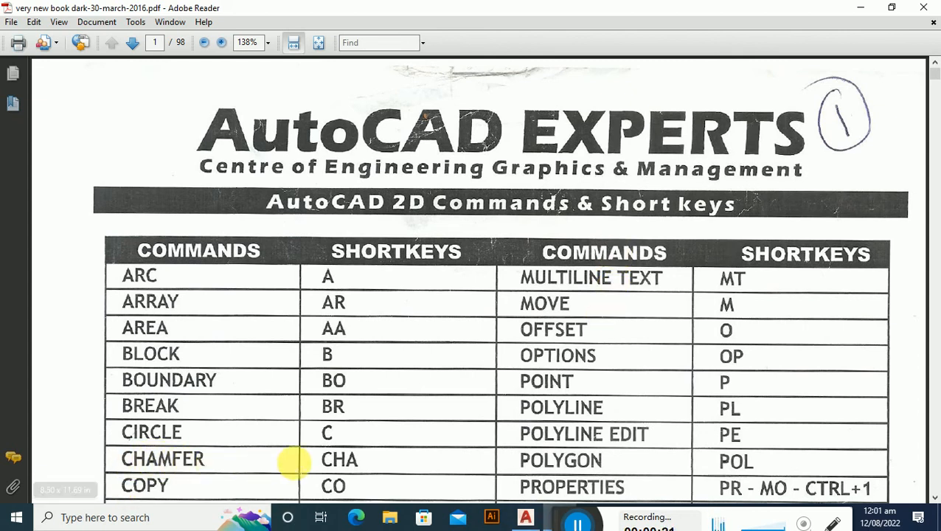
# Fit the whole page in view and go to page 28 of the PDF book.
pyautogui.click(316, 42)
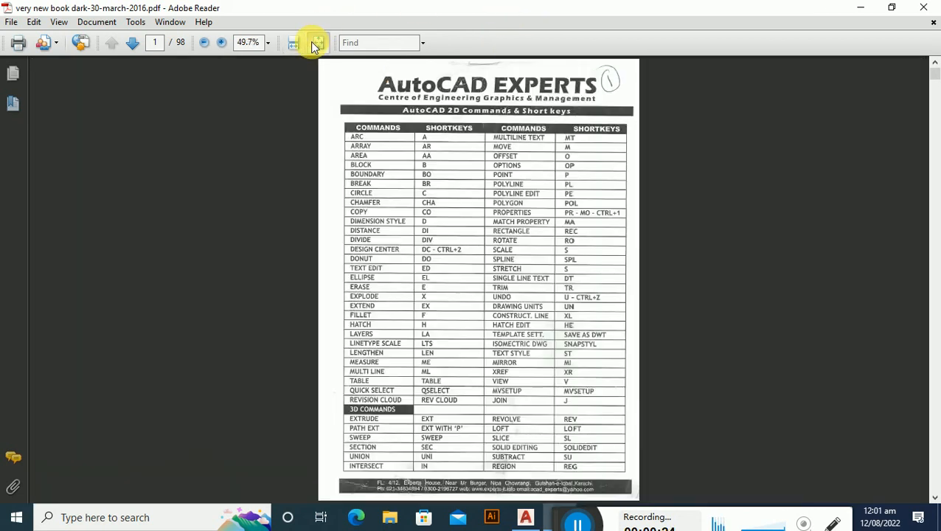
pyautogui.click(162, 45)
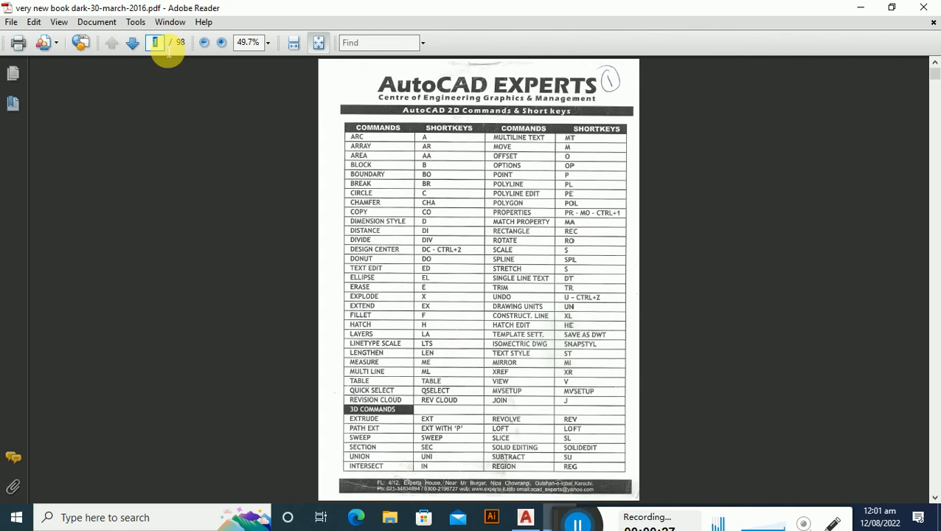
pyautogui.write('5')
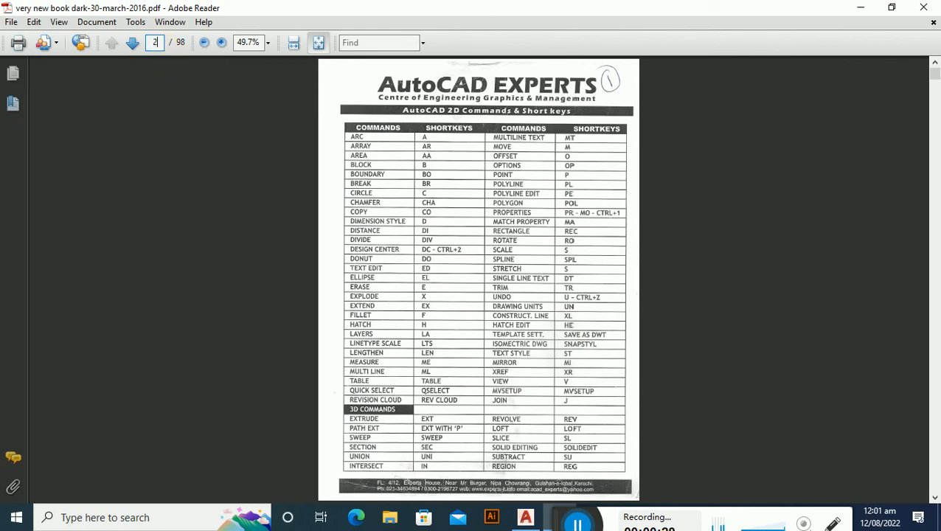
pyautogui.write('8')
pyautogui.press('Return')
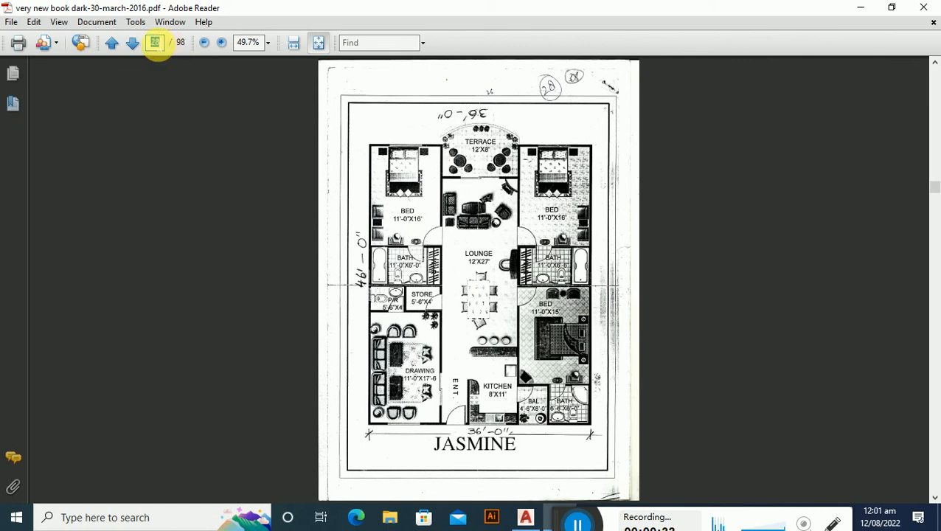
# Go to page 34 and rotate the page view clockwise so the floor plan reads upright.
pyautogui.write('34')
pyautogui.press('Return')
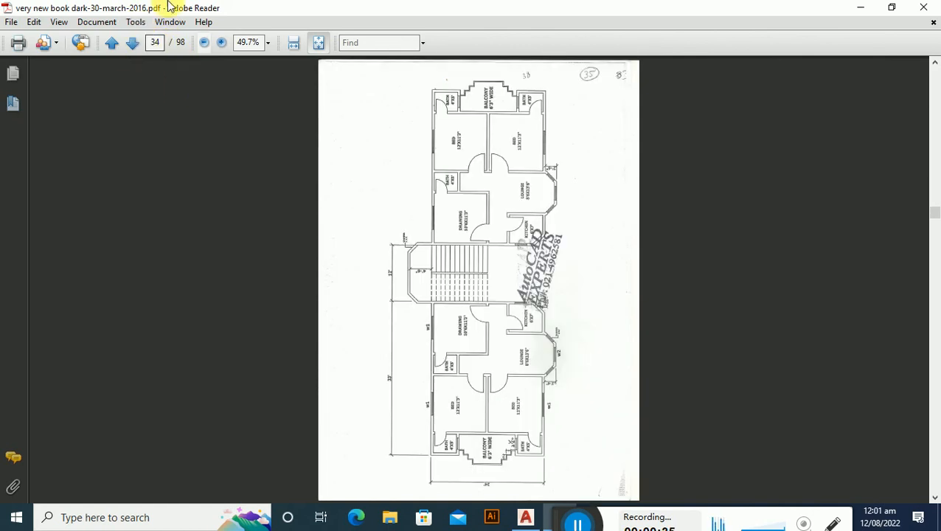
pyautogui.click(59, 23)
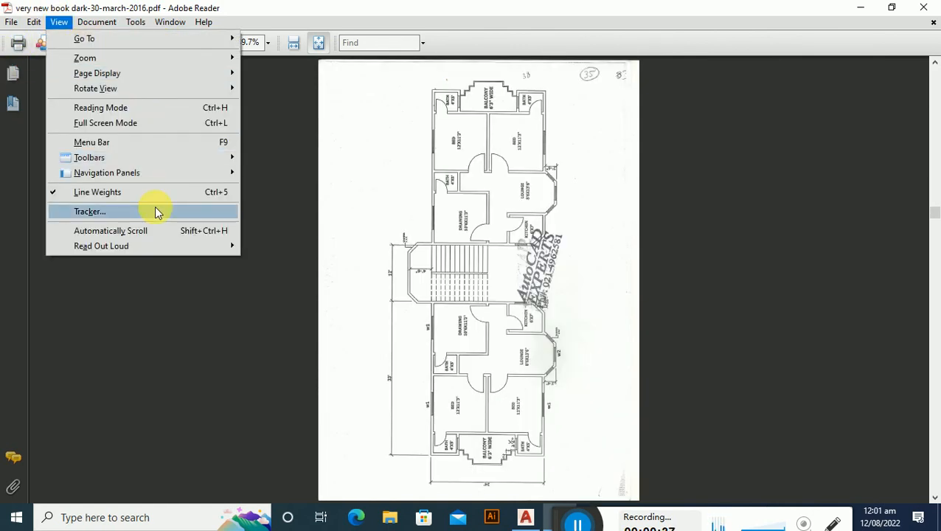
pyautogui.moveTo(136, 88)
pyautogui.click(331, 89)
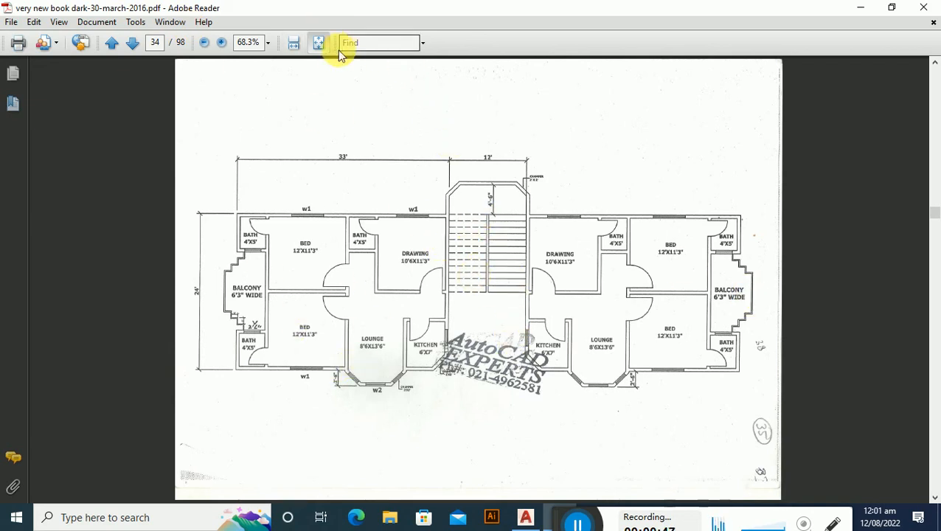
# Fit the floor plan page to the window width and examine its dimensions and chamfered corners.
pyautogui.click(293, 43)
pyautogui.scroll(-8, 435, 359)
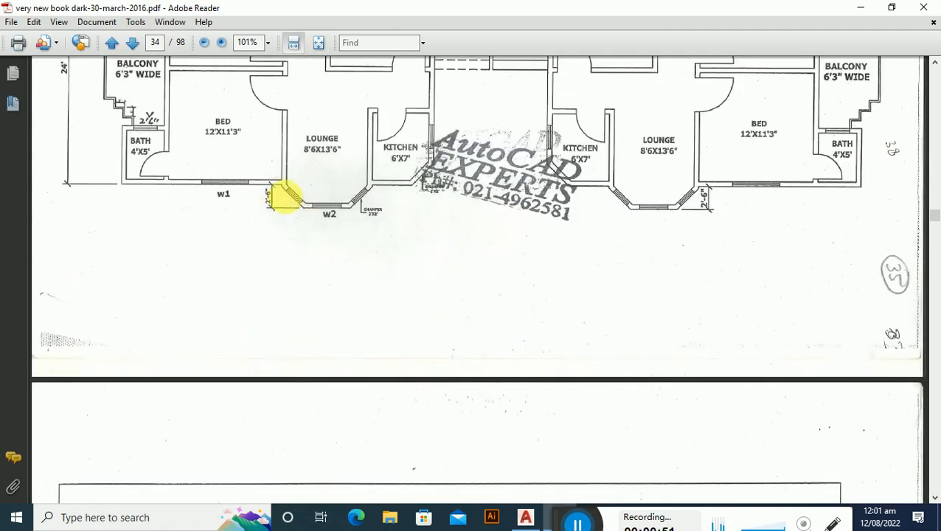
pyautogui.scroll(5, 331, 267)
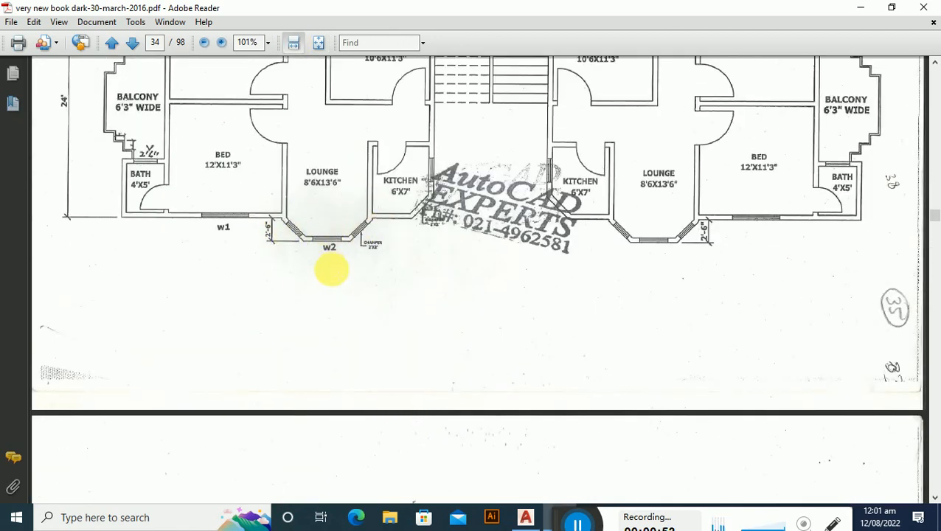
pyautogui.scroll(1, 328, 266)
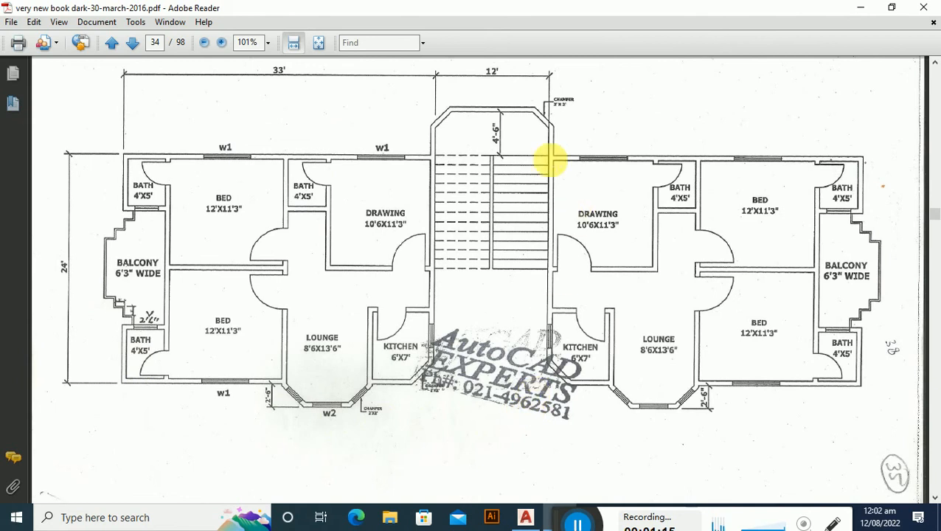
# Switch to AutoCAD and draw a 100 by 100 square in the empty area beside the existing frame.
pyautogui.click(525, 517)
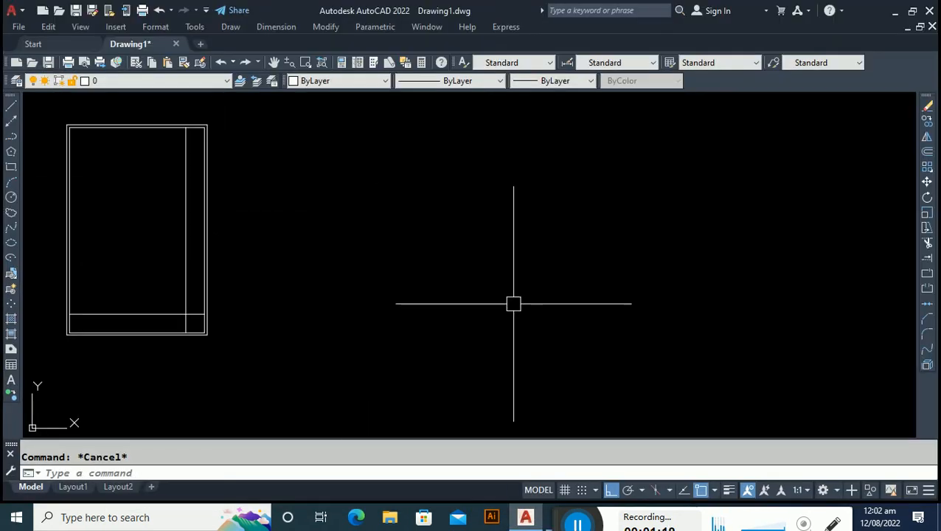
pyautogui.scroll(2, 445, 275)
pyautogui.write('rec')
pyautogui.press('Return')
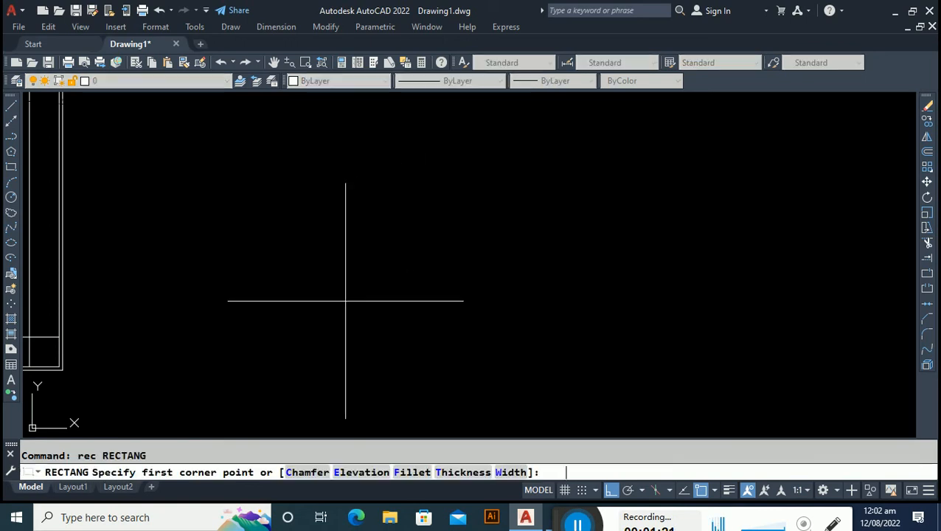
pyautogui.click(345, 300)
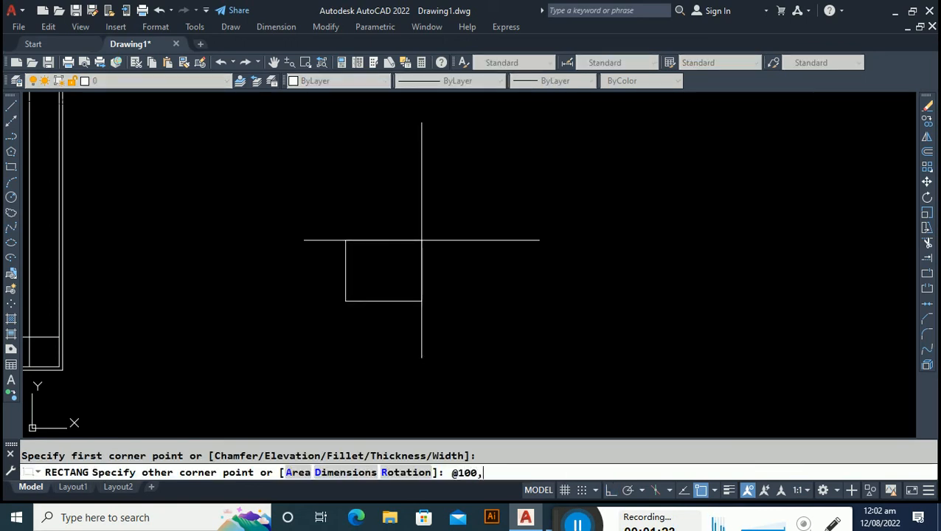
pyautogui.write('@100,100')
pyautogui.press('Return')
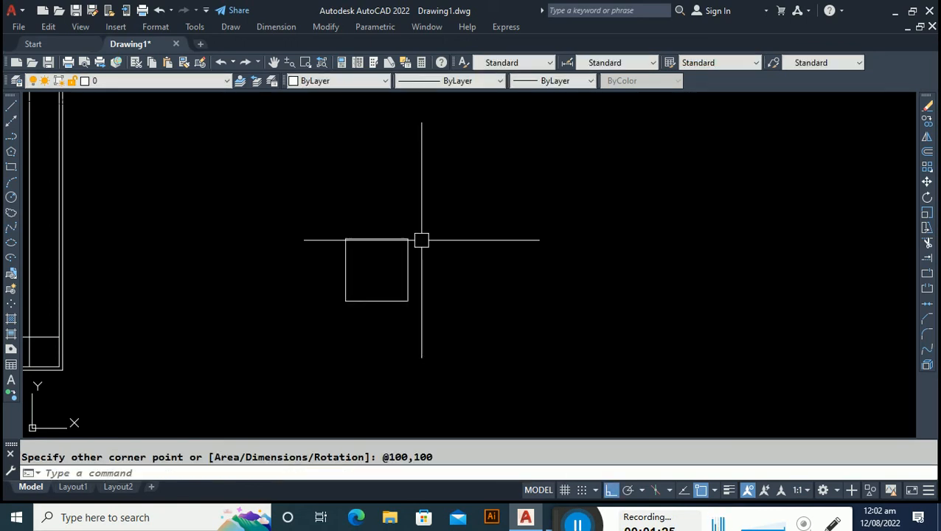
# Copy the square horizontally to a free spot on its right.
pyautogui.press('Escape')
pyautogui.click(383, 272)
pyautogui.click(344, 313)
pyautogui.write('c')
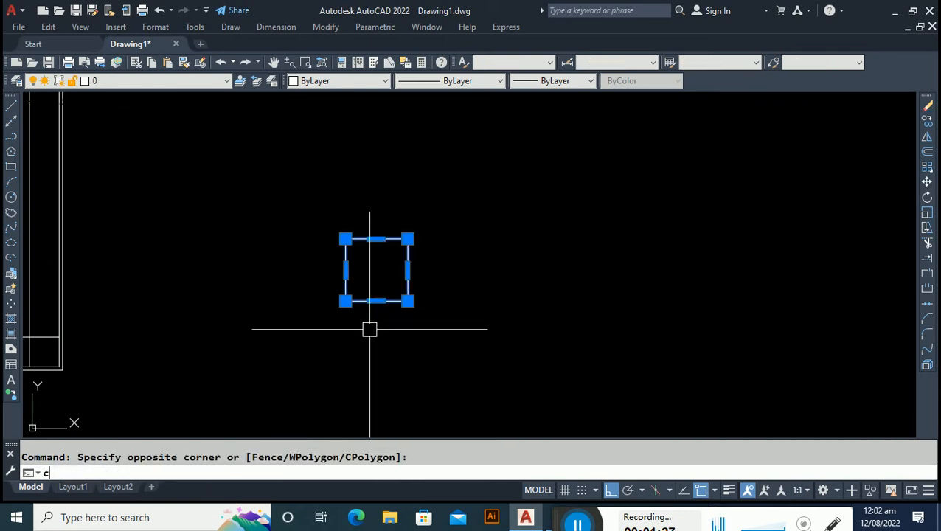
pyautogui.press('Return')
pyautogui.click(369, 331)
pyautogui.click(490, 331)
pyautogui.press('Escape')
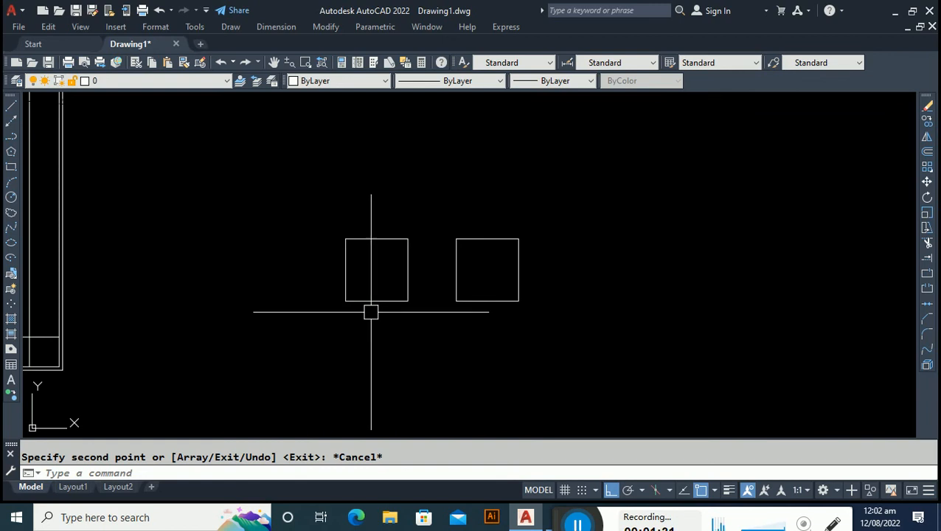
# Explode the left square into separate lines.
pyautogui.scroll(4, 399, 281)
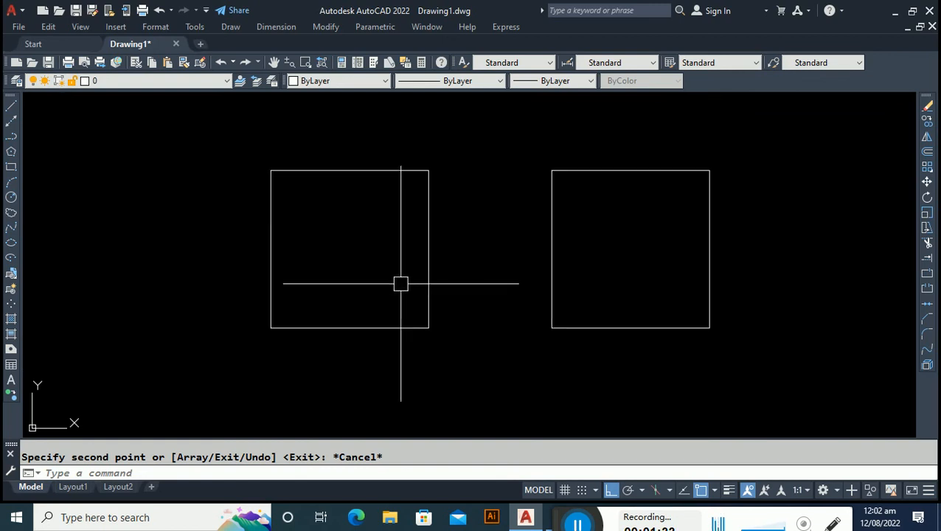
pyautogui.scroll(2, 396, 288)
pyautogui.moveTo(396, 288); pyautogui.dragTo(325, 332, button='middle')
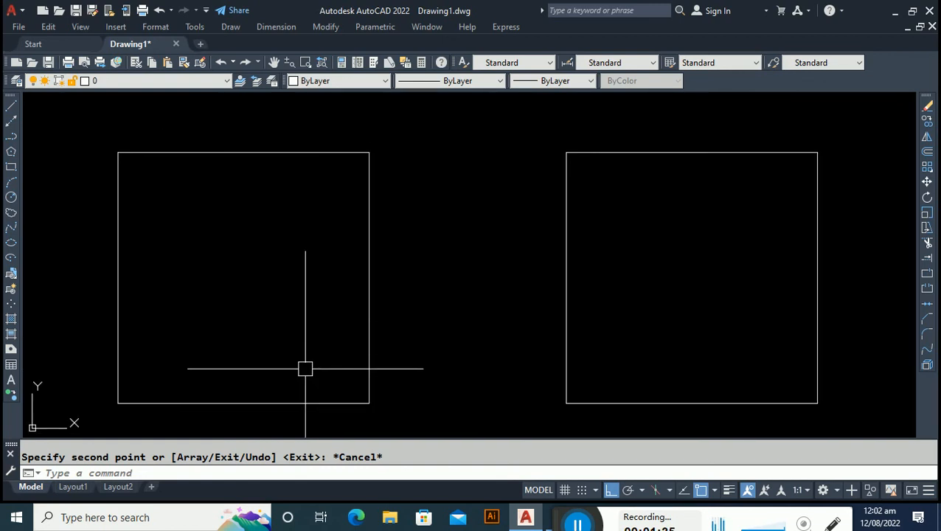
pyautogui.click(273, 397)
pyautogui.write('x')
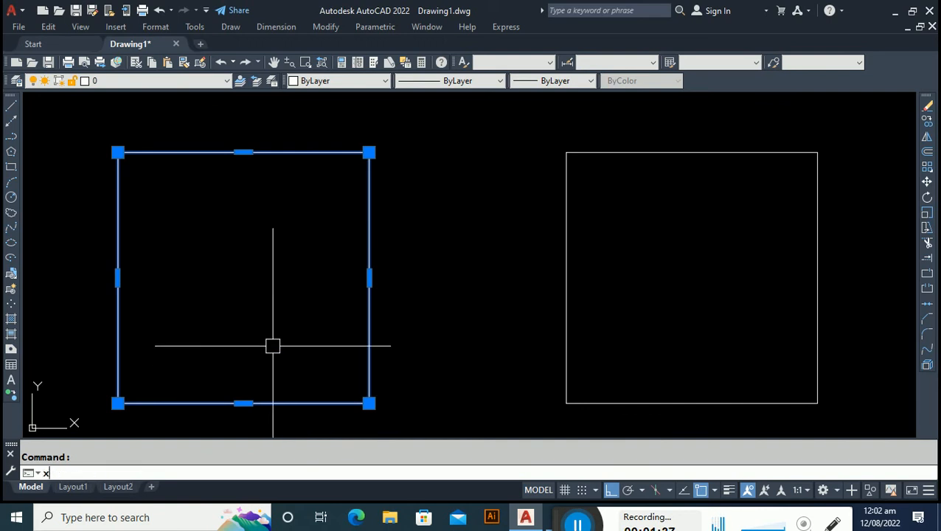
pyautogui.press('Return')
pyautogui.press('Escape')
# Offset the left and top edges of the exploded square 30 units inward.
pyautogui.write('o')
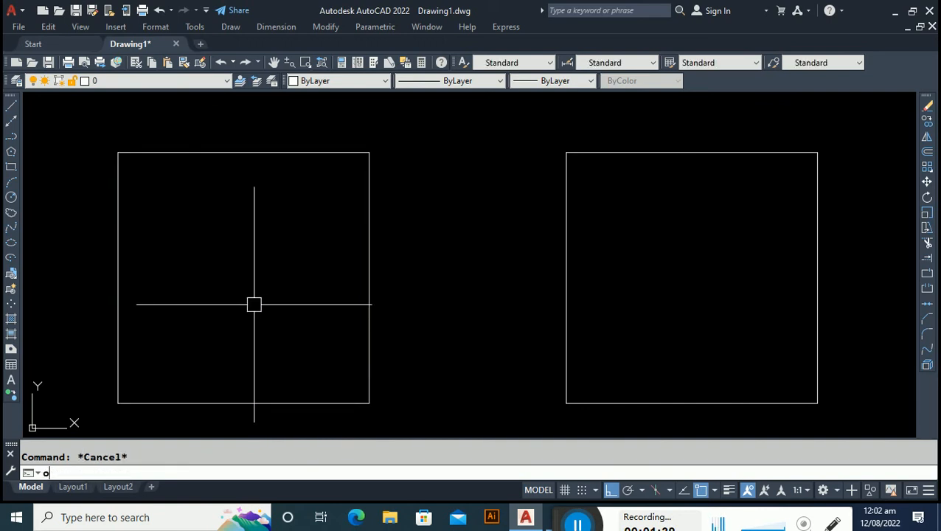
pyautogui.press('Return')
pyautogui.write('30')
pyautogui.press('Return')
pyautogui.click(119, 265)
pyautogui.click(293, 218)
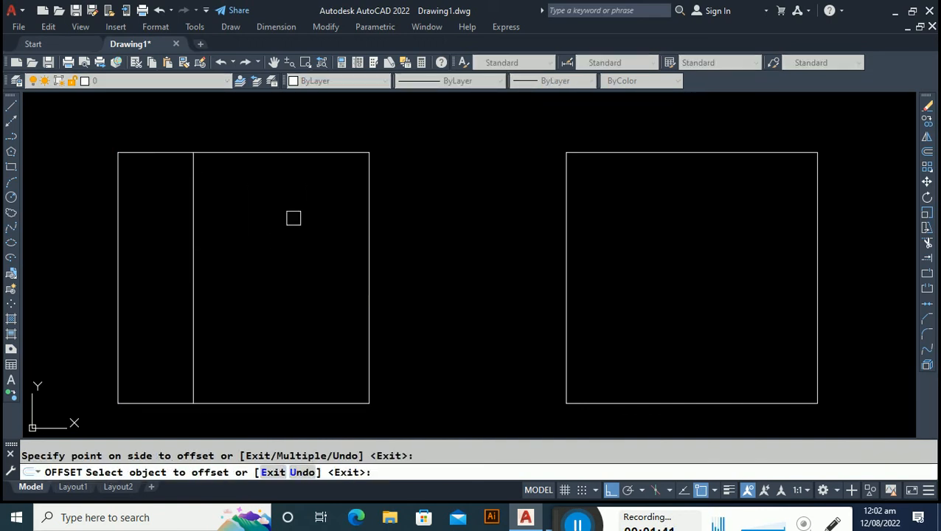
pyautogui.click(307, 153)
pyautogui.click(307, 250)
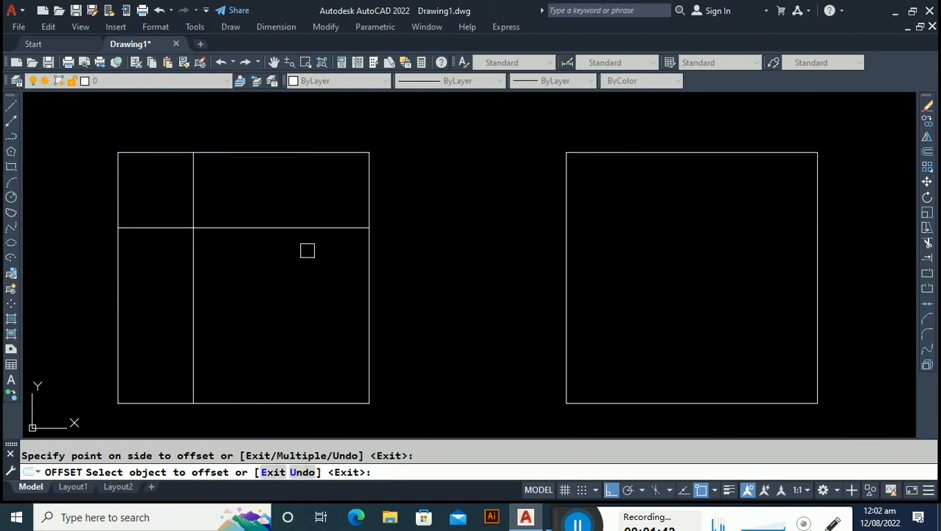
# Offset the exploded square's right and bottom edges inward by the same 30 units.
pyautogui.click(360, 286)
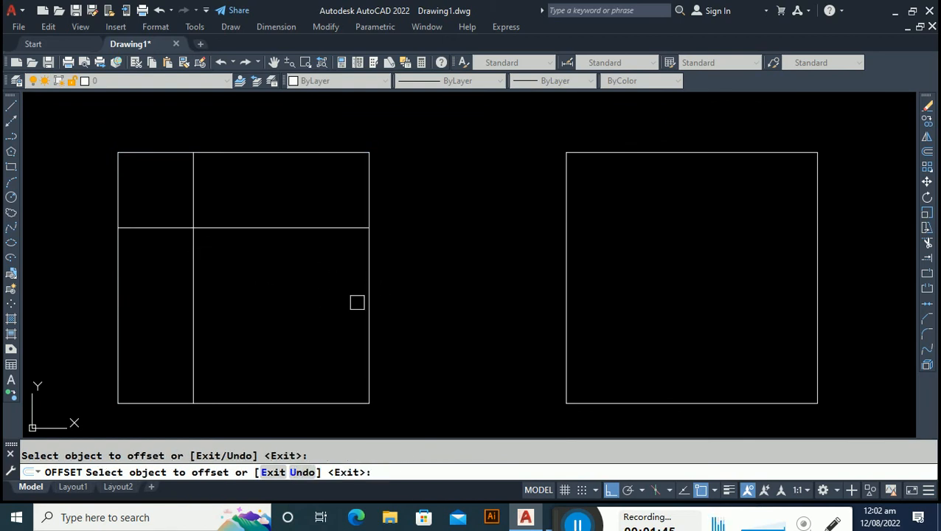
pyautogui.click(370, 306)
pyautogui.click(204, 339)
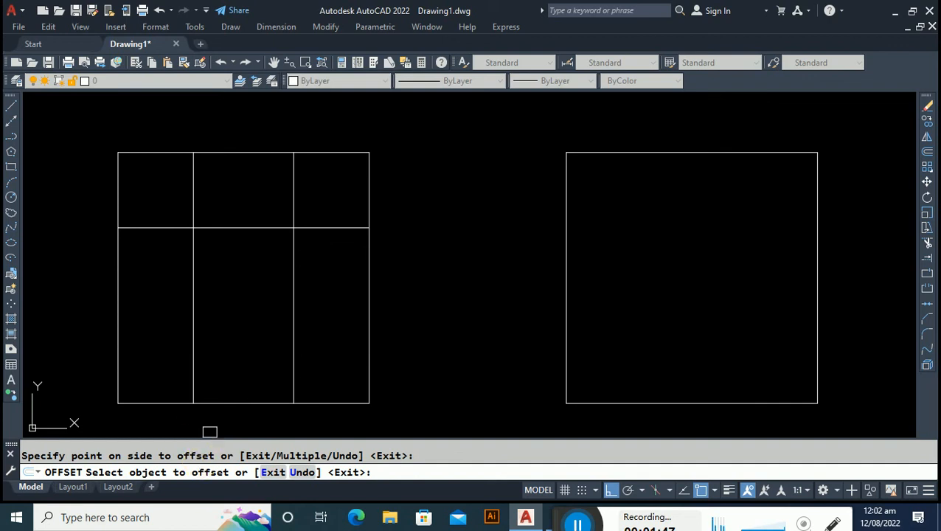
pyautogui.click(219, 398)
pyautogui.click(221, 382)
pyautogui.press('Escape')
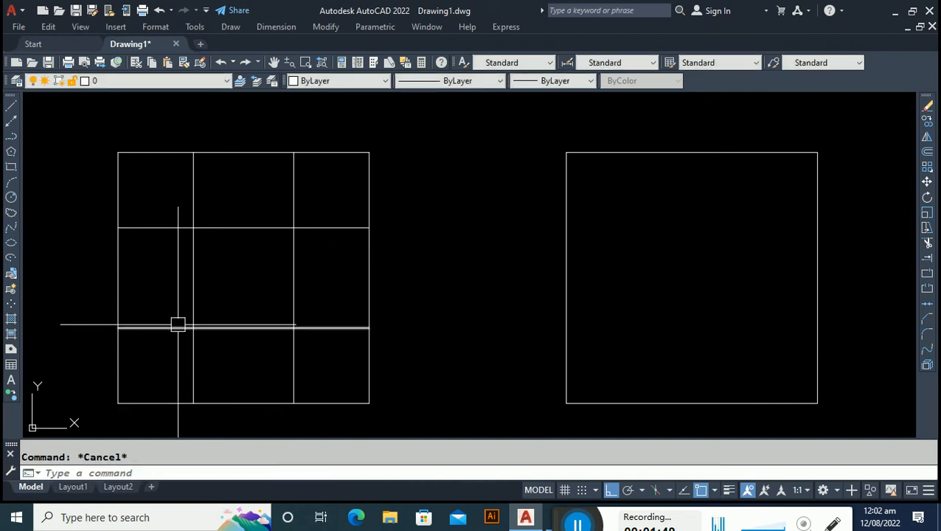
# Draw diagonal lines across the two bottom corners of the left square between the offset lines' endpoints.
pyautogui.write('l')
pyautogui.press('Return')
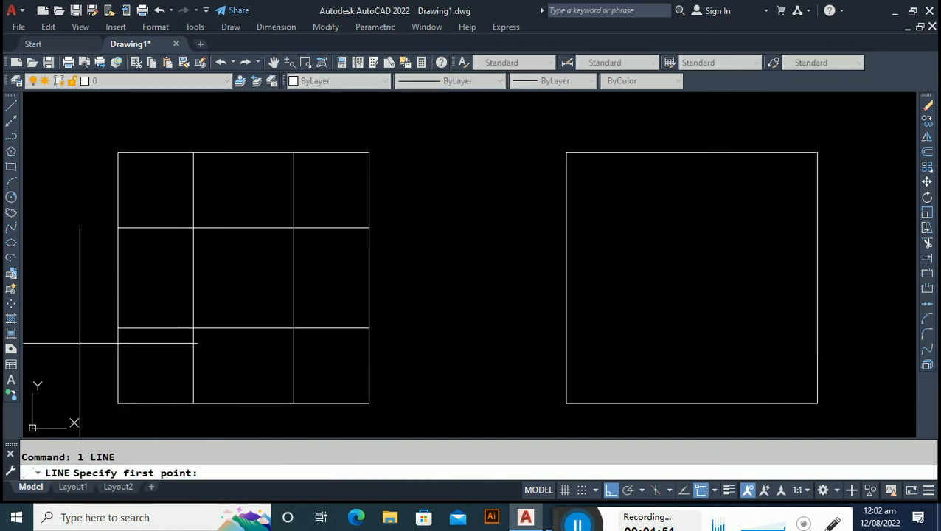
pyautogui.click(118, 327)
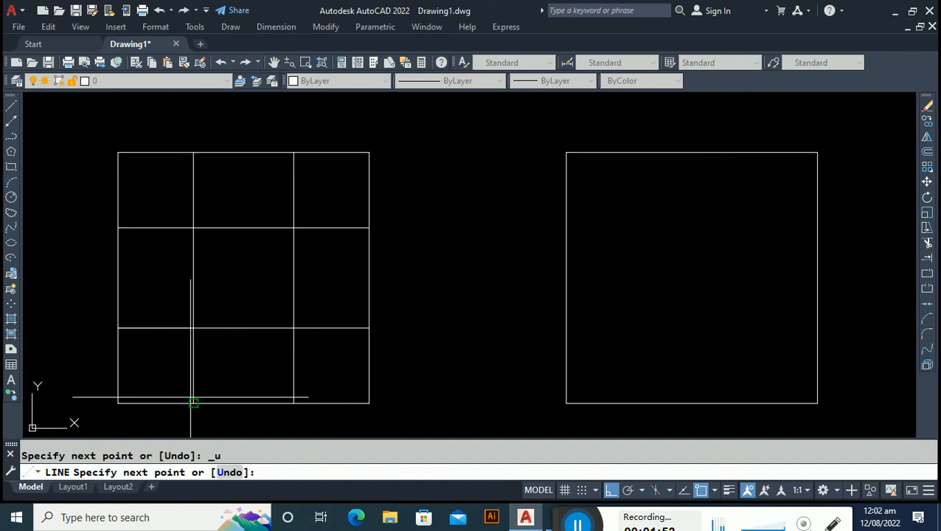
pyautogui.click(193, 402)
pyautogui.press('Escape')
pyautogui.press('Return')
pyautogui.click(293, 403)
pyautogui.click(368, 328)
pyautogui.press('Escape')
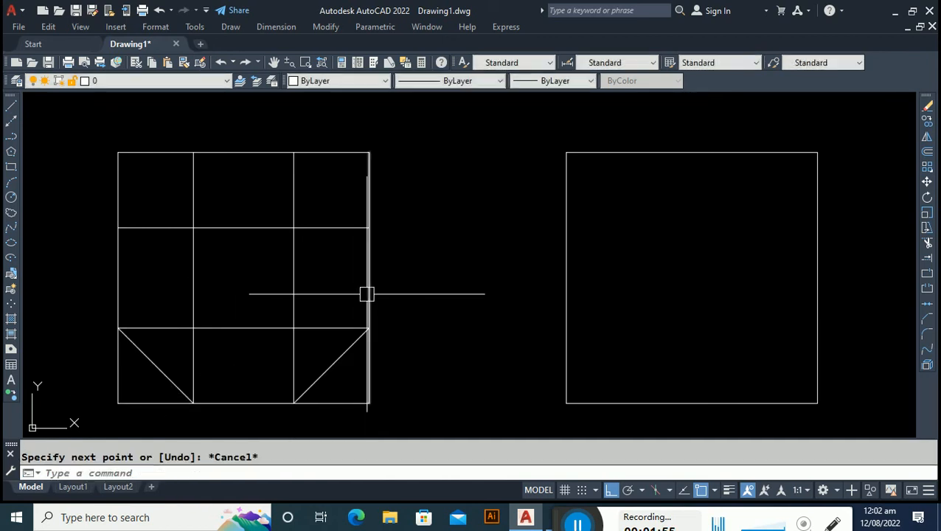
# Draw diagonal lines across the two top corners of the left square between the offset lines' endpoints.
pyautogui.press('Return')
pyautogui.click(368, 227)
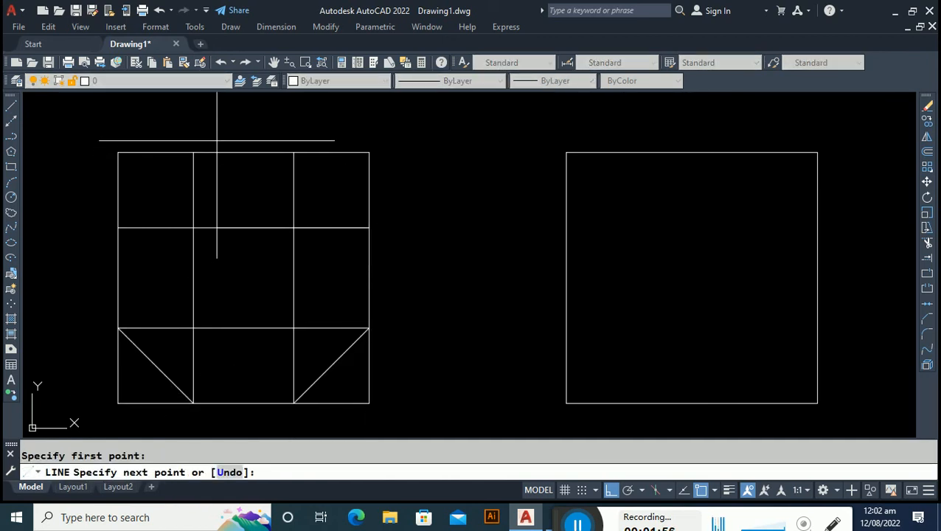
pyautogui.click(293, 152)
pyautogui.press('Escape')
pyautogui.press('Return')
pyautogui.click(193, 152)
pyautogui.click(118, 227)
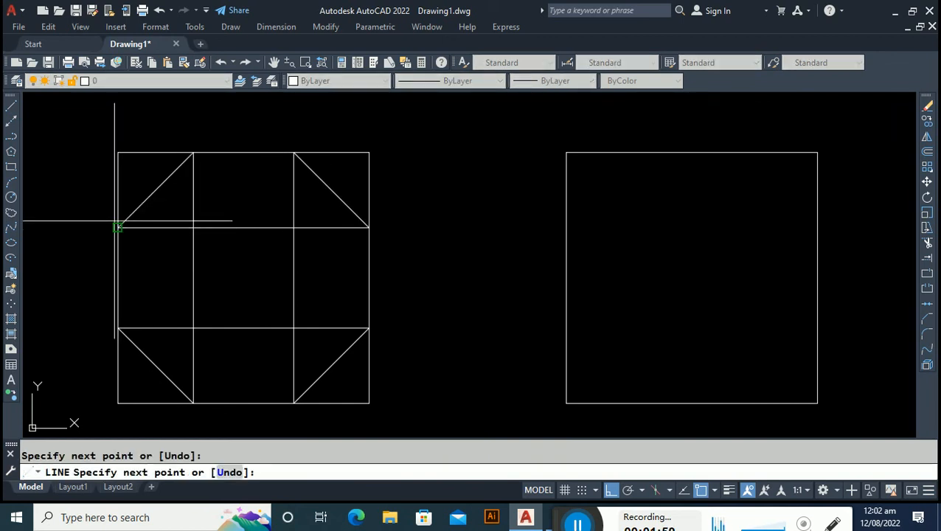
pyautogui.press('Escape')
# Delete the four inner offset lines from the left square.
pyautogui.click(308, 216)
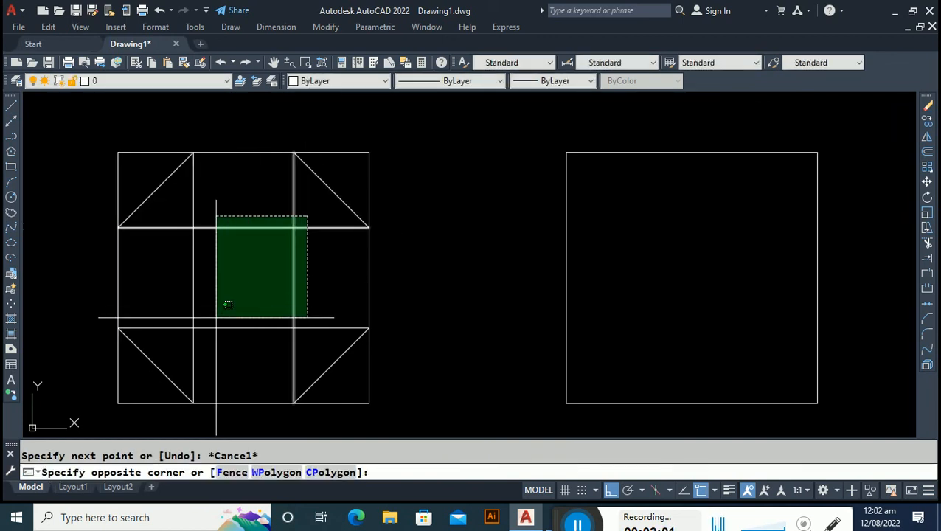
pyautogui.click(179, 336)
pyautogui.press('Delete')
# Trim away the square's edge segments outside the diagonals at the left figure's two top corners.
pyautogui.moveTo(241, 317); pyautogui.dragTo(270, 290, button='middle')
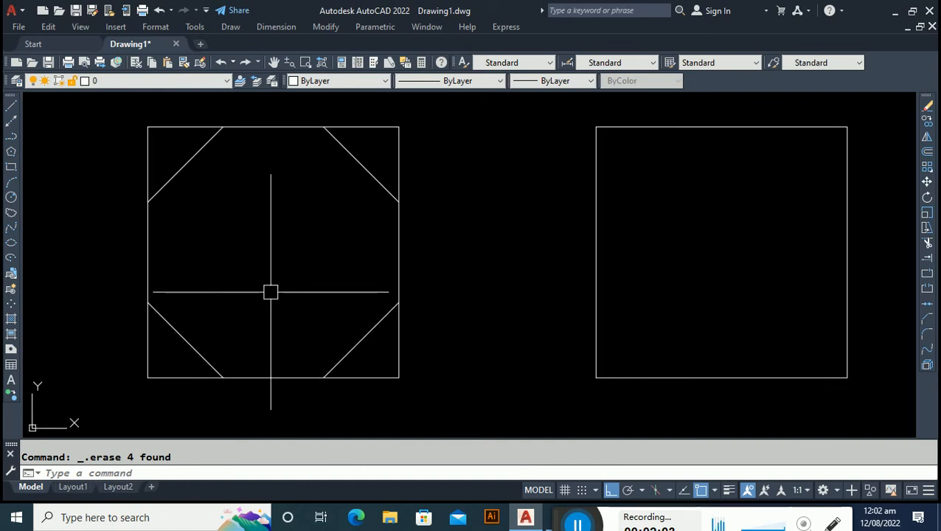
pyautogui.press('Escape')
pyautogui.write('tr')
pyautogui.press('Return')
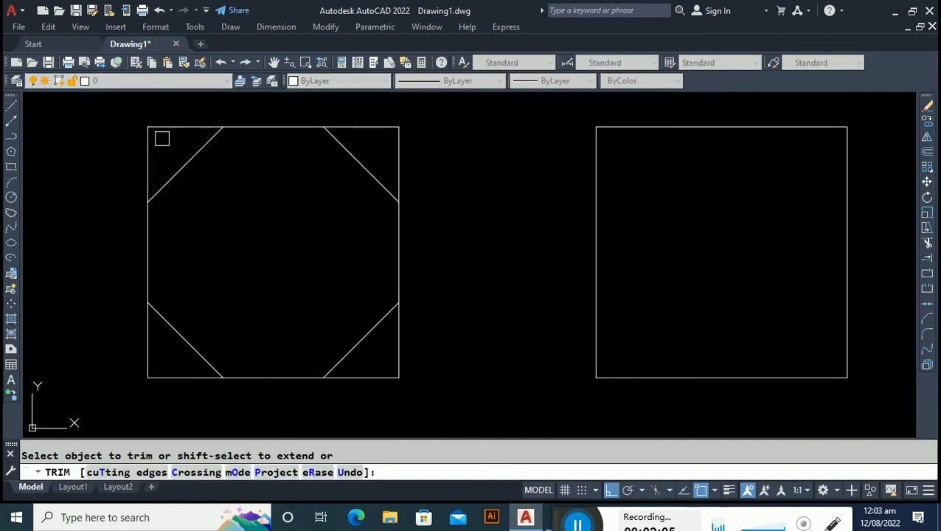
pyautogui.click(139, 107)
pyautogui.click(152, 140)
pyautogui.press('Return')
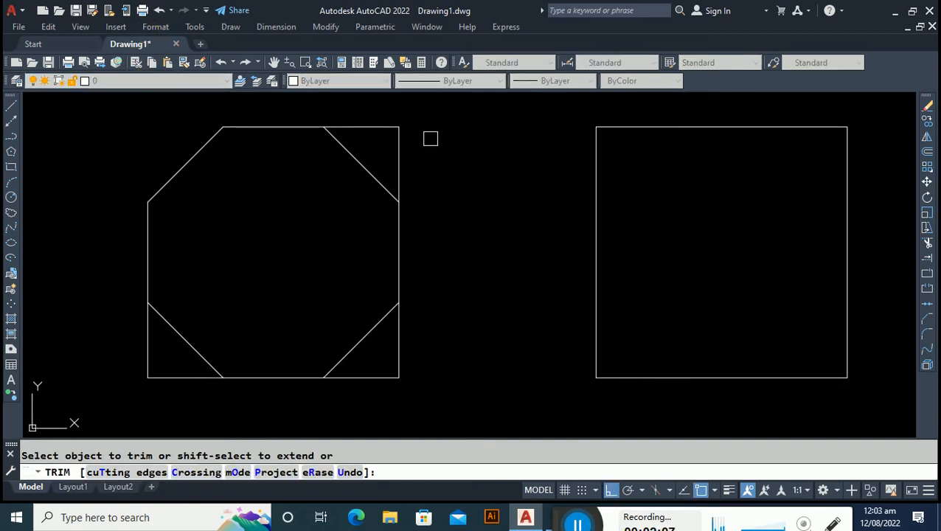
pyautogui.click(387, 128)
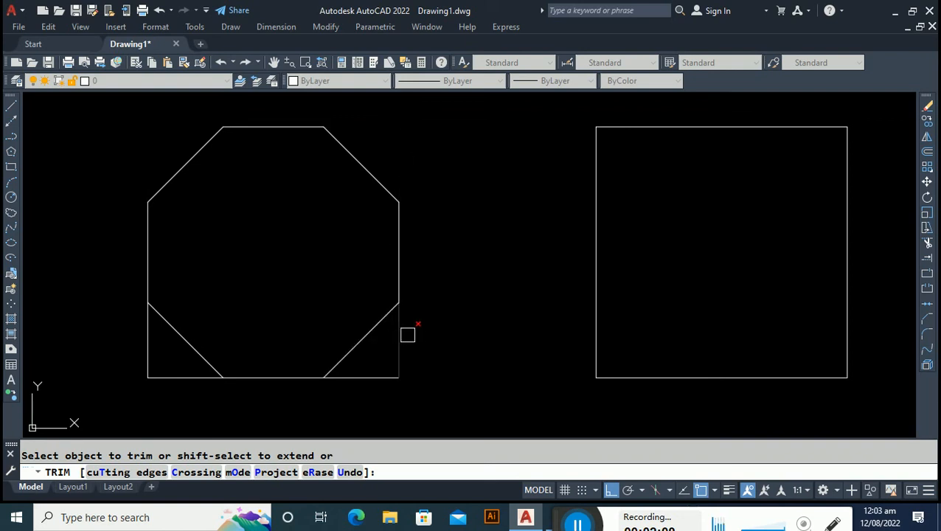
# Trim away the edge segments outside the diagonals at the left figure's two bottom corners.
pyautogui.click(408, 333)
pyautogui.click(365, 388)
pyautogui.press('Return')
pyautogui.click(163, 366)
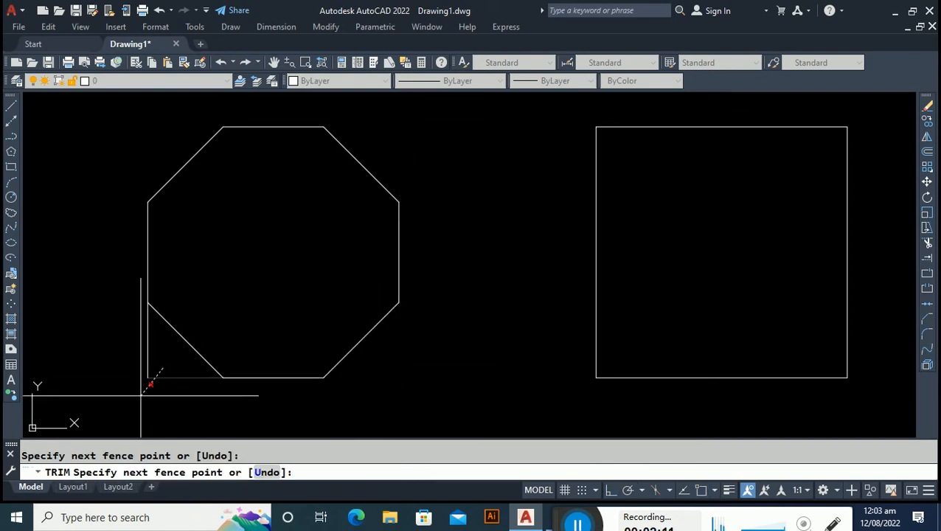
pyautogui.click(134, 392)
pyautogui.press('Escape')
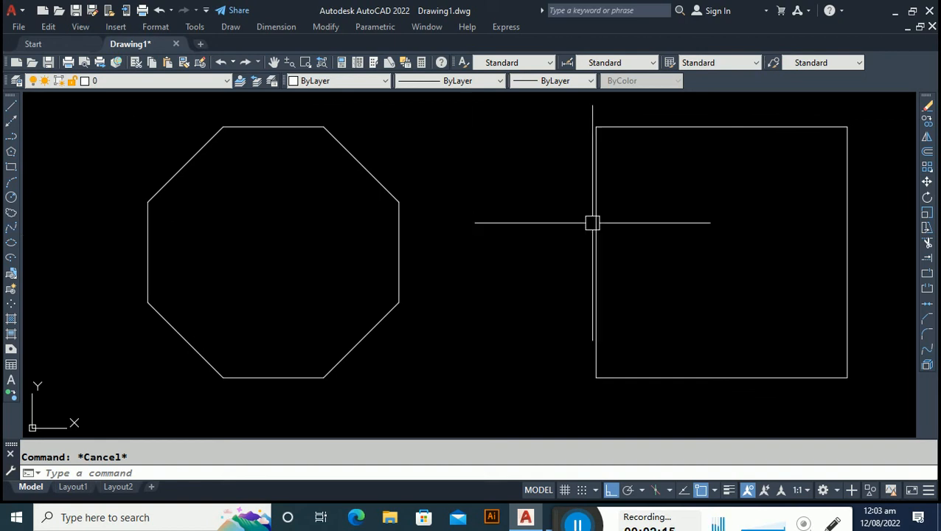
# Chamfer the right square's bottom-left corner with both chamfer distances set to 30.
pyautogui.moveTo(644, 243); pyautogui.dragTo(350, 248, button='middle')
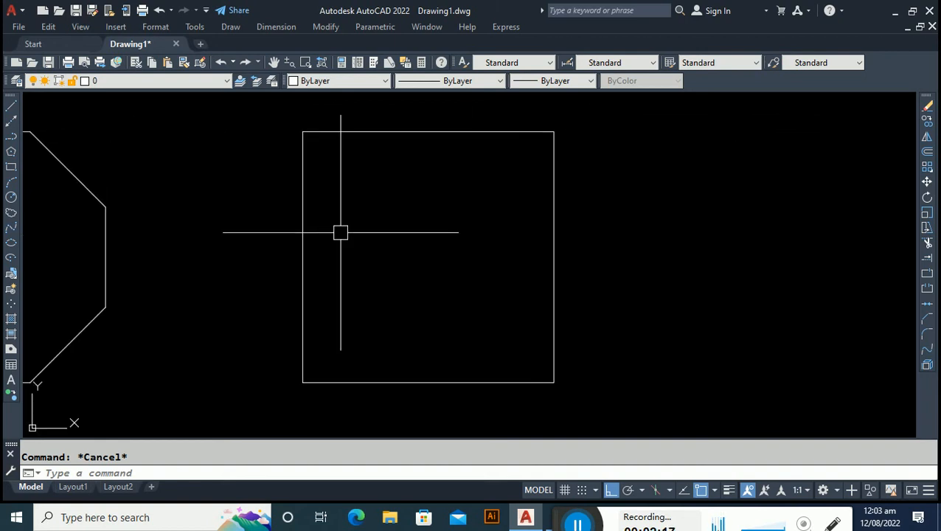
pyautogui.write('cha')
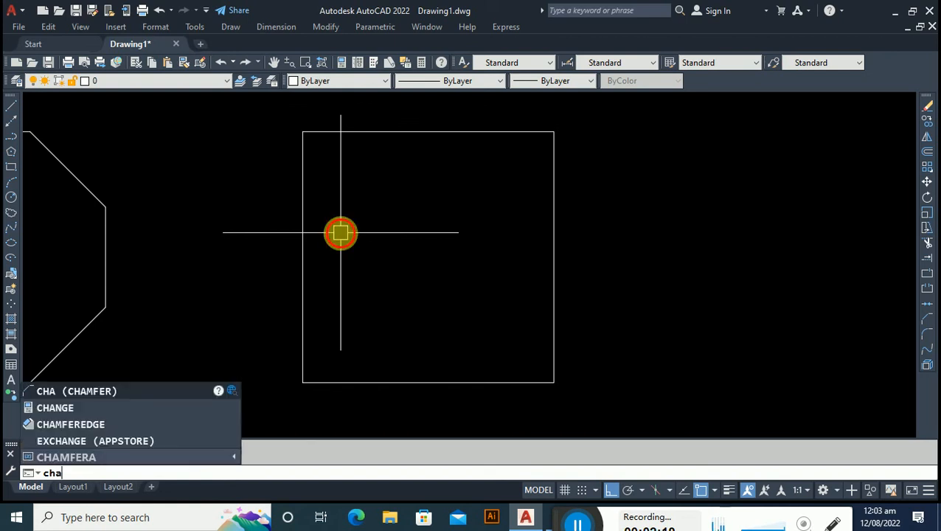
pyautogui.press('Return')
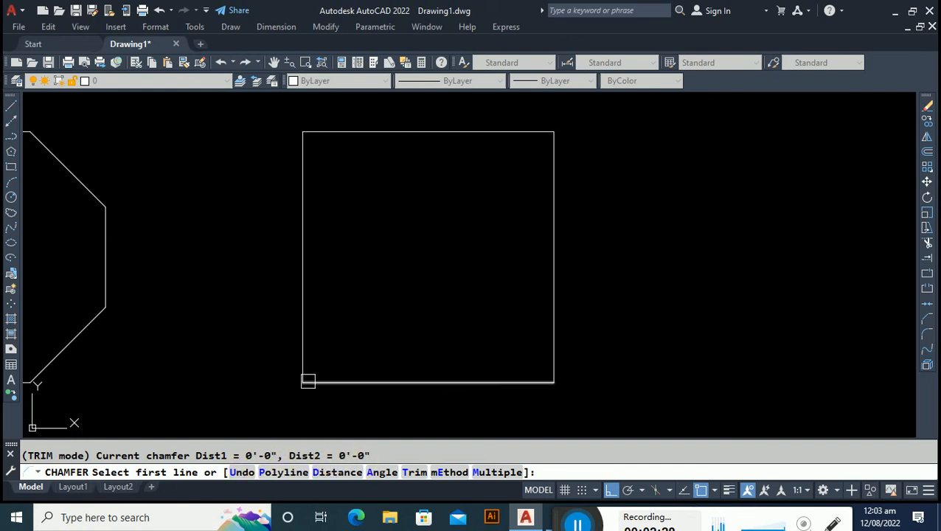
pyautogui.click(342, 479)
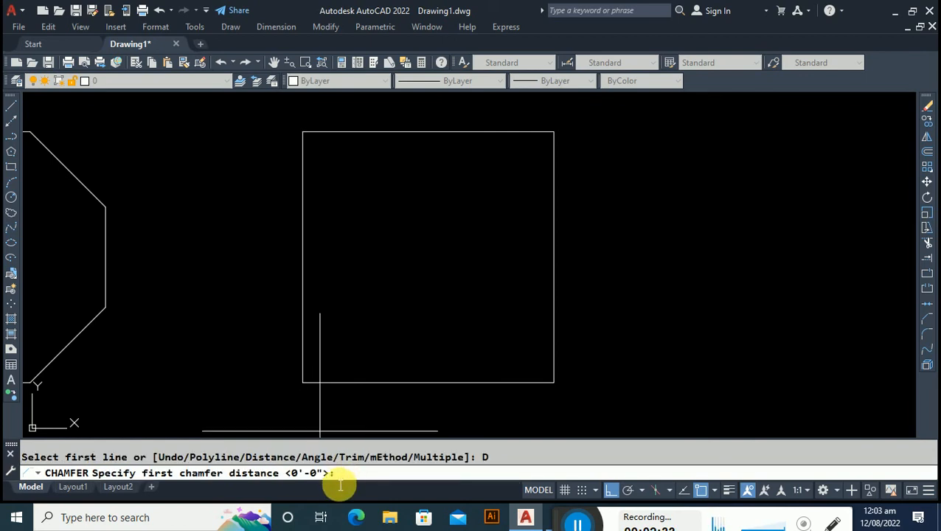
pyautogui.write('30')
pyautogui.press('Return')
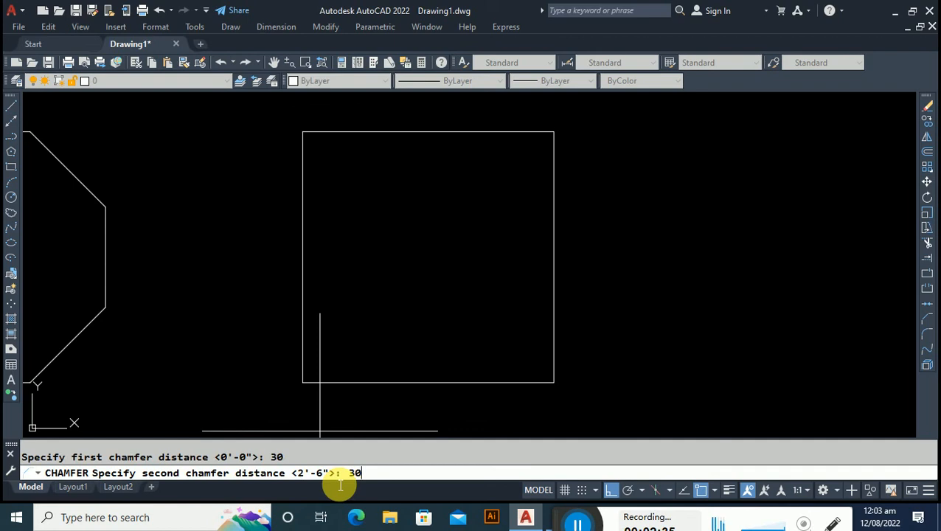
pyautogui.press('Return')
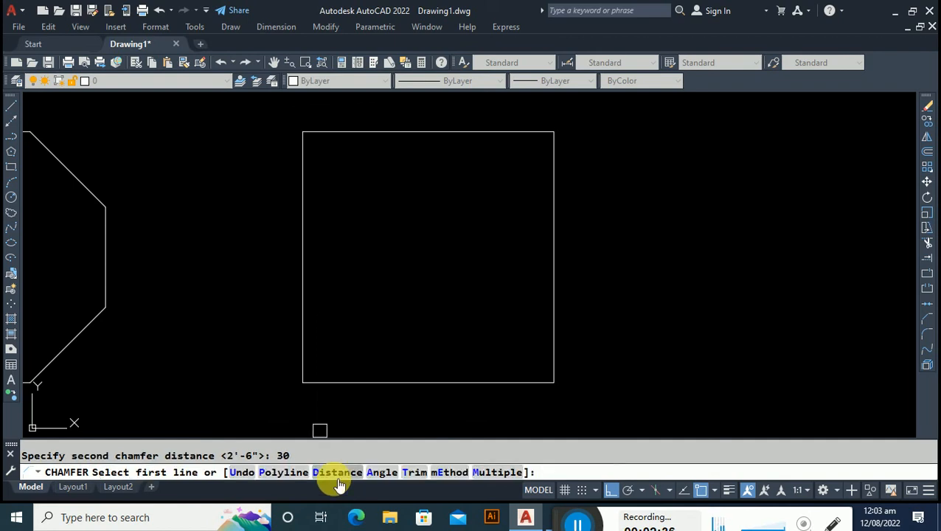
pyautogui.click(302, 351)
pyautogui.click(339, 380)
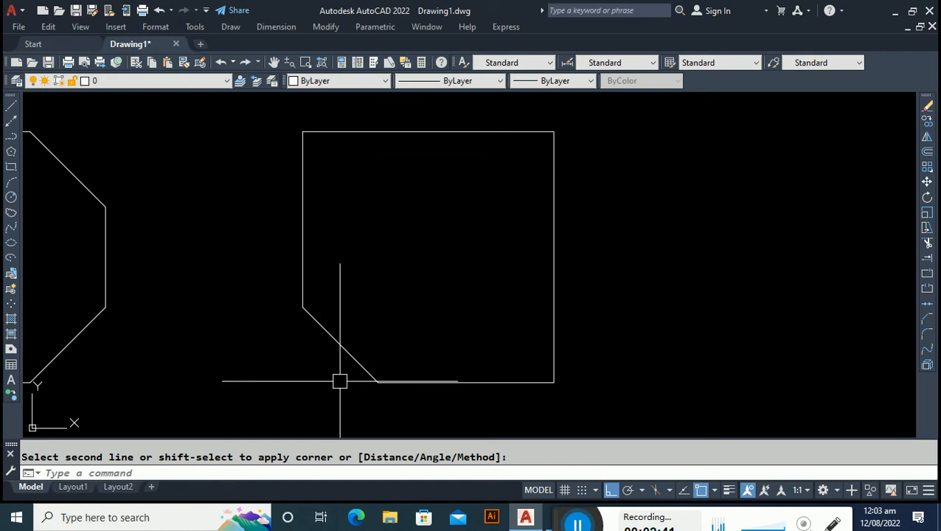
# Chamfer the right square's remaining three corners with the Multiple option and the same distances.
pyautogui.press('Return')
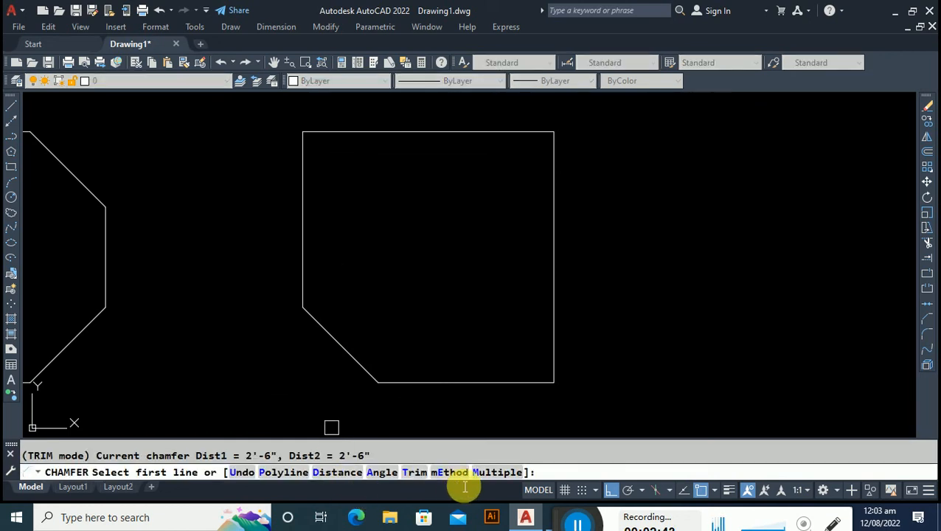
pyautogui.click(488, 472)
pyautogui.click(521, 382)
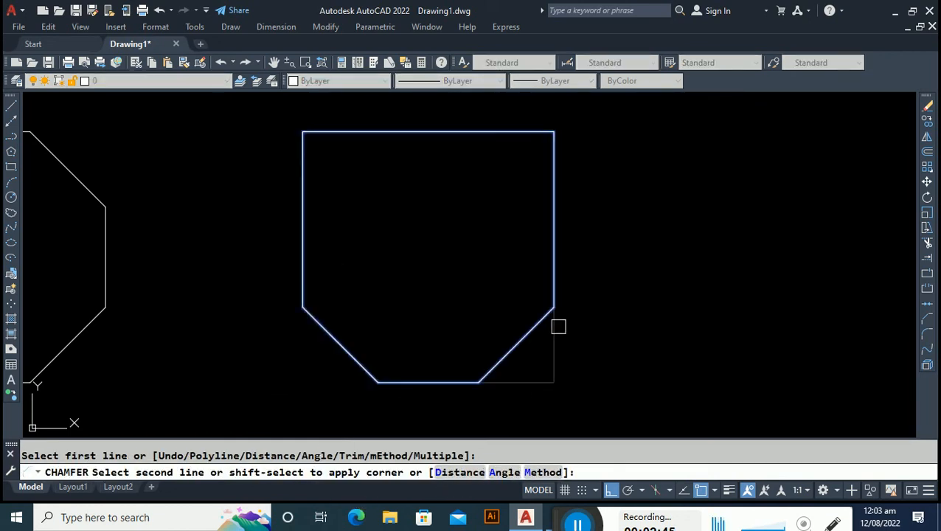
pyautogui.click(554, 347)
pyautogui.click(553, 267)
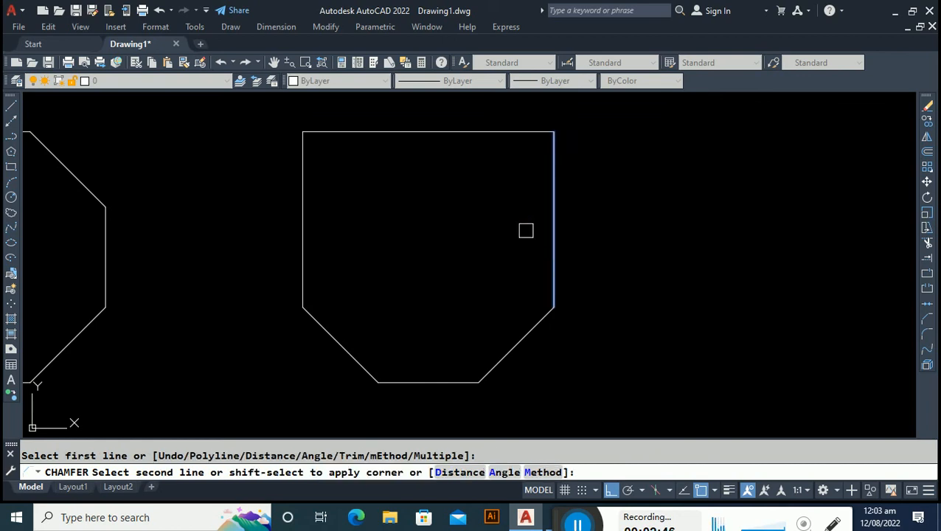
pyautogui.click(449, 129)
pyautogui.click(381, 137)
pyautogui.click(303, 207)
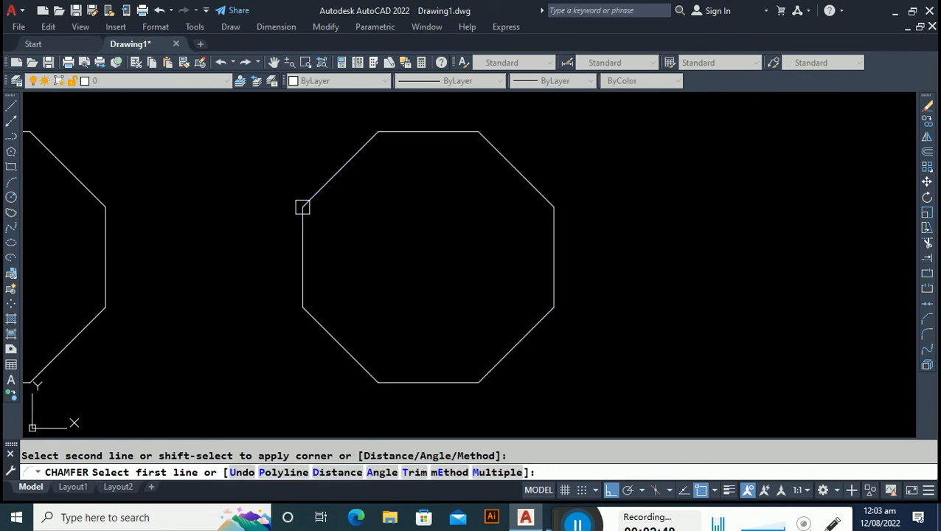
# End the Chamfer command and undo all chamfers on the right square.
pyautogui.press('Escape')
pyautogui.hotkey('ctrl', 'z')
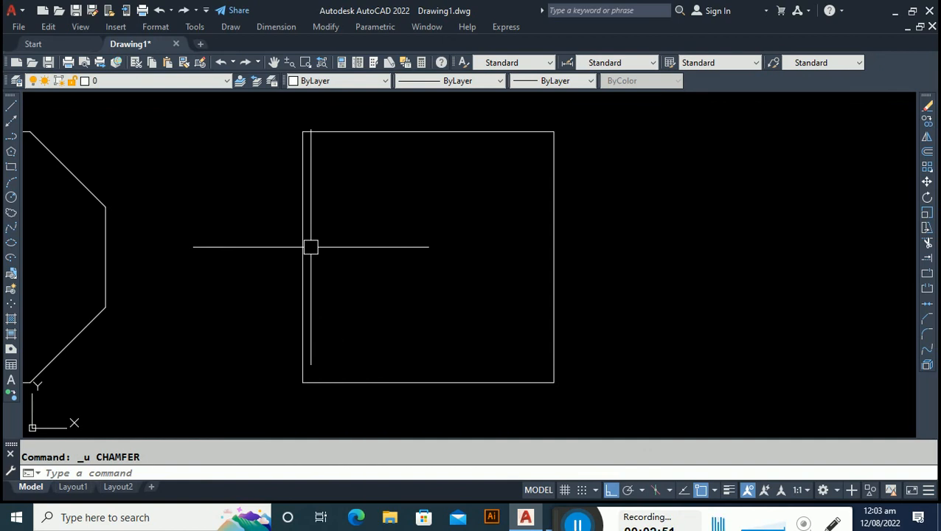
pyautogui.press('Escape')
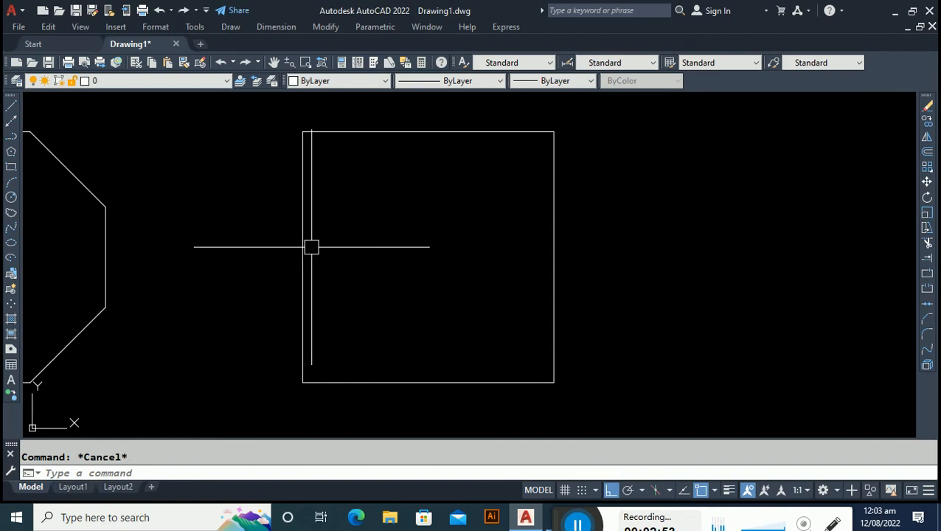
# Chamfer all four corners of the right square at once with the Polyline option and both distances at 30.
pyautogui.write('cha')
pyautogui.press('Return')
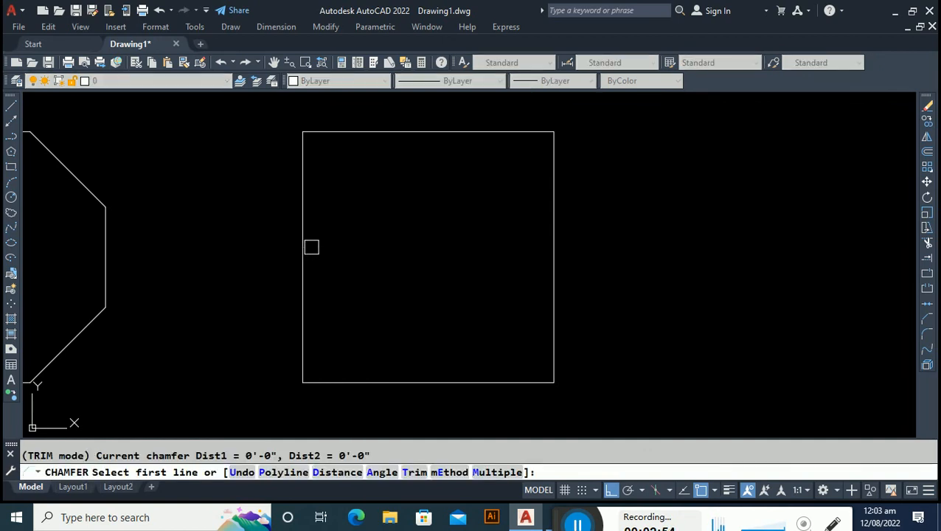
pyautogui.click(345, 471)
pyautogui.write('3')
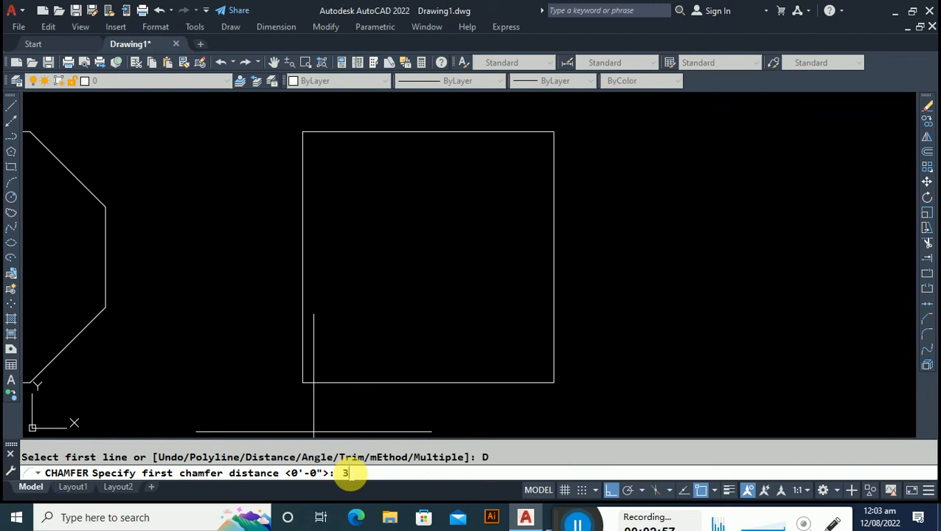
pyautogui.write('0')
pyautogui.press('Return')
pyautogui.press('Return')
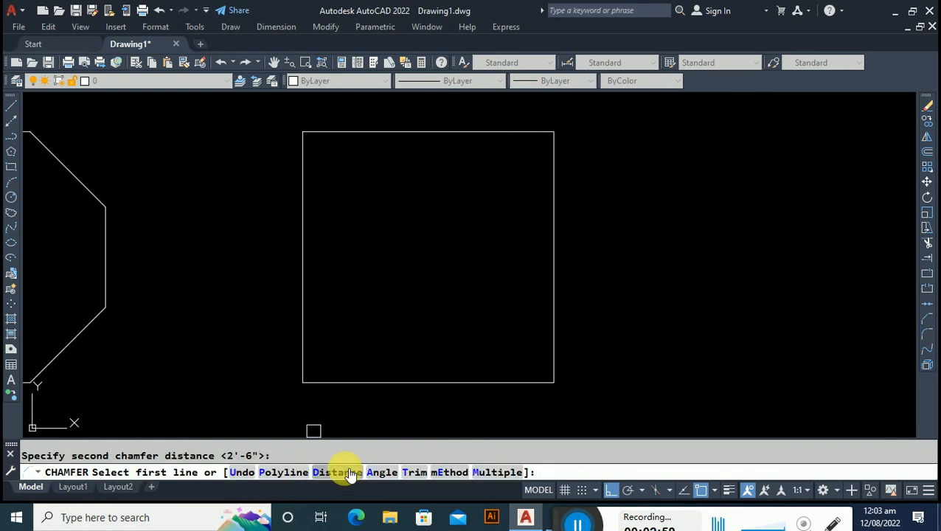
pyautogui.click(300, 483)
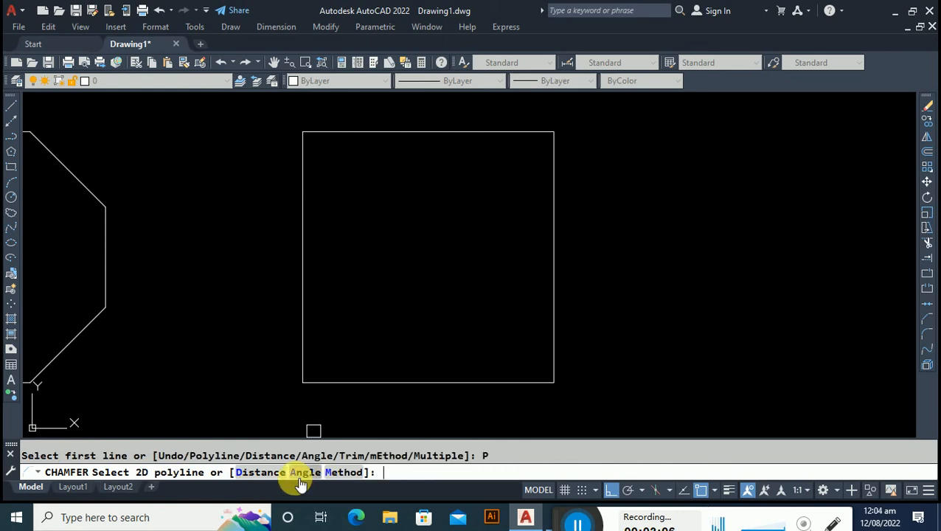
pyautogui.click(350, 379)
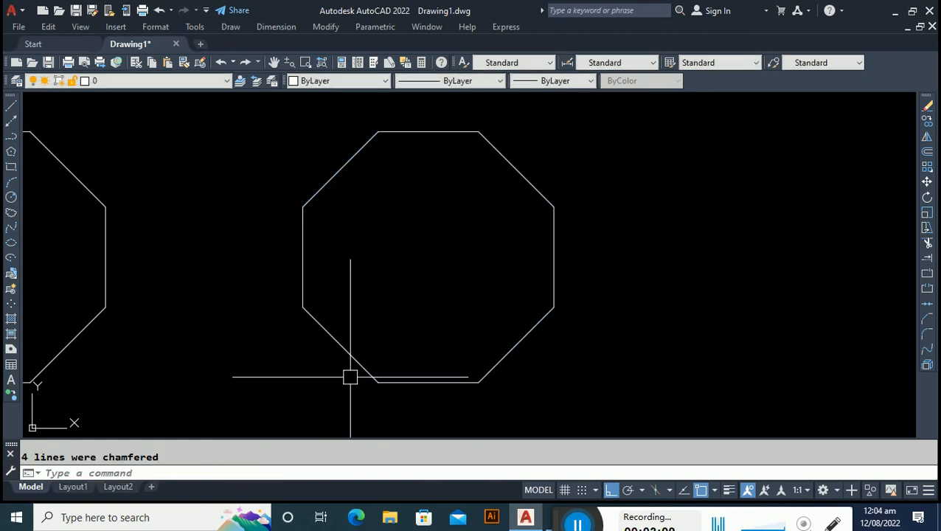
# Delete both chamfered practice figures from the drawing.
pyautogui.scroll(-5, 353, 376)
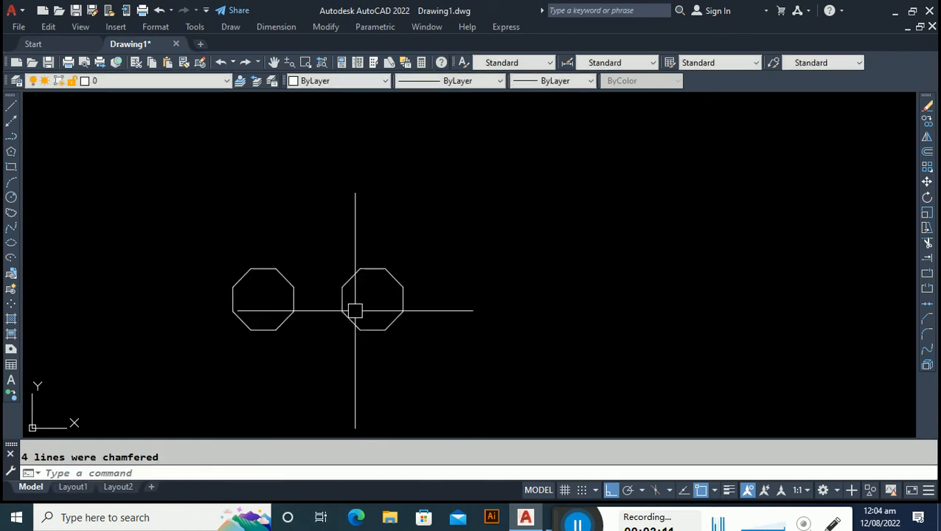
pyautogui.click(458, 368)
pyautogui.click(252, 201)
pyautogui.press('Delete')
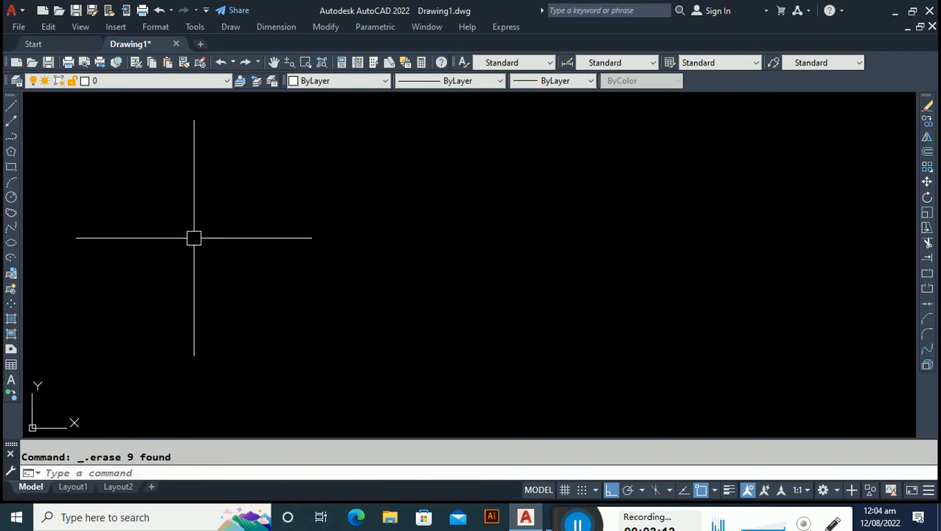
pyautogui.press('Escape')
# Switch to Adobe Reader and examine the floor plan's overall width and depth dimensions.
pyautogui.scroll(4, 253, 149)
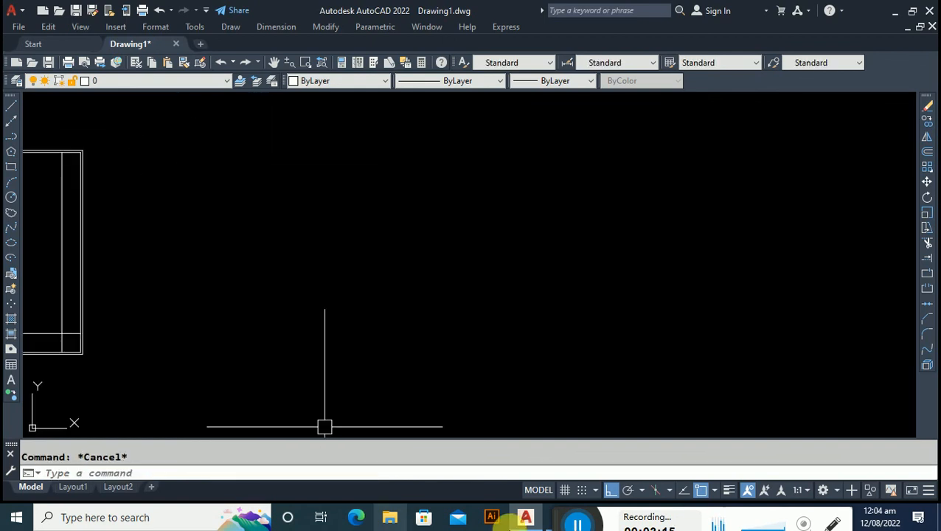
pyautogui.moveTo(561, 519); pyautogui.dragTo(628, 529)
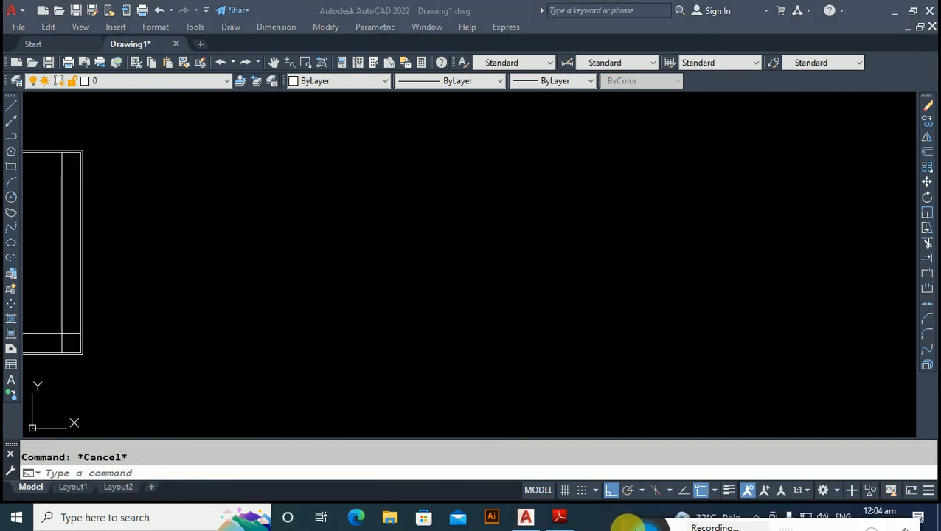
pyautogui.click(559, 519)
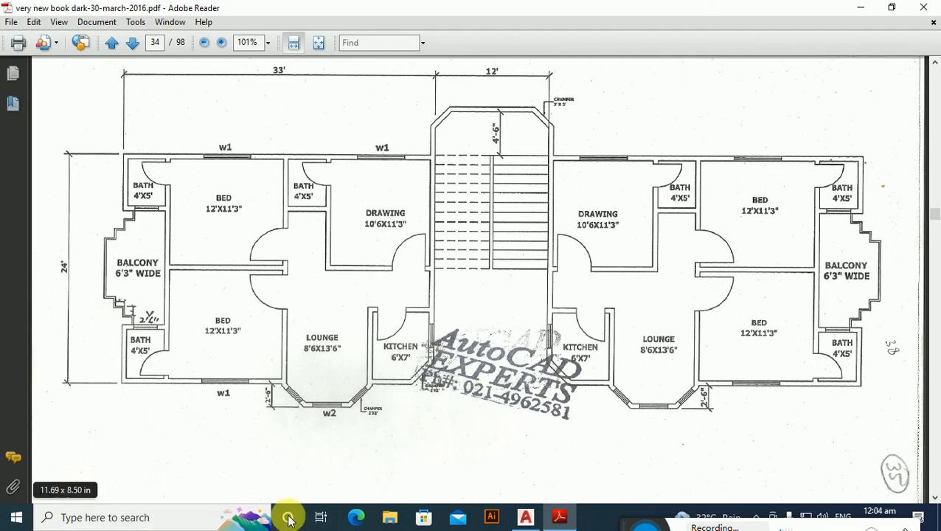
# Switch back to AutoCAD and draw a 33' by 24' rectangle in the empty area beside the existing outline.
pyautogui.click(525, 516)
pyautogui.write('rec')
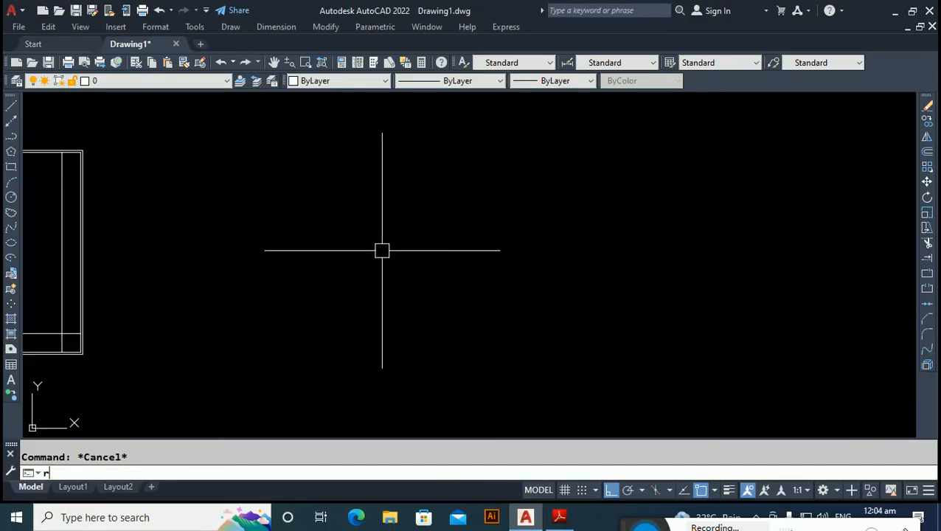
pyautogui.press('Return')
pyautogui.click(327, 282)
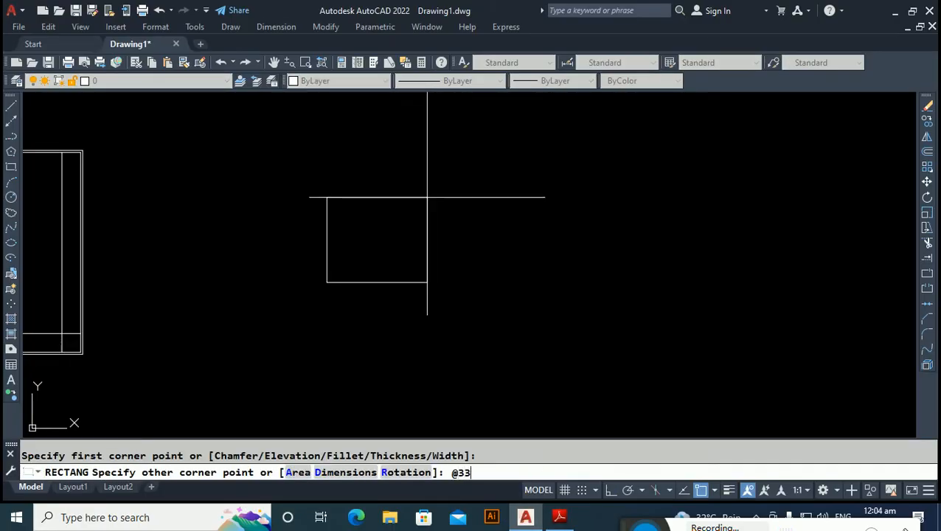
pyautogui.press('Return')
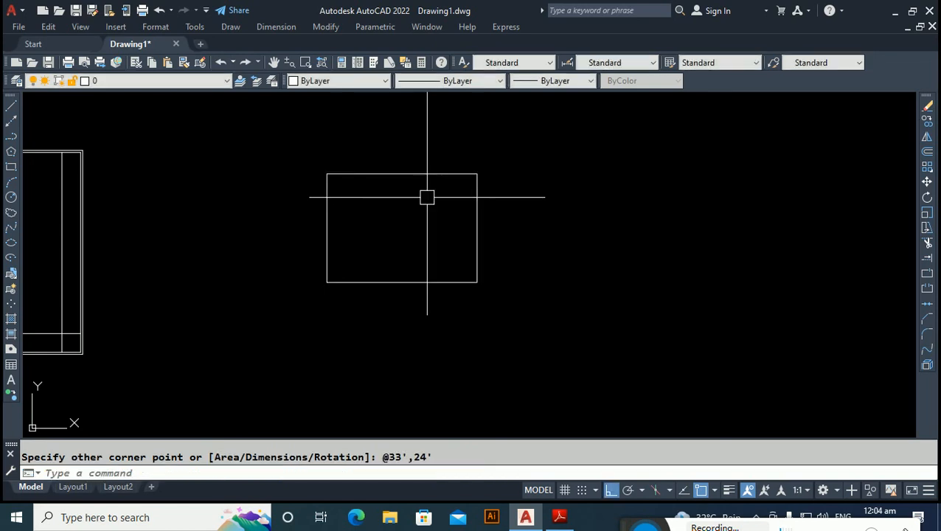
pyautogui.press('Escape')
# Offset the new rectangle inward by 6 to form the wall thickness.
pyautogui.write('o')
pyautogui.write('6')
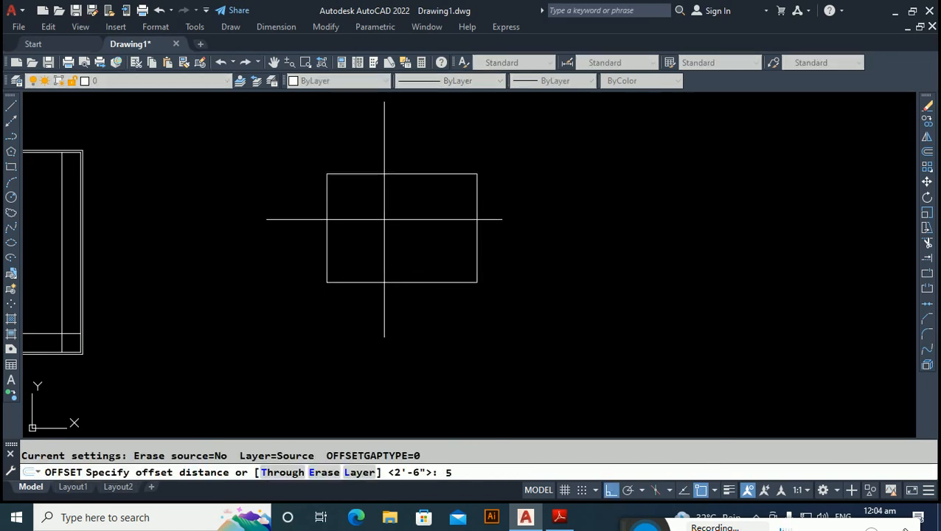
pyautogui.press('Escape')
pyautogui.press('Return')
pyautogui.write('6')
pyautogui.press('Return')
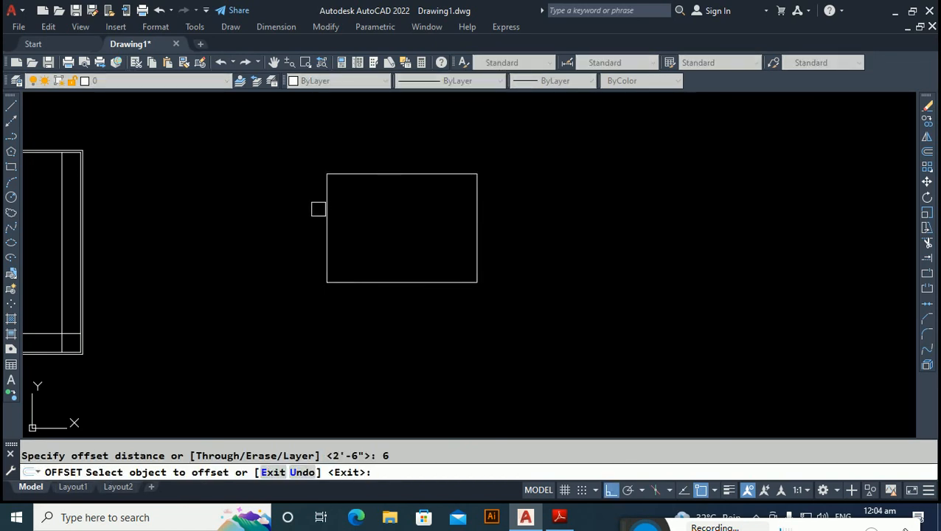
pyautogui.click(327, 210)
pyautogui.click(391, 221)
pyautogui.press('Escape')
# Explode the new outer and inner wall rectangles into separate lines.
pyautogui.write('x')
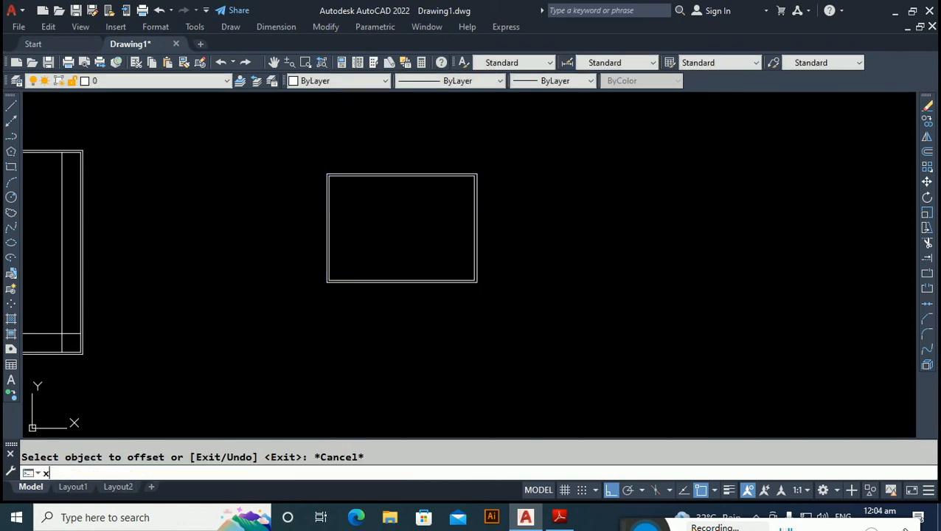
pyautogui.press('Return')
pyautogui.click(368, 214)
pyautogui.click(276, 247)
pyautogui.press('Return')
pyautogui.scroll(2, 368, 248)
pyautogui.press('Escape')
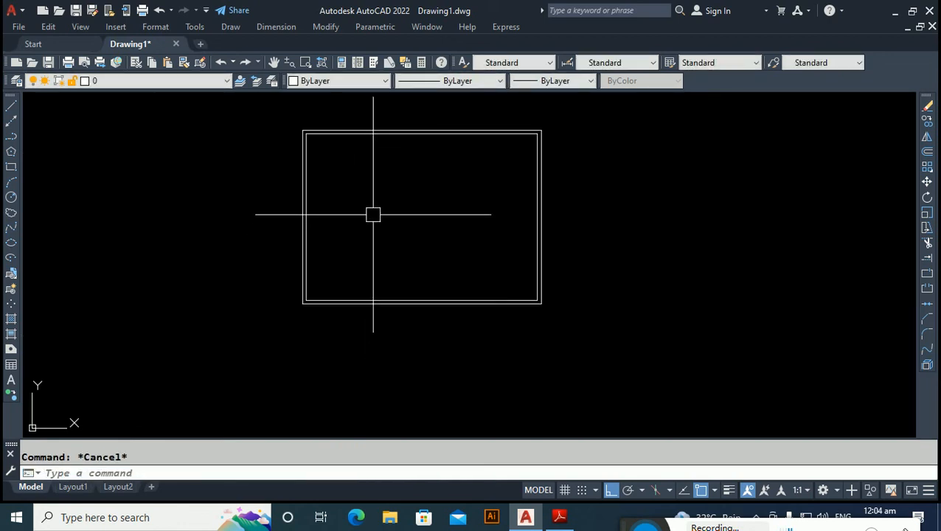
# Check the bath size on the floor plan in Adobe Reader, return to AutoCAD and offset the inner left wall line 4' inward.
pyautogui.click(560, 518)
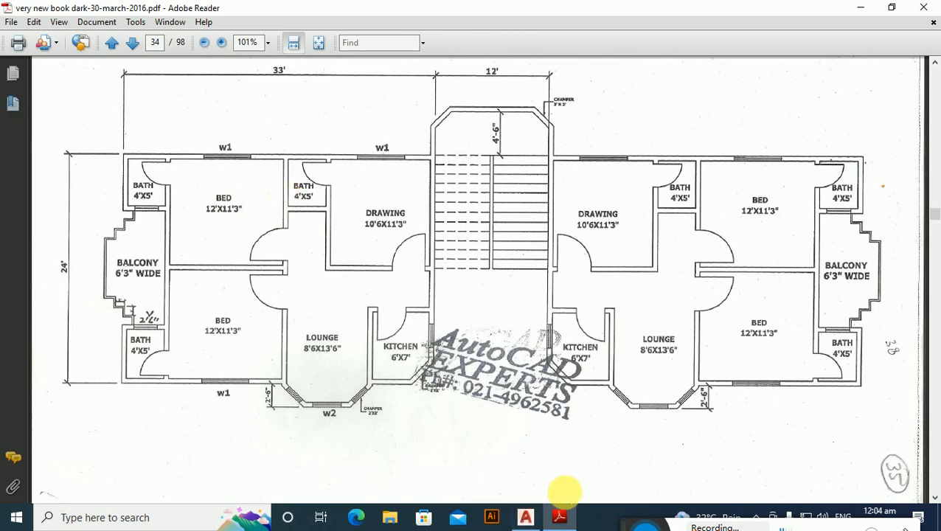
pyautogui.click(525, 518)
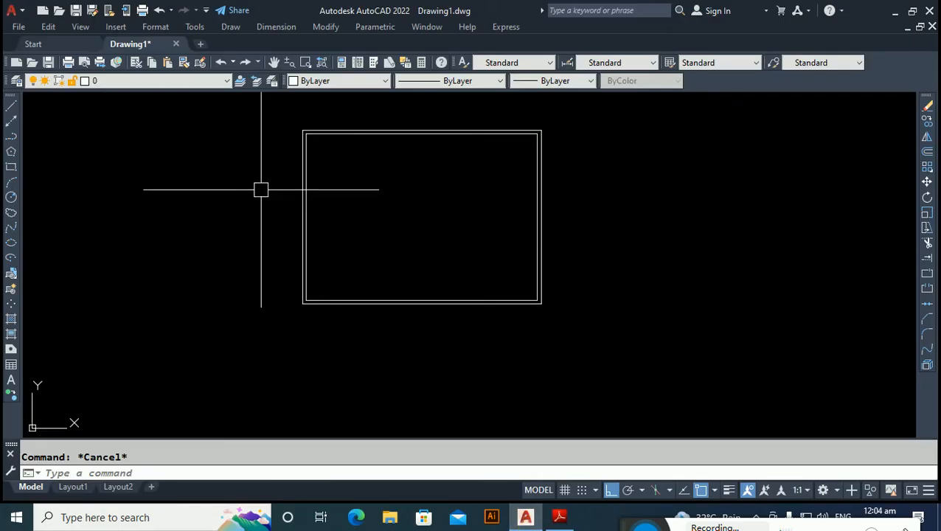
pyautogui.write('o')
pyautogui.press('Return')
pyautogui.write('5')
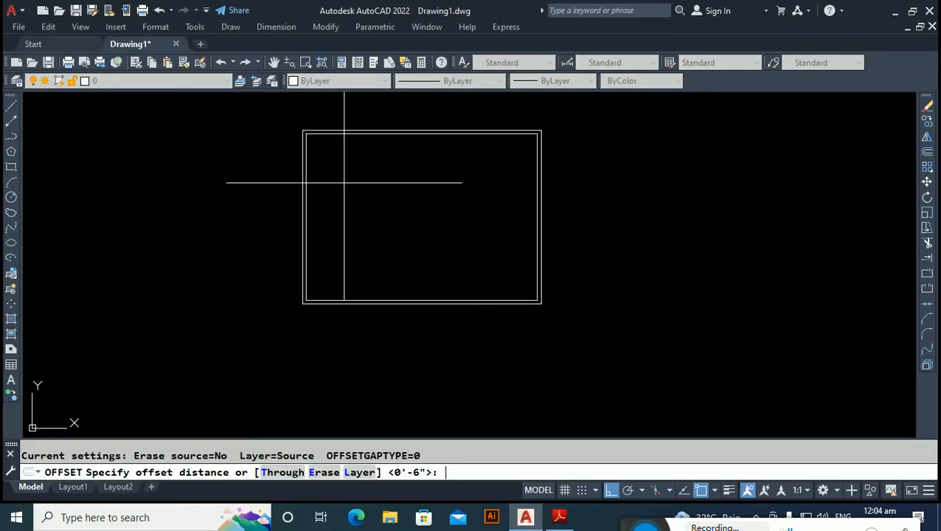
pyautogui.write("'")
pyautogui.press('Return')
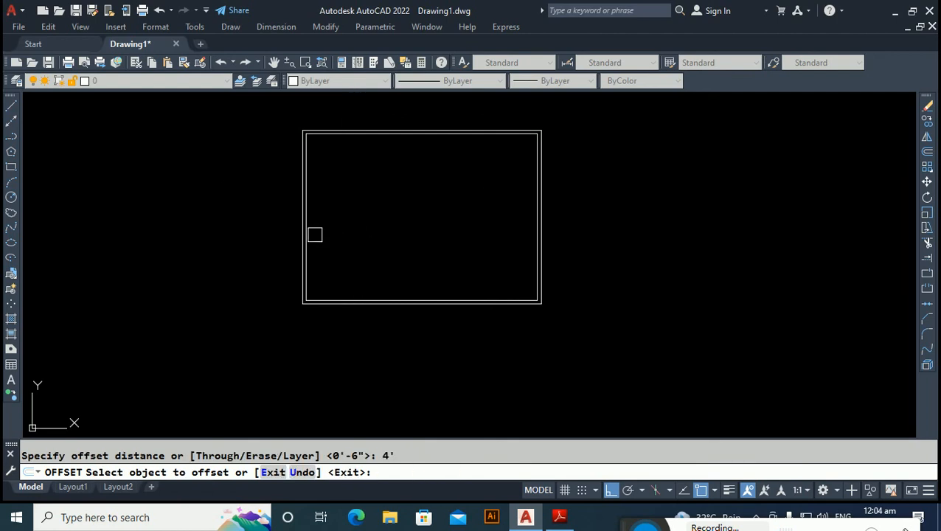
pyautogui.click(306, 234)
pyautogui.click(348, 241)
# Offset the bath's new vertical line to the right by 6 to give the partition its thickness.
pyautogui.press('Return')
pyautogui.press('Return')
pyautogui.write('6')
pyautogui.press('Return')
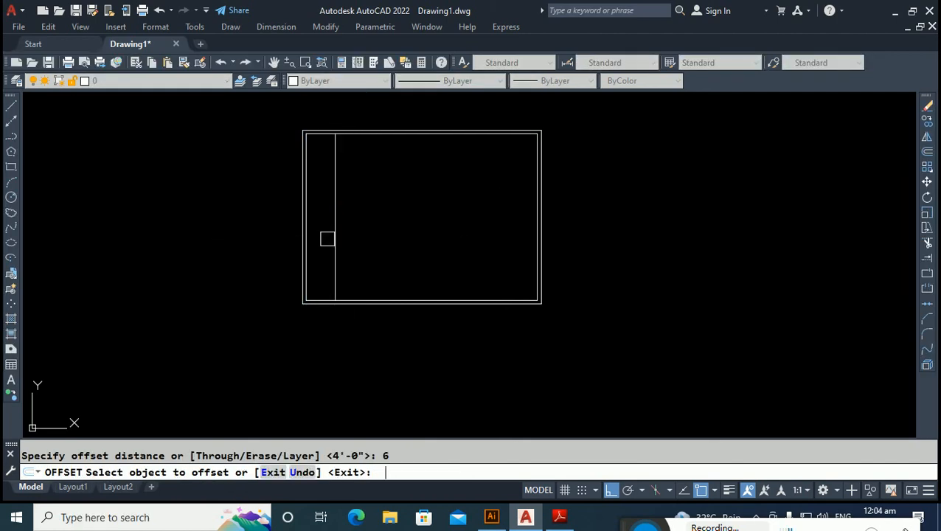
pyautogui.click(331, 235)
pyautogui.click(380, 217)
# Offset the right face of the bath partition 12' to the right to set the bedroom width.
pyautogui.press('Return')
pyautogui.press('Return')
pyautogui.write('1')
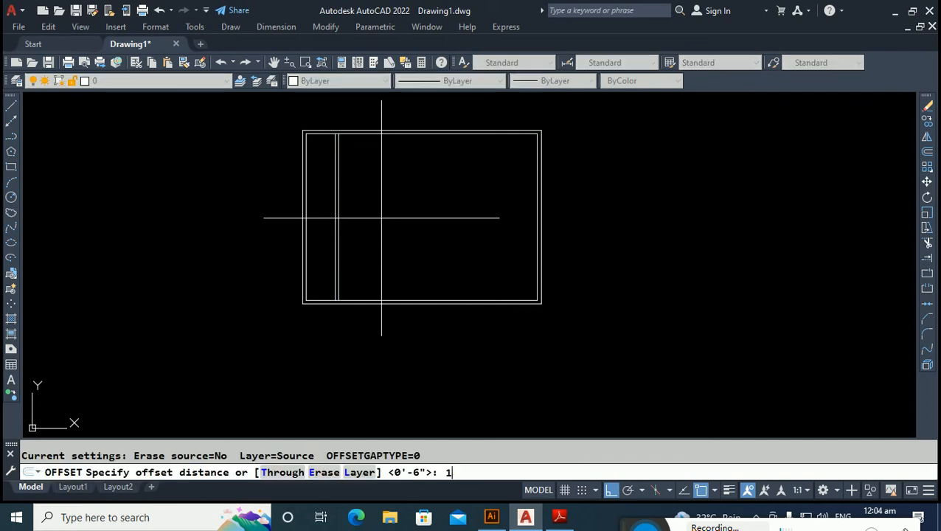
pyautogui.write("2'")
pyautogui.press('Return')
pyautogui.click(336, 235)
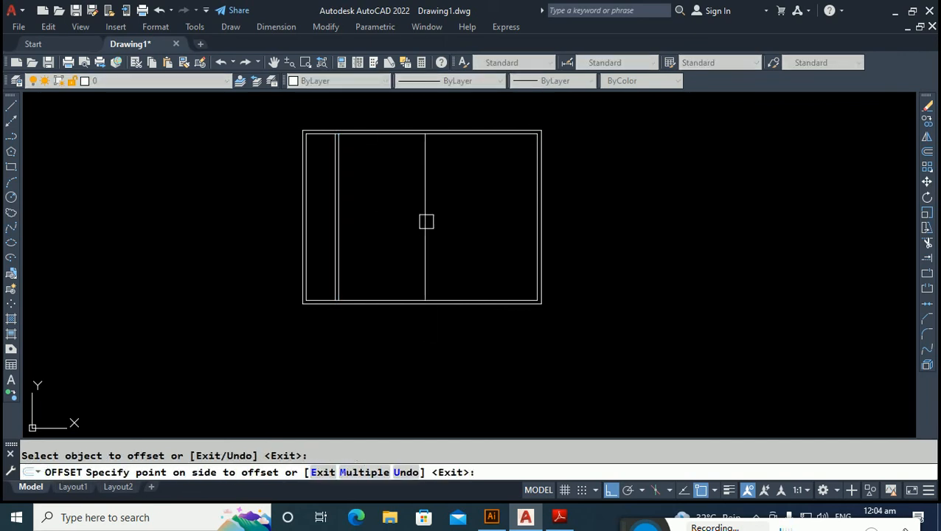
pyautogui.click(427, 221)
# Offset the bedroom's right boundary line by 6 to the right to form its wall.
pyautogui.press('Return')
pyautogui.press('Return')
pyautogui.write('6')
pyautogui.press('Return')
pyautogui.click(426, 212)
pyautogui.click(433, 213)
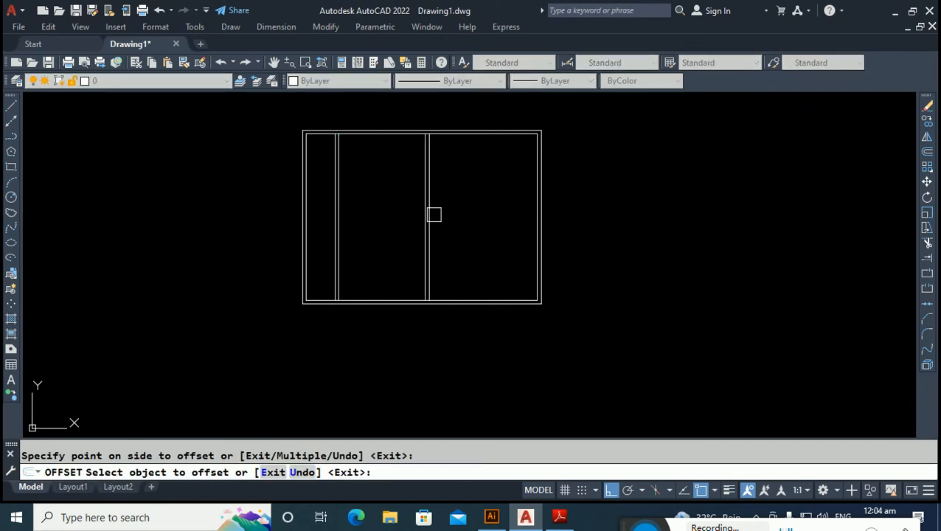
# Offset the right face of the bedroom wall 4' to the right for the second bath.
pyautogui.press('Return')
pyautogui.press('Return')
pyautogui.write("4'")
pyautogui.press('Return')
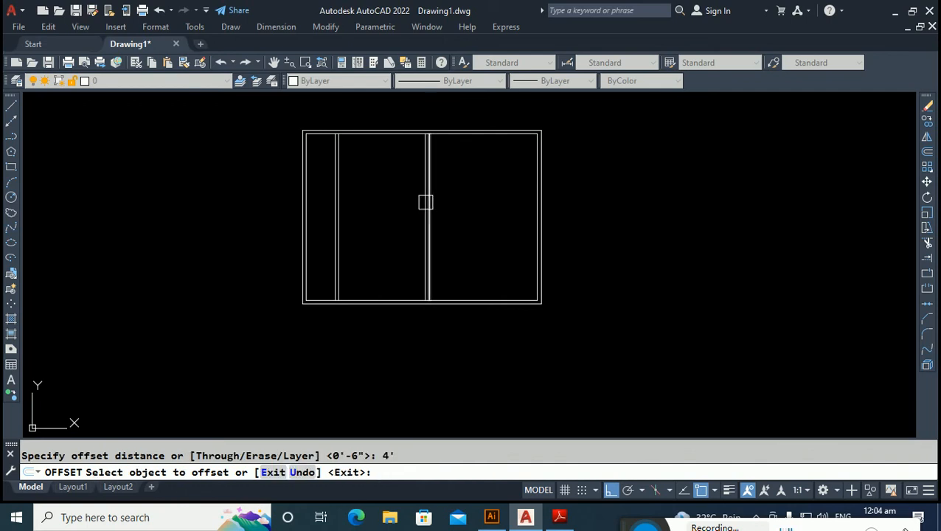
pyautogui.click(426, 202)
pyautogui.click(472, 204)
# Offset the second bath's right boundary line by 6 to the right to form the drawing room partition.
pyautogui.press('Return')
pyautogui.press('Return')
pyautogui.write('6')
pyautogui.press('Return')
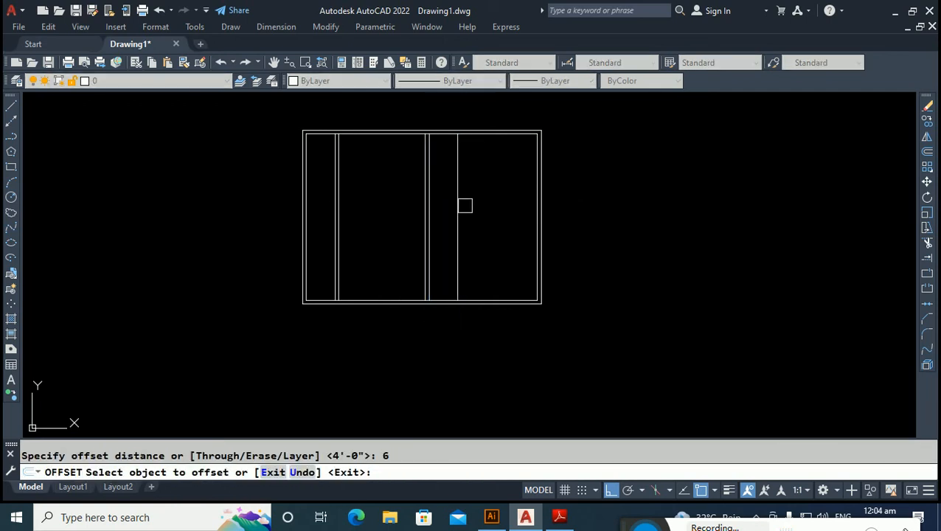
pyautogui.click(461, 204)
pyautogui.click(474, 203)
# Check the bath depth in Adobe Reader, return to AutoCAD and offset the inner top and bottom wall lines 5' inward.
pyautogui.press('Return')
pyautogui.press('Return')
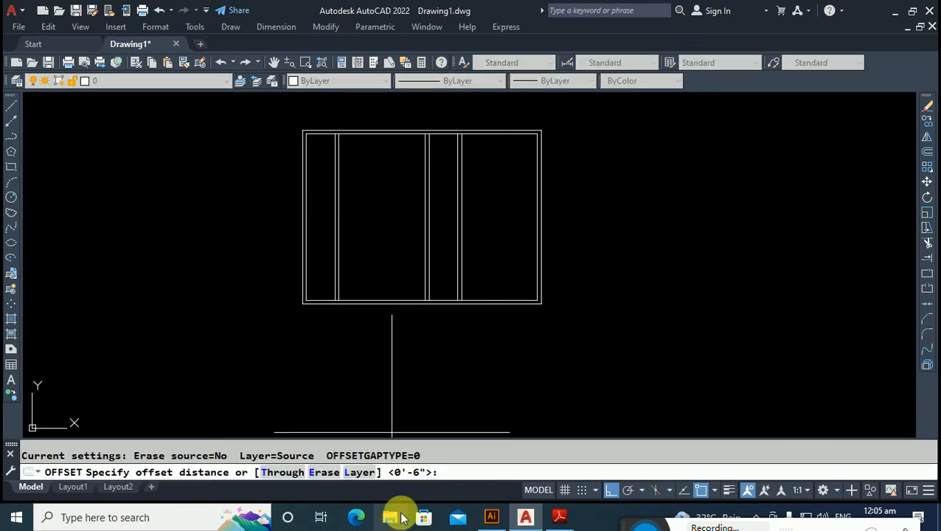
pyautogui.click(560, 516)
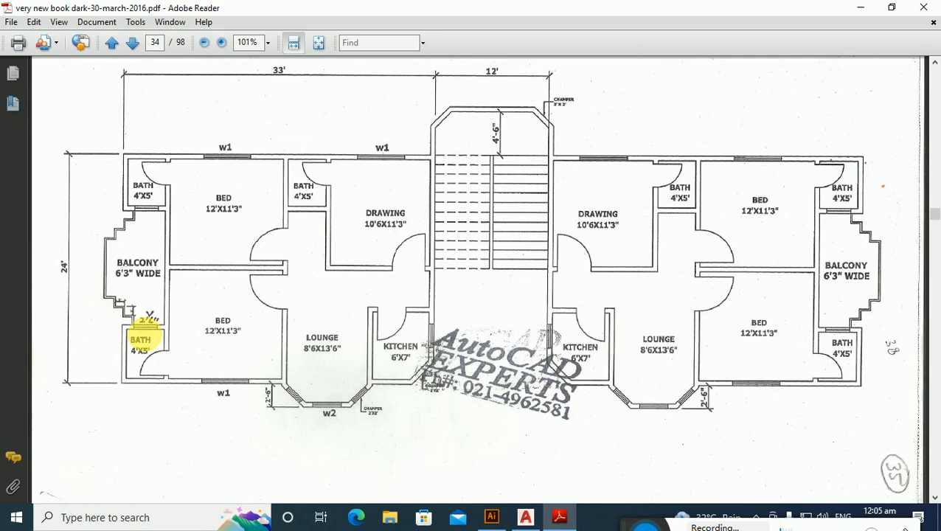
pyautogui.click(525, 516)
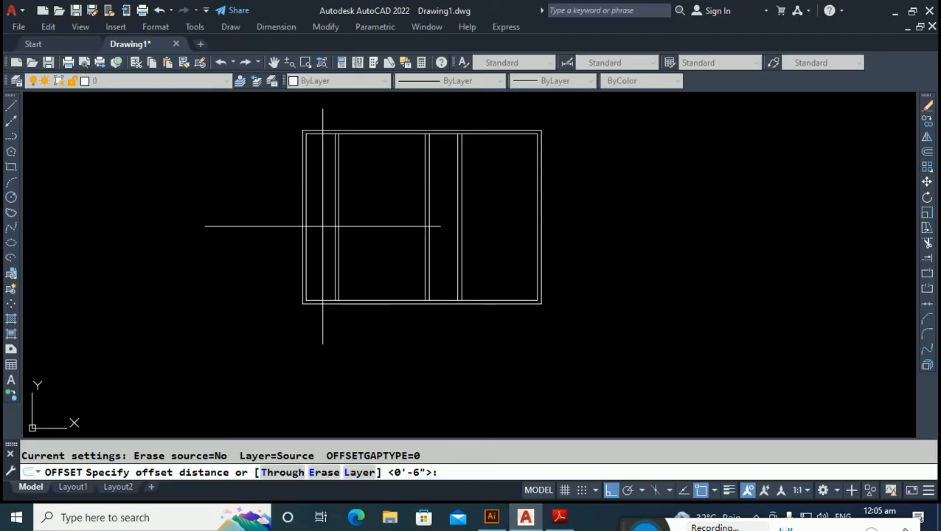
pyautogui.write("5'")
pyautogui.press('Return')
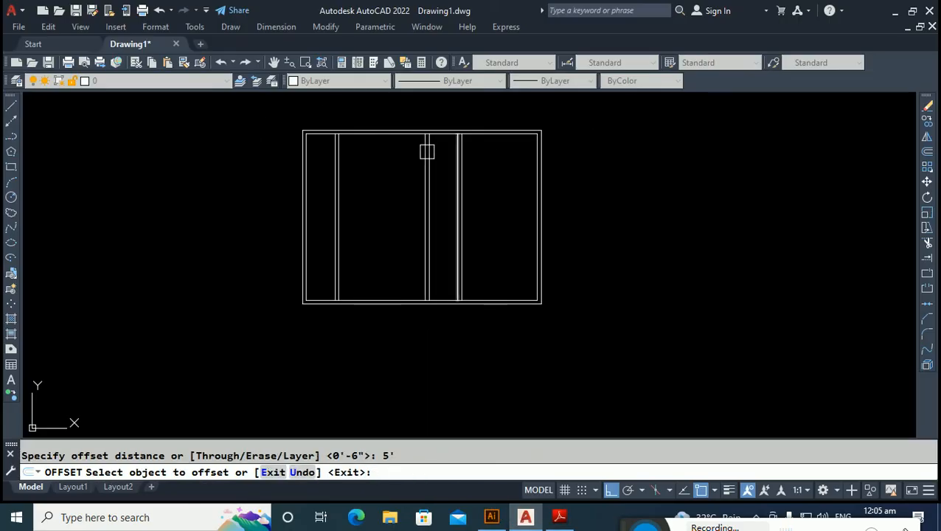
pyautogui.click(396, 134)
pyautogui.click(387, 199)
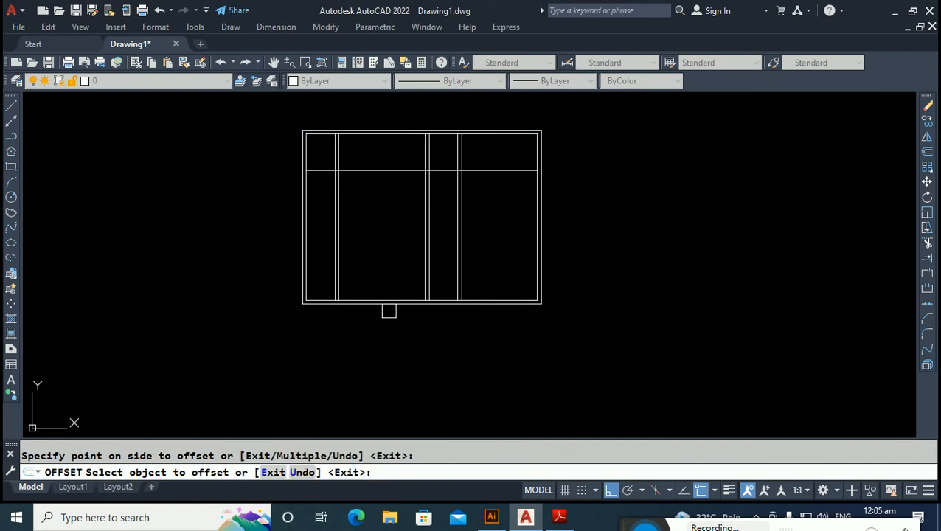
pyautogui.click(389, 300)
pyautogui.click(391, 251)
# Offset both new horizontal bath lines by 6 toward the middle of the plan to form their walls.
pyautogui.press('Return')
pyautogui.press('Return')
pyautogui.write('6')
pyautogui.press('Return')
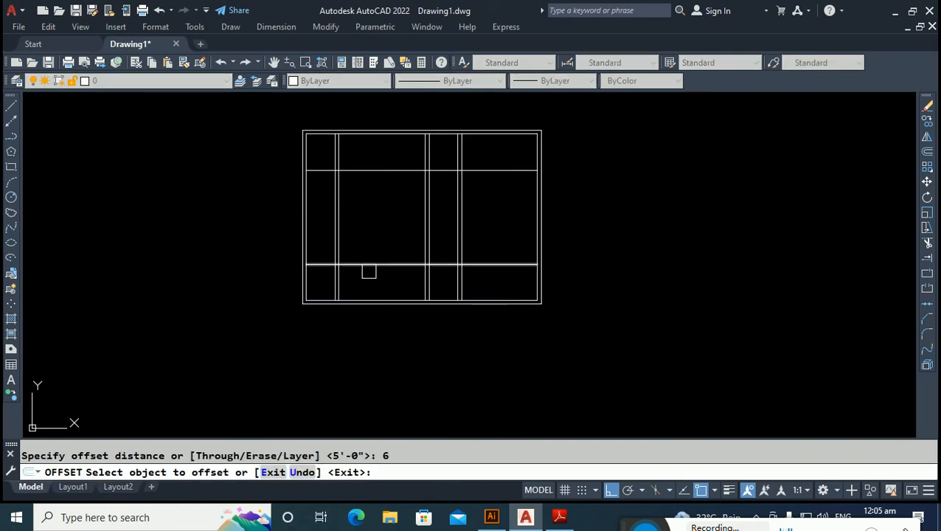
pyautogui.click(367, 263)
pyautogui.click(372, 221)
pyautogui.click(376, 169)
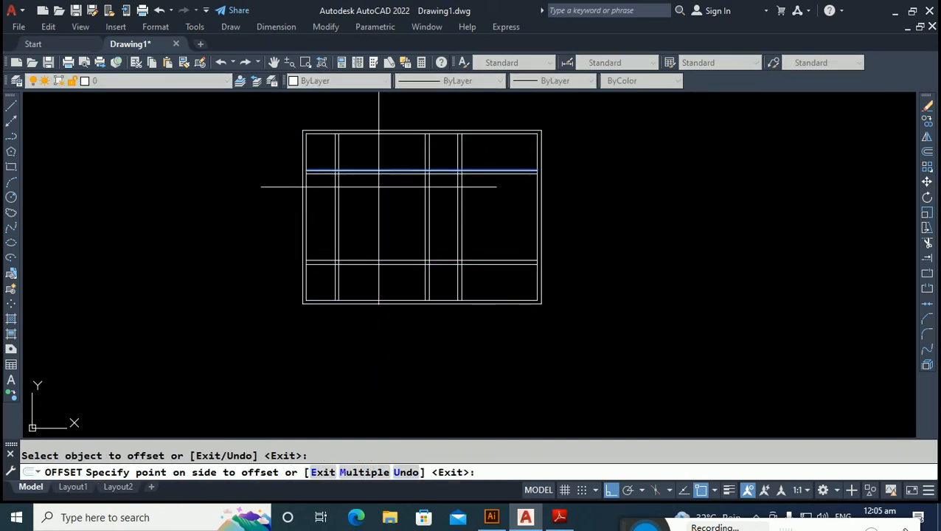
pyautogui.click(378, 186)
pyautogui.press('Escape')
# Extend the middle-facing lines of both bath walls to the outer left wall and trim both horizontal pairs out of the bedroom area.
pyautogui.write('ex')
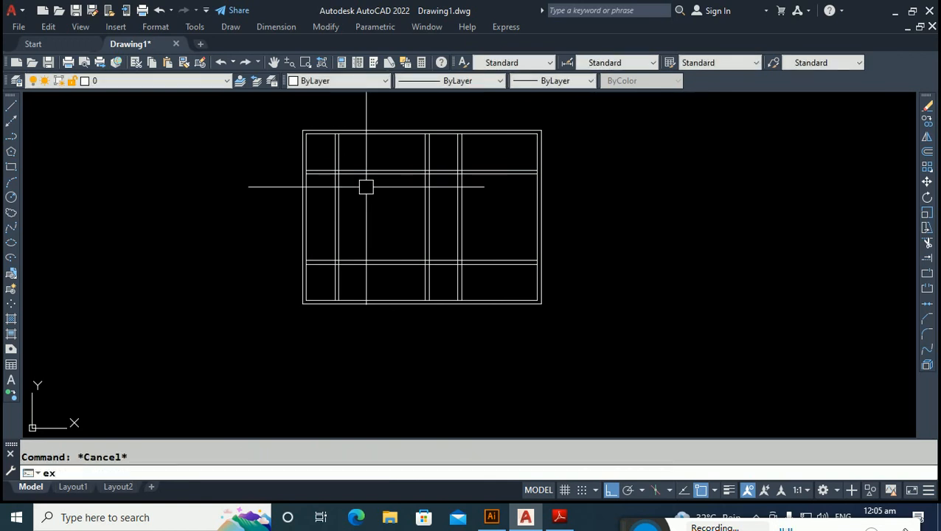
pyautogui.press('Return')
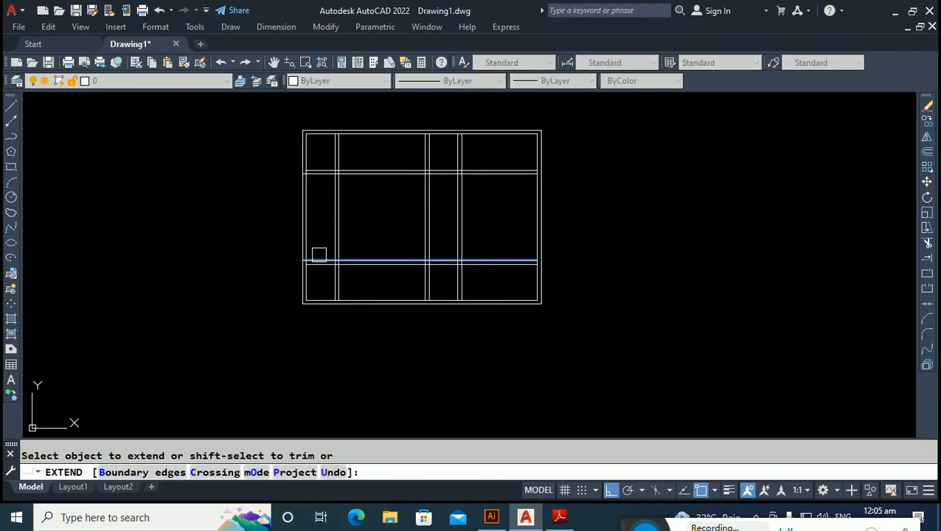
pyautogui.keyDown('shift'); pyautogui.click(399, 284); pyautogui.keyUp('shift')
pyautogui.keyDown('shift'); pyautogui.click(381, 158); pyautogui.keyUp('shift')
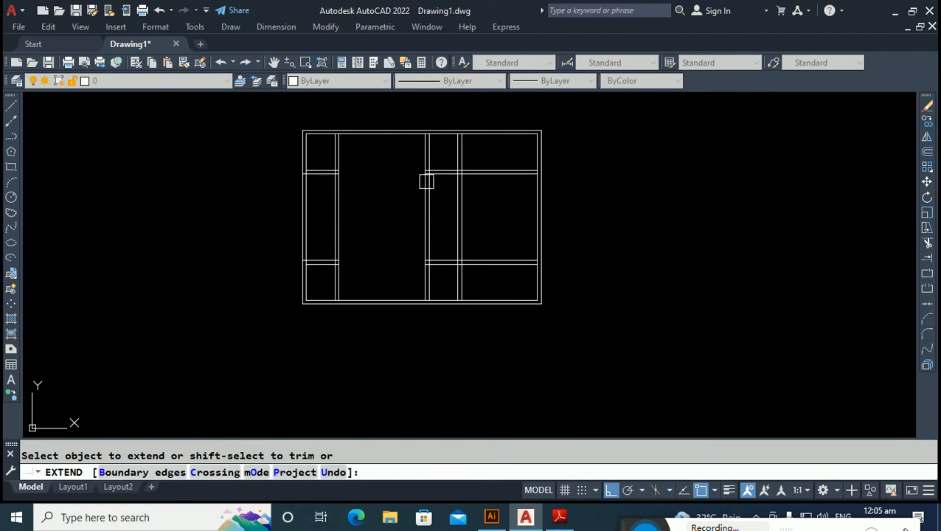
pyautogui.press('Escape')
# Trim the upper horizontal wall pair out of the drawing room area.
pyautogui.write('tr')
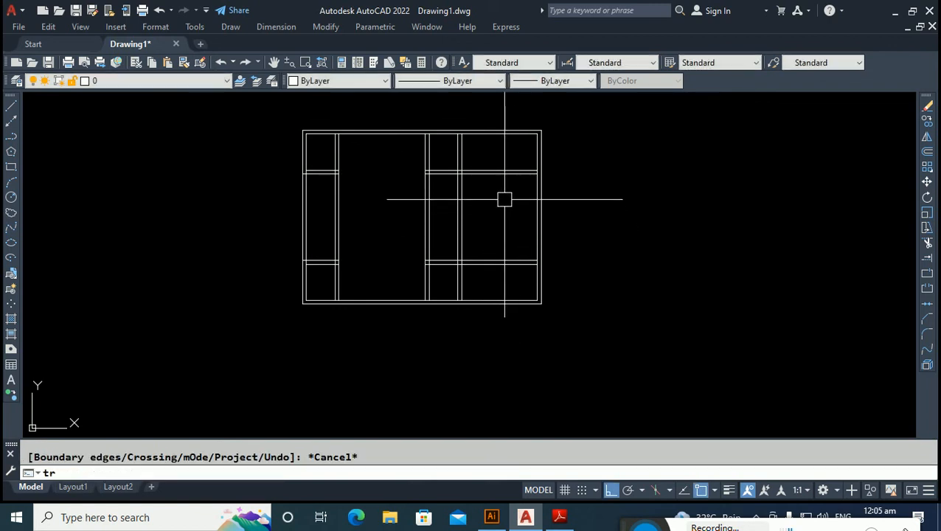
pyautogui.press('Return')
pyautogui.click(502, 154)
pyautogui.click(492, 195)
pyautogui.press('Escape')
# Delete the lower horizontal wall pair to the right of the bedroom.
pyautogui.click(502, 262)
pyautogui.click(496, 283)
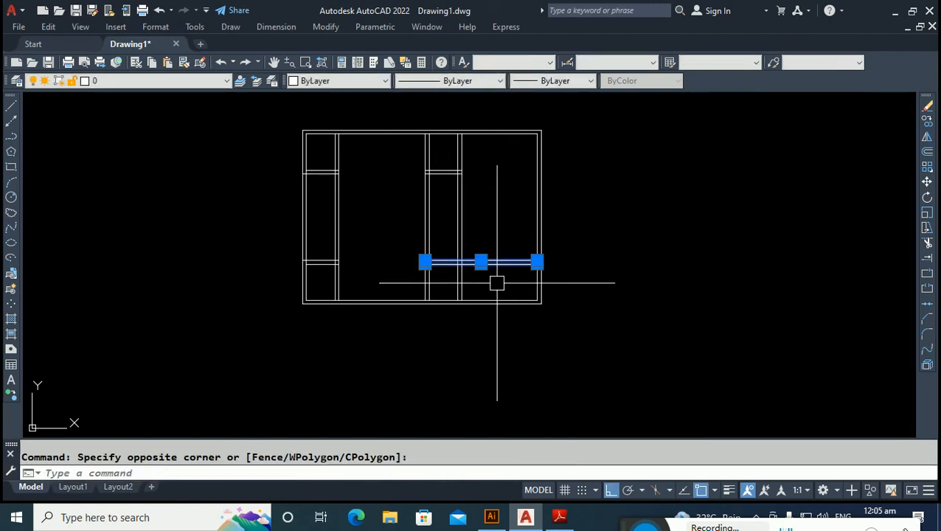
pyautogui.press('Delete')
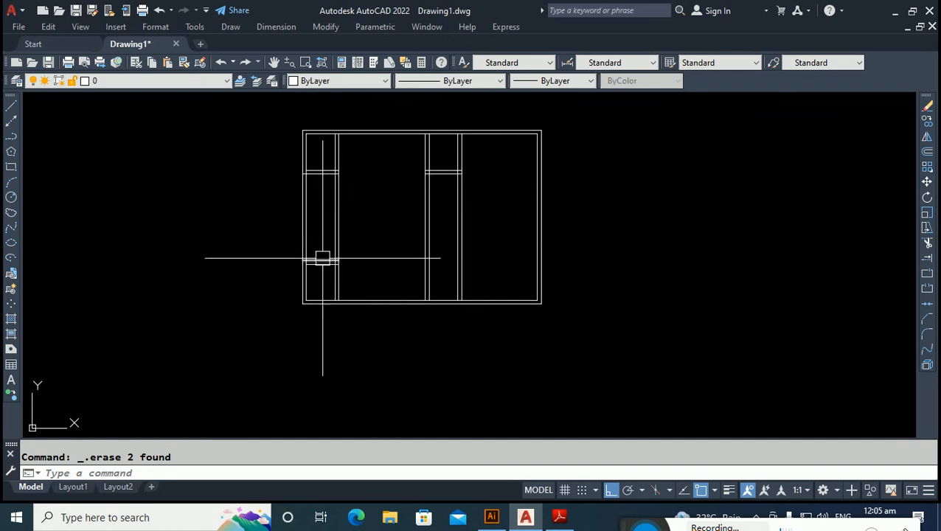
pyautogui.click(492, 518)
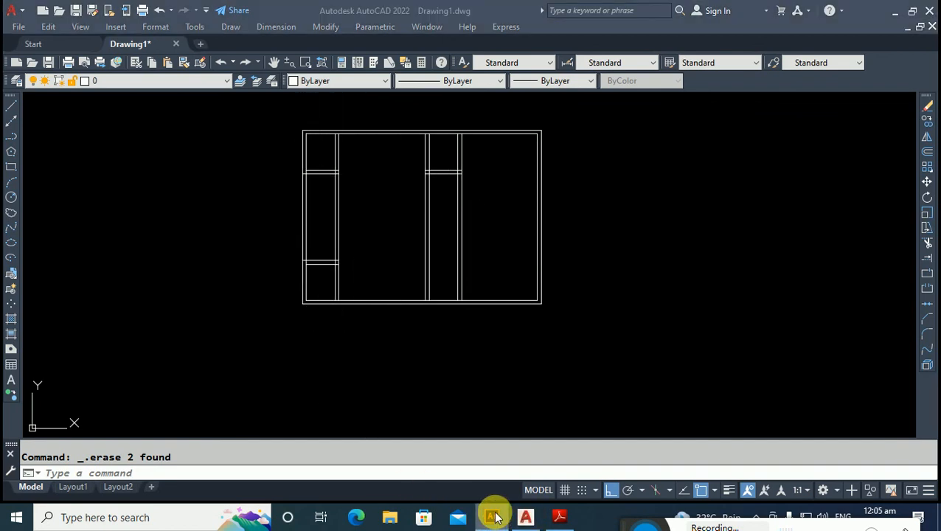
pyautogui.rightClick(494, 519)
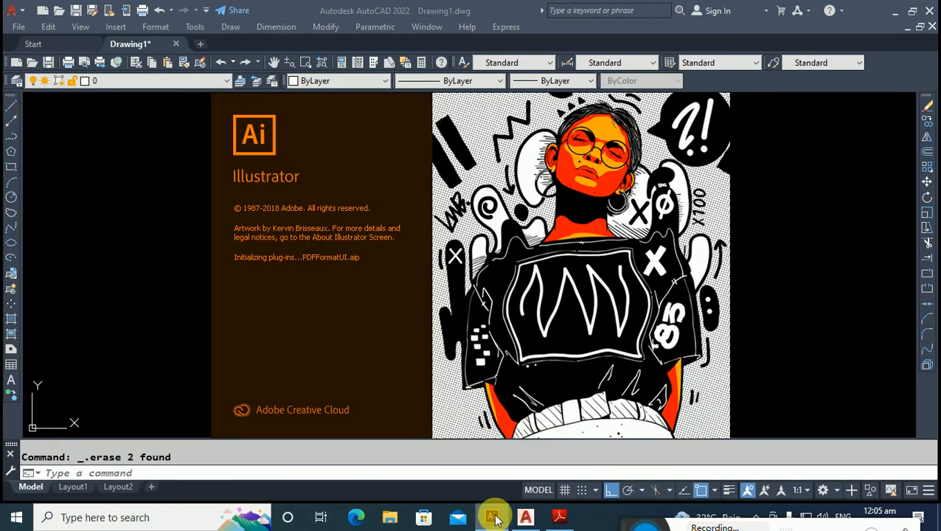
pyautogui.rightClick(494, 518)
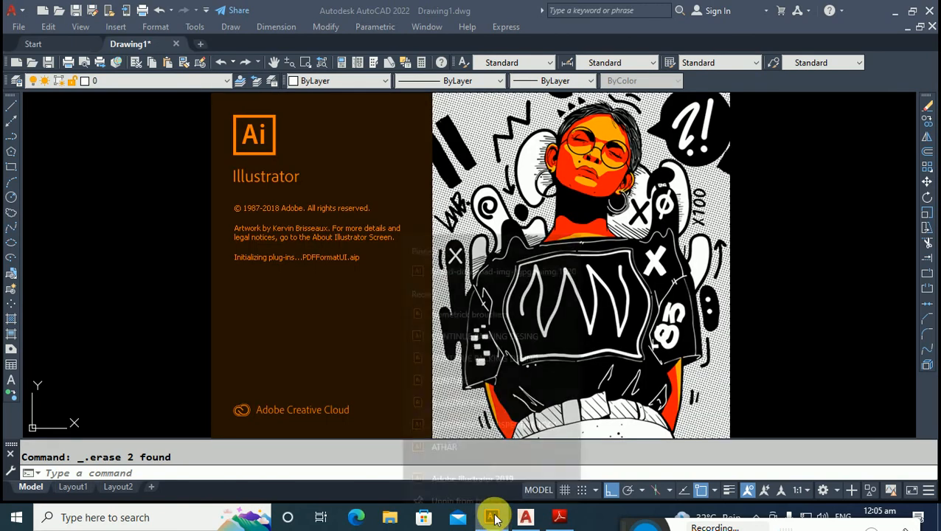
pyautogui.click(484, 472)
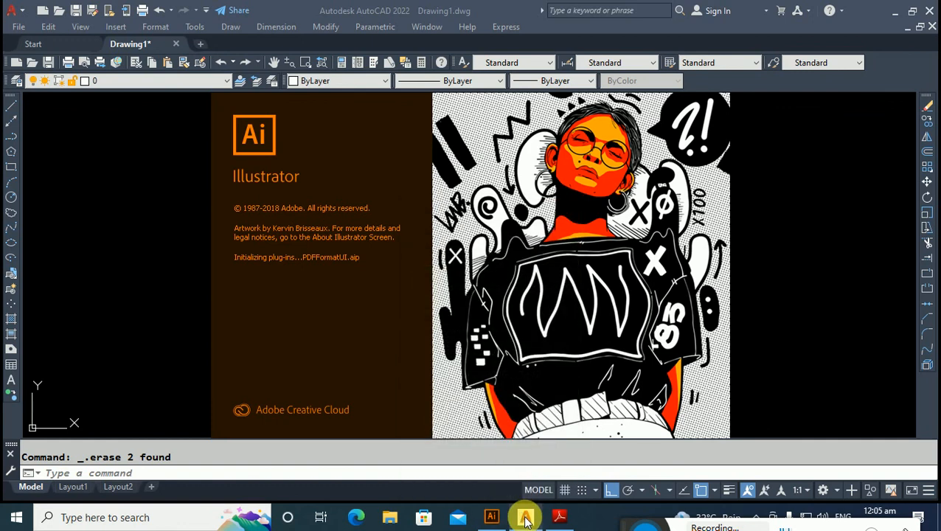
pyautogui.click(538, 519)
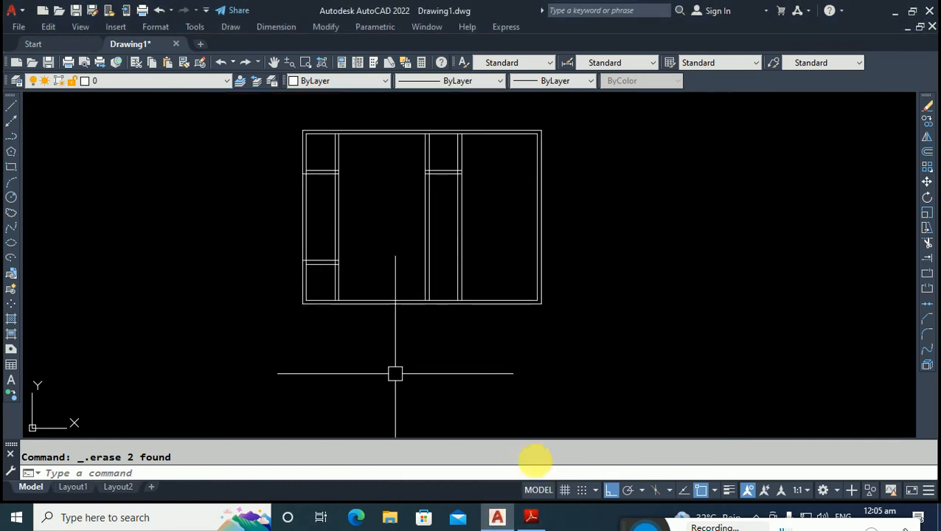
# Check the balcony in Adobe Reader, return to AutoCAD and trim away the outer left wall between the two baths.
pyautogui.click(529, 517)
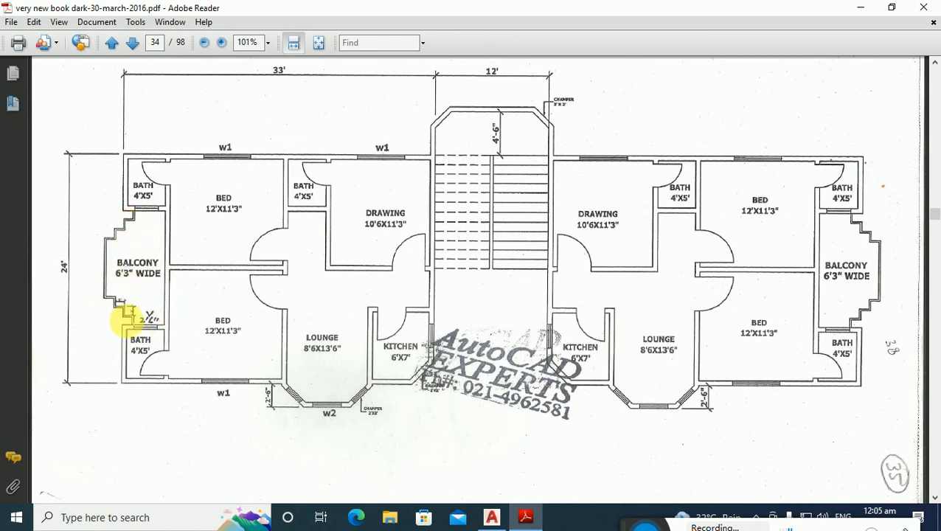
pyautogui.click(491, 518)
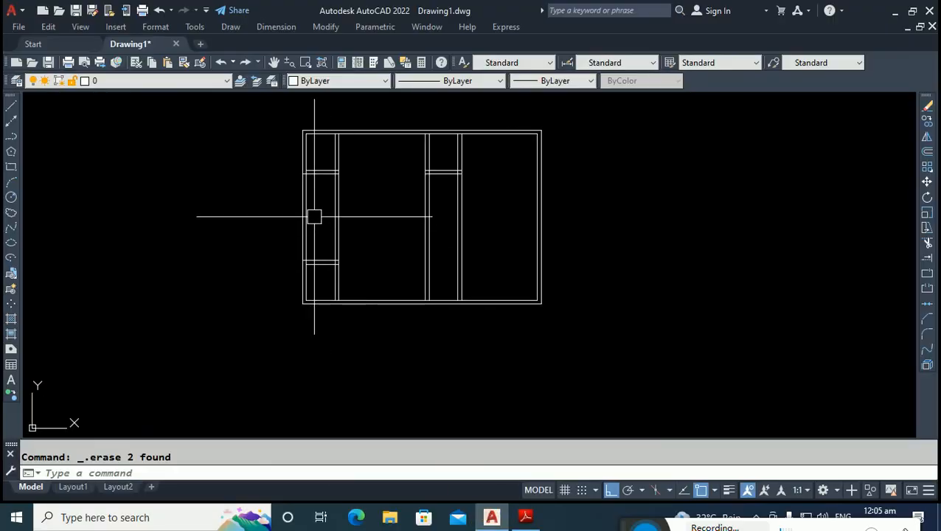
pyautogui.write('tr')
pyautogui.press('Return')
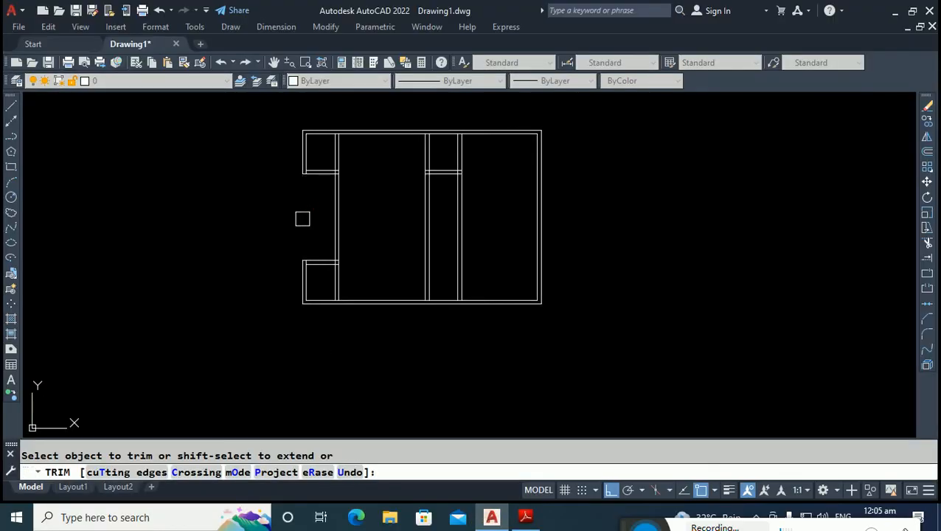
# Trim the overlapping line segments where the lower-left bath's walls meet the bedroom wall and the bottom outer wall.
pyautogui.scroll(5, 307, 269)
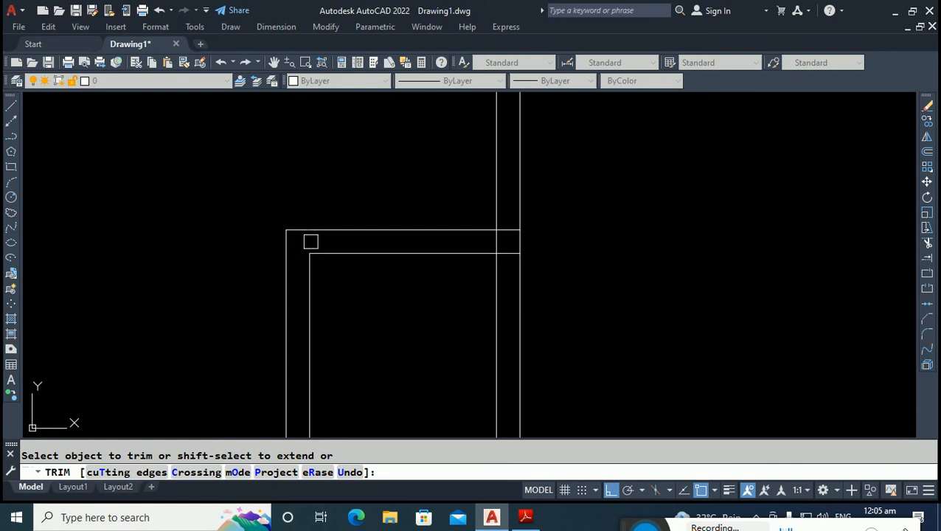
pyautogui.scroll(2, 495, 239)
pyautogui.moveTo(517, 217); pyautogui.dragTo(514, 282)
pyautogui.scroll(-2, 514, 282)
pyautogui.scroll(6, 465, 310)
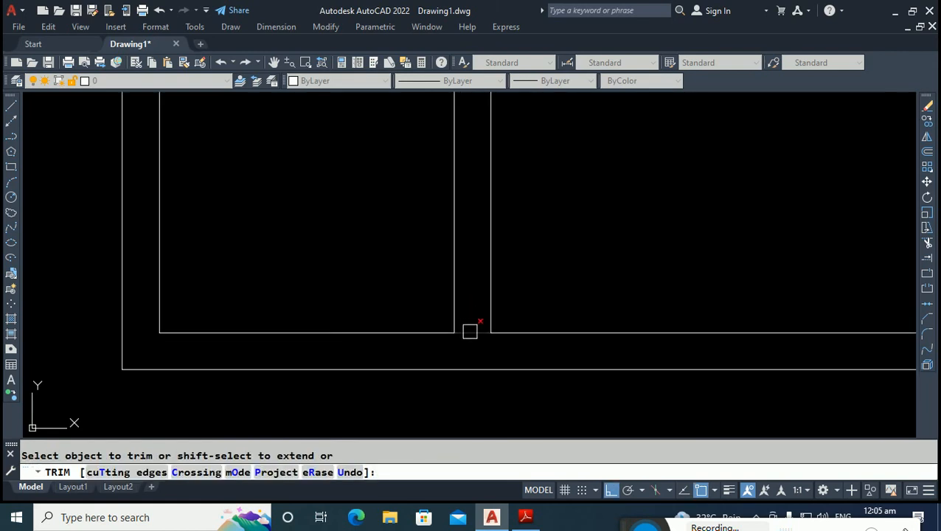
pyautogui.scroll(-6, 436, 355)
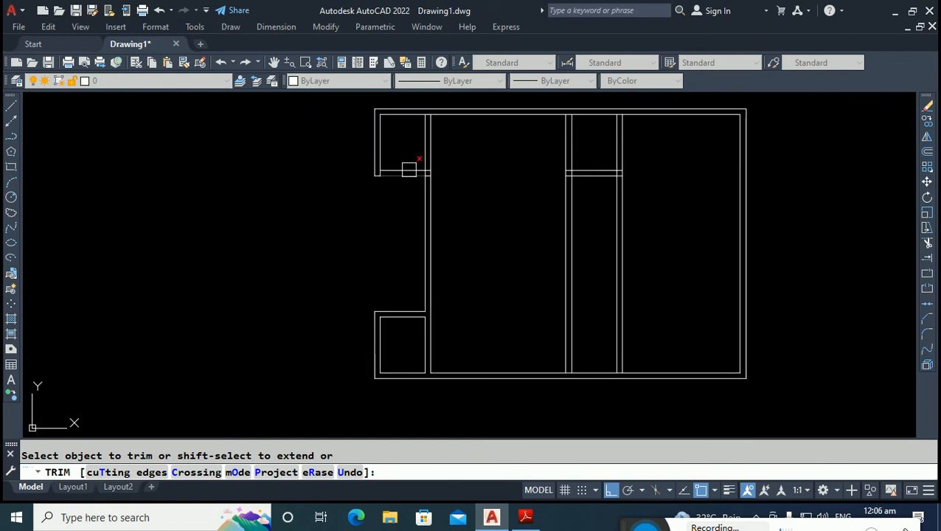
# Trim the overlapping line segments at the upper-left bath's wall corners and its junctions with the bedroom and top outer walls.
pyautogui.scroll(6, 409, 170)
pyautogui.moveTo(543, 141); pyautogui.dragTo(549, 225)
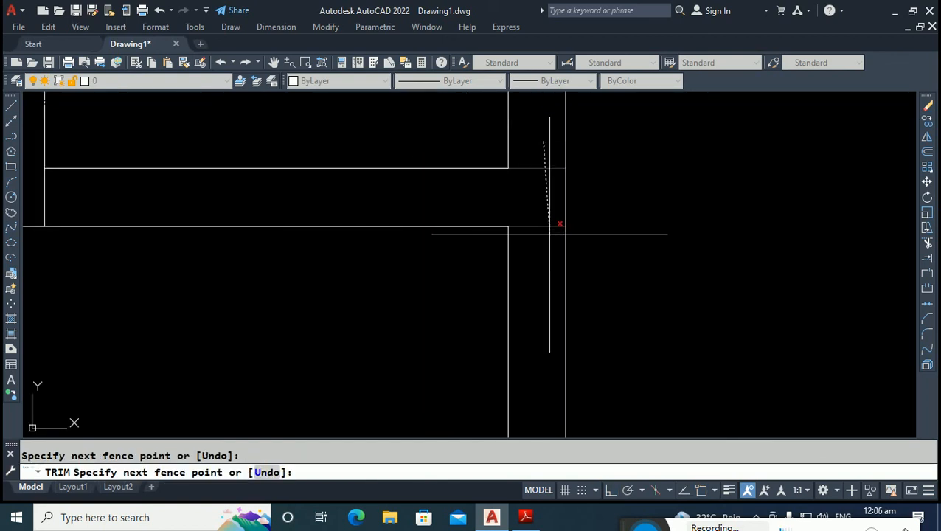
pyautogui.click(549, 235)
pyautogui.scroll(-3, 527, 255)
pyautogui.scroll(2, 396, 227)
pyautogui.click(424, 258)
pyautogui.scroll(-3, 407, 279)
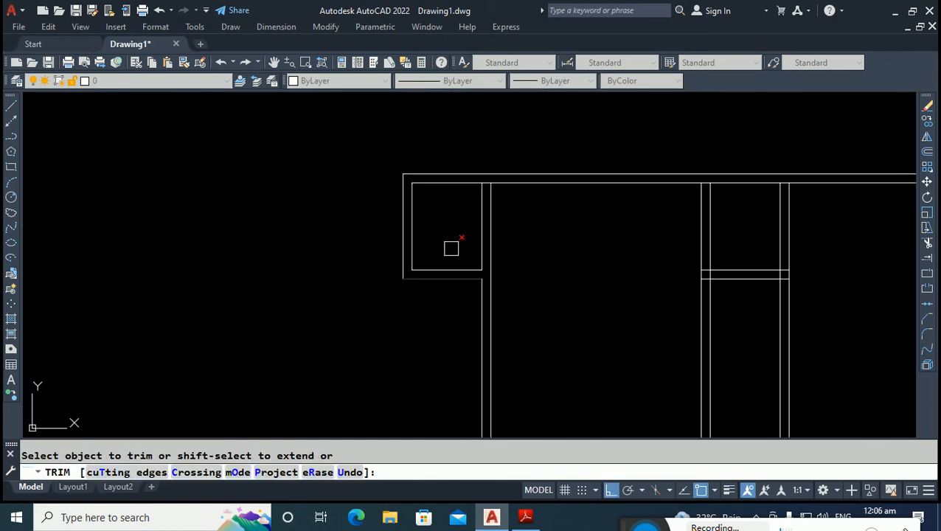
pyautogui.scroll(5, 488, 174)
pyautogui.click(474, 212)
pyautogui.scroll(-5, 335, 168)
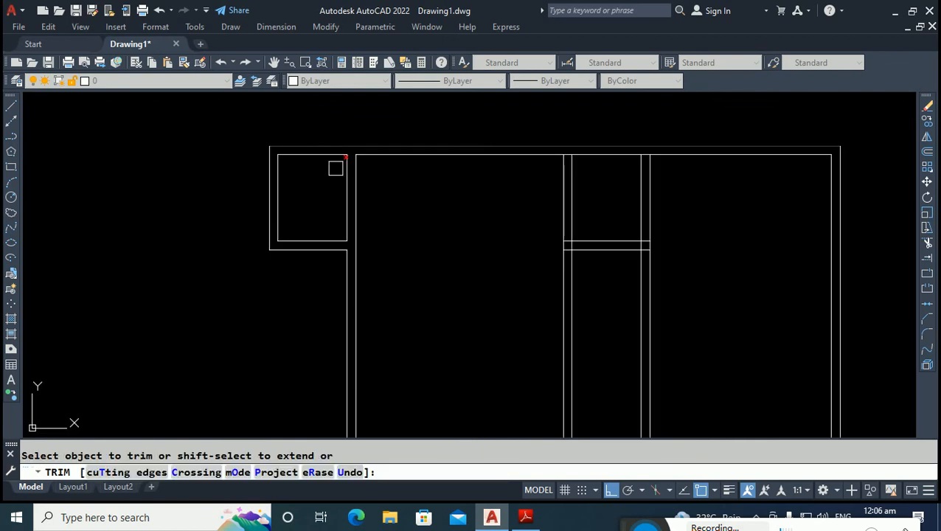
# Trim the overlapping line segments at the middle bath's junctions with the top outer wall and at both ends of its lower wall.
pyautogui.scroll(-4, 399, 213)
pyautogui.scroll(9, 477, 209)
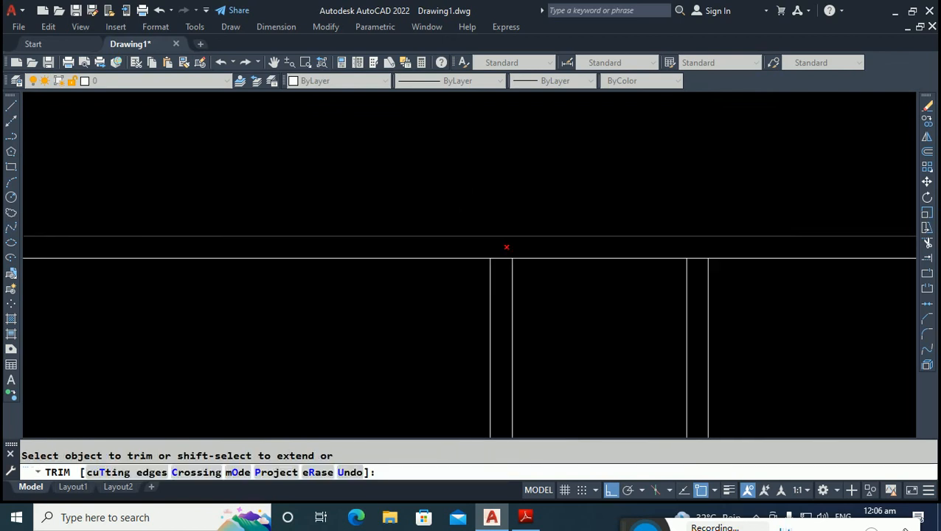
pyautogui.scroll(-5, 372, 188)
pyautogui.scroll(5, 436, 190)
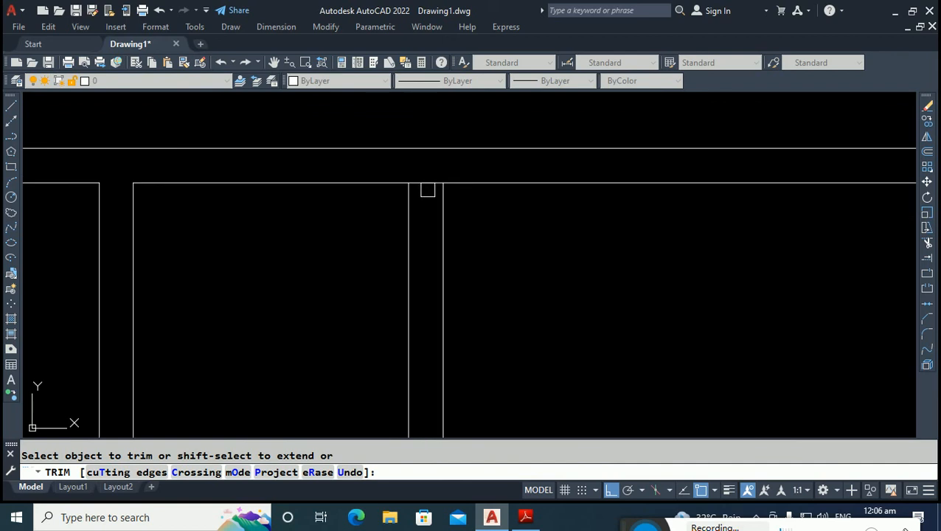
pyautogui.click(426, 190)
pyautogui.click(411, 177)
pyautogui.scroll(-5, 386, 170)
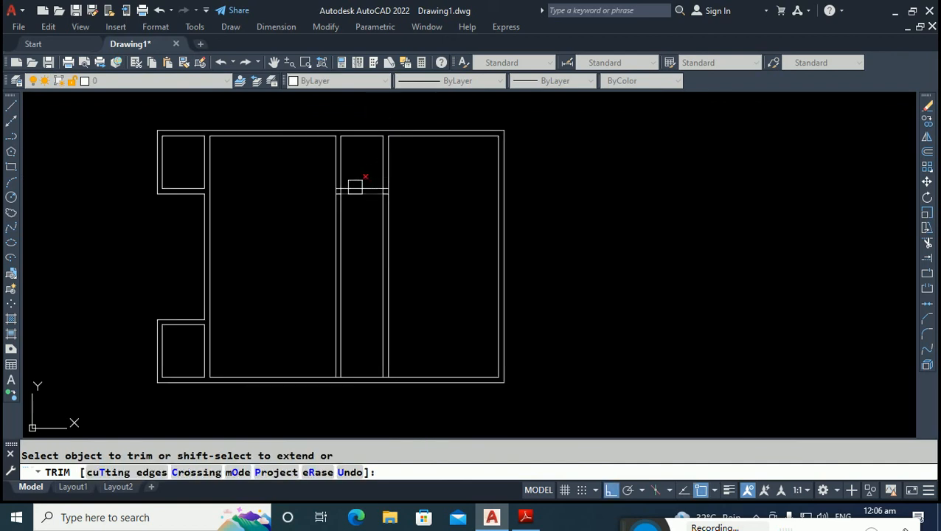
pyautogui.scroll(9, 347, 189)
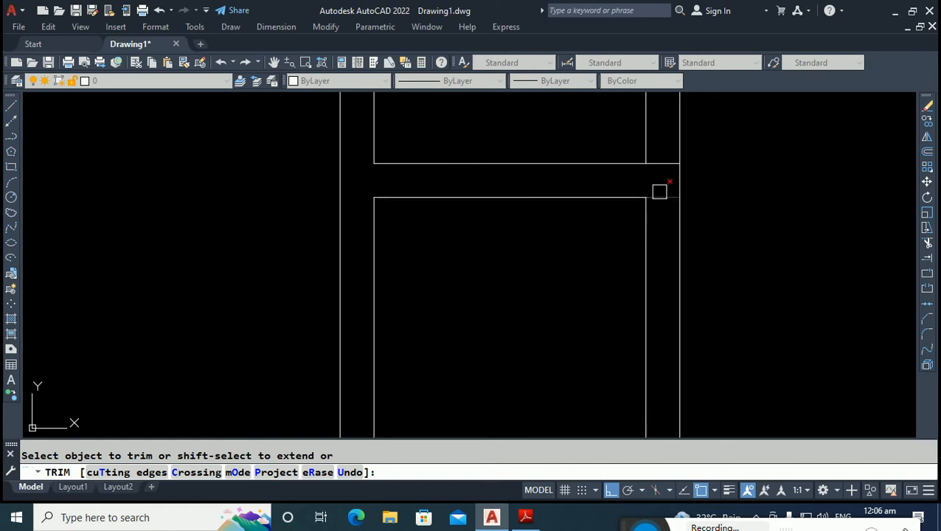
pyautogui.scroll(-9, 454, 241)
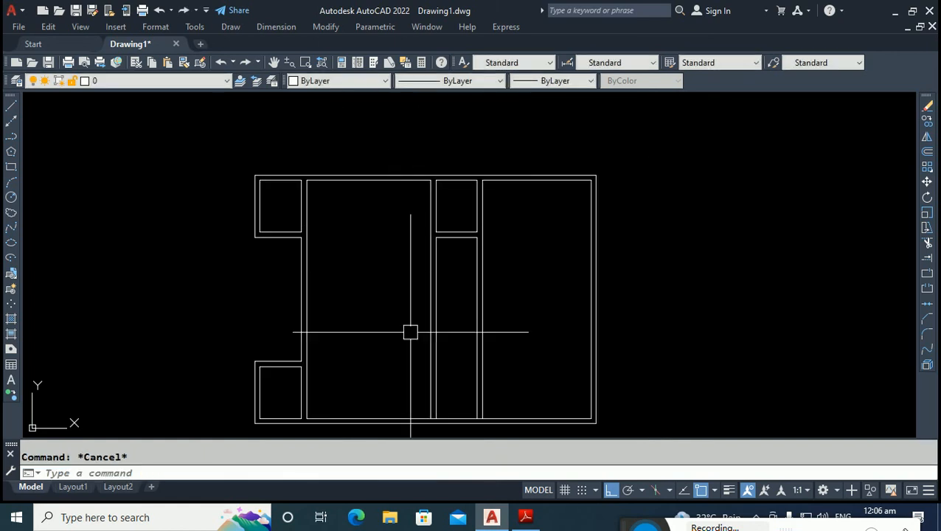
# Trim the bottom outer wall's inner line where the wall between the bedroom and the lounge meets it.
pyautogui.moveTo(536, 390); pyautogui.dragTo(522, 321, button='middle')
pyautogui.write('t')
pyautogui.press('Return')
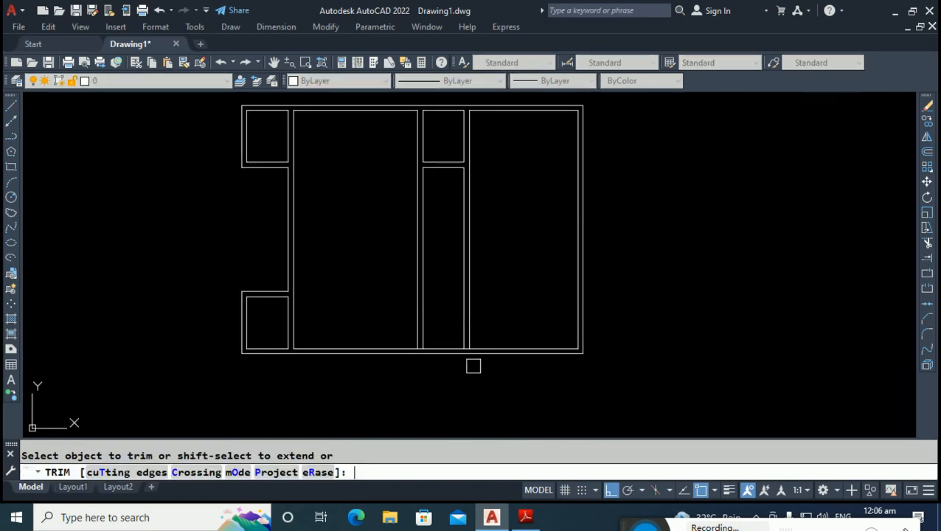
pyautogui.scroll(5, 418, 346)
pyautogui.press('Escape')
pyautogui.scroll(-5, 442, 354)
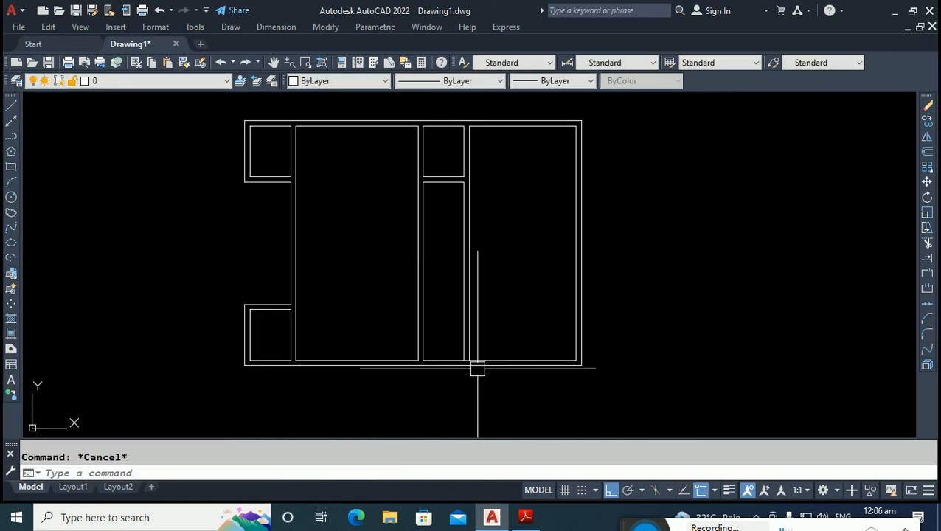
# Check the room sizes in Adobe Reader, return to AutoCAD and offset the bedroom and drawing room's upper inner lines 11'3" downward.
pyautogui.click(526, 517)
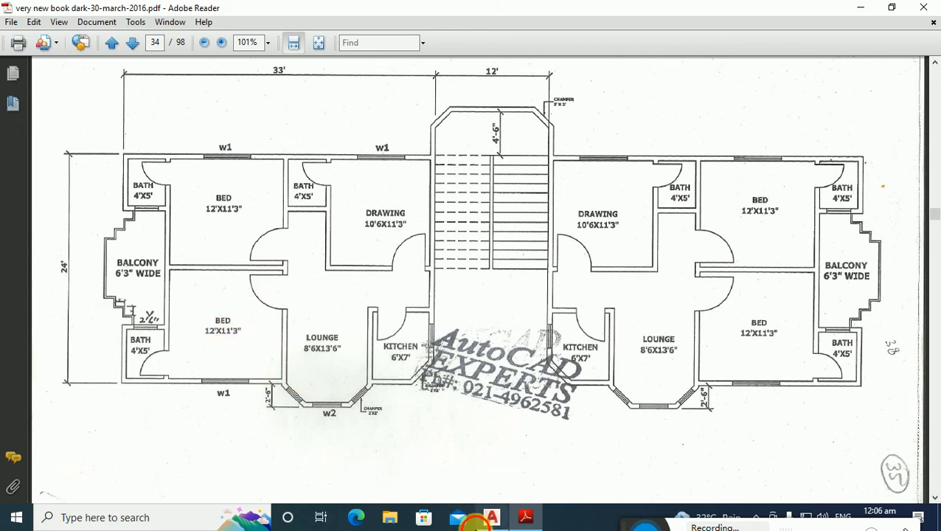
pyautogui.click(491, 516)
pyautogui.write('o')
pyautogui.press('Return')
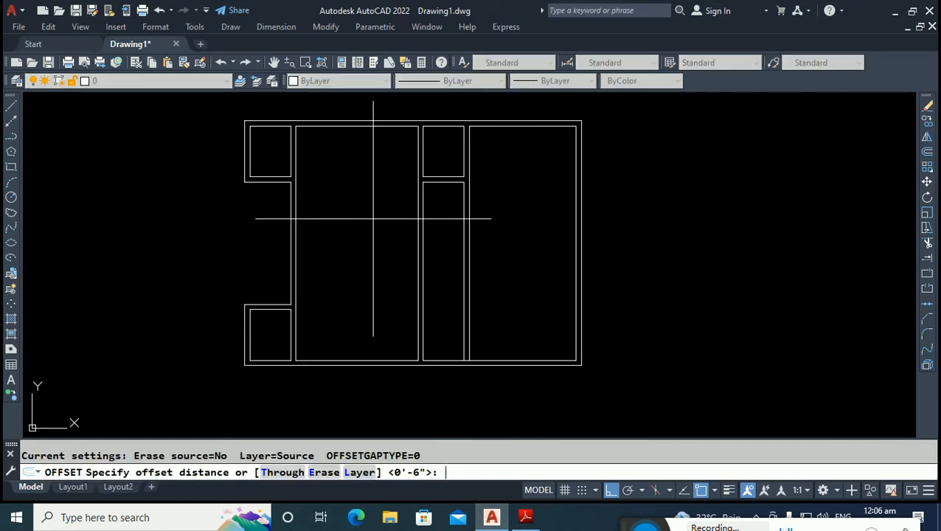
pyautogui.write("11'3")
pyautogui.press('Return')
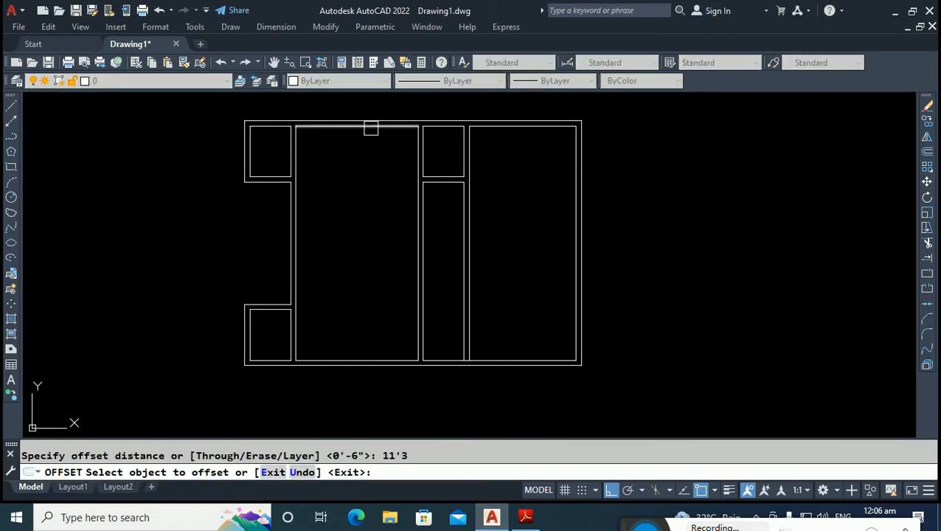
pyautogui.click(371, 128)
pyautogui.click(521, 128)
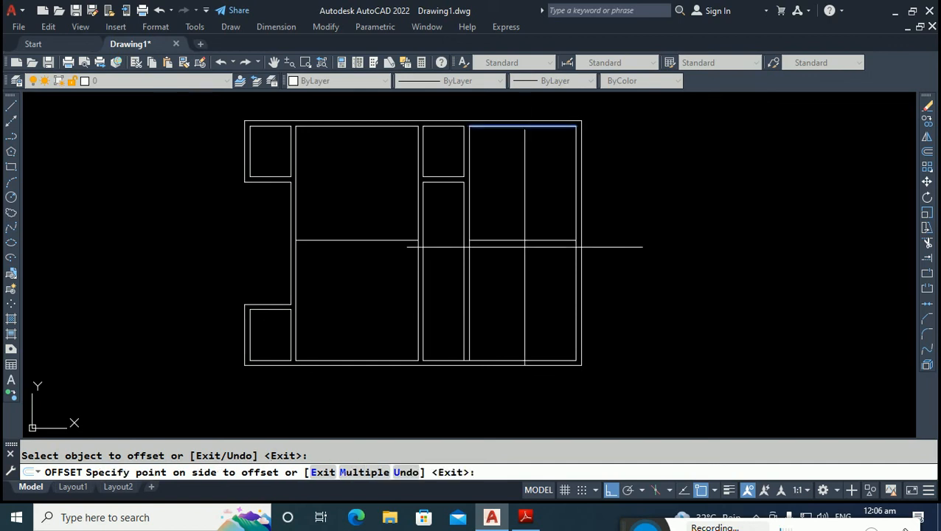
pyautogui.click(506, 251)
# Offset the lower inner wall lines of the lounge area and the bedroom 11'3" upward.
pyautogui.click(515, 360)
pyautogui.click(522, 339)
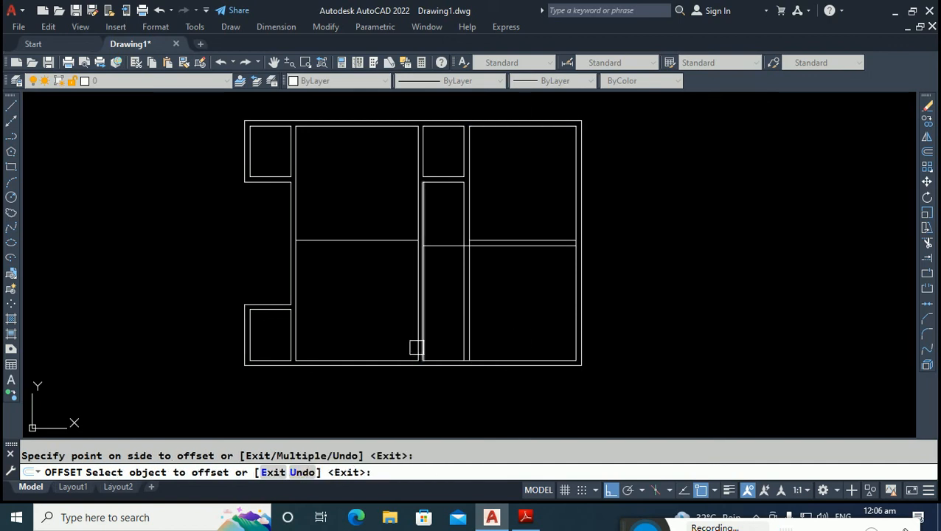
pyautogui.click(378, 361)
pyautogui.click(379, 310)
pyautogui.press('Escape')
# Trim the drawing room's lower wall to a clean corner at the passage, removing the lines below it and the right wall overlap.
pyautogui.scroll(4, 446, 252)
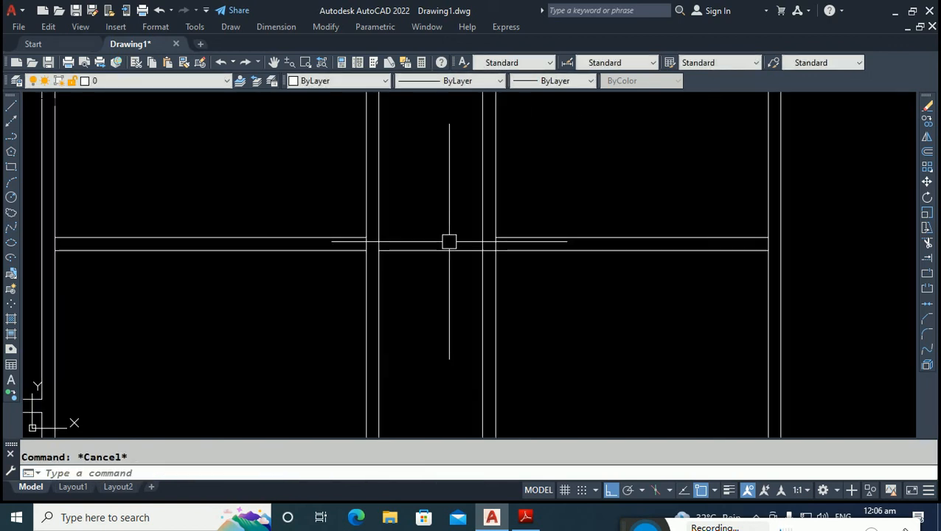
pyautogui.write('tr')
pyautogui.press('Return')
pyautogui.moveTo(478, 294)
pyautogui.mouseDown()
pyautogui.moveTo(525, 269)
pyautogui.moveTo(516, 265)
pyautogui.mouseUp()
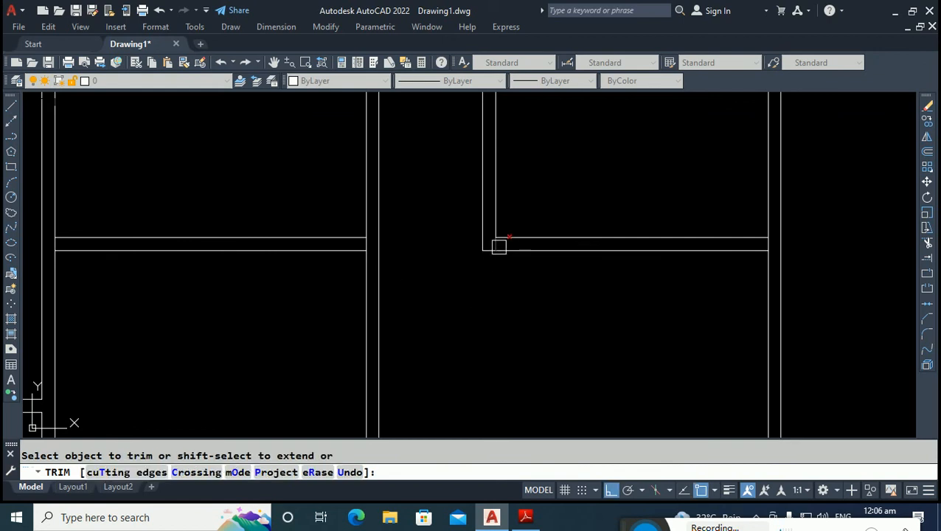
pyautogui.scroll(3, 492, 245)
pyautogui.scroll(-5, 472, 261)
pyautogui.scroll(5, 646, 260)
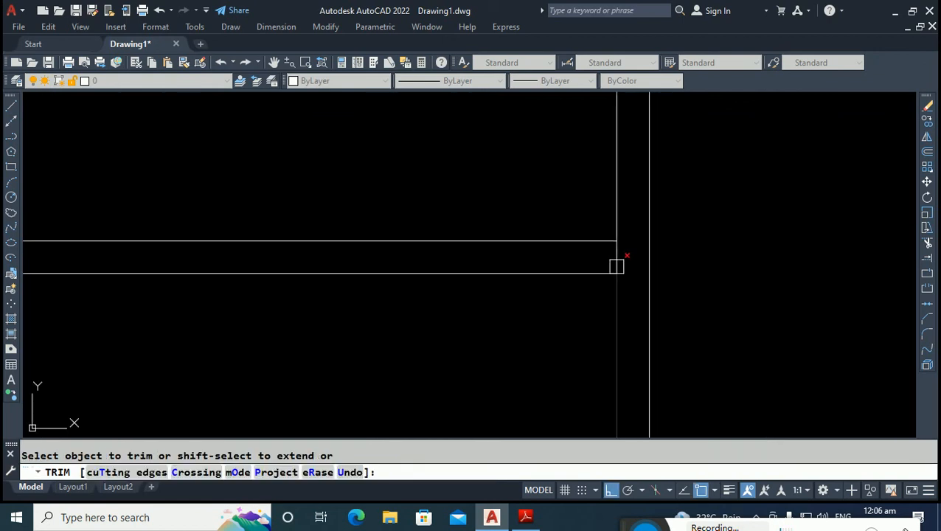
pyautogui.scroll(-5, 598, 324)
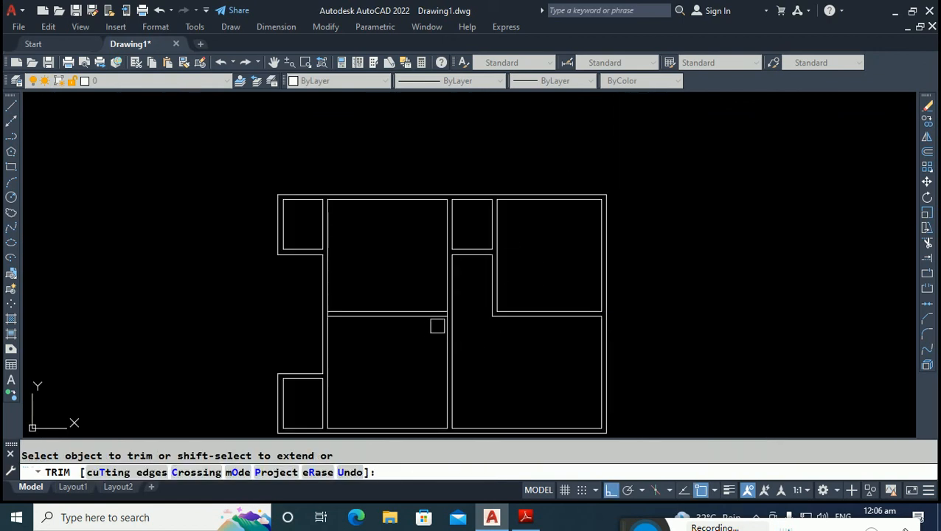
# Trim the side wall lines where the partition between the two bedrooms meets them at both ends.
pyautogui.scroll(7, 437, 326)
pyautogui.click(415, 321)
pyautogui.scroll(-4, 383, 311)
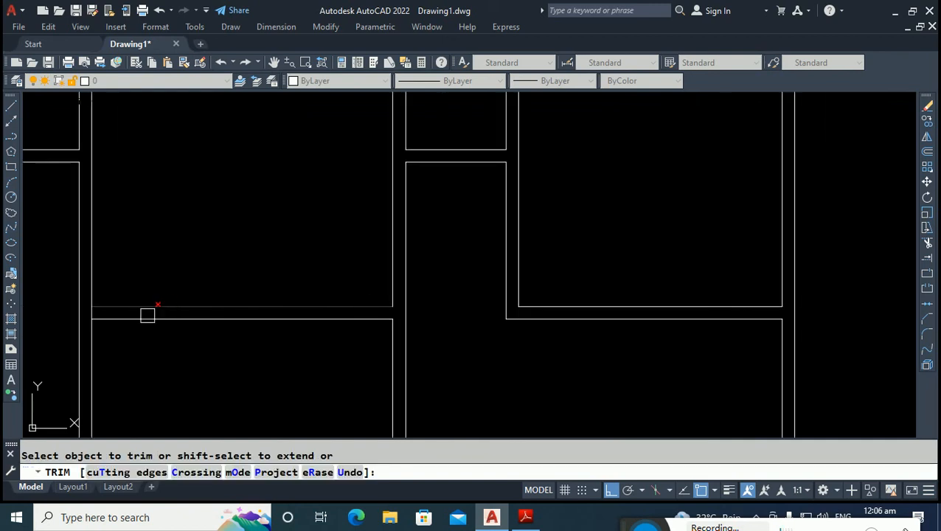
pyautogui.scroll(4, 113, 313)
pyautogui.scroll(-4, 183, 285)
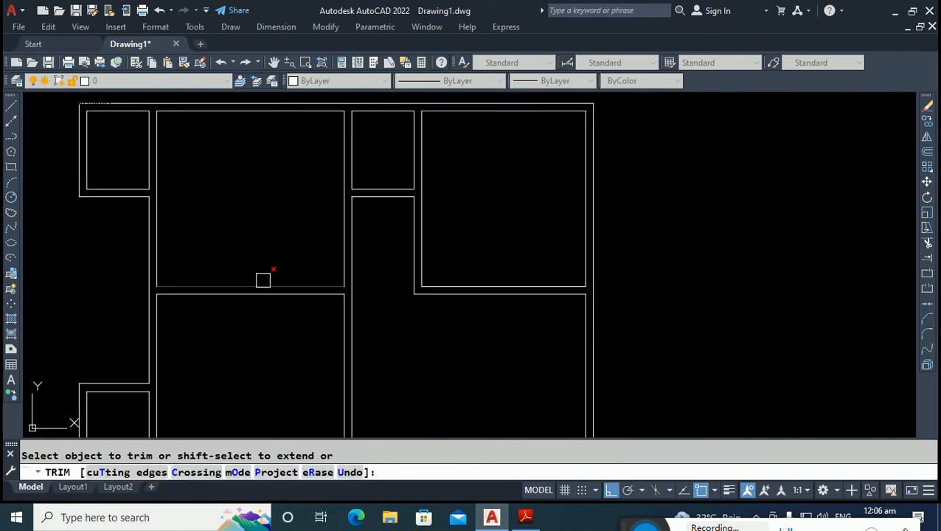
pyautogui.scroll(-4, 196, 162)
pyautogui.scroll(5, 247, 288)
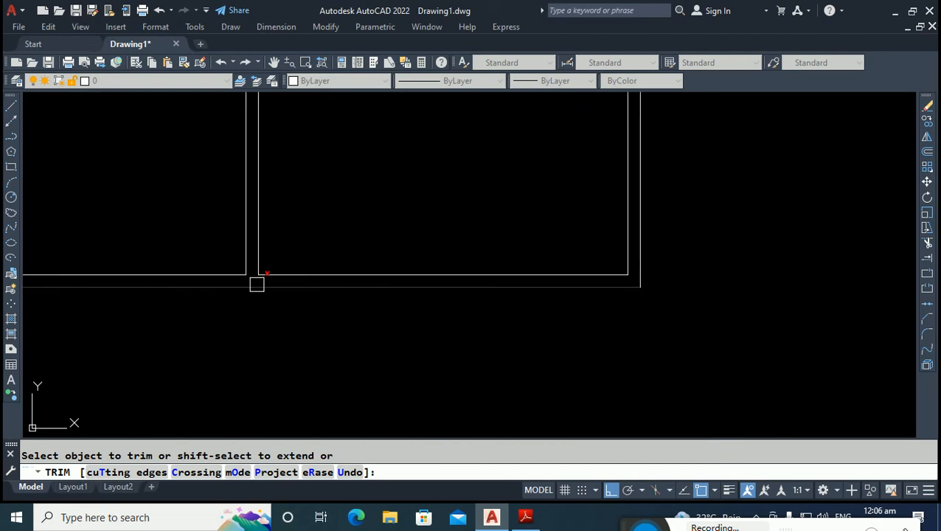
pyautogui.scroll(-5, 229, 248)
pyautogui.scroll(2, 221, 236)
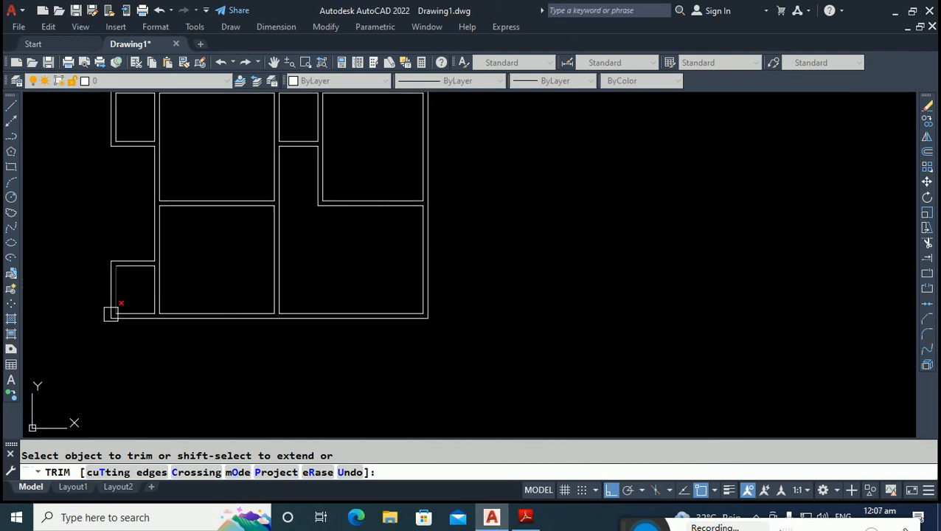
pyautogui.press('Escape')
# Check the kitchen size in Adobe Reader, return to AutoCAD and offset the right outer wall's inner line 6' to the left.
pyautogui.scroll(2, 402, 244)
pyautogui.moveTo(401, 245); pyautogui.dragTo(403, 292, button='middle')
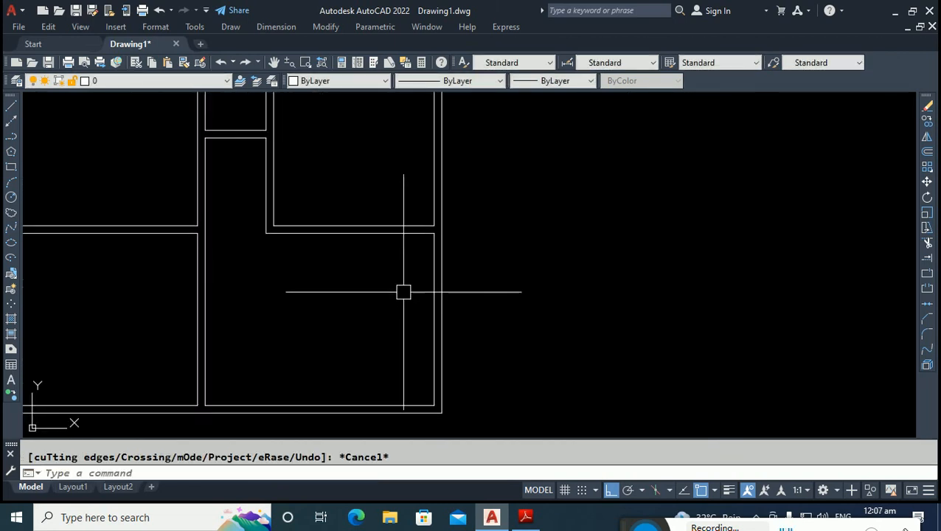
pyautogui.scroll(-3, 403, 292)
pyautogui.click(490, 509)
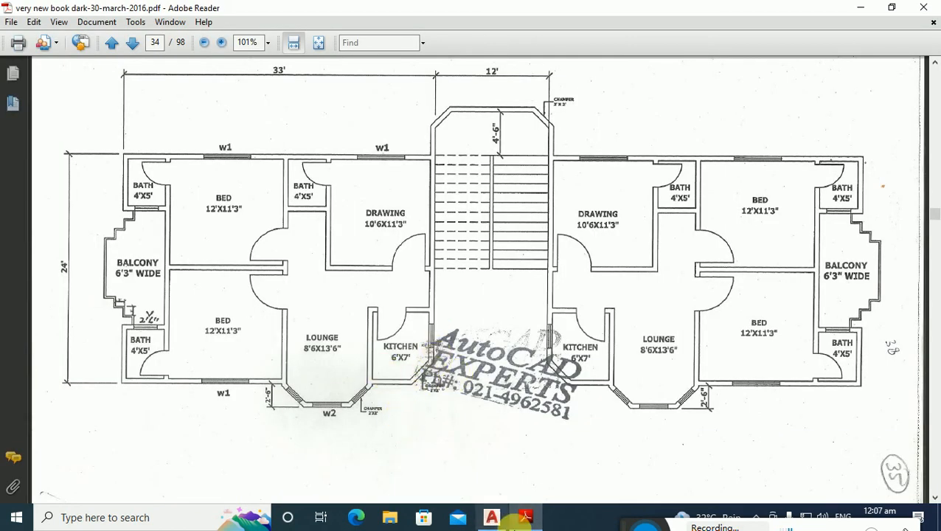
pyautogui.click(492, 516)
pyautogui.write('o')
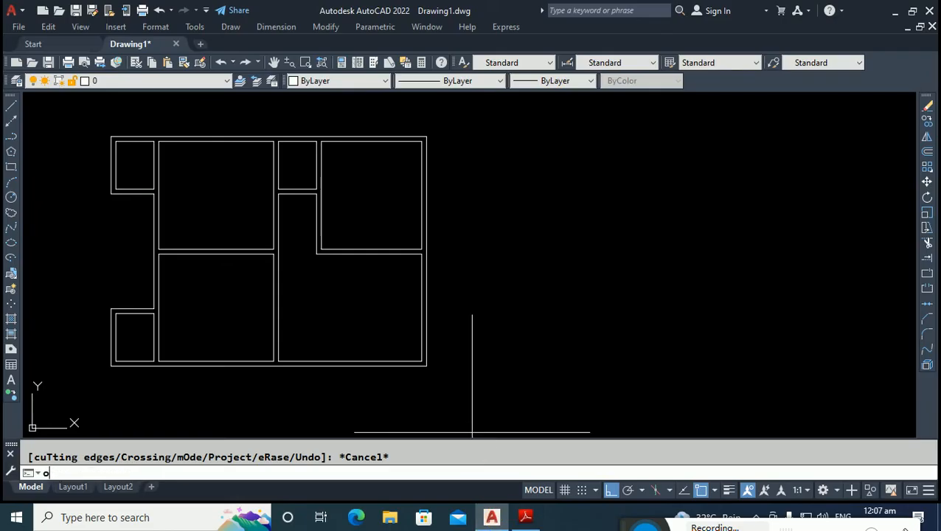
pyautogui.press('Return')
pyautogui.write("6'")
pyautogui.press('Return')
pyautogui.click(421, 308)
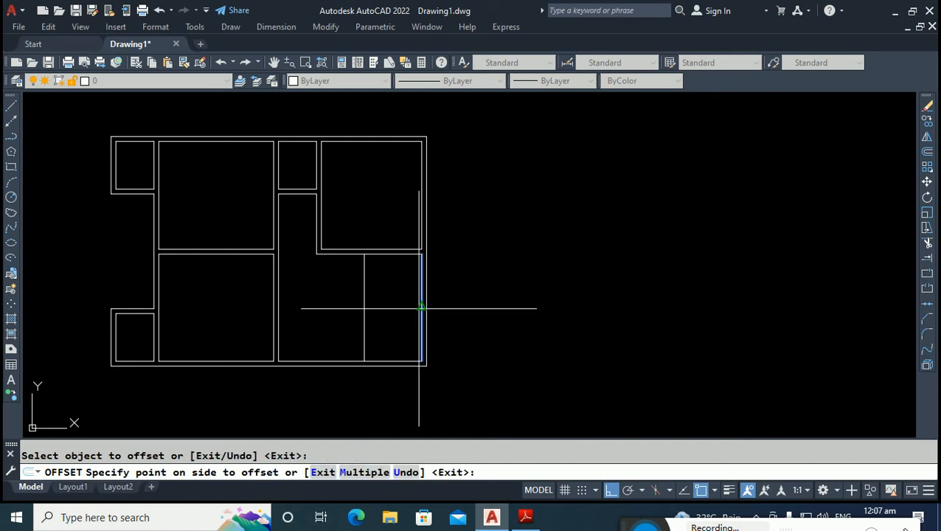
pyautogui.click(342, 336)
# Offset the bottom outer wall's inner line 7' upward for the kitchen's upper wall.
pyautogui.press('Return')
pyautogui.press('Return')
pyautogui.write("7'")
pyautogui.press('Return')
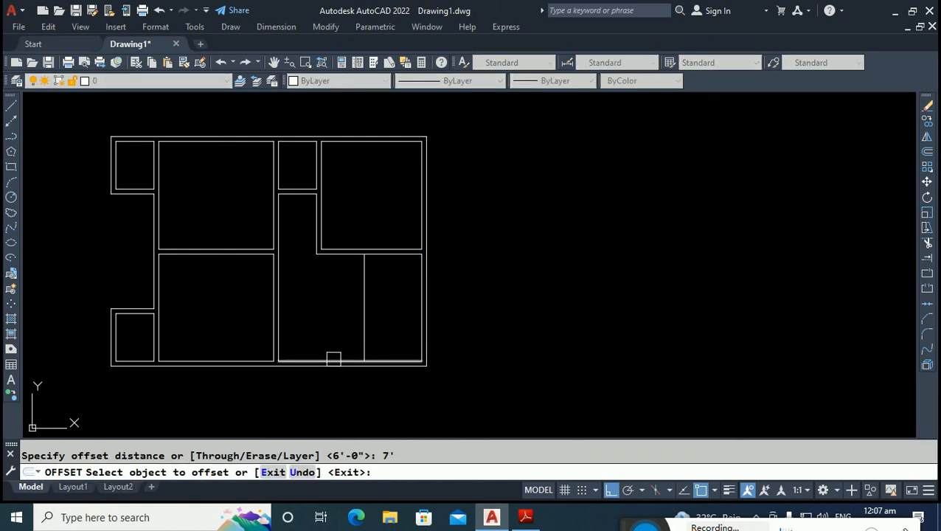
pyautogui.click(332, 360)
pyautogui.click(333, 295)
# Offset the kitchen's vertical line to the left and its horizontal line upward by 6" to give both walls thickness.
pyautogui.press('Return')
pyautogui.press('Return')
pyautogui.write('6')
pyautogui.press('Return')
pyautogui.click(365, 298)
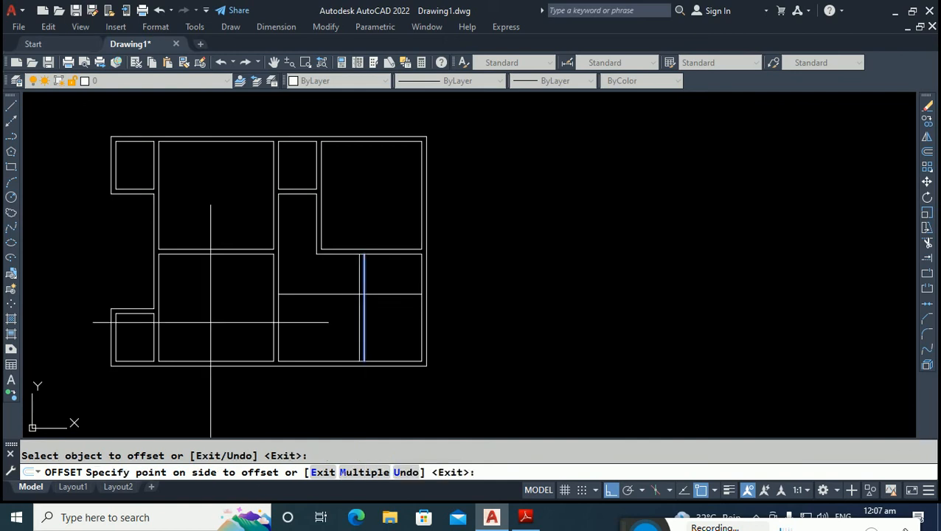
pyautogui.click(210, 321)
pyautogui.click(295, 292)
pyautogui.click(325, 265)
pyautogui.press('Escape')
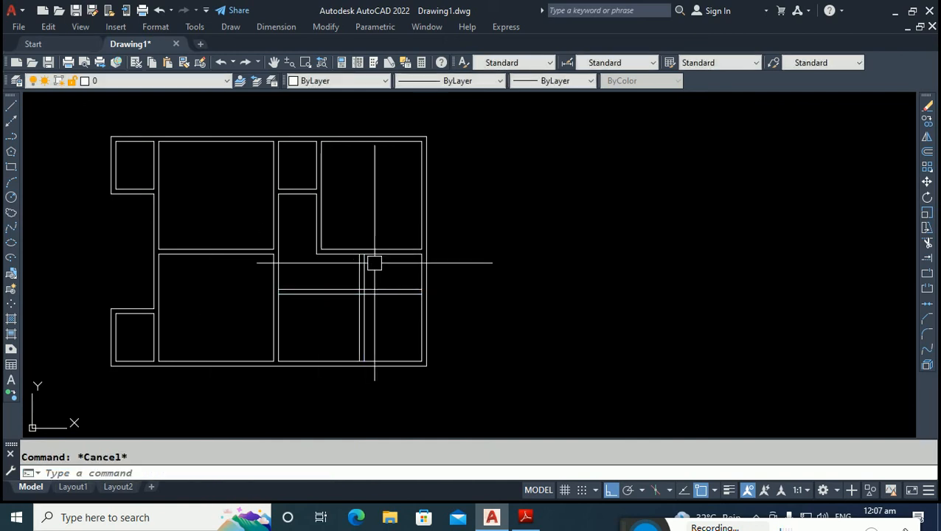
# Fillet the kitchen's outer and inner wall line pairs into square corners at its upper left.
pyautogui.write('f')
pyautogui.press('Return')
pyautogui.scroll(2, 361, 307)
pyautogui.scroll(2, 361, 308)
pyautogui.click(360, 307)
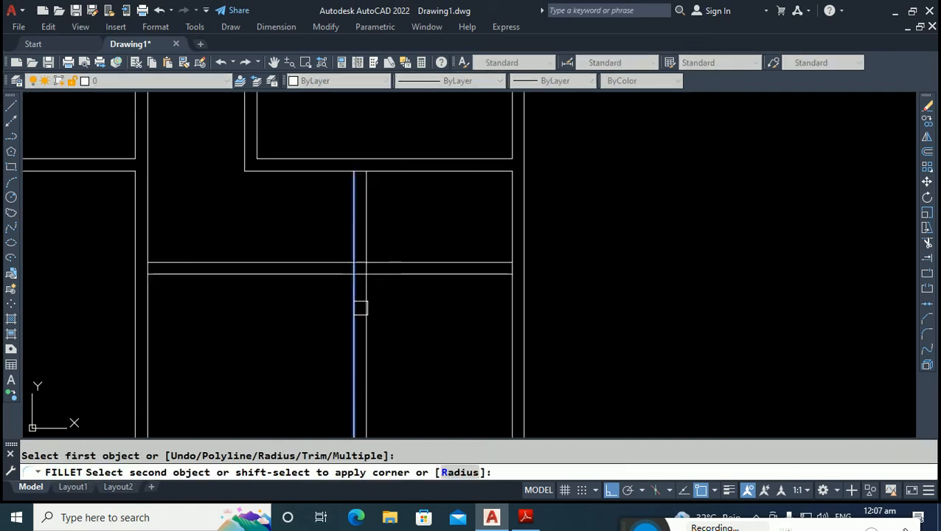
pyautogui.click(399, 264)
pyautogui.press('Return')
pyautogui.click(365, 302)
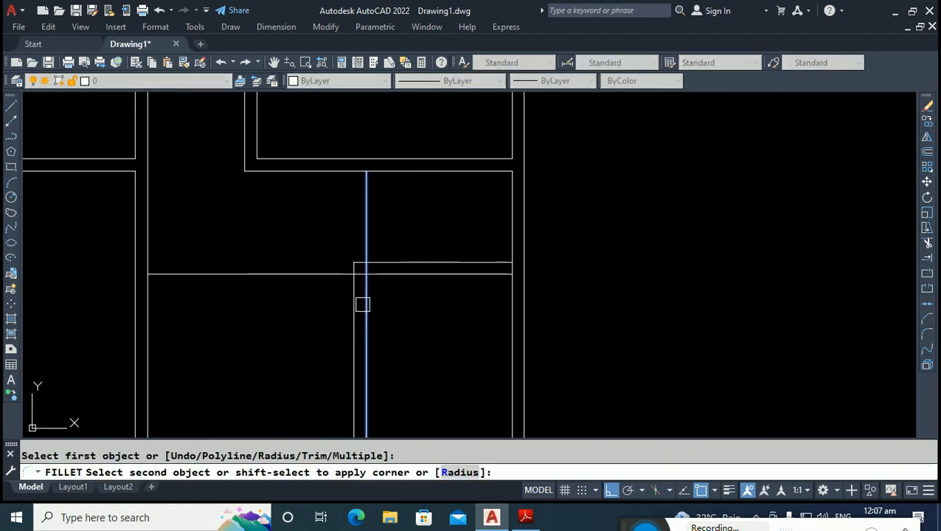
pyautogui.press('Escape')
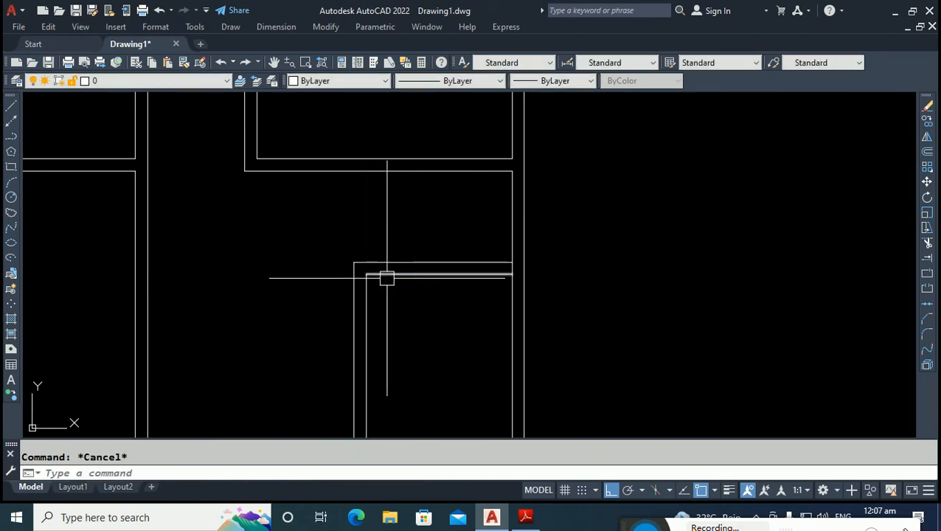
# Trim the outer walls' inner lines where the kitchen walls meet the right wall and the bottom wall.
pyautogui.write('tr')
pyautogui.press('Return')
pyautogui.scroll(3, 512, 264)
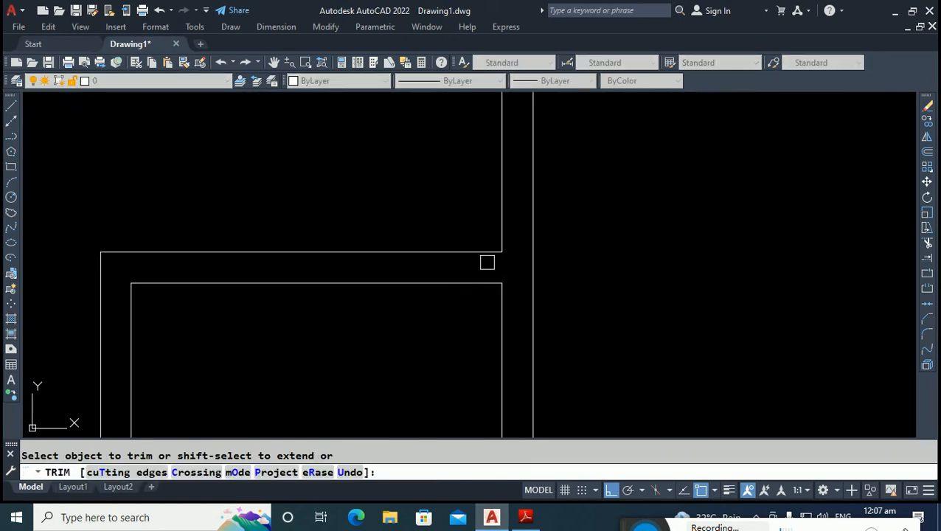
pyautogui.scroll(-5, 490, 243)
pyautogui.scroll(5, 441, 306)
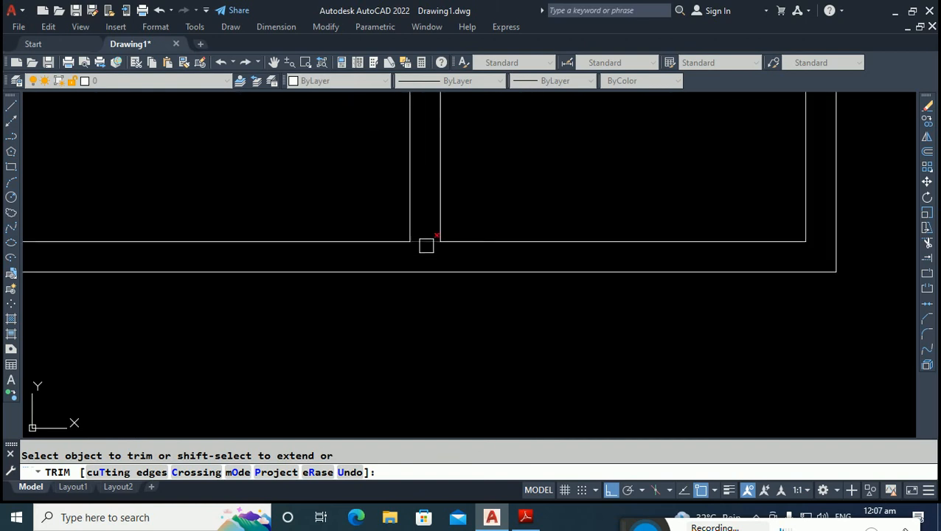
pyautogui.press('Escape')
# Check in Adobe Reader how far the lounge bay projects below the bottom wall on the PDF plan, and return to AutoCAD.
pyautogui.scroll(-5, 428, 258)
pyautogui.scroll(3, 362, 258)
pyautogui.click(389, 267)
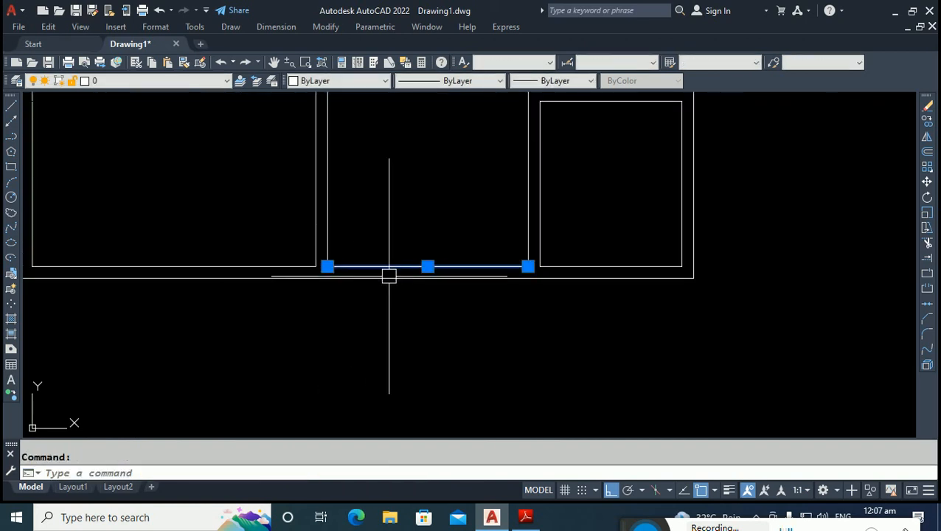
pyautogui.press('Escape')
pyautogui.click(509, 506)
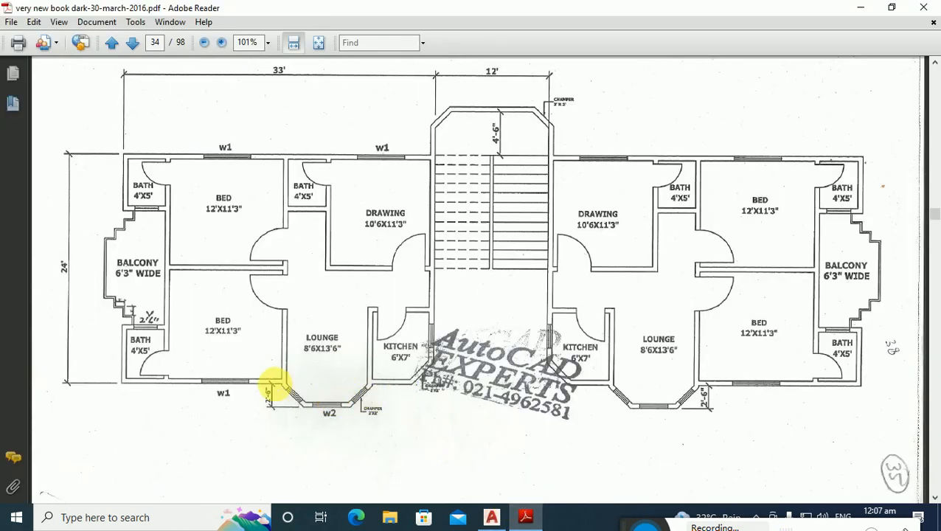
pyautogui.moveTo(267, 383); pyautogui.dragTo(378, 385)
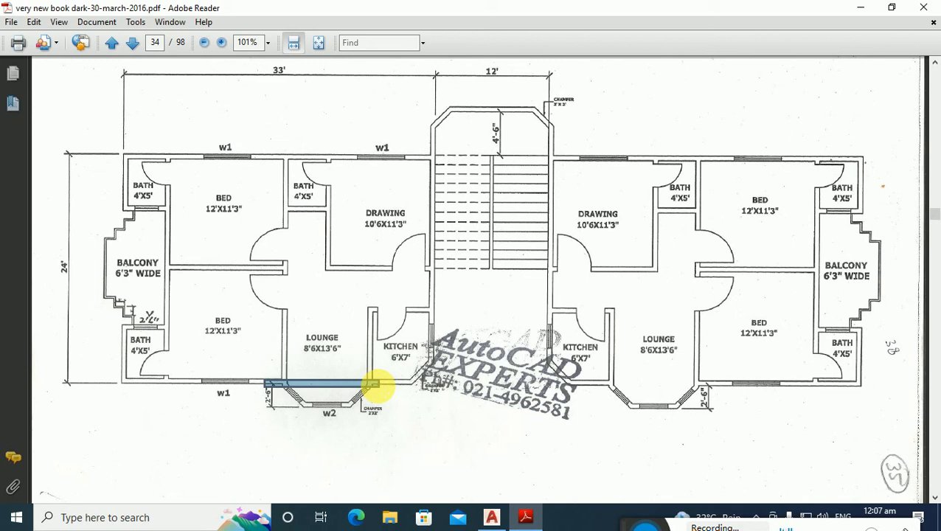
pyautogui.click(258, 427)
pyautogui.click(259, 425)
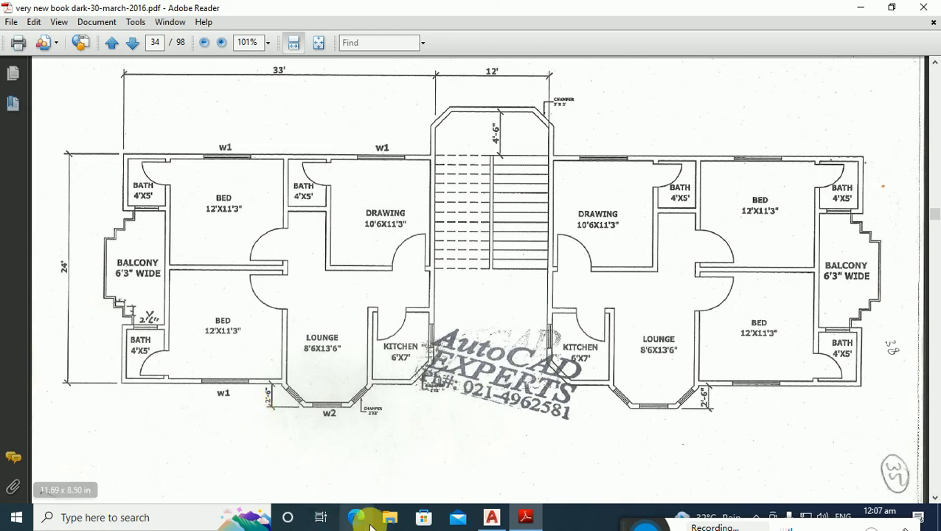
pyautogui.click(491, 517)
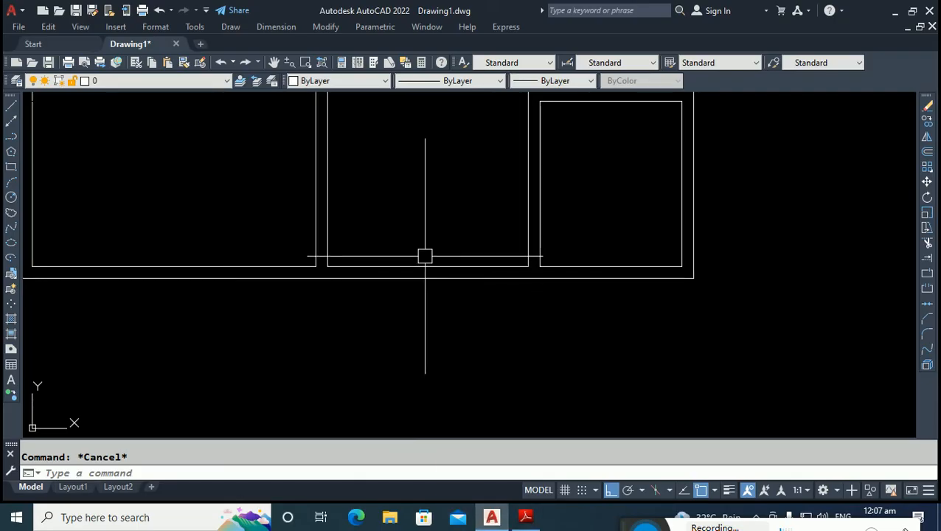
# Offset the lounge's bottom inner wall line 3' downward for the outer face of the bay.
pyautogui.write('o')
pyautogui.press('Return')
pyautogui.write("3'")
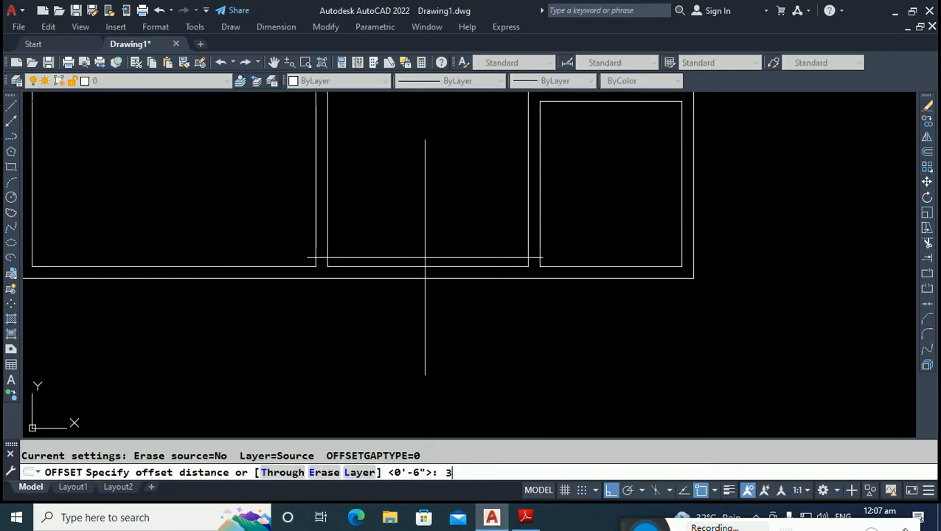
pyautogui.press('Return')
pyautogui.click(411, 266)
pyautogui.click(452, 363)
pyautogui.press('Return')
# Offset the bay's outer line 6" upward to give its front wall thickness.
pyautogui.press('Return')
pyautogui.write('6')
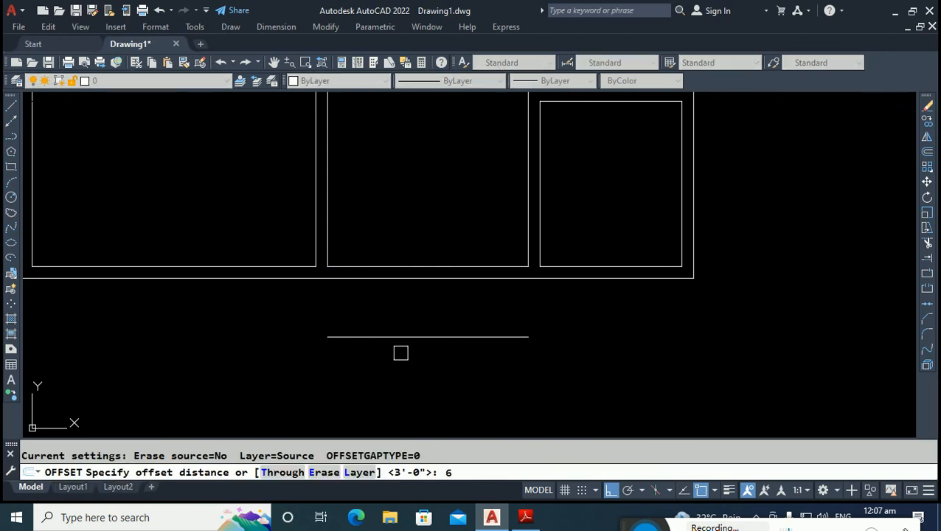
pyautogui.press('Return')
pyautogui.click(413, 337)
pyautogui.click(424, 302)
pyautogui.press('Escape')
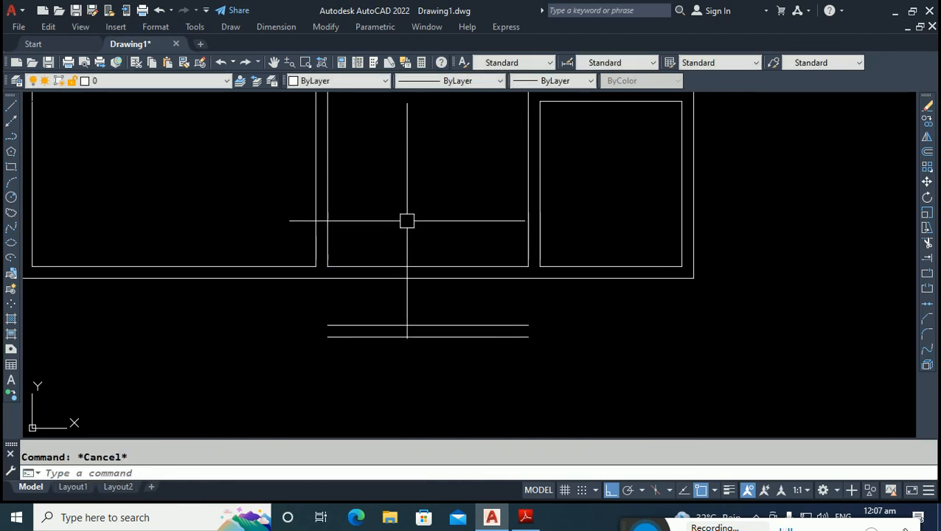
# Fillet the lounge's left wall lines with the bay's outer and inner front lines to close its left corners.
pyautogui.write('f')
pyautogui.press('Return')
pyautogui.click(313, 248)
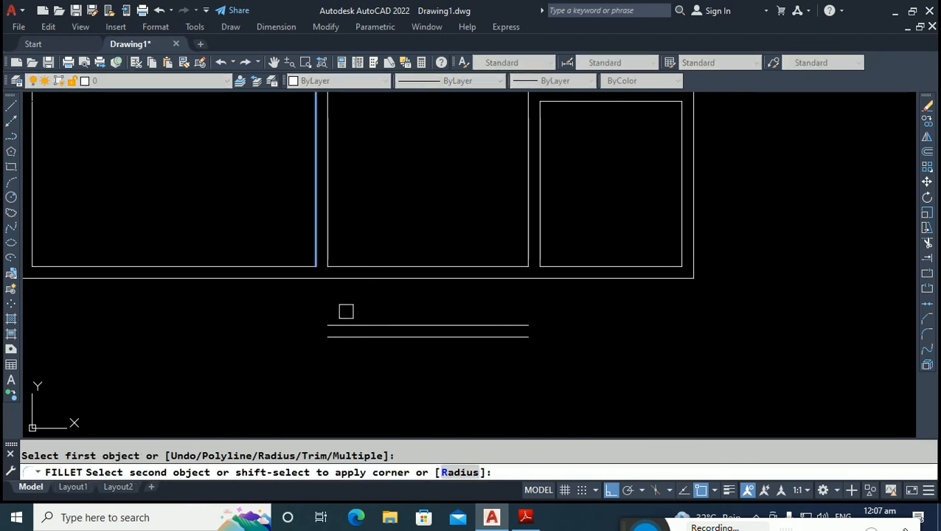
pyautogui.click(342, 336)
pyautogui.press('Return')
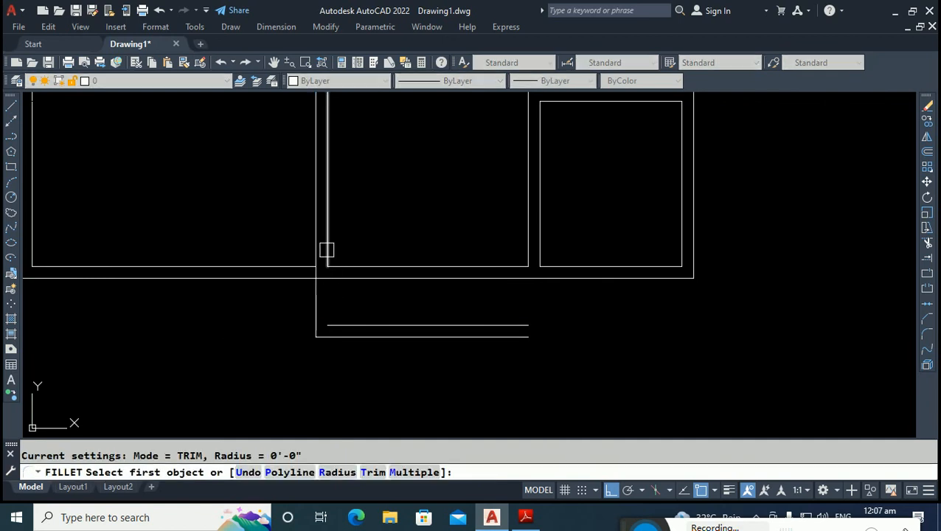
pyautogui.click(327, 248)
pyautogui.click(361, 326)
pyautogui.press('Return')
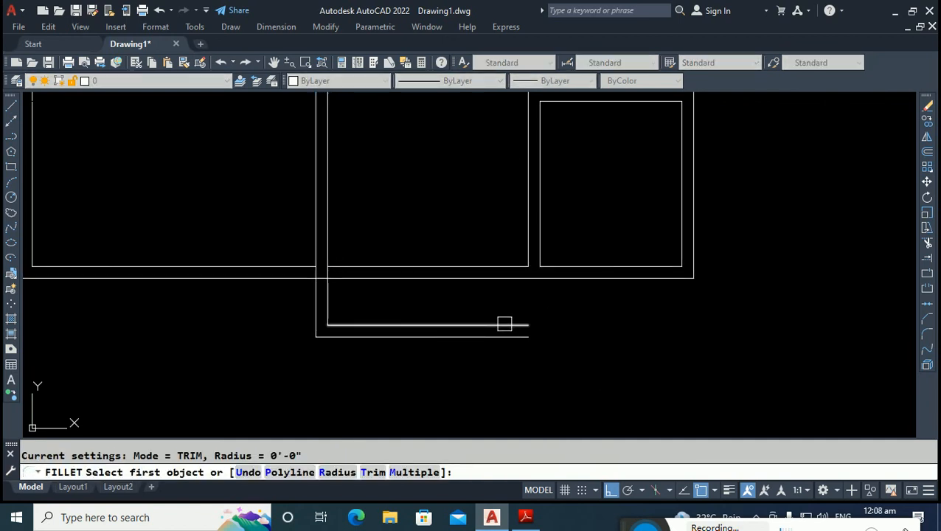
# Fillet the bay's inner and outer front lines with the lounge's right wall lines to close its right corners.
pyautogui.click(504, 324)
pyautogui.click(527, 257)
pyautogui.press('Return')
pyautogui.click(484, 338)
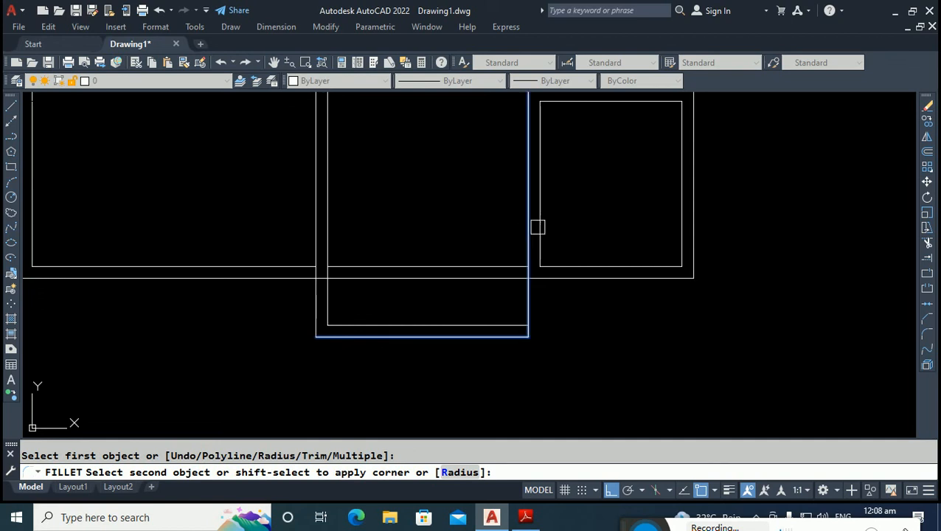
pyautogui.click(537, 226)
# Delete the lounge's original bottom inner line and trim the bottom outer wall line across the bay opening.
pyautogui.click(480, 264)
pyautogui.press('Delete')
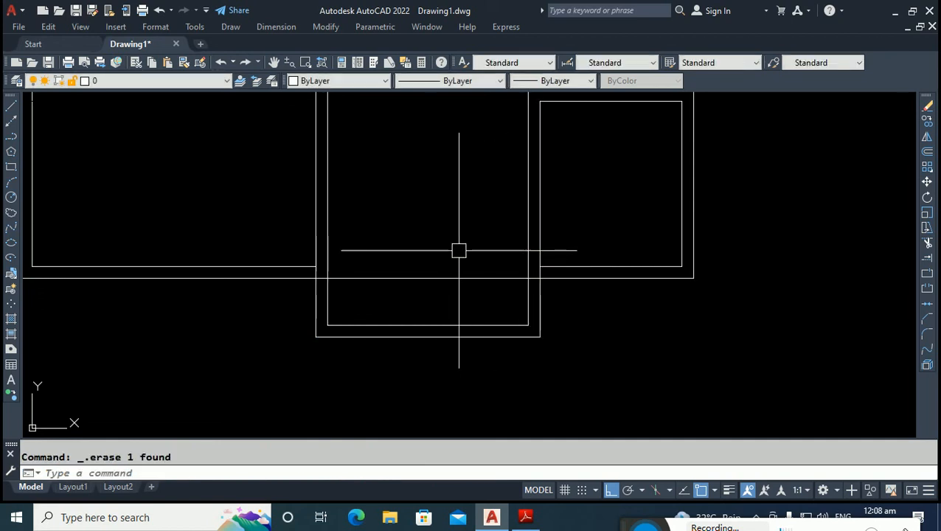
pyautogui.write('tr')
pyautogui.press('Return')
pyautogui.scroll(5, 542, 272)
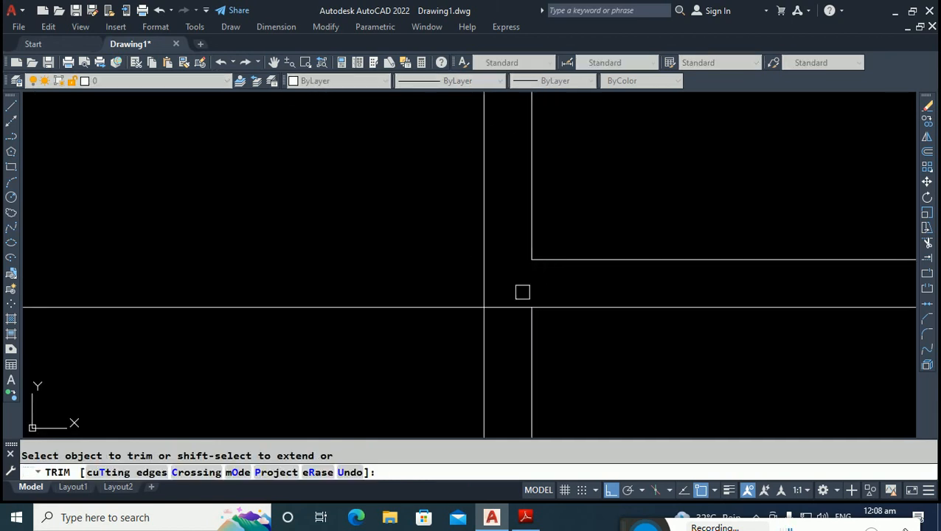
pyautogui.moveTo(521, 298); pyautogui.dragTo(504, 336)
pyautogui.scroll(-3, 532, 270)
pyautogui.moveTo(501, 277); pyautogui.dragTo(486, 294)
pyautogui.scroll(2, 157, 287)
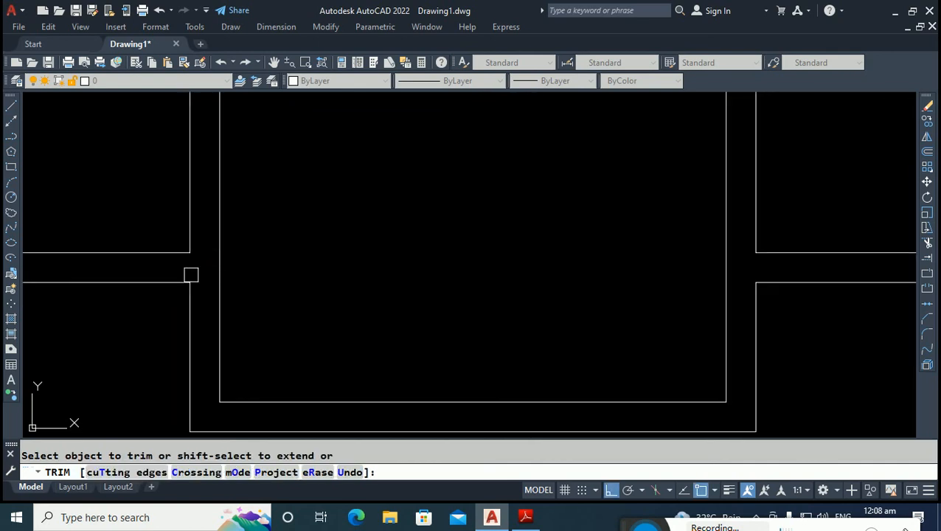
pyautogui.press('Escape')
pyautogui.press('Escape')
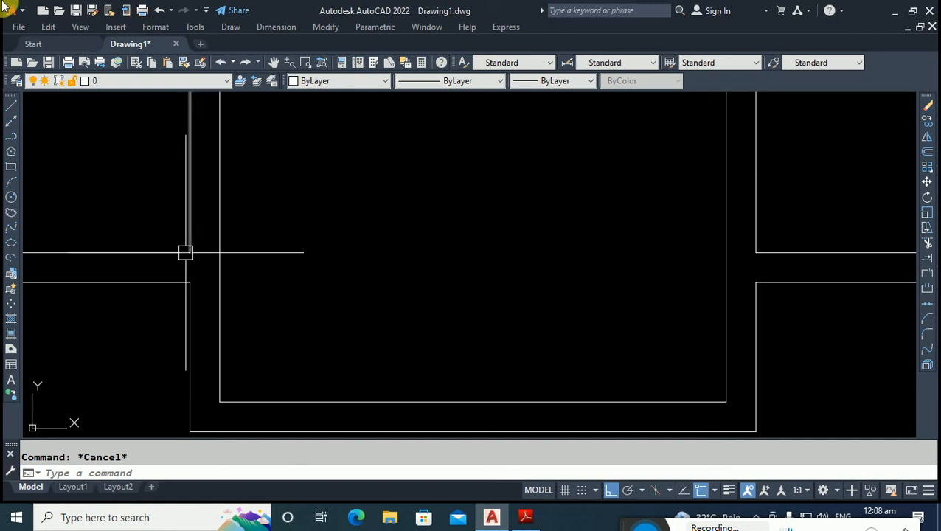
pyautogui.click(295, 233)
pyautogui.press('Escape')
pyautogui.scroll(-3, 239, 217)
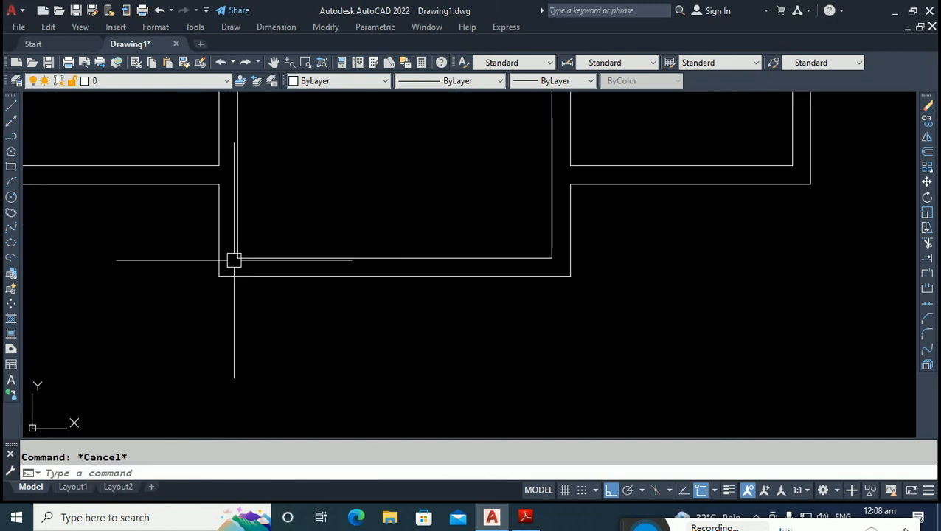
# Enlarge the PDF plan to 200% in Adobe Reader, check the lounge bay's chamfer size, and return to AutoCAD.
pyautogui.click(525, 517)
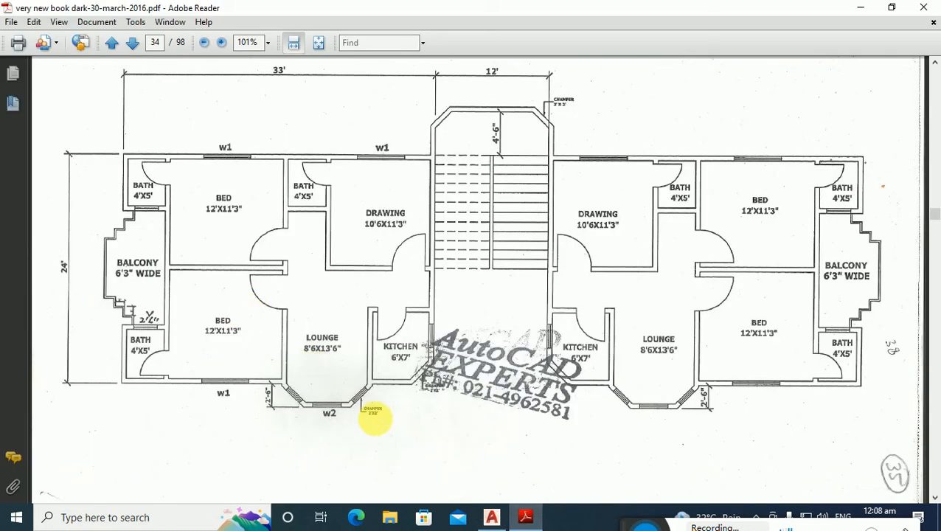
pyautogui.click(319, 45)
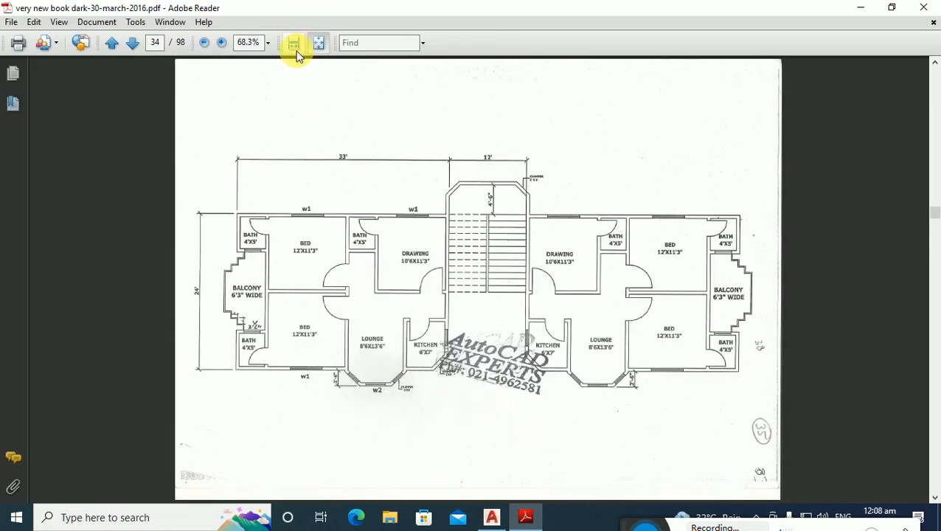
pyautogui.click(295, 47)
pyautogui.click(224, 44)
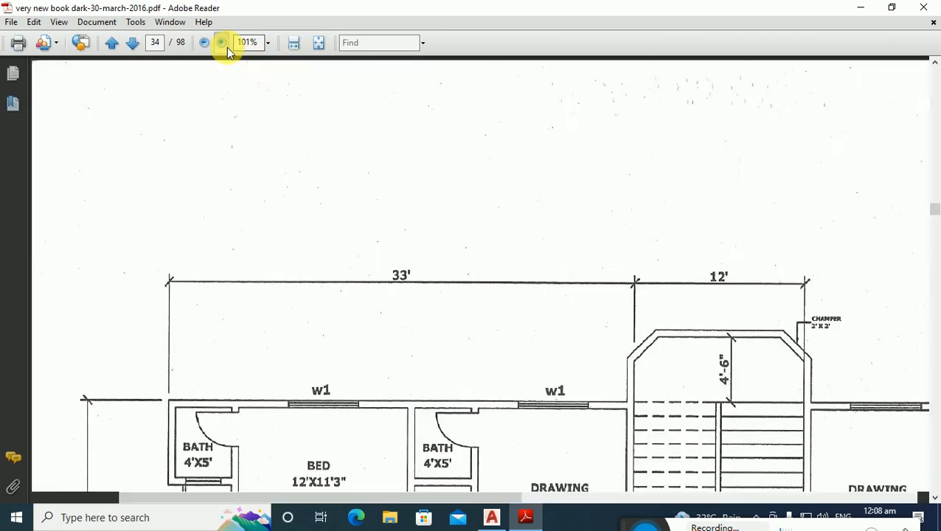
pyautogui.click(224, 44)
pyautogui.scroll(-8, 552, 384)
pyautogui.scroll(-6, 552, 392)
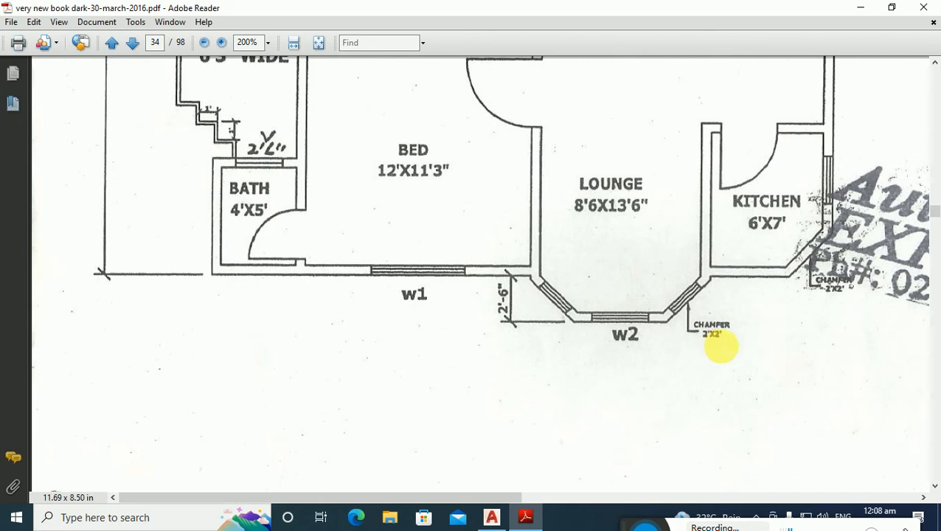
pyautogui.click(491, 517)
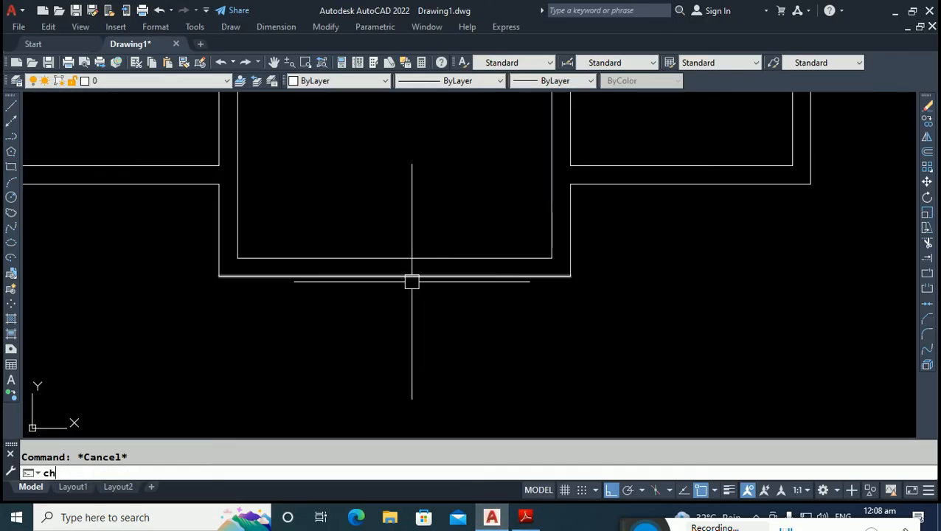
# Chamfer the bay's outer left corner with both chamfer distances set to 2'.
pyautogui.write('CHa')
pyautogui.press('Return')
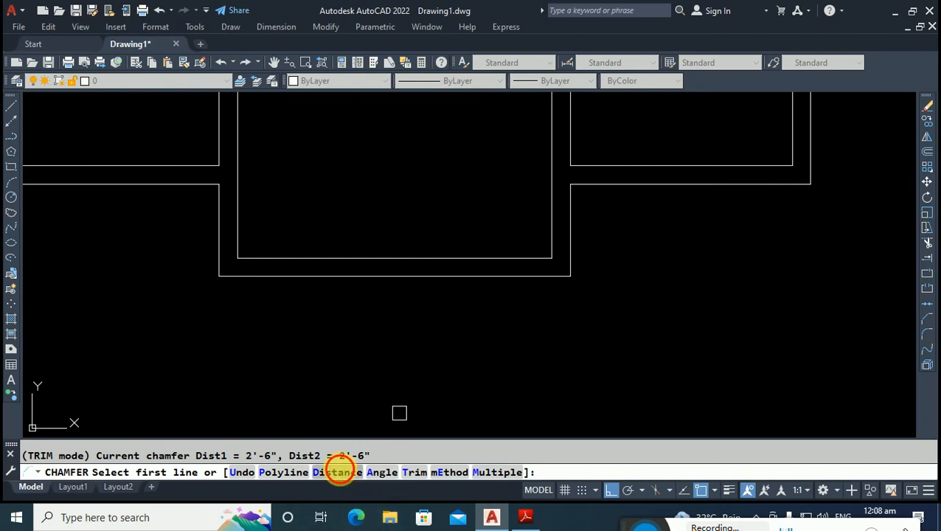
pyautogui.click(340, 473)
pyautogui.write("2'")
pyautogui.press('Return')
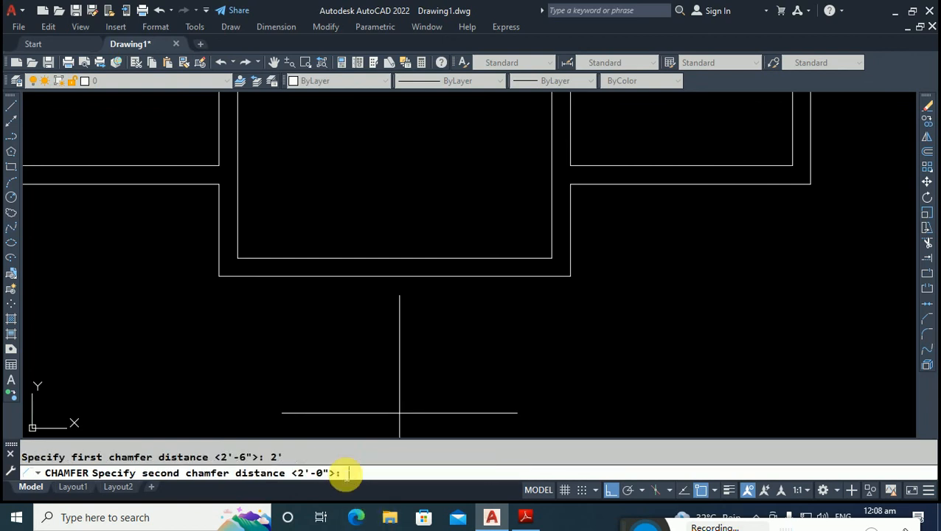
pyautogui.press('Return')
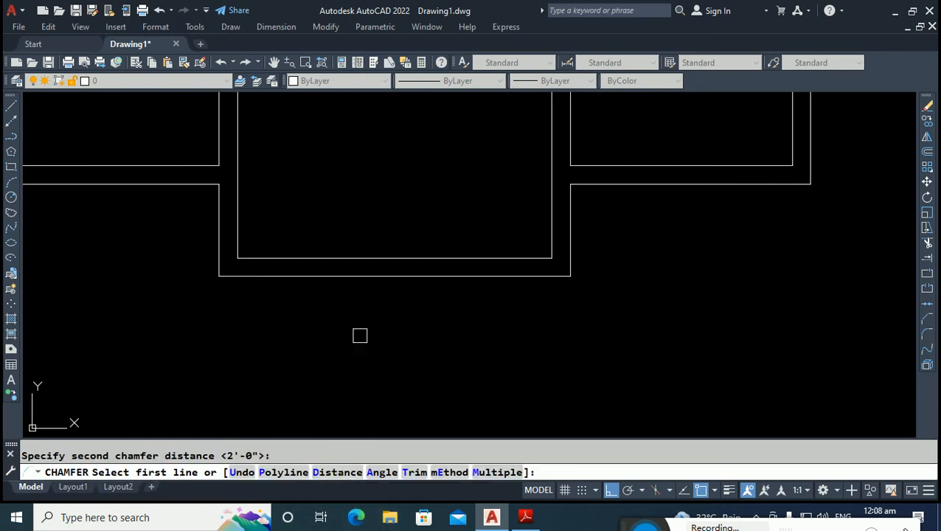
pyautogui.click(256, 275)
pyautogui.click(218, 232)
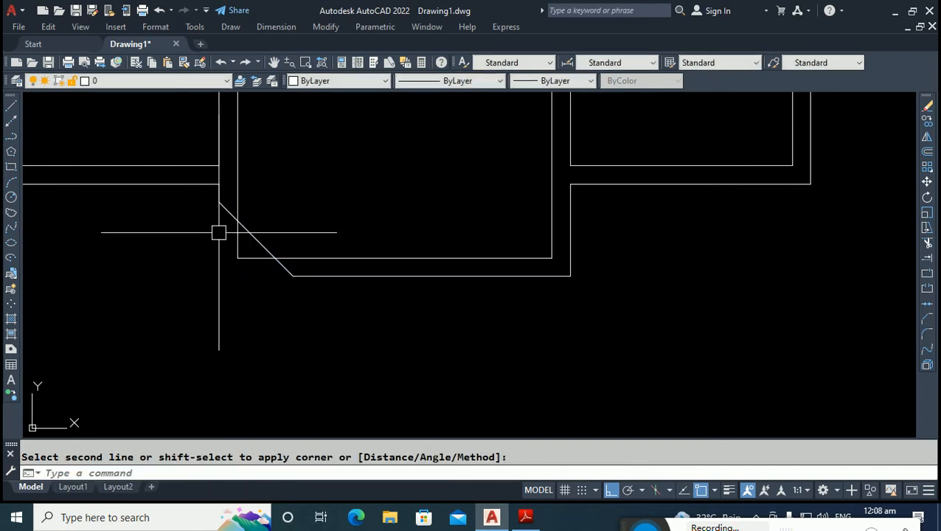
# Chamfer the bay's outer and inner right corners with the same 2' distances.
pyautogui.press('Return')
pyautogui.click(505, 277)
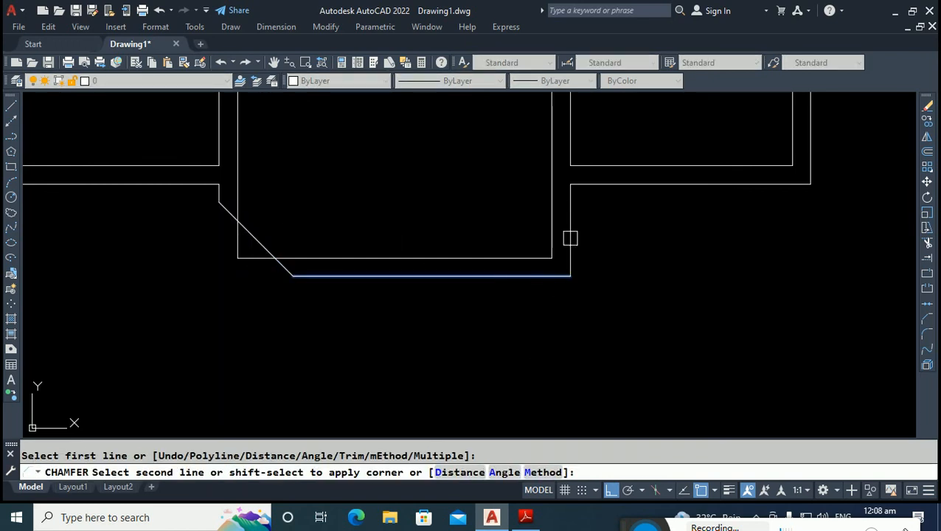
pyautogui.click(569, 212)
pyautogui.press('Escape')
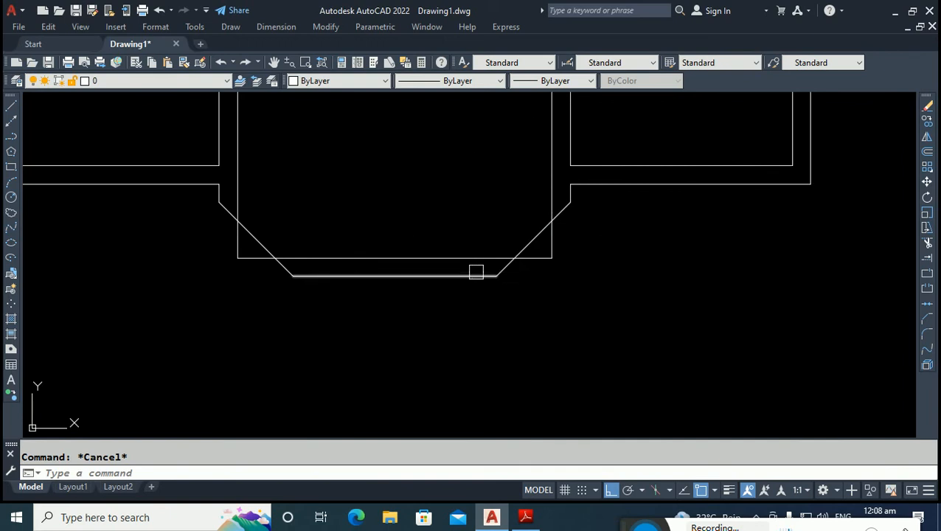
pyautogui.press('Return')
pyautogui.click(488, 256)
pyautogui.click(546, 171)
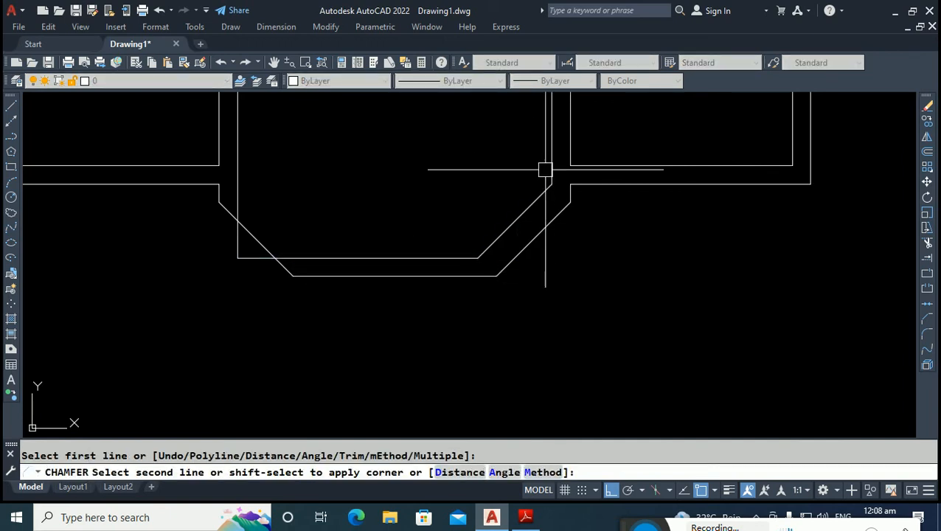
pyautogui.press('Escape')
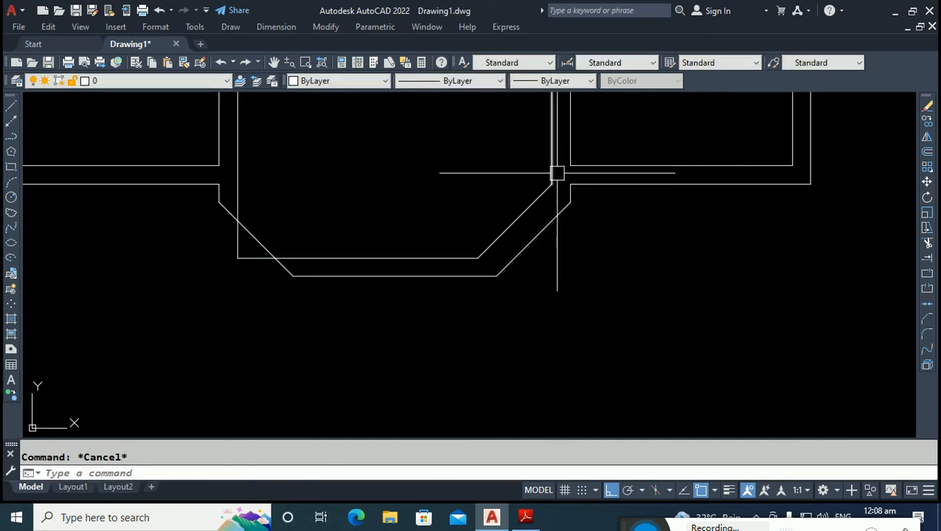
# Delete the bay's inner right slanted line and offset both outer slanted lines 6" inward.
pyautogui.click(519, 216)
pyautogui.press('Delete')
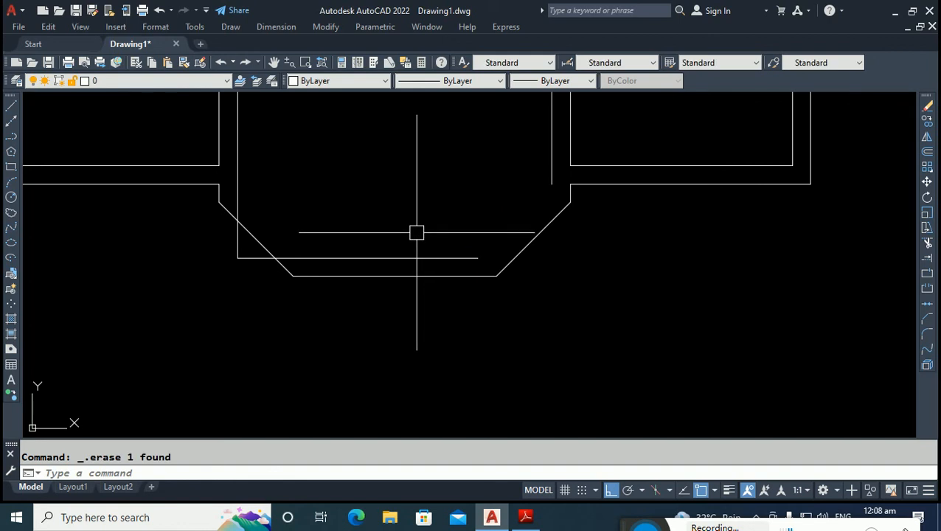
pyautogui.write('o')
pyautogui.press('Return')
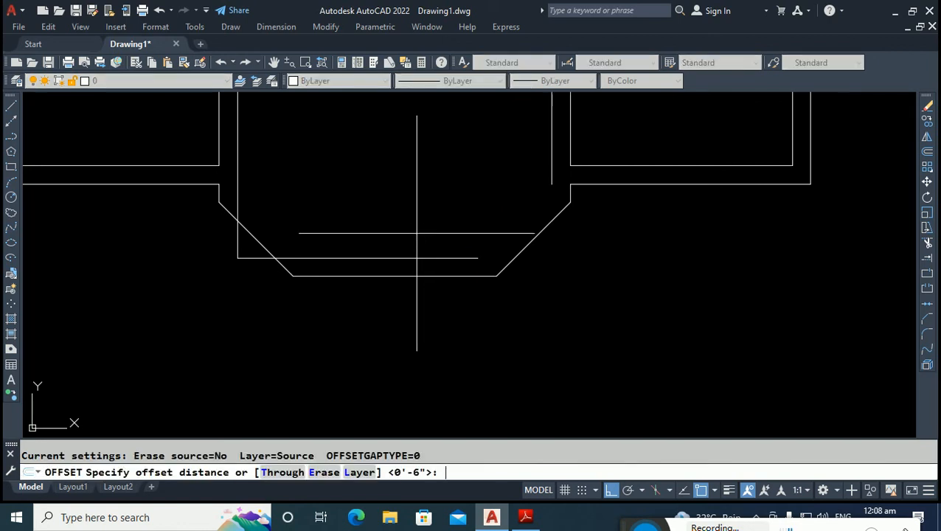
pyautogui.write('6')
pyautogui.press('Return')
pyautogui.click(524, 247)
pyautogui.click(465, 198)
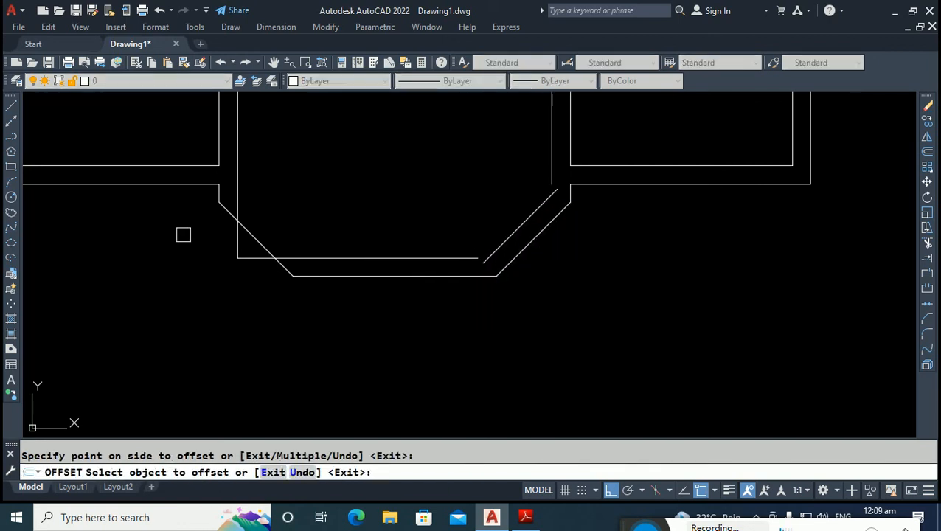
pyautogui.click(251, 242)
pyautogui.click(347, 178)
pyautogui.press('Escape')
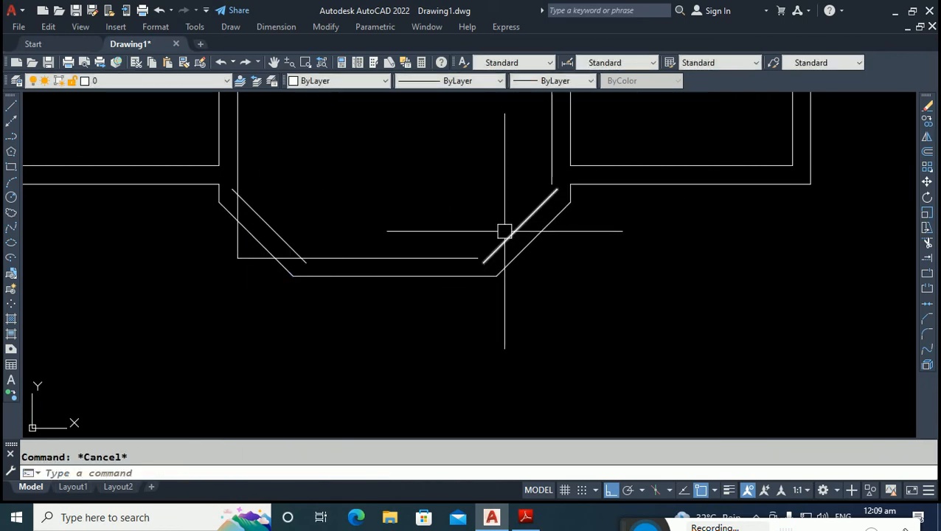
# Fillet the new inner slanted lines to the bay's inner bottom line and inner side lines to close the corners.
pyautogui.write('f')
pyautogui.press('Return')
pyautogui.click(461, 257)
pyautogui.click(508, 237)
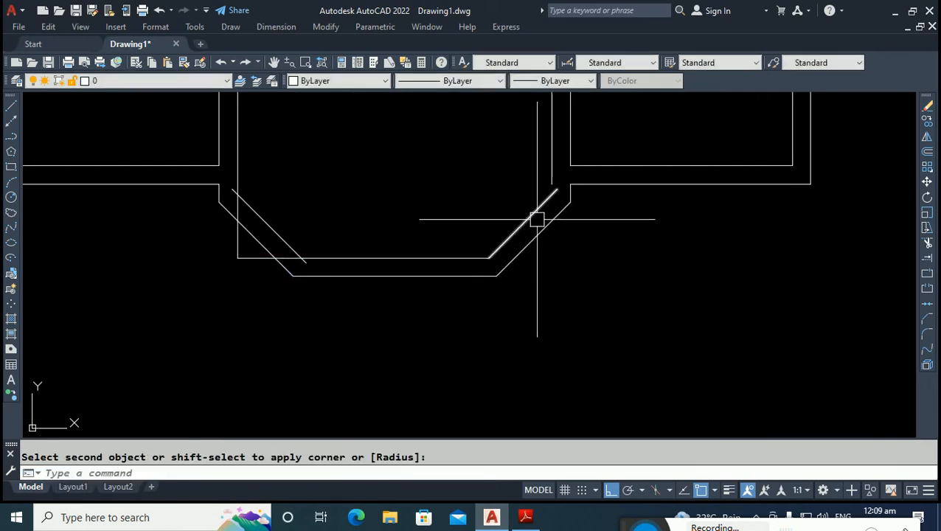
pyautogui.press('Return')
pyautogui.click(532, 215)
pyautogui.click(552, 161)
pyautogui.press('Return')
pyautogui.click(242, 176)
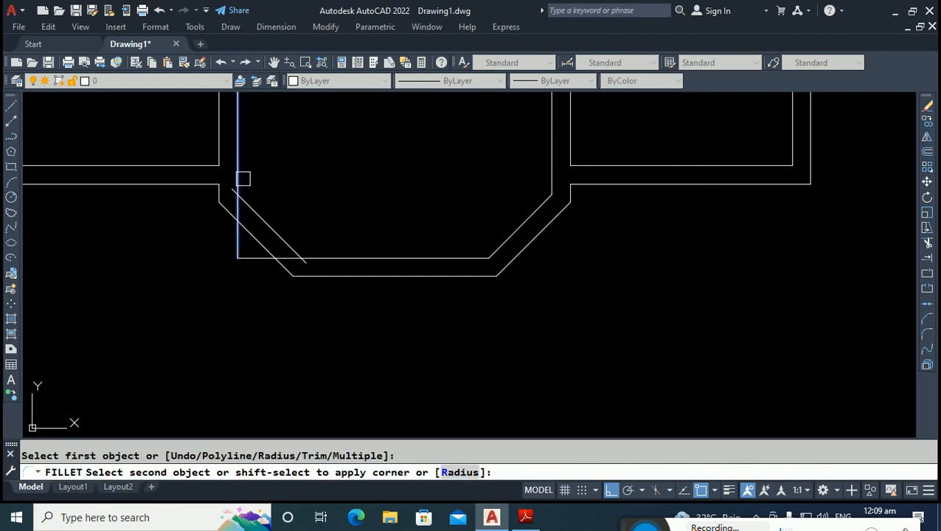
pyautogui.click(328, 251)
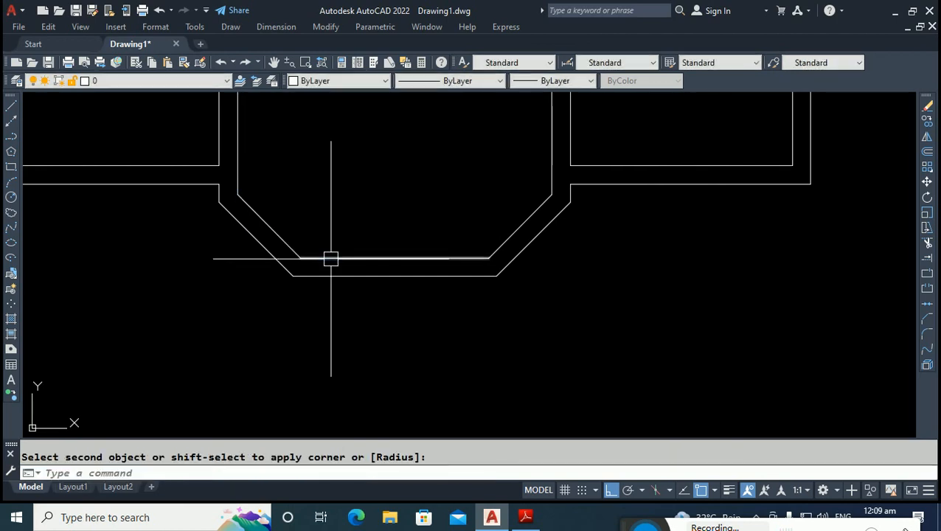
pyautogui.press('Escape')
# Draw centre lines across the bay's bottom wall and both slanted walls from the midpoints of their sides.
pyautogui.scroll(-5, 349, 275)
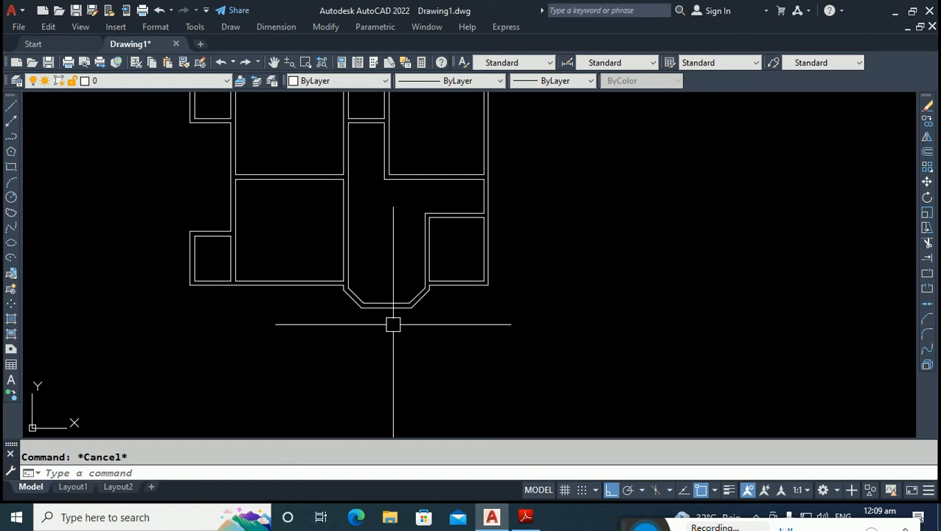
pyautogui.write('l')
pyautogui.press('Return')
pyautogui.scroll(3, 367, 347)
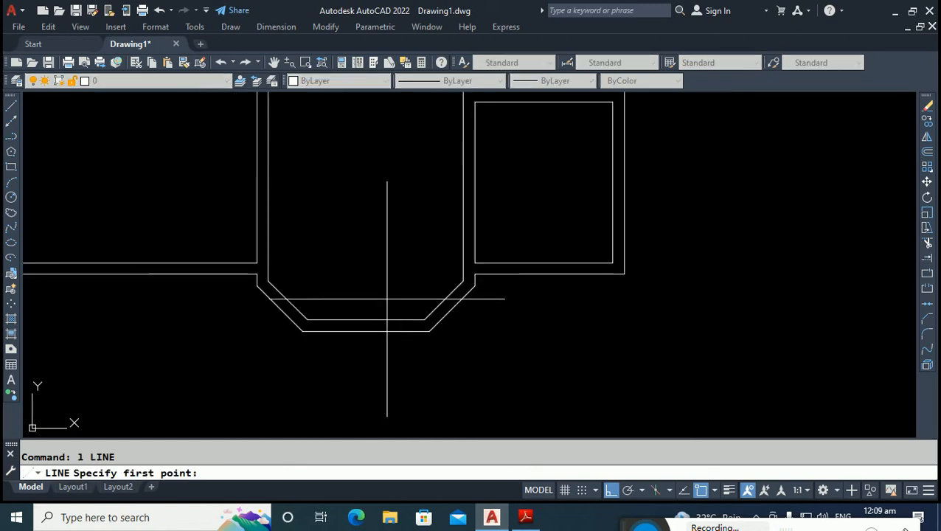
pyautogui.click(365, 321)
pyautogui.click(397, 383)
pyautogui.press('Return')
pyautogui.press('Return')
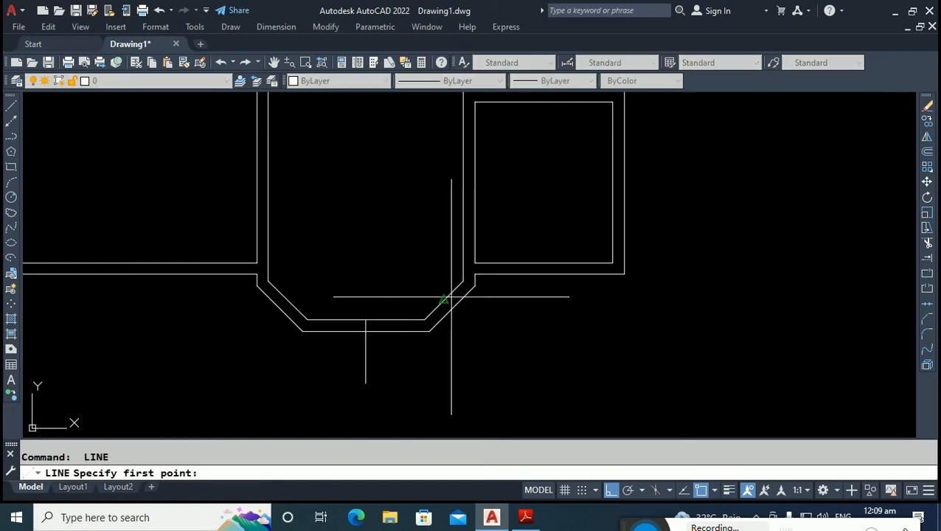
pyautogui.click(452, 307)
pyautogui.press('Escape')
pyautogui.press('Return')
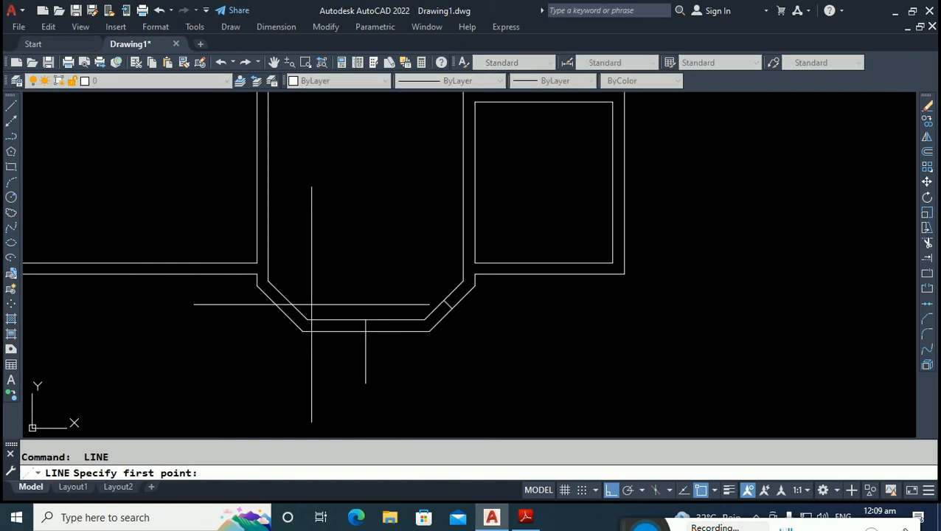
pyautogui.click(279, 308)
pyautogui.press('Escape')
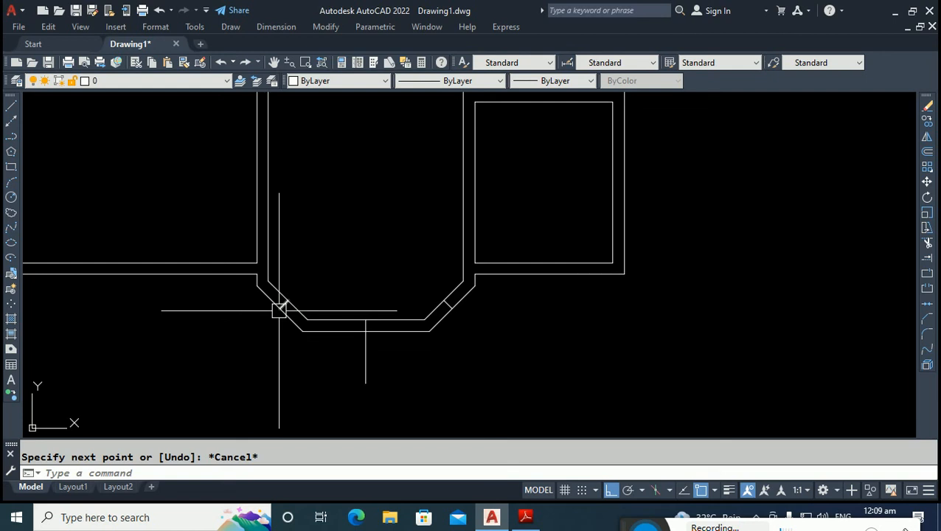
# Draw vertical centre lines down from the midpoints of the bottom walls of the right room and both left rooms.
pyautogui.press('Return')
pyautogui.click(546, 264)
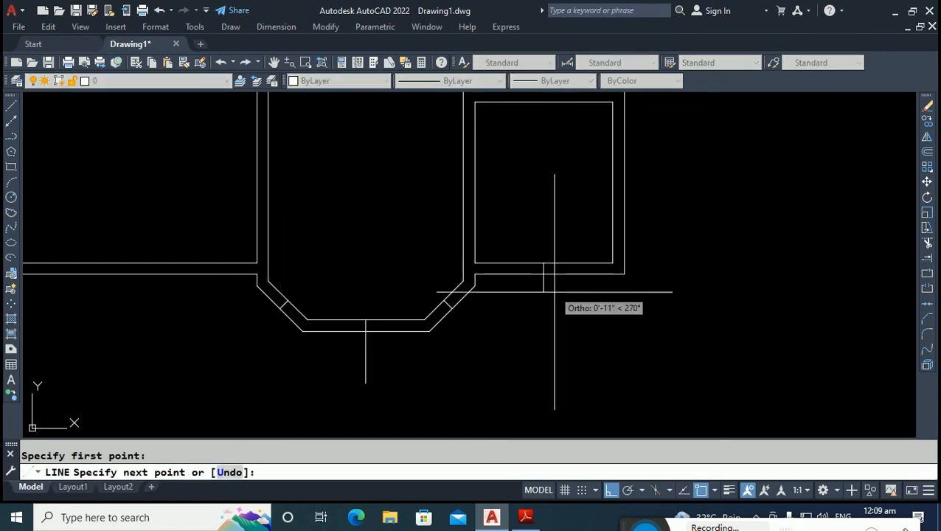
pyautogui.press('Escape')
pyautogui.scroll(-2, 551, 298)
pyautogui.press('Return')
pyautogui.click(281, 277)
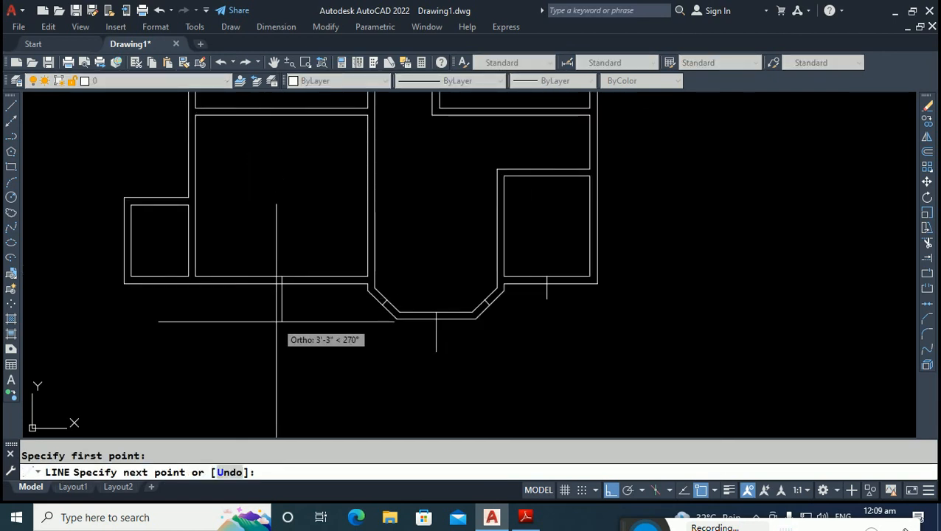
pyautogui.click(277, 322)
pyautogui.press('Return')
pyautogui.press('Return')
pyautogui.click(159, 277)
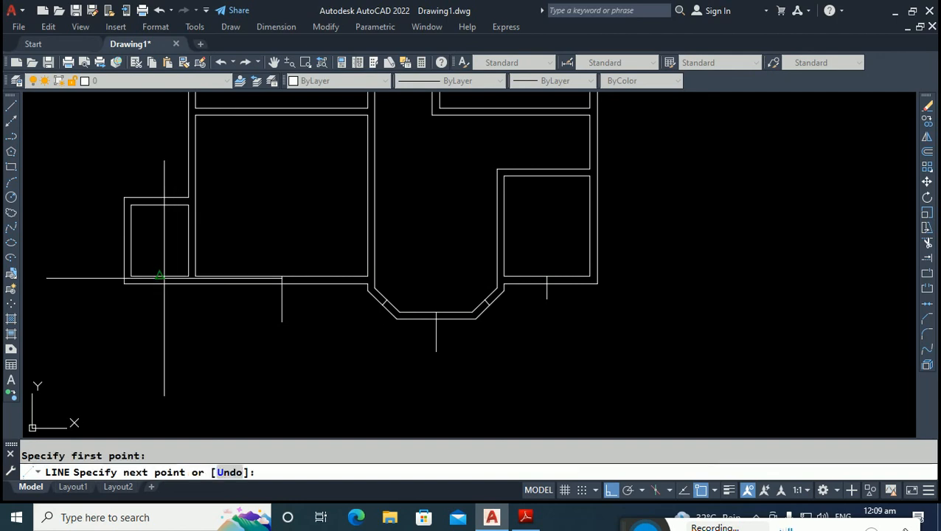
pyautogui.click(160, 313)
pyautogui.press('Escape')
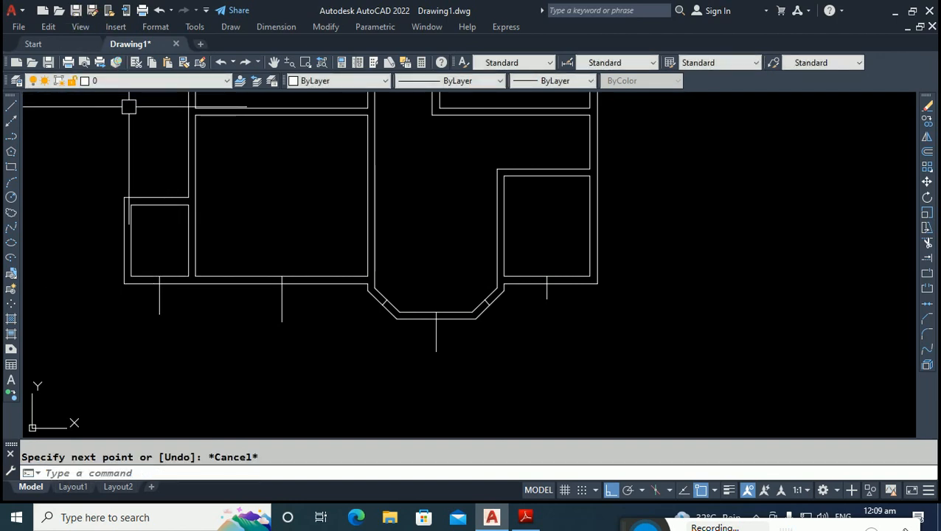
# Offset the small left room's centre line 9" to both sides to mark its window opening.
pyautogui.write('o')
pyautogui.press('Return')
pyautogui.write('9')
pyautogui.press('Return')
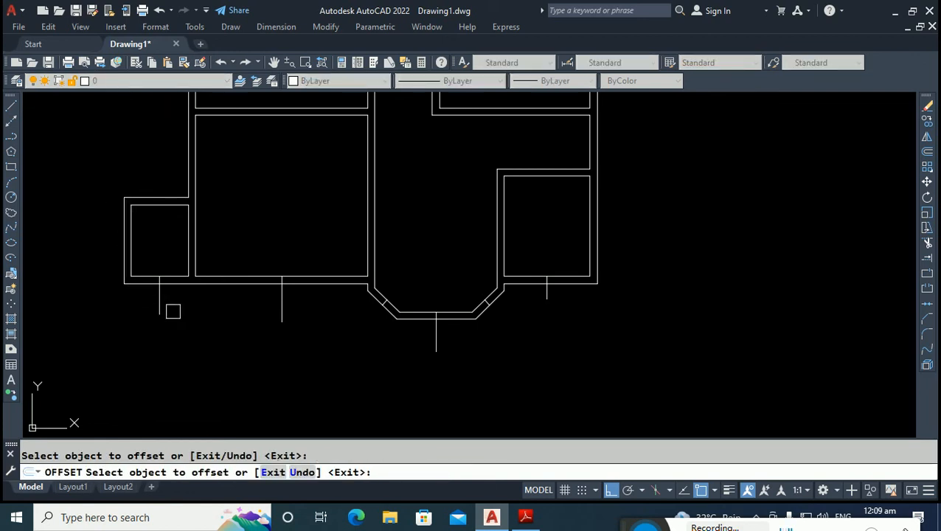
pyautogui.click(165, 311)
pyautogui.click(168, 310)
pyautogui.click(154, 309)
pyautogui.click(144, 310)
pyautogui.press('Return')
# Offset the wide left room's centre line 36" to both sides.
pyautogui.press('Return')
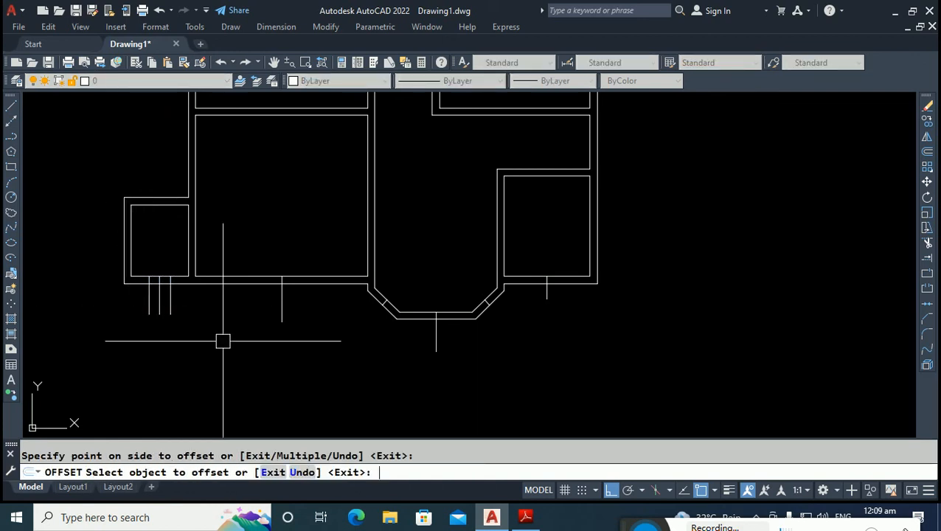
pyautogui.write('36')
pyautogui.press('Return')
pyautogui.click(281, 315)
pyautogui.click(327, 326)
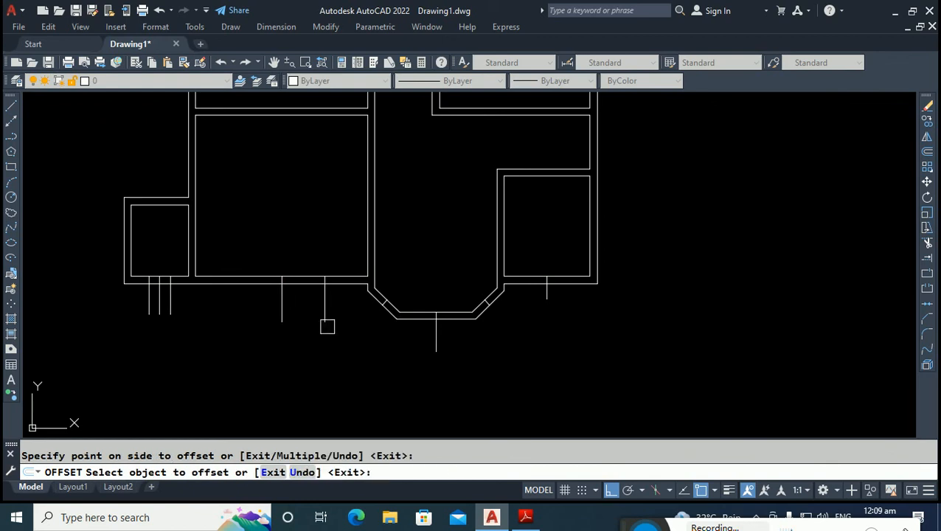
pyautogui.click(280, 318)
pyautogui.click(212, 329)
pyautogui.scroll(2, 559, 357)
pyautogui.press('Return')
# Offset the centre lines of the right room's bottom wall and the bay's bottom wall 24" to both sides.
pyautogui.press('Return')
pyautogui.write('24')
pyautogui.press('Return')
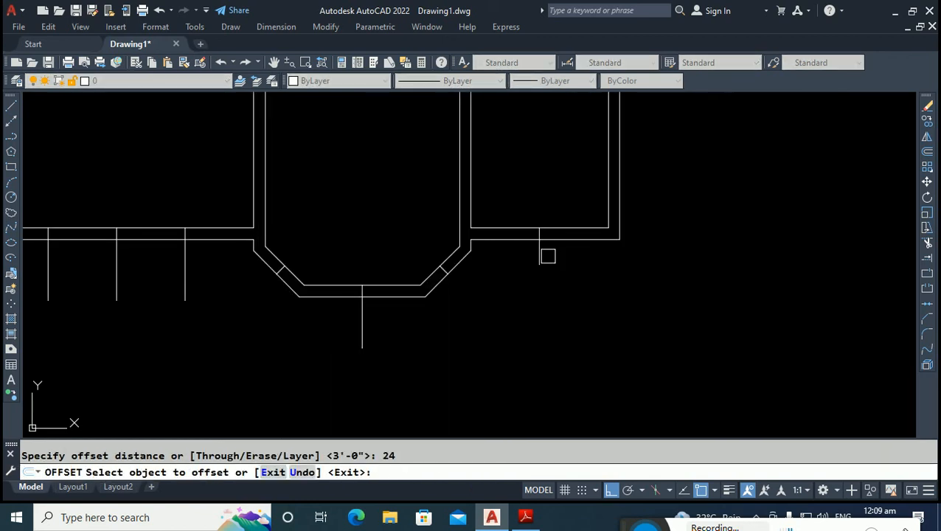
pyautogui.click(540, 255)
pyautogui.click(567, 254)
pyautogui.click(540, 258)
pyautogui.click(514, 281)
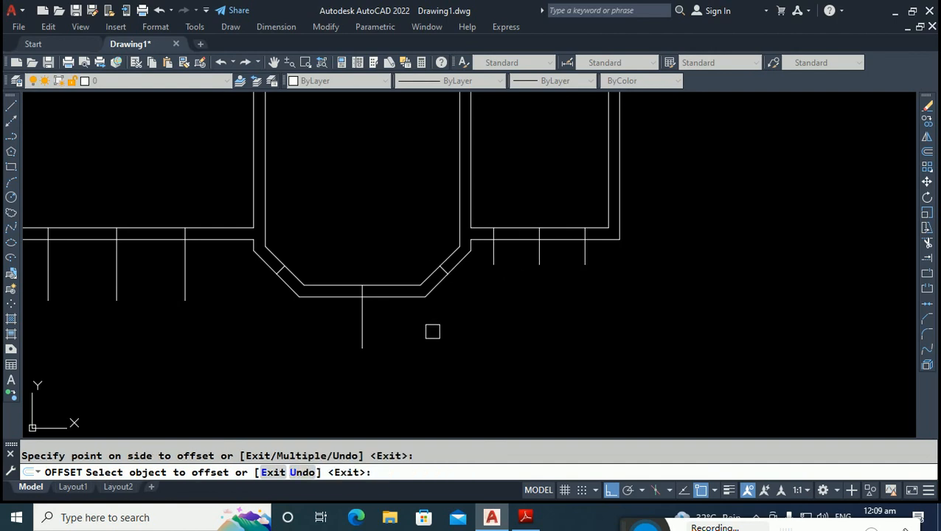
pyautogui.click(362, 328)
pyautogui.click(390, 336)
pyautogui.click(362, 336)
pyautogui.click(310, 336)
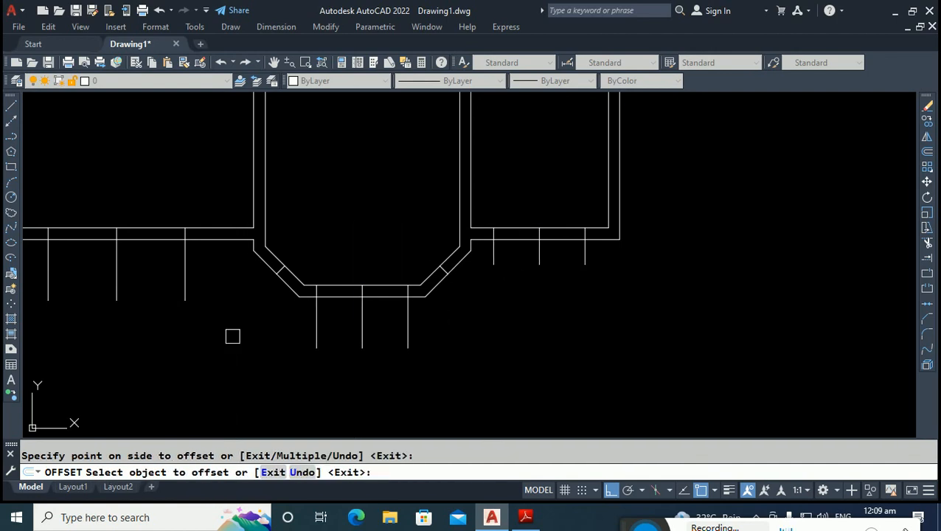
pyautogui.press('Return')
# Offset the centre lines of both slanted bay walls 12" to each side.
pyautogui.press('Return')
pyautogui.write('12')
pyautogui.press('Return')
pyautogui.scroll(4, 275, 269)
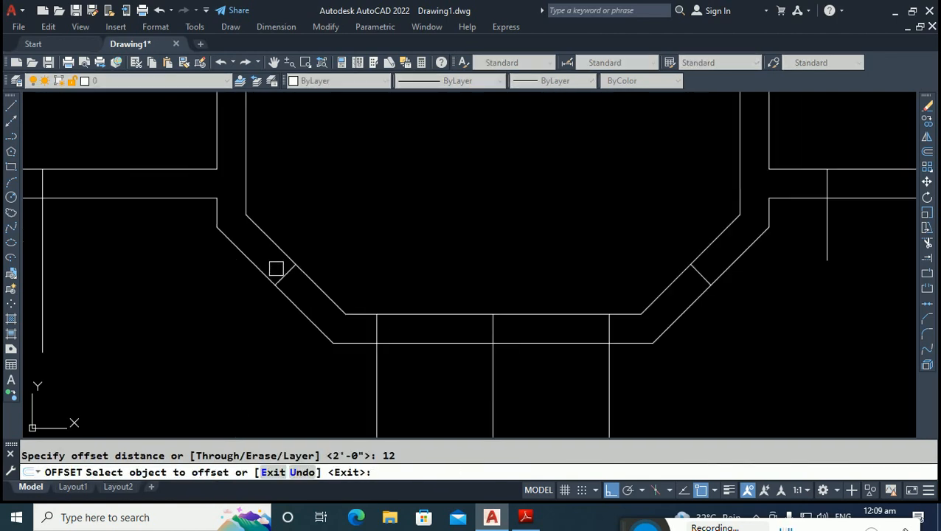
pyautogui.click(283, 277)
pyautogui.click(285, 236)
pyautogui.click(288, 275)
pyautogui.click(412, 196)
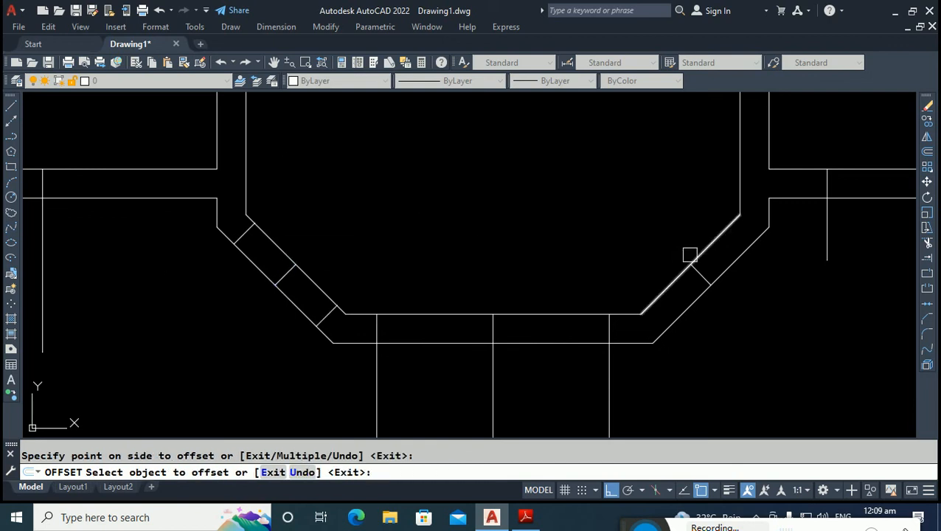
pyautogui.click(694, 269)
pyautogui.click(672, 247)
pyautogui.click(699, 273)
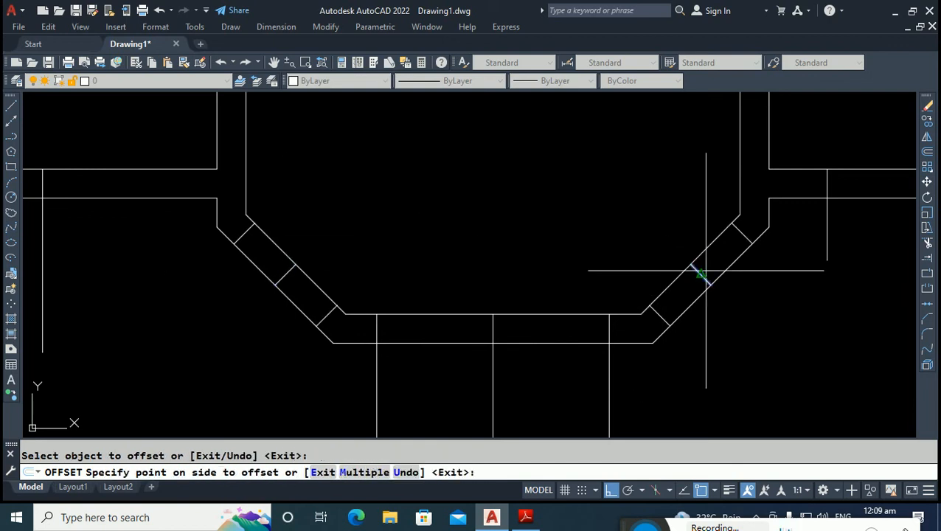
pyautogui.click(672, 185)
pyautogui.press('Escape')
# Delete the six original centre lines from the bay walls and the rooms' bottom walls.
pyautogui.click(700, 275)
pyautogui.click(493, 384)
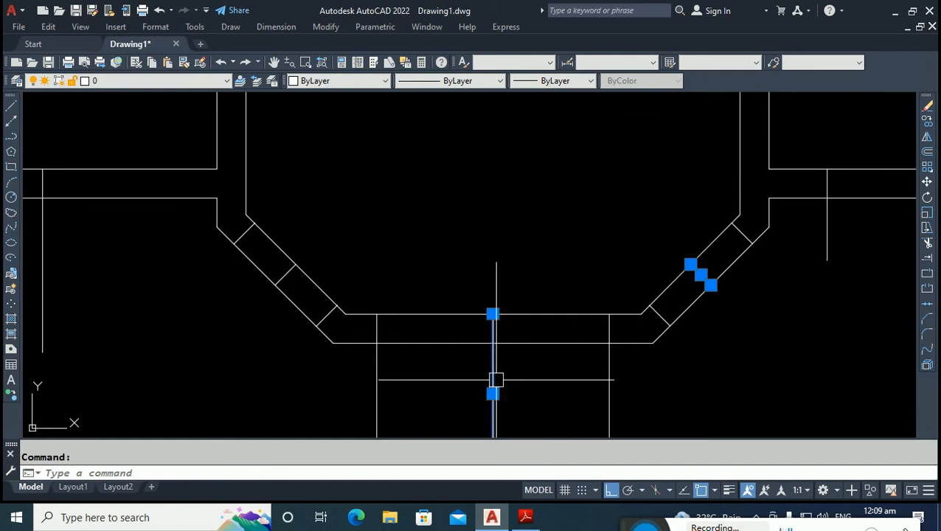
pyautogui.click(284, 273)
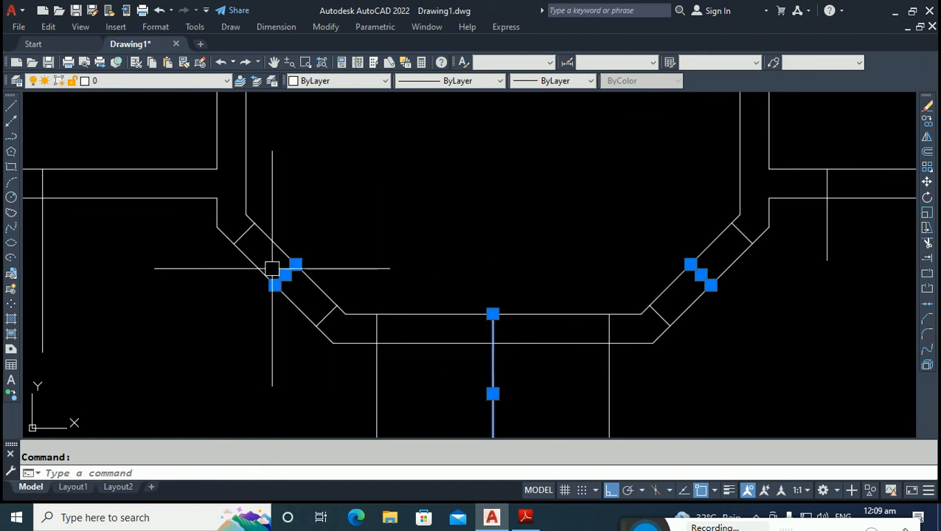
pyautogui.scroll(-4, 301, 235)
pyautogui.click(551, 236)
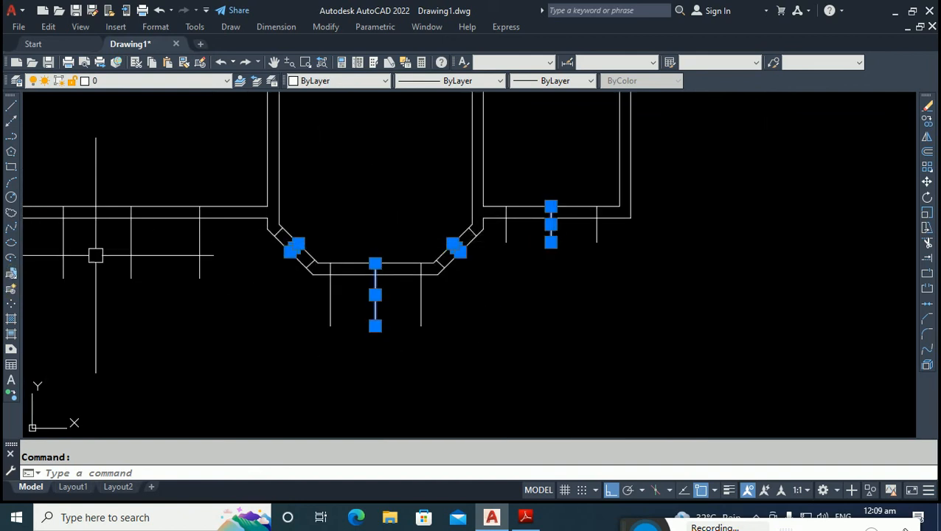
pyautogui.click(168, 256)
pyautogui.click(128, 265)
pyautogui.scroll(-4, 242, 296)
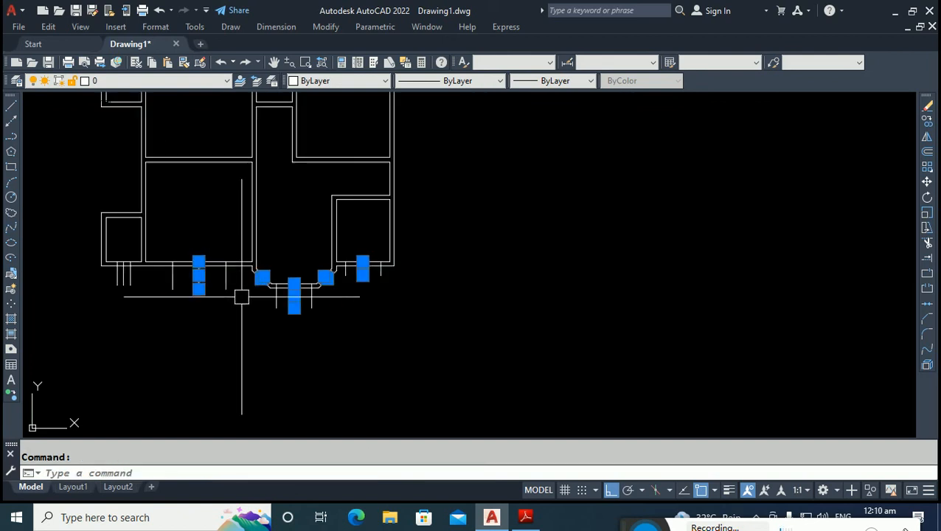
pyautogui.scroll(4, 119, 291)
pyautogui.press('Delete')
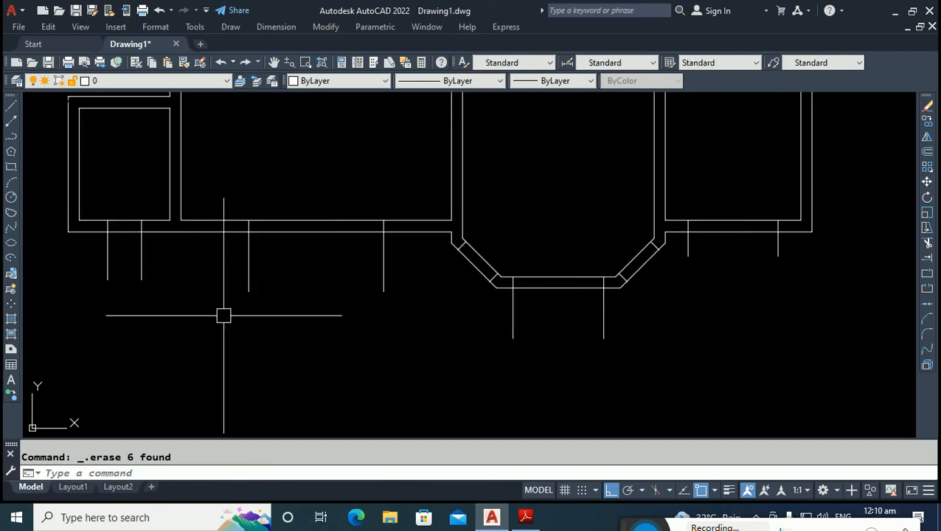
# Trim the overhanging marks and the wall lines between them at the left rooms and the bay's left and bottom walls.
pyautogui.write('t')
pyautogui.press('Return')
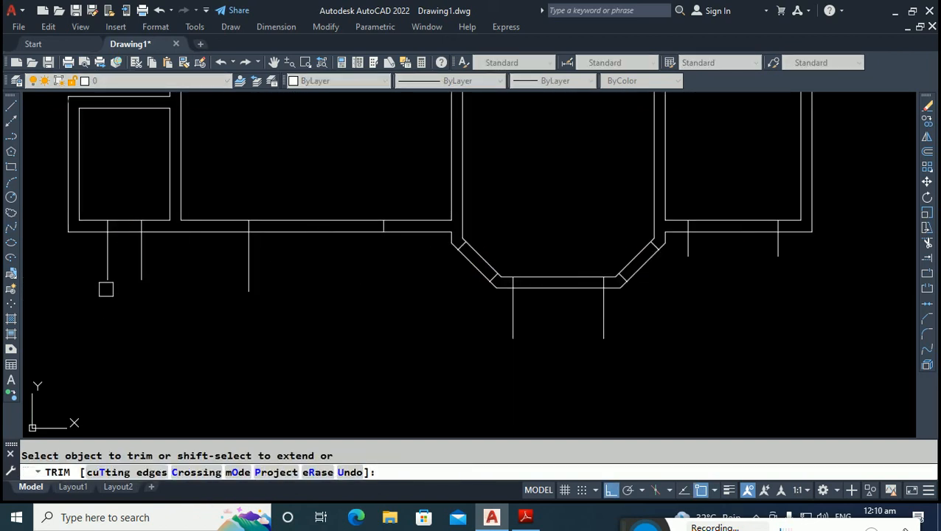
pyautogui.moveTo(216, 275)
pyautogui.mouseDown()
pyautogui.moveTo(99, 245)
pyautogui.moveTo(126, 240)
pyautogui.moveTo(132, 186)
pyautogui.mouseUp()
pyautogui.moveTo(286, 240); pyautogui.dragTo(303, 150)
pyautogui.moveTo(477, 236)
pyautogui.mouseDown()
pyautogui.moveTo(490, 239)
pyautogui.moveTo(466, 269)
pyautogui.moveTo(479, 254)
pyautogui.moveTo(528, 257)
pyautogui.mouseUp()
pyautogui.moveTo(310, 338)
pyautogui.mouseDown()
pyautogui.moveTo(789, 315)
pyautogui.moveTo(682, 338)
pyautogui.mouseUp()
pyautogui.moveTo(596, 330); pyautogui.dragTo(579, 254)
# Trim the overhanging marks and wall lines to open the windows in the bay's right slanted wall and the right room's bottom wall.
pyautogui.scroll(-2, 453, 238)
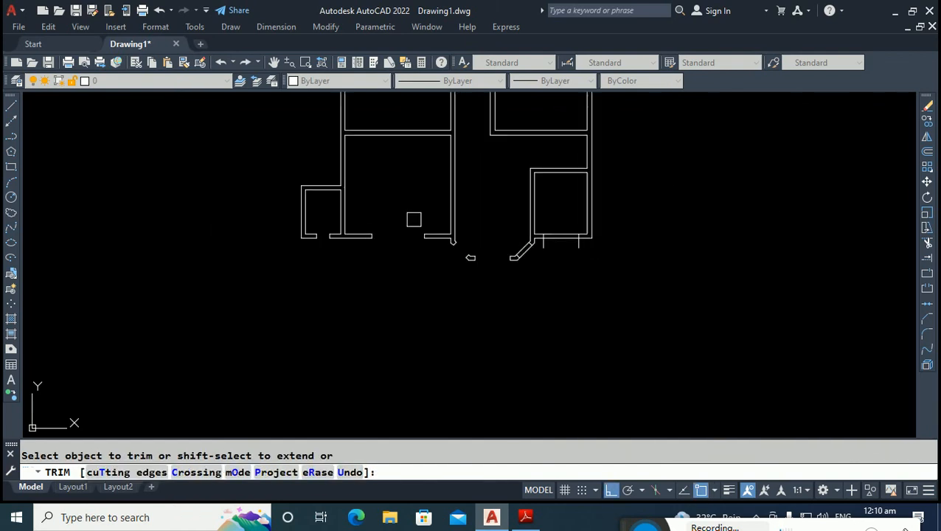
pyautogui.scroll(8, 509, 234)
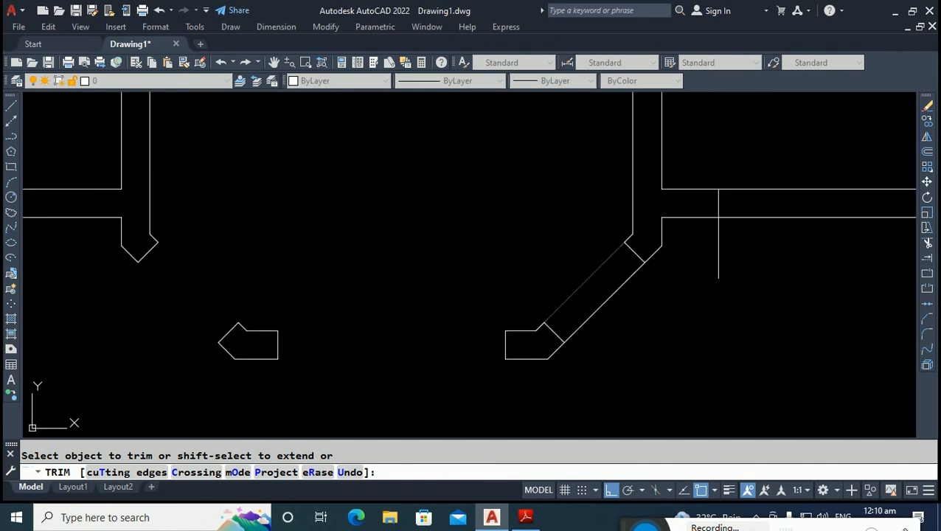
pyautogui.scroll(-4, 619, 285)
pyautogui.scroll(2, 590, 257)
pyautogui.click(589, 267)
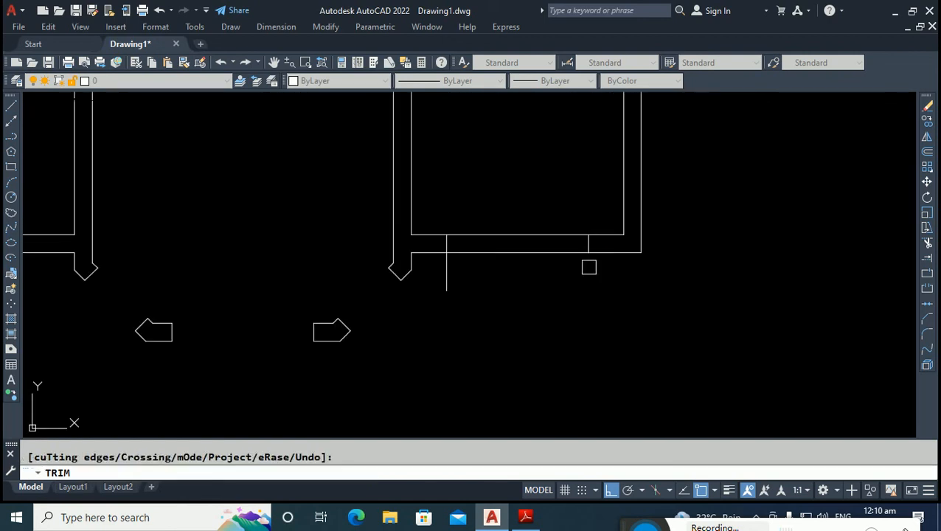
pyautogui.click(464, 126)
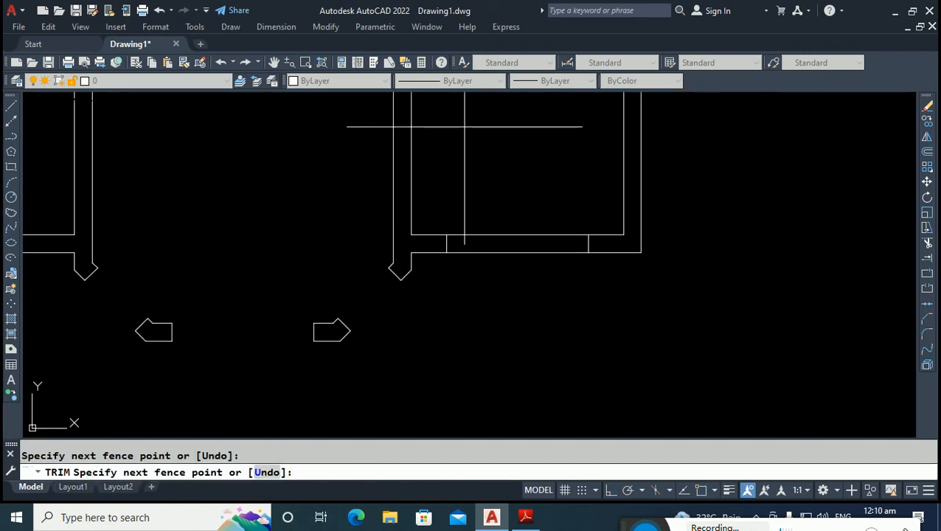
pyautogui.click(503, 302)
pyautogui.press('Escape')
pyautogui.scroll(-5, 487, 307)
pyautogui.press('Escape')
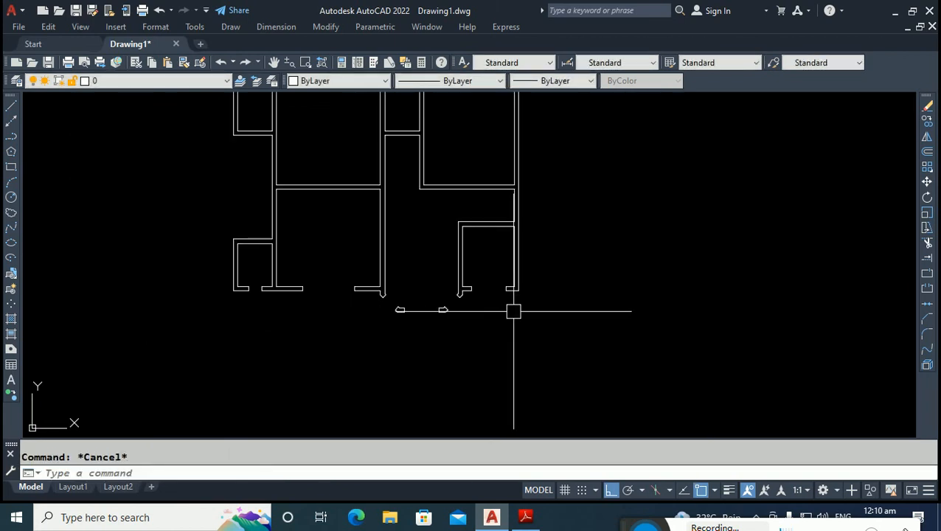
# Place vertical construction lines through the right outer wall corner, the right room's window edges and the corner points of the bay's right side.
pyautogui.moveTo(542, 164)
pyautogui.mouseDown(button='middle')
pyautogui.moveTo(370, 250)
pyautogui.moveTo(397, 250)
pyautogui.moveTo(436, 195)
pyautogui.mouseUp(button='middle')
pyautogui.scroll(2, 303, 328)
pyautogui.moveTo(296, 322); pyautogui.dragTo(408, 372, button='middle')
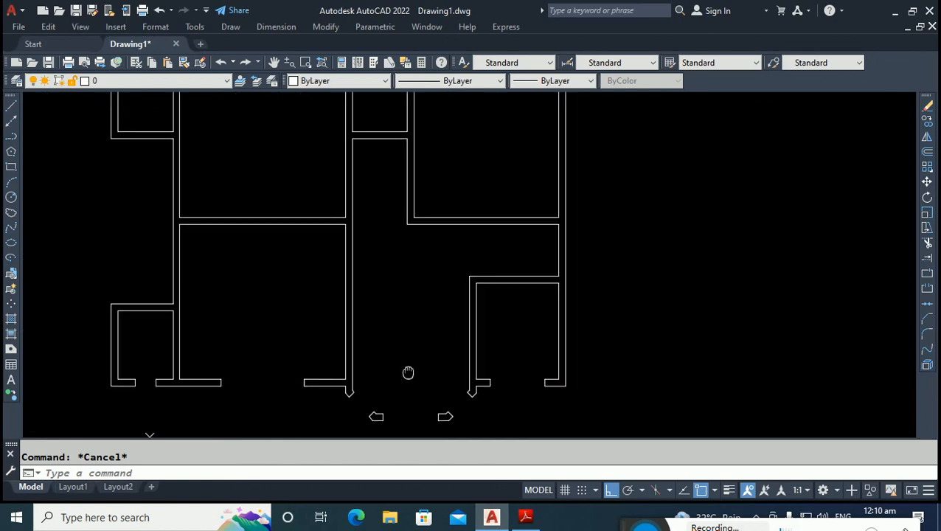
pyautogui.scroll(-2, 376, 328)
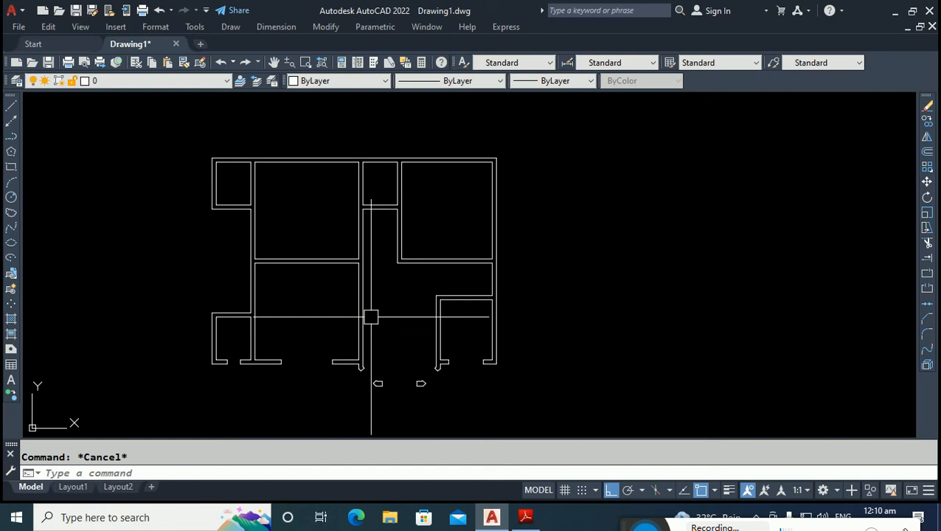
pyautogui.press('Return')
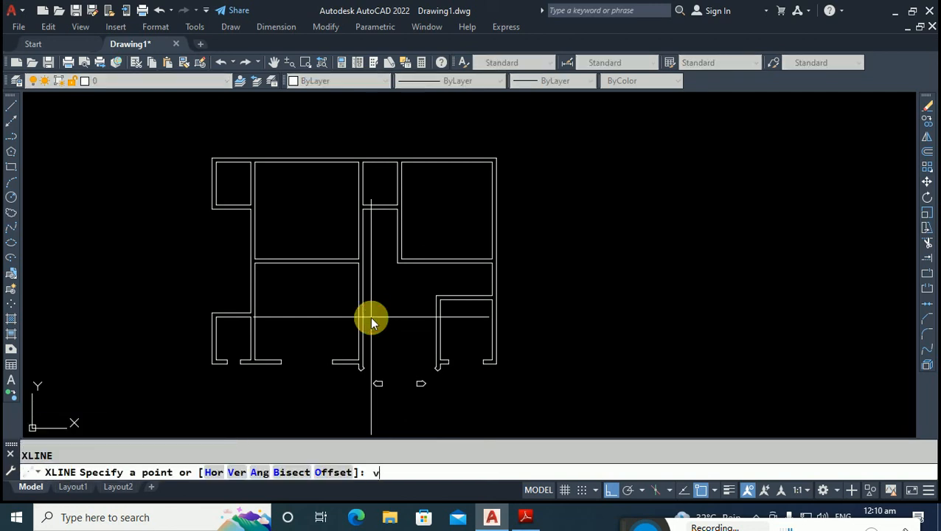
pyautogui.write('v')
pyautogui.press('Return')
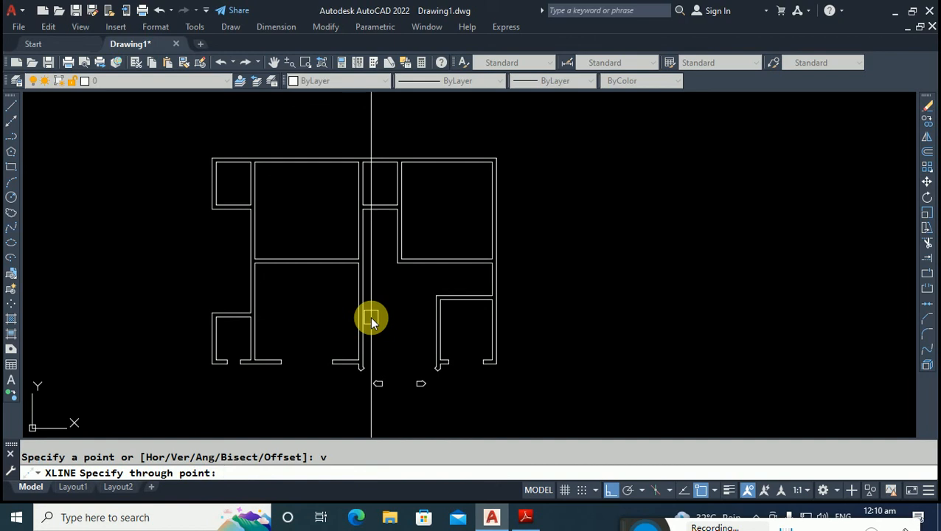
pyautogui.click(494, 361)
pyautogui.scroll(2, 494, 380)
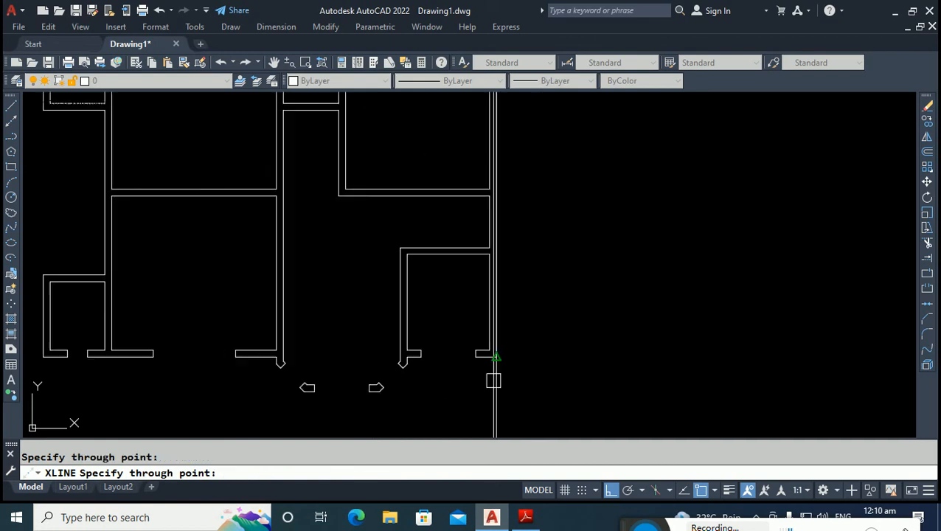
pyautogui.scroll(2, 493, 380)
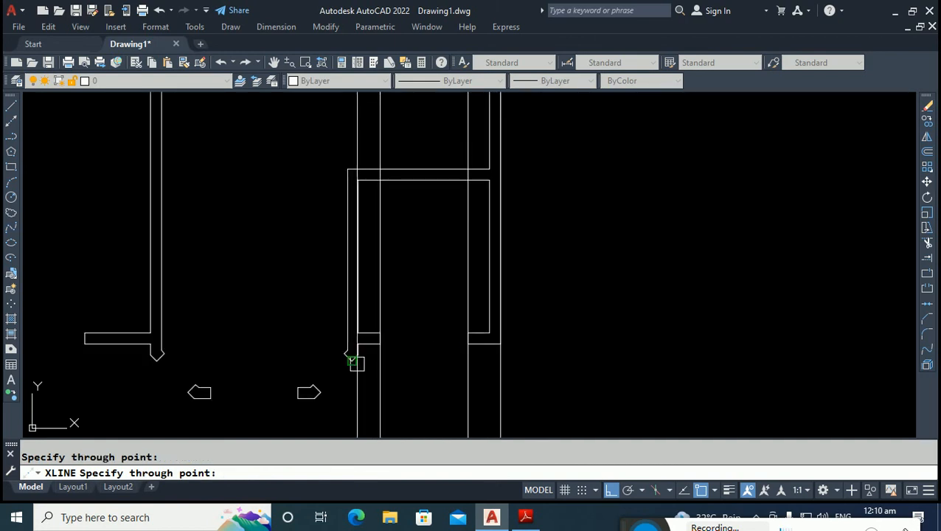
pyautogui.scroll(2, 358, 362)
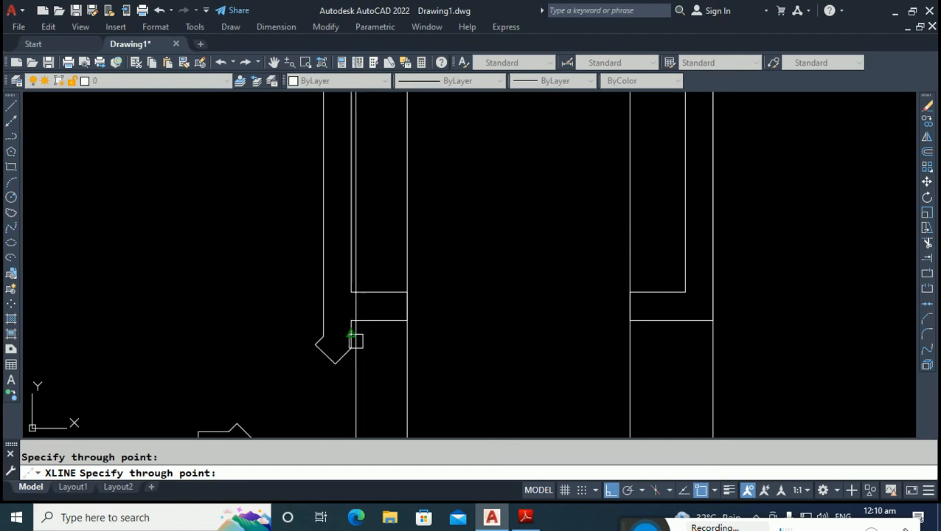
pyautogui.scroll(-2, 356, 322)
pyautogui.scroll(2, 356, 322)
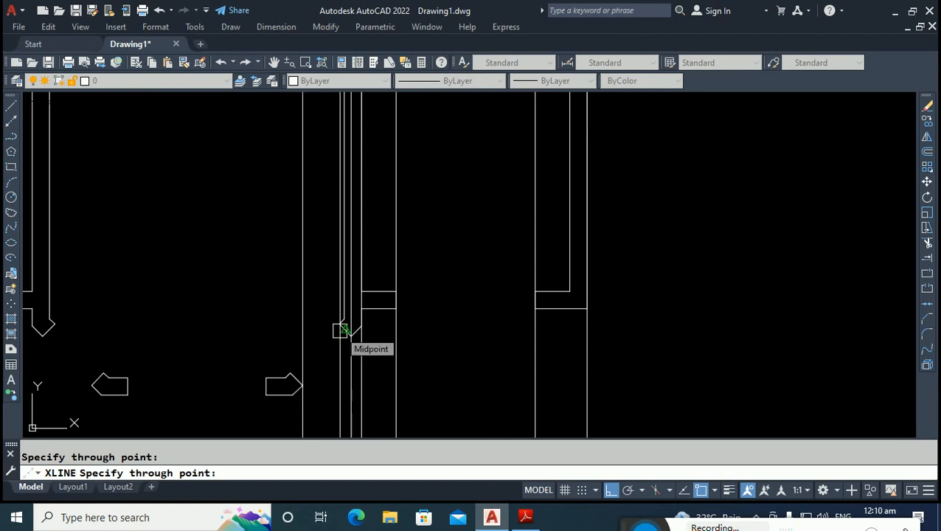
pyautogui.scroll(-2, 431, 219)
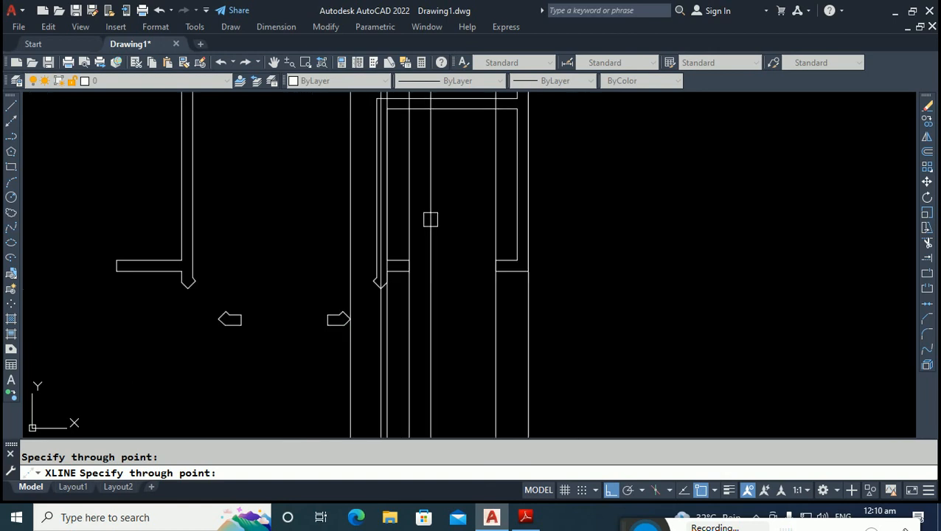
# Place vertical construction lines through the bay's bottom wall corners, both edges of its bottom window and its left slanted window edge.
pyautogui.scroll(4, 343, 321)
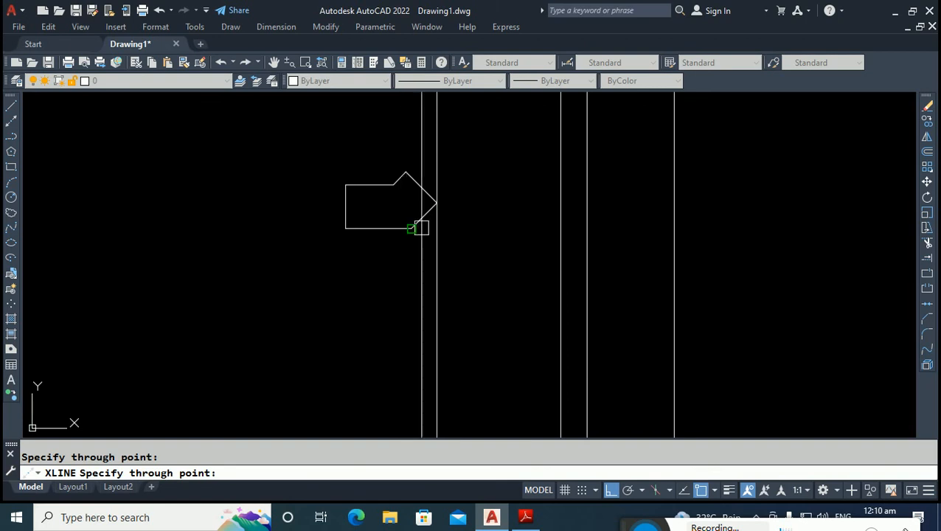
pyautogui.click(411, 229)
pyautogui.scroll(-2, 402, 251)
pyautogui.click(375, 234)
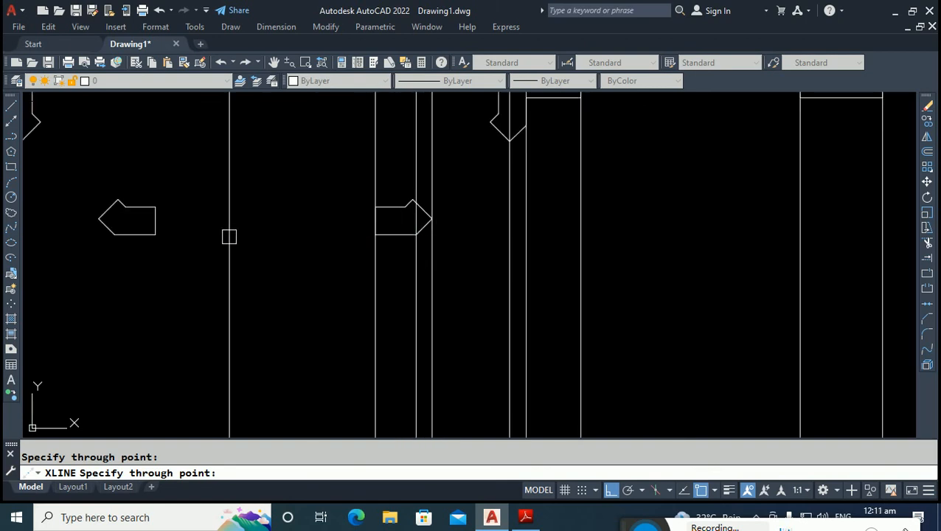
pyautogui.click(155, 235)
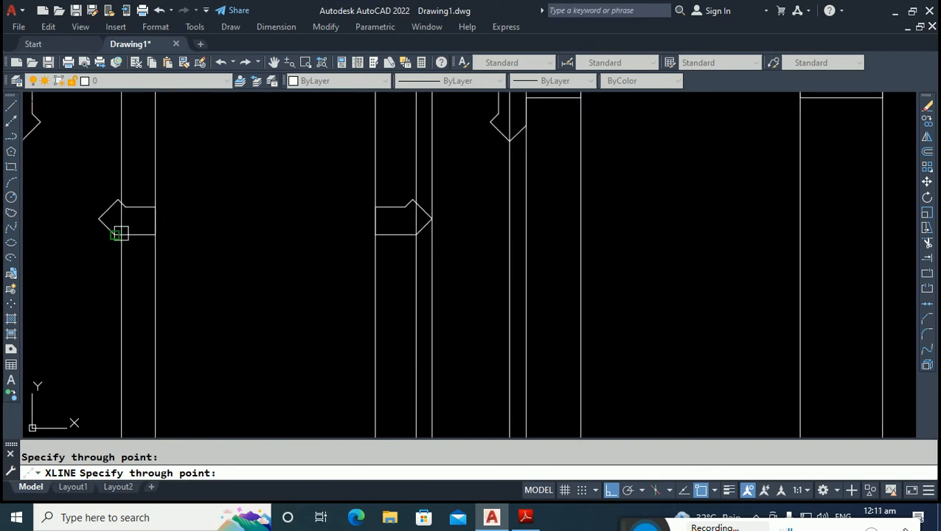
pyautogui.click(118, 233)
pyautogui.scroll(-4, 300, 289)
pyautogui.scroll(4, 256, 278)
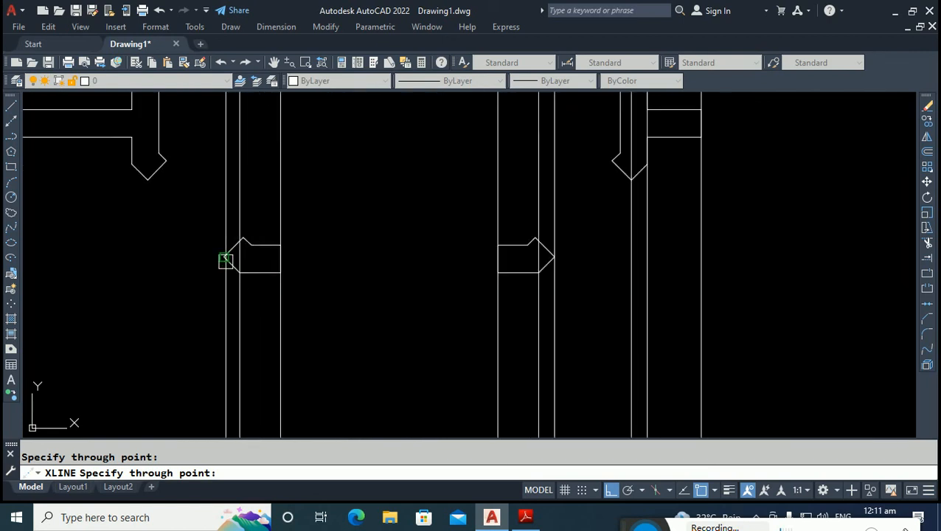
pyautogui.click(226, 260)
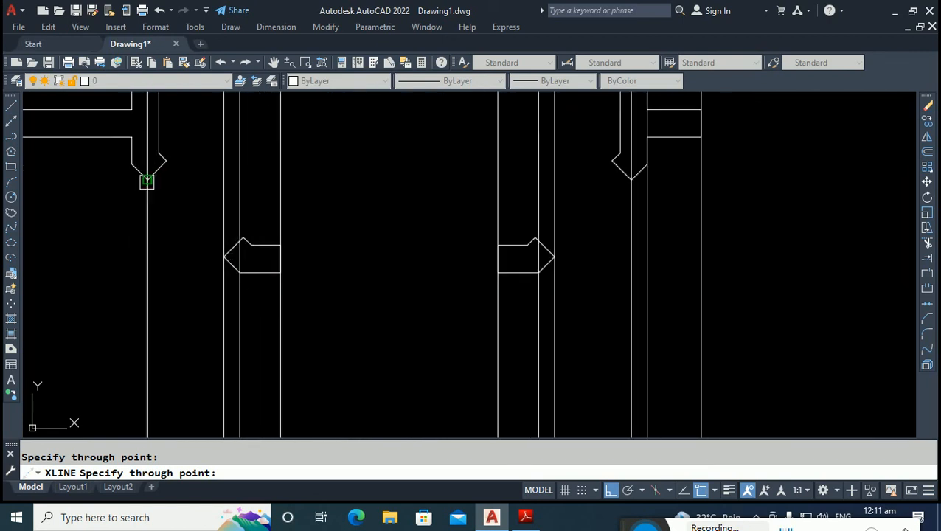
# Place vertical construction lines through the bay's upper left corner points, the left rooms' window edges and the far-left outer wall corner.
pyautogui.scroll(-3, 176, 248)
pyautogui.scroll(3, 191, 248)
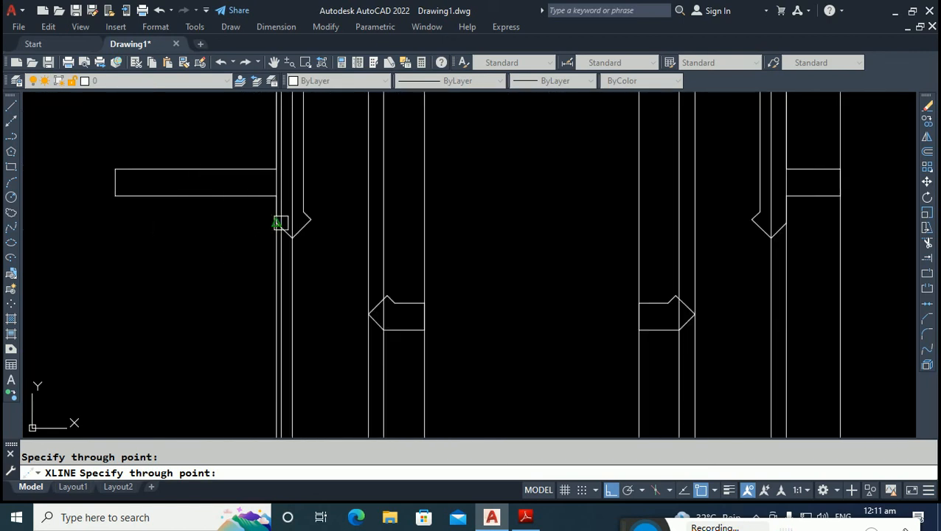
pyautogui.scroll(-4, 347, 238)
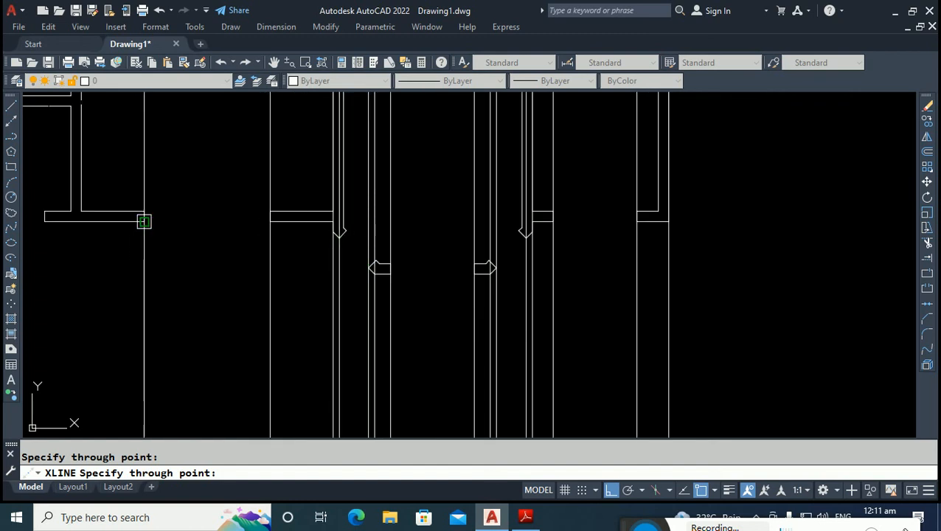
pyautogui.scroll(-4, 144, 221)
pyautogui.scroll(4, 118, 223)
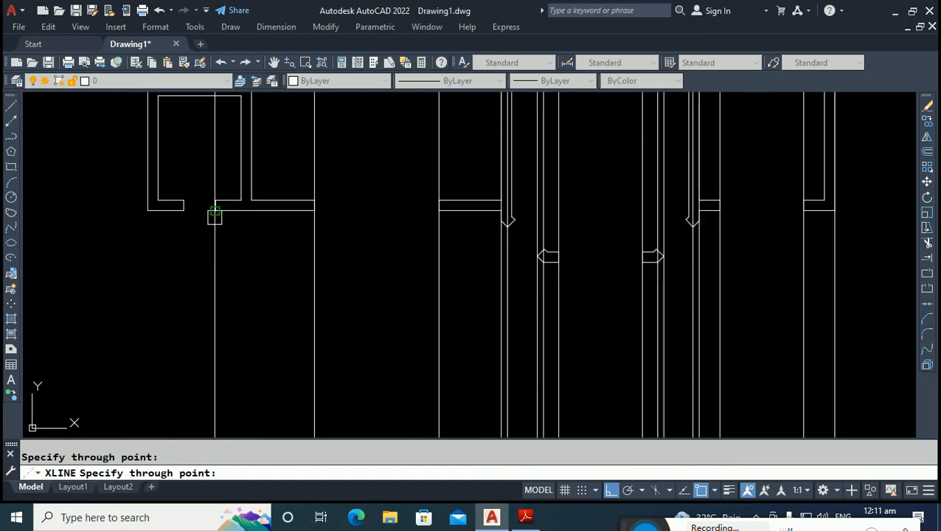
pyautogui.click(214, 212)
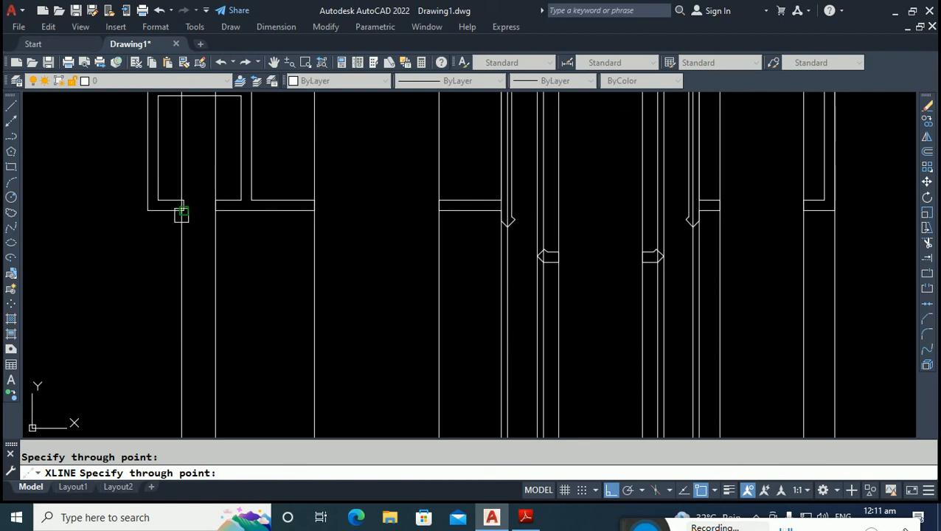
pyautogui.click(181, 213)
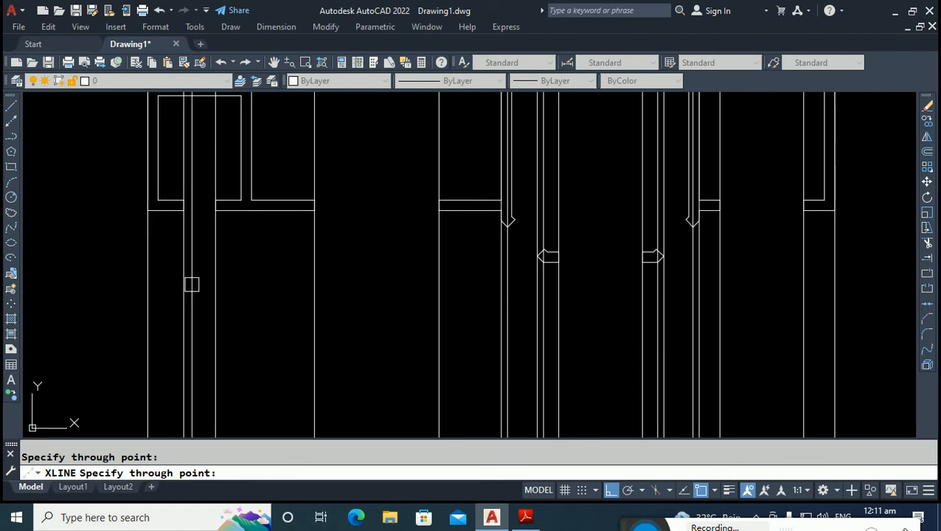
pyautogui.press('Escape')
# Draw a horizontal base line above the floor plan, crossing all the vertical construction lines.
pyautogui.scroll(-4, 313, 347)
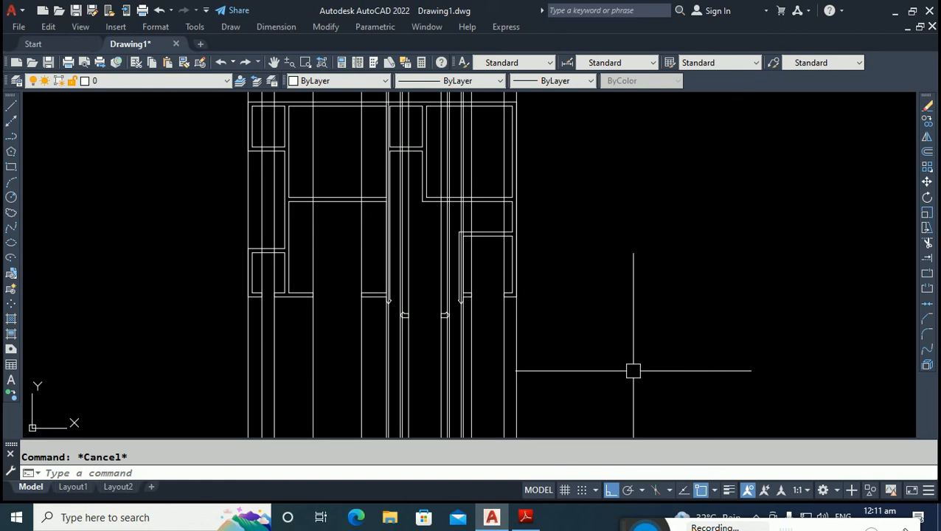
pyautogui.scroll(-4, 509, 414)
pyautogui.scroll(2, 484, 240)
pyautogui.write('l')
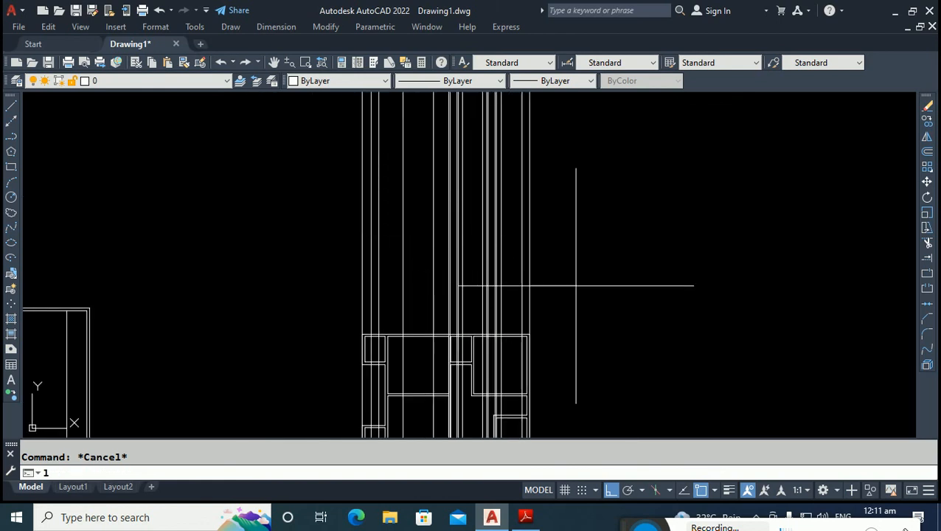
pyautogui.press('Return')
pyautogui.click(576, 285)
pyautogui.click(314, 276)
pyautogui.press('Escape')
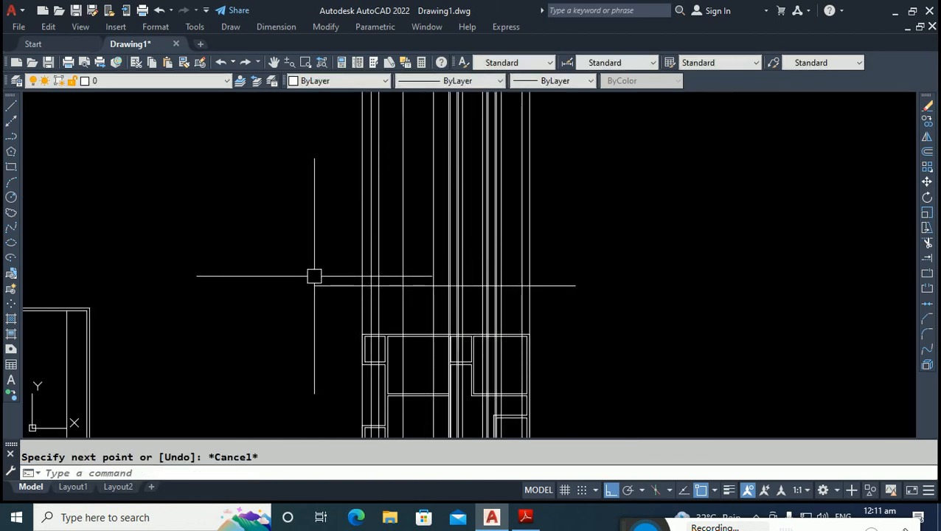
# Trim the construction lines just below the horizontal base line and delete their remaining lower parts across the floor plan.
pyautogui.write('tr')
pyautogui.press('Return')
pyautogui.click(545, 310)
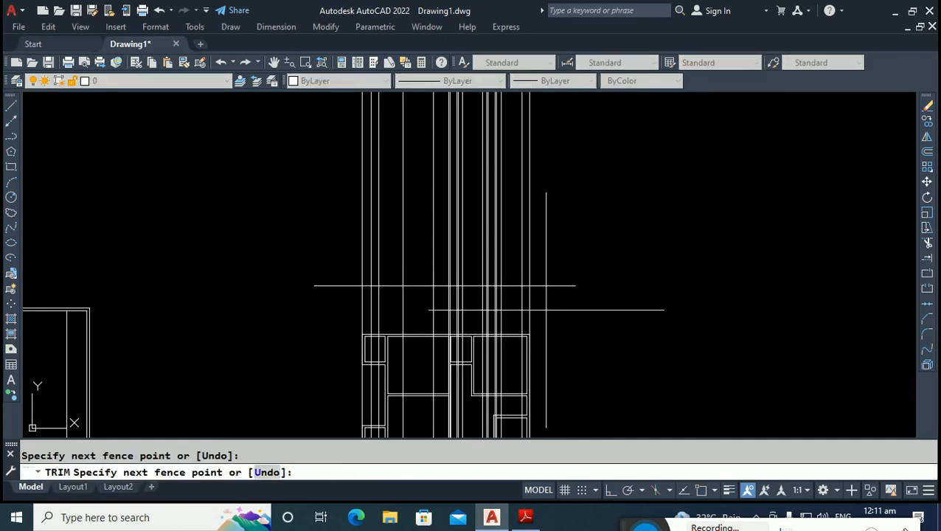
pyautogui.click(314, 290)
pyautogui.press('Escape')
pyautogui.scroll(-4, 391, 207)
pyautogui.click(541, 400)
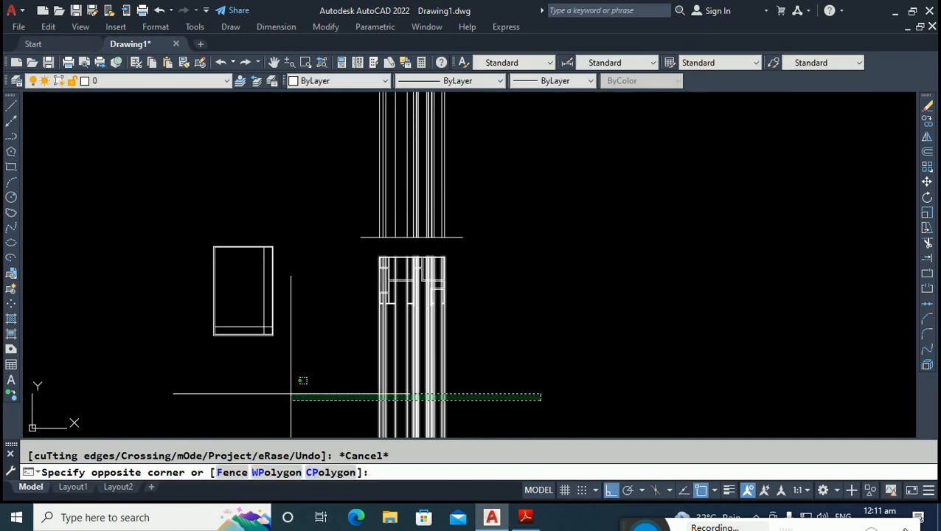
pyautogui.click(290, 393)
pyautogui.press('Delete')
# Offset the horizontal base line 10' upward.
pyautogui.scroll(6, 396, 222)
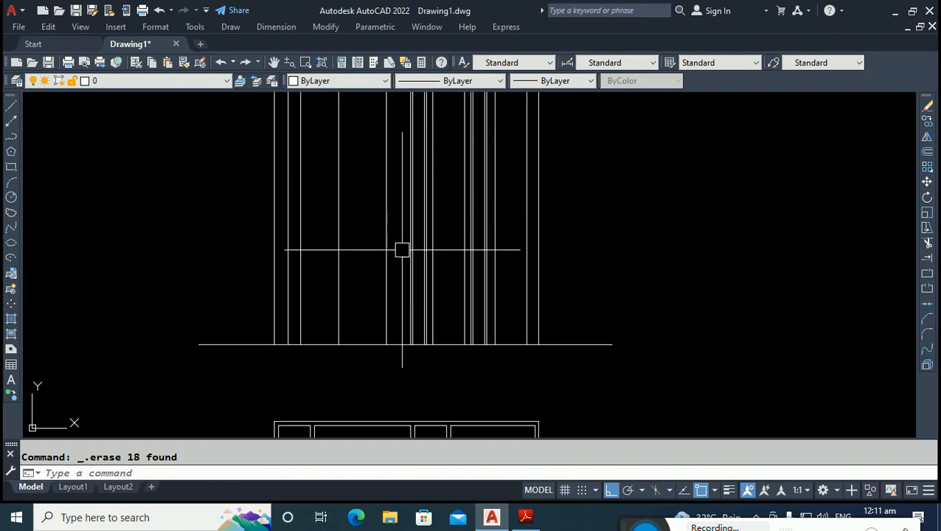
pyautogui.write('o')
pyautogui.press('Return')
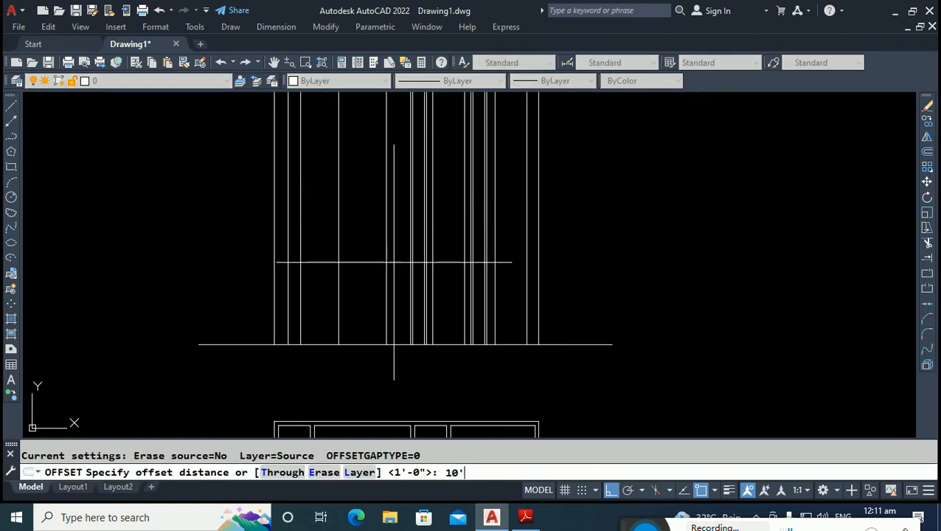
pyautogui.write("10'")
pyautogui.press('Return')
pyautogui.click(448, 344)
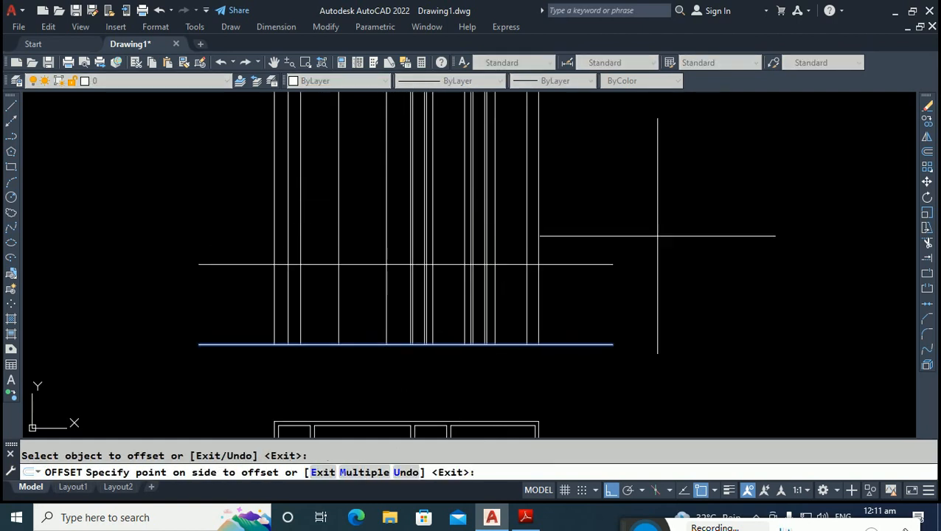
pyautogui.press('Escape')
# Trim both horizontal lines to the outermost vertical lines, and trim the vertical lines above the upper horizontal line.
pyautogui.write('tr')
pyautogui.press('Return')
pyautogui.moveTo(580, 224); pyautogui.dragTo(553, 372)
pyautogui.moveTo(214, 243)
pyautogui.mouseDown()
pyautogui.moveTo(235, 311)
pyautogui.moveTo(226, 376)
pyautogui.mouseUp()
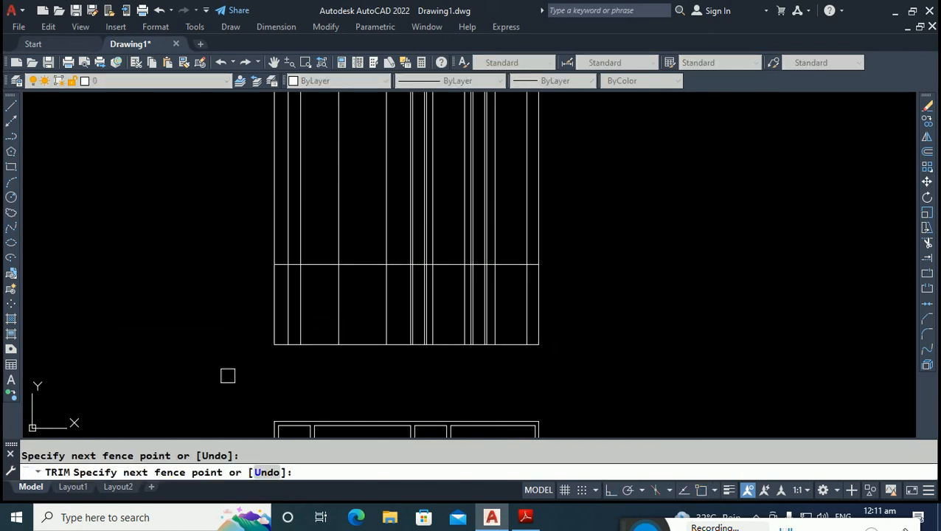
pyautogui.moveTo(594, 181)
pyautogui.mouseDown()
pyautogui.moveTo(280, 199)
pyautogui.moveTo(200, 218)
pyautogui.mouseUp()
pyautogui.press('Escape')
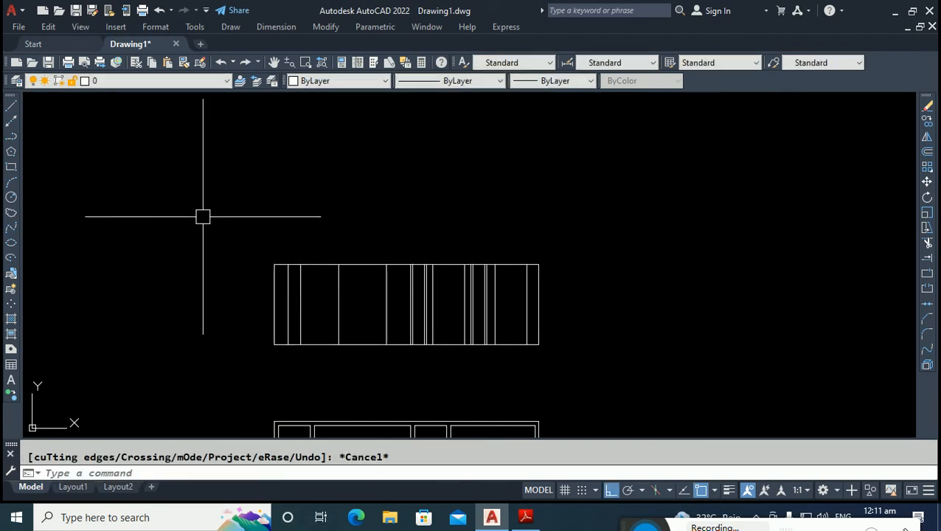
# Offset the elevation's upper horizontal line 30" downward and its base line 30" upward.
pyautogui.write('o')
pyautogui.press('Return')
pyautogui.write('2')
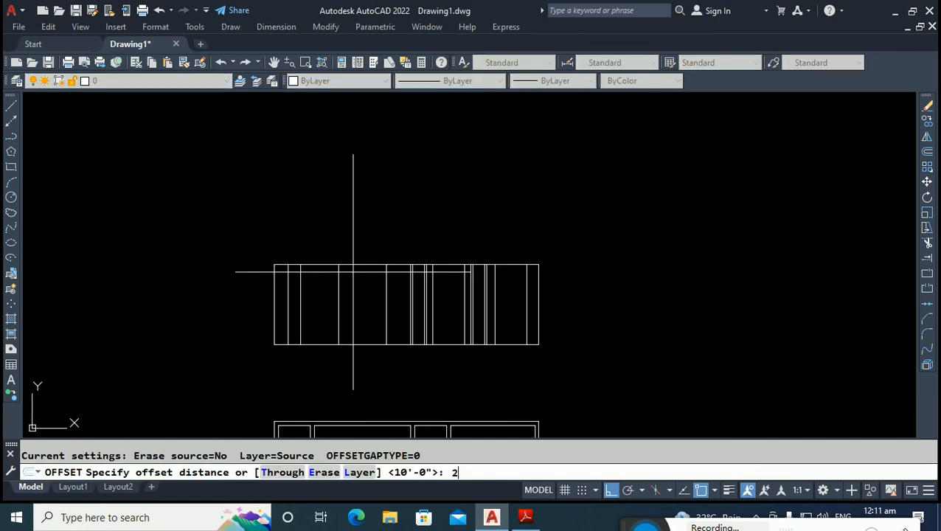
pyautogui.write('0')
pyautogui.press('Return')
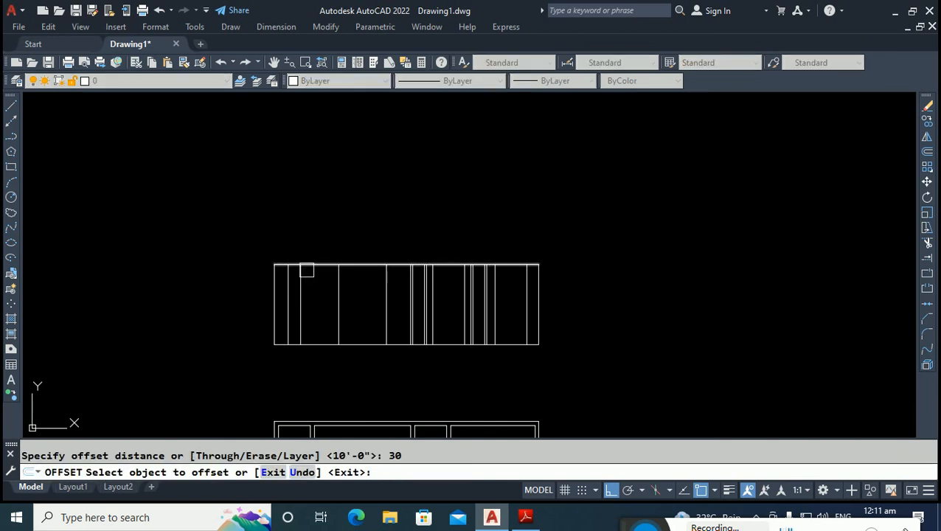
pyautogui.click(312, 265)
pyautogui.scroll(4, 312, 294)
pyautogui.click(344, 381)
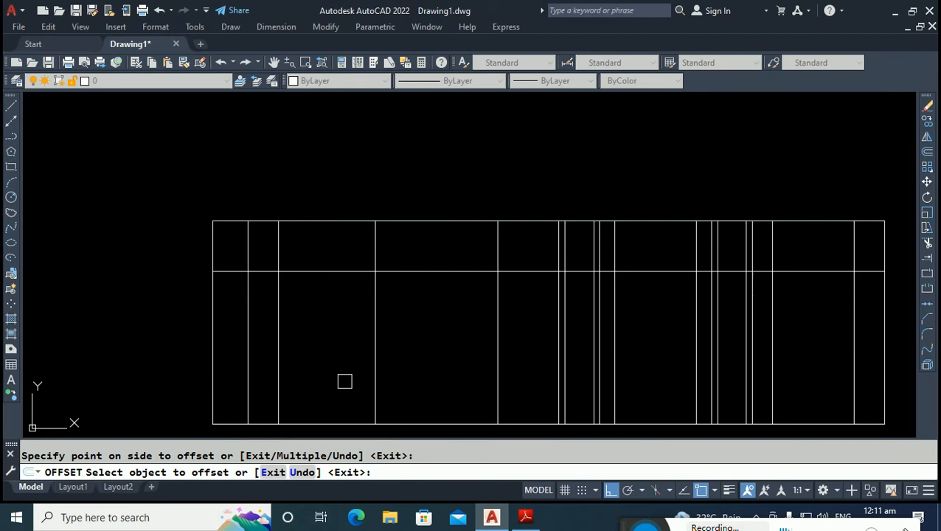
pyautogui.click(335, 423)
pyautogui.click(325, 387)
pyautogui.press('Escape')
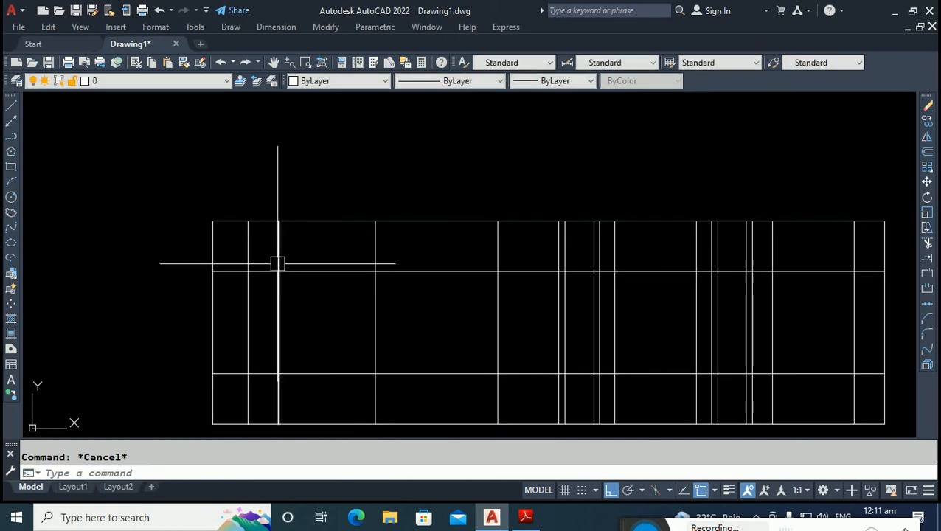
# Trim the lines above and between the narrow left, wide left and right window openings to form their heads.
pyautogui.write('tr')
pyautogui.press('Return')
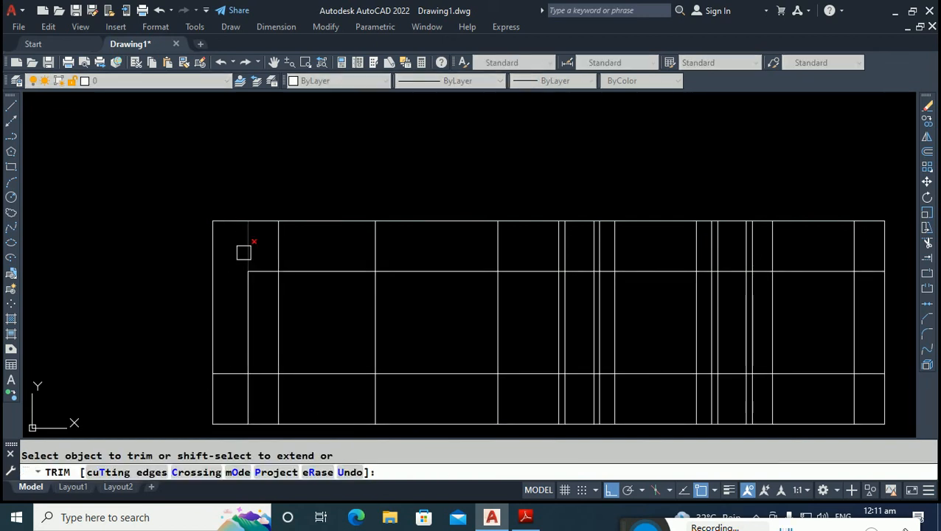
pyautogui.moveTo(274, 250)
pyautogui.mouseDown()
pyautogui.moveTo(289, 262)
pyautogui.moveTo(297, 296)
pyautogui.mouseUp()
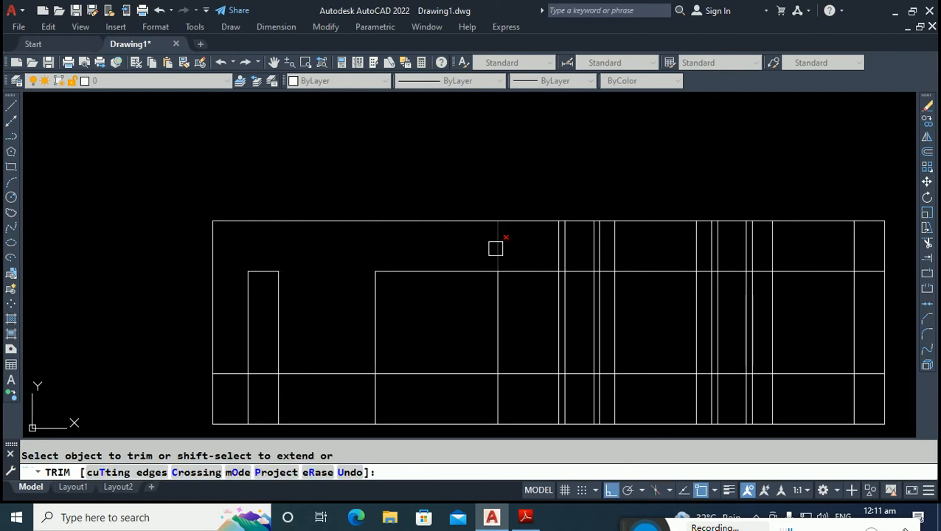
pyautogui.click(515, 267)
pyautogui.scroll(-2, 323, 228)
pyautogui.scroll(4, 671, 259)
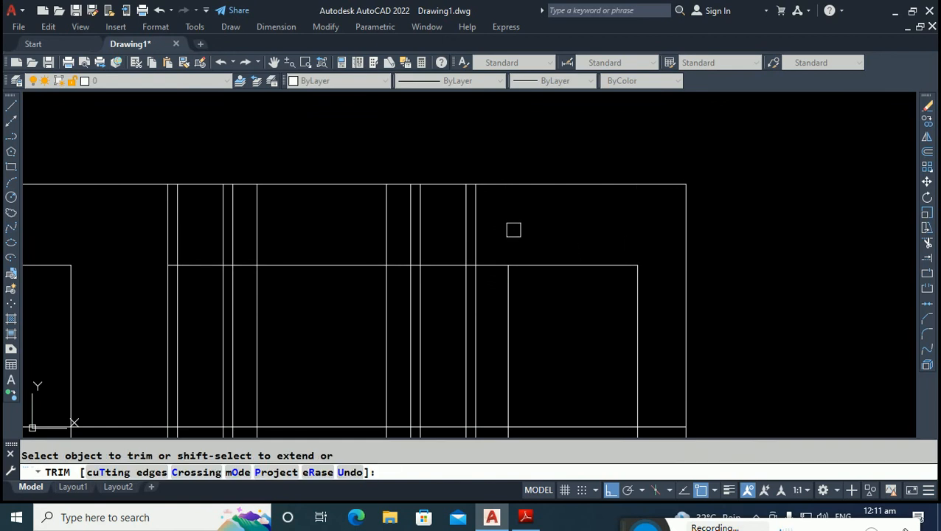
pyautogui.scroll(-3, 383, 192)
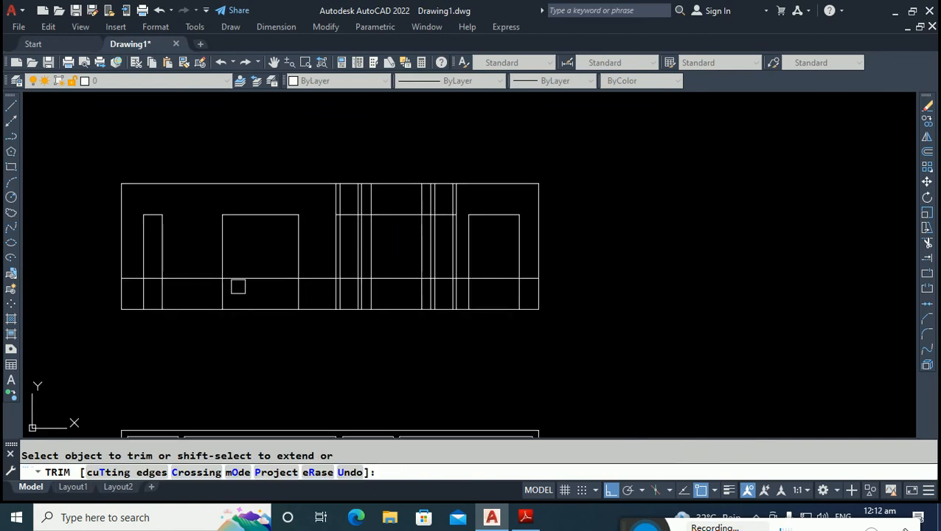
# Trim the vertical lines below the wide left and right windows and the sill line between the openings.
pyautogui.scroll(4, 238, 286)
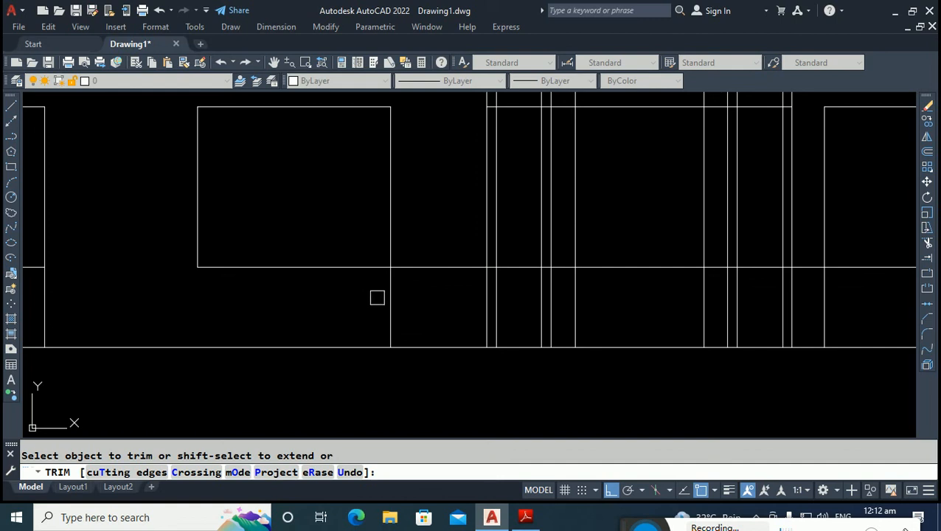
pyautogui.scroll(-4, 419, 266)
pyautogui.scroll(5, 500, 273)
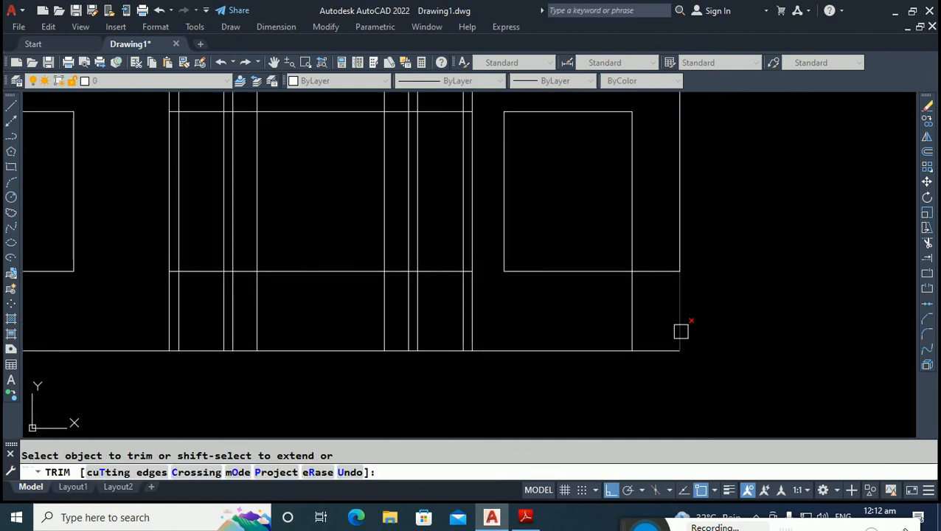
pyautogui.click(652, 279)
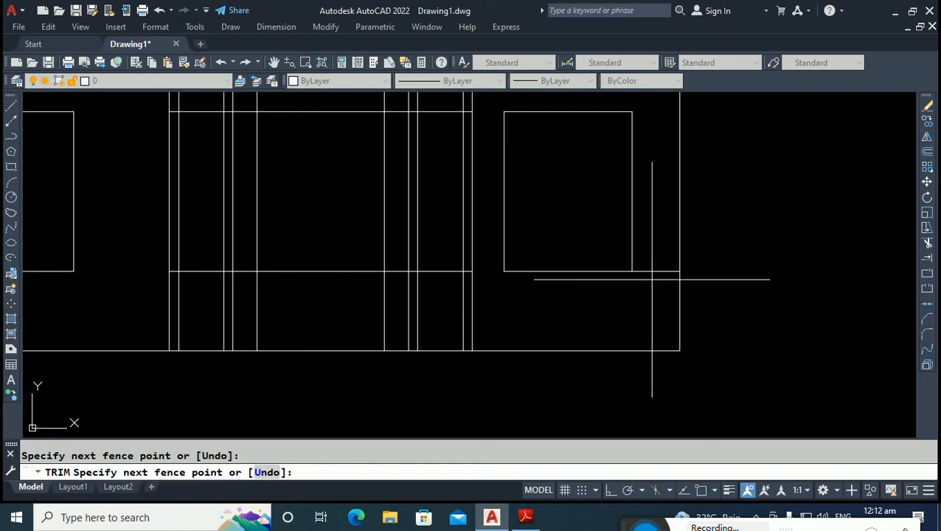
pyautogui.click(651, 279)
pyautogui.scroll(-4, 688, 301)
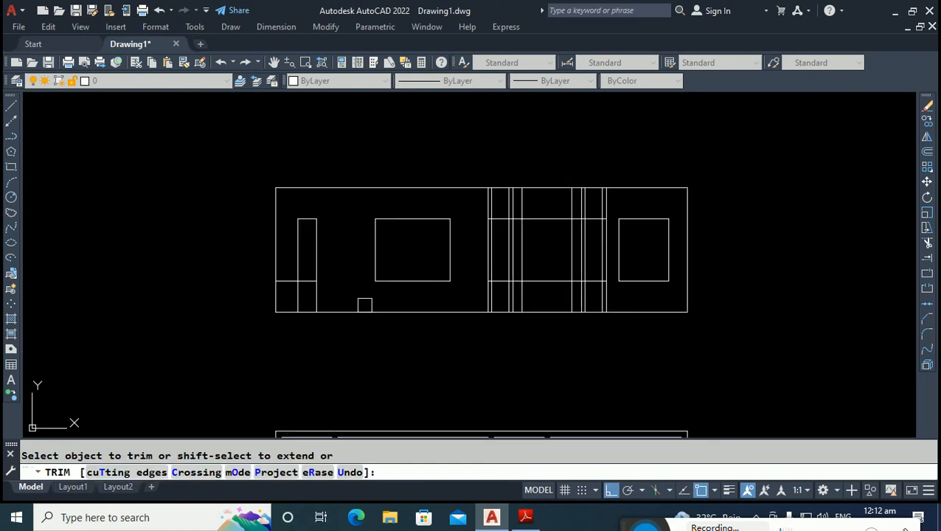
# Delete the leftover sill line segment crossing the narrow opening at the elevation's left end.
pyautogui.scroll(4, 305, 277)
pyautogui.press('Escape')
pyautogui.click(318, 280)
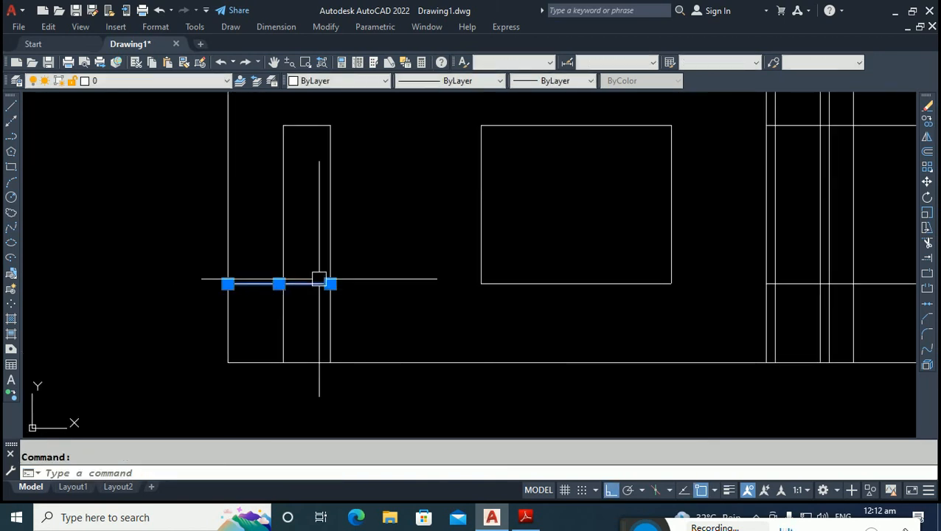
pyautogui.press('Delete')
# Offset the head line of the narrow left opening downward far enough to outline a square window.
pyautogui.write('o')
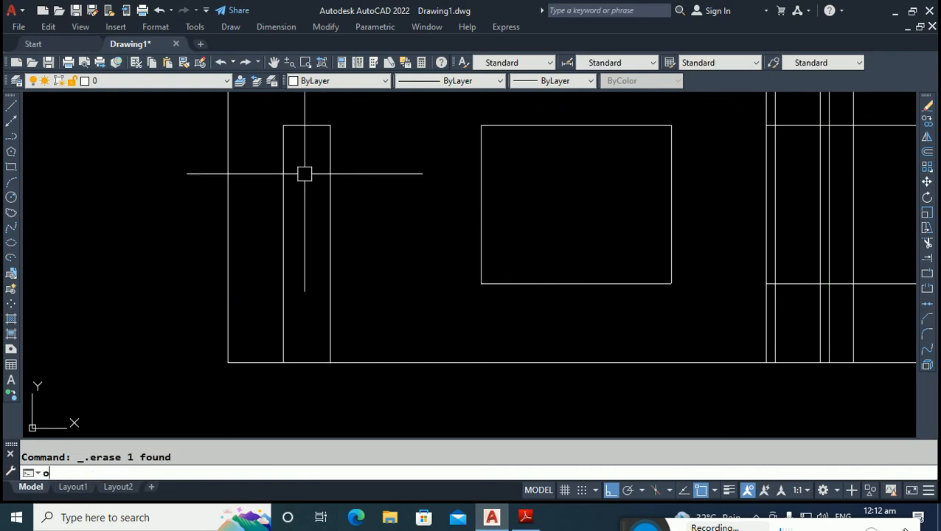
pyautogui.press('Return')
pyautogui.write('10')
pyautogui.press('Return')
pyautogui.click(306, 126)
pyautogui.click(317, 226)
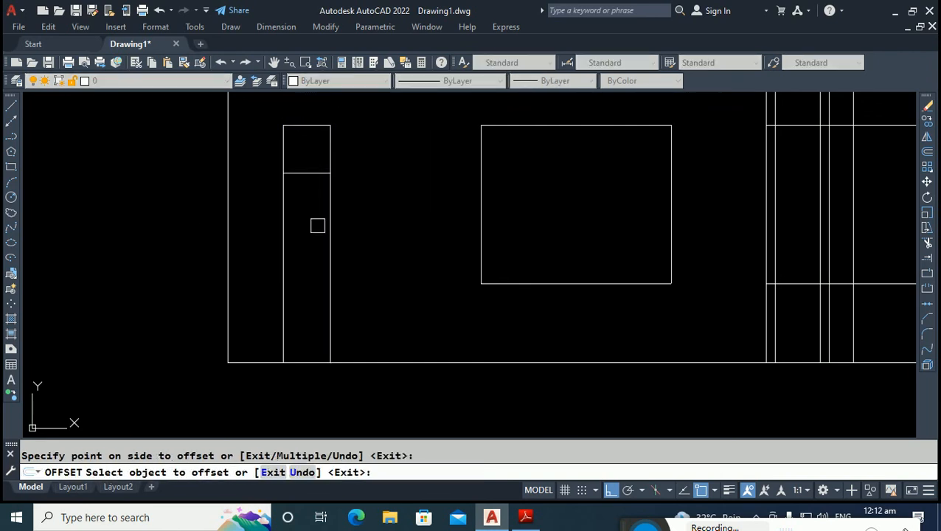
# Trim the narrow left opening's two side lines below the new sill line, leaving a small square window.
pyautogui.press('Escape')
pyautogui.write('tr')
pyautogui.press('Return')
pyautogui.click(329, 243)
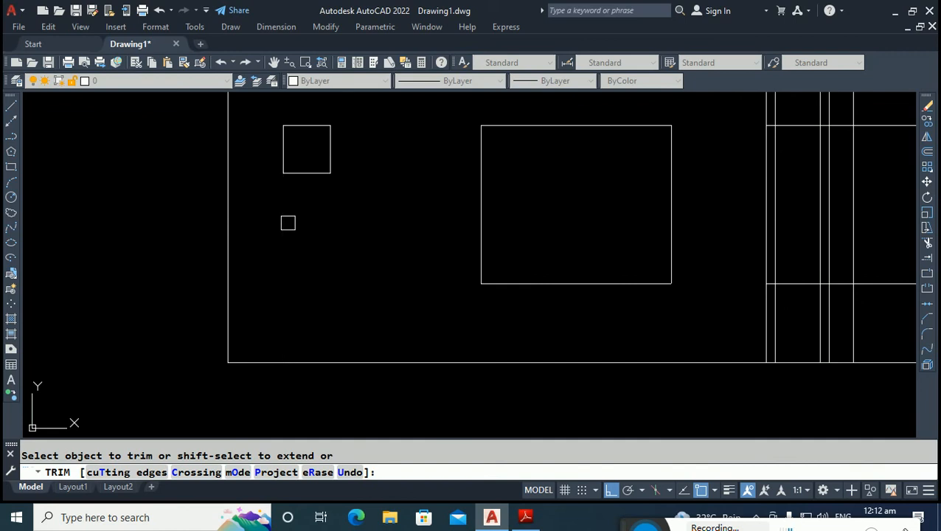
pyautogui.press('Escape')
# Move the upper horizontal line across the central bay's vertical lines 12" upward.
pyautogui.scroll(-3, 288, 223)
pyautogui.scroll(-2, 309, 382)
pyautogui.scroll(4, 280, 352)
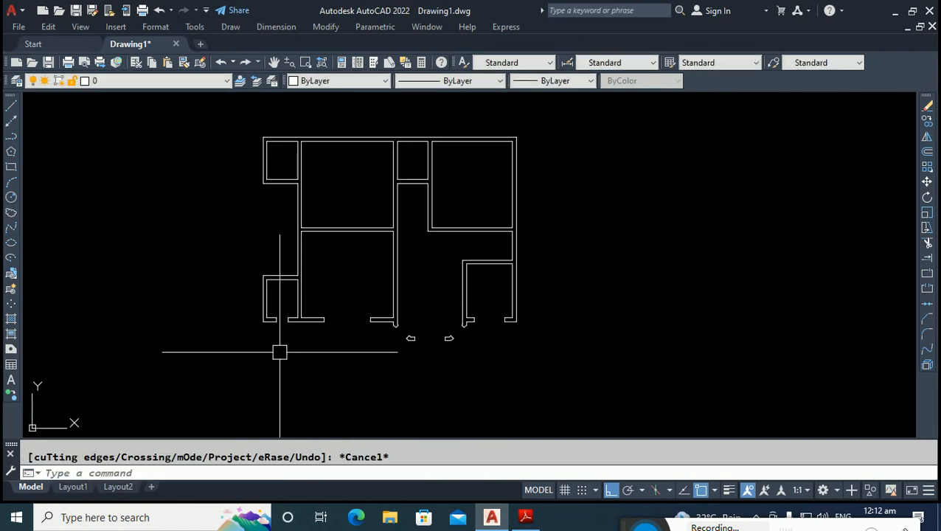
pyautogui.scroll(-2, 368, 317)
pyautogui.scroll(3, 332, 140)
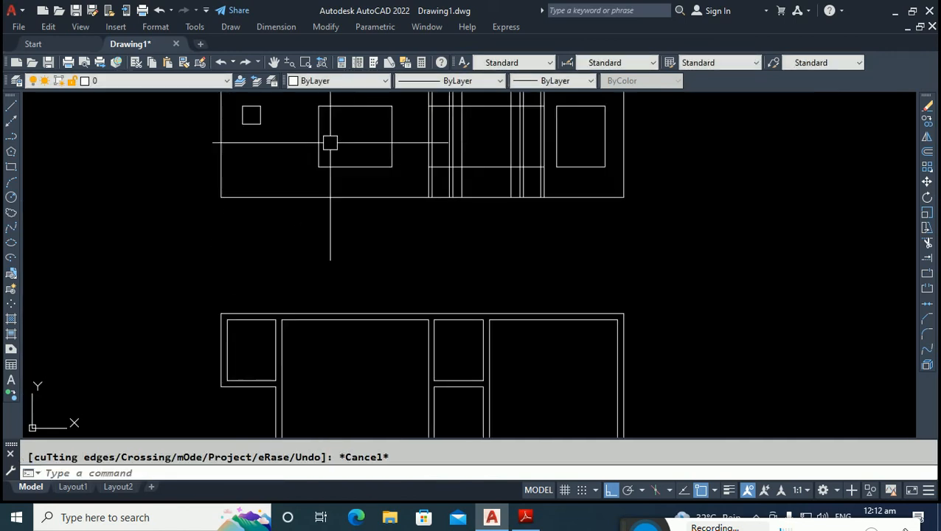
pyautogui.scroll(2, 286, 122)
pyautogui.moveTo(285, 124); pyautogui.dragTo(244, 194, button='middle')
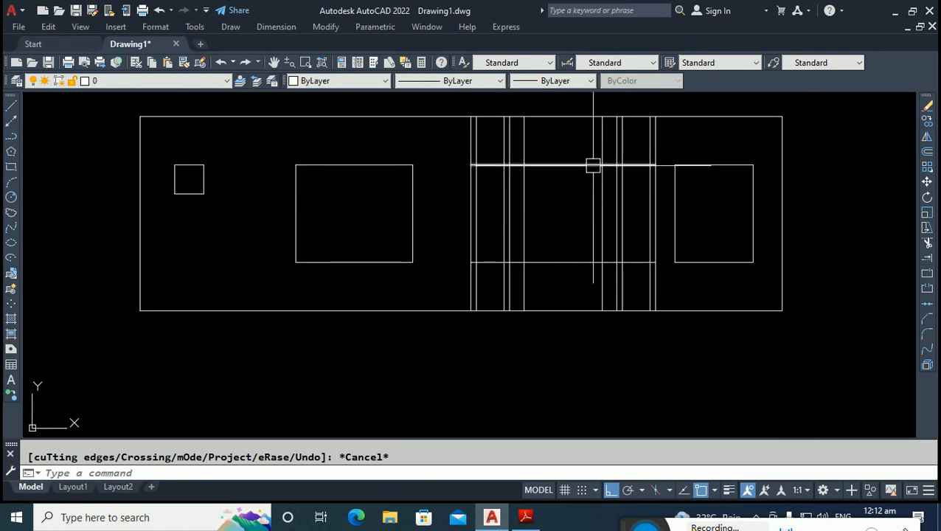
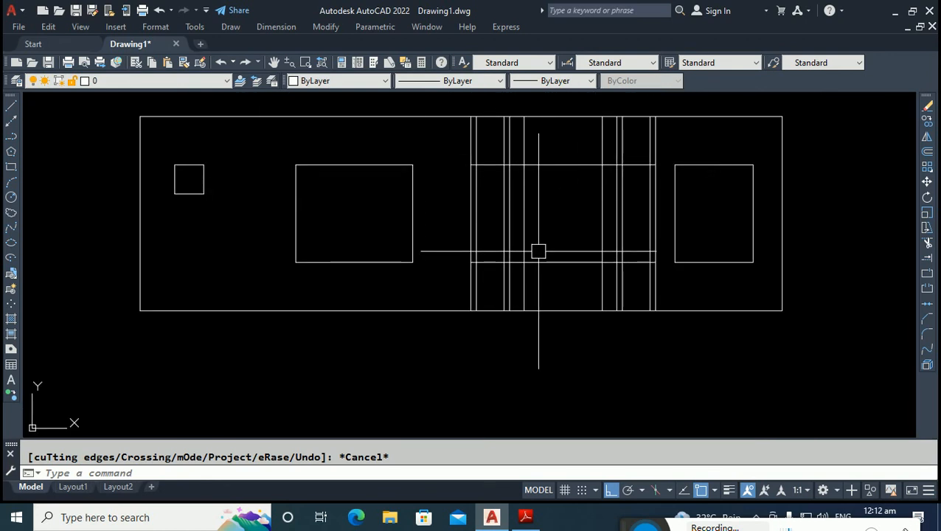
pyautogui.click(578, 164)
pyautogui.write('m')
pyautogui.press('Return')
pyautogui.click(547, 219)
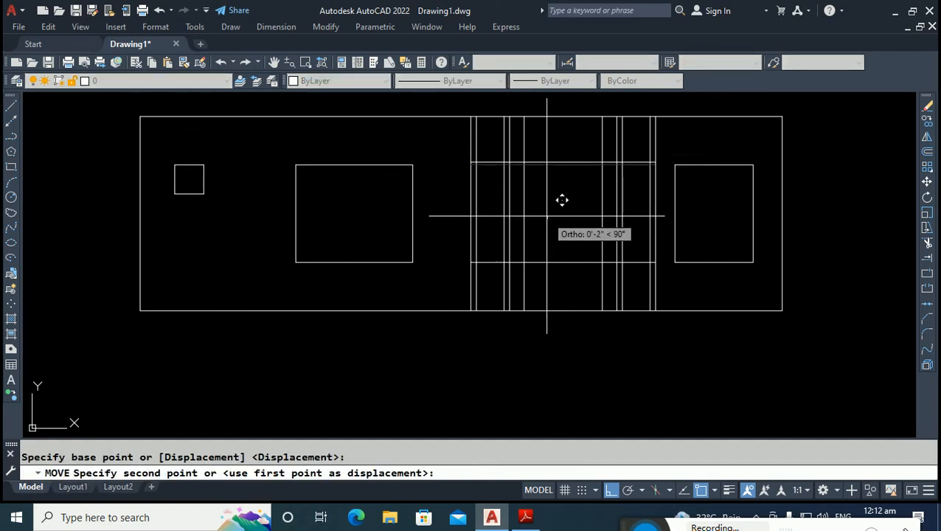
pyautogui.write('12')
pyautogui.press('Return')
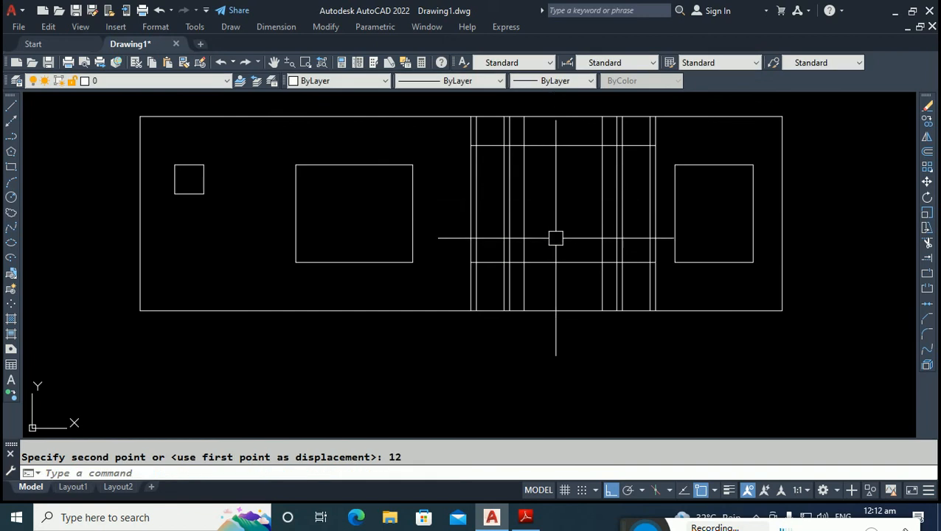
# Move the lower horizontal line across the central bay 12" downward.
pyautogui.press('Return')
pyautogui.click(561, 264)
pyautogui.press('Return')
pyautogui.click(570, 173)
pyautogui.write('1')
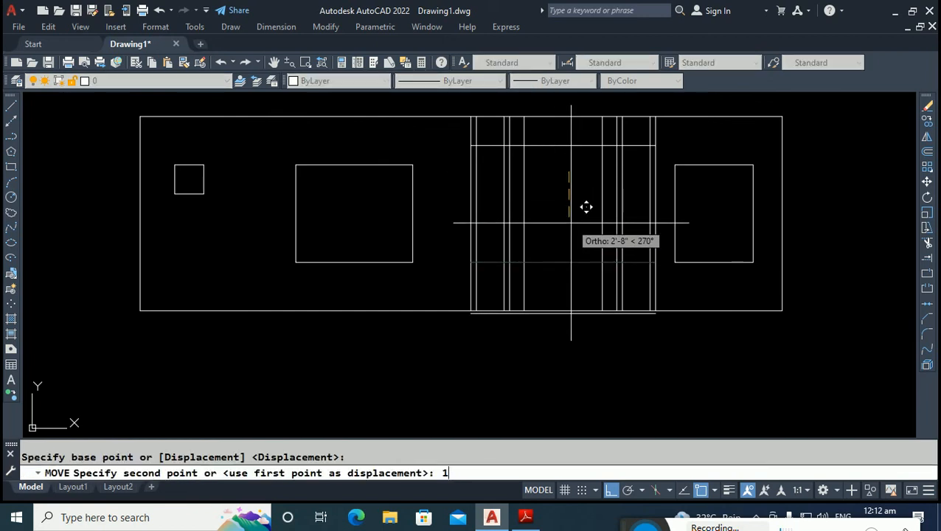
pyautogui.write('2')
pyautogui.press('Return')
pyautogui.press('Escape')
# Move the central bay's upper horizontal line another 6" upward.
pyautogui.click(550, 146)
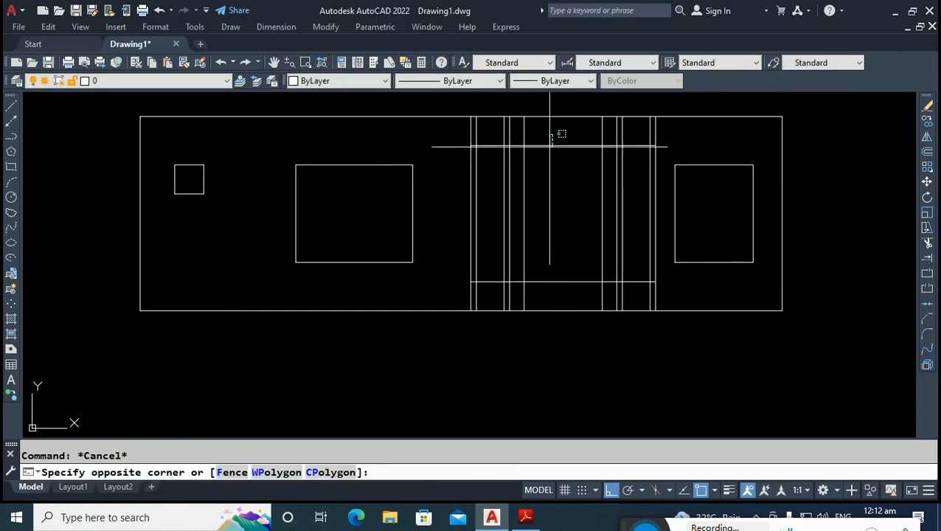
pyautogui.click(551, 141)
pyautogui.press('Return')
pyautogui.click(565, 159)
pyautogui.write('6')
pyautogui.press('Return')
# Move the central bay's lower horizontal line another 6" downward.
pyautogui.press('Return')
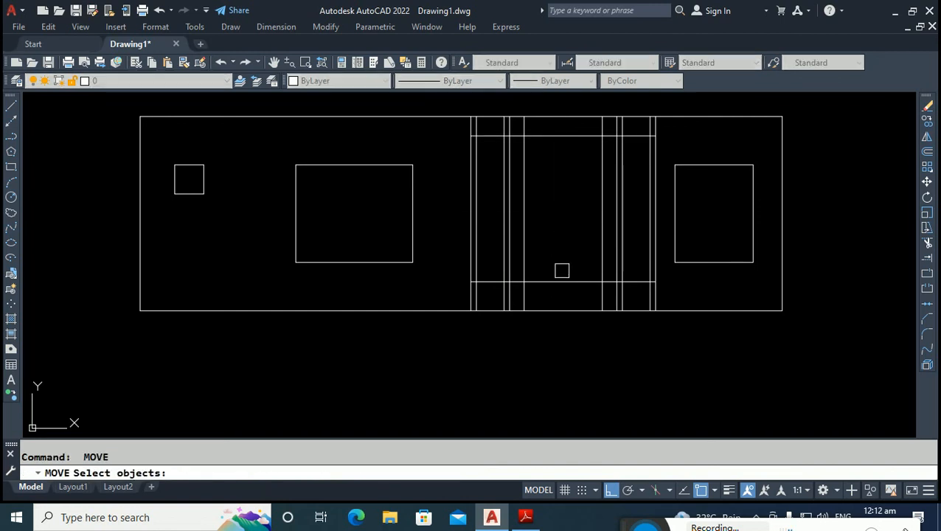
pyautogui.click(562, 271)
pyautogui.click(540, 301)
pyautogui.press('Return')
pyautogui.click(566, 224)
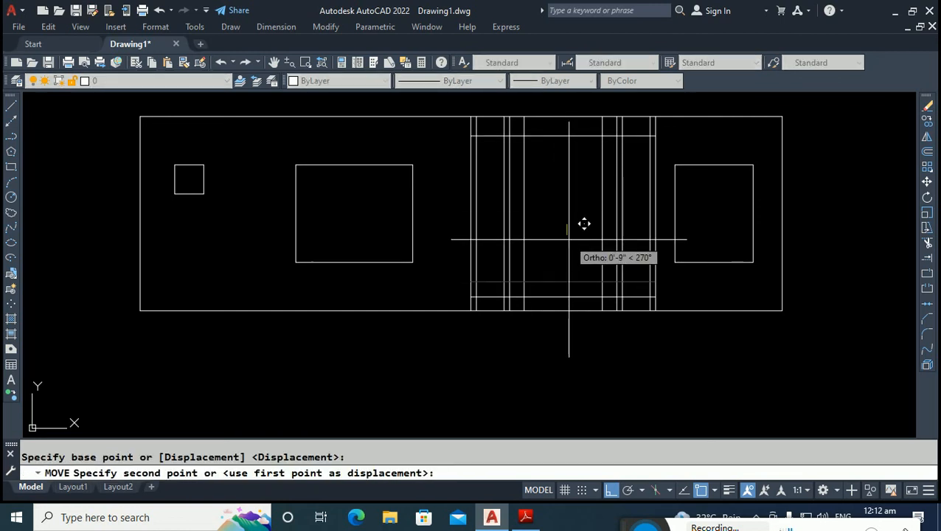
pyautogui.write('6')
pyautogui.press('Return')
pyautogui.press('Escape')
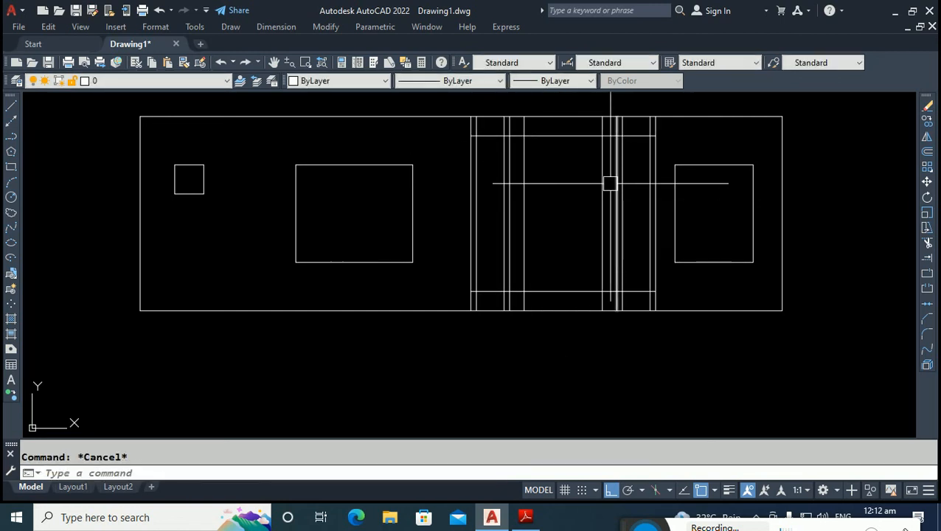
# Trim the lines above and between the three central bay windows to form their heads, keeping the bay's edge lines full height.
pyautogui.write('tr')
pyautogui.press('Return')
pyautogui.scroll(5, 472, 126)
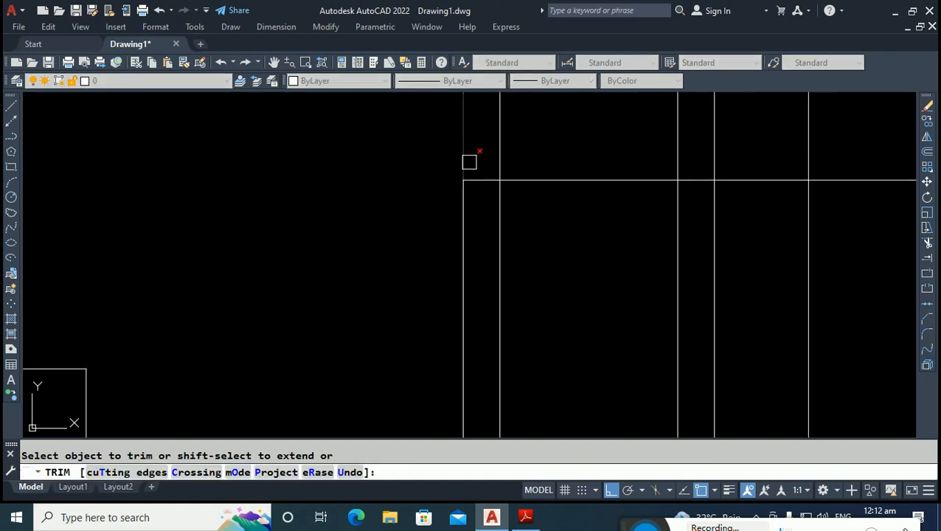
pyautogui.click(476, 168)
pyautogui.press('Return')
pyautogui.scroll(-2, 468, 178)
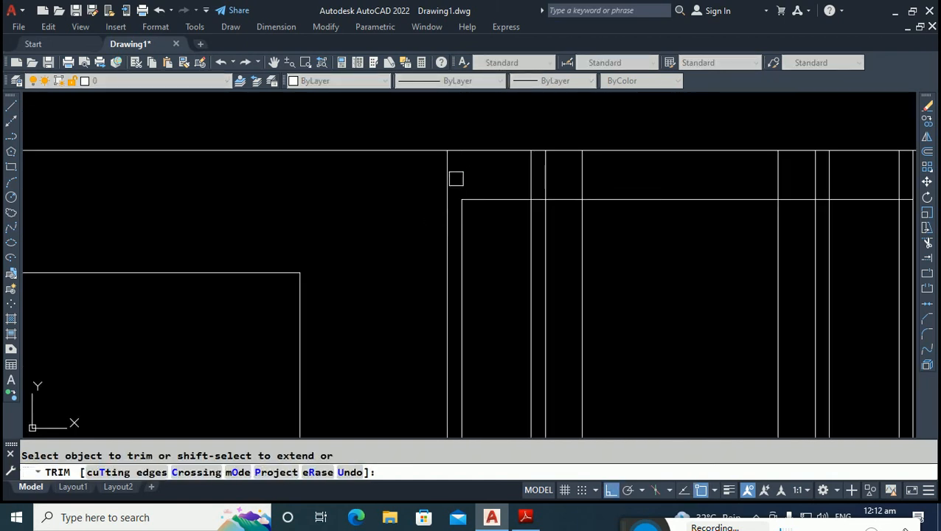
pyautogui.scroll(4, 535, 188)
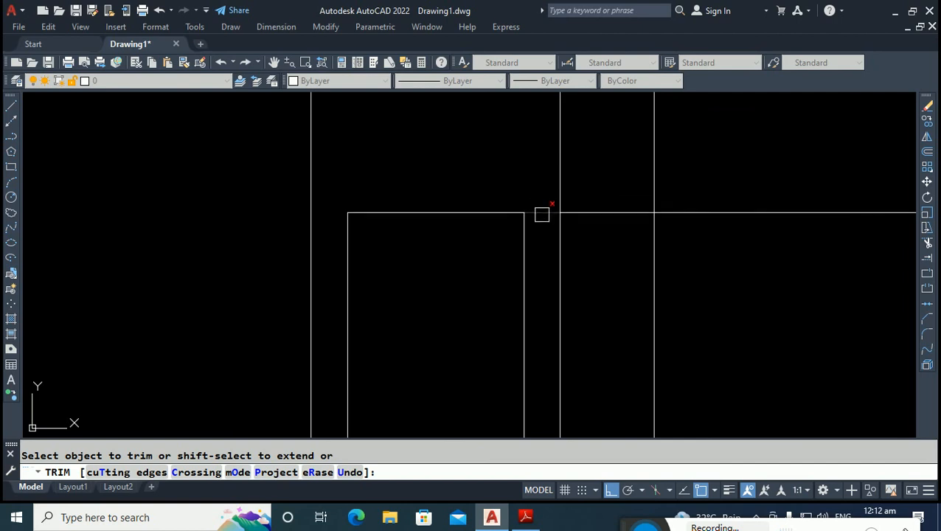
pyautogui.scroll(-6, 542, 214)
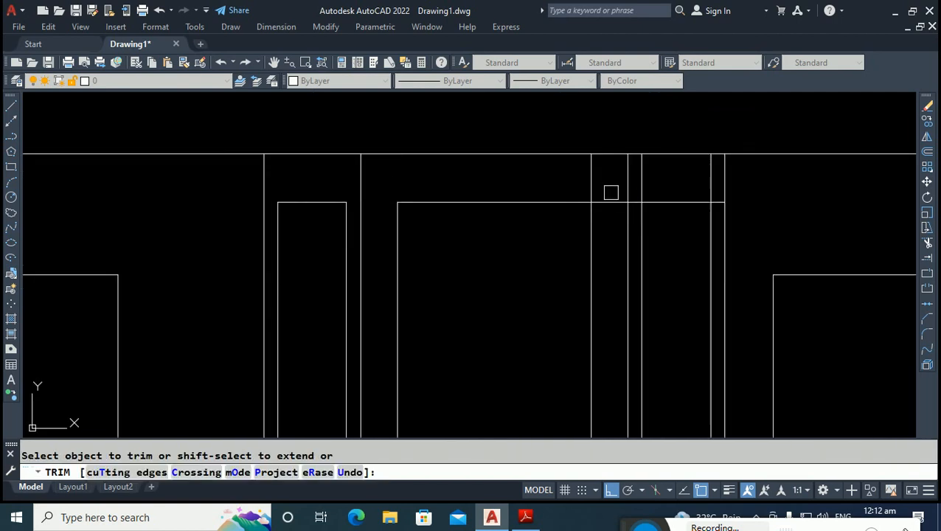
pyautogui.moveTo(607, 205)
pyautogui.mouseDown(button='middle')
pyautogui.moveTo(629, 216)
pyautogui.moveTo(347, 205)
pyautogui.mouseUp(button='middle')
pyautogui.scroll(4, 360, 191)
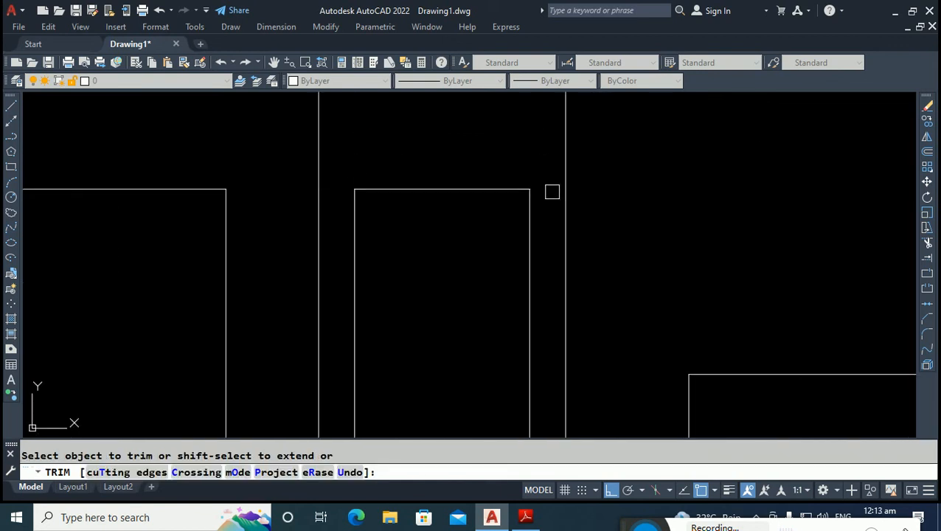
# Trim the excess lines below the left narrow bay window and between it and the wide window to form the sill corners.
pyautogui.scroll(-2, 486, 190)
pyautogui.moveTo(404, 319); pyautogui.dragTo(410, 222, button='middle')
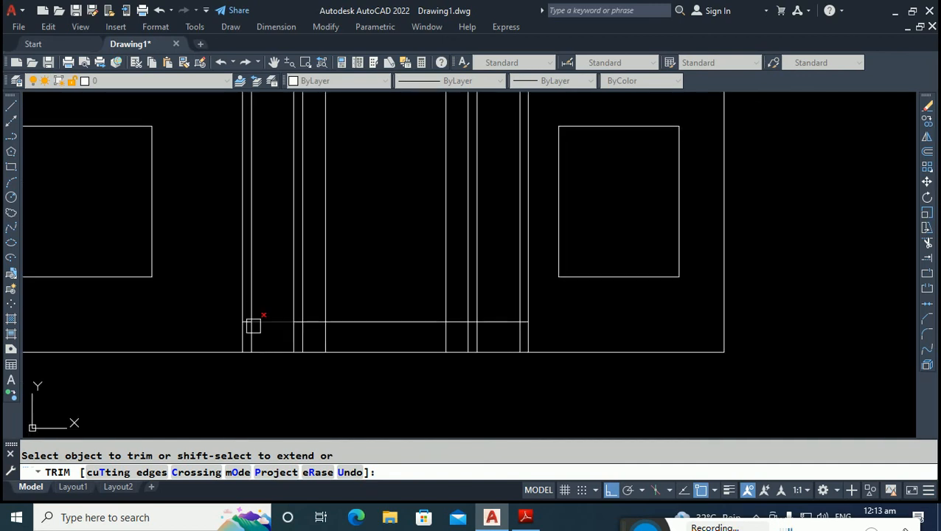
pyautogui.scroll(5, 253, 325)
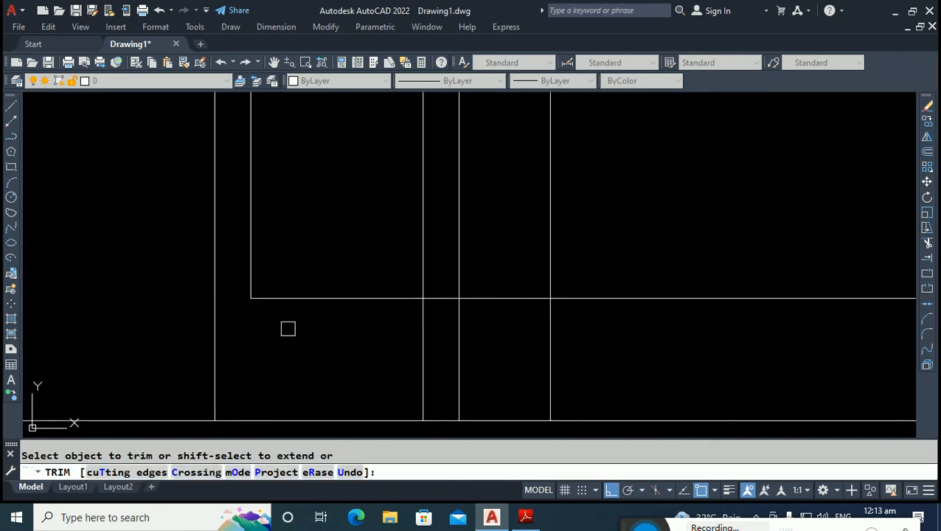
pyautogui.moveTo(439, 303)
pyautogui.mouseDown()
pyautogui.moveTo(447, 287)
pyautogui.moveTo(448, 316)
pyautogui.mouseUp()
pyautogui.click(555, 331)
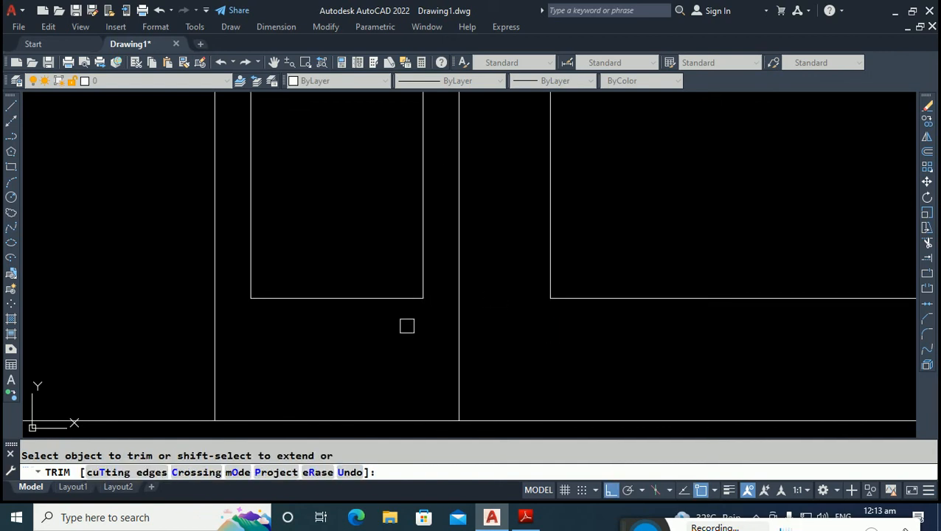
# Trim the remaining lines below the wide and right narrow bay windows, keeping the bay's edge lines down to the ground line.
pyautogui.scroll(-6, 319, 324)
pyautogui.scroll(2, 492, 329)
pyautogui.click(502, 339)
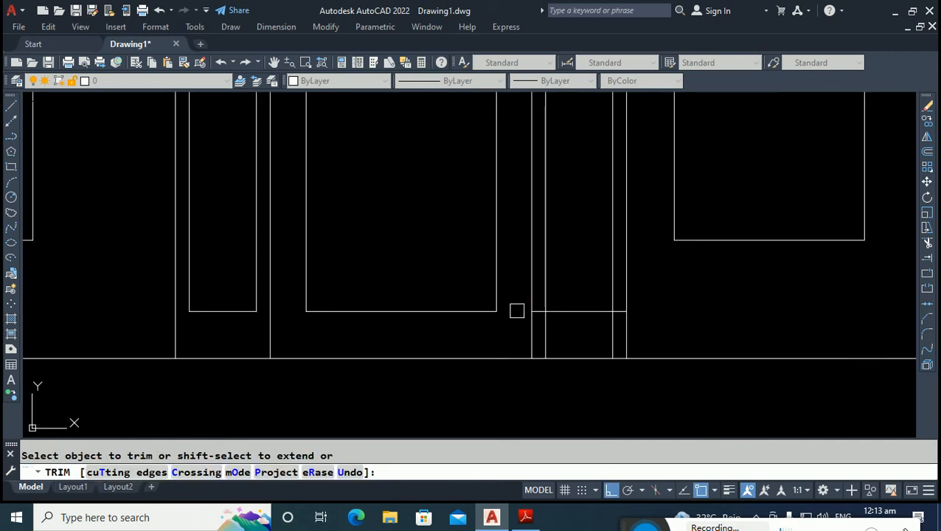
pyautogui.scroll(2, 535, 323)
pyautogui.scroll(2, 539, 308)
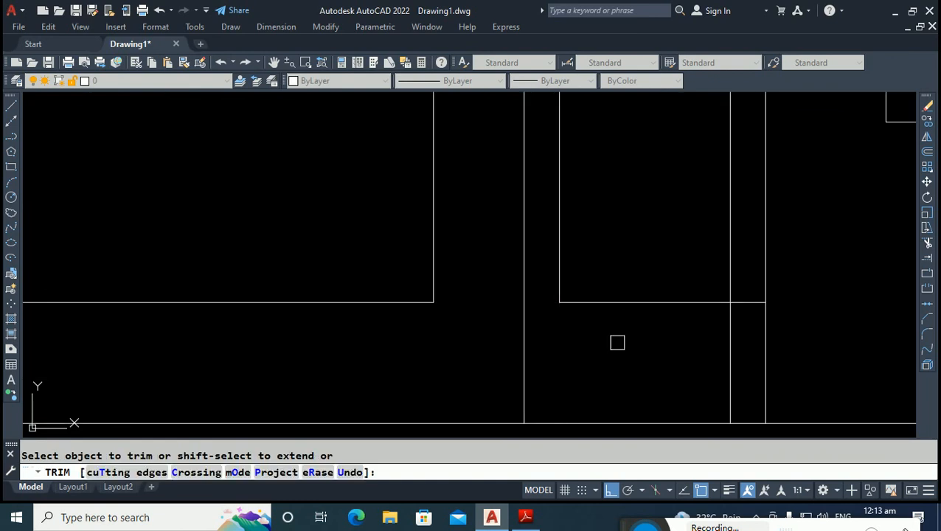
pyautogui.scroll(-6, 546, 281)
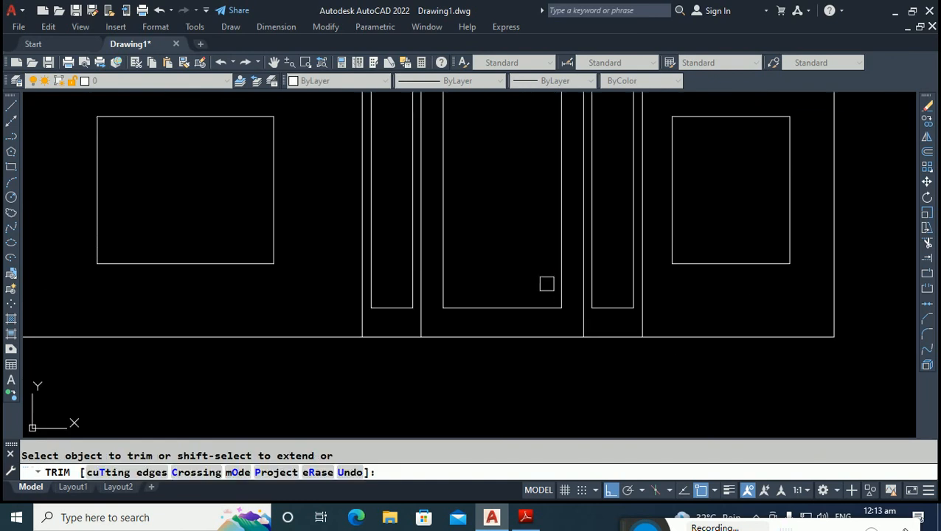
pyautogui.scroll(2, 668, 203)
pyautogui.press('Escape')
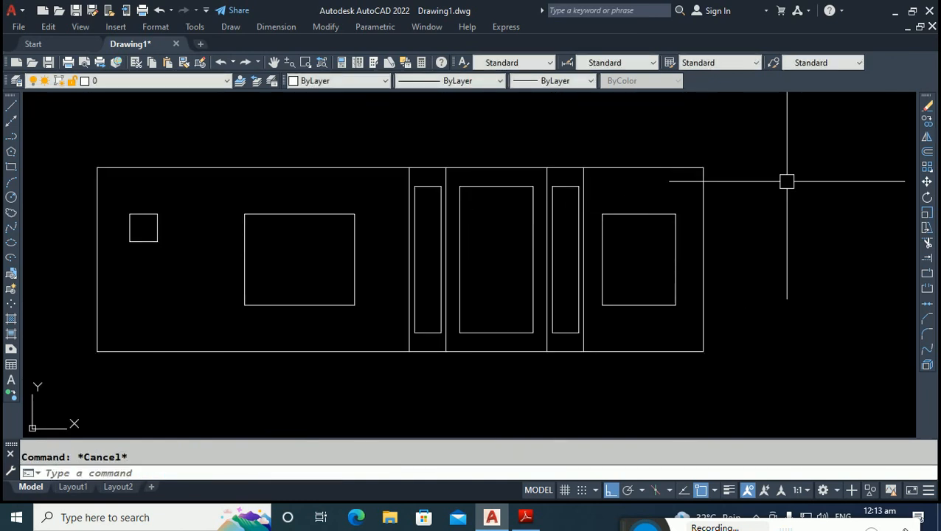
# Join the lines of each window opening in the elevation into closed polylines.
pyautogui.write('j')
pyautogui.press('Return')
pyautogui.click(792, 177)
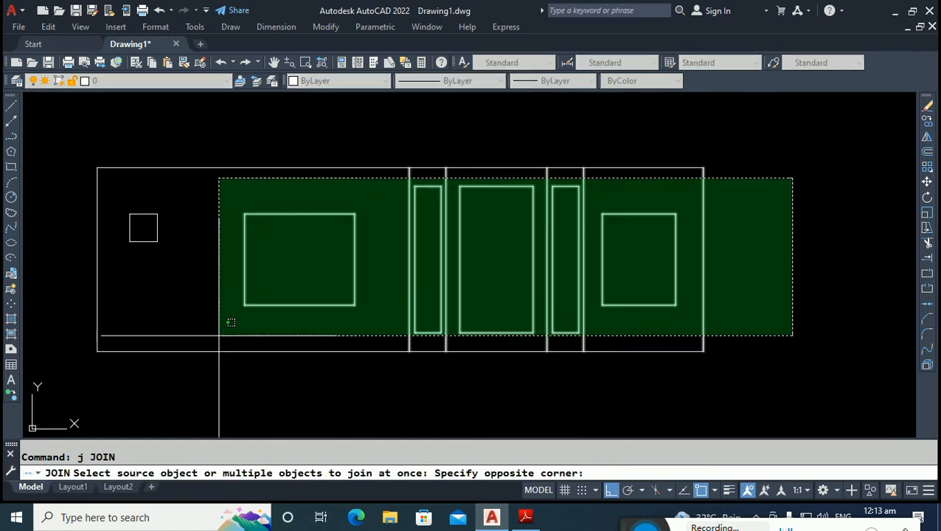
pyautogui.click(124, 318)
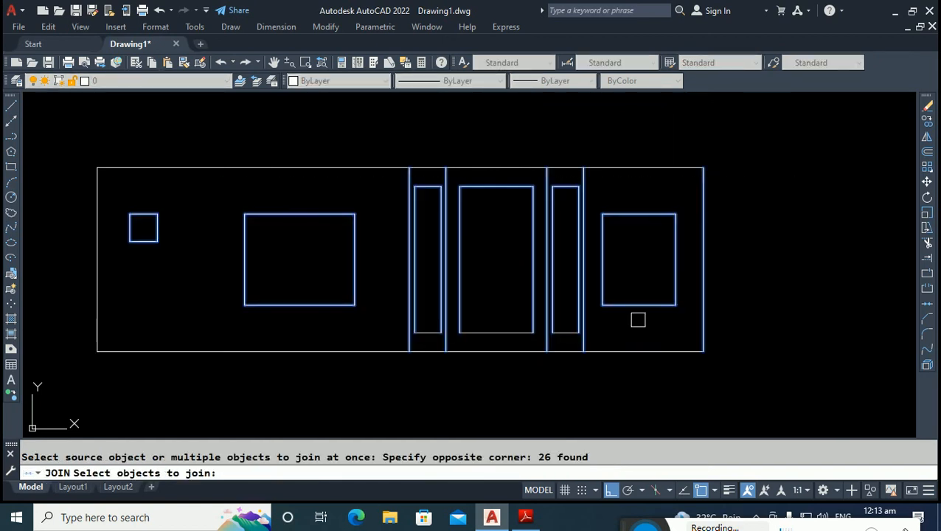
pyautogui.click(618, 335)
pyautogui.click(397, 282)
pyautogui.press('Escape')
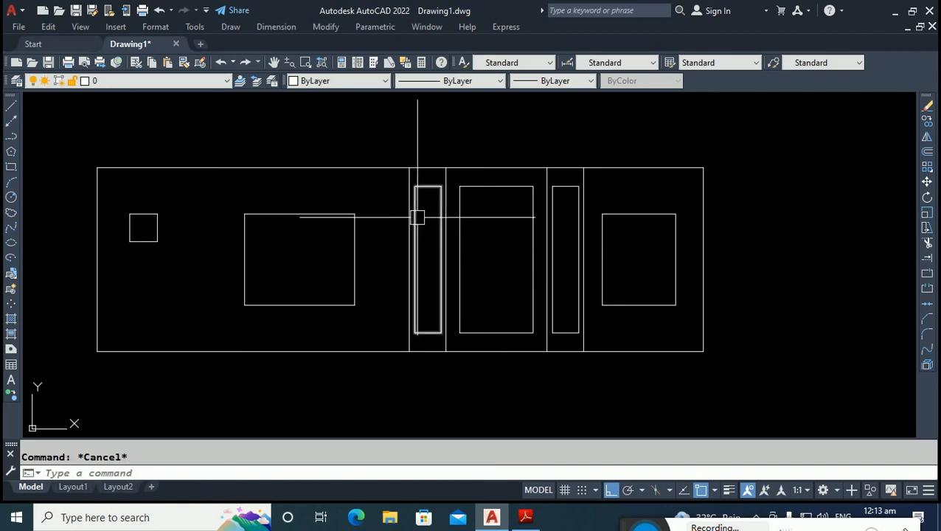
pyautogui.click(417, 217)
pyautogui.press('Escape')
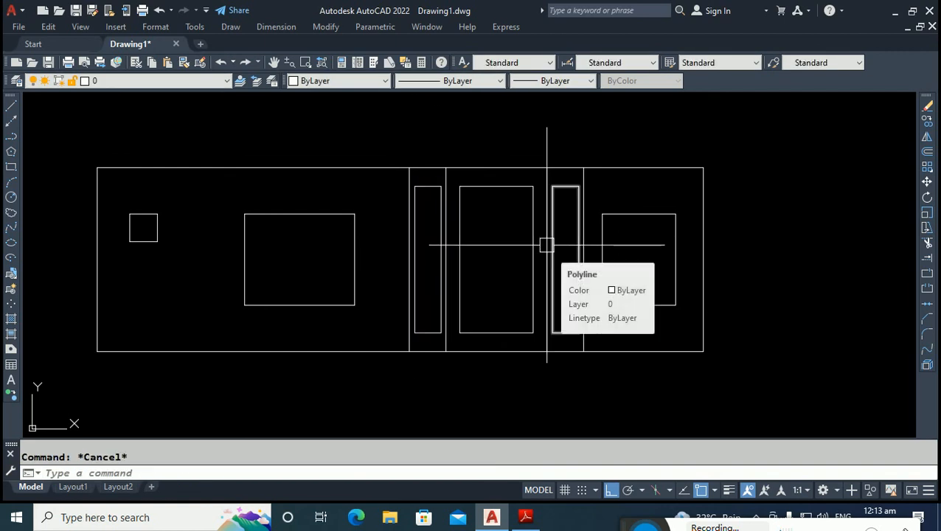
# Stretch the top outer corner of the bay's left narrow window straight upward so its head slopes.
pyautogui.scroll(-4, 453, 224)
pyautogui.moveTo(452, 285); pyautogui.dragTo(427, 96, button='middle')
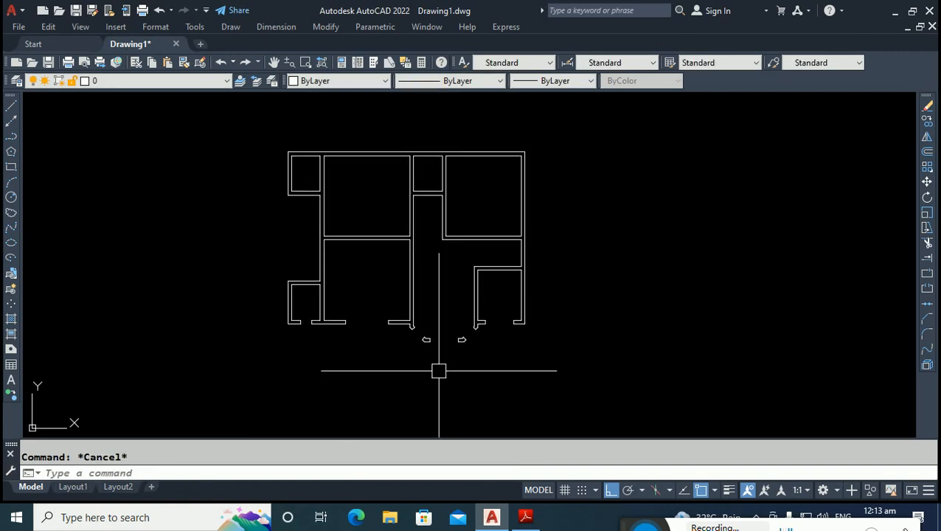
pyautogui.scroll(-3, 409, 361)
pyautogui.scroll(6, 394, 238)
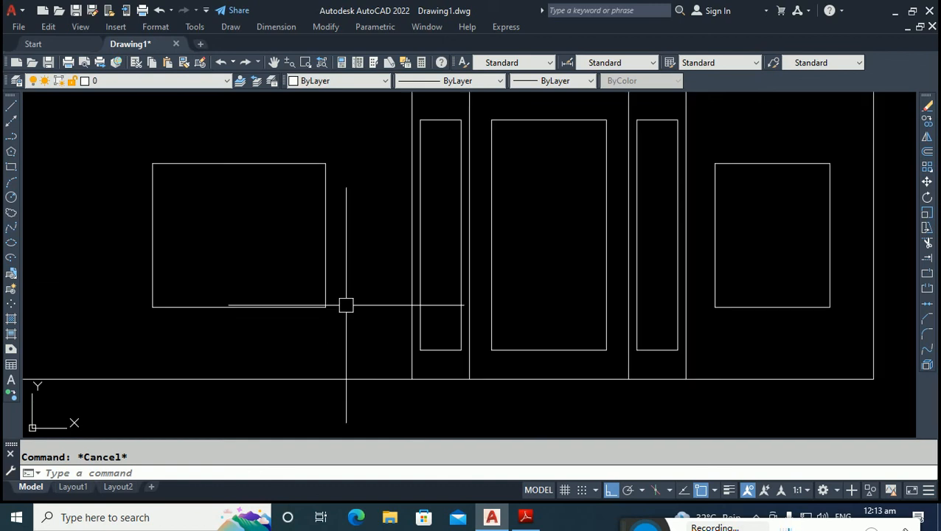
pyautogui.scroll(2, 273, 356)
pyautogui.moveTo(428, 189); pyautogui.dragTo(294, 286, button='middle')
pyautogui.click(280, 334)
pyautogui.scroll(-6, 297, 258)
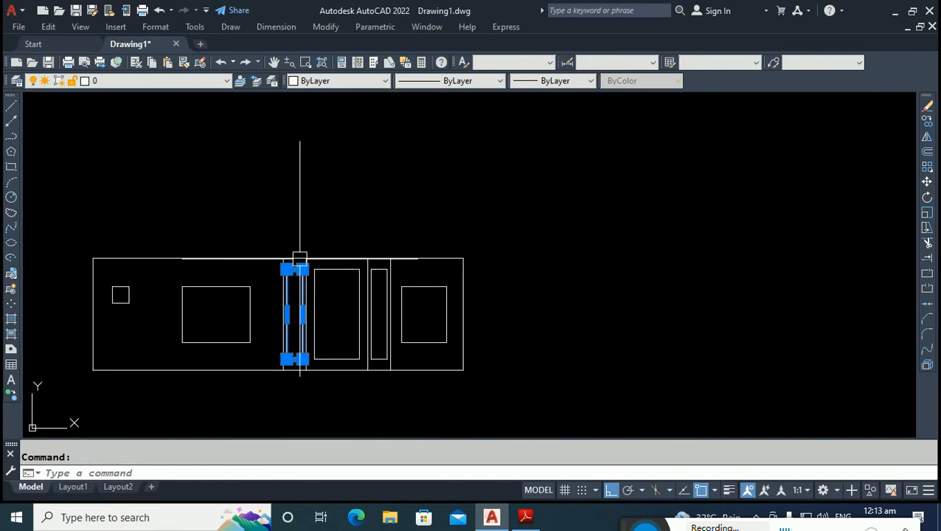
pyautogui.scroll(4, 288, 354)
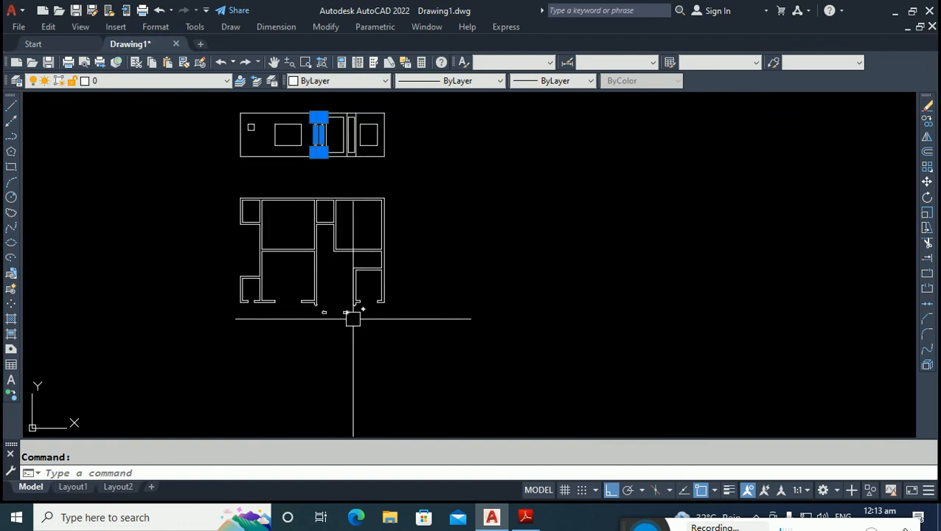
pyautogui.scroll(-2, 352, 315)
pyautogui.scroll(10, 327, 256)
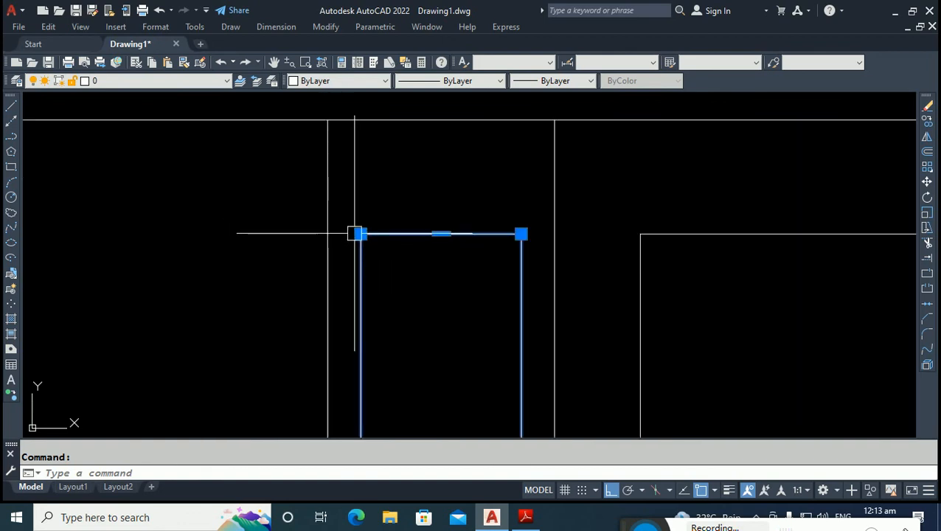
pyautogui.click(361, 234)
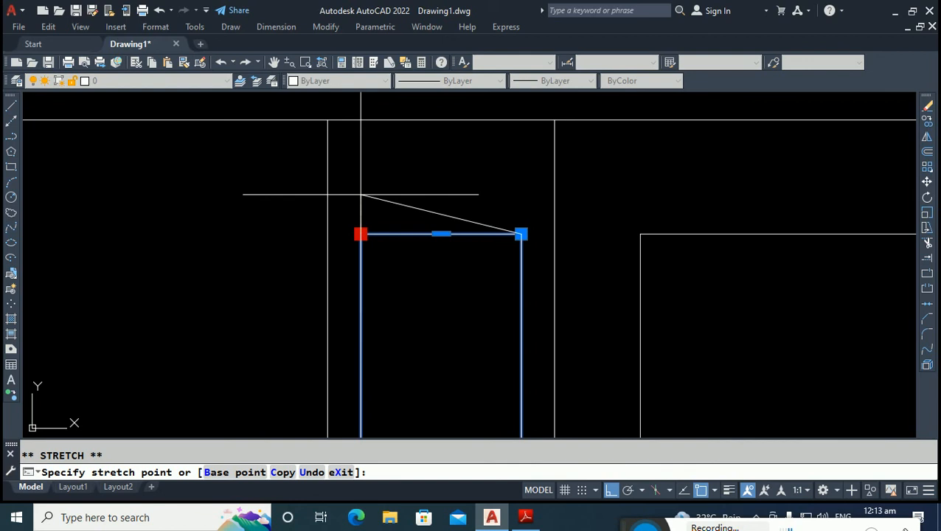
pyautogui.click(361, 194)
pyautogui.scroll(-4, 361, 191)
pyautogui.press('Escape')
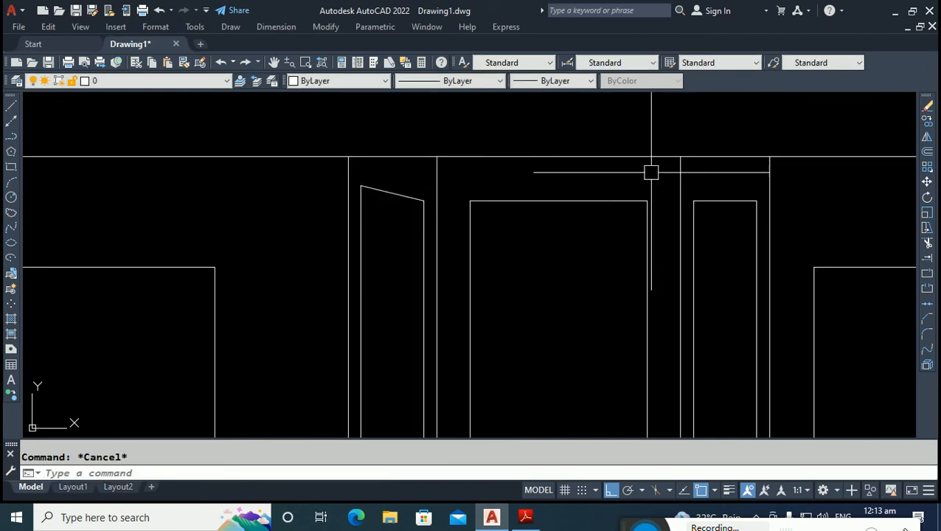
# Stretch the top outer corner of the bay's right narrow window 4" straight upward.
pyautogui.click(723, 201)
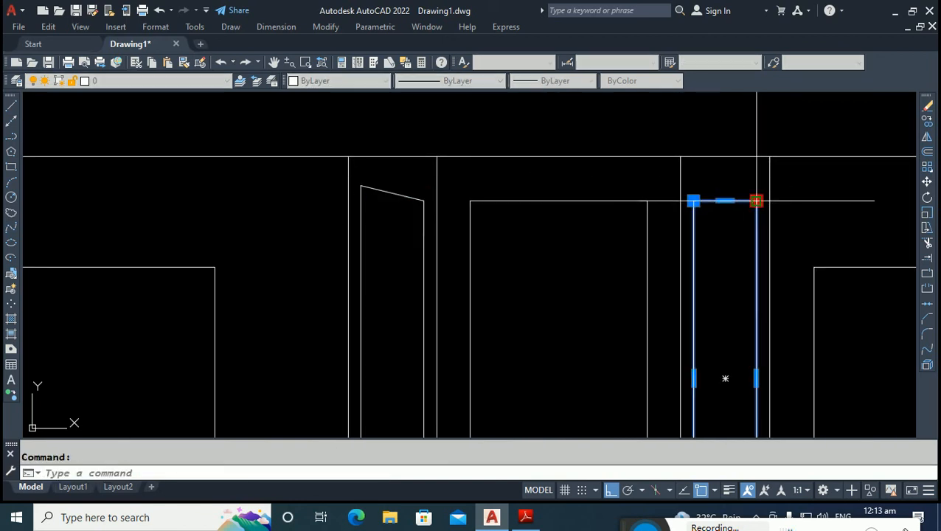
pyautogui.click(756, 200)
pyautogui.write('4')
pyautogui.press('Return')
pyautogui.press('Escape')
# Stretch the bottom outer corner of the bay's right narrow window 4" straight upward.
pyautogui.scroll(-6, 775, 157)
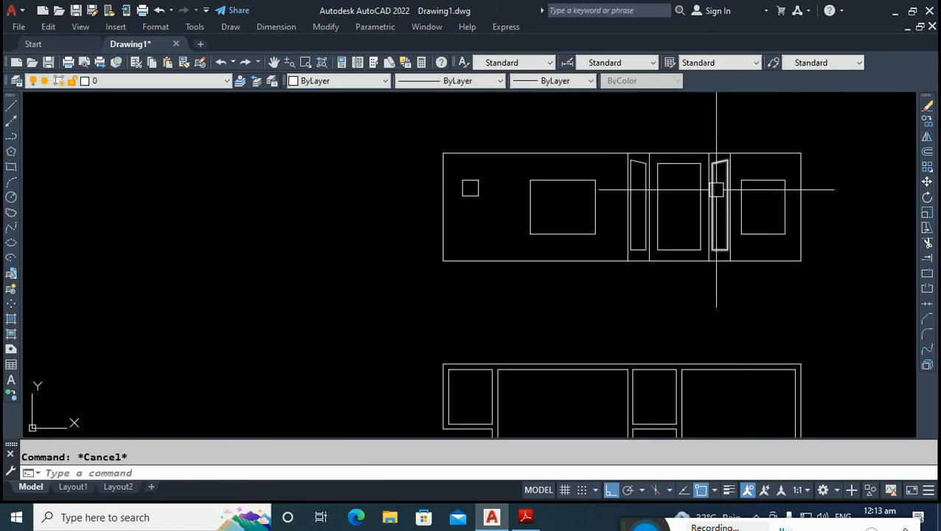
pyautogui.scroll(4, 719, 222)
pyautogui.click(733, 279)
pyautogui.click(733, 284)
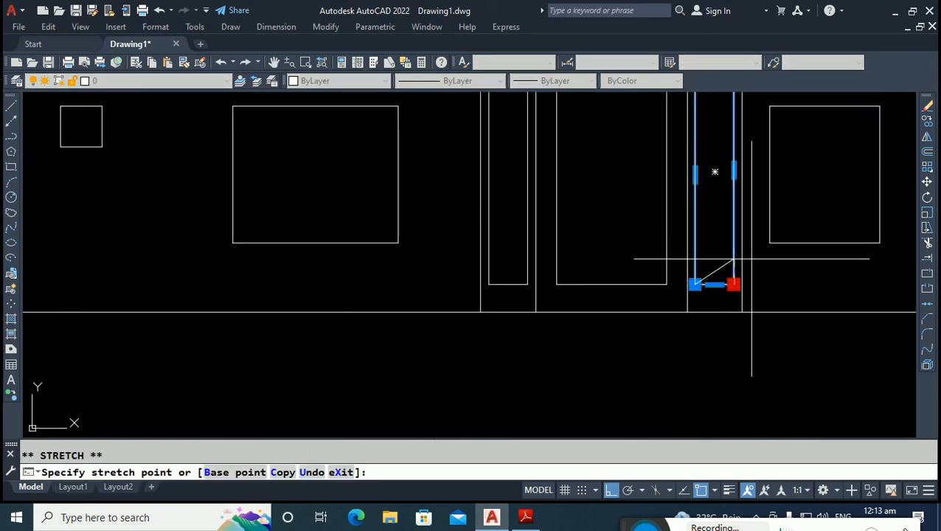
pyautogui.press('Return')
pyautogui.press('Escape')
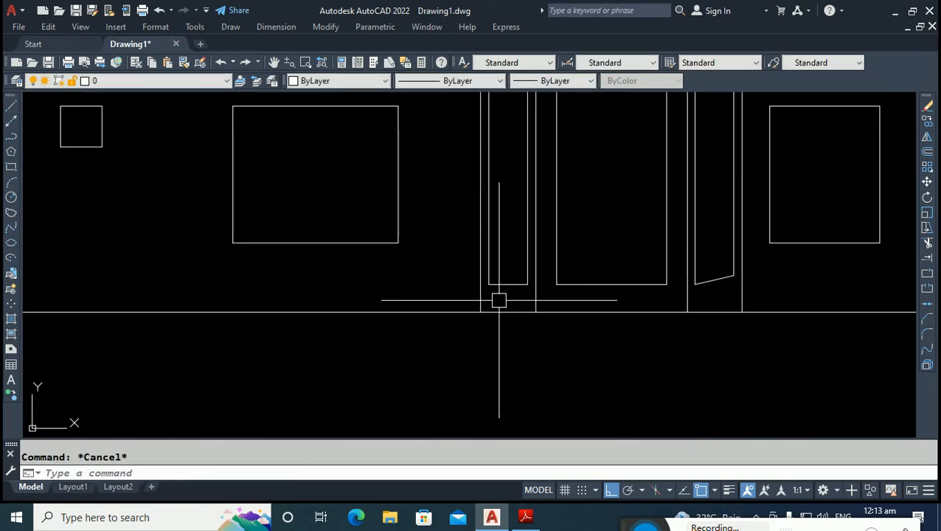
# Stretch the bottom outer corner of the bay's left narrow window 4" straight upward.
pyautogui.click(499, 284)
pyautogui.click(488, 284)
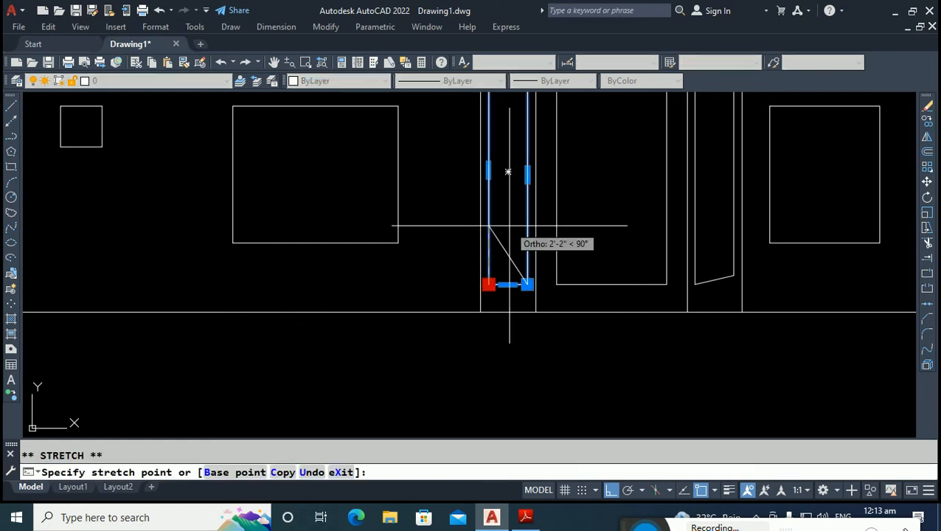
pyautogui.write('4')
pyautogui.press('Return')
pyautogui.press('Escape')
pyautogui.scroll(-4, 412, 295)
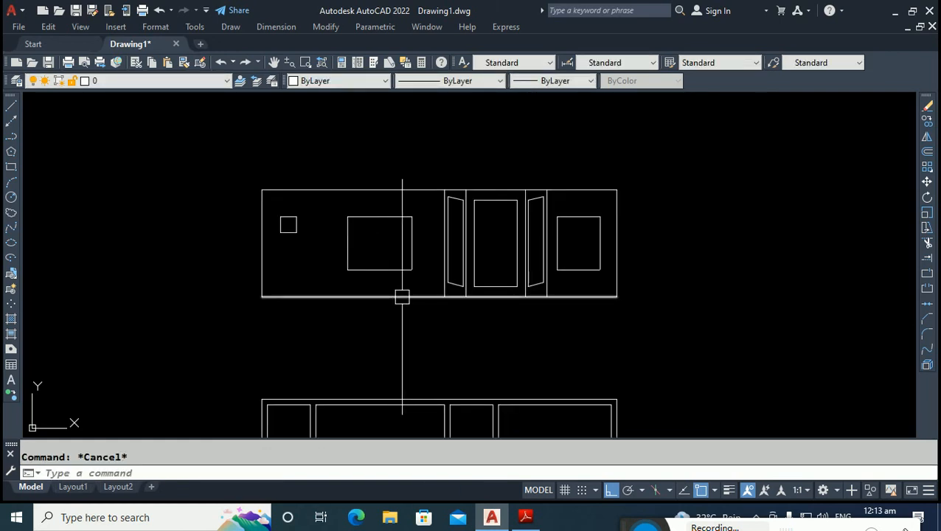
pyautogui.moveTo(402, 297); pyautogui.dragTo(367, 297, button='middle')
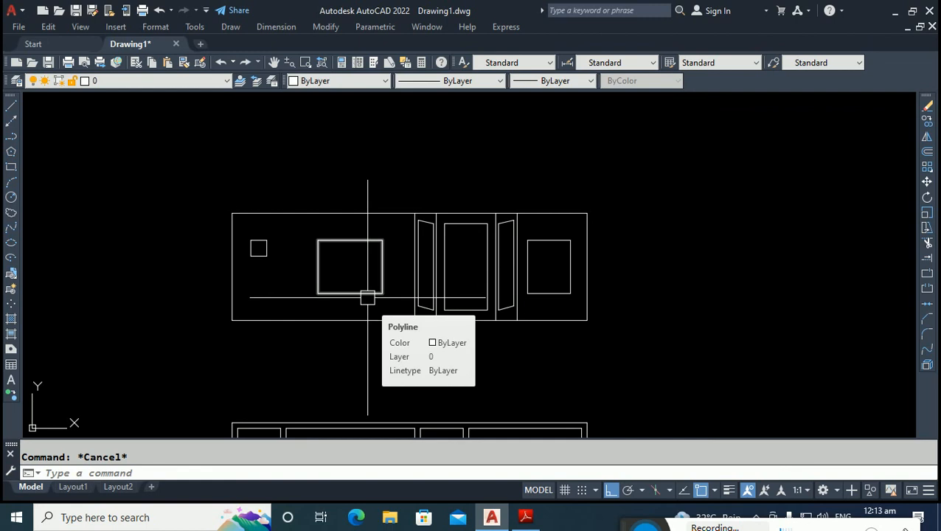
# Offset the wide window rectangle and the small square opening inward by 2 inches.
pyautogui.scroll(2, 324, 265)
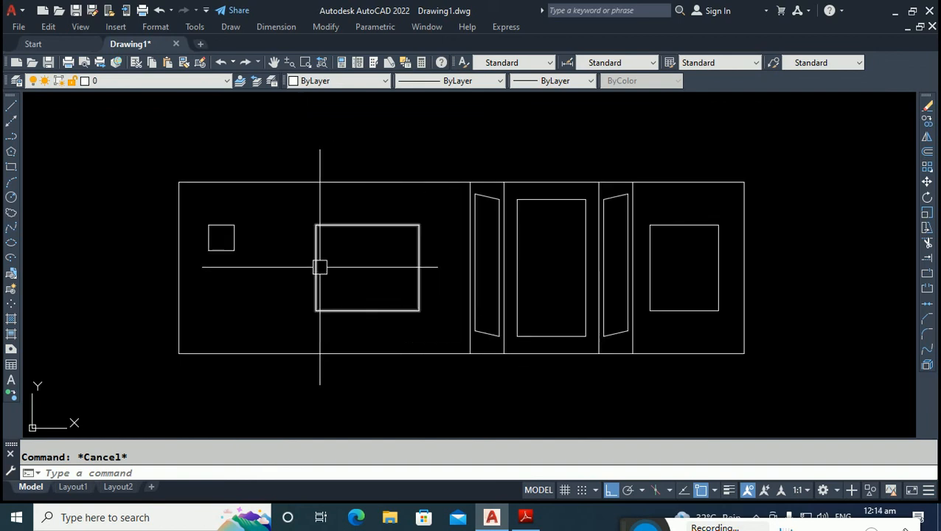
pyautogui.write('o')
pyautogui.press('Return')
pyautogui.write('2')
pyautogui.press('Return')
pyautogui.click(367, 226)
pyautogui.click(369, 267)
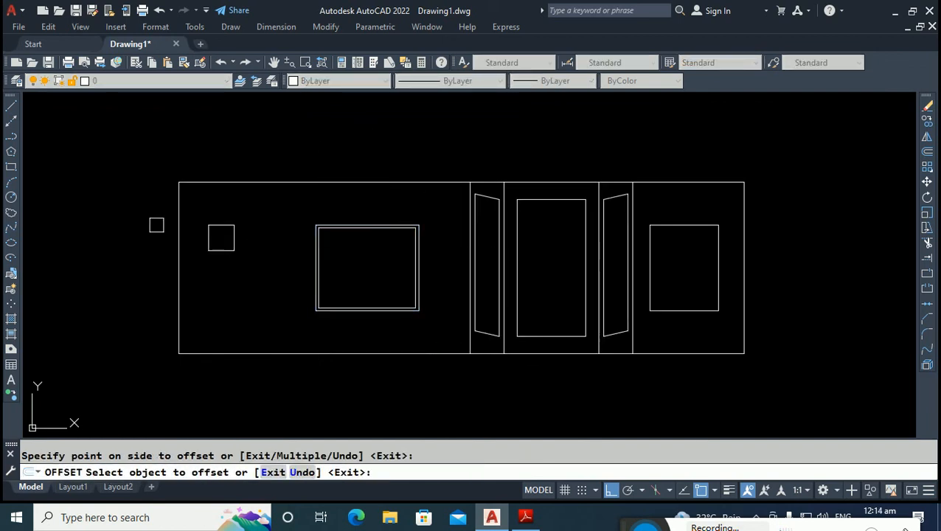
pyautogui.click(226, 228)
pyautogui.scroll(4, 225, 236)
pyautogui.click(221, 238)
pyautogui.scroll(-6, 233, 255)
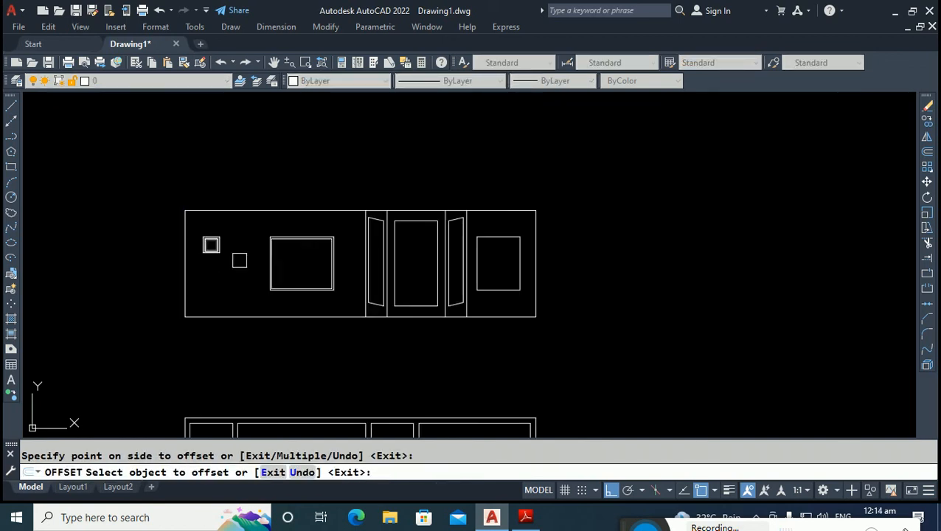
# Offset the tall central panel, both slanted side panels and the window on the opposite end inward by the same 2 inches.
pyautogui.scroll(2, 424, 234)
pyautogui.click(432, 212)
pyautogui.click(429, 220)
pyautogui.scroll(2, 453, 211)
pyautogui.click(465, 211)
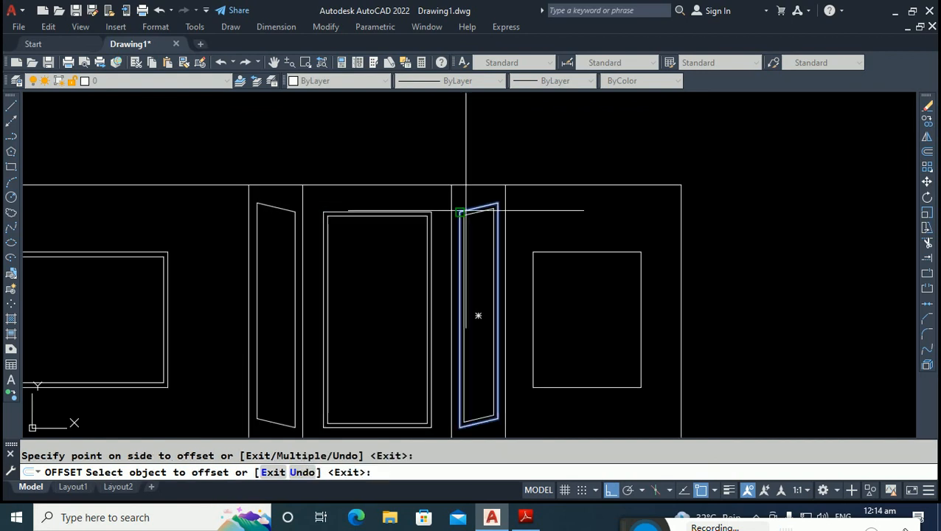
pyautogui.click(469, 221)
pyautogui.click(258, 247)
pyautogui.click(271, 266)
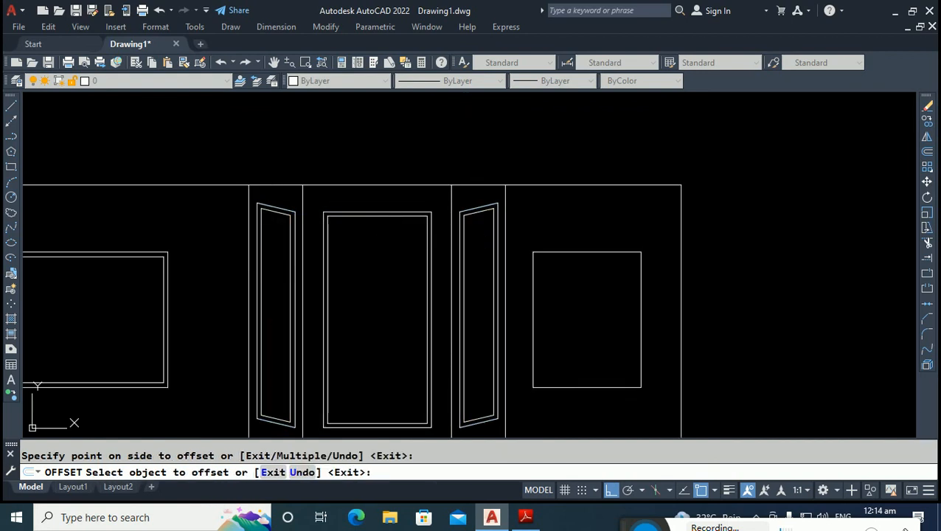
pyautogui.click(588, 252)
pyautogui.click(588, 320)
pyautogui.press('Escape')
# Draw a vertical centre line between the top and bottom midpoints of the rightmost window's inner frame.
pyautogui.write('l')
pyautogui.press('Return')
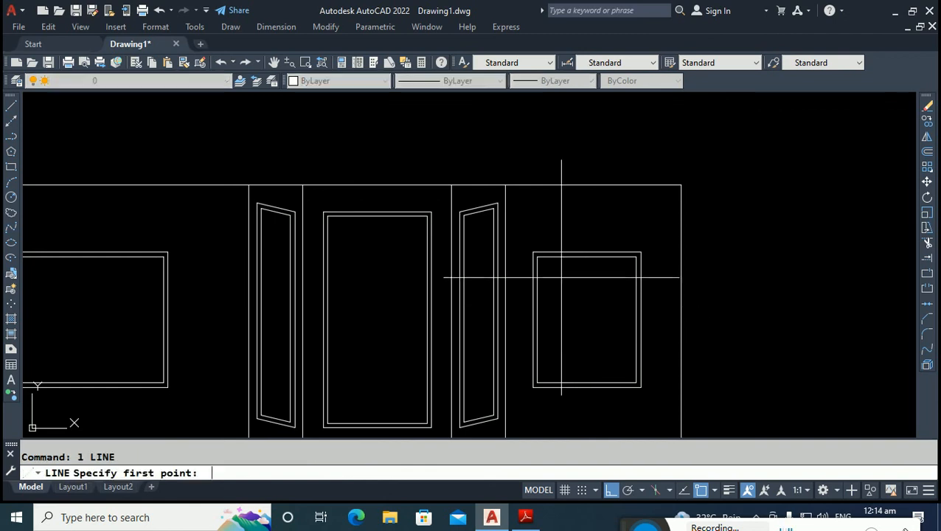
pyautogui.click(586, 257)
pyautogui.click(586, 382)
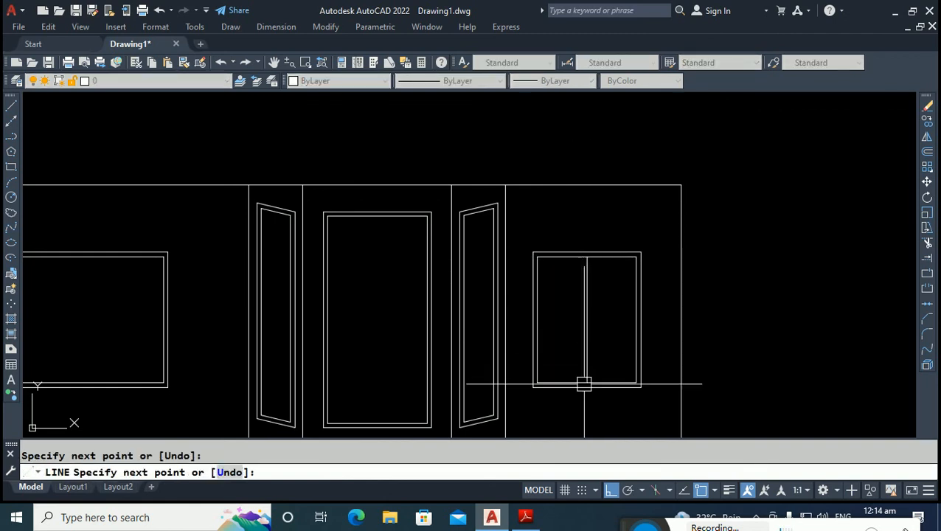
pyautogui.press('Escape')
# Offset the rightmost window's vertical centre line 1 inch to both sides.
pyautogui.press('Return')
pyautogui.write('1')
pyautogui.press('Return')
pyautogui.scroll(2, 586, 282)
pyautogui.click(586, 282)
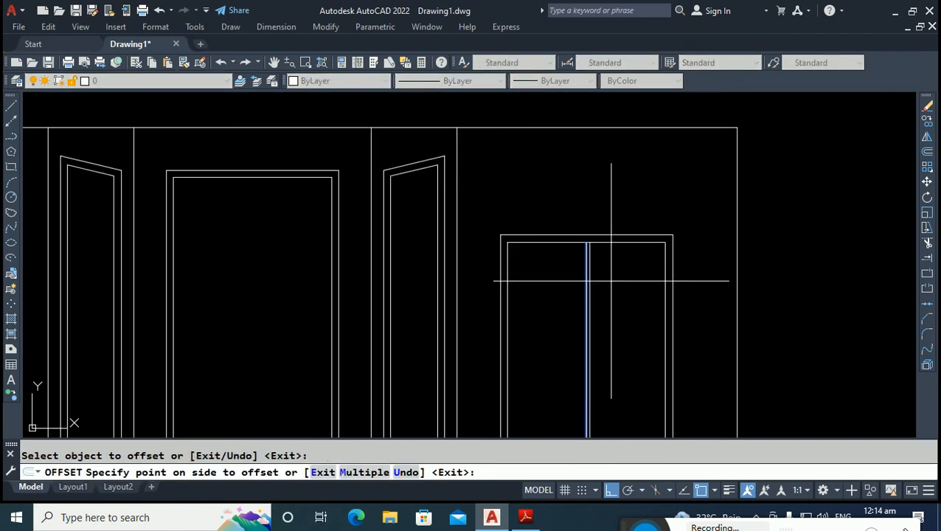
pyautogui.click(611, 281)
pyautogui.scroll(4, 587, 282)
pyautogui.click(585, 286)
pyautogui.press('Escape')
# Erase the original centre line between the two offset mullion lines.
pyautogui.scroll(2, 586, 233)
pyautogui.click(586, 230)
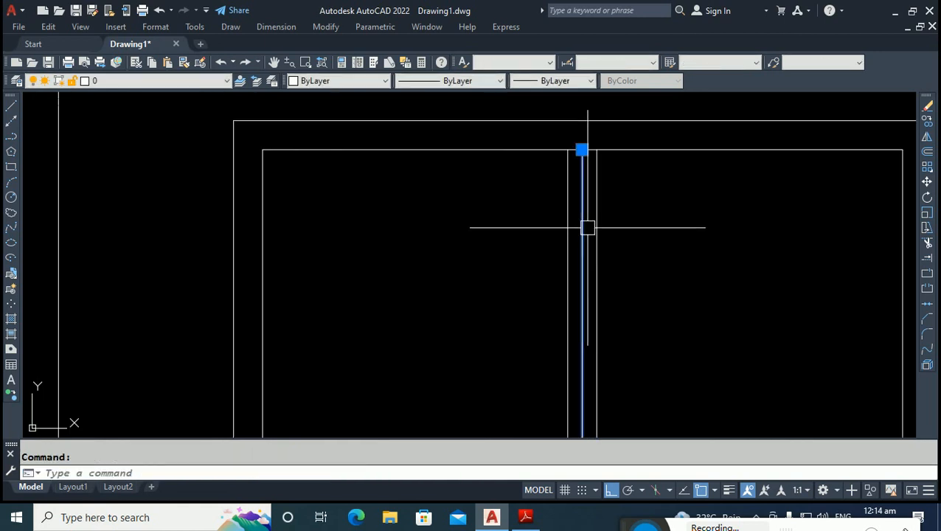
pyautogui.press('Delete')
pyautogui.write('c')
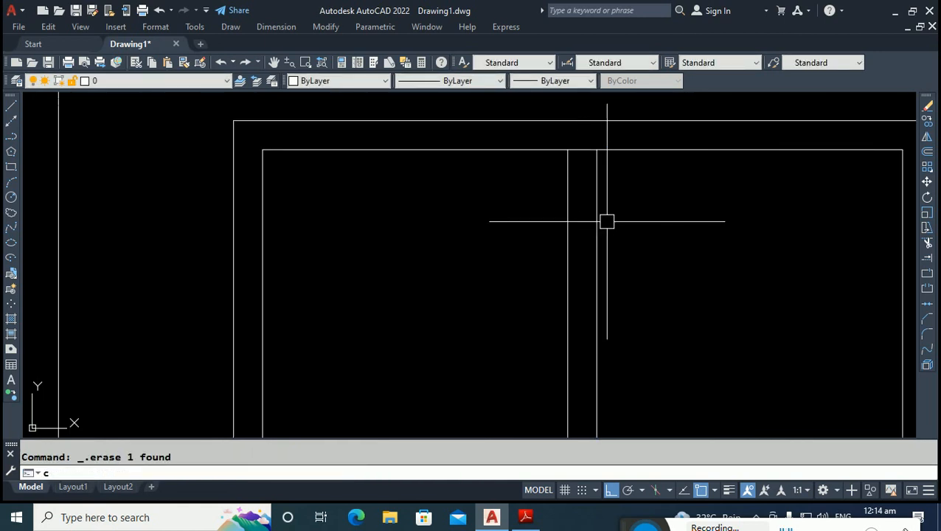
pyautogui.write('p')
pyautogui.press('Return')
pyautogui.click(611, 204)
pyautogui.click(513, 248)
pyautogui.press('Return')
pyautogui.click(567, 150)
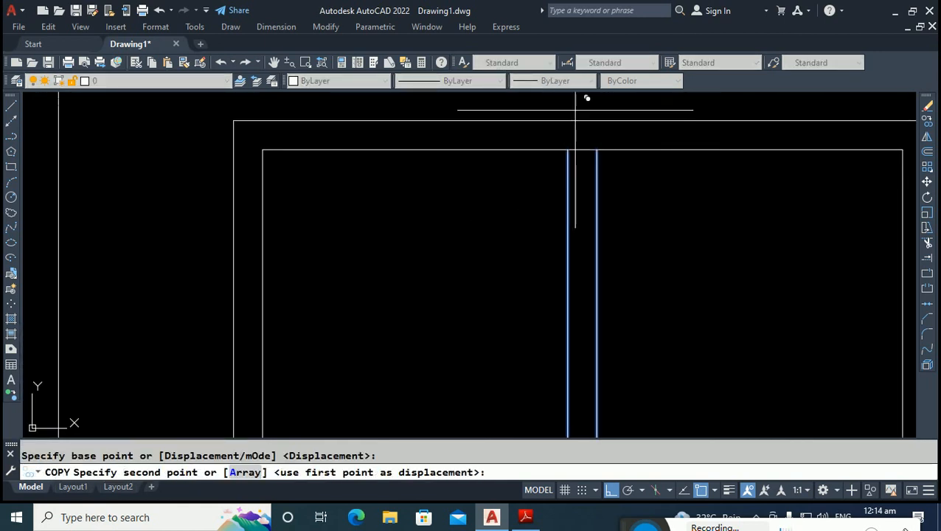
pyautogui.press('Escape')
# Try to copy the two mullion lines from the rightmost window into the wide window, and undo the placed copy.
pyautogui.press('Return')
pyautogui.click(601, 174)
pyautogui.click(527, 200)
pyautogui.click(582, 182)
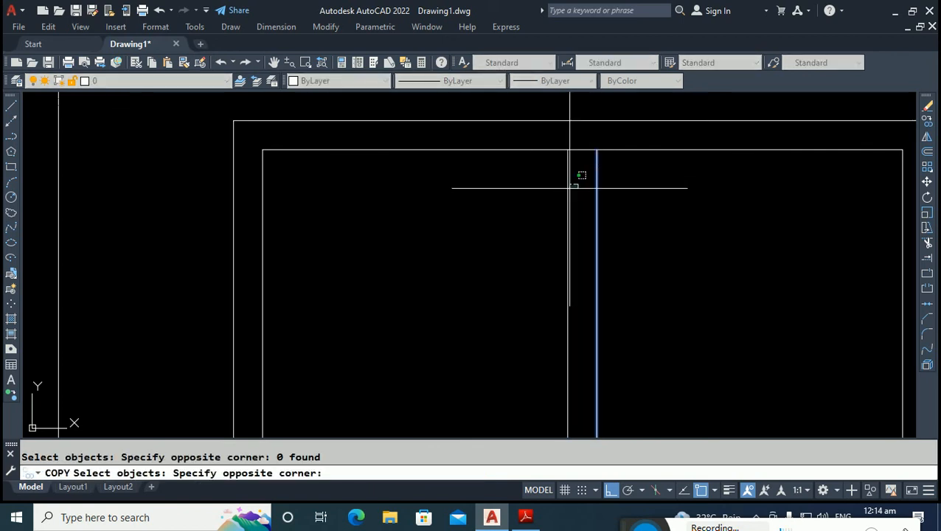
pyautogui.press('Return')
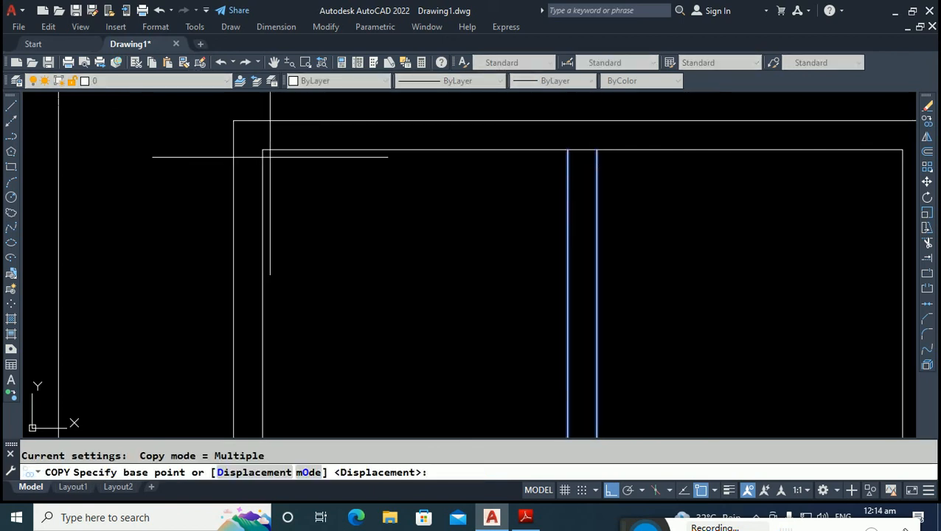
pyautogui.click(265, 157)
pyautogui.scroll(-5, 362, 201)
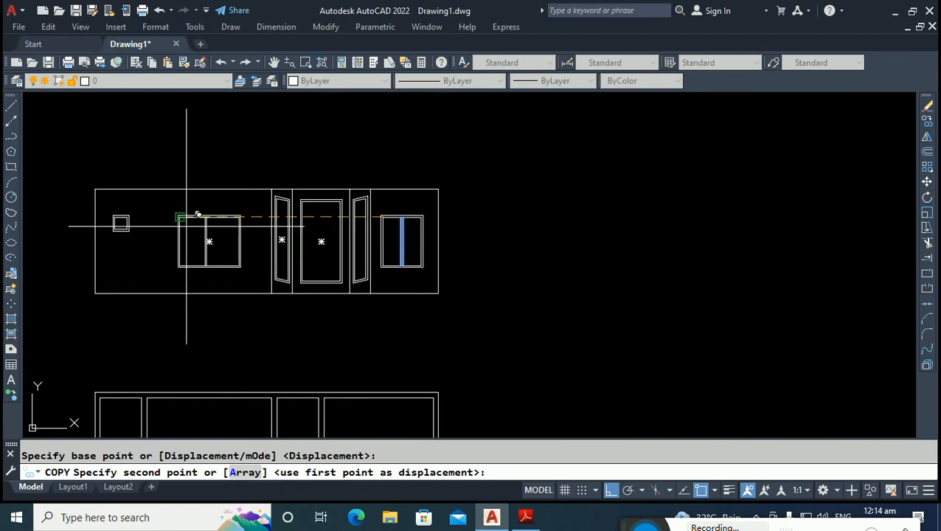
pyautogui.scroll(5, 198, 215)
pyautogui.click(163, 187)
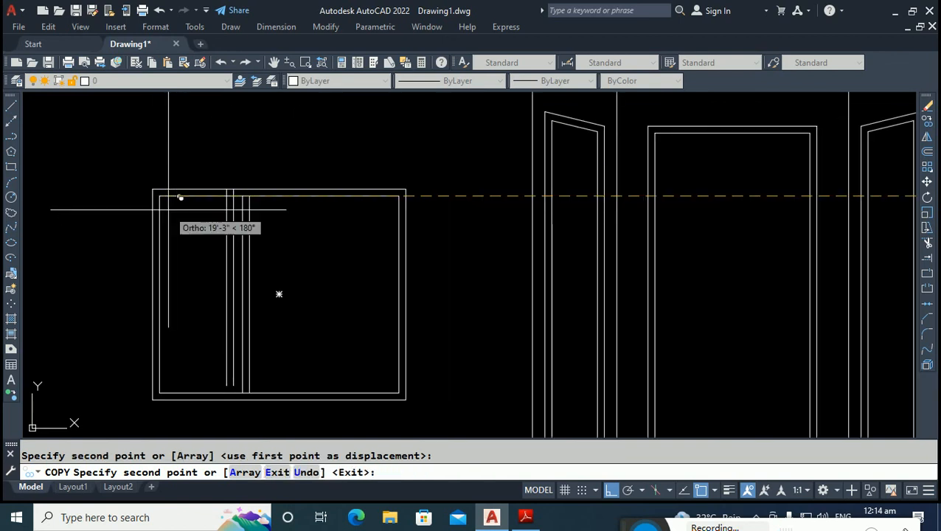
pyautogui.scroll(2, 169, 210)
pyautogui.hotkey('ctrl', 'z')
# Erase the duplicate mullion lines lying on top of the pair in the rightmost window.
pyautogui.click(262, 150)
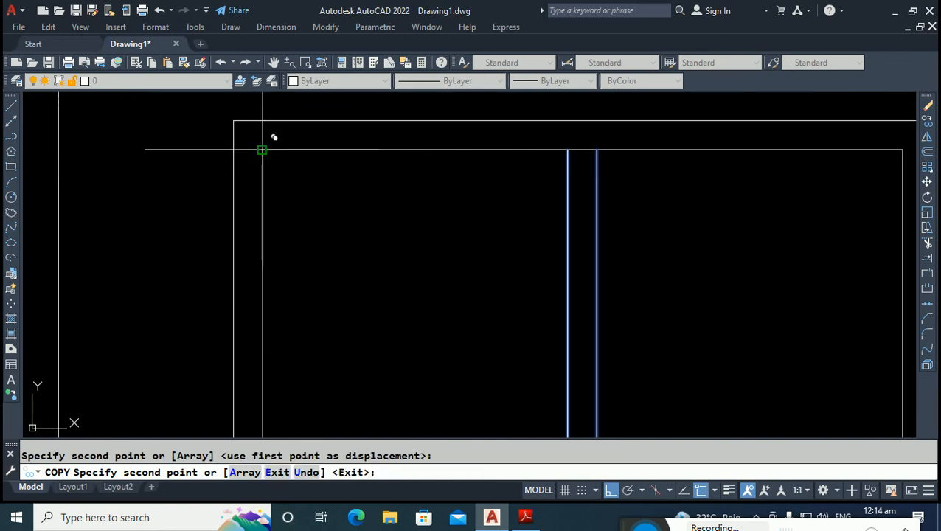
pyautogui.press('Escape')
pyautogui.scroll(-3, 368, 205)
pyautogui.scroll(-3, 413, 218)
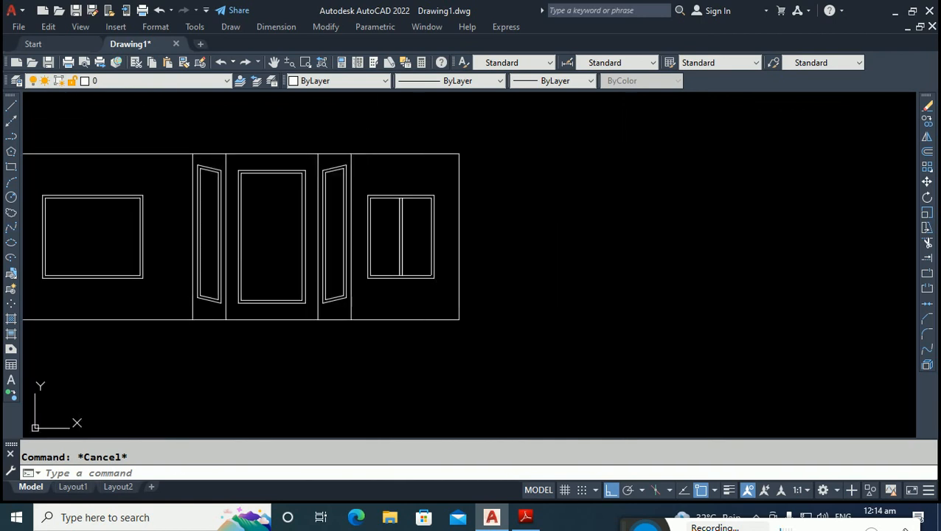
pyautogui.scroll(4, 451, 243)
pyautogui.click(464, 233)
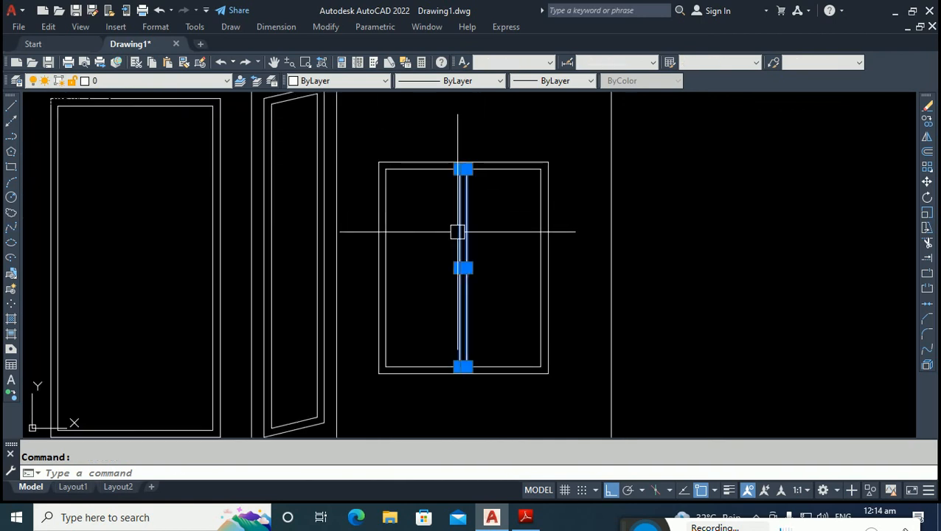
pyautogui.press('Delete')
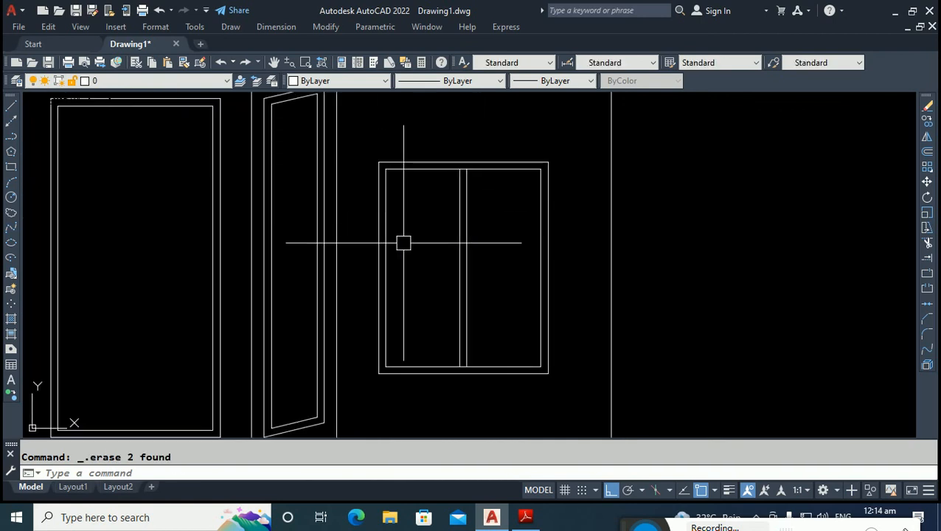
# Copy the rightmost window's mullion pair into the wide window, using the inner frames' upper-left corners as base and destination points.
pyautogui.click(484, 211)
pyautogui.click(398, 259)
pyautogui.press('Return')
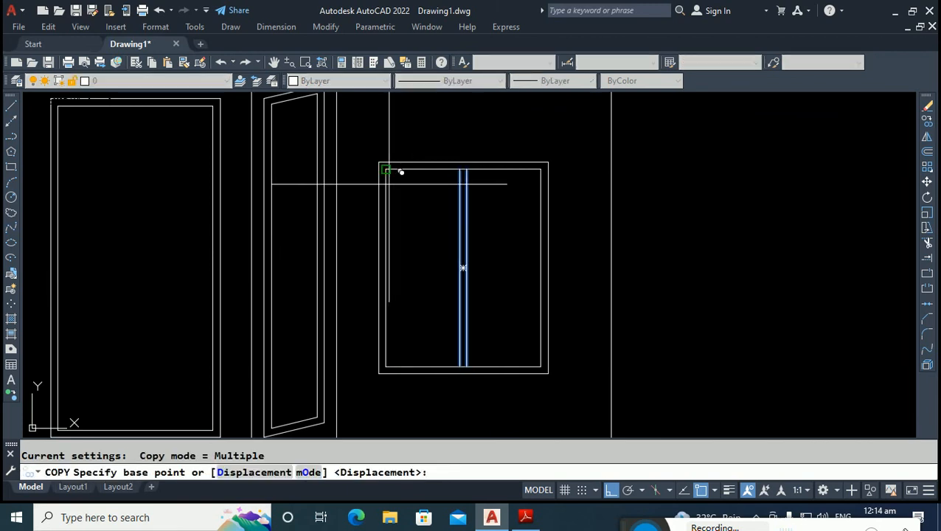
pyautogui.click(390, 185)
pyautogui.scroll(-3, 383, 221)
pyautogui.scroll(8, 222, 221)
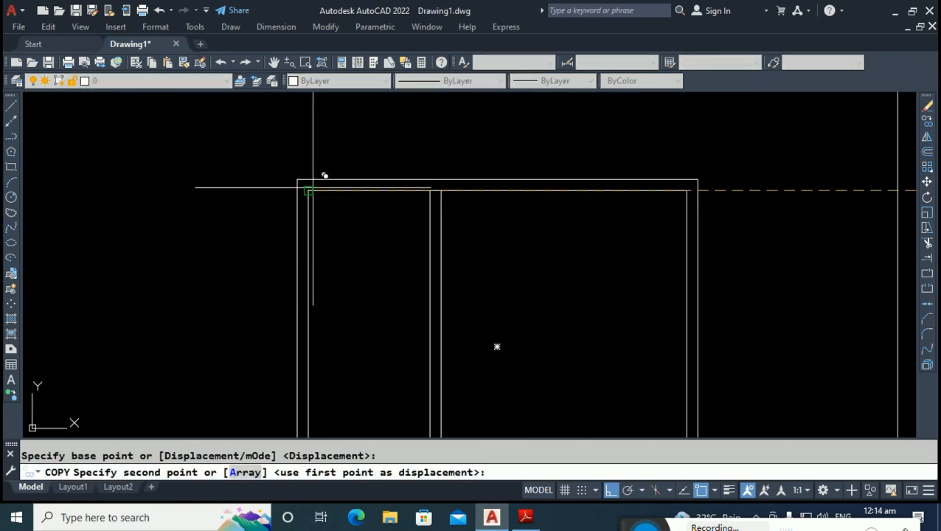
pyautogui.click(313, 188)
pyautogui.press('Escape')
# Mirror the wide window's mullion pair about the window's vertical centre line, keeping the source lines.
pyautogui.click(463, 203)
pyautogui.click(381, 244)
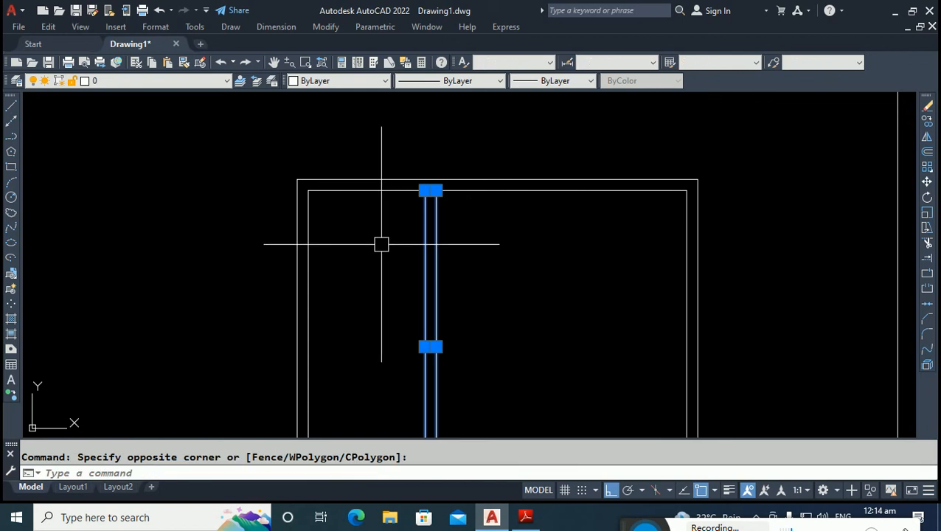
pyautogui.scroll(-4, 381, 244)
pyautogui.write('mi')
pyautogui.press('Return')
pyautogui.click(426, 220)
pyautogui.click(428, 284)
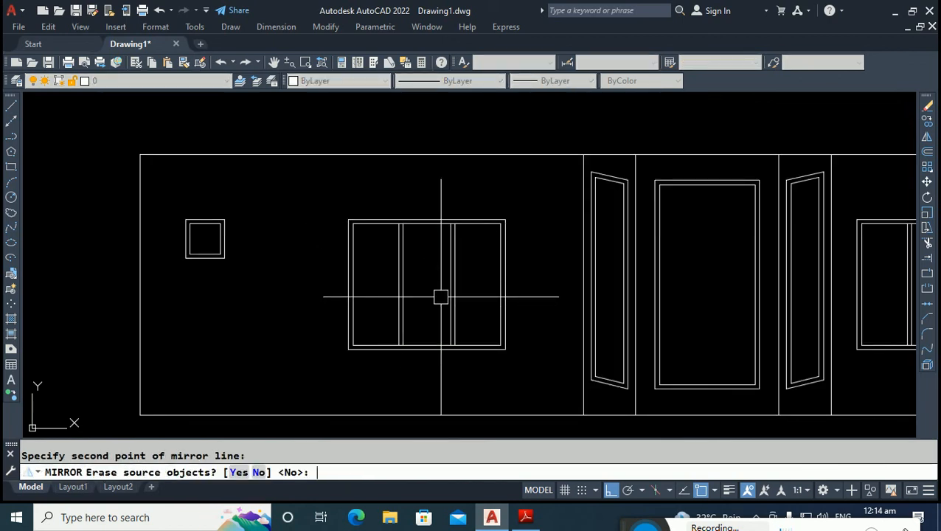
pyautogui.press('Escape')
# Trim the wide window's inner frame lines between each mullion pair at the bottom and top edges.
pyautogui.write('tr')
pyautogui.press('Return')
pyautogui.scroll(6, 459, 365)
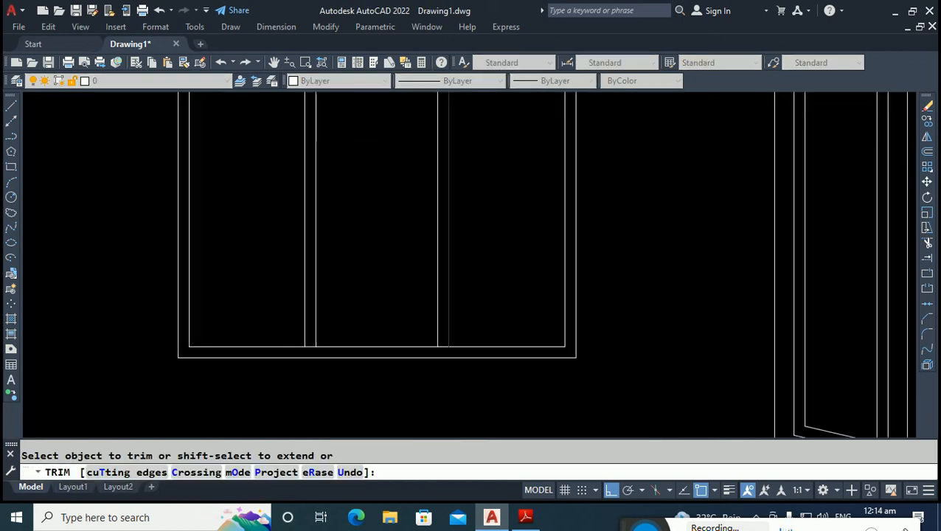
pyautogui.scroll(2, 199, 335)
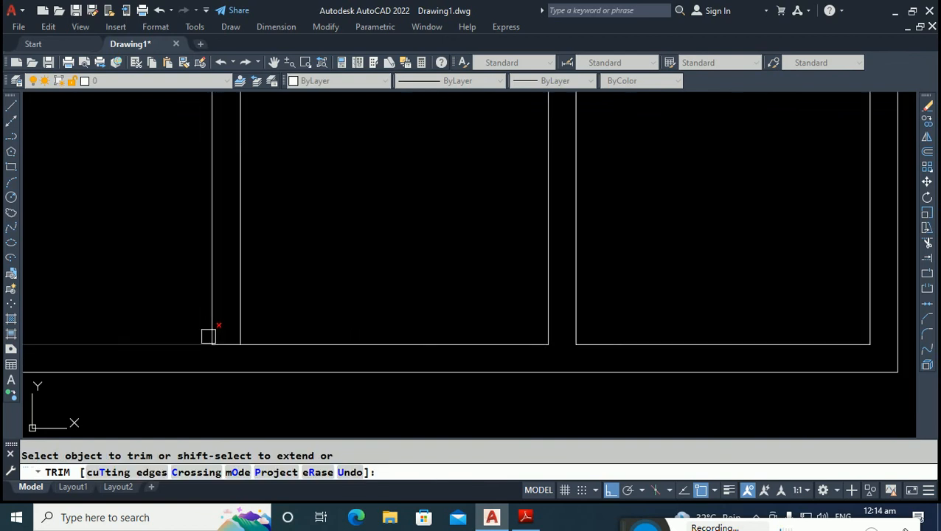
pyautogui.click(229, 349)
pyautogui.scroll(-5, 230, 367)
pyautogui.scroll(2, 227, 176)
pyautogui.scroll(3, 227, 177)
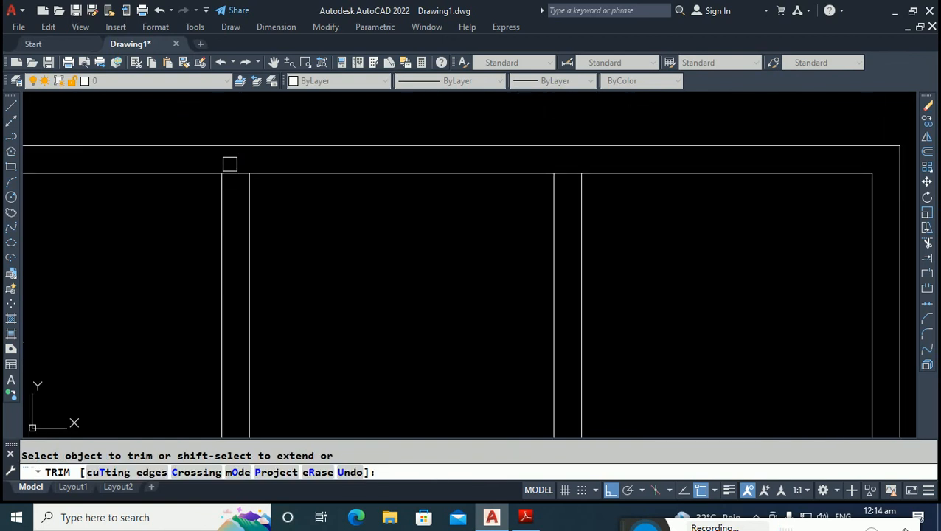
pyautogui.click(573, 174)
pyautogui.press('Escape')
pyautogui.scroll(-4, 260, 296)
pyautogui.press('Escape')
# Draw a horizontal line across the wide window's left pane at mid-height.
pyautogui.moveTo(203, 351); pyautogui.dragTo(223, 264, button='middle')
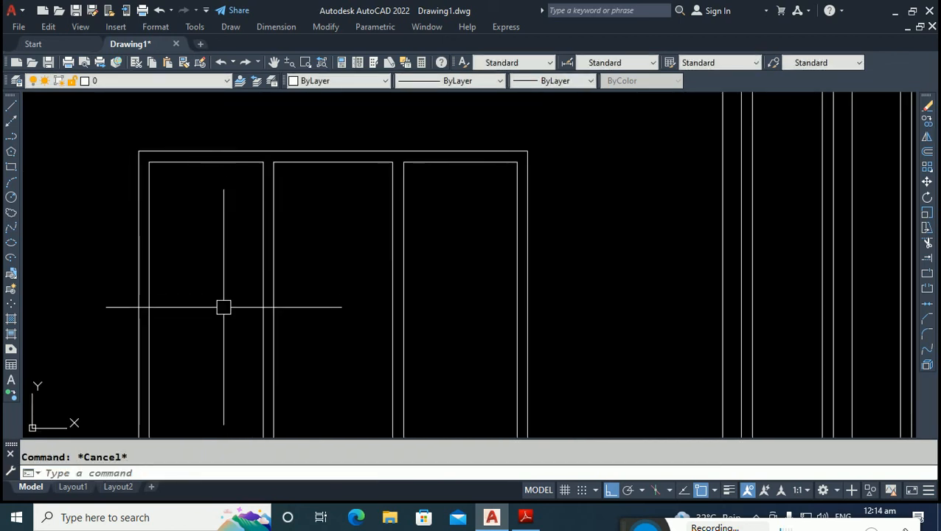
pyautogui.moveTo(223, 307); pyautogui.dragTo(225, 270, button='middle')
pyautogui.scroll(-2, 219, 280)
pyautogui.write('l')
pyautogui.press('Return')
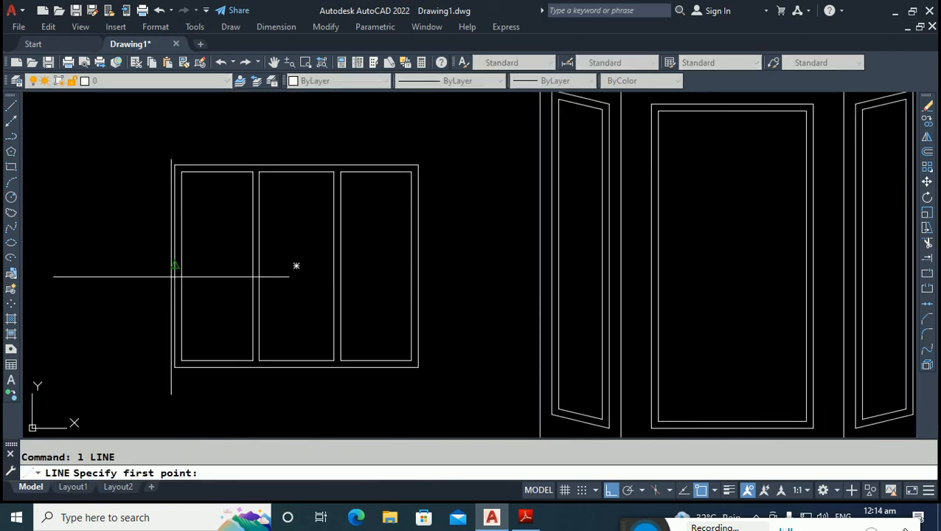
pyautogui.click(182, 266)
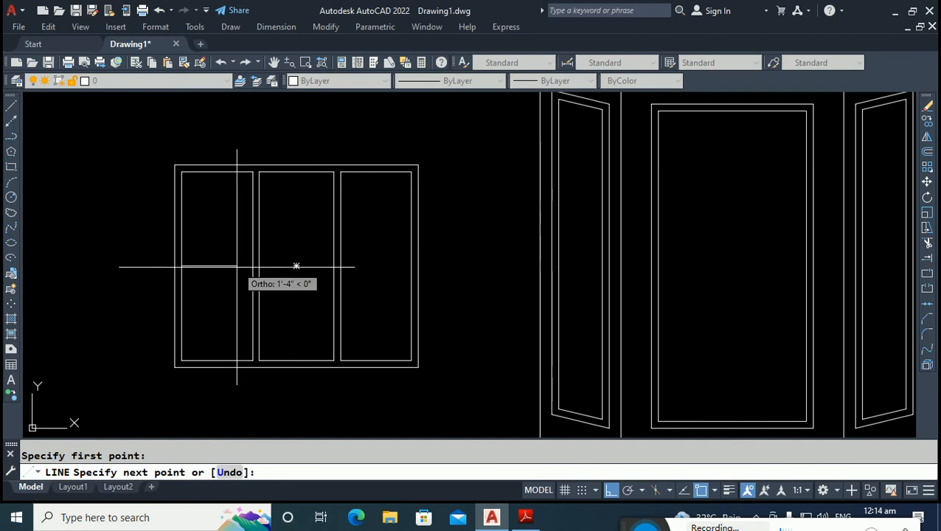
pyautogui.click(252, 265)
pyautogui.press('Escape')
pyautogui.scroll(2, 292, 268)
pyautogui.press('Return')
pyautogui.click(240, 265)
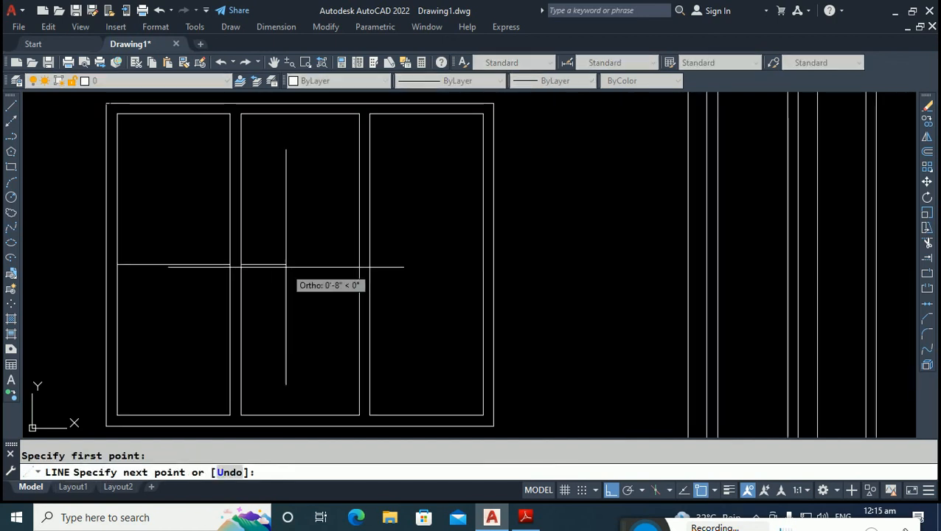
pyautogui.press('Escape')
pyautogui.press('Escape')
# Offset the left pane's horizontal mid-height line 1 inch below and above.
pyautogui.write('o')
pyautogui.press('Return')
pyautogui.write('1')
pyautogui.press('Return')
pyautogui.scroll(2, 155, 273)
pyautogui.click(183, 263)
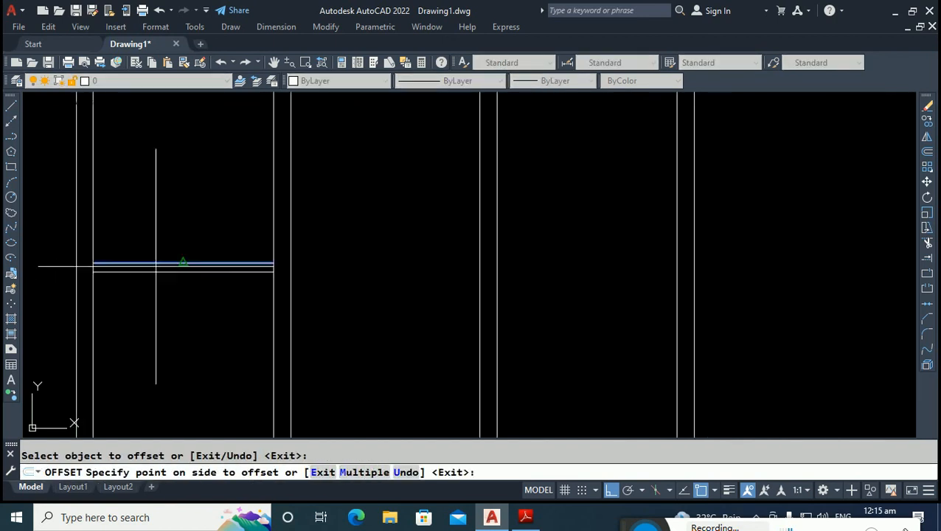
pyautogui.click(154, 265)
pyautogui.click(183, 262)
pyautogui.press('Escape')
# Erase the original mid-height line between the two offset lines in the left pane.
pyautogui.scroll(2, 156, 262)
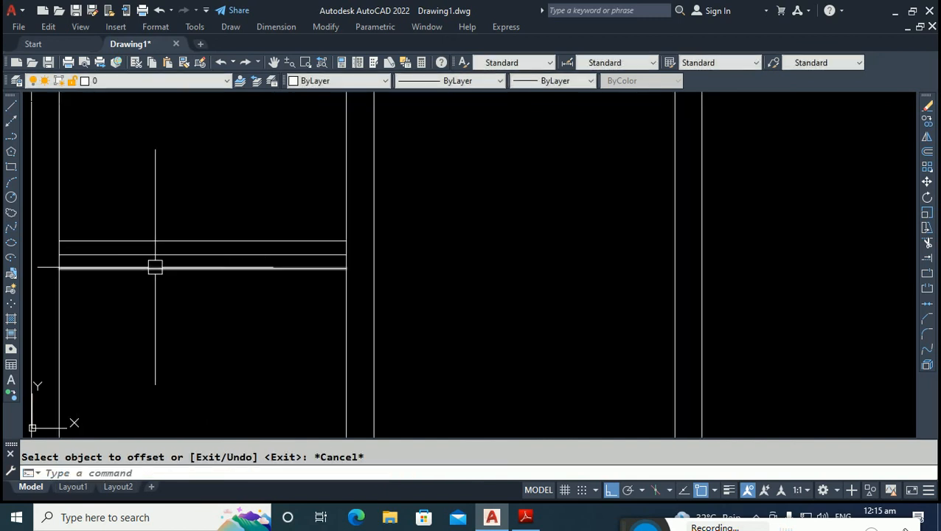
pyautogui.click(161, 256)
pyautogui.press('Delete')
# Copy the left pane's two horizontal bar lines into the wide window's middle and right panes at mid-height.
pyautogui.click(225, 319)
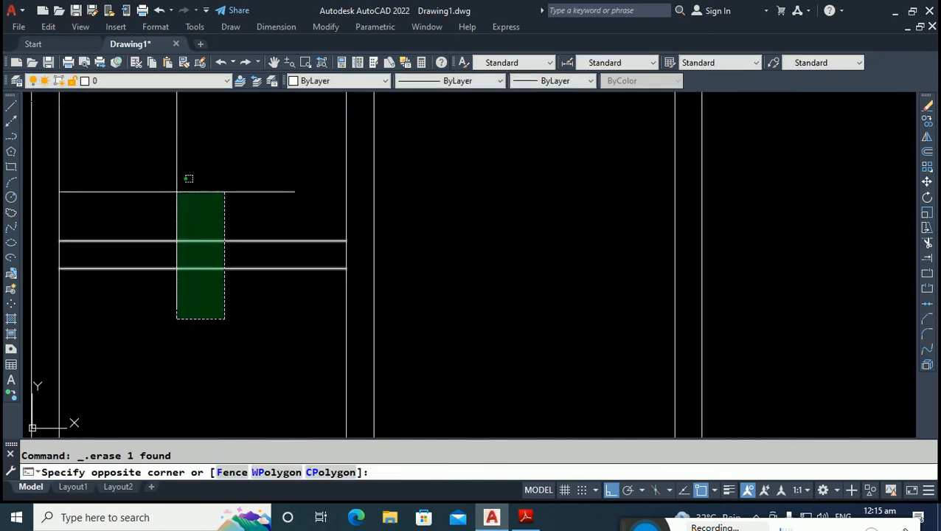
pyautogui.click(183, 191)
pyautogui.scroll(-1, 224, 305)
pyautogui.write('co')
pyautogui.press('Return')
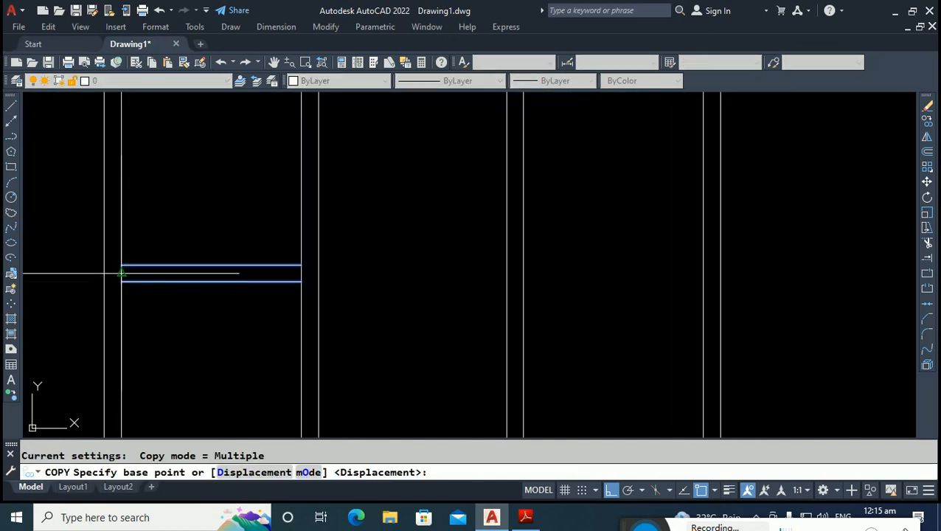
pyautogui.click(122, 273)
pyautogui.click(318, 273)
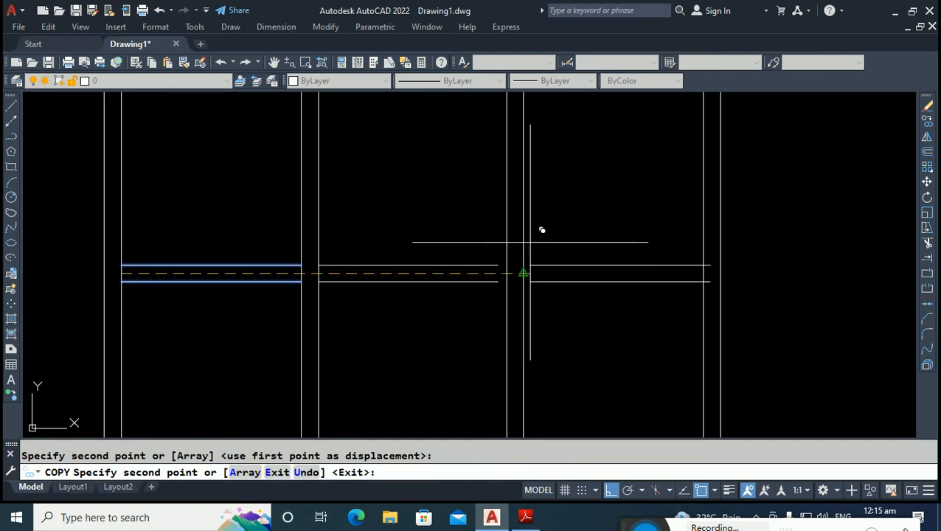
# Place copies of the horizontal bar lines at mid-height in both panes of the two-pane window near the elevation's right end.
pyautogui.scroll(-5, 523, 273)
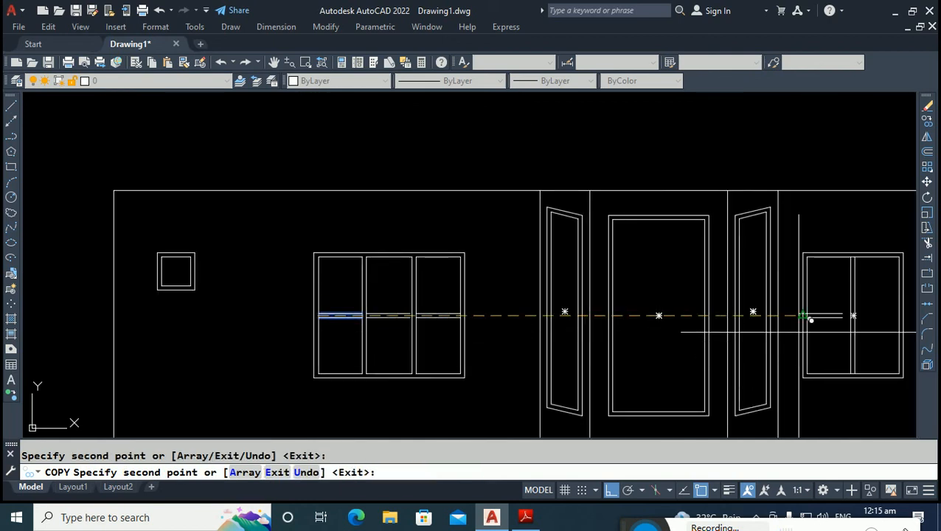
pyautogui.moveTo(850, 319); pyautogui.dragTo(280, 294, button='middle')
pyautogui.scroll(5, 264, 314)
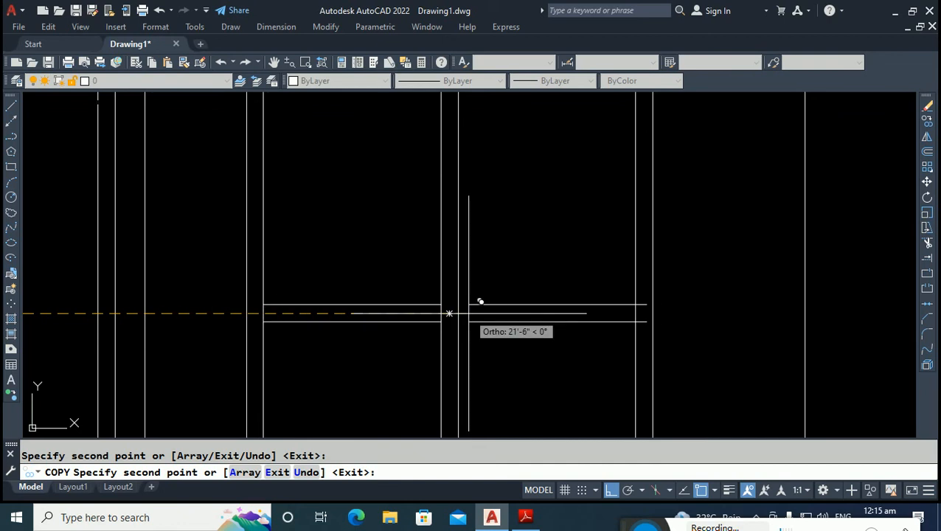
pyautogui.press('Escape')
# Trim the two-pane window's mullion and inner frame verticals between the two horizontal bar lines.
pyautogui.write('t')
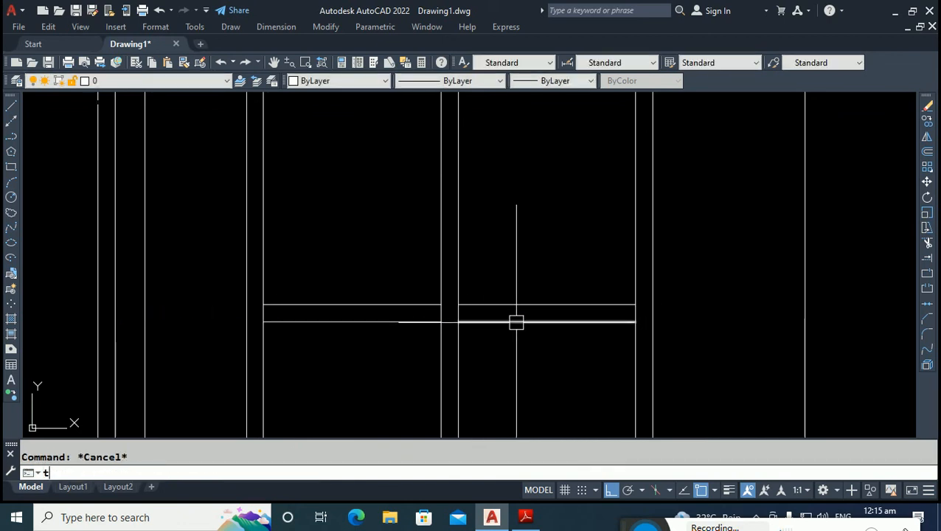
pyautogui.write(' or')
pyautogui.press('Return')
pyautogui.scroll(2, 612, 313)
pyautogui.click(642, 315)
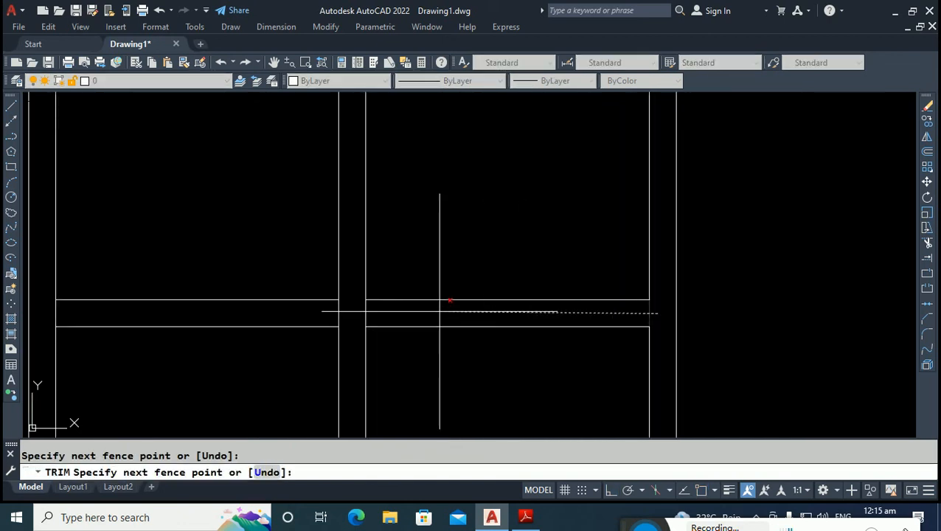
pyautogui.click(28, 317)
pyautogui.press('Return')
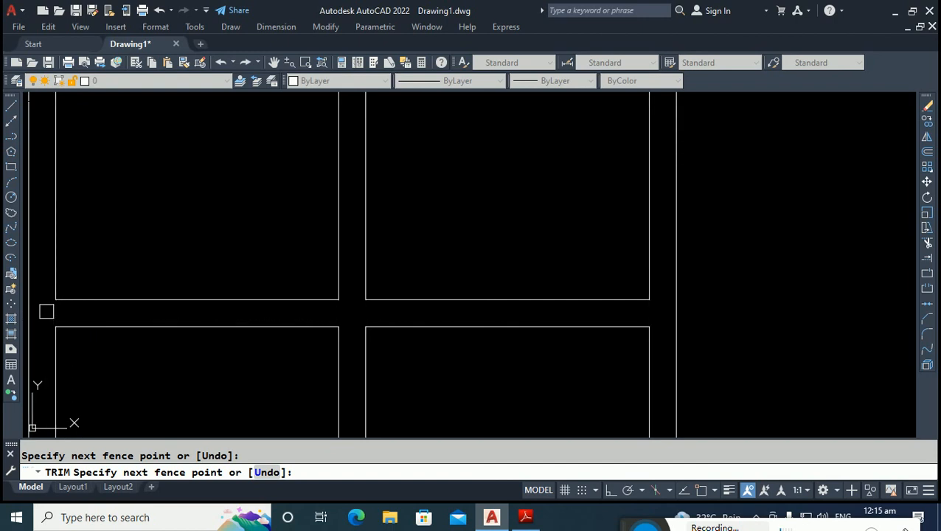
# Trim the two-pane window's inner frame line between the mullion lines at the bottom and top edges.
pyautogui.scroll(-5, 399, 221)
pyautogui.scroll(5, 443, 341)
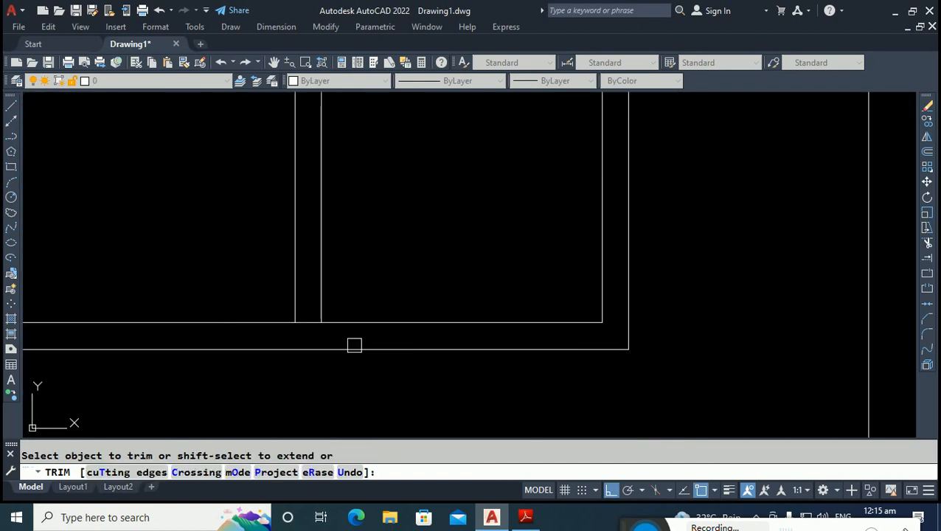
pyautogui.scroll(2, 353, 342)
pyautogui.scroll(-7, 298, 342)
pyautogui.scroll(6, 304, 176)
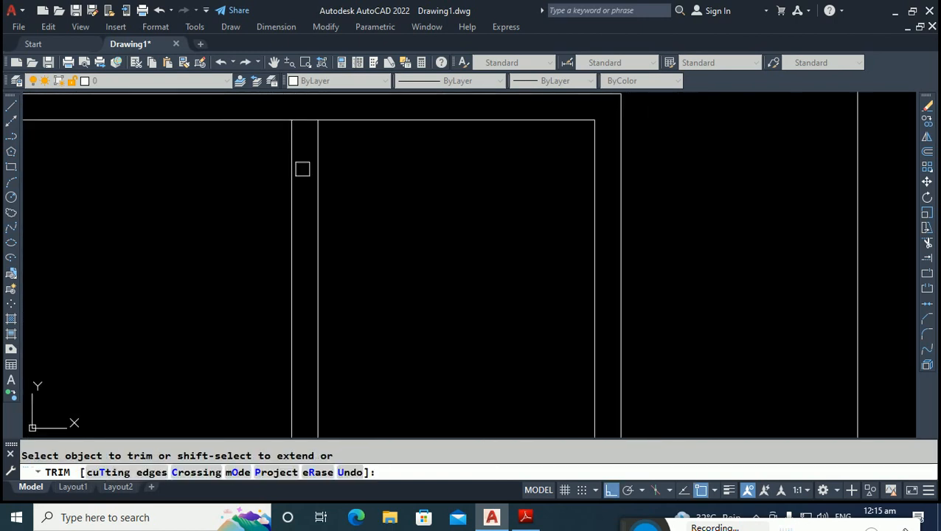
pyautogui.click(306, 112)
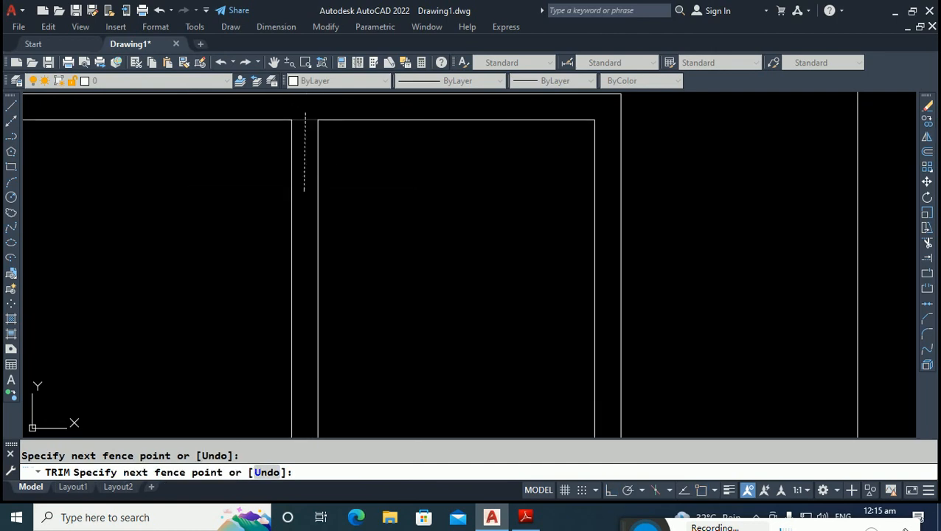
pyautogui.click(303, 191)
# Extend the wide window's middle-pane horizontal bar lines to the adjacent mullion line.
pyautogui.scroll(-6, 345, 230)
pyautogui.scroll(-4, 169, 303)
pyautogui.moveTo(51, 318); pyautogui.dragTo(316, 294, button='middle')
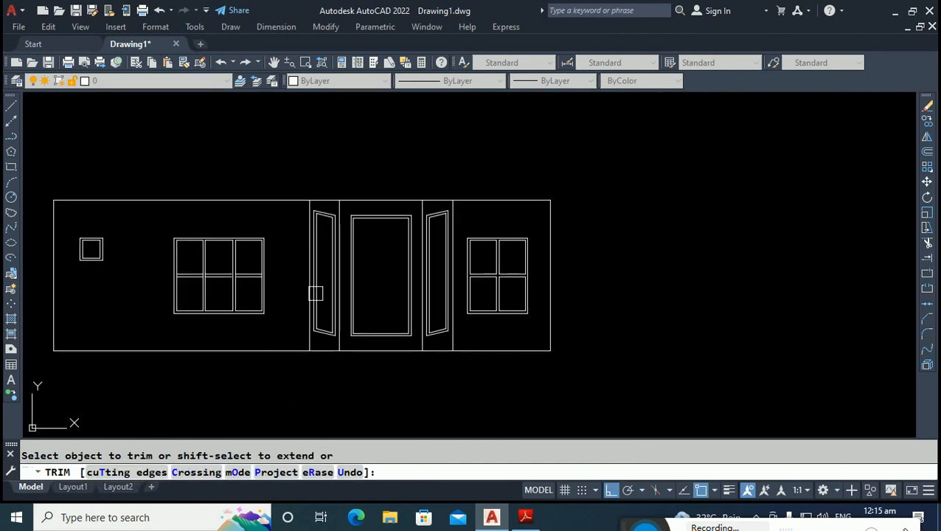
pyautogui.scroll(5, 182, 304)
pyautogui.scroll(3, 367, 242)
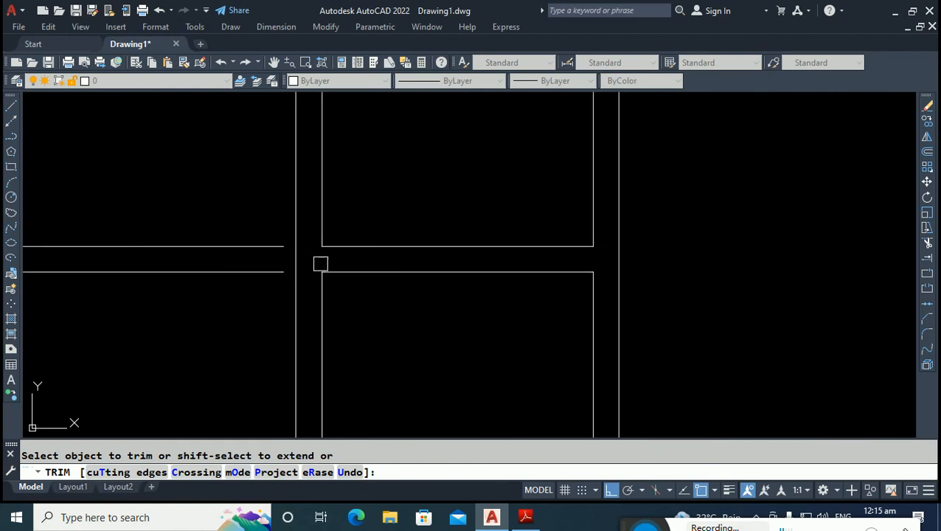
pyautogui.moveTo(271, 251)
pyautogui.keyDown('shift'); pyautogui.mouseDown()
pyautogui.moveTo(263, 273)
pyautogui.moveTo(255, 266)
pyautogui.mouseUp(); pyautogui.keyUp('shift')
# Trim the wide window's remaining mullion and inner frame verticals between the horizontal bar lines.
pyautogui.scroll(-3, 291, 264)
pyautogui.scroll(3, 267, 266)
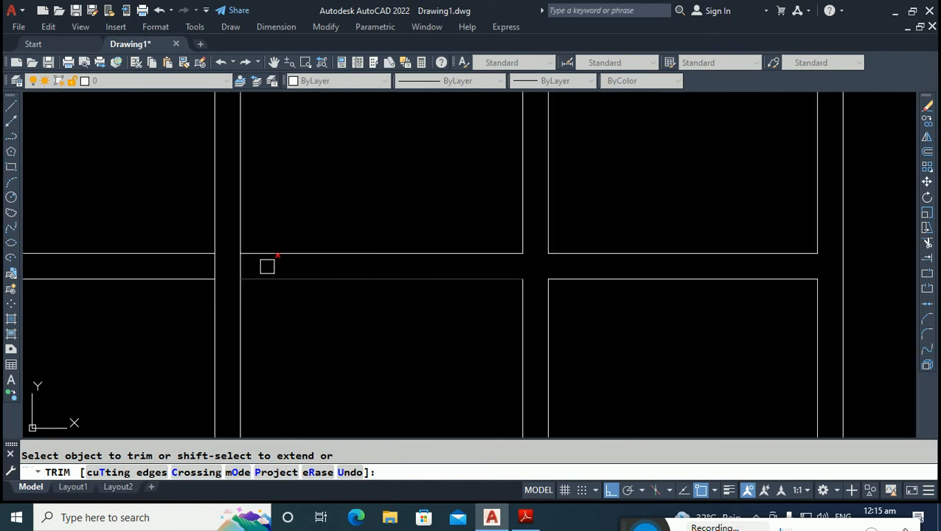
pyautogui.moveTo(252, 263)
pyautogui.mouseDown()
pyautogui.moveTo(225, 254)
pyautogui.moveTo(206, 264)
pyautogui.mouseUp()
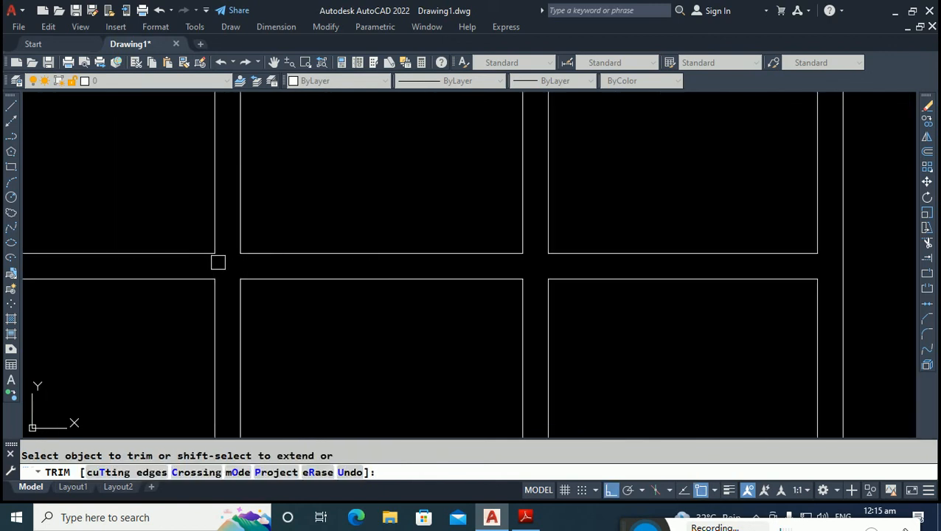
pyautogui.scroll(-3, 213, 265)
pyautogui.scroll(3, 193, 288)
pyautogui.scroll(-3, 154, 278)
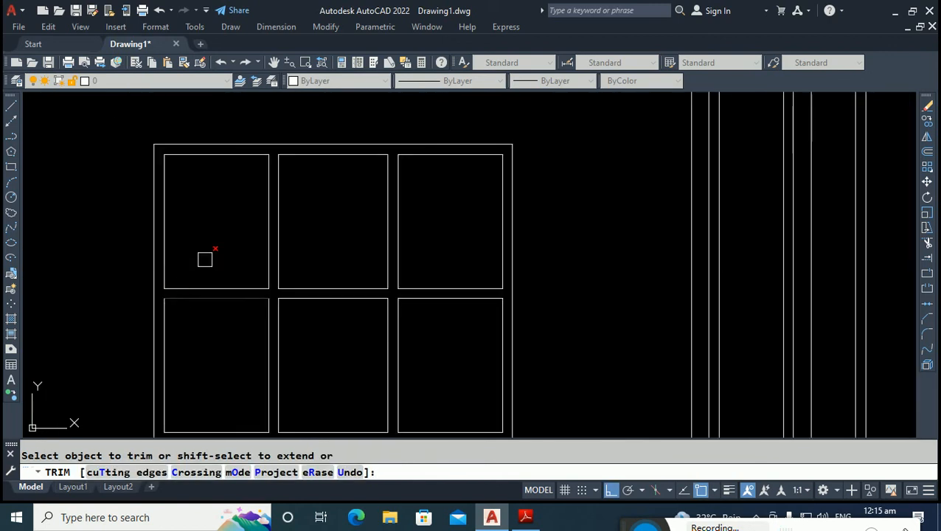
pyautogui.moveTo(393, 384); pyautogui.dragTo(364, 315, button='middle')
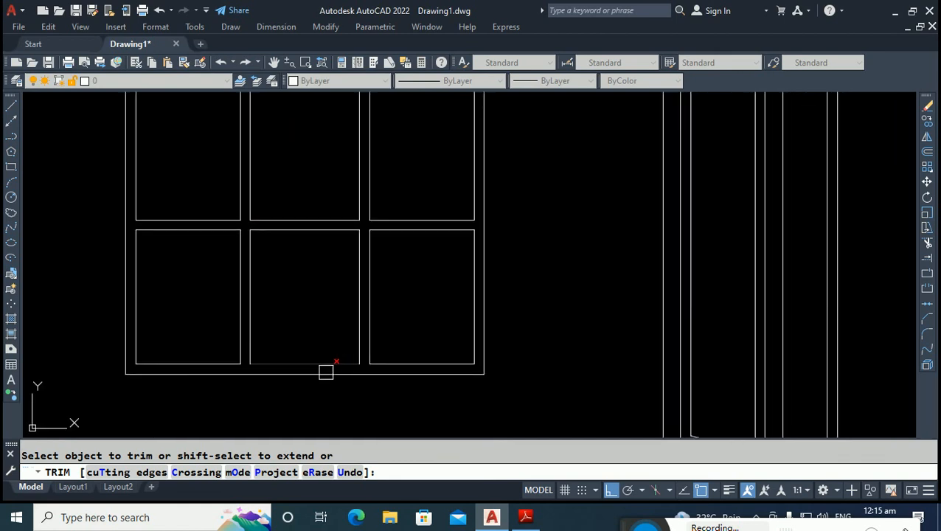
pyautogui.press('Escape')
# Join the wide window's frame and pane lines into closed outlines.
pyautogui.scroll(-2, 326, 371)
pyautogui.scroll(2, 177, 195)
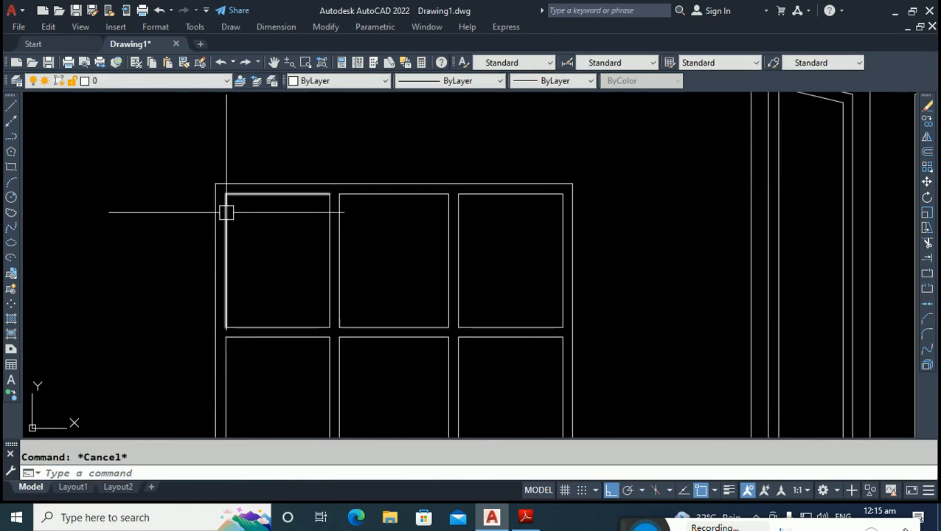
pyautogui.scroll(-2, 336, 176)
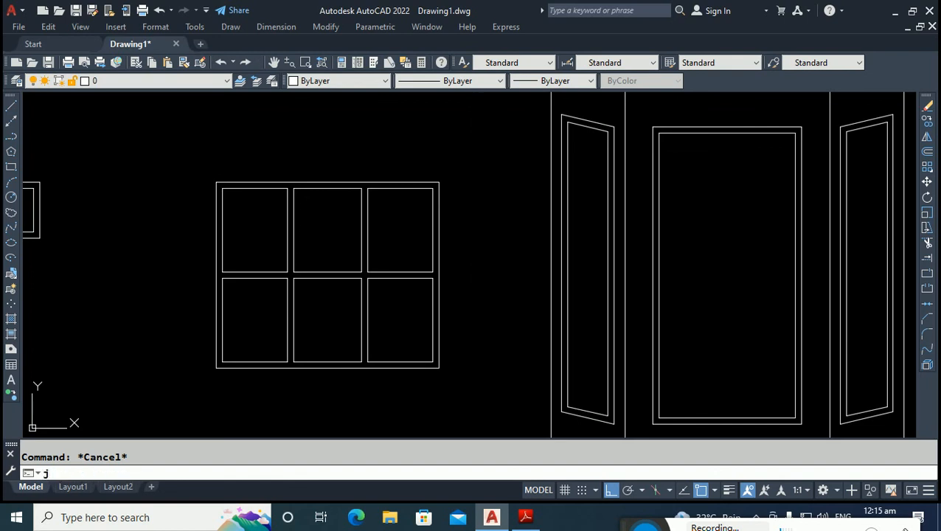
pyautogui.write('j')
pyautogui.press('Return')
pyautogui.click(476, 164)
pyautogui.click(181, 390)
pyautogui.scroll(-4, 161, 361)
pyautogui.press('Return')
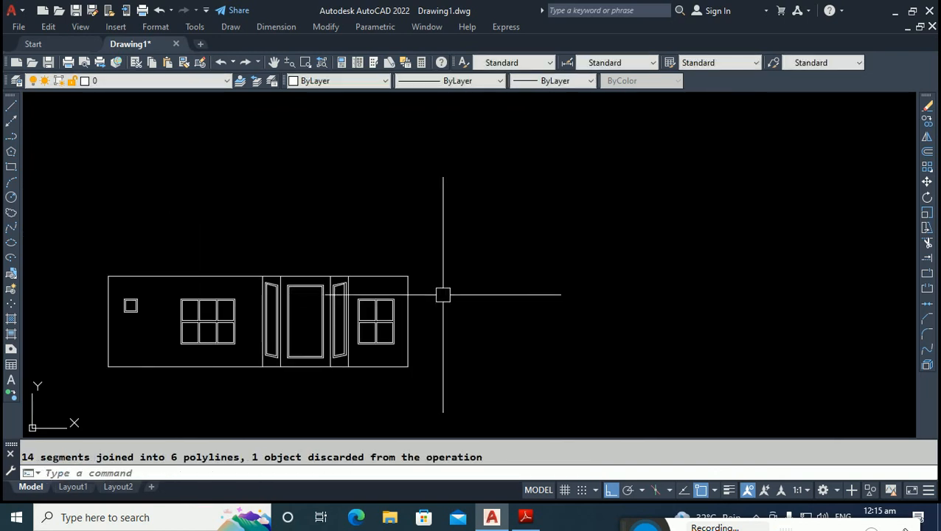
# Join the four-pane window's frame and pane lines into closed outlines.
pyautogui.scroll(3, 442, 295)
pyautogui.press('Return')
pyautogui.click(424, 269)
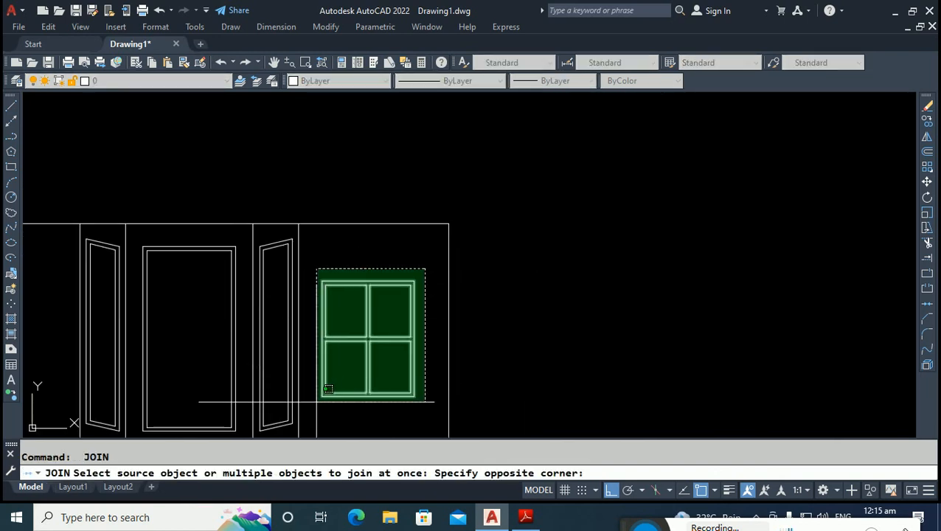
pyautogui.click(328, 389)
pyautogui.press('Return')
pyautogui.scroll(3, 351, 305)
pyautogui.press('Escape')
# Turn ortho off and draw a diagonal glass-reflection line in the four-pane window's upper-left pane.
pyautogui.scroll(3, 384, 291)
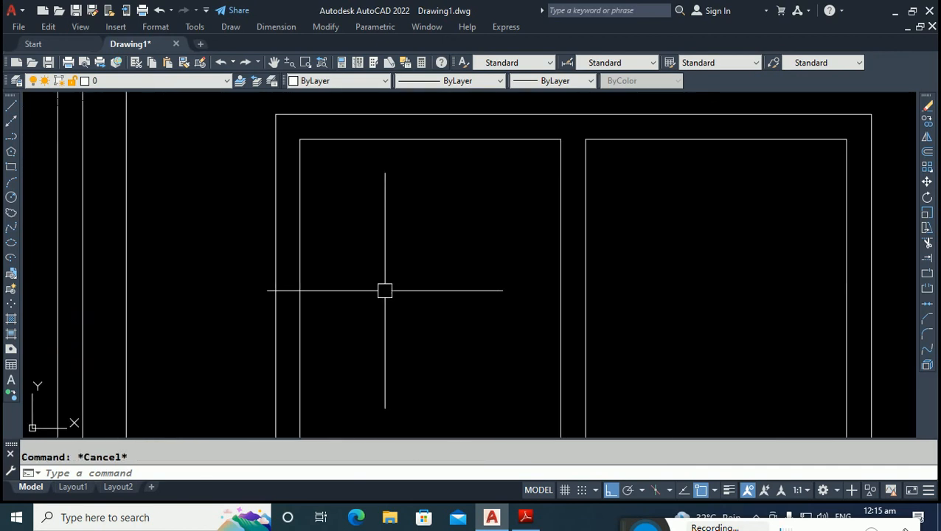
pyautogui.moveTo(400, 307); pyautogui.dragTo(340, 290, button='middle')
pyautogui.write('l')
pyautogui.press('Return')
pyautogui.scroll(-4, 315, 298)
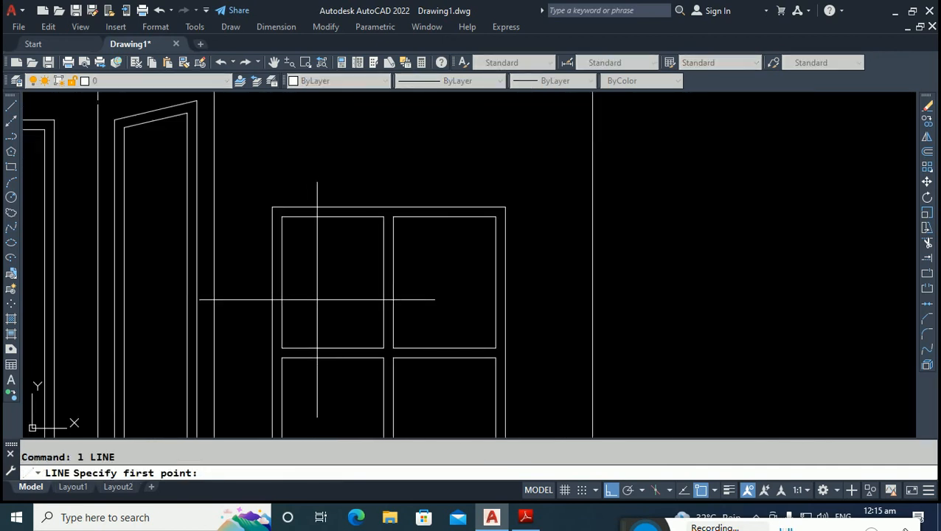
pyautogui.click(315, 307)
pyautogui.press('F8')
pyautogui.scroll(2, 327, 291)
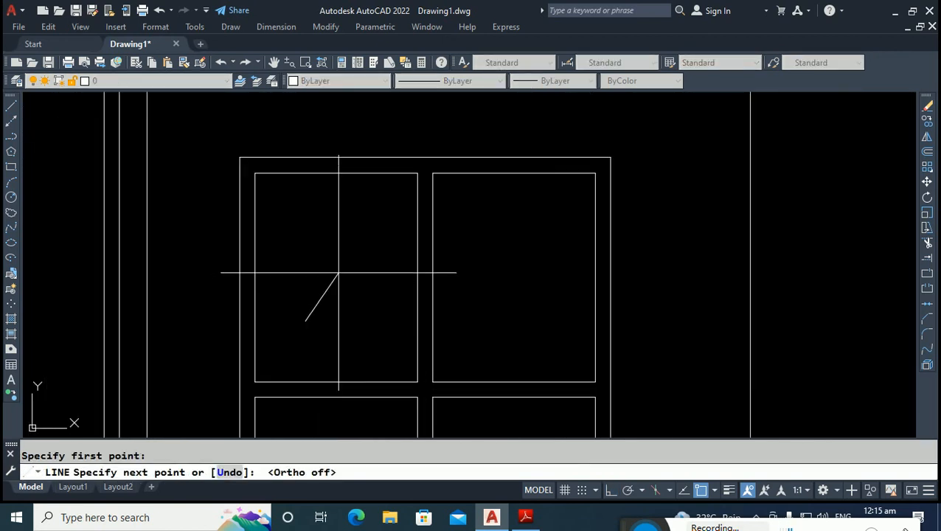
pyautogui.click(370, 247)
pyautogui.press('Return')
# Draw two shorter diagonal lines roughly parallel to the first reflection line, one on each side of it.
pyautogui.press('Return')
pyautogui.scroll(4, 350, 264)
pyautogui.click(261, 342)
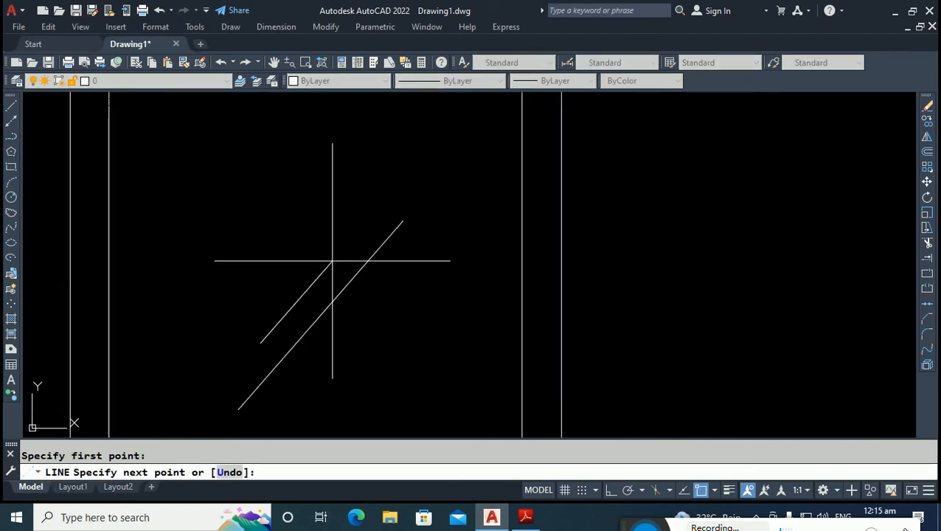
pyautogui.click(332, 260)
pyautogui.press('Return')
pyautogui.press('Return')
pyautogui.click(296, 379)
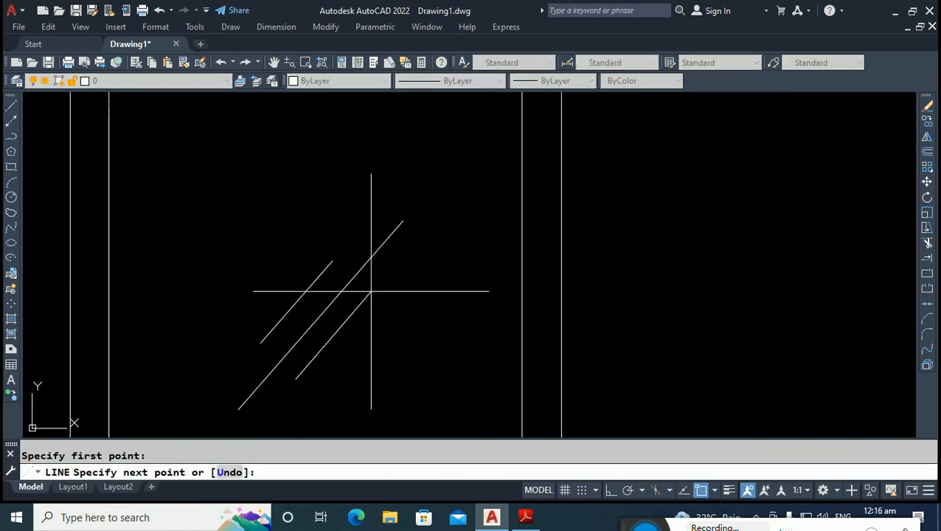
pyautogui.press('Return')
# Move the lower short diagonal slightly away from the long reflection line.
pyautogui.click(346, 325)
pyautogui.write('m')
pyautogui.press('Return')
pyautogui.click(358, 342)
pyautogui.click(363, 347)
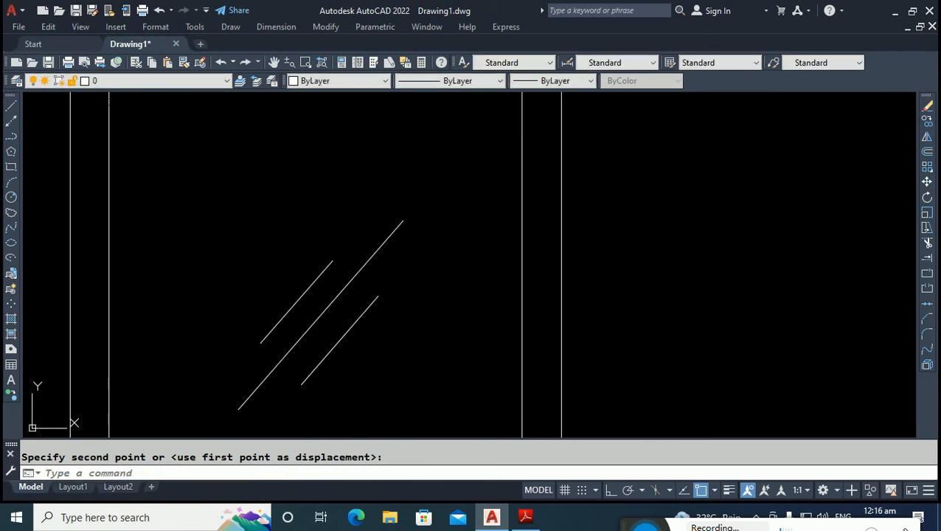
pyautogui.press('Escape')
# Copy the three diagonal reflection lines into the other three panes of the four-pane window.
pyautogui.click(364, 348)
pyautogui.click(300, 277)
pyautogui.scroll(-4, 265, 246)
pyautogui.write('co')
pyautogui.press('Return')
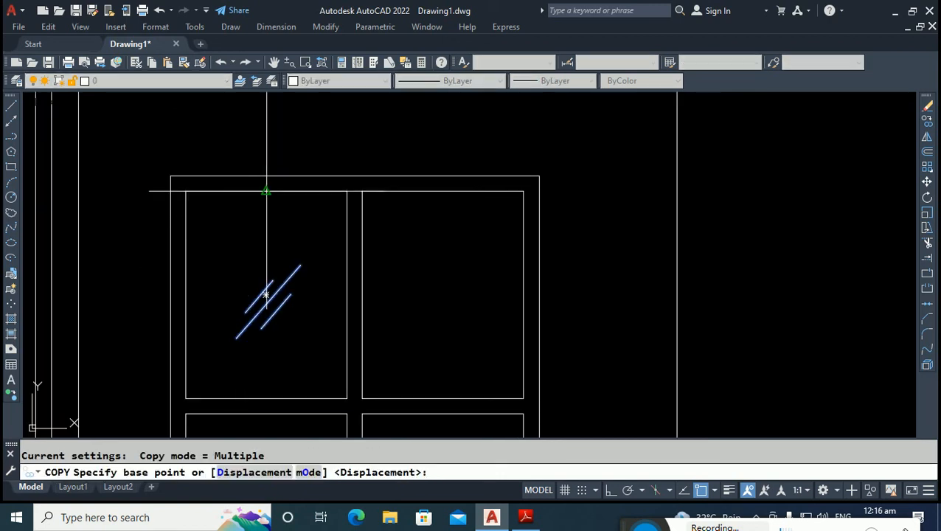
pyautogui.click(265, 294)
pyautogui.click(459, 193)
pyautogui.scroll(-4, 459, 194)
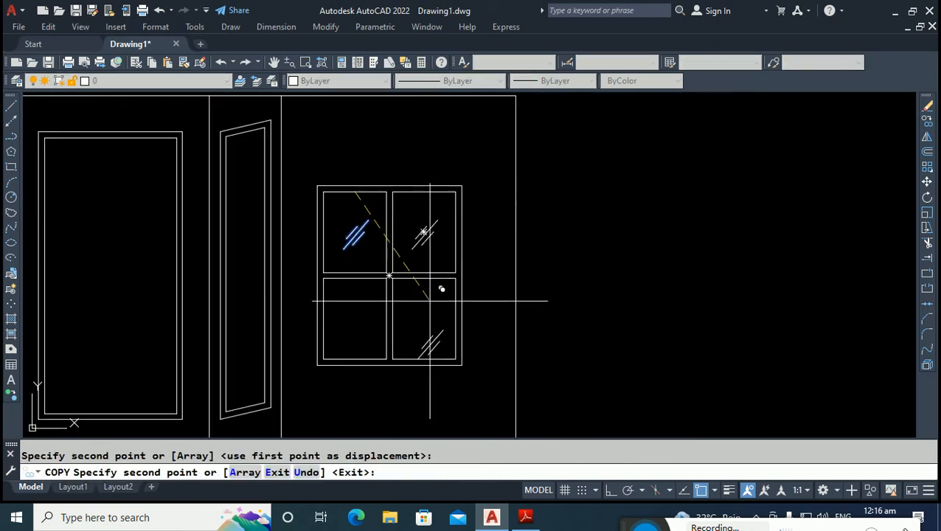
pyautogui.click(435, 295)
# Place copies of the diagonal reflection lines in all six panes of the wide window.
pyautogui.scroll(-4, 423, 255)
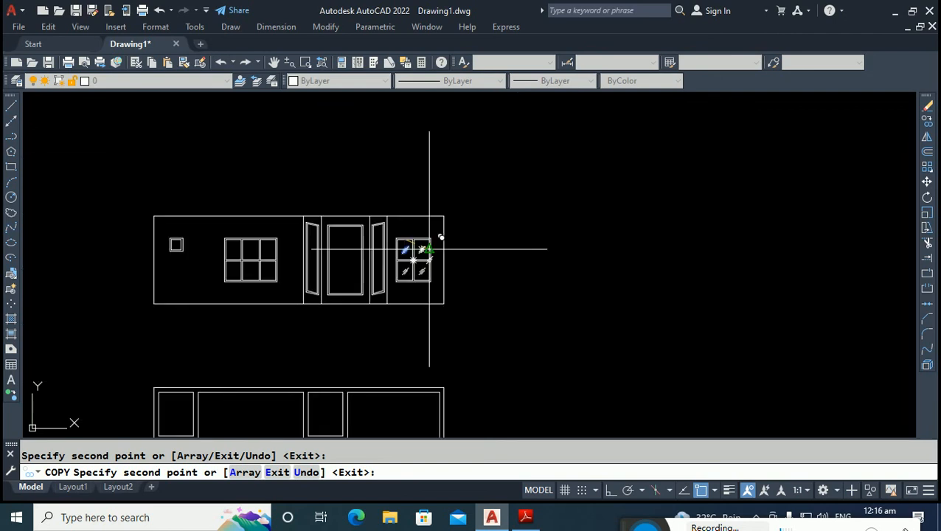
pyautogui.scroll(5, 250, 254)
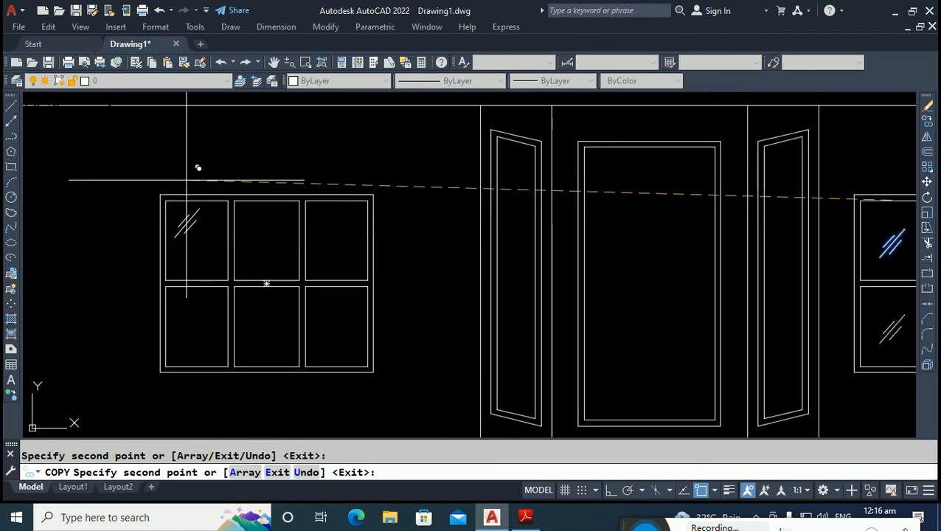
pyautogui.click(266, 201)
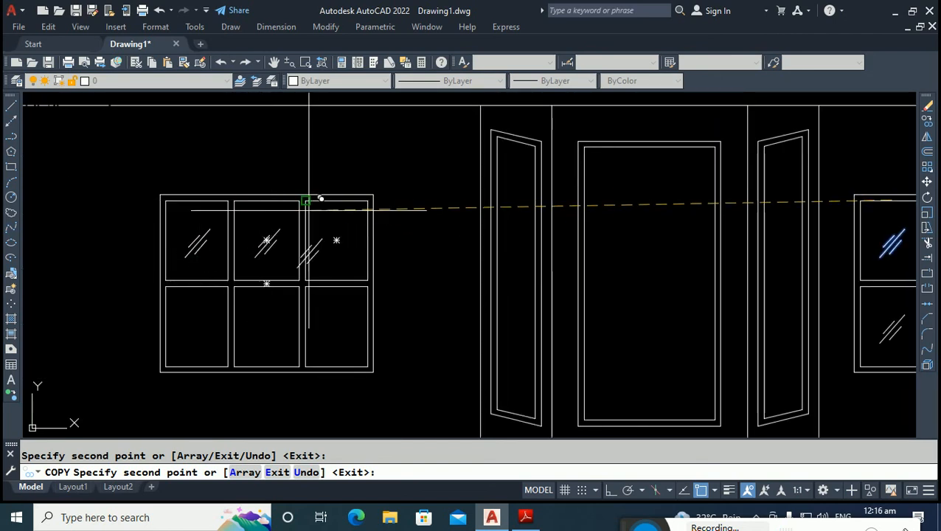
pyautogui.click(336, 200)
pyautogui.click(334, 291)
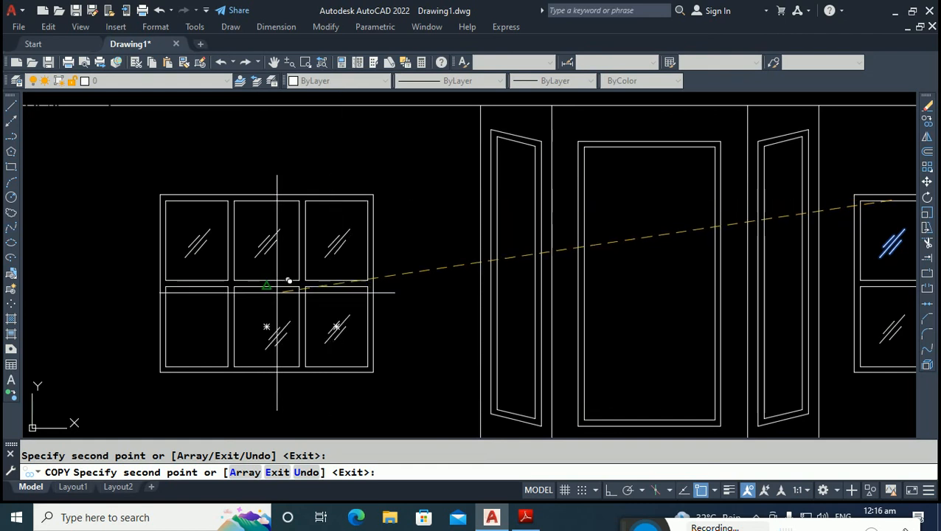
pyautogui.click(266, 287)
pyautogui.click(195, 289)
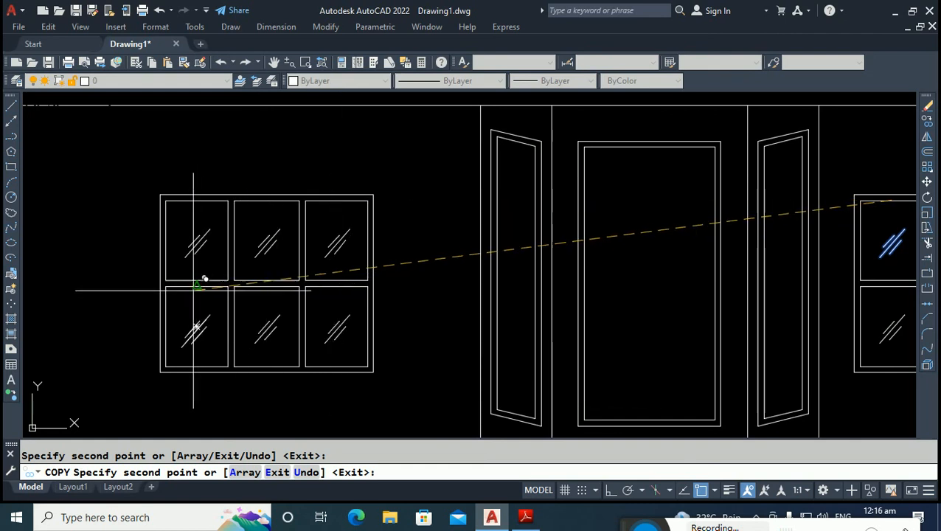
pyautogui.press('Escape')
pyautogui.scroll(2, 205, 180)
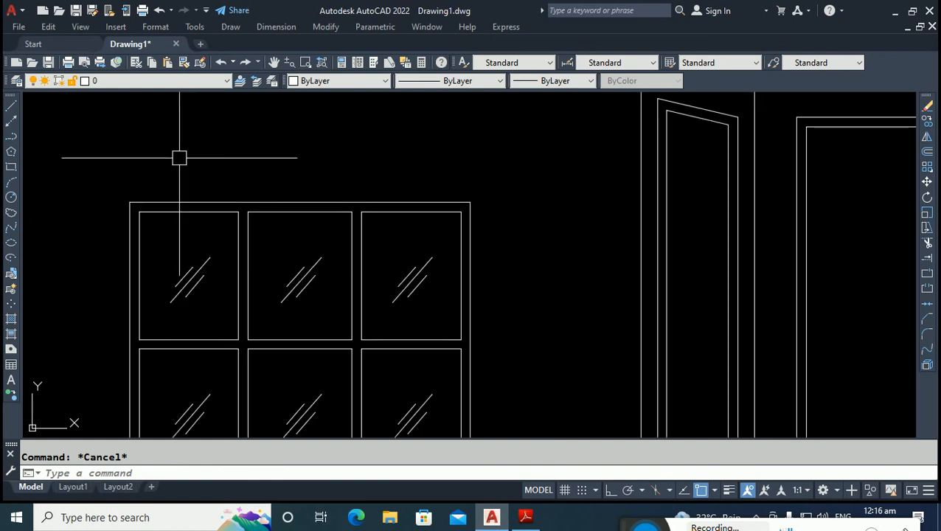
# Draw a thin horizontal rectangle just above the six-pane window, extending slightly past both sides of its frame.
pyautogui.scroll(-2, 206, 177)
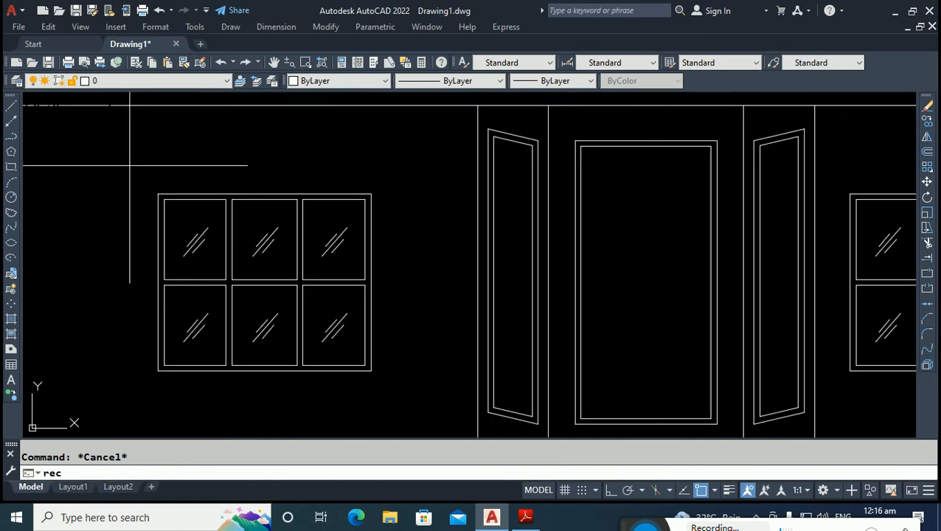
pyautogui.press('Return')
pyautogui.click(131, 179)
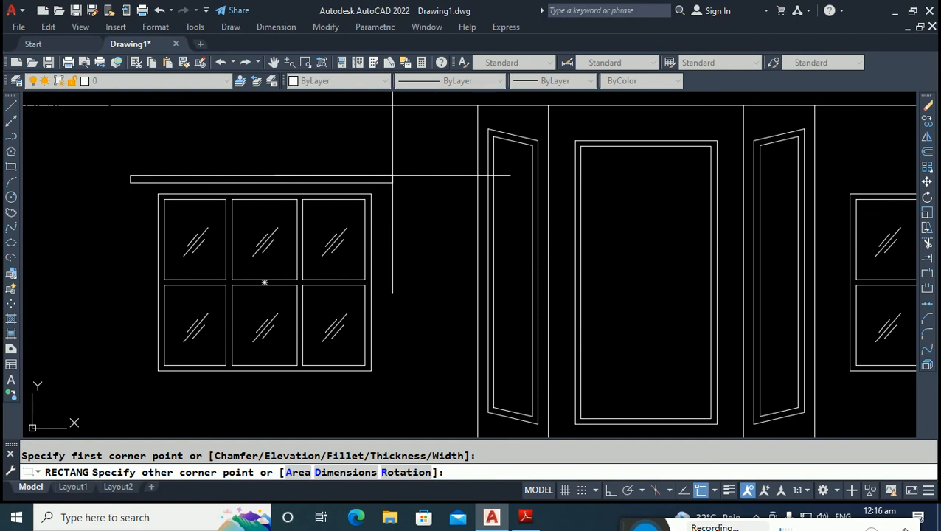
pyautogui.click(392, 176)
pyautogui.press('Escape')
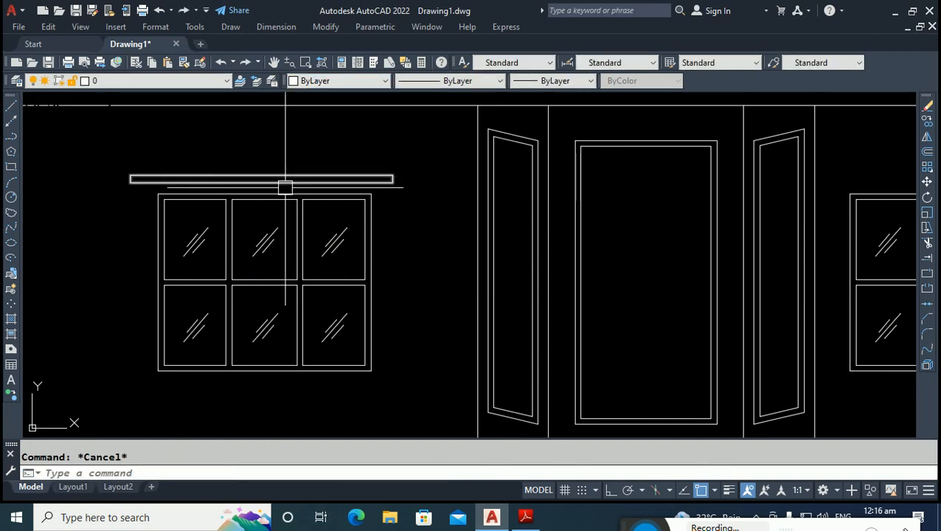
# Mirror the thin horizontal rectangle below the six-pane window about the window's horizontal centreline, keeping the original.
pyautogui.click(285, 178)
pyautogui.write('mi')
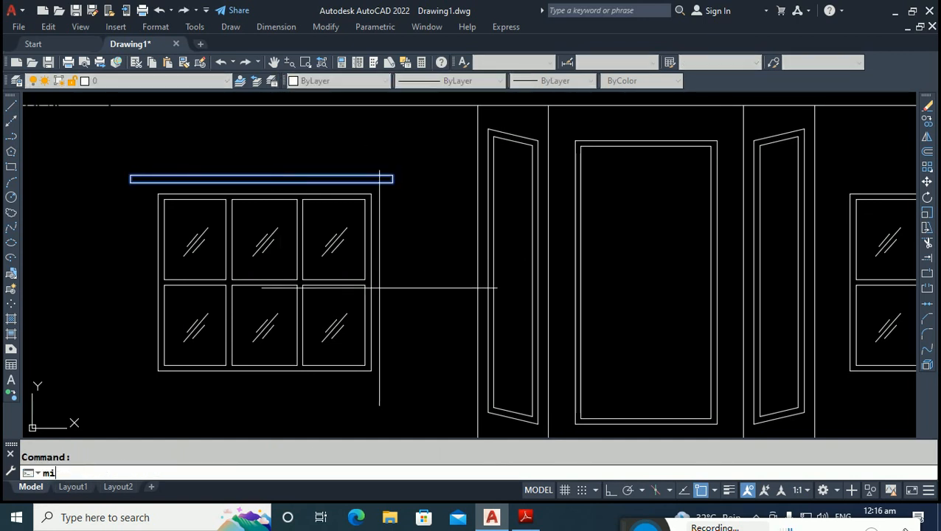
pyautogui.press('Return')
pyautogui.click(371, 282)
pyautogui.press('F8')
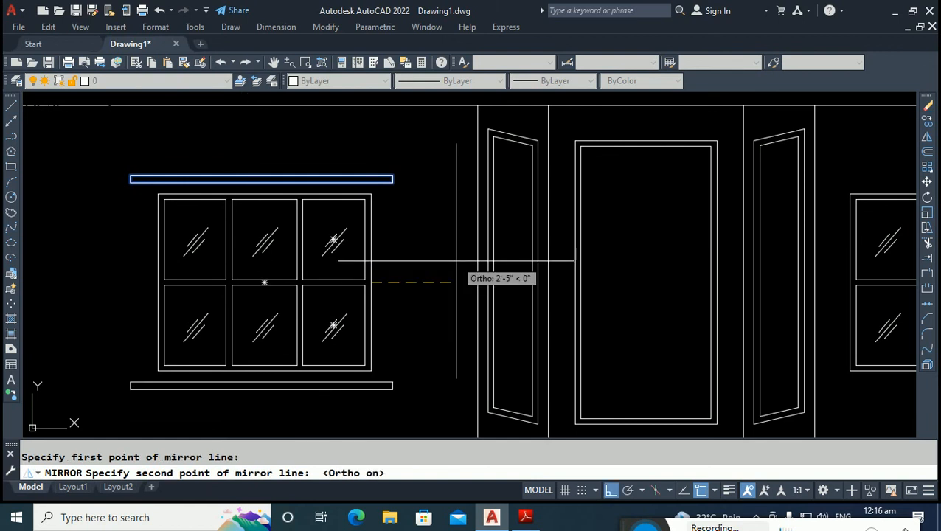
pyautogui.click(454, 261)
pyautogui.press('Return')
pyautogui.scroll(-5, 458, 260)
pyautogui.press('Escape')
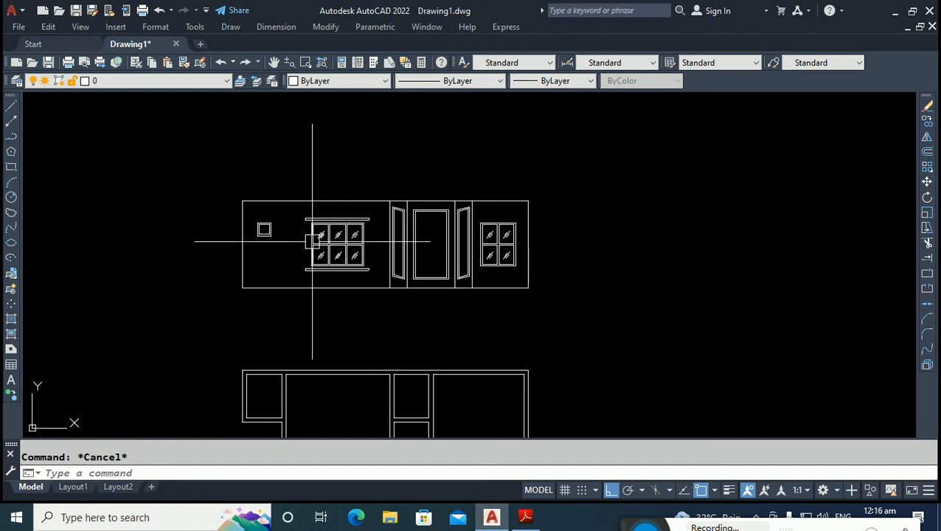
# Draw a thin vertical rectangle beside the left edge of the six-pane window, crossing and extending past both horizontal bars.
pyautogui.scroll(4, 323, 231)
pyautogui.scroll(2, 302, 275)
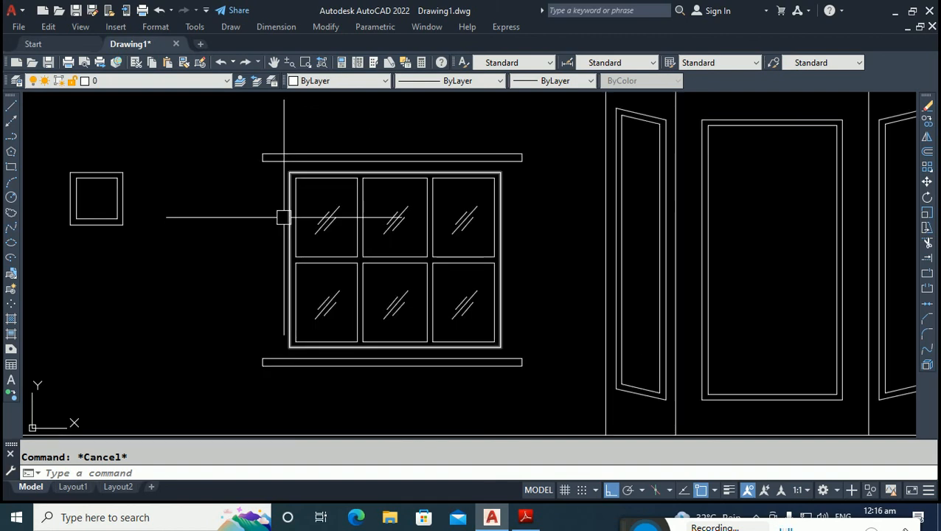
pyautogui.write('rec')
pyautogui.press('Return')
pyautogui.click(282, 135)
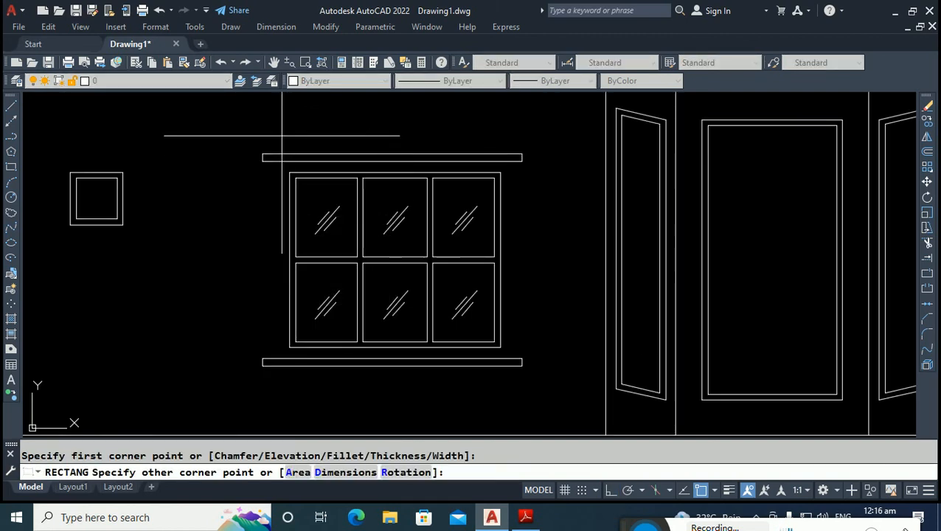
pyautogui.click(277, 383)
pyautogui.press('Escape')
# Mirror the thin vertical rectangle to the opposite side of the six-pane window about its vertical centreline, keeping the original.
pyautogui.click(276, 362)
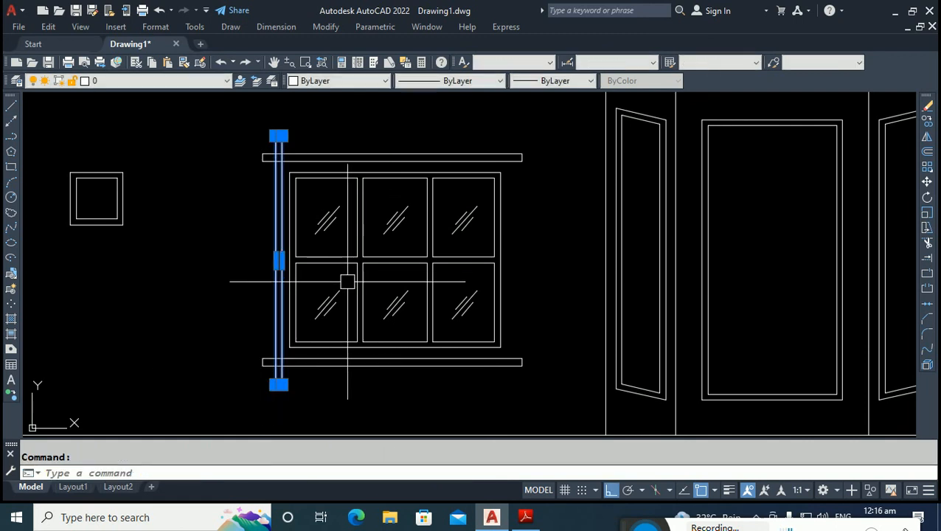
pyautogui.write('mi')
pyautogui.press('Return')
pyautogui.click(395, 342)
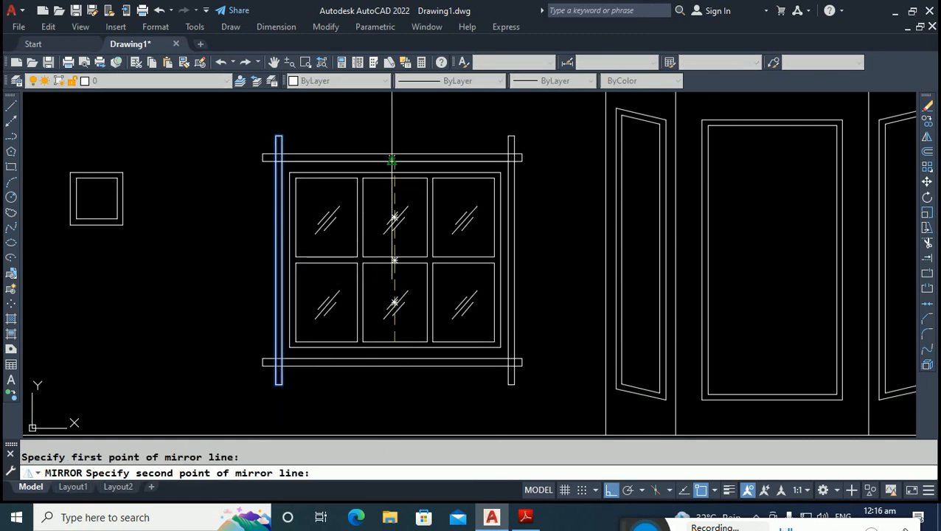
pyautogui.click(394, 114)
pyautogui.press('Escape')
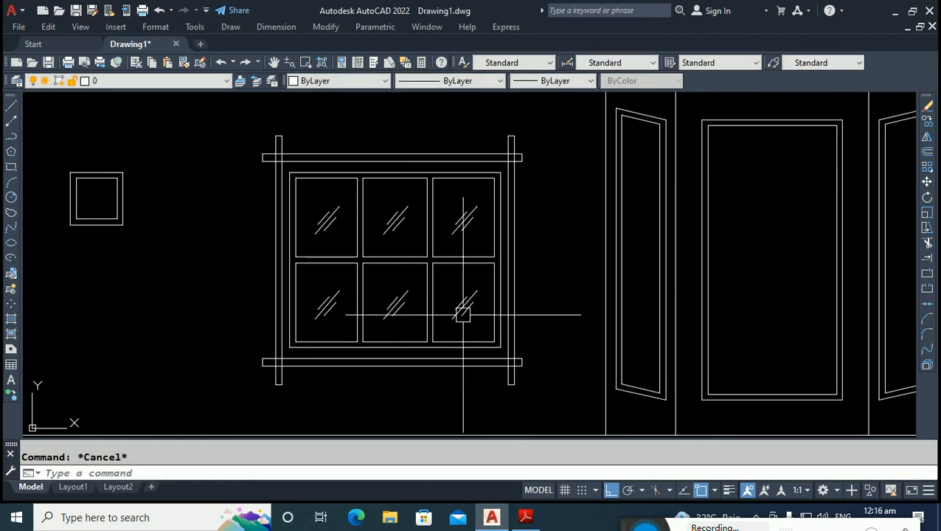
# Draw a tapered three-segment polyline inside the small square window, running from one upper inner corner to the other with a narrower bottom.
pyautogui.scroll(-4, 458, 306)
pyautogui.scroll(2, 570, 359)
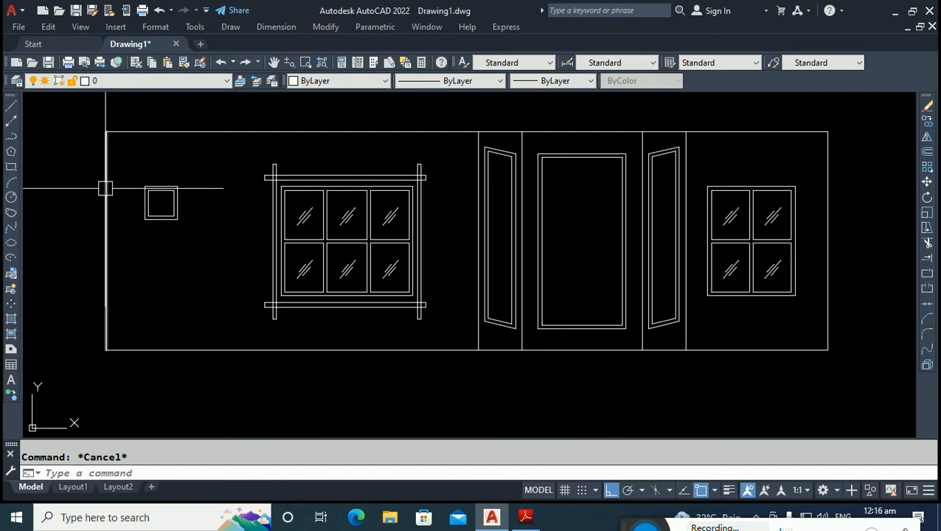
pyautogui.scroll(4, 103, 189)
pyautogui.scroll(2, 185, 197)
pyautogui.write('l')
pyautogui.press('Return')
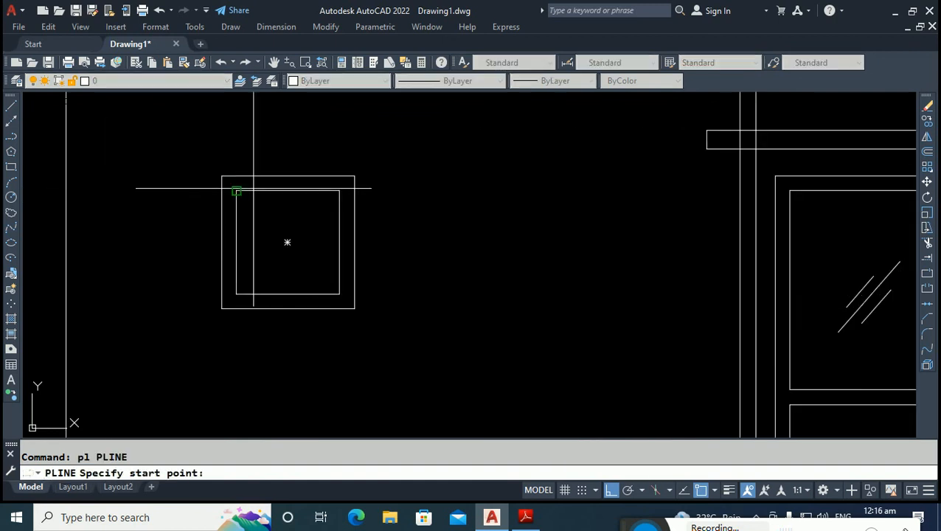
pyautogui.click(236, 190)
pyautogui.press('F8')
pyautogui.scroll(2, 264, 225)
pyautogui.click(253, 301)
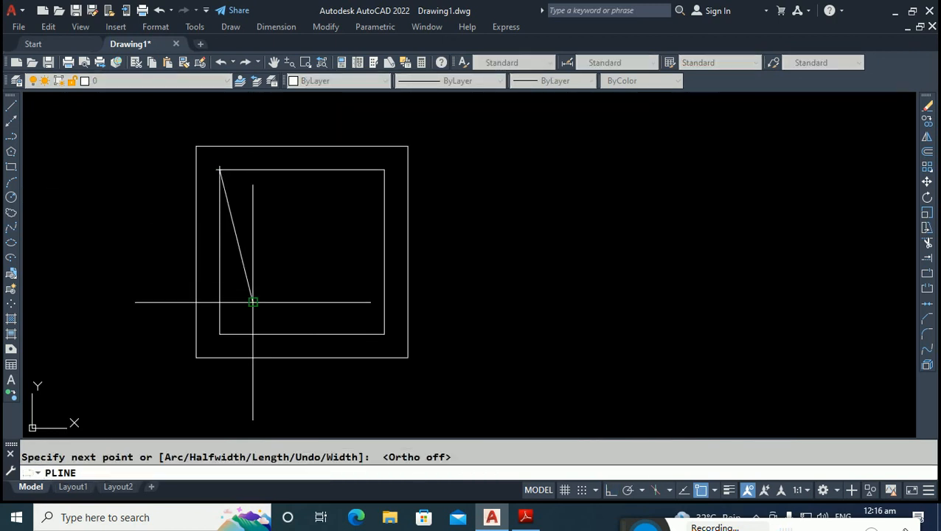
pyautogui.press('F8')
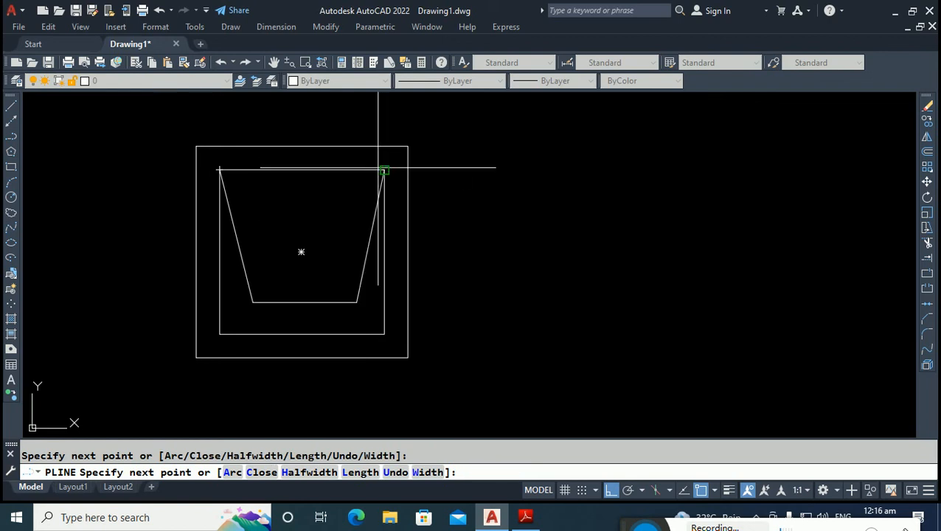
pyautogui.press('Escape')
pyautogui.scroll(-6, 133, 275)
pyautogui.press('Escape')
# Copy the three reflection lines from the six-pane window's upper right pane to upper and lower spots in the left angled bay panel.
pyautogui.moveTo(568, 277); pyautogui.dragTo(447, 273, button='middle')
pyautogui.scroll(2, 447, 273)
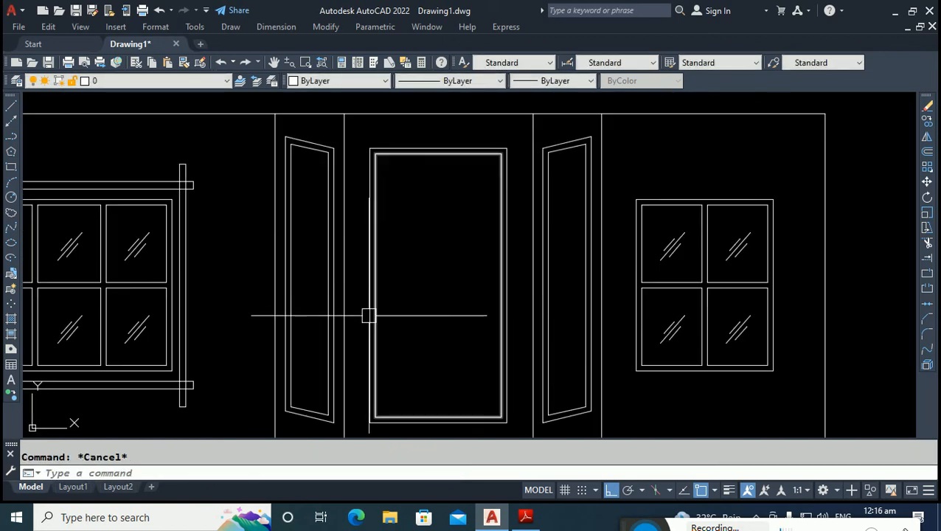
pyautogui.moveTo(140, 251); pyautogui.dragTo(165, 228, button='middle')
pyautogui.scroll(4, 165, 228)
pyautogui.click(182, 234)
pyautogui.click(121, 172)
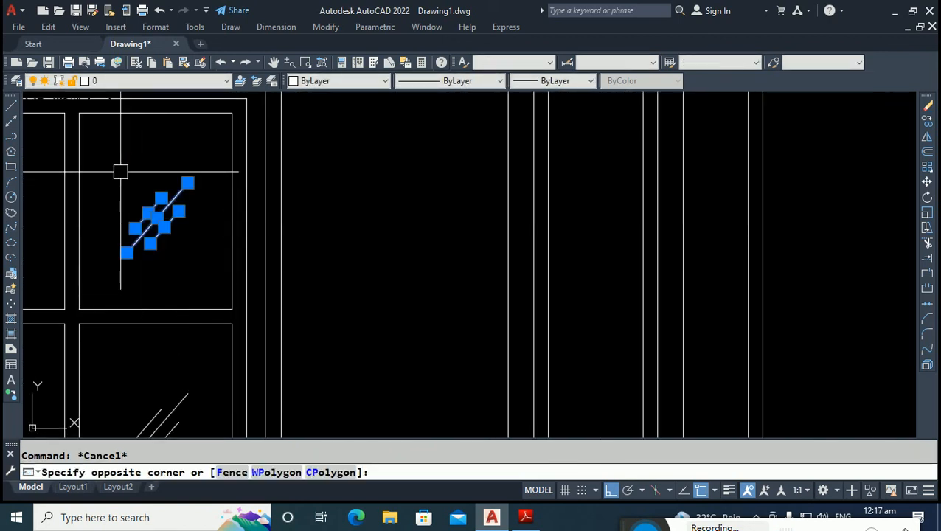
pyautogui.write('co')
pyautogui.press('Return')
pyautogui.click(144, 196)
pyautogui.scroll(-4, 309, 235)
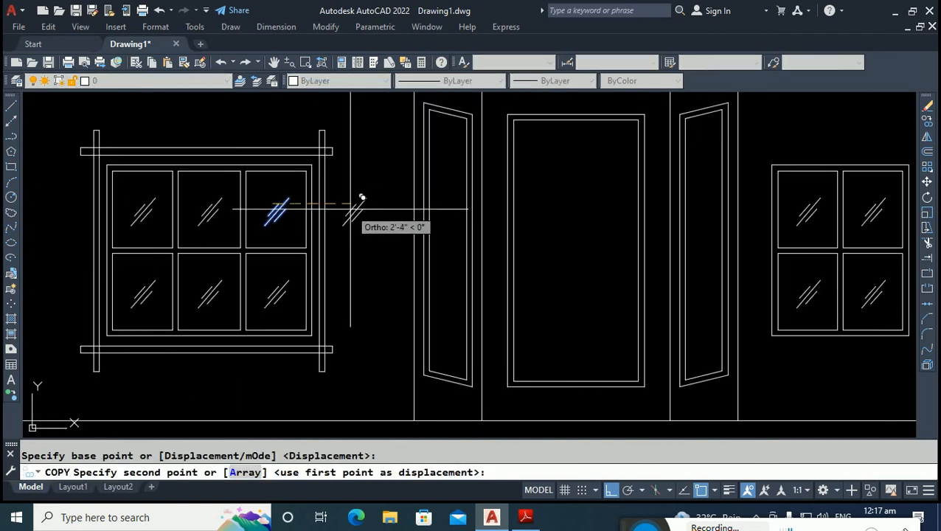
pyautogui.press('F8')
pyautogui.scroll(4, 442, 177)
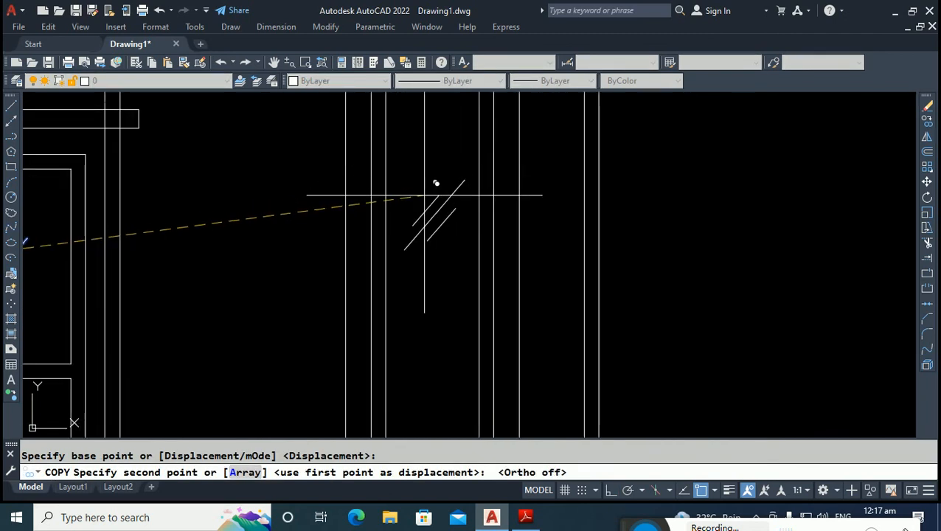
pyautogui.scroll(-4, 431, 210)
pyautogui.click(432, 200)
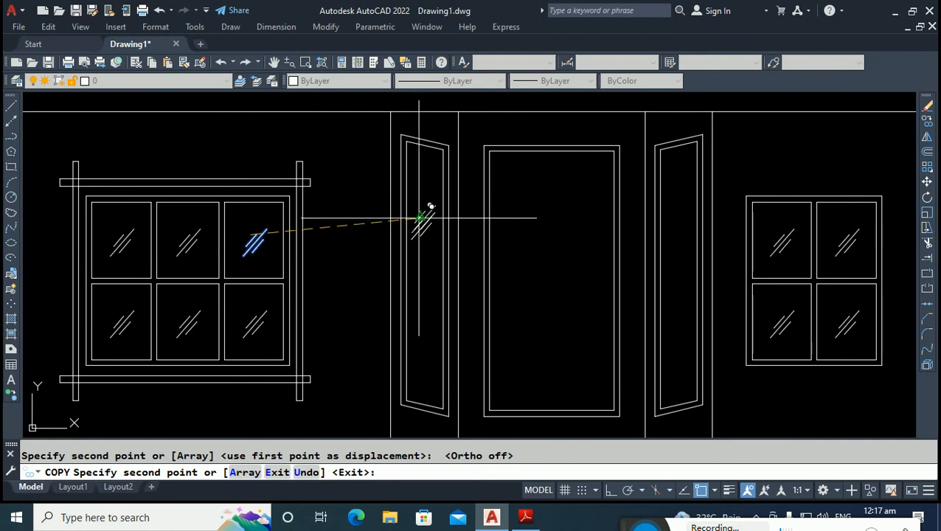
pyautogui.click(436, 320)
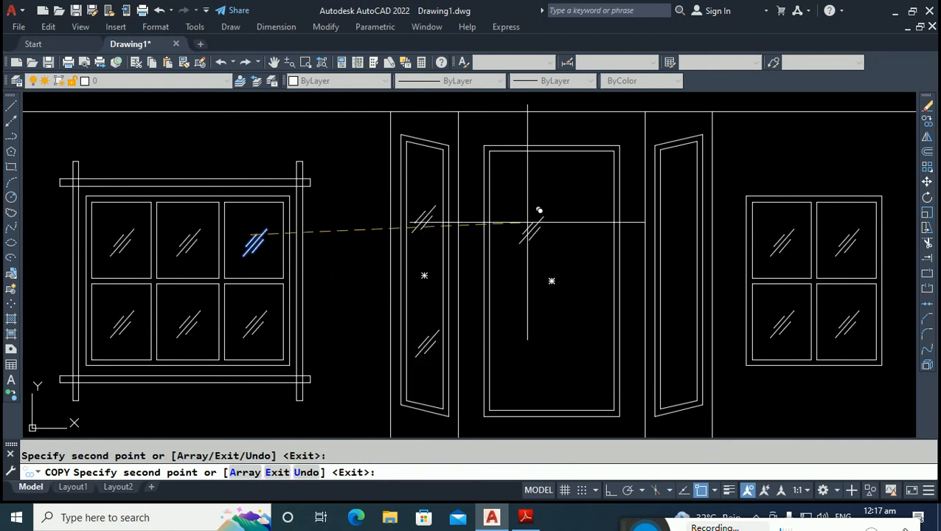
# Place five scattered copies of the reflection lines inside the large central bay panel.
pyautogui.click(531, 178)
pyautogui.click(592, 282)
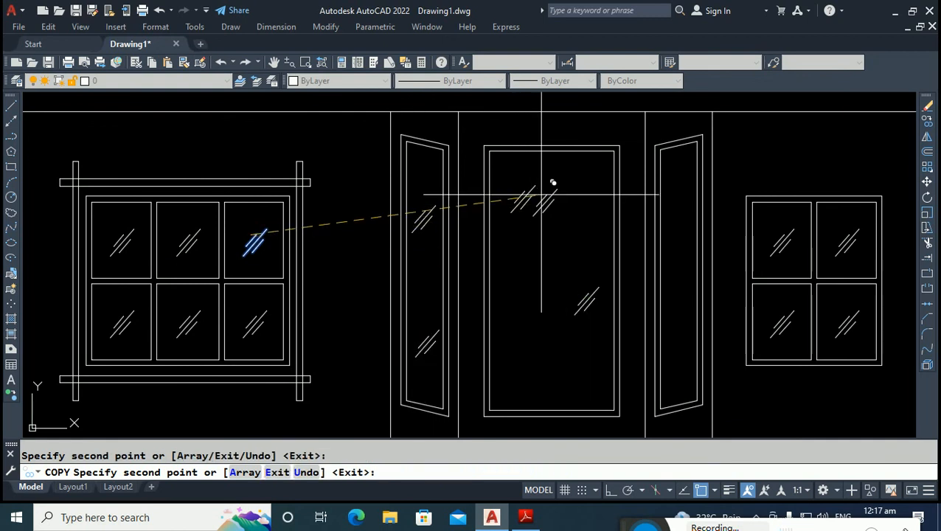
pyautogui.click(580, 207)
pyautogui.click(525, 299)
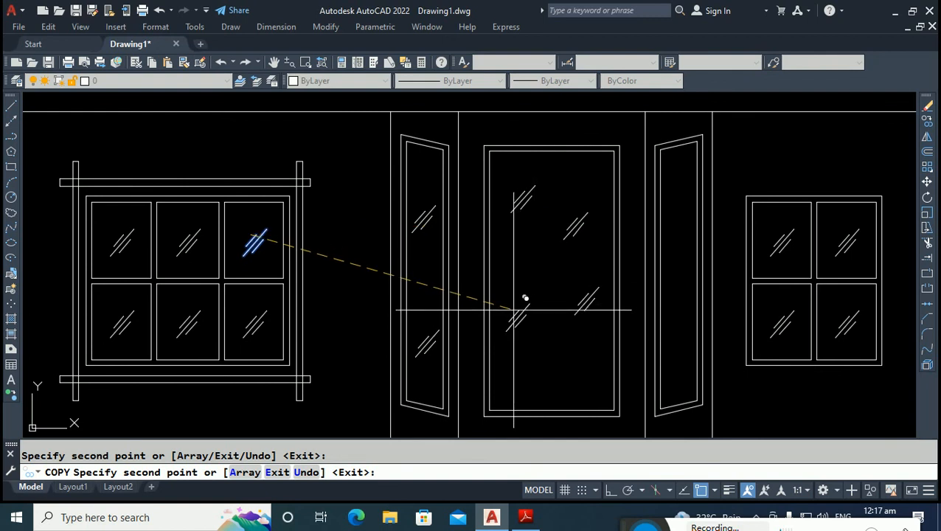
pyautogui.click(558, 360)
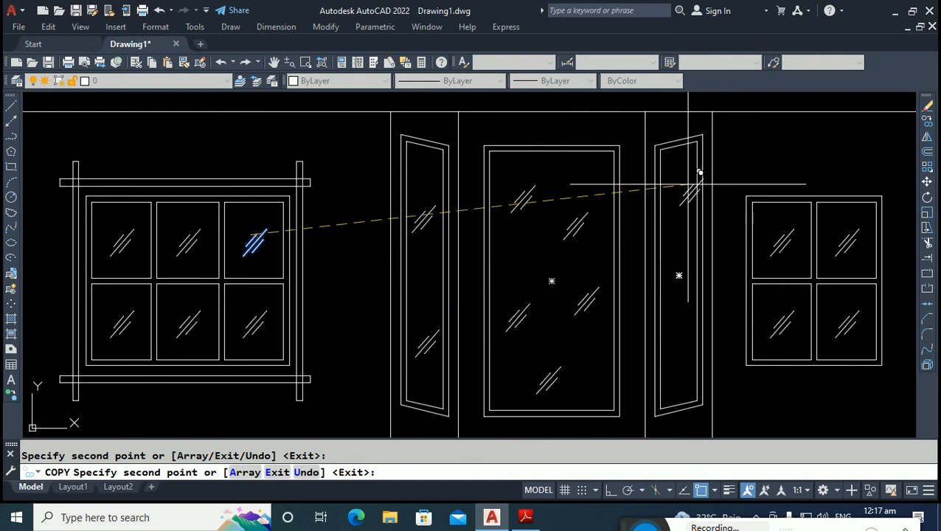
# Place copies of the reflection lines in the upper and lower parts of the right angled bay panel.
pyautogui.click(688, 180)
pyautogui.scroll(2, 682, 295)
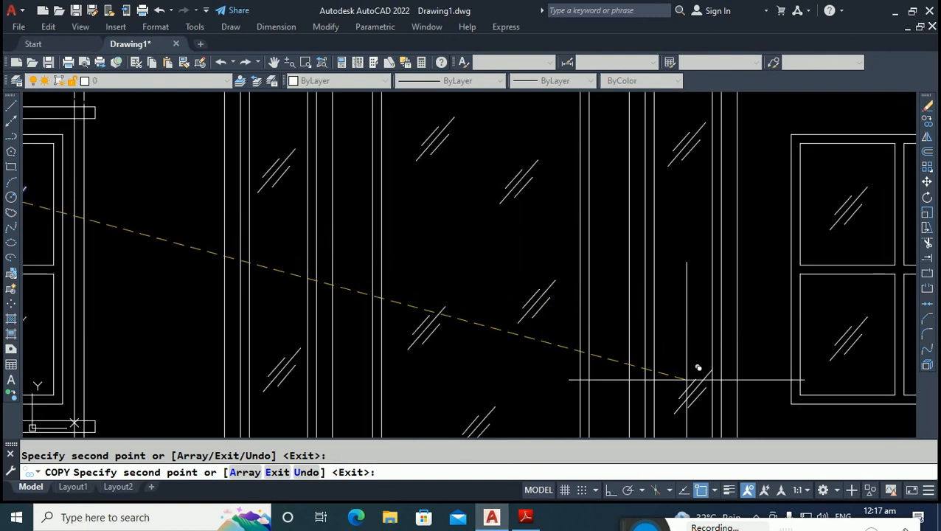
pyautogui.press('Escape')
# Move the middle right set of reflection lines in the central bay panel slightly up and to the left.
pyautogui.scroll(-4, 399, 101)
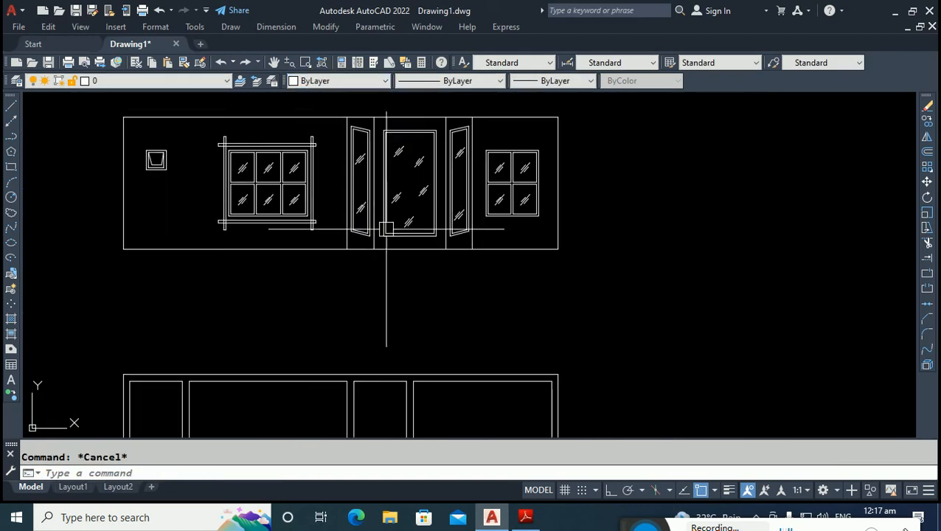
pyautogui.scroll(4, 421, 189)
pyautogui.click(443, 230)
pyautogui.click(410, 180)
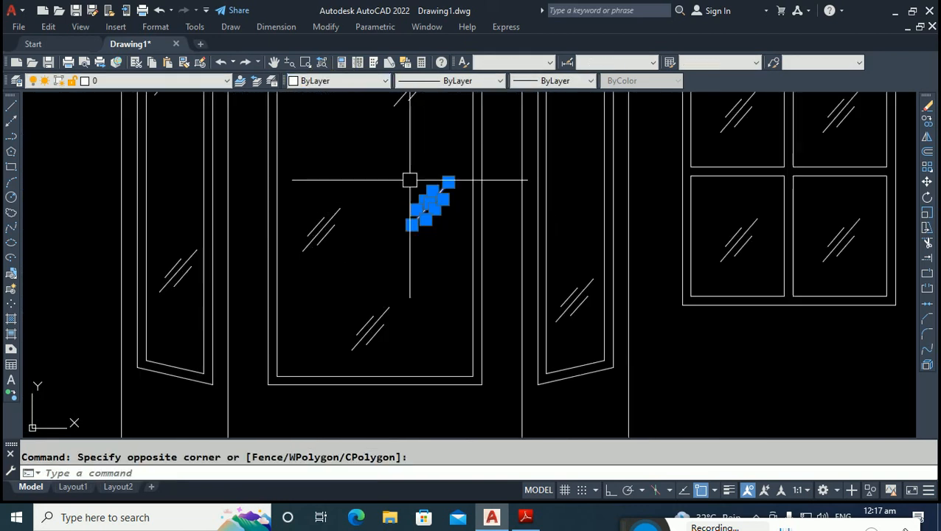
pyautogui.press('Return')
pyautogui.click(410, 174)
pyautogui.click(399, 156)
pyautogui.press('Escape')
pyautogui.scroll(-4, 382, 253)
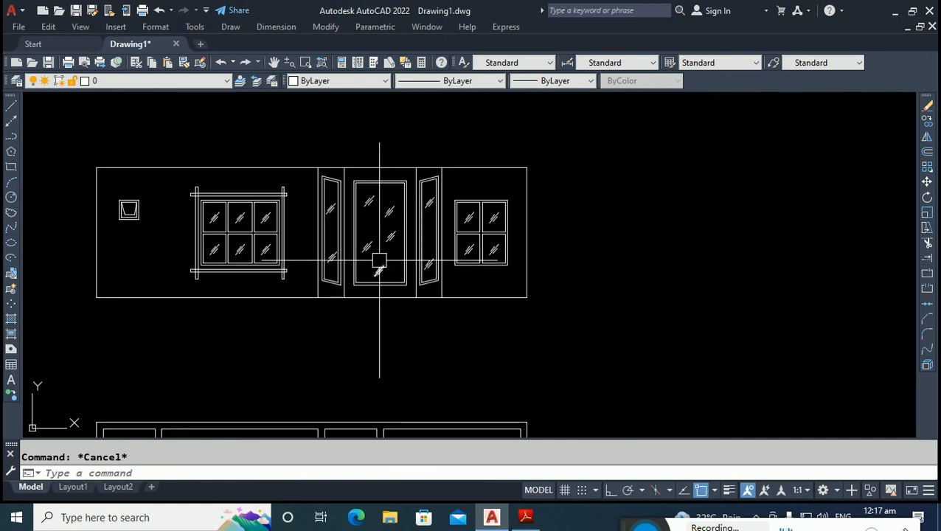
# Move the upper right set of reflection lines in the central bay panel slightly upward.
pyautogui.scroll(4, 391, 220)
pyautogui.click(414, 168)
pyautogui.click(349, 255)
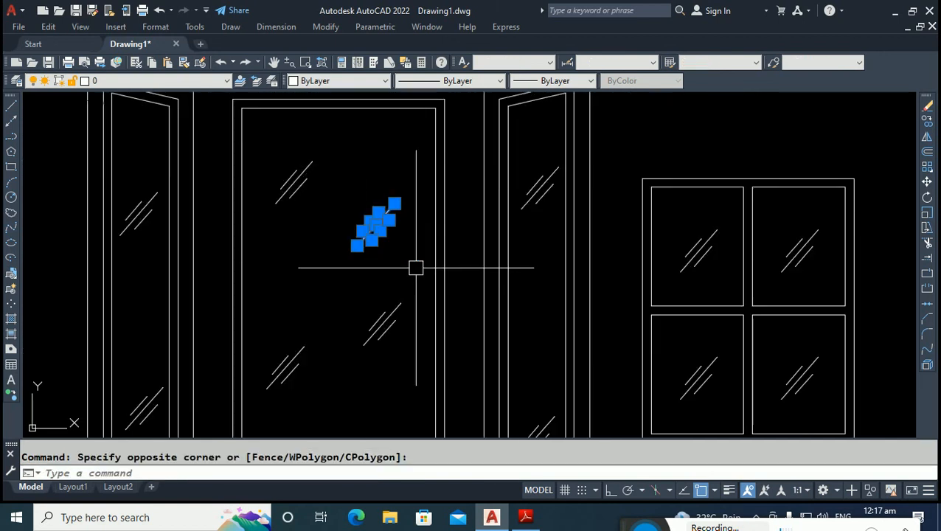
pyautogui.write('m')
pyautogui.press('Return')
pyautogui.click(411, 262)
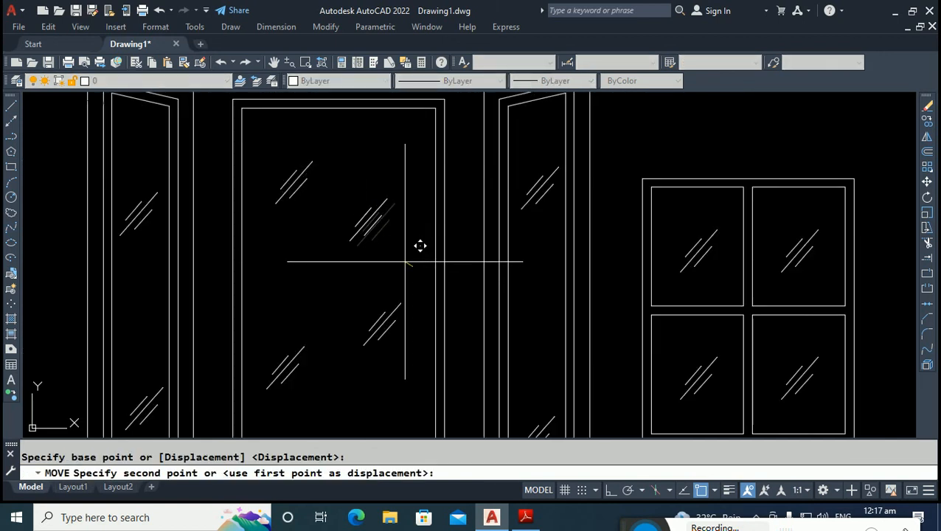
pyautogui.click(420, 221)
pyautogui.press('Escape')
pyautogui.scroll(-5, 332, 203)
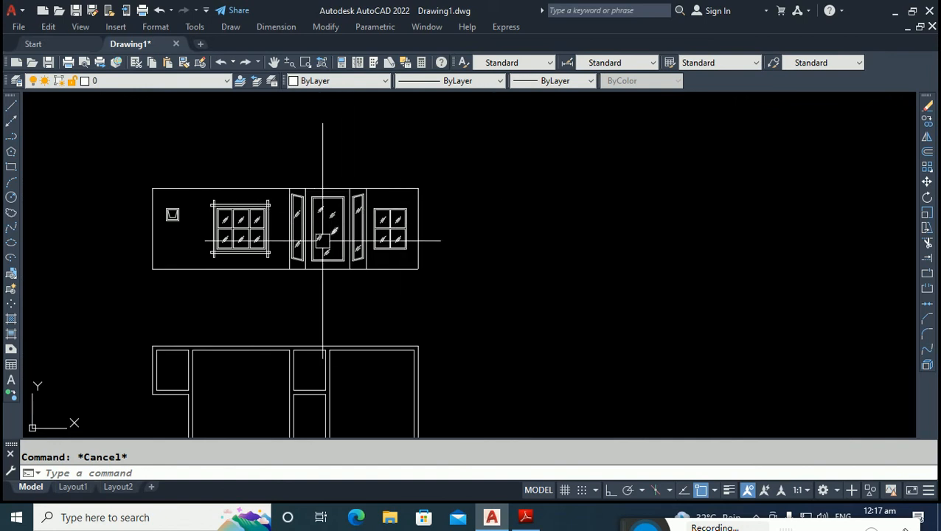
# Erase all five sets of reflection lines from the central bay panel.
pyautogui.scroll(3, 322, 240)
pyautogui.scroll(4, 353, 171)
pyautogui.scroll(-4, 348, 122)
pyautogui.click(351, 118)
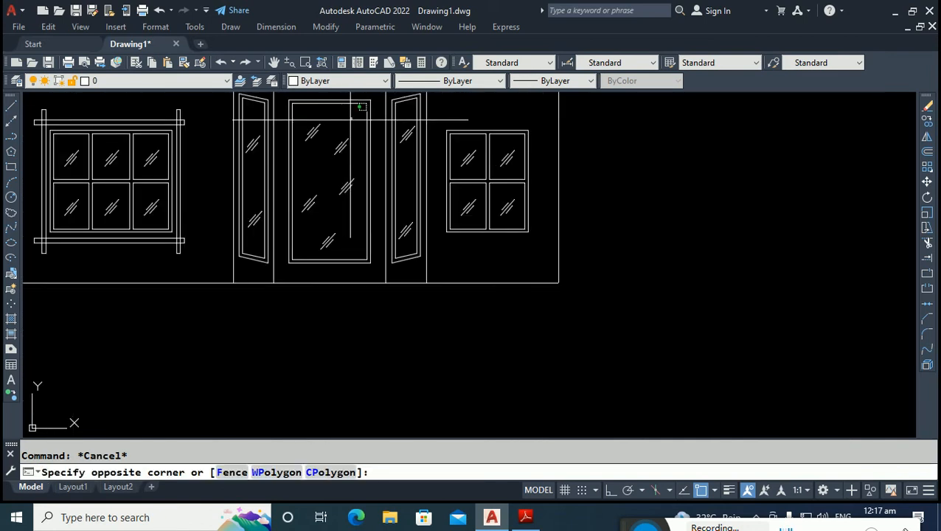
pyautogui.click(303, 254)
pyautogui.press('Delete')
# Erase both sets of reflection lines from the right angled bay panel.
pyautogui.scroll(4, 411, 114)
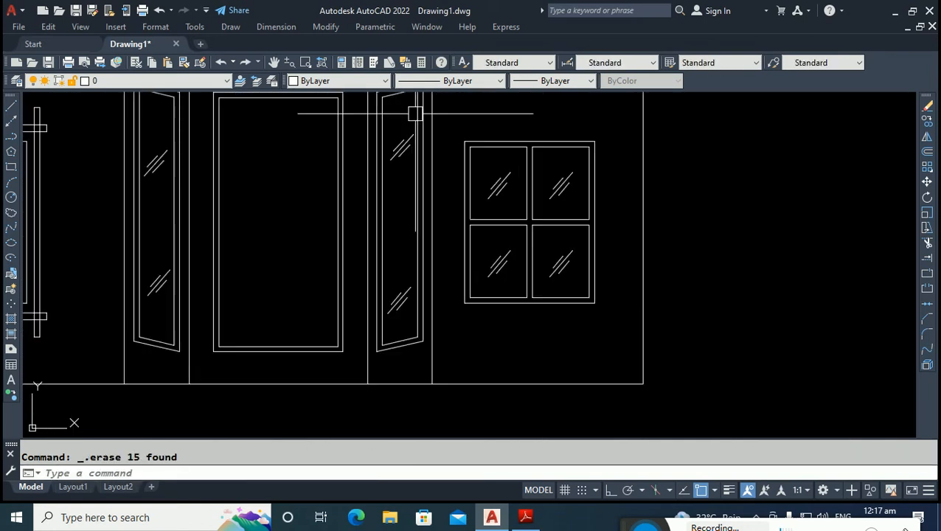
pyautogui.click(408, 124)
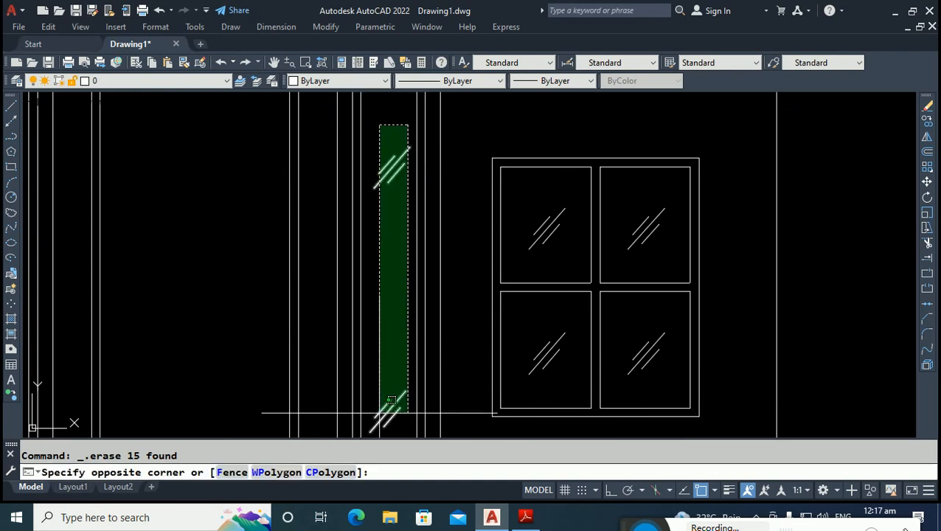
pyautogui.click(379, 430)
pyautogui.press('Delete')
pyautogui.scroll(-2, 401, 222)
pyautogui.scroll(3, 151, 185)
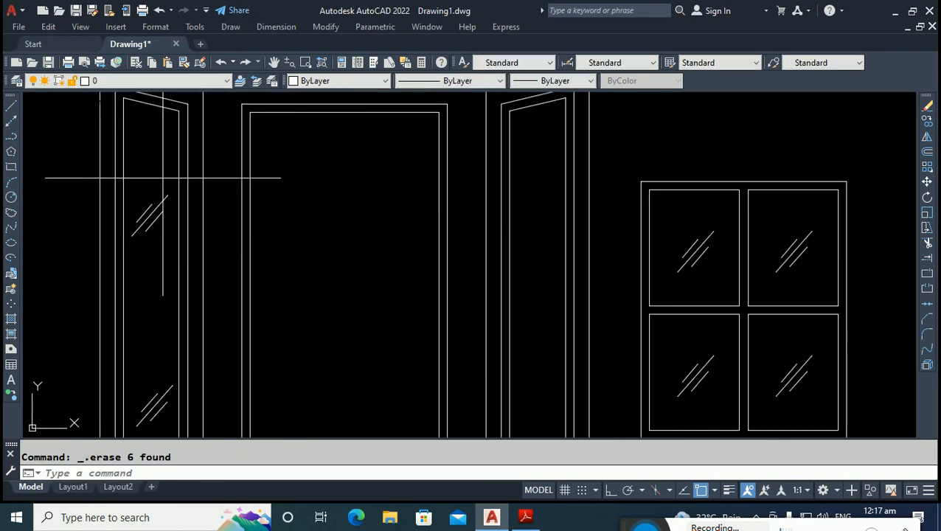
# Erase both sets of reflection lines from the left angled bay panel.
pyautogui.click(159, 179)
pyautogui.click(165, 342)
pyautogui.press('Delete')
pyautogui.scroll(-3, 276, 200)
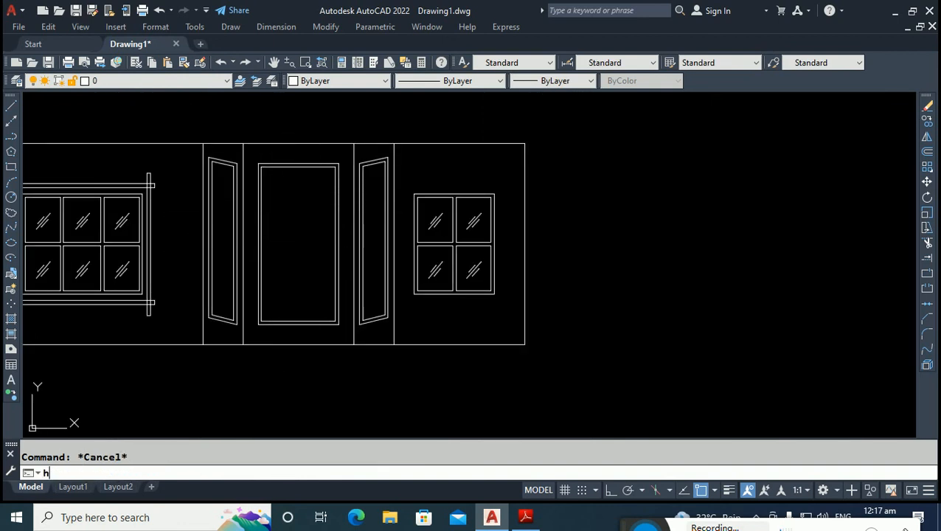
# Start a hatch and choose the predefined GOST_GLASS pattern.
pyautogui.rightClick(311, 249)
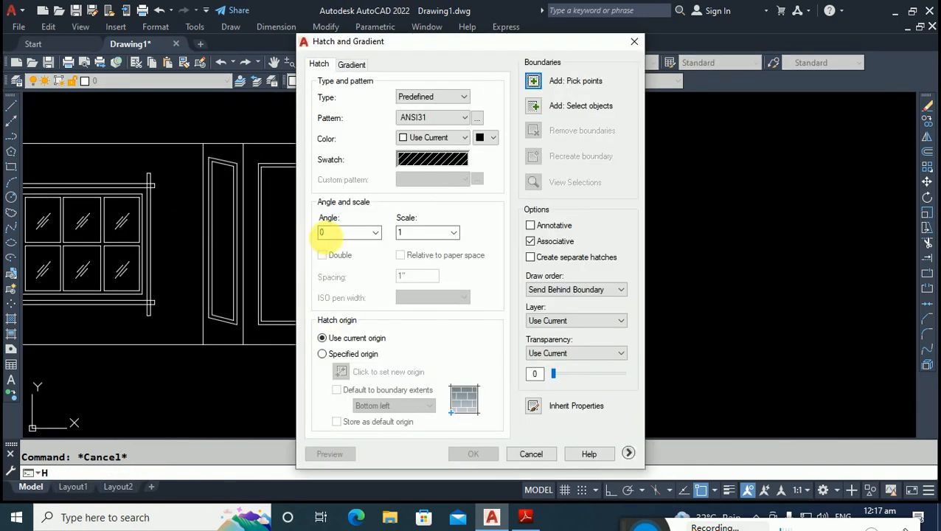
pyautogui.click(479, 120)
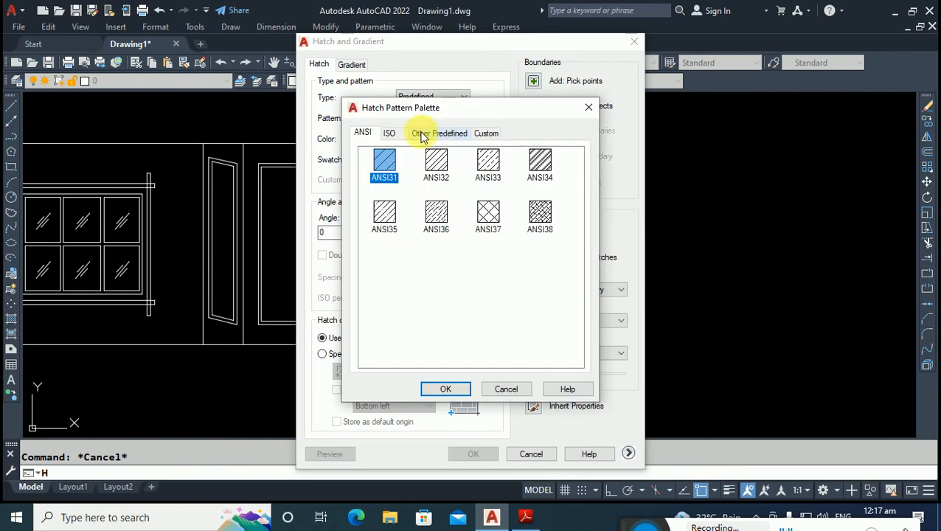
pyautogui.click(435, 133)
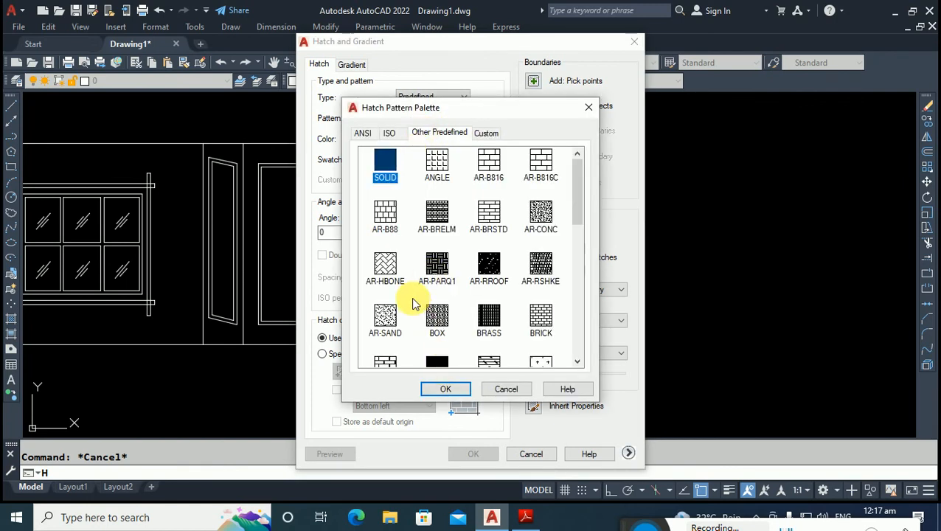
pyautogui.press('g')
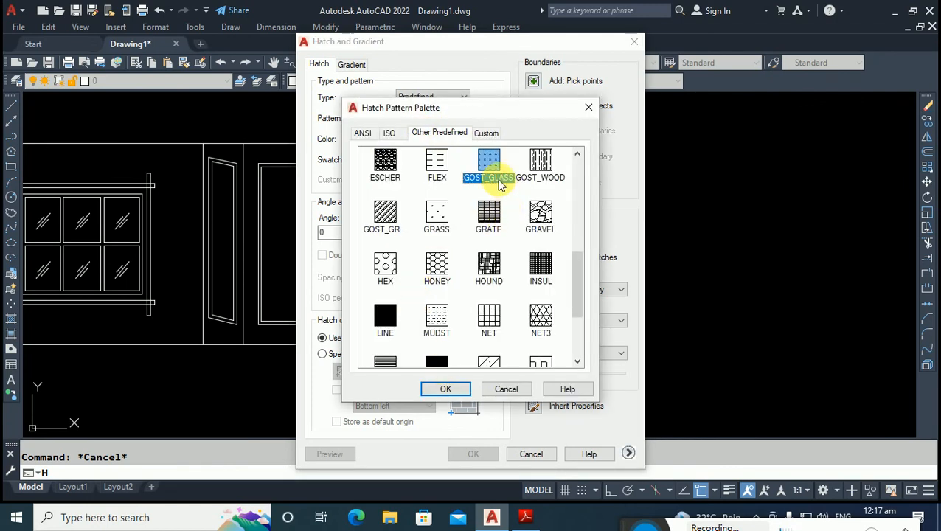
pyautogui.click(457, 390)
# Apply the glass hatch inside the inner frames of the left angled, central and right angled bay panels.
pyautogui.click(535, 81)
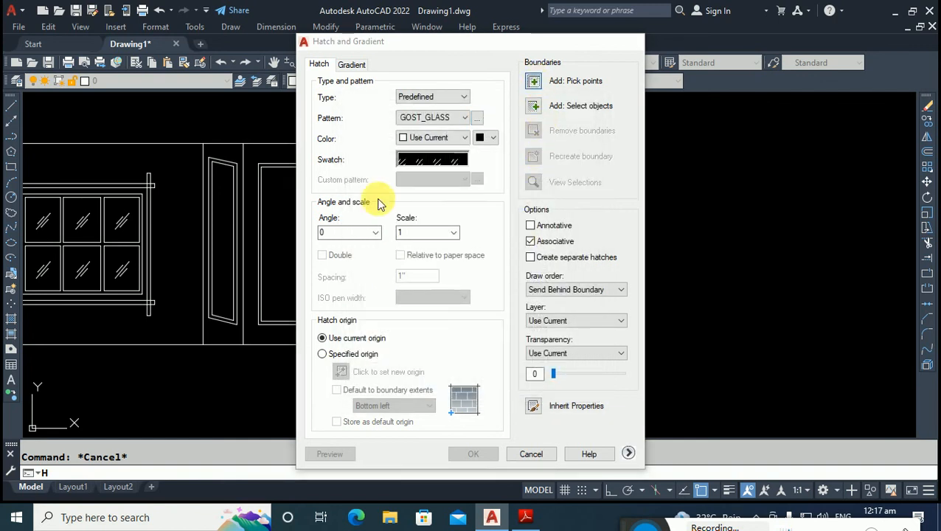
pyautogui.press('Return')
pyautogui.click(229, 236)
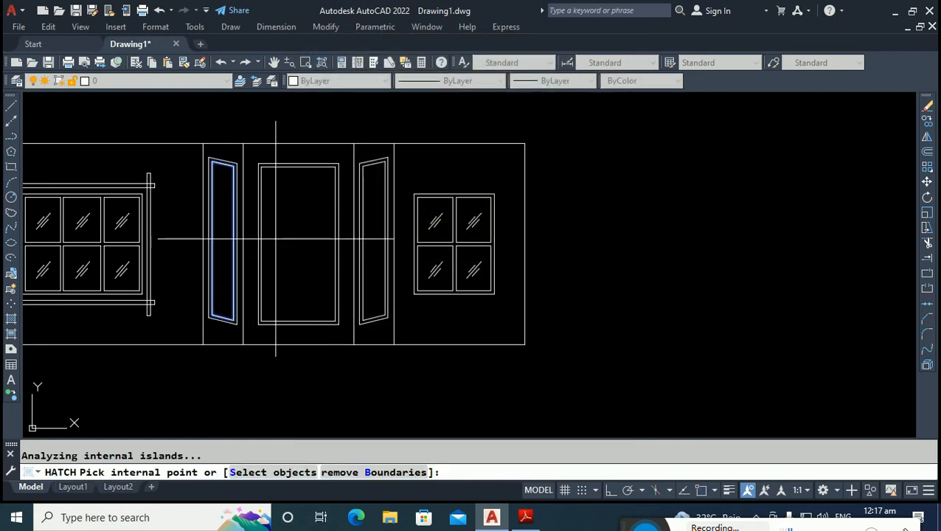
pyautogui.click(286, 221)
pyautogui.click(375, 217)
pyautogui.press('Return')
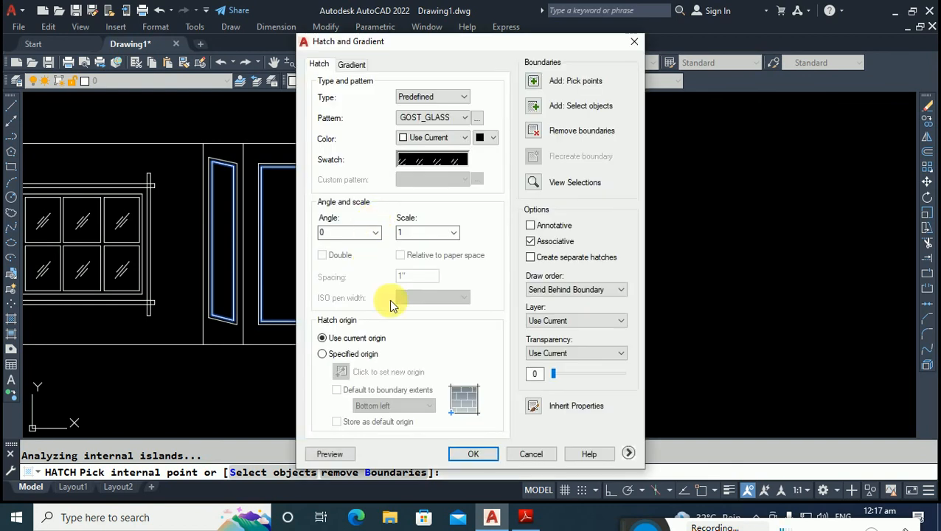
pyautogui.click(469, 453)
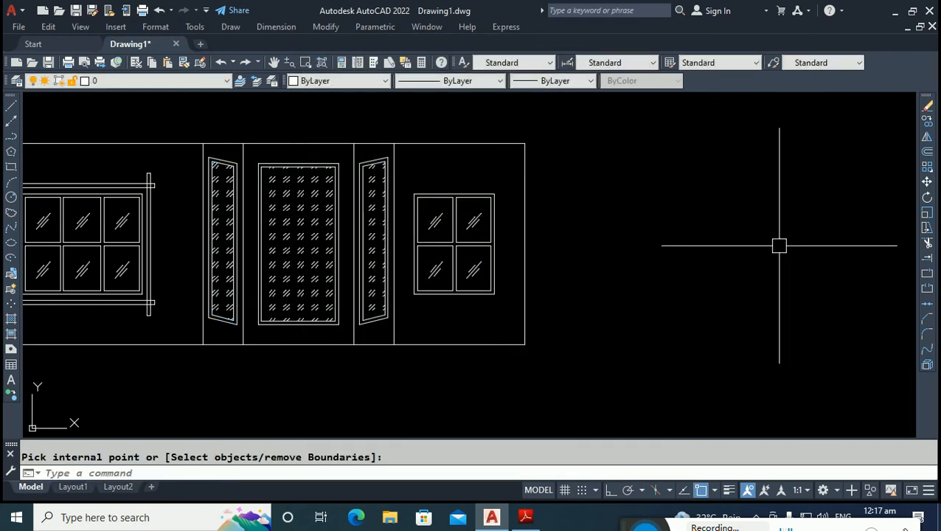
# Examine the hatched elevation together with the floor plan below it.
pyautogui.scroll(-3, 664, 273)
pyautogui.scroll(3, 660, 280)
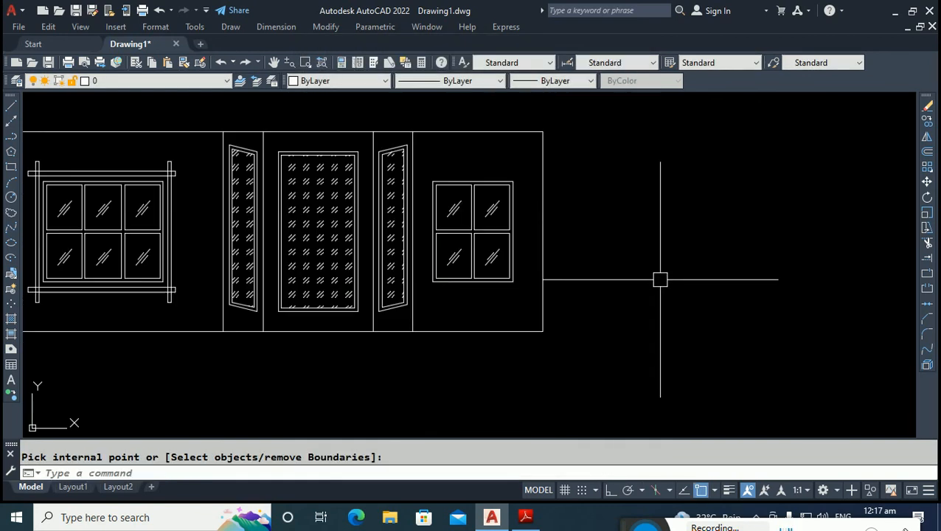
pyautogui.scroll(-2, 601, 255)
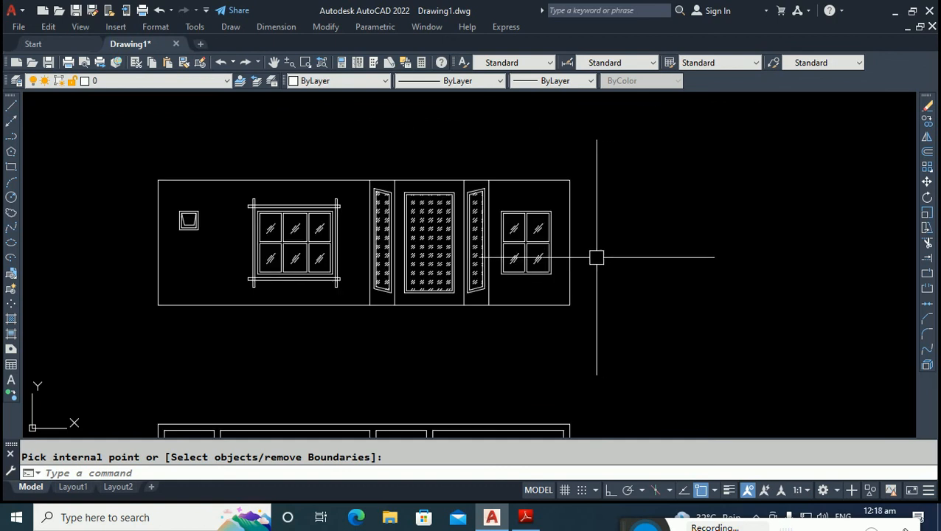
pyautogui.moveTo(160, 206); pyautogui.dragTo(288, 183, button='middle')
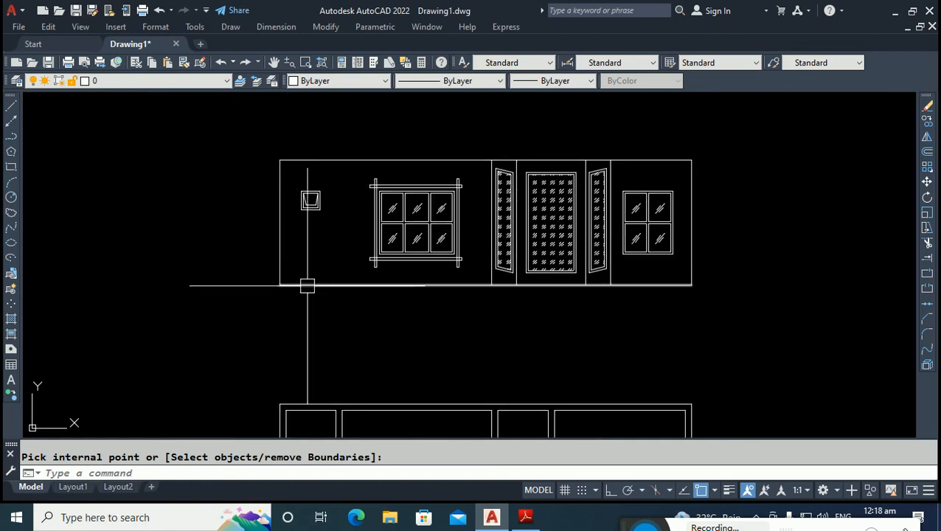
pyautogui.scroll(-5, 236, 280)
pyautogui.scroll(4, 243, 351)
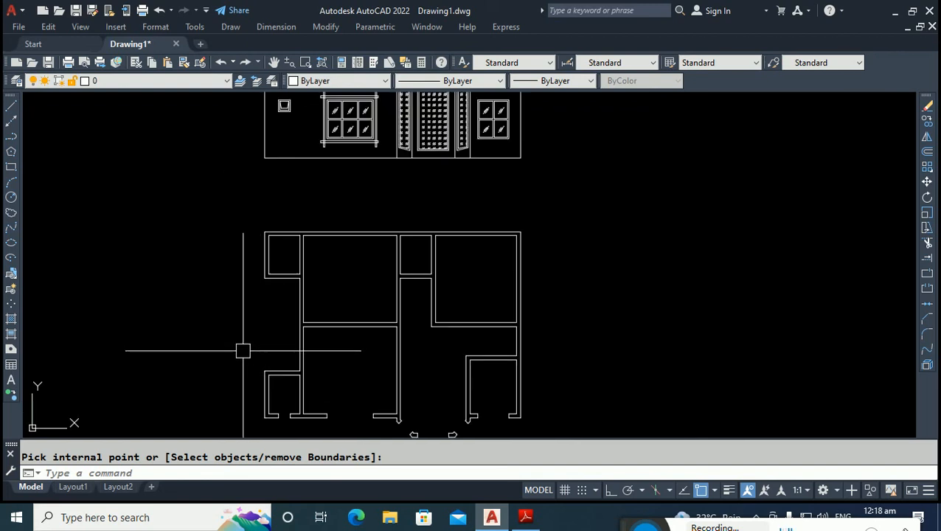
pyautogui.scroll(-4, 244, 348)
pyautogui.scroll(6, 262, 302)
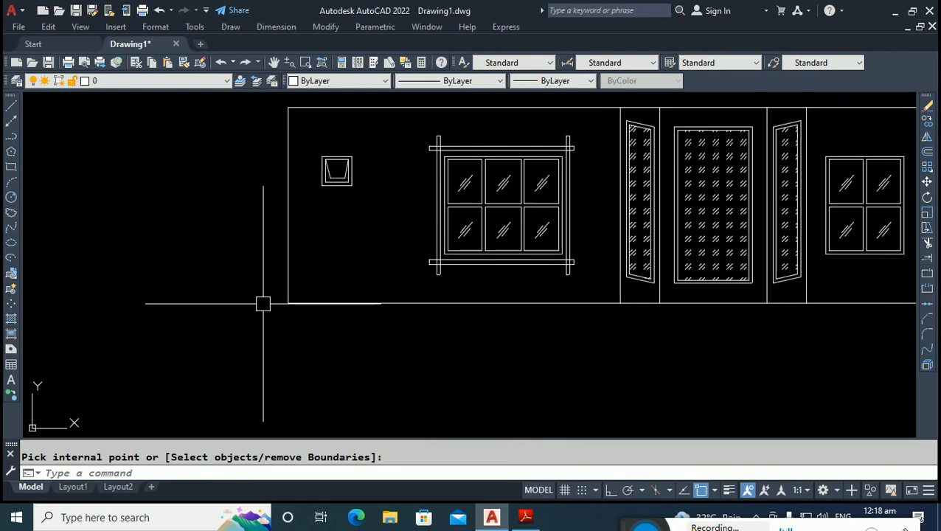
# Try to stretch the left end of the elevation's base line outward freehand, and undo it.
pyautogui.press('Escape')
pyautogui.click(313, 301)
pyautogui.click(302, 303)
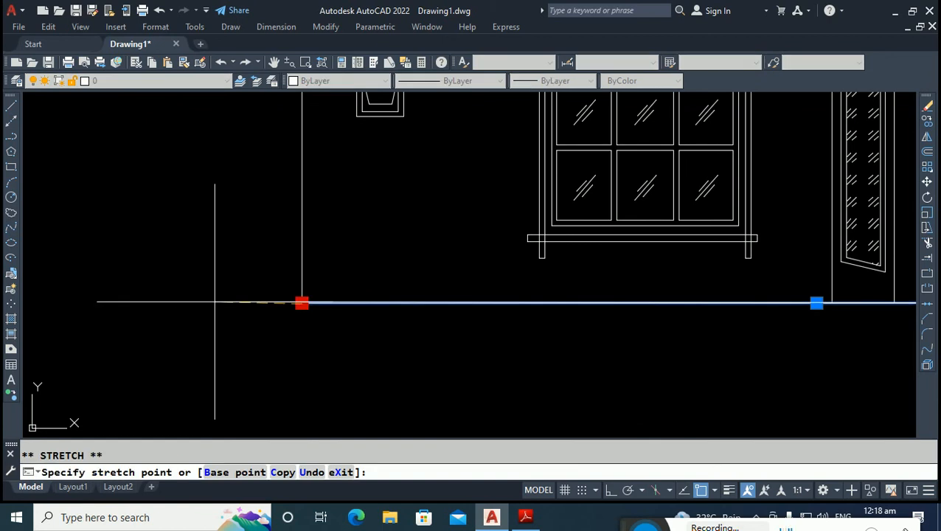
pyautogui.press('Return')
pyautogui.press('Escape')
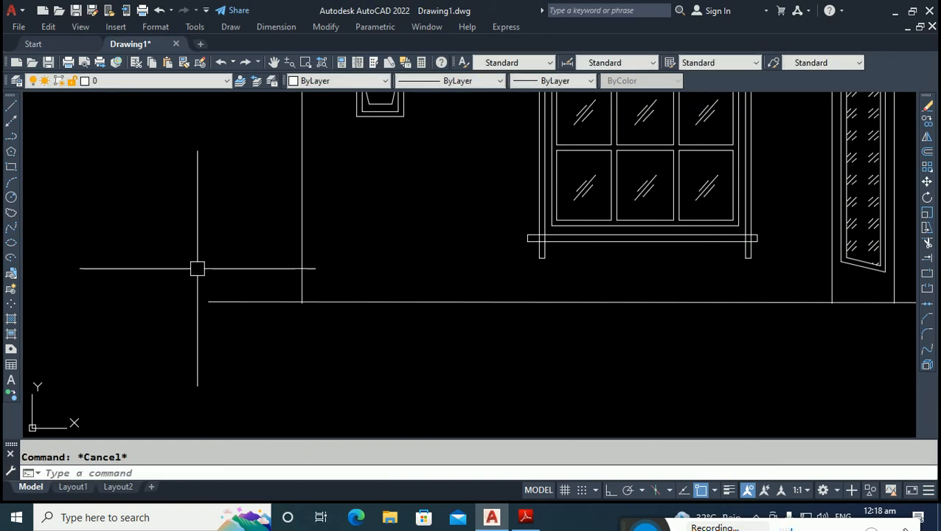
pyautogui.scroll(4, 290, 348)
pyautogui.hotkey('ctrl', 'z')
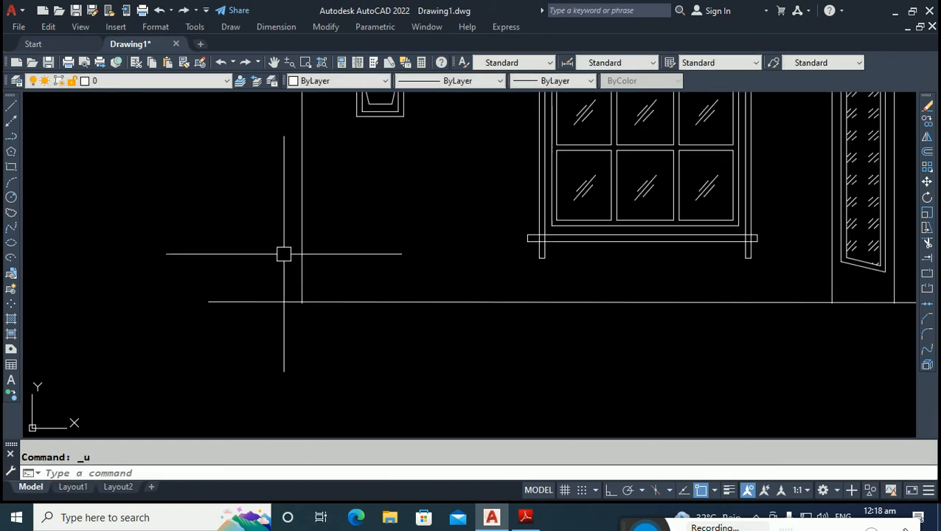
pyautogui.hotkey('ctrl', 'z')
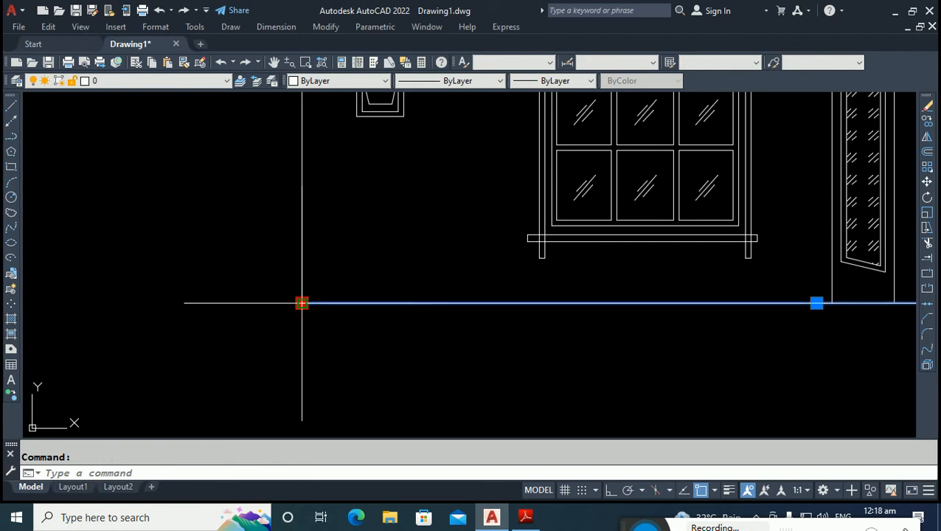
# Stretch the left end of the elevation's base line 3' outward horizontally with Ortho on.
pyautogui.click(302, 303)
pyautogui.press('F8')
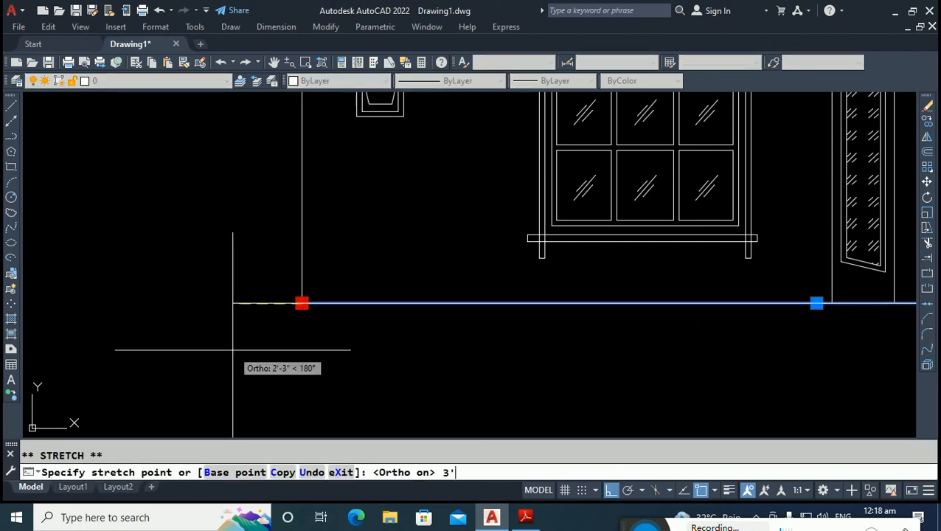
pyautogui.write("3'")
pyautogui.press('Return')
pyautogui.press('Escape')
# Check the reference floor plan PDF in Adobe Reader against the drawn plan and return to AutoCAD.
pyautogui.scroll(-5, 239, 269)
pyautogui.scroll(3, 282, 260)
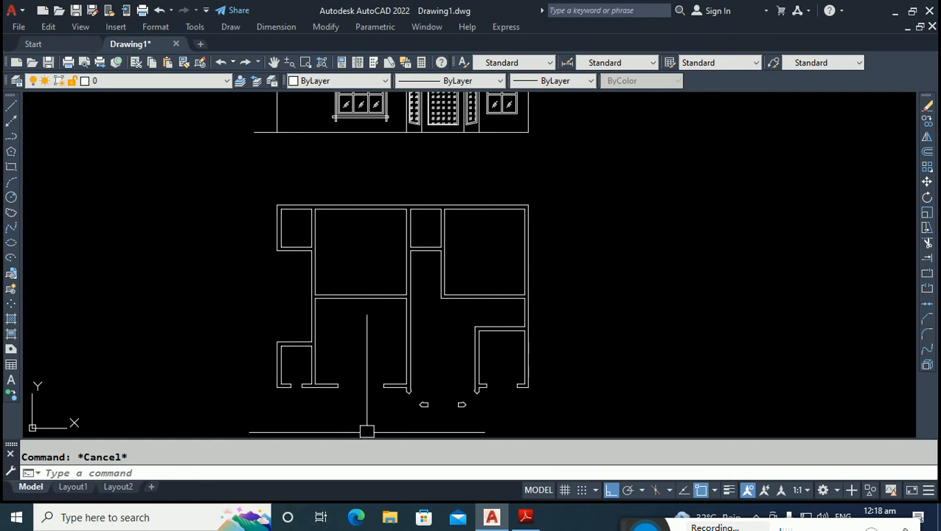
pyautogui.click(526, 517)
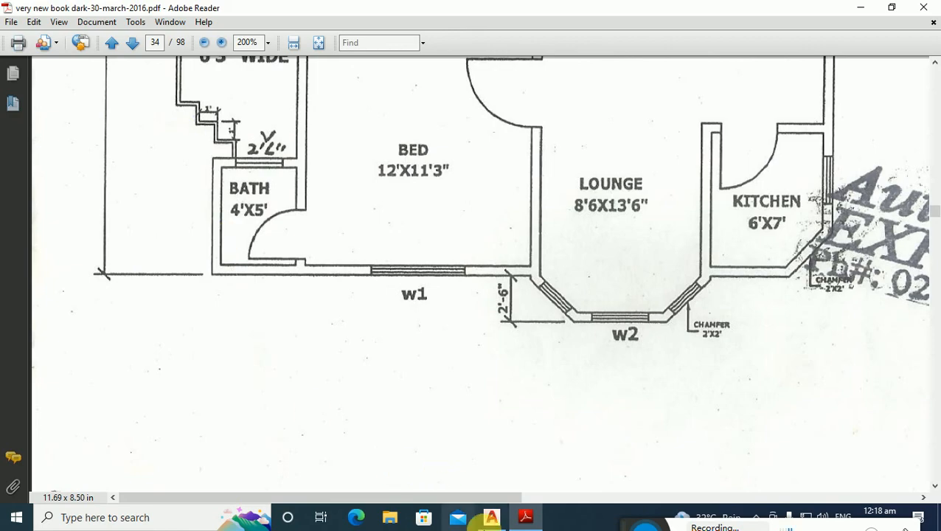
pyautogui.click(492, 517)
# Draw a line 30 units up from the base line's extended left end and horizontally across past the building's left wall.
pyautogui.scroll(3, 243, 272)
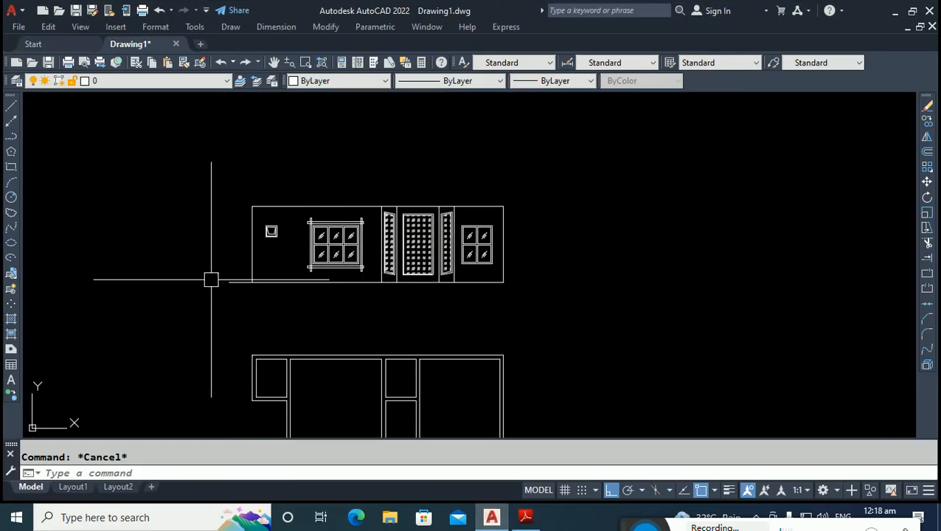
pyautogui.write('l')
pyautogui.press('Return')
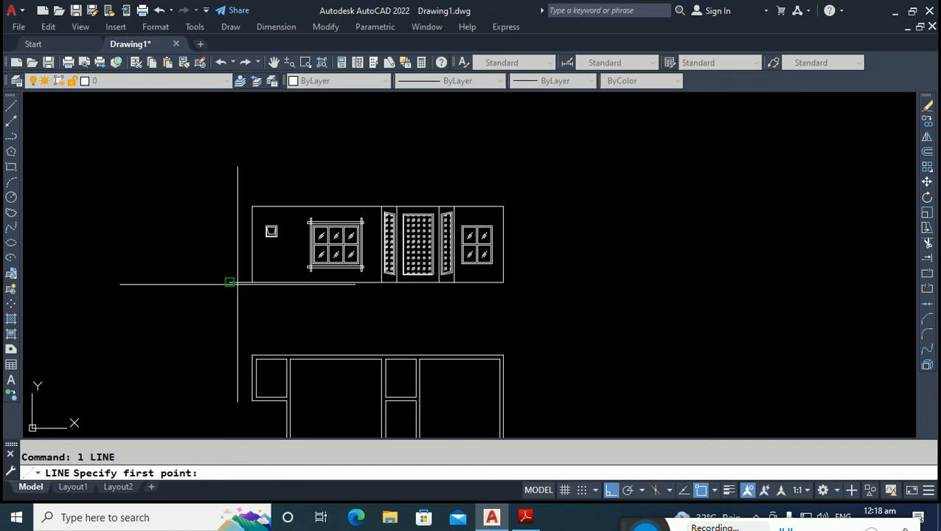
pyautogui.click(229, 281)
pyautogui.scroll(3, 244, 262)
pyautogui.press('Return')
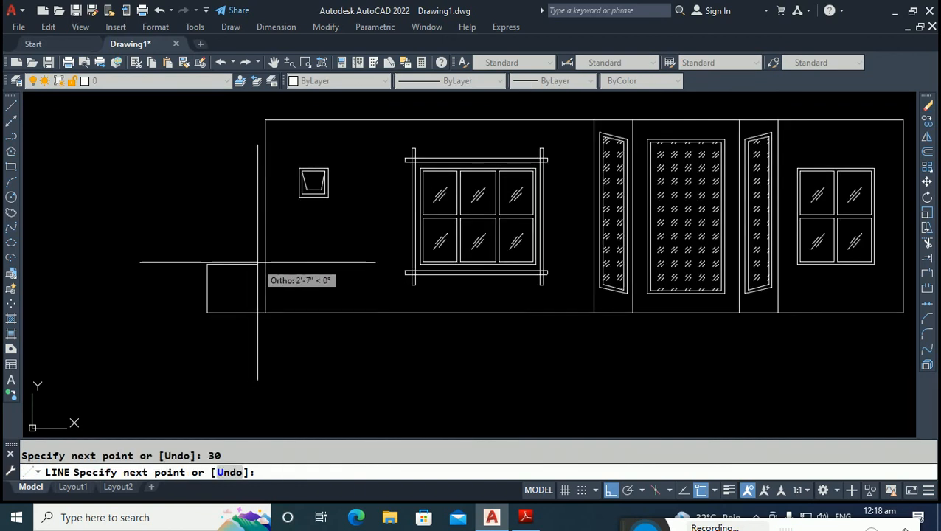
pyautogui.click(282, 263)
pyautogui.press('Escape')
# Trim the low wall's top line where it crosses past the building's left wall.
pyautogui.write('tr')
pyautogui.press('Return')
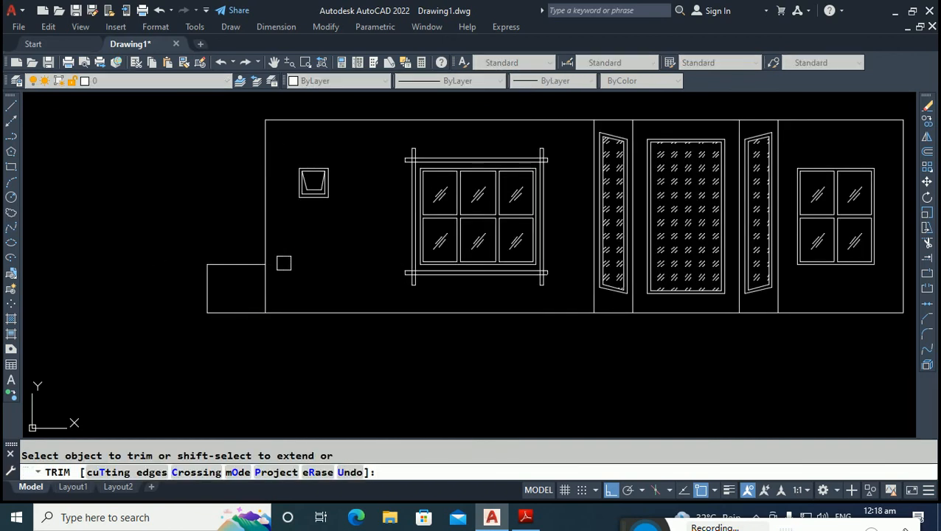
pyautogui.press('Escape')
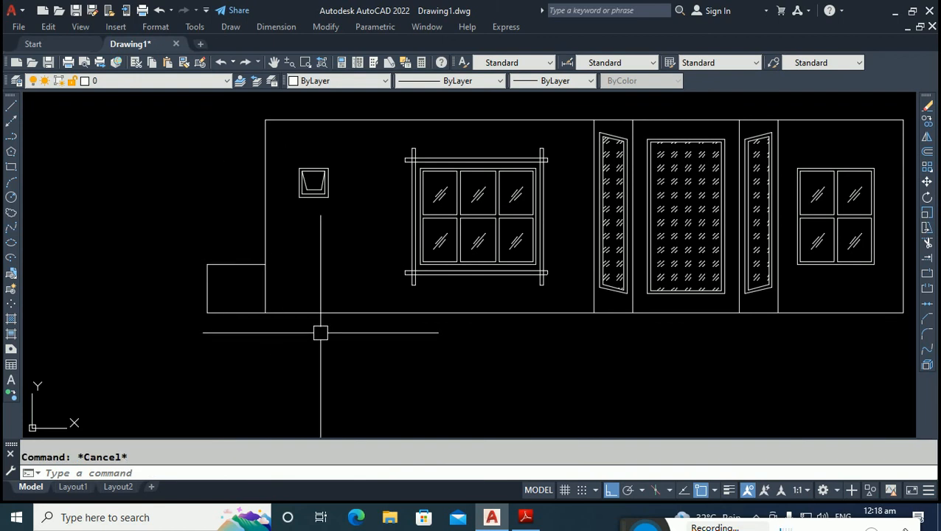
# Offset the low wall's top line 12 units upward.
pyautogui.write('o')
pyautogui.press('Return')
pyautogui.write('12')
pyautogui.press('Return')
pyautogui.scroll(2, 250, 295)
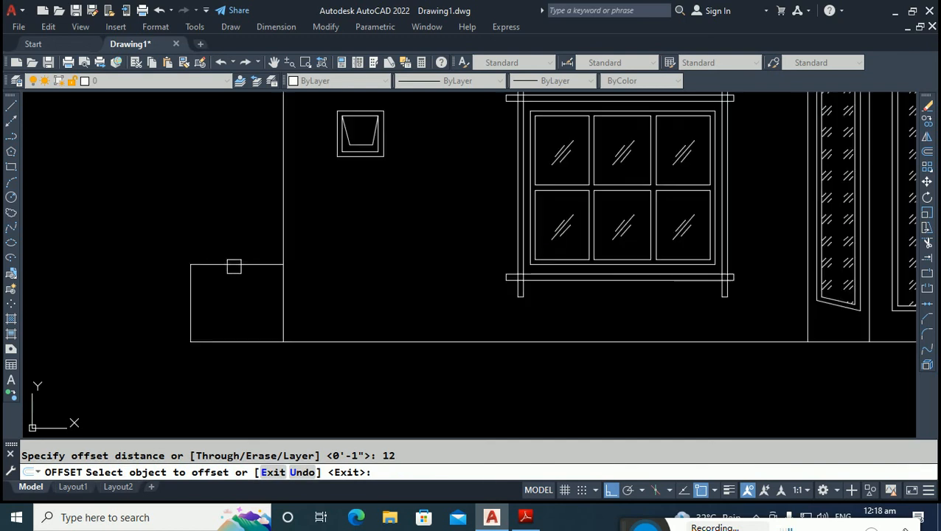
pyautogui.click(231, 264)
pyautogui.click(235, 236)
# Offset the line above the low wall 2 units upward to form a railing.
pyautogui.press('Return')
pyautogui.press('Return')
pyautogui.write('2')
pyautogui.press('Return')
pyautogui.click(230, 233)
pyautogui.click(223, 204)
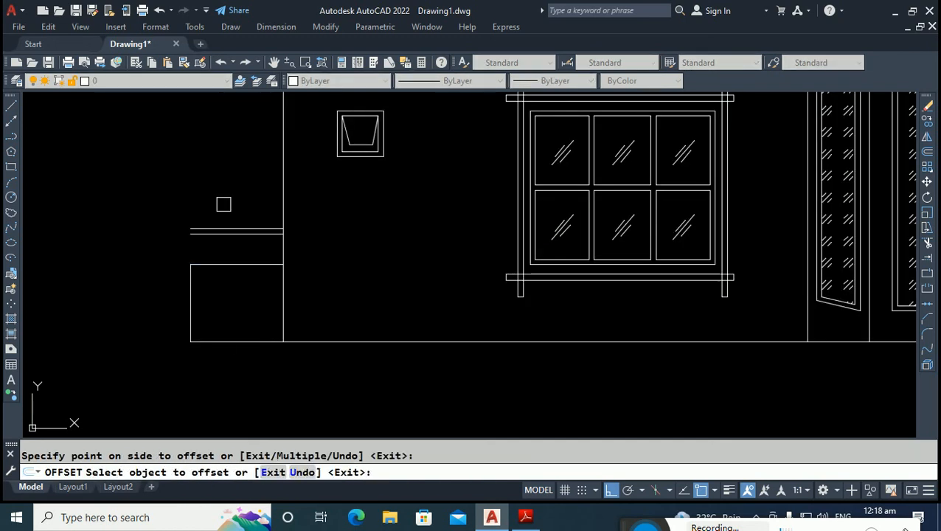
pyautogui.press('Escape')
pyautogui.press('Escape')
# Fillet the left ends of the two parallel railing lines into a rounded end.
pyautogui.scroll(2, 197, 243)
pyautogui.press('Return')
pyautogui.press('Escape')
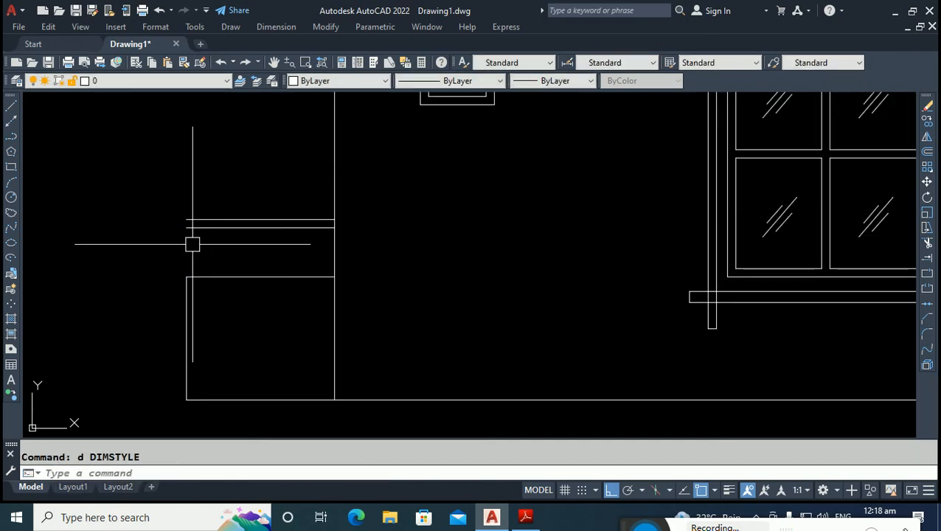
pyautogui.write('f')
pyautogui.press('Return')
pyautogui.scroll(2, 198, 229)
pyautogui.click(198, 228)
pyautogui.click(197, 212)
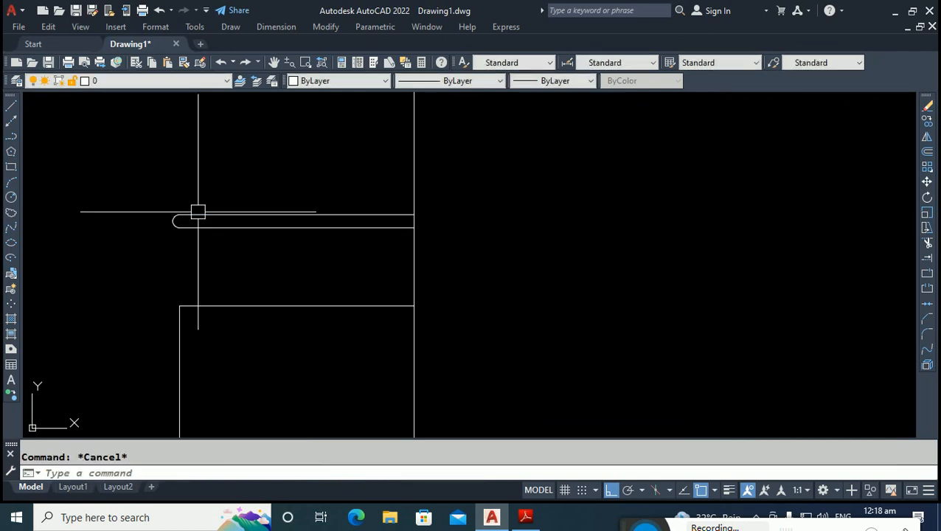
# Draw a vertical post line near the left end, from inside the low wall up into the railing.
pyautogui.write('l')
pyautogui.press('Return')
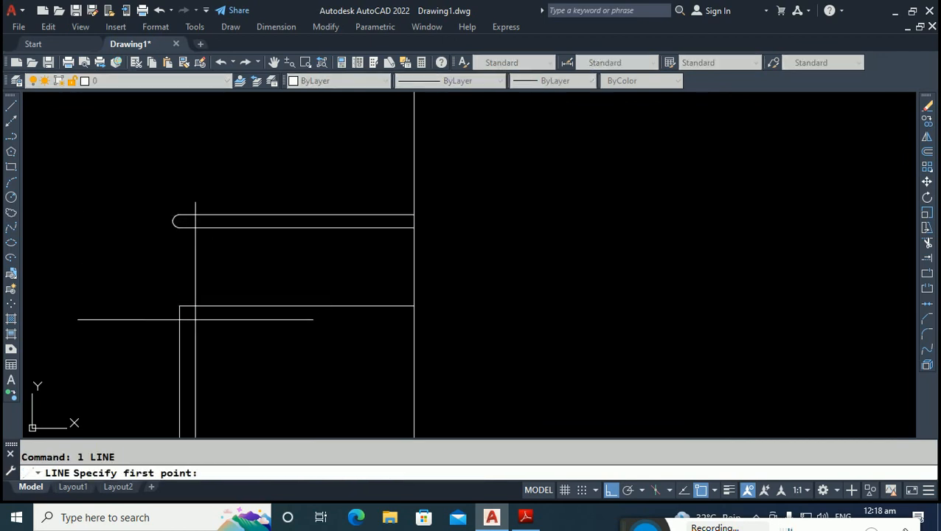
pyautogui.click(195, 319)
pyautogui.scroll(4, 199, 221)
pyautogui.press('Escape')
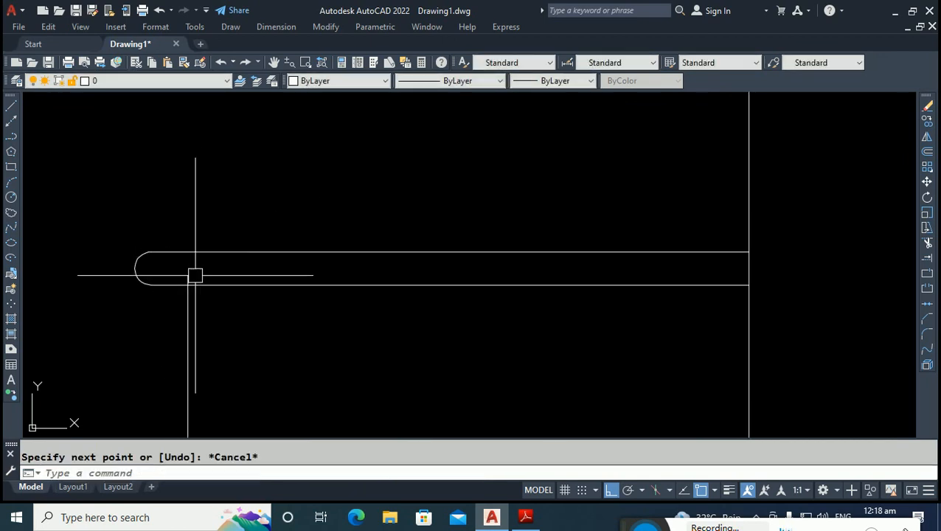
# Offset the vertical post line 1 unit to the right.
pyautogui.write('o')
pyautogui.press('Return')
pyautogui.write('1')
pyautogui.press('Return')
pyautogui.click(188, 321)
pyautogui.click(210, 319)
pyautogui.press('Escape')
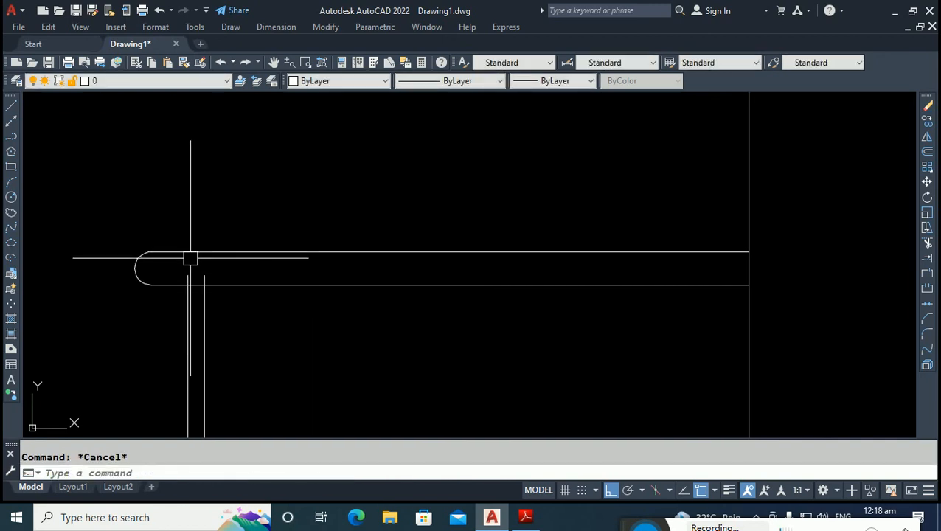
# Trim the two post lines where they run past the railing's lower edge and the low wall's upper edge.
pyautogui.write('tr')
pyautogui.press('Return')
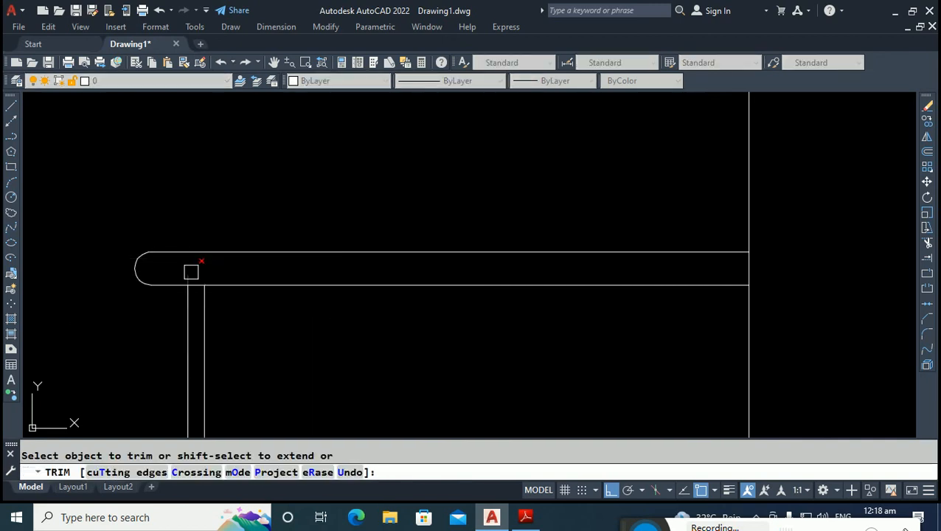
pyautogui.scroll(-4, 219, 265)
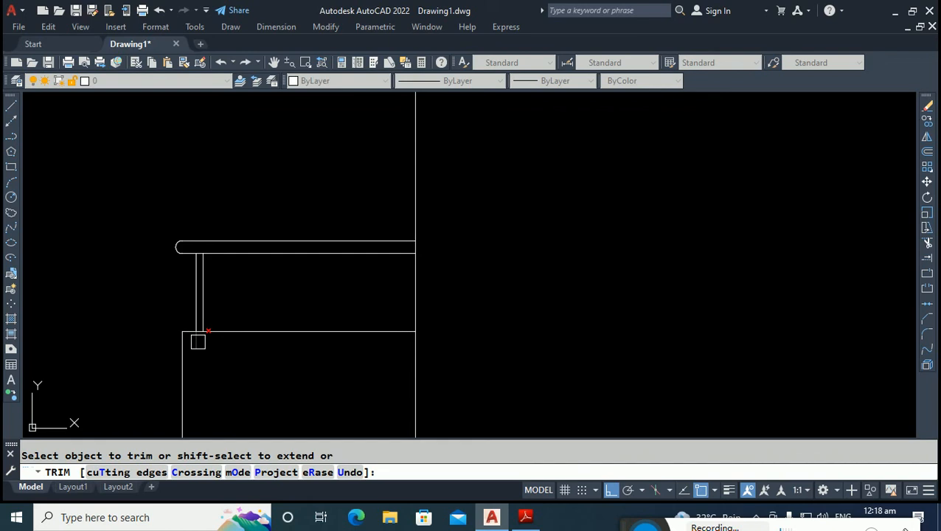
pyautogui.press('Escape')
# Copy the post pair along the railing as a fitted array of 4 items ending just beyond the building wall.
pyautogui.write('c')
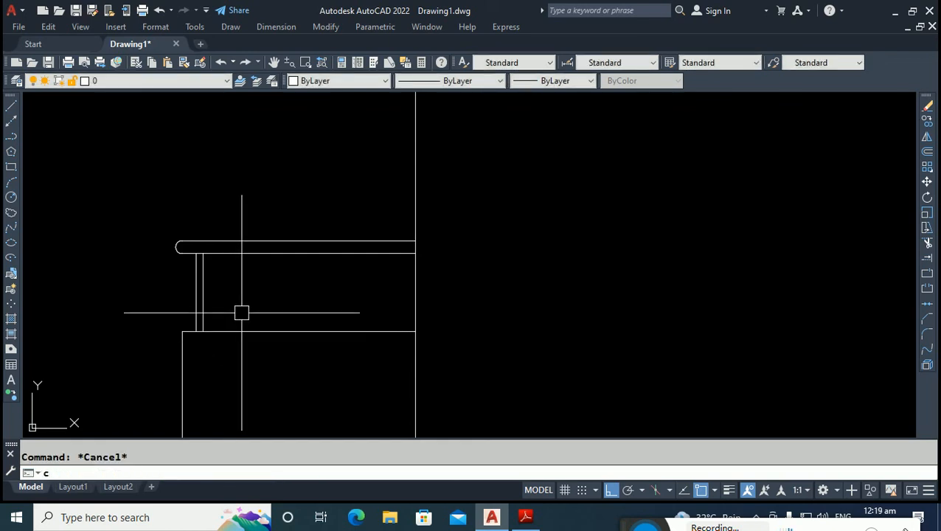
pyautogui.write('o')
pyautogui.press('Return')
pyautogui.click(244, 284)
pyautogui.click(74, 305)
pyautogui.press('Return')
pyautogui.click(181, 330)
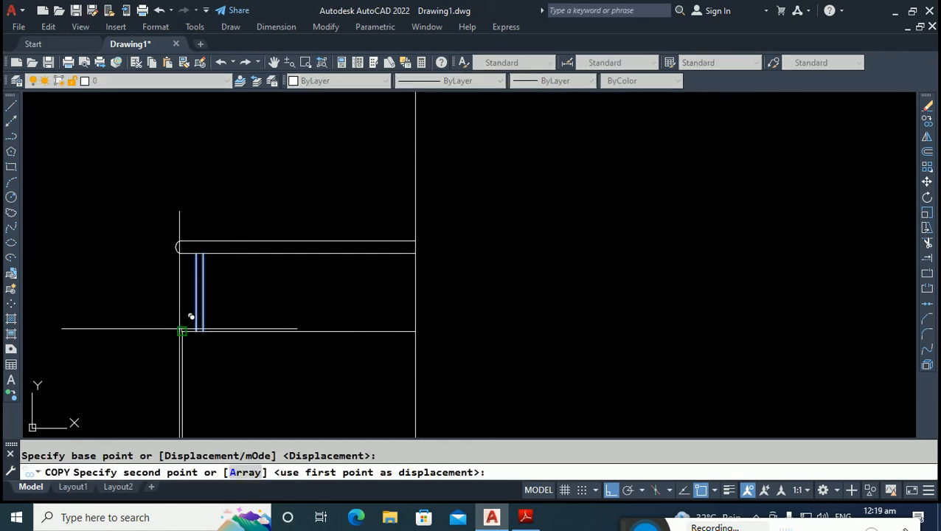
pyautogui.click(243, 473)
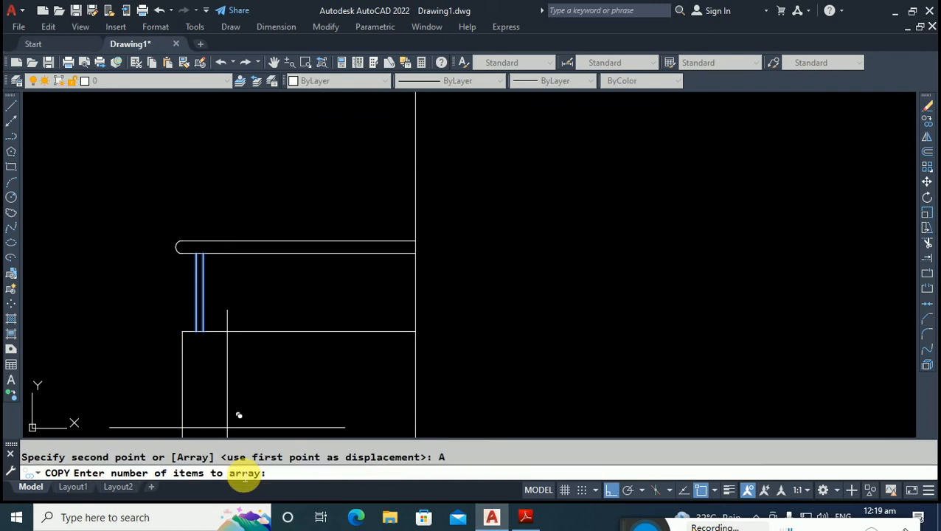
pyautogui.write('4')
pyautogui.press('Return')
pyautogui.click(243, 473)
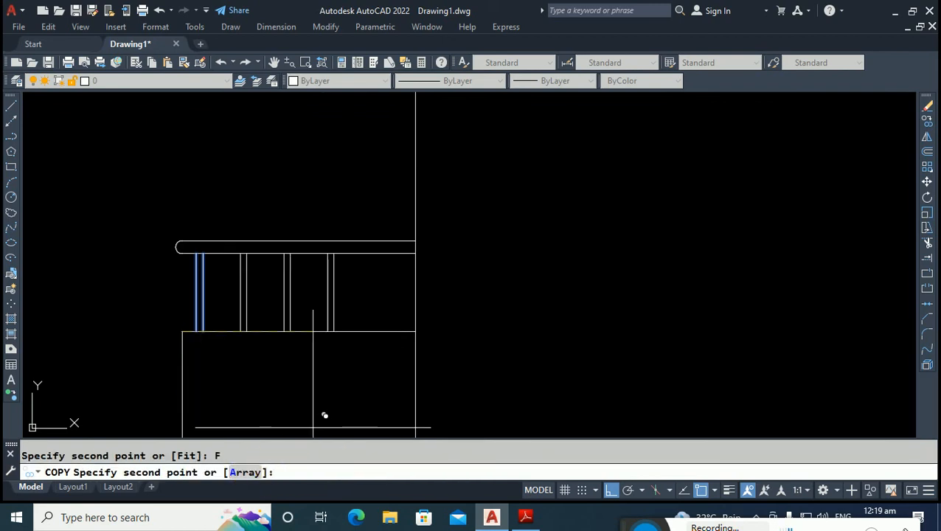
pyautogui.click(423, 315)
pyautogui.press('Escape')
# Erase the surplus post pair that lies beyond the building wall.
pyautogui.click(465, 287)
pyautogui.click(427, 319)
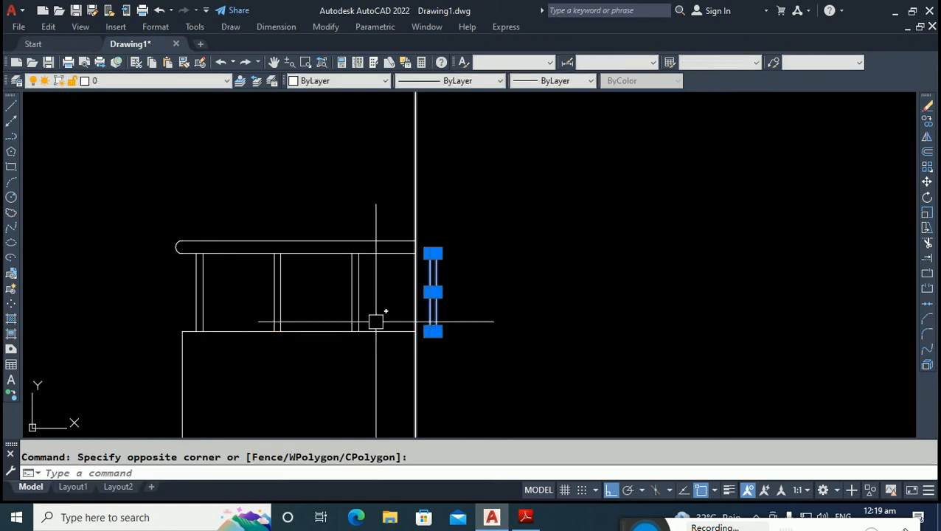
pyautogui.press('Delete')
# Draw a 12-unit square with the Rectangle command inside the low wall below the railing.
pyautogui.scroll(-2, 159, 221)
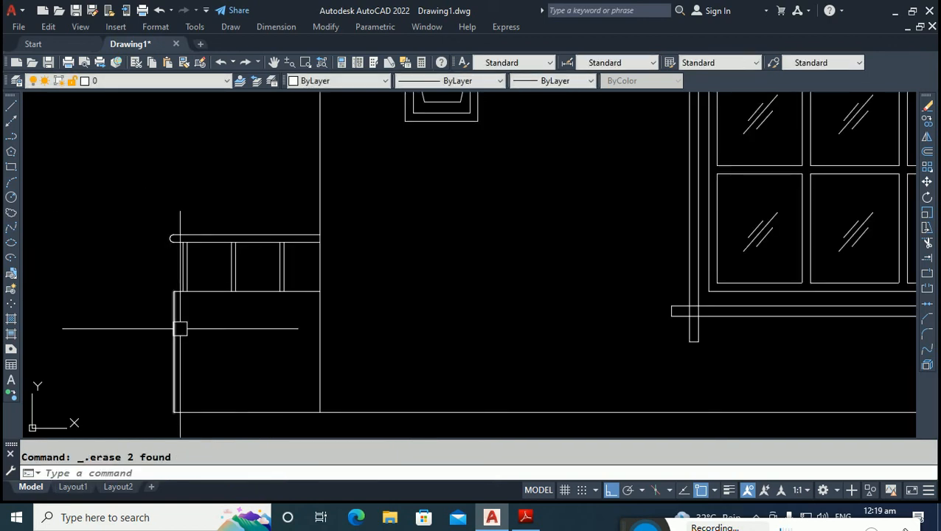
pyautogui.scroll(-3, 222, 295)
pyautogui.scroll(2, 177, 289)
pyautogui.scroll(1, 214, 295)
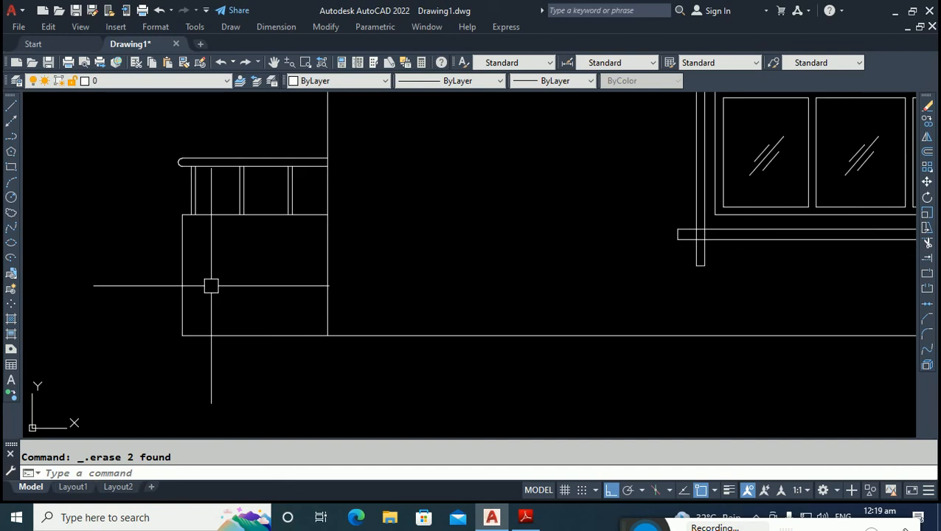
pyautogui.write('rec')
pyautogui.press('Return')
pyautogui.click(227, 313)
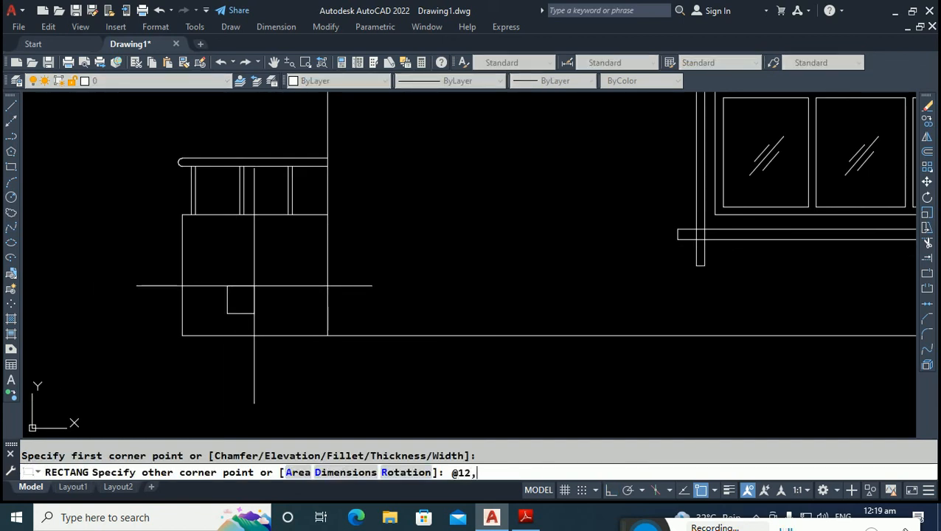
pyautogui.press('Return')
pyautogui.press('F8')
pyautogui.press('Escape')
# Rotate the square 45 degrees about its lower-left corner to form a diamond.
pyautogui.write('ro')
pyautogui.press('Return')
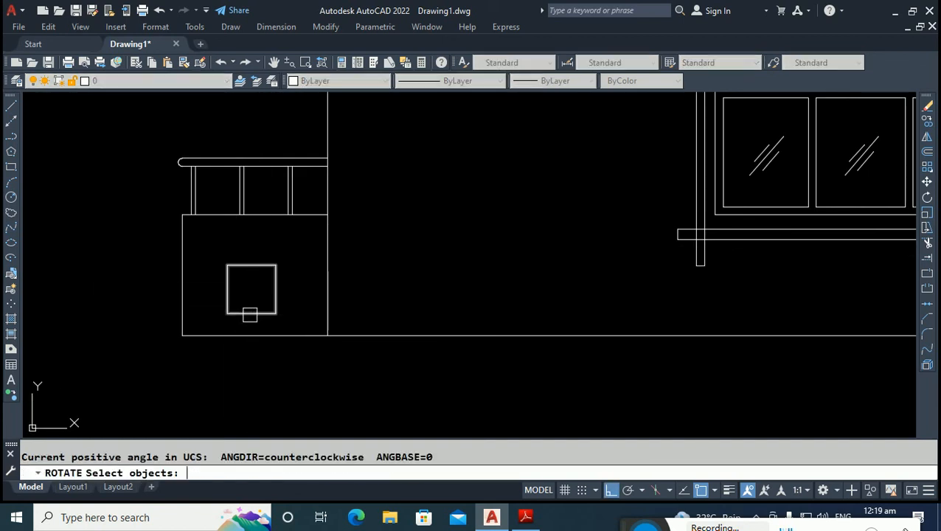
pyautogui.click(254, 313)
pyautogui.press('Return')
pyautogui.click(227, 313)
pyautogui.write('45')
pyautogui.press('Return')
pyautogui.press('Escape')
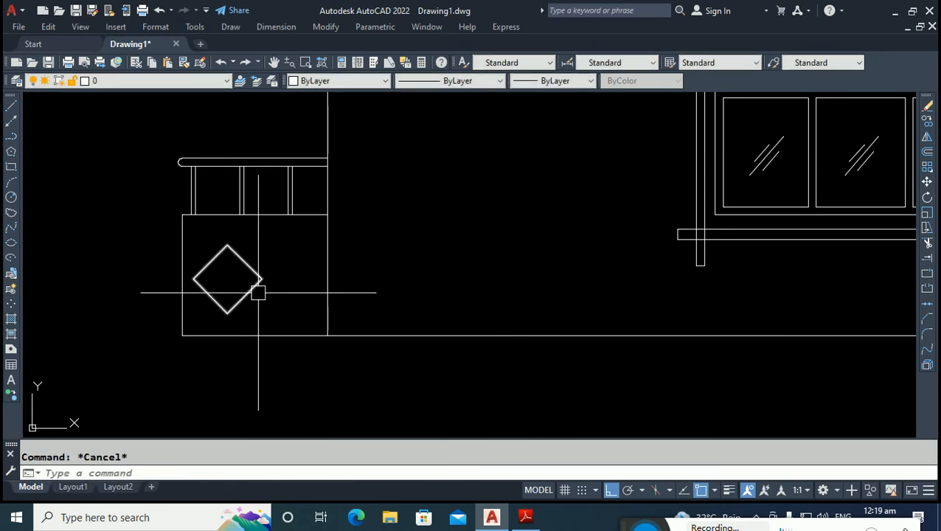
# Offset the diamond 1 unit outward.
pyautogui.press('Return')
pyautogui.write('1')
pyautogui.press('Return')
pyautogui.click(258, 293)
pyautogui.click(290, 288)
pyautogui.press('Escape')
# Move the two nested diamonds about 7 inches to the right to centre them horizontally in the low wall.
pyautogui.click(288, 272)
pyautogui.click(233, 278)
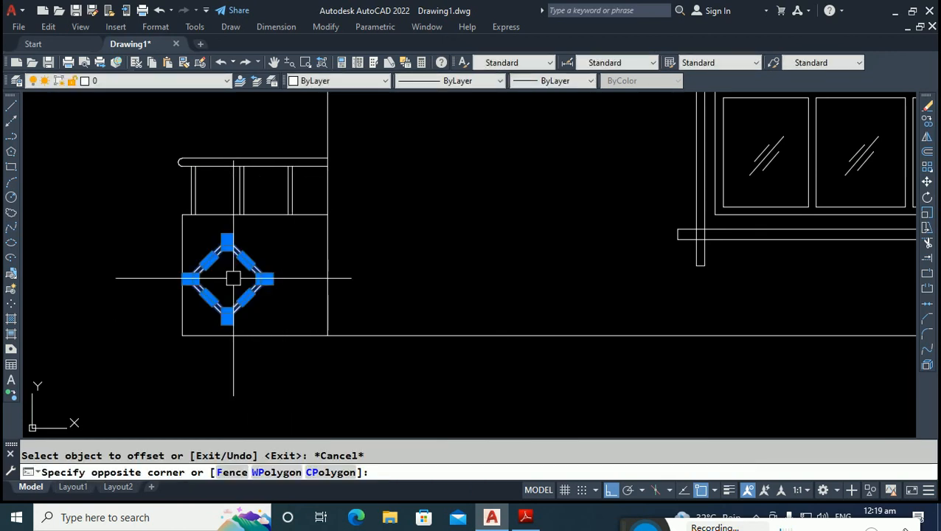
pyautogui.write('m')
pyautogui.press('Return')
pyautogui.click(390, 260)
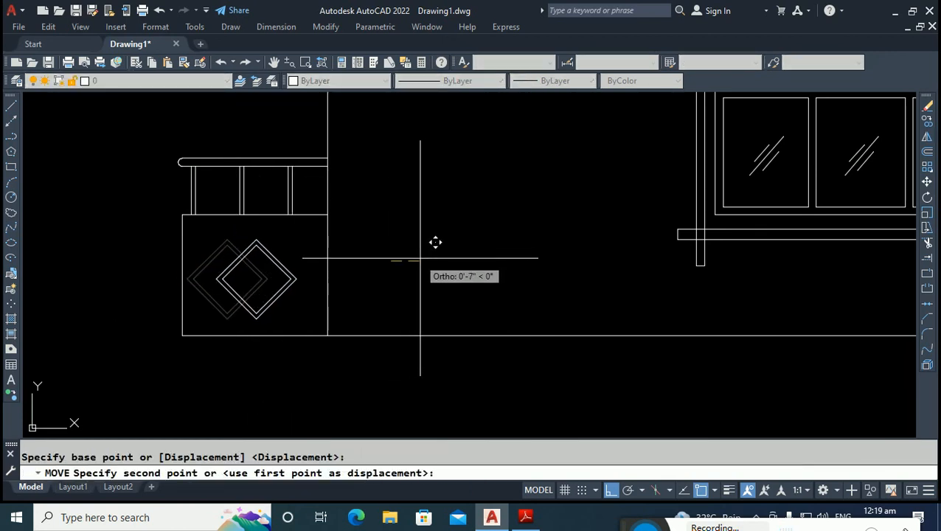
pyautogui.click(422, 260)
pyautogui.press('Escape')
# Move the two nested diamonds up about 2 inches within the low wall.
pyautogui.click(311, 308)
pyautogui.click(286, 290)
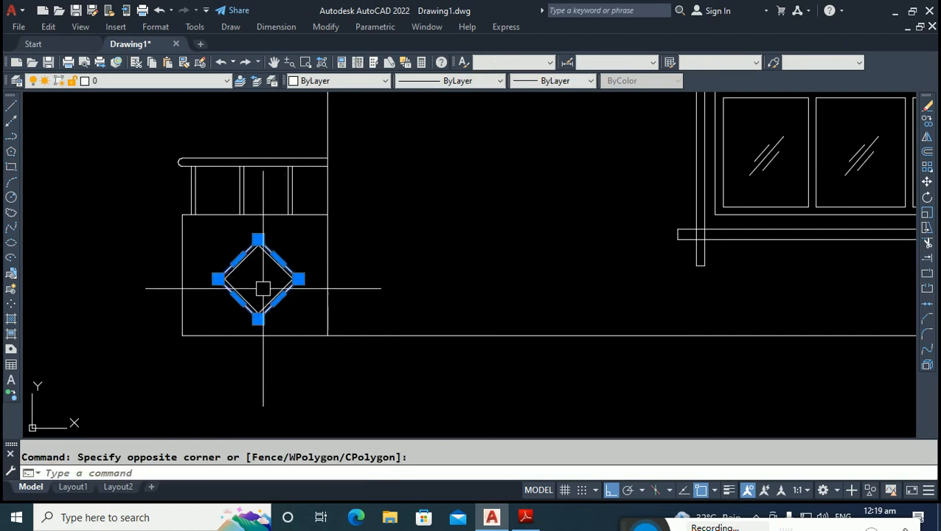
pyautogui.click(262, 291)
pyautogui.click(226, 314)
pyautogui.write('m')
pyautogui.press('Return')
pyautogui.click(426, 272)
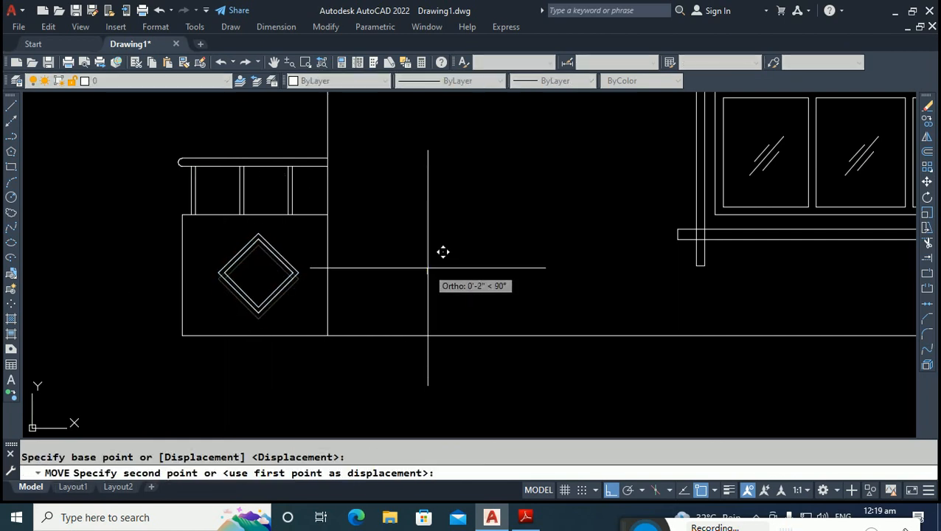
pyautogui.click(427, 267)
pyautogui.press('Escape')
# Erase the horizontal line along the upper edge of the building elevation.
pyautogui.scroll(-5, 212, 267)
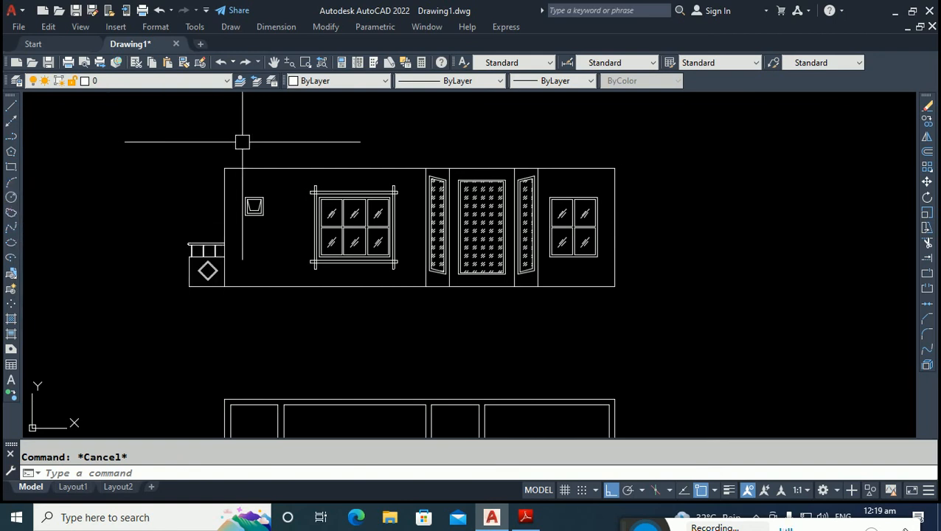
pyautogui.click(260, 171)
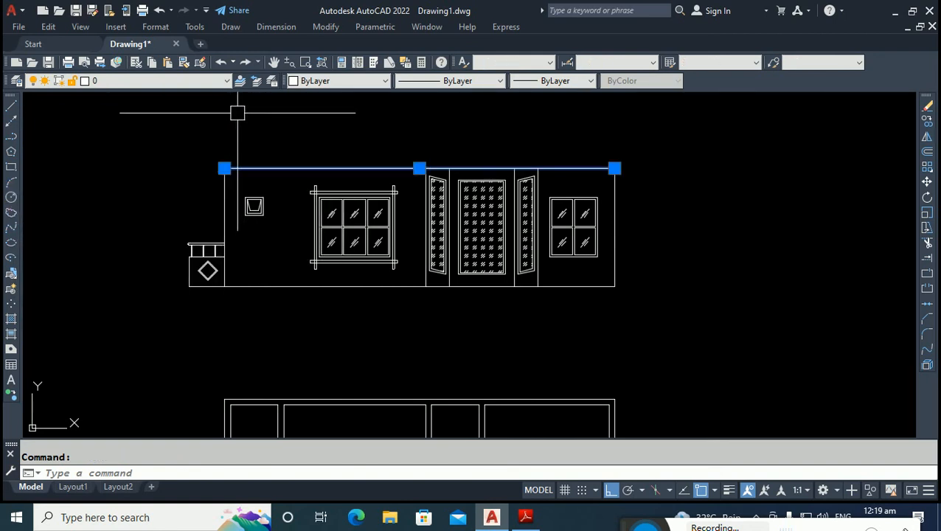
pyautogui.press('Delete')
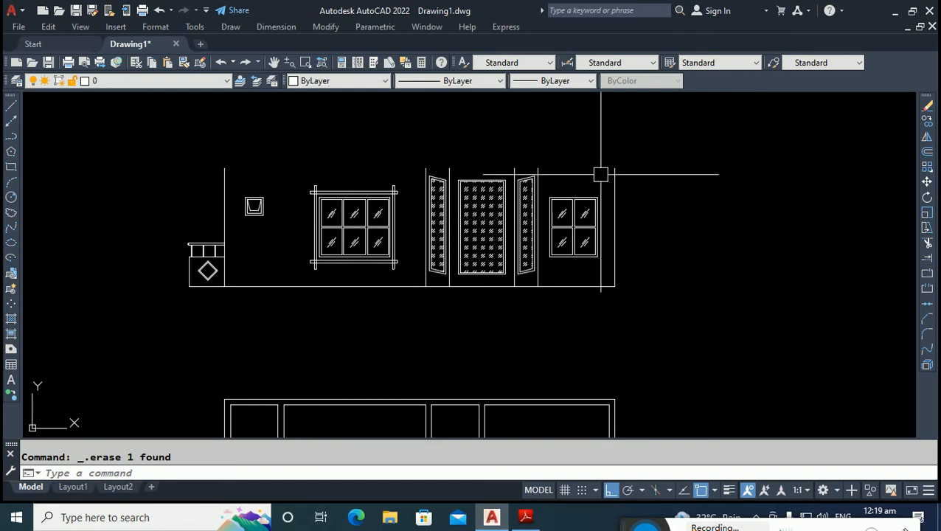
# Copy the whole storey except the four vertical bay lines upward three times, stacking each copy from the lower-right corner.
pyautogui.click(729, 139)
pyautogui.click(158, 336)
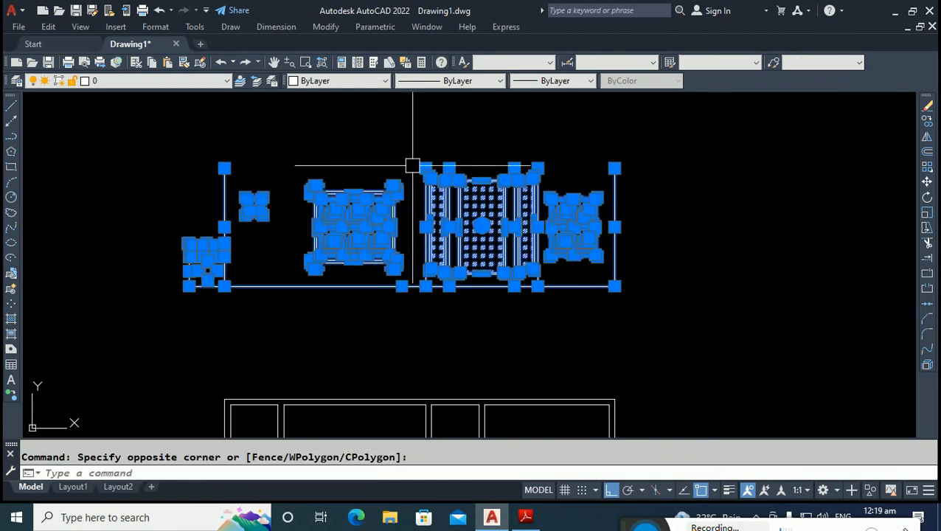
pyautogui.scroll(4, 412, 165)
pyautogui.click(574, 180)
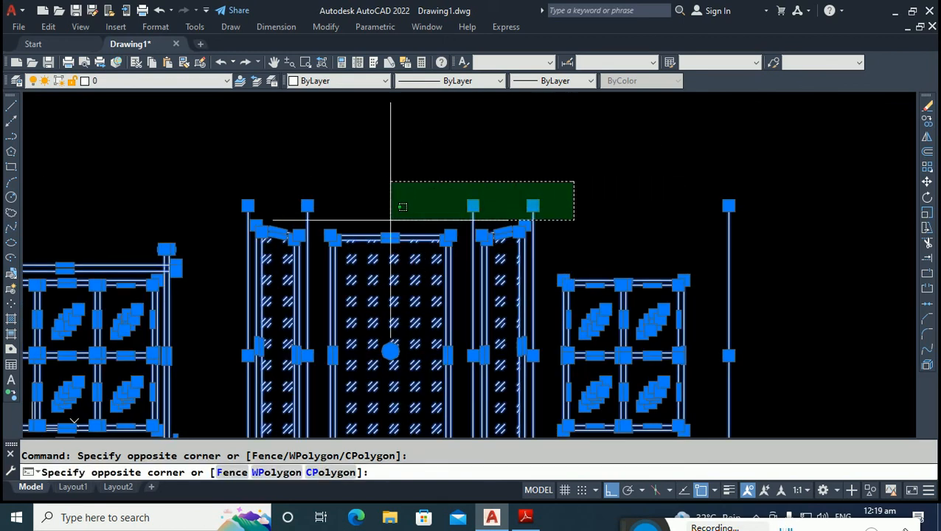
pyautogui.keyDown('shift'); pyautogui.click(227, 204); pyautogui.keyUp('shift')
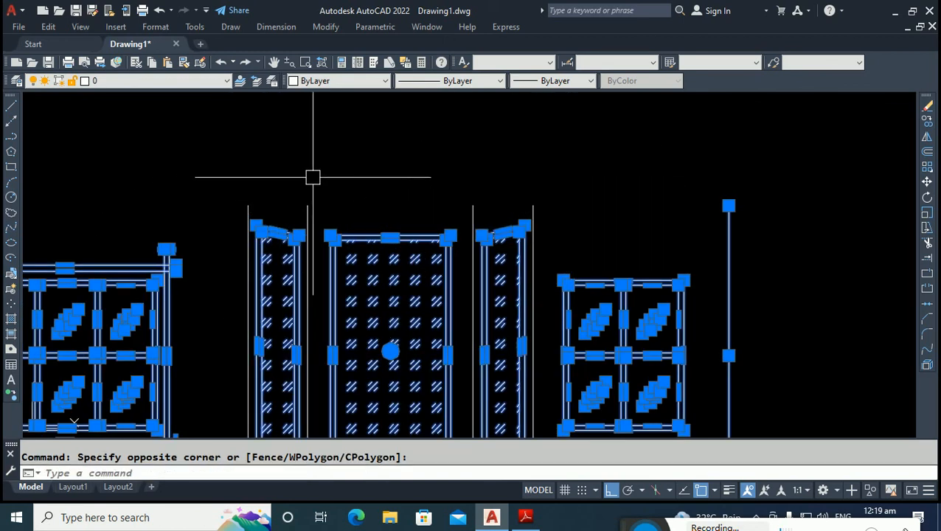
pyautogui.scroll(-2, 502, 154)
pyautogui.scroll(-3, 391, 225)
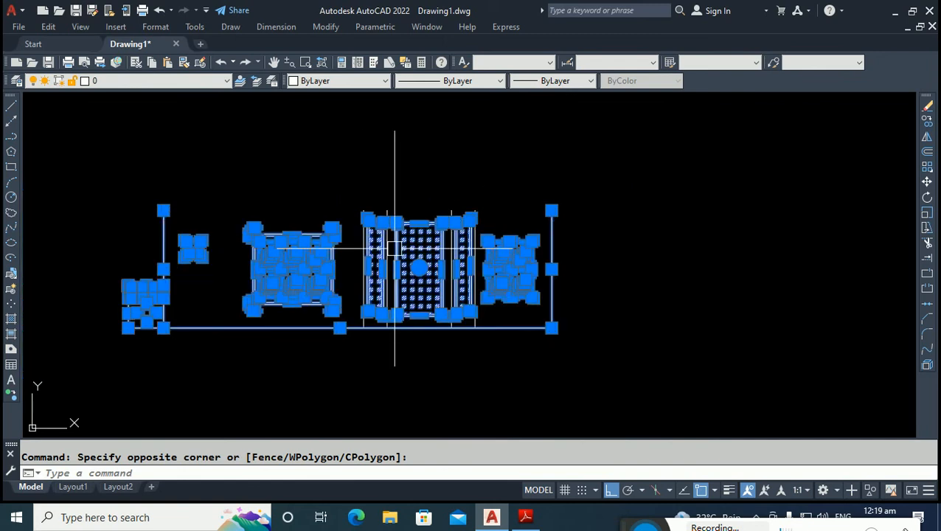
pyautogui.scroll(3, 221, 231)
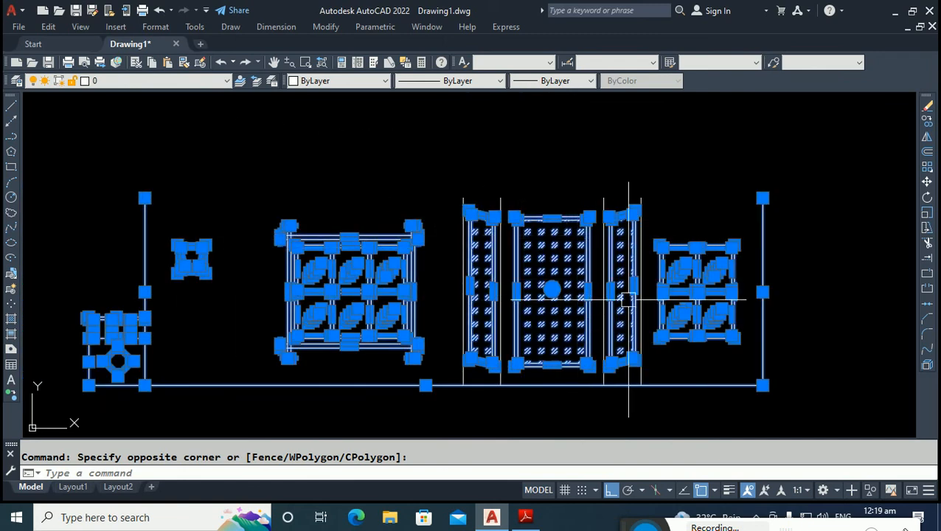
pyautogui.press('Return')
pyautogui.click(762, 384)
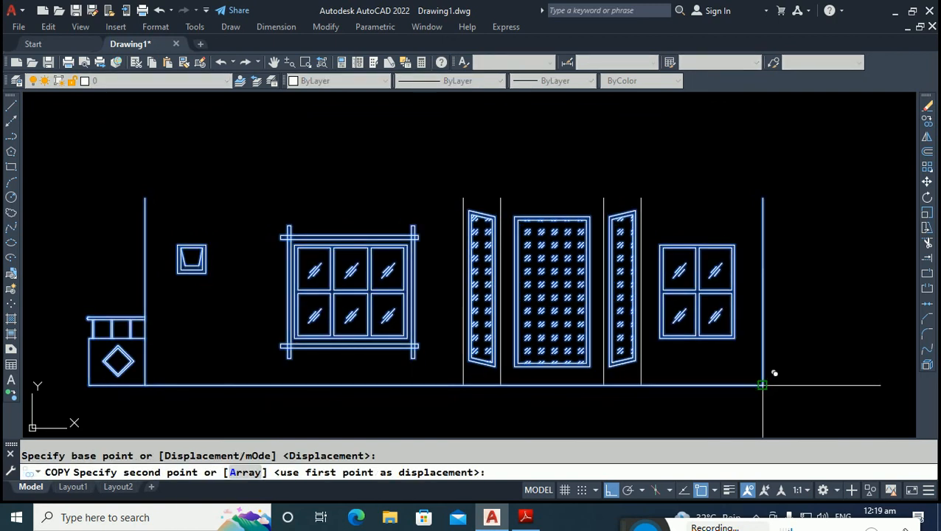
pyautogui.click(774, 186)
pyautogui.scroll(4, 773, 183)
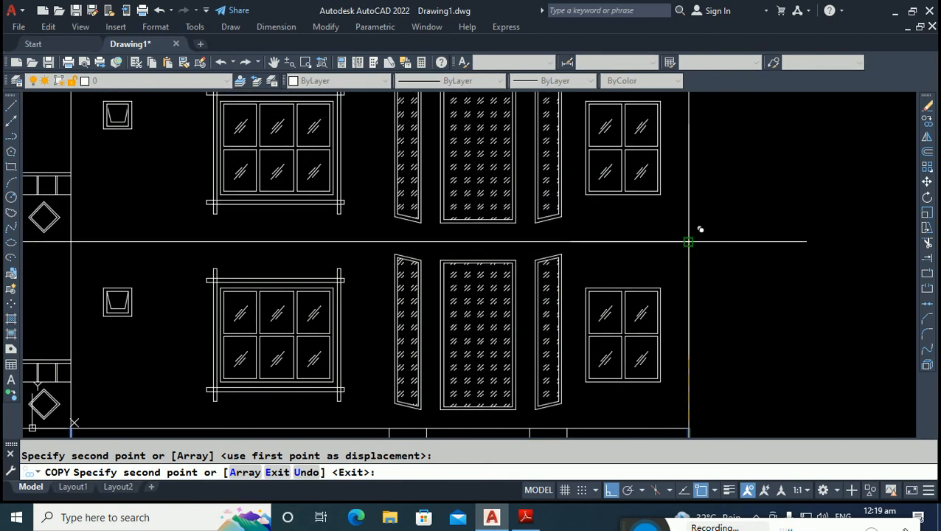
pyautogui.click(697, 231)
pyautogui.scroll(-5, 621, 330)
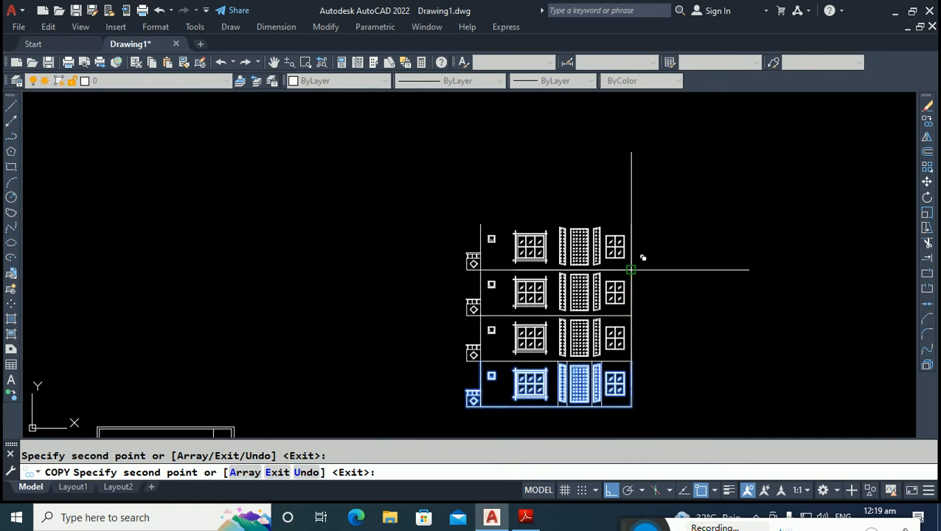
pyautogui.click(631, 270)
pyautogui.press('Escape')
pyautogui.scroll(2, 580, 312)
pyautogui.press('Escape')
# Trim away the horizontal floor lines between the stacked storeys with one pass.
pyautogui.moveTo(575, 306); pyautogui.dragTo(475, 255, button='middle')
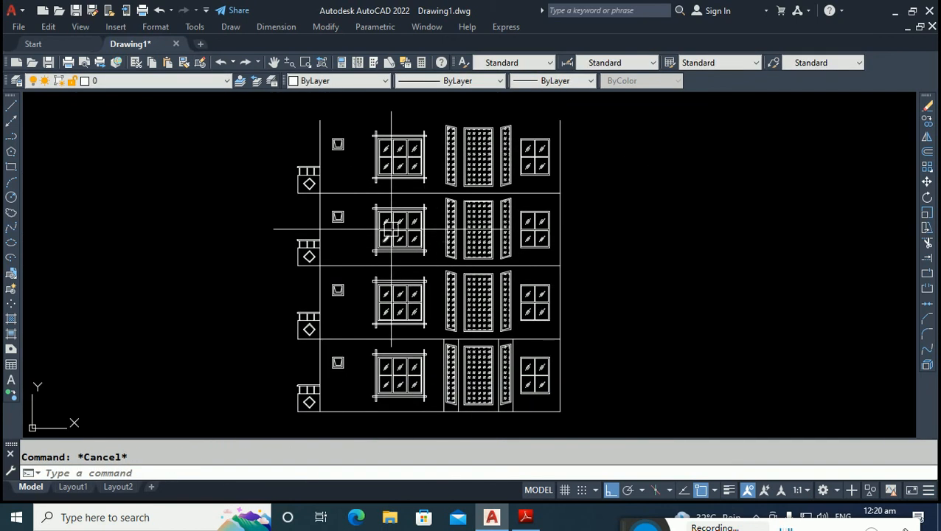
pyautogui.write('tr')
pyautogui.press('Return')
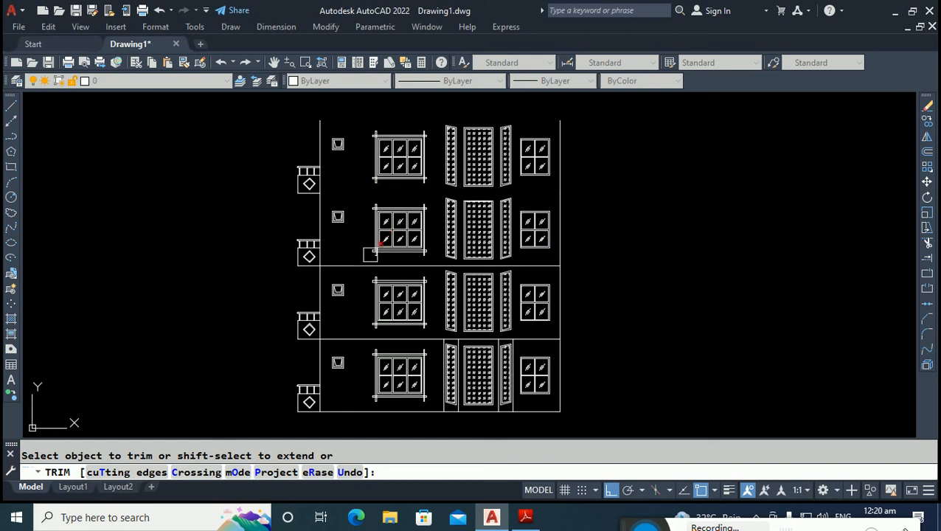
pyautogui.click(358, 337)
pyautogui.press('Escape')
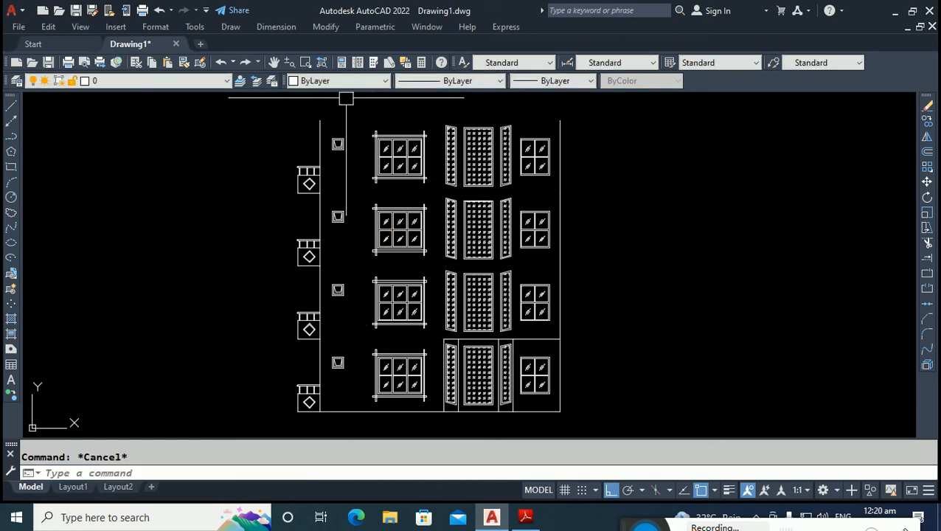
# Draw a horizontal roof line between the upper ends of the building's two outer walls.
pyautogui.write('l')
pyautogui.press('Return')
pyautogui.click(320, 121)
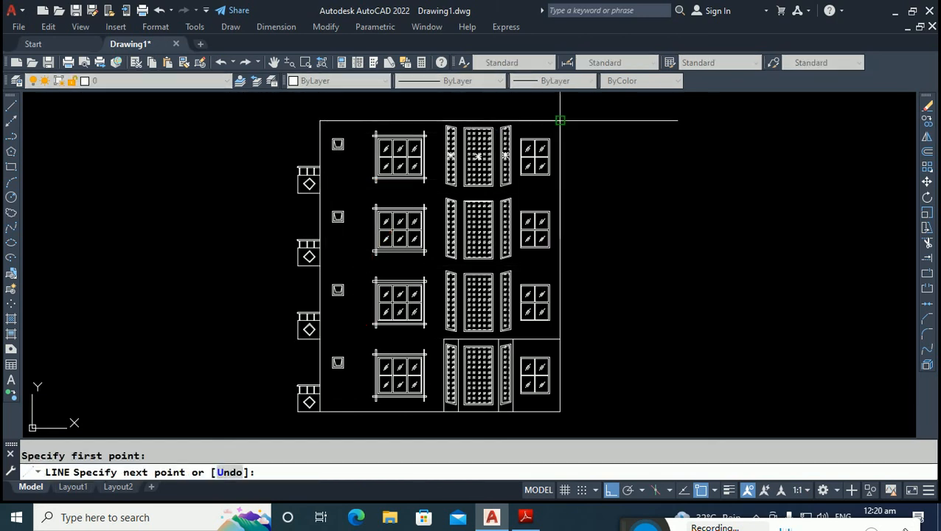
pyautogui.click(560, 121)
pyautogui.press('Escape')
# Erase the leftover floor line segment above the ground storey's bay and right-hand window.
pyautogui.scroll(4, 462, 326)
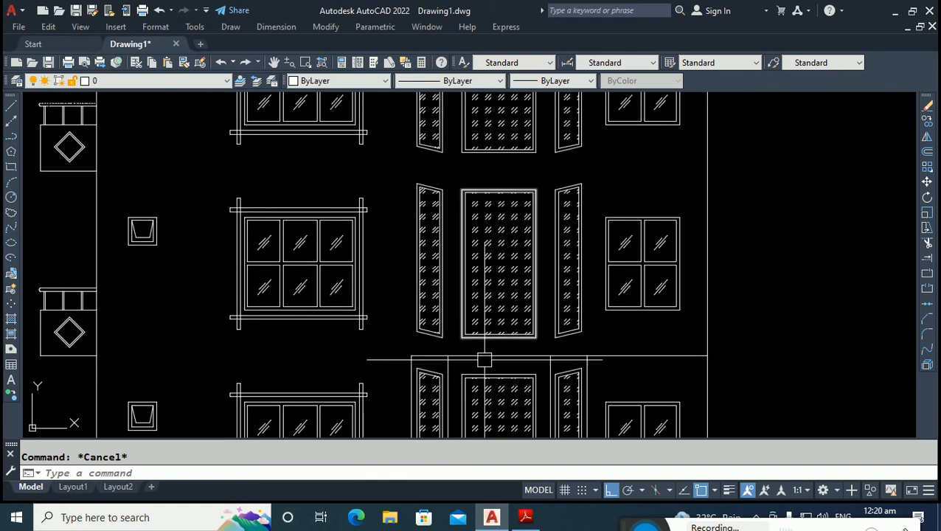
pyautogui.click(483, 359)
pyautogui.press('Delete')
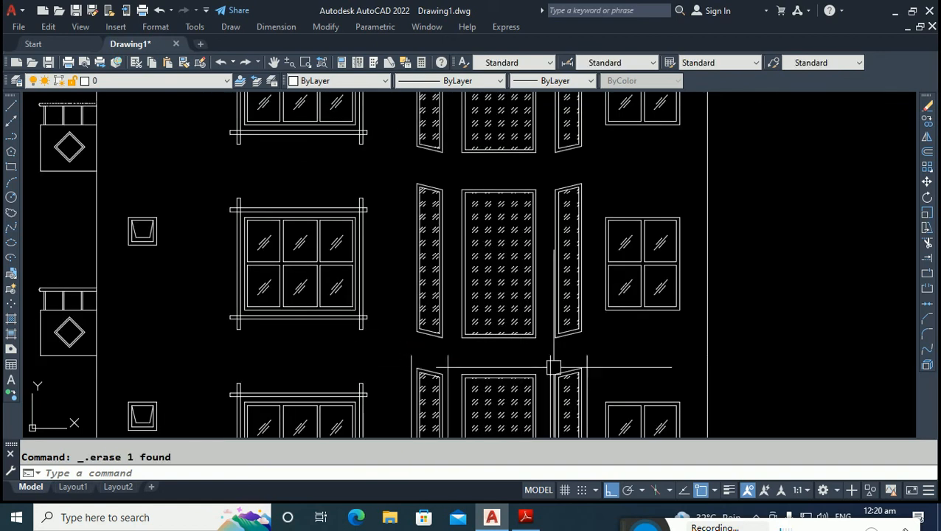
pyautogui.scroll(-4, 560, 310)
pyautogui.moveTo(490, 308); pyautogui.dragTo(452, 331, button='middle')
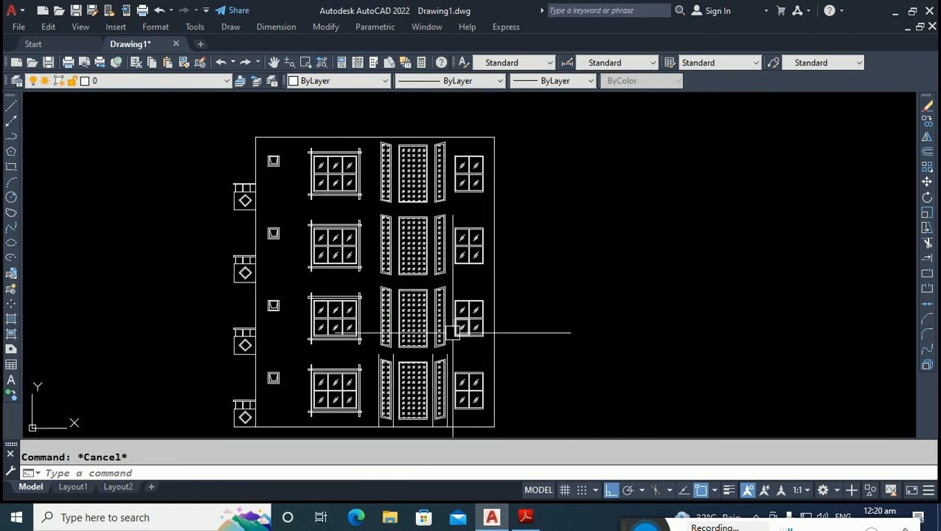
pyautogui.write('x')
pyautogui.press('Return')
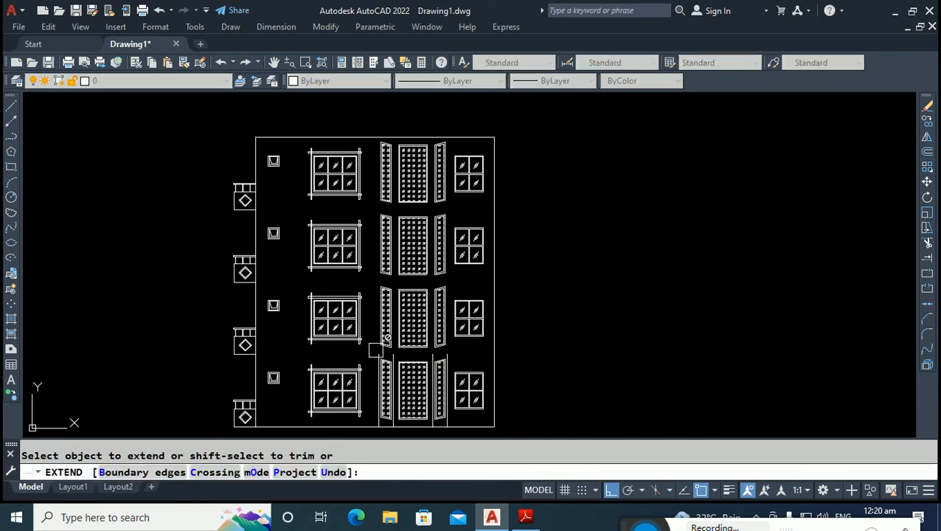
pyautogui.scroll(2, 375, 350)
pyautogui.press('Escape')
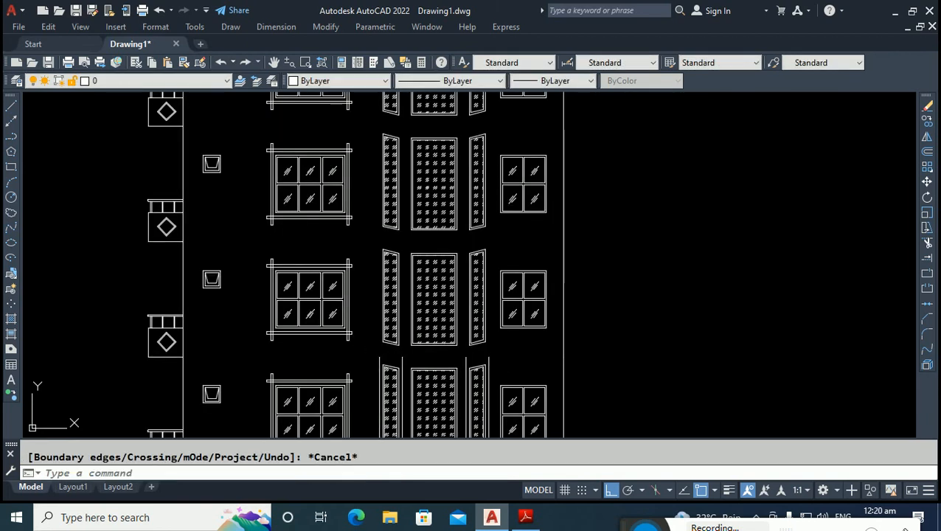
# Stretch the upper ends of the bay's two left-hand vertical lines straight up past the roof line.
pyautogui.scroll(4, 374, 361)
pyautogui.click(380, 354)
pyautogui.click(380, 353)
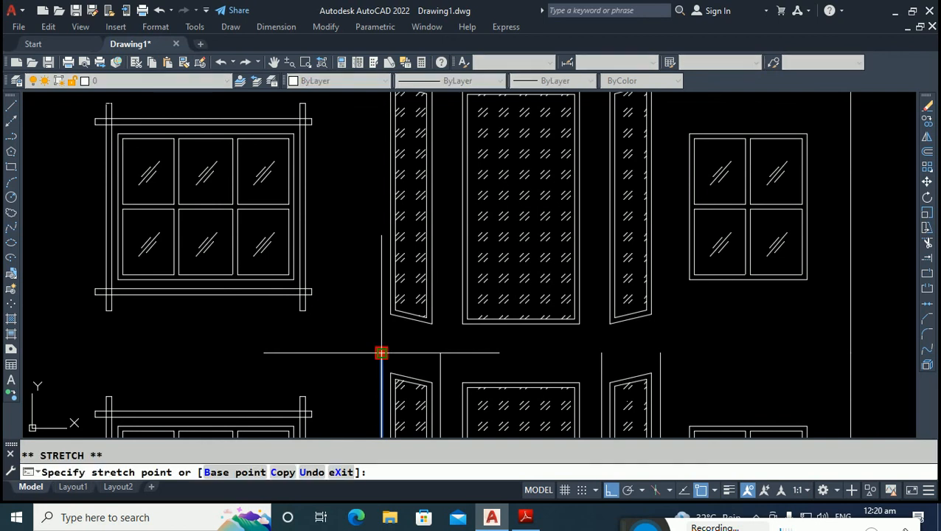
pyautogui.scroll(-5, 380, 354)
pyautogui.press('Escape')
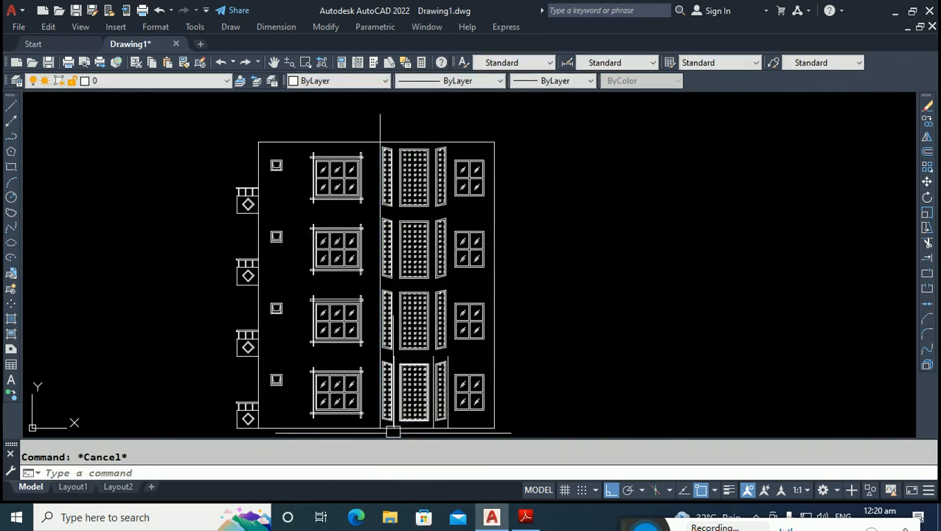
pyautogui.scroll(6, 396, 350)
pyautogui.click(392, 380)
pyautogui.scroll(-5, 393, 380)
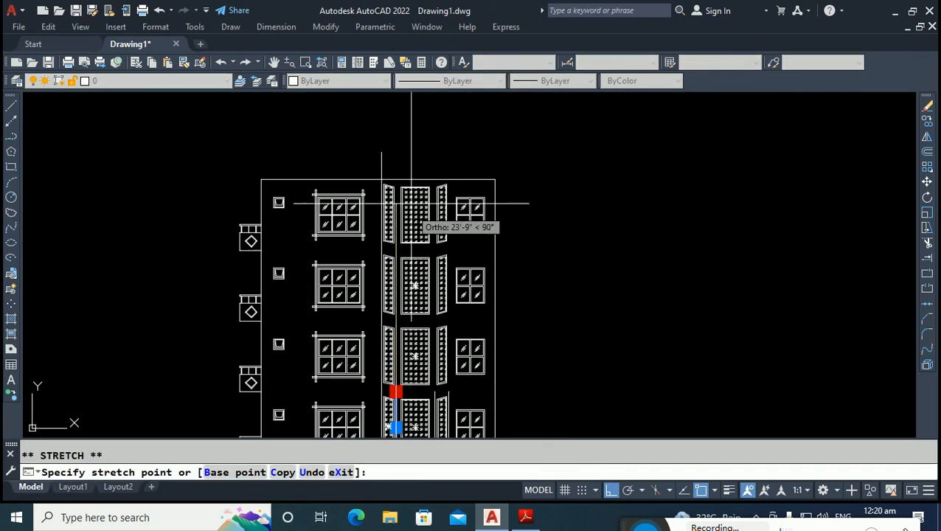
pyautogui.press('Escape')
# Stretch the upper end of the bay's inner right-hand vertical line straight up past the roof line.
pyautogui.scroll(5, 442, 354)
pyautogui.scroll(2, 440, 390)
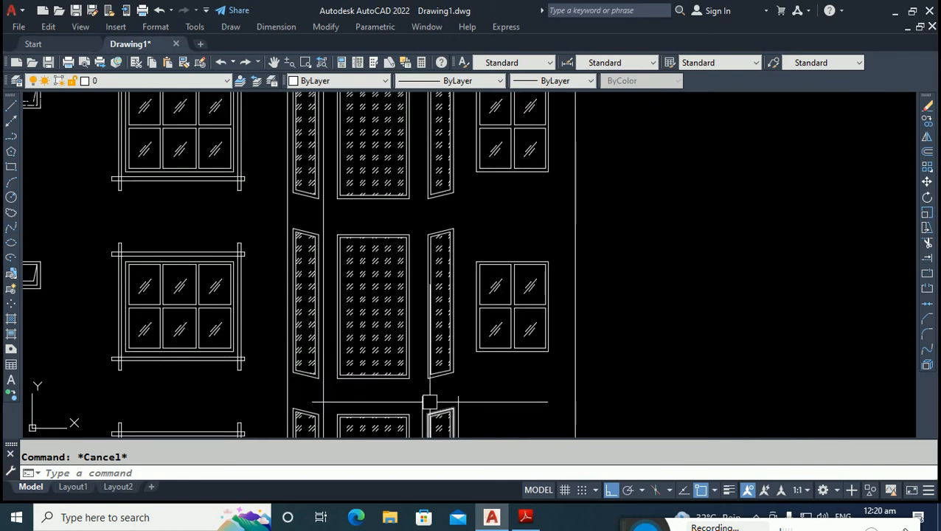
pyautogui.click(421, 397)
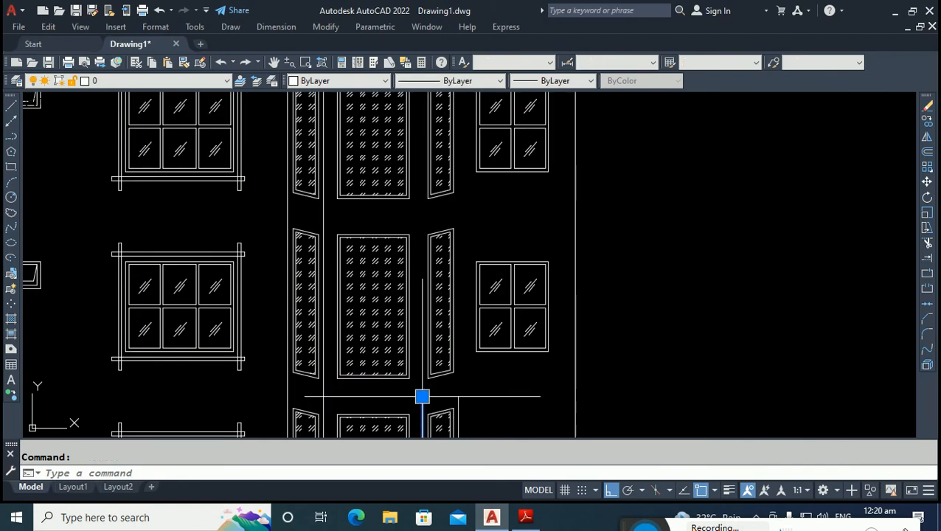
pyautogui.scroll(-5, 422, 397)
pyautogui.click(513, 204)
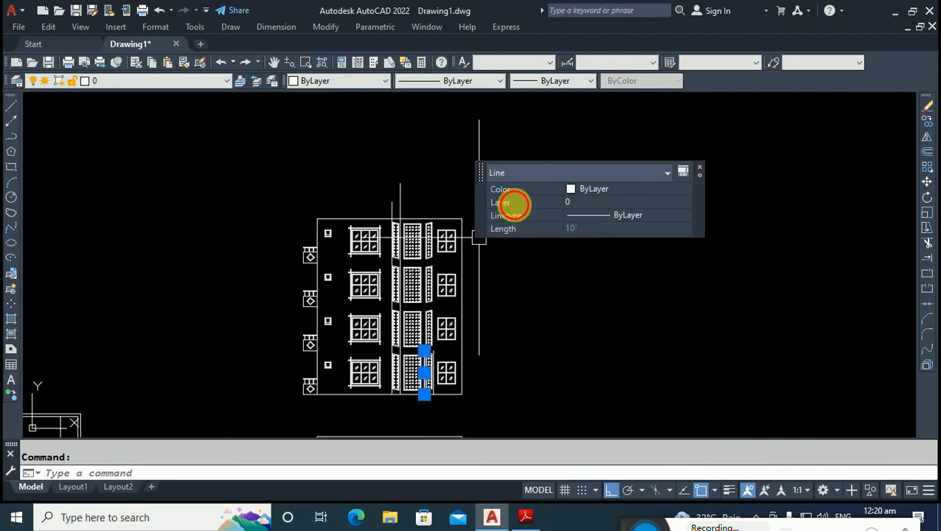
pyautogui.click(697, 169)
pyautogui.scroll(4, 432, 354)
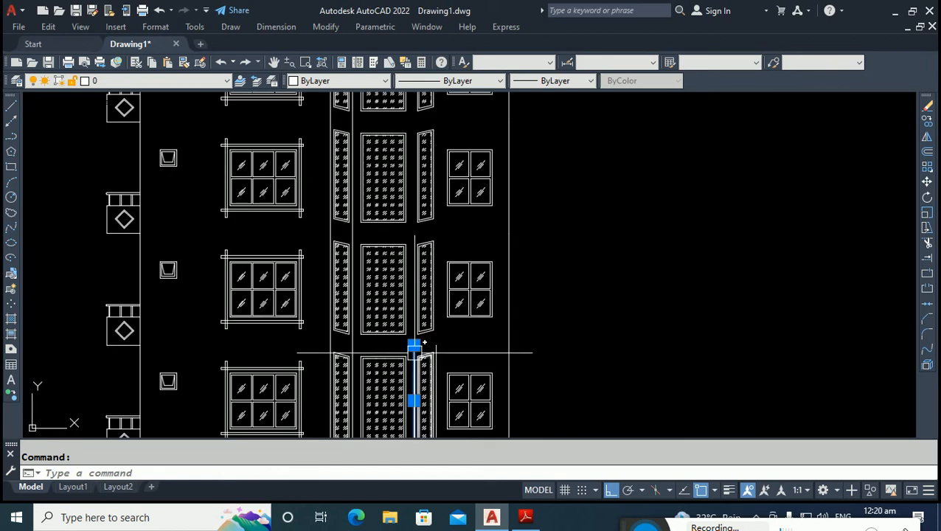
pyautogui.click(413, 345)
pyautogui.scroll(-4, 413, 345)
pyautogui.click(435, 174)
pyautogui.press('Escape')
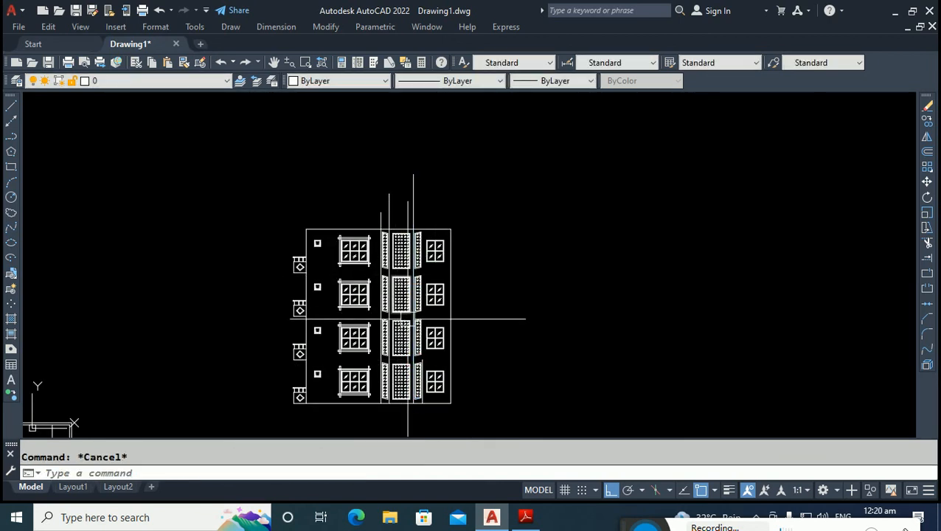
# Stretch the upper end of the bay's outer right-hand vertical line straight up past the roof line.
pyautogui.scroll(4, 424, 345)
pyautogui.scroll(2, 424, 345)
pyautogui.click(412, 420)
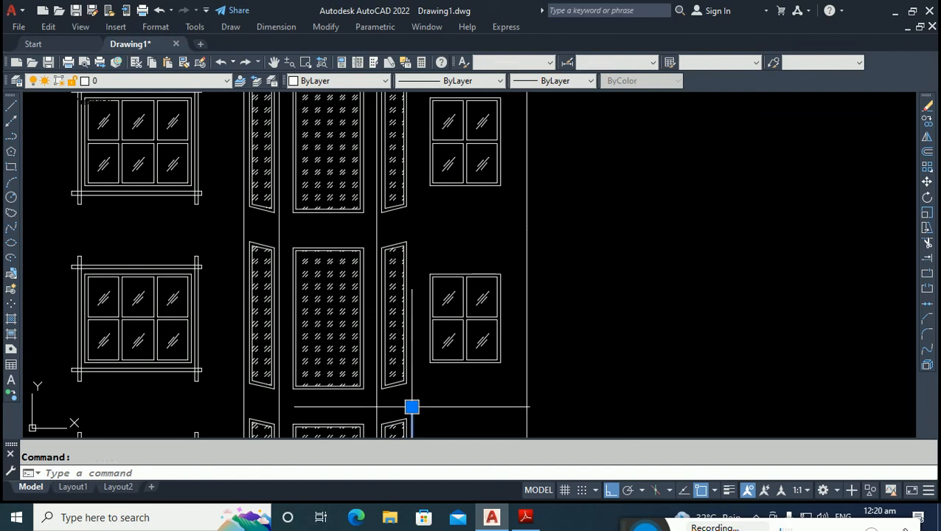
pyautogui.click(411, 406)
pyautogui.scroll(-4, 411, 406)
pyautogui.press('Escape')
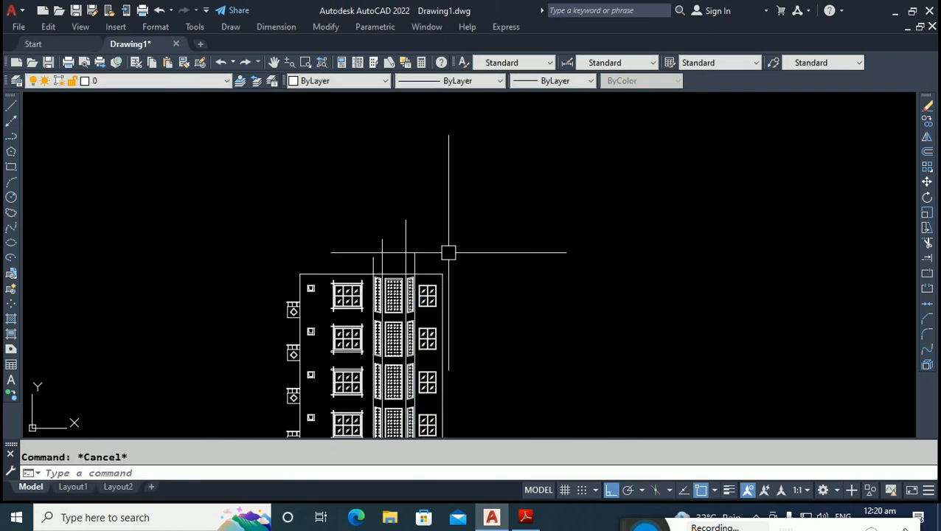
# Trim off the parts of the four vertical bay lines that project above the roof line.
pyautogui.write('tr')
pyautogui.press('Return')
pyautogui.scroll(4, 412, 255)
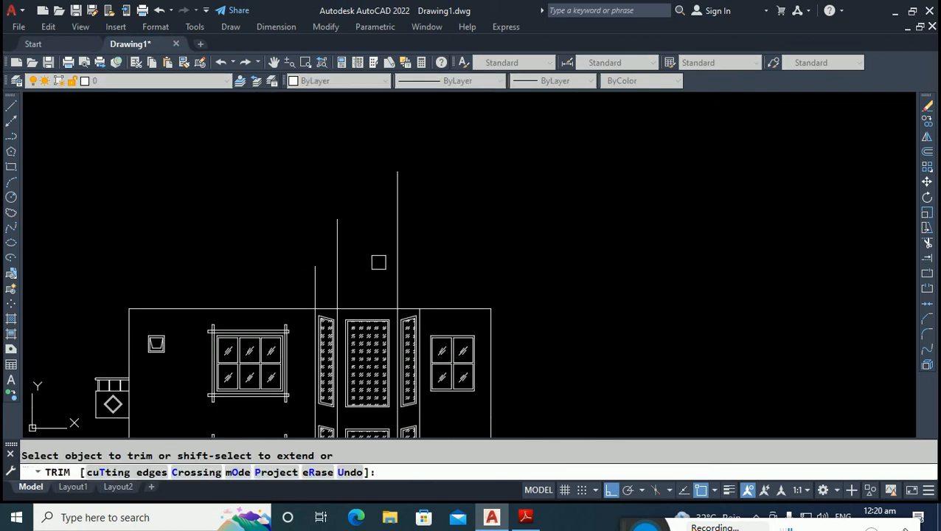
pyautogui.click(506, 244)
pyautogui.press('Escape')
pyautogui.scroll(-3, 384, 166)
pyautogui.scroll(4, 431, 286)
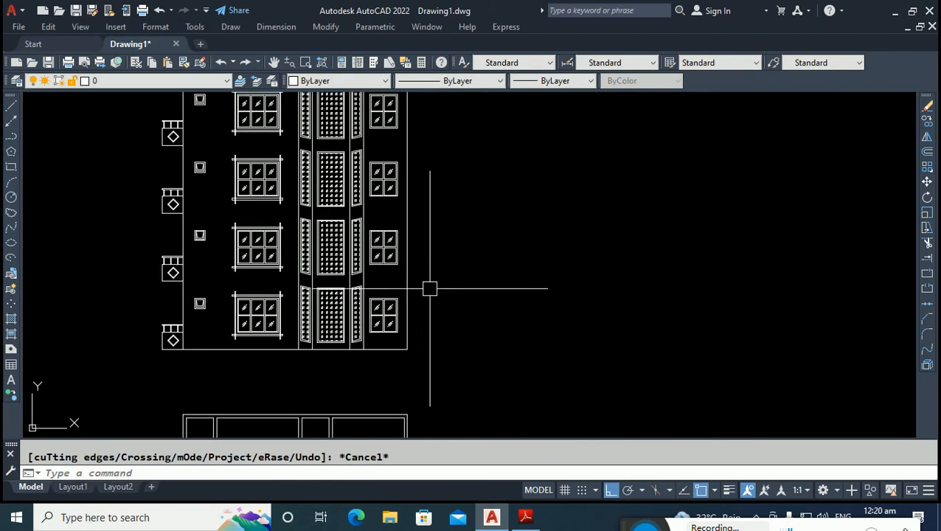
# Check whether the building's right outer wall is made of separate line segments.
pyautogui.click(396, 172)
pyautogui.press('Escape')
pyautogui.moveTo(424, 161); pyautogui.dragTo(355, 215, button='middle')
pyautogui.click(345, 192)
pyautogui.press('Escape')
pyautogui.click(341, 233)
pyautogui.press('Escape')
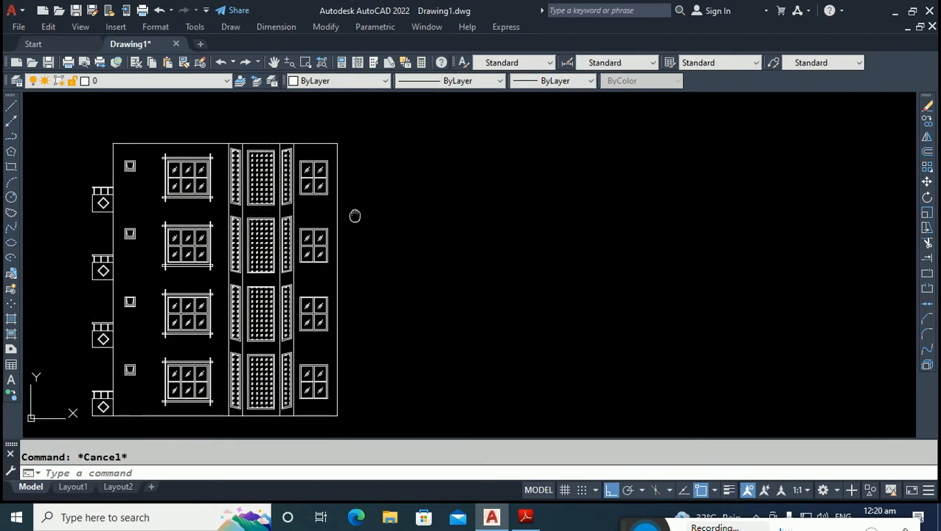
# Join the storey segments of the building's right outer wall into one line.
pyautogui.write('j')
pyautogui.press('Return')
pyautogui.click(371, 178)
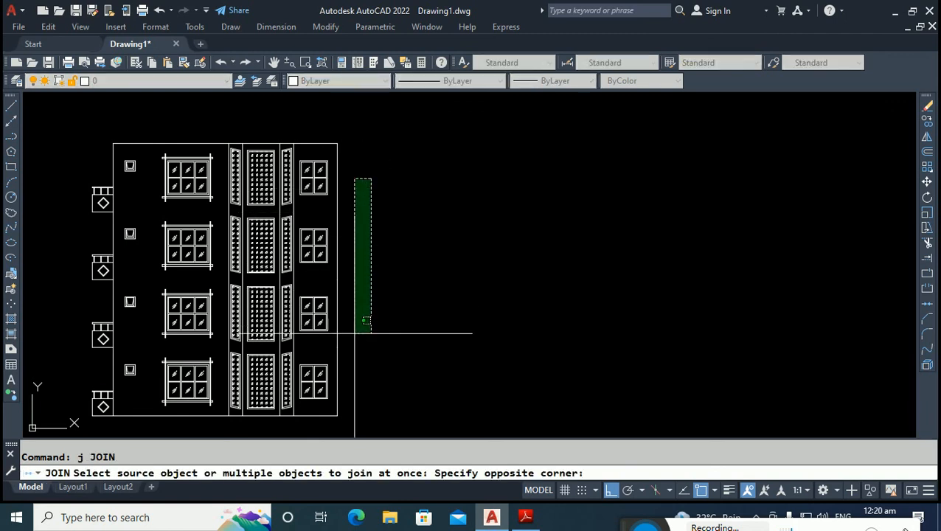
pyautogui.click(345, 357)
pyautogui.press('Return')
pyautogui.click(352, 300)
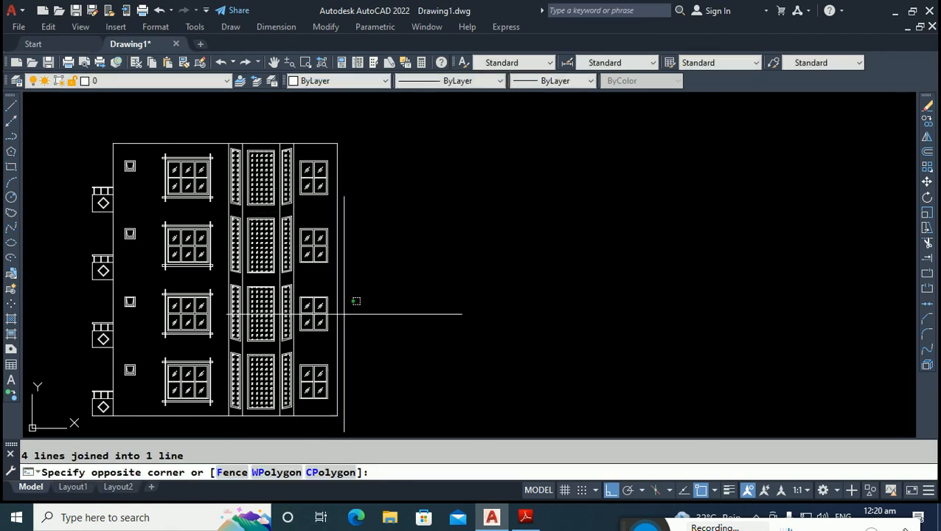
pyautogui.click(340, 315)
pyautogui.press('Escape')
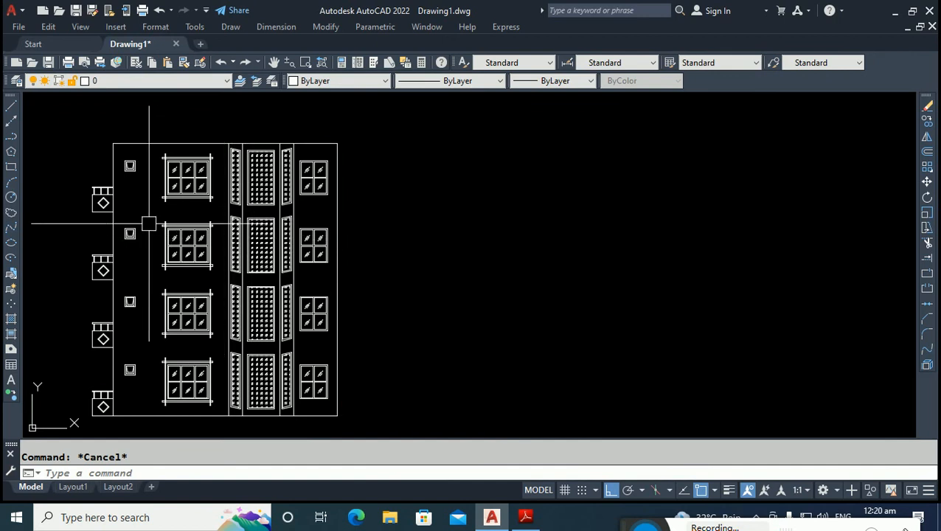
# Join the storey segments of the building's left outer wall into one line, leaving out the small window beside it.
pyautogui.click(112, 235)
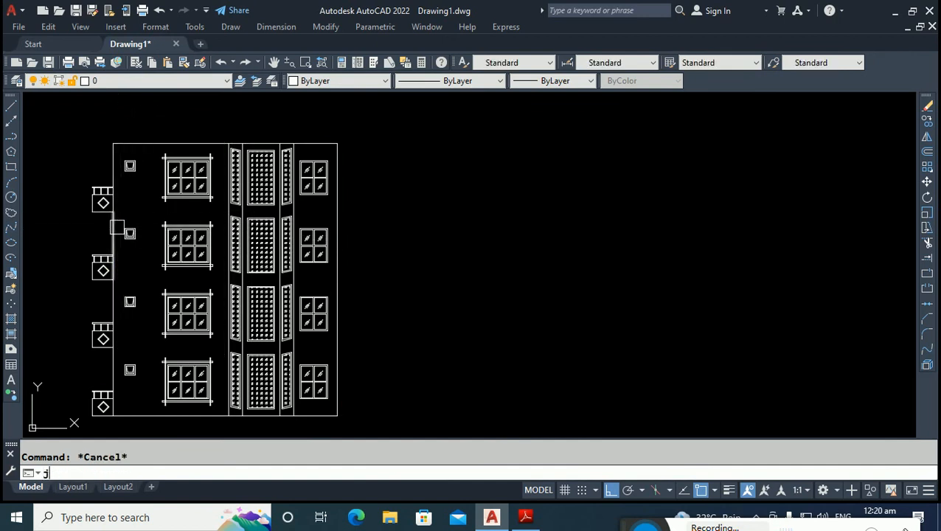
pyautogui.write('j')
pyautogui.press('Return')
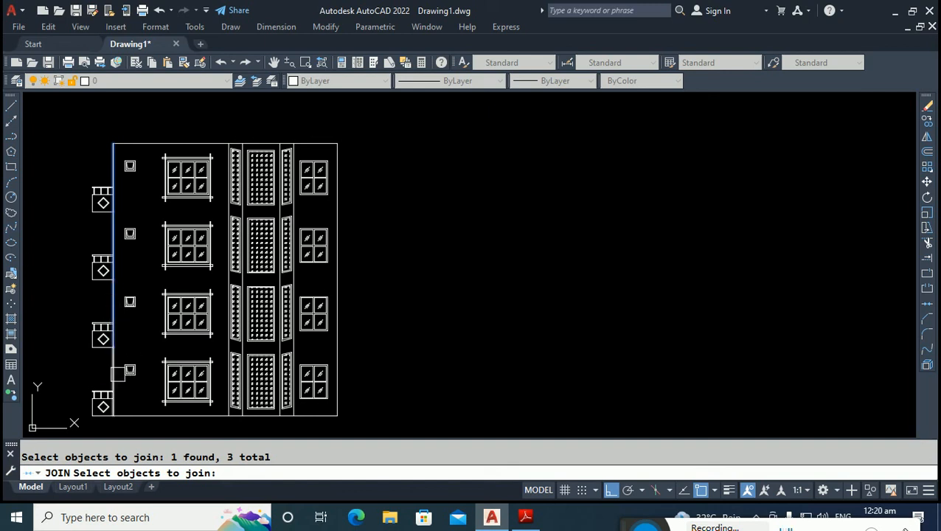
pyautogui.scroll(5, 130, 368)
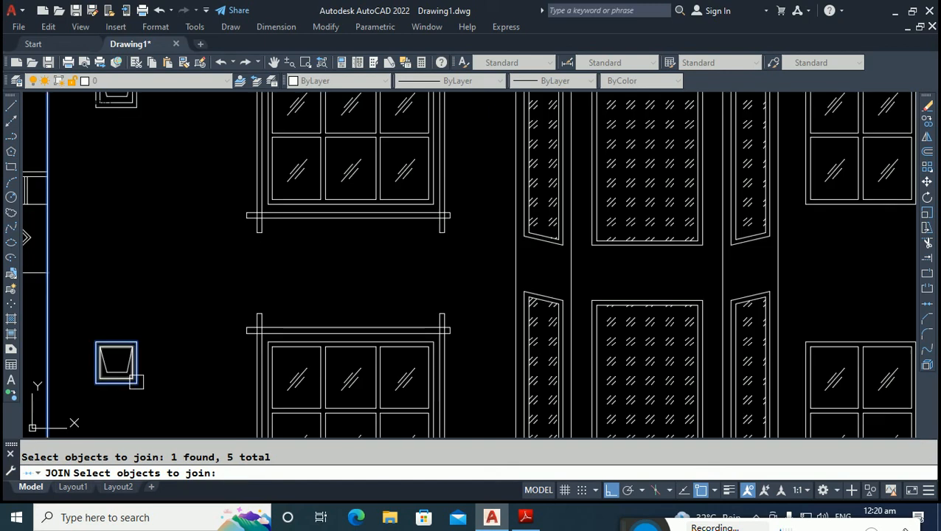
pyautogui.click(144, 387)
pyautogui.click(96, 308)
pyautogui.press('Return')
pyautogui.press('Escape')
pyautogui.scroll(-5, 131, 271)
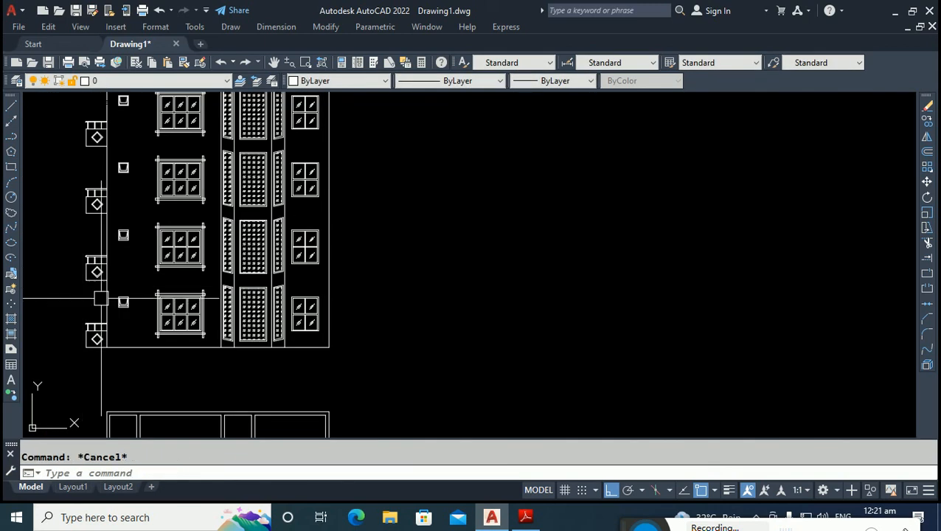
pyautogui.click(102, 302)
pyautogui.scroll(-5, 246, 260)
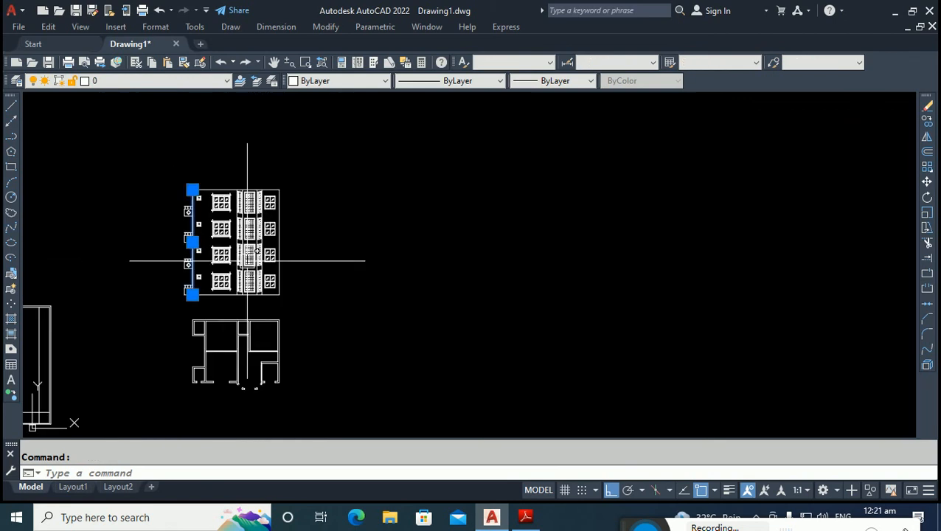
pyautogui.press('Escape')
# Offset the roof line 4' upward to form the top of the parapet.
pyautogui.scroll(5, 228, 231)
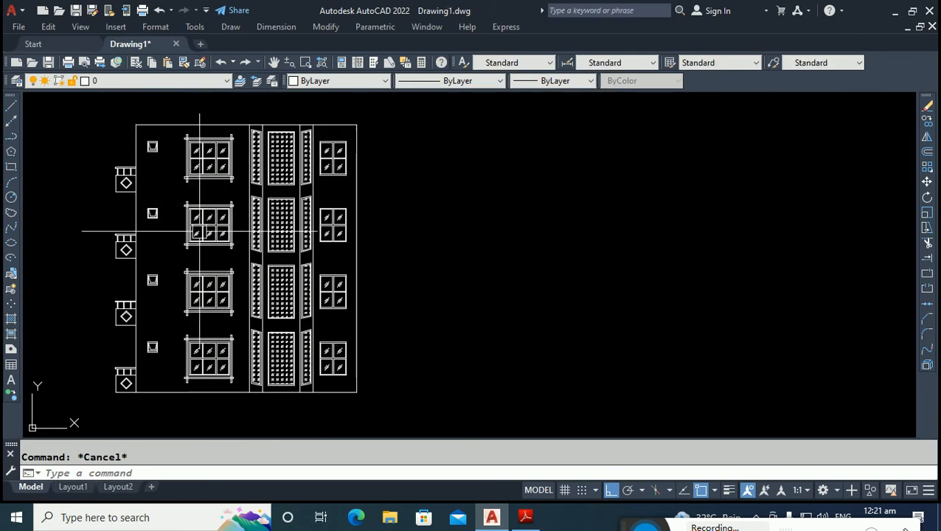
pyautogui.scroll(2, 254, 183)
pyautogui.press('Return')
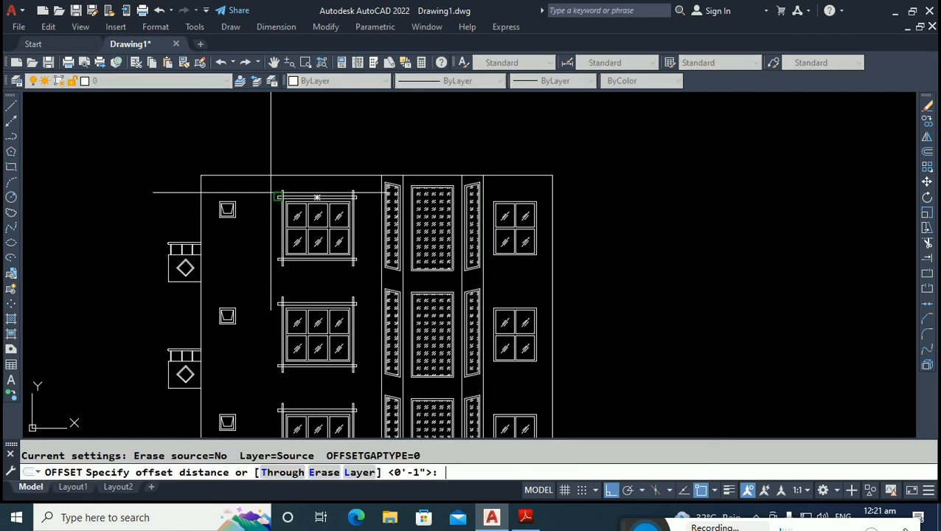
pyautogui.write("4'")
pyautogui.press('Return')
pyautogui.click(260, 177)
pyautogui.click(214, 155)
pyautogui.press('Escape')
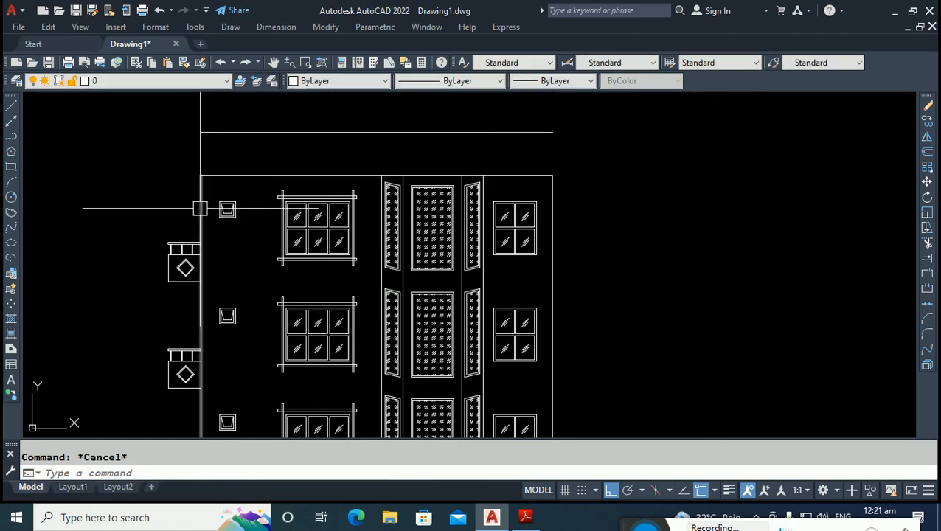
# Extend both outer walls up to the parapet's top line.
pyautogui.press('Return')
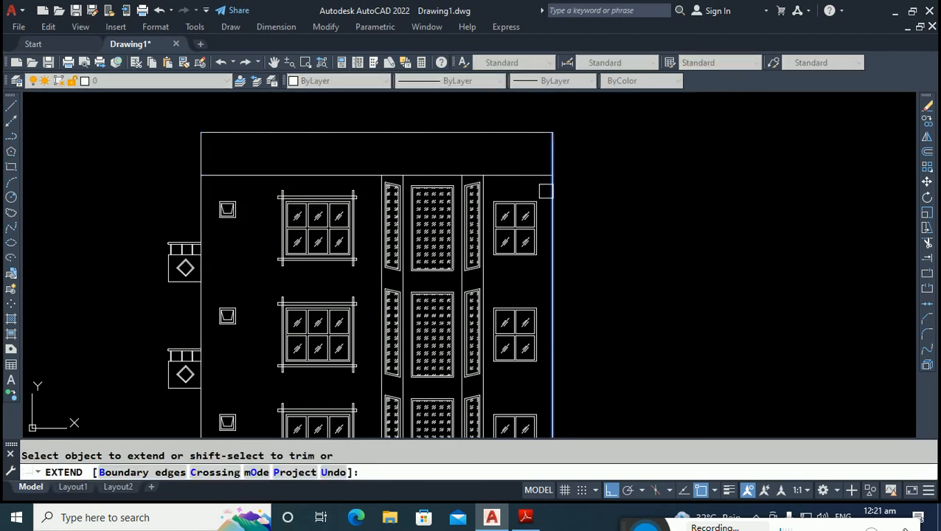
pyautogui.click(546, 191)
pyautogui.press('Escape')
pyautogui.press('Escape')
pyautogui.moveTo(241, 117); pyautogui.dragTo(238, 175, button='middle')
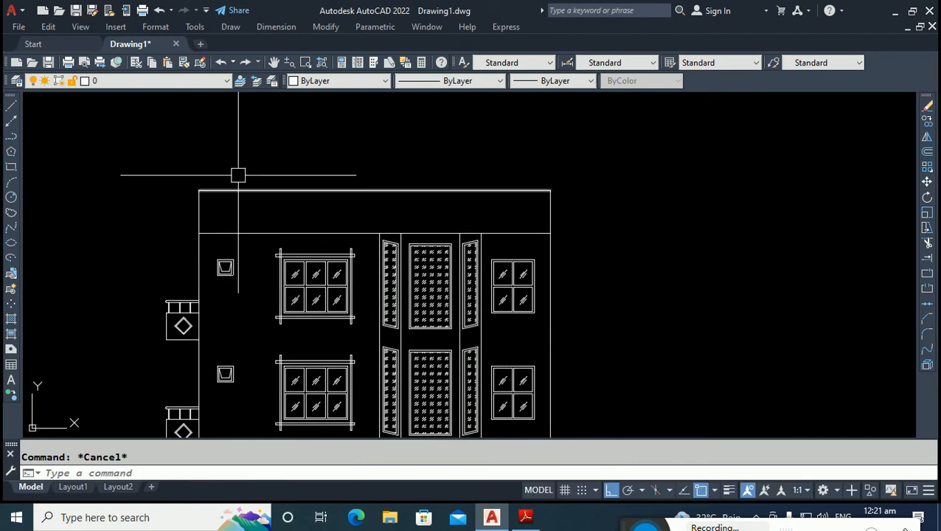
# Draw a small upright rectangle straddling the parapet's top line near its left end.
pyautogui.scroll(2, 237, 175)
pyautogui.write('re')
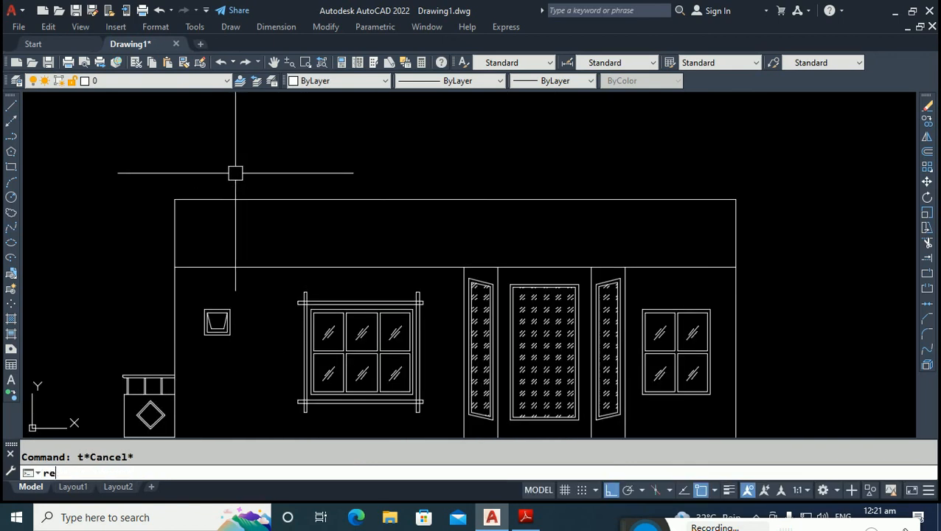
pyautogui.write('c')
pyautogui.press('Return')
pyautogui.click(198, 166)
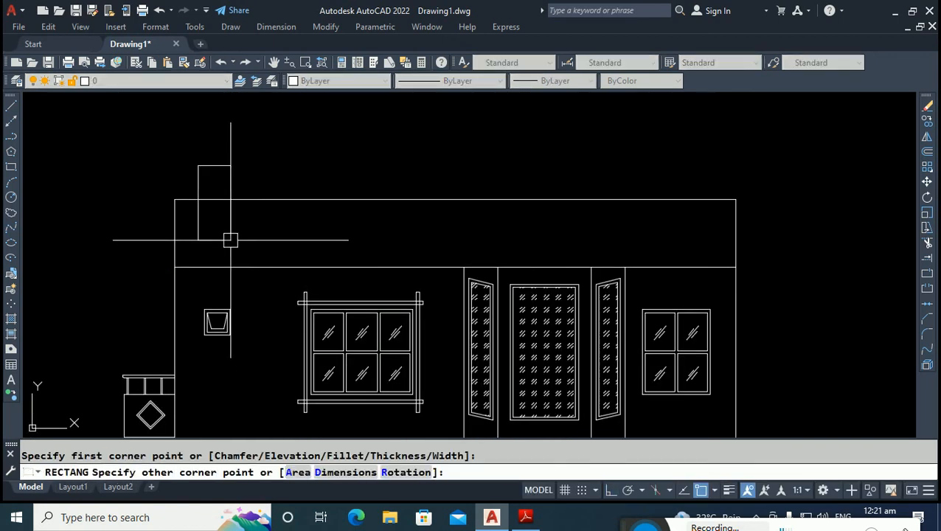
pyautogui.click(230, 240)
pyautogui.press('Escape')
# Copy the upright parapet rectangle horizontally to the right, leaving a gap slightly narrower than the rectangle.
pyautogui.click(243, 219)
pyautogui.click(236, 222)
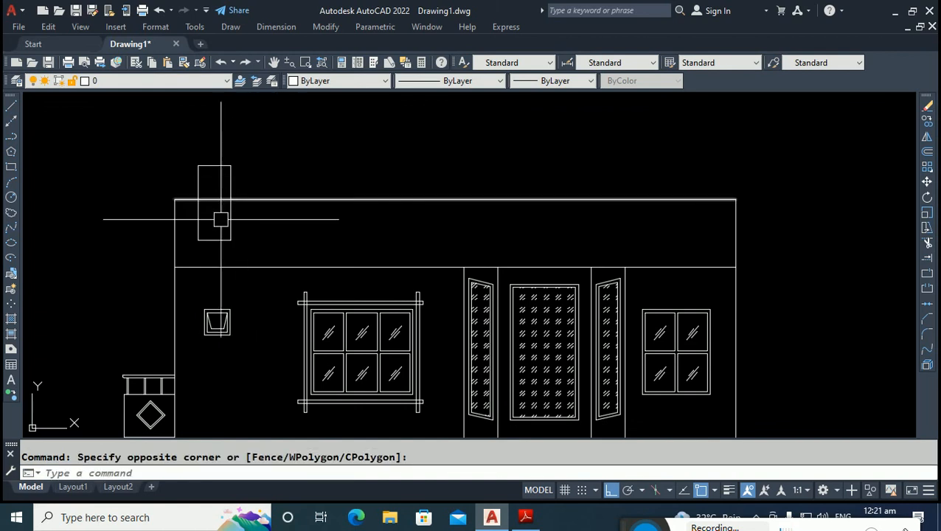
pyautogui.click(234, 223)
pyautogui.write('co')
pyautogui.press('Return')
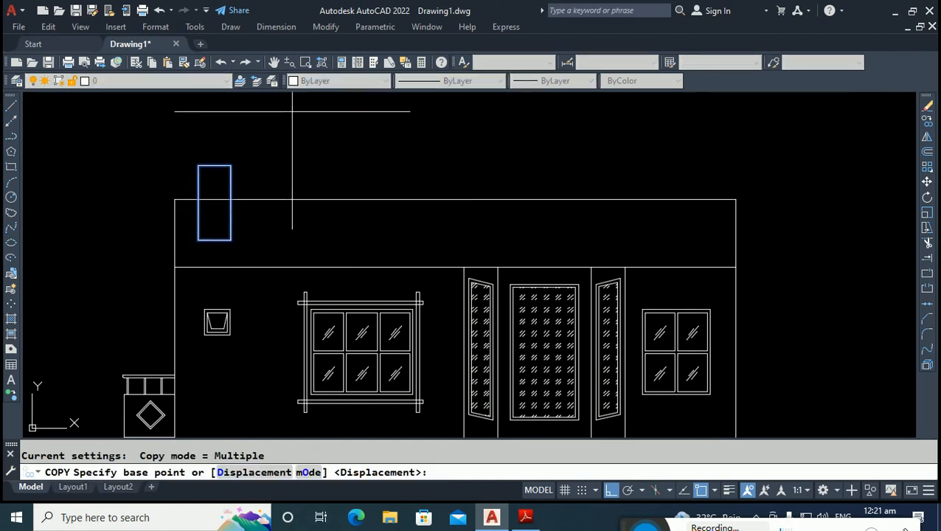
pyautogui.click(289, 131)
pyautogui.click(347, 138)
pyautogui.press('Escape')
# Mirror both upright parapet rectangles about the midpoint of the parapet's top line to the opposite end.
pyautogui.click(329, 172)
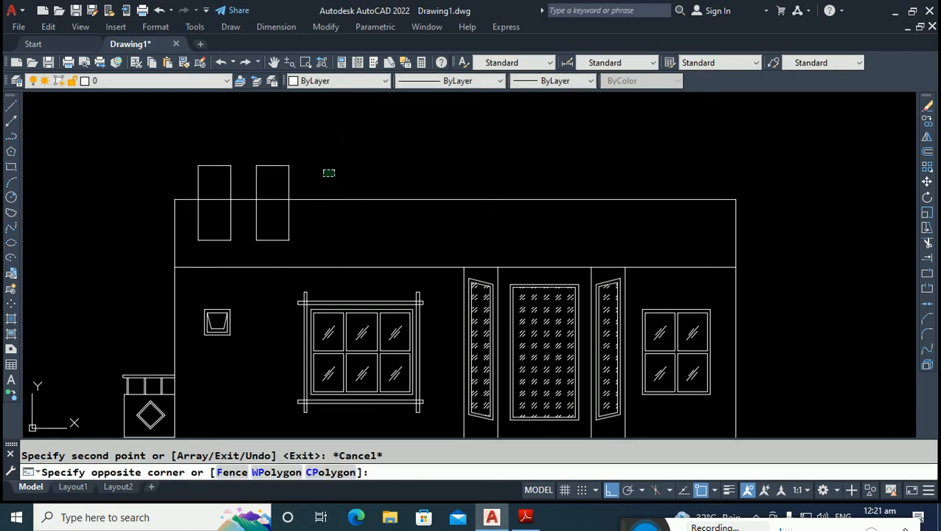
pyautogui.click(166, 176)
pyautogui.write('mi')
pyautogui.press('Return')
pyautogui.click(455, 199)
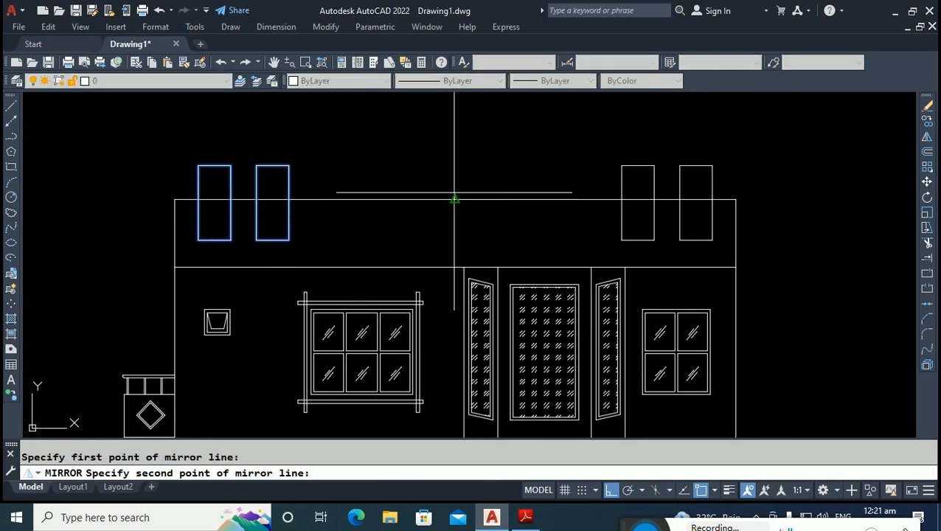
pyautogui.click(453, 163)
pyautogui.press('Return')
pyautogui.press('Escape')
# Erase the horizontal roof line beneath the parapet.
pyautogui.click(404, 276)
pyautogui.click(385, 264)
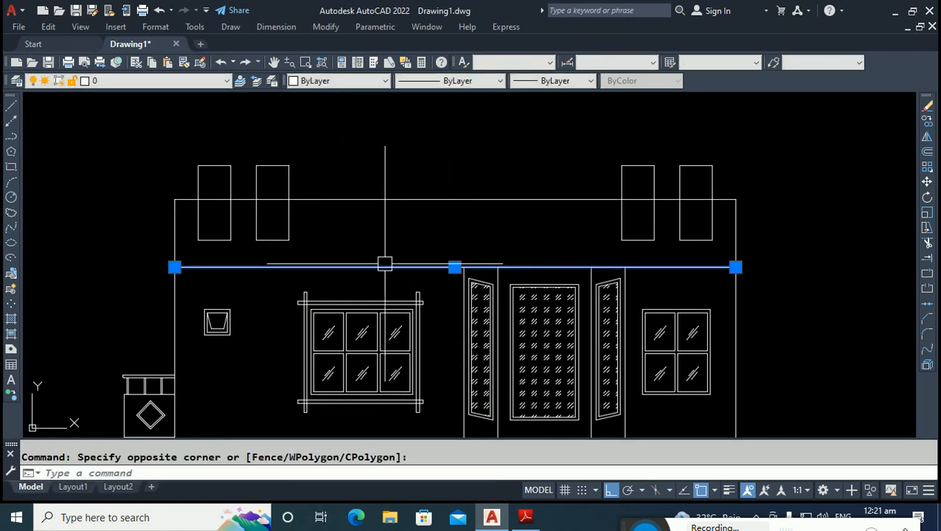
pyautogui.press('Delete')
pyautogui.press('Escape')
# Extend the four vertical bay lines up into the parapet and trim the top line inside the upright rectangles.
pyautogui.write('e')
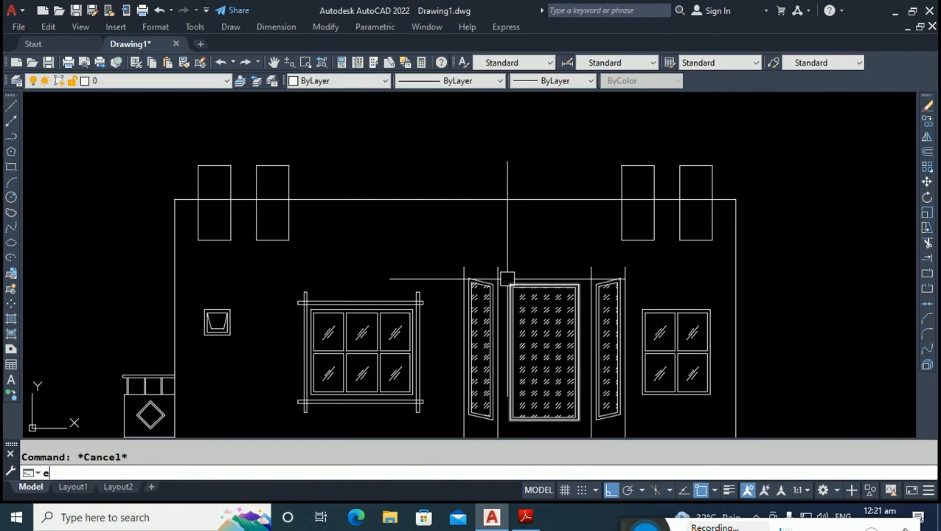
pyautogui.write('x')
pyautogui.press('Return')
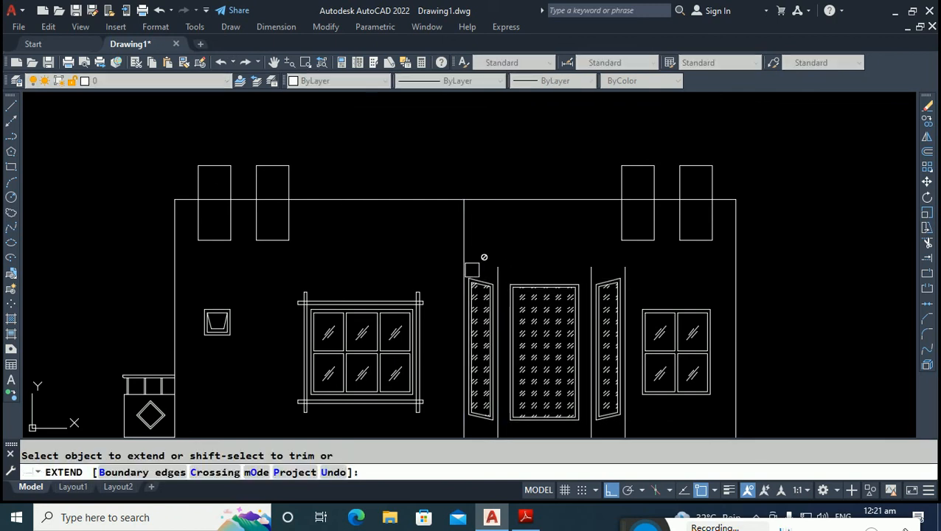
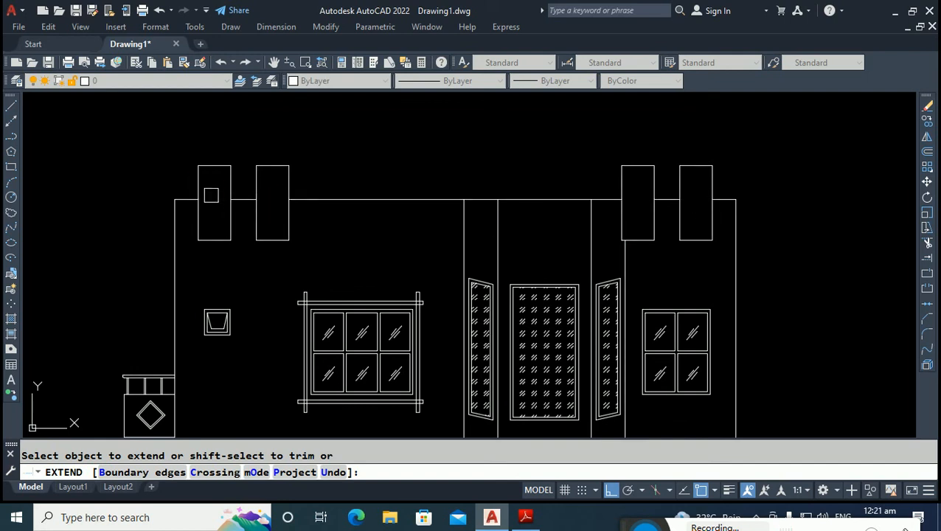
pyautogui.press('Escape')
pyautogui.scroll(-5, 215, 196)
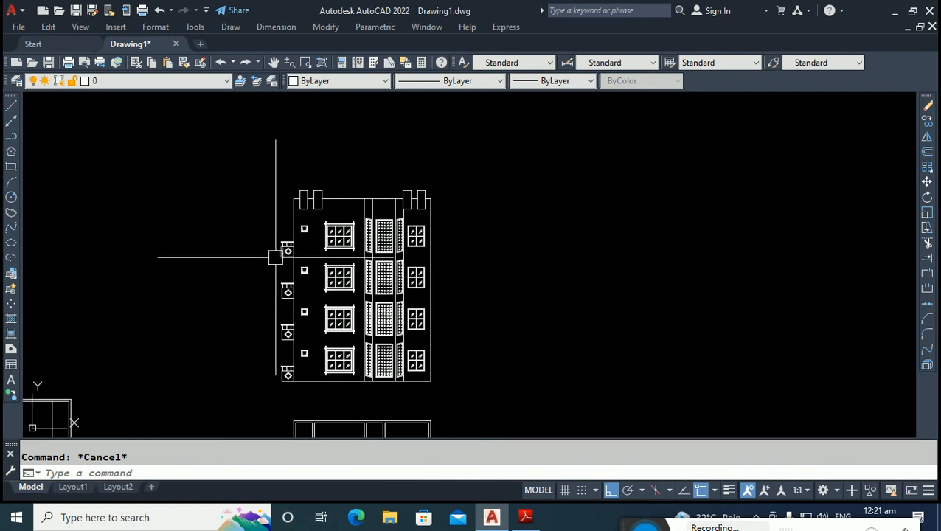
pyautogui.scroll(2, 274, 257)
pyautogui.scroll(2, 378, 172)
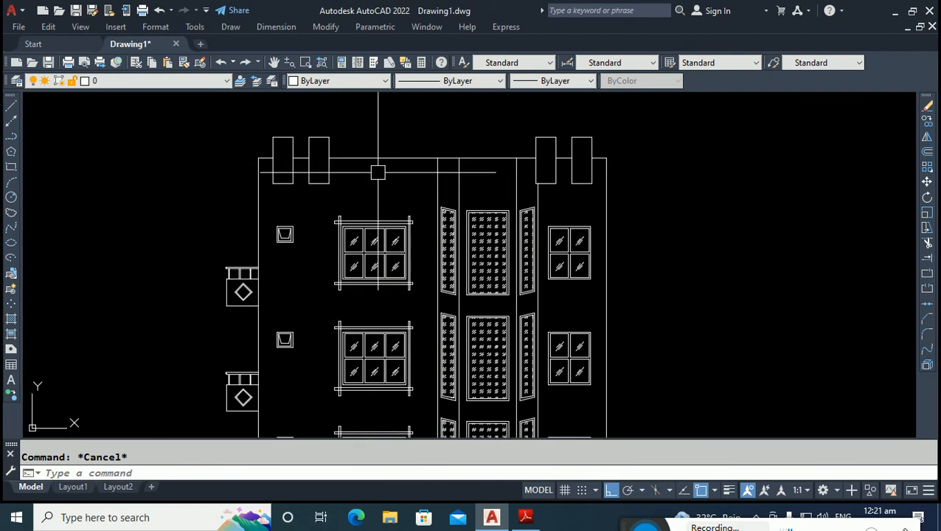
# Draw a shallow sagging three-point arc across the parapet's top line between the two pairs of rectangles.
pyautogui.write('a')
pyautogui.press('Return')
pyautogui.scroll(2, 377, 155)
pyautogui.click(334, 149)
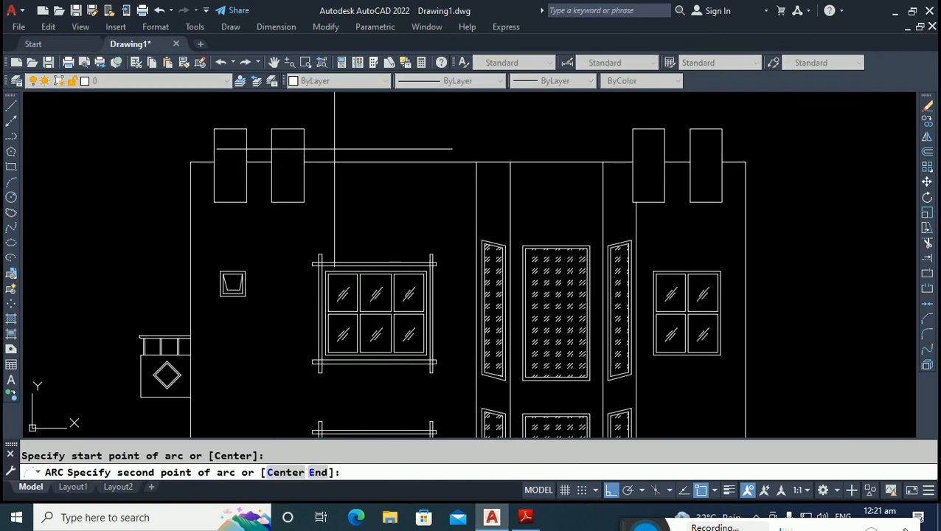
pyautogui.click(410, 175)
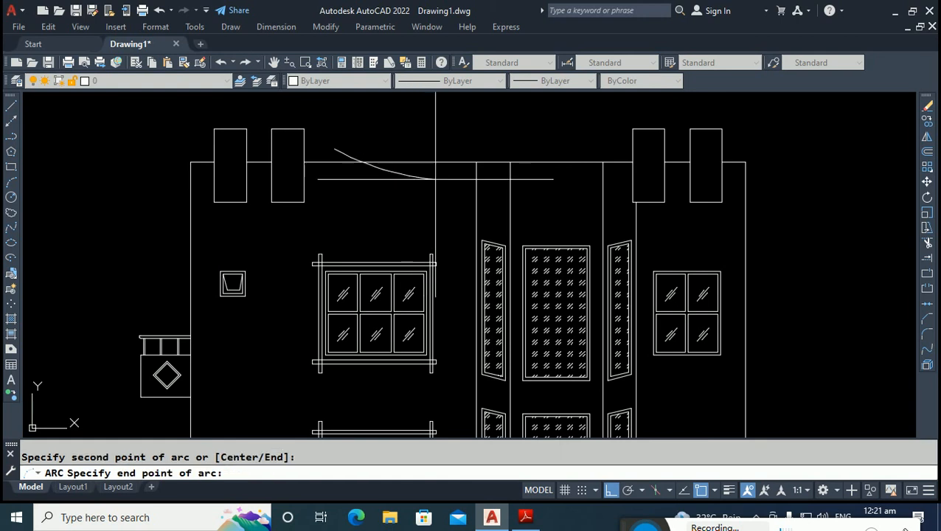
pyautogui.click(615, 148)
pyautogui.press('Escape')
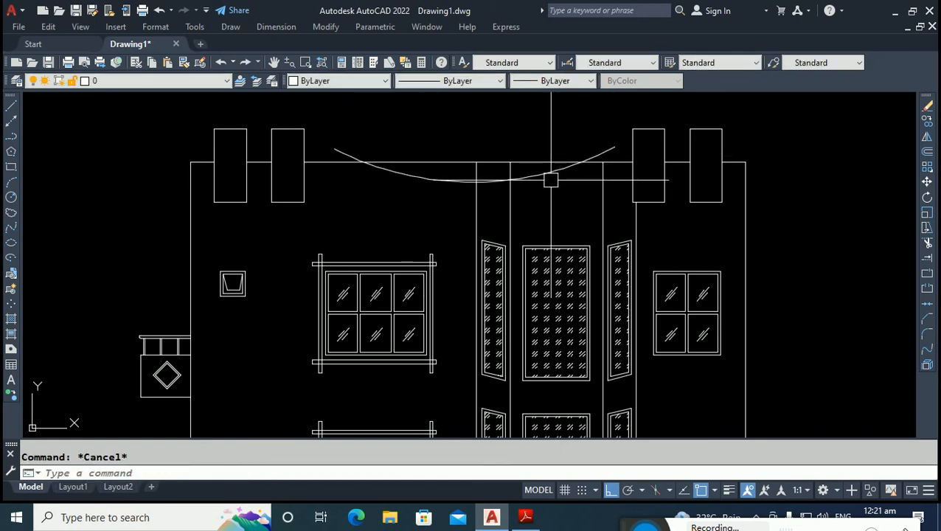
# Stretch the arc's midpoint downward to deepen its curve.
pyautogui.click(540, 176)
pyautogui.click(475, 182)
pyautogui.scroll(3, 489, 196)
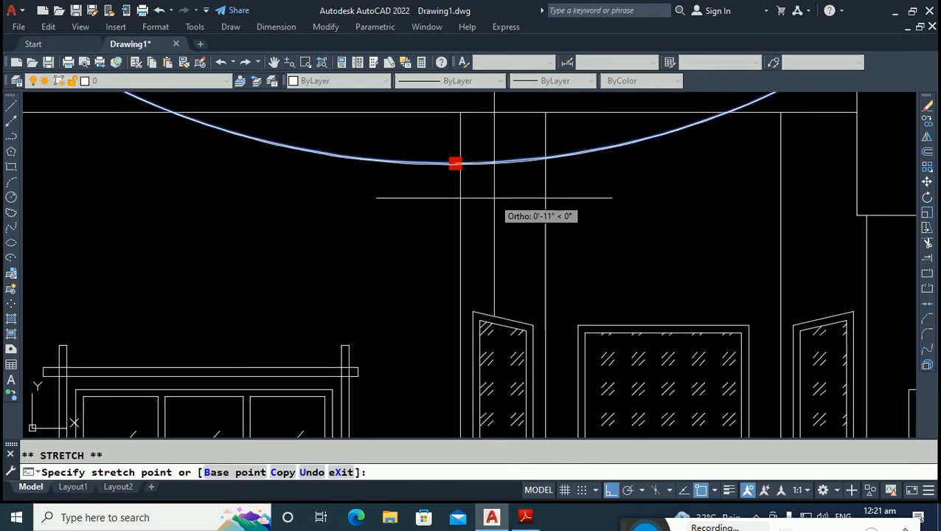
pyautogui.click(492, 220)
pyautogui.press('Escape')
pyautogui.scroll(-3, 493, 214)
# Trim the parapet's top line, the bay lines above the arc and the arc's projecting ends to form a curved dip.
pyautogui.write('tr')
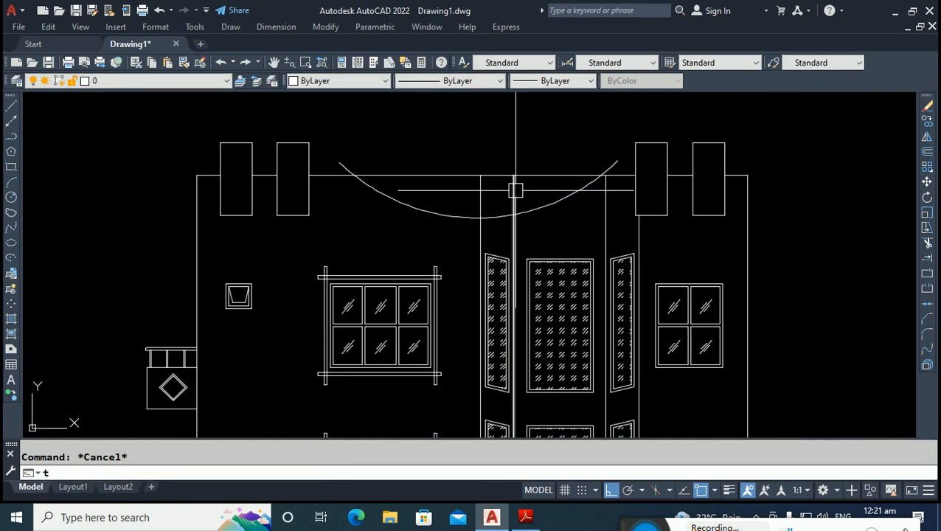
pyautogui.press('Return')
pyautogui.moveTo(506, 175); pyautogui.dragTo(508, 191)
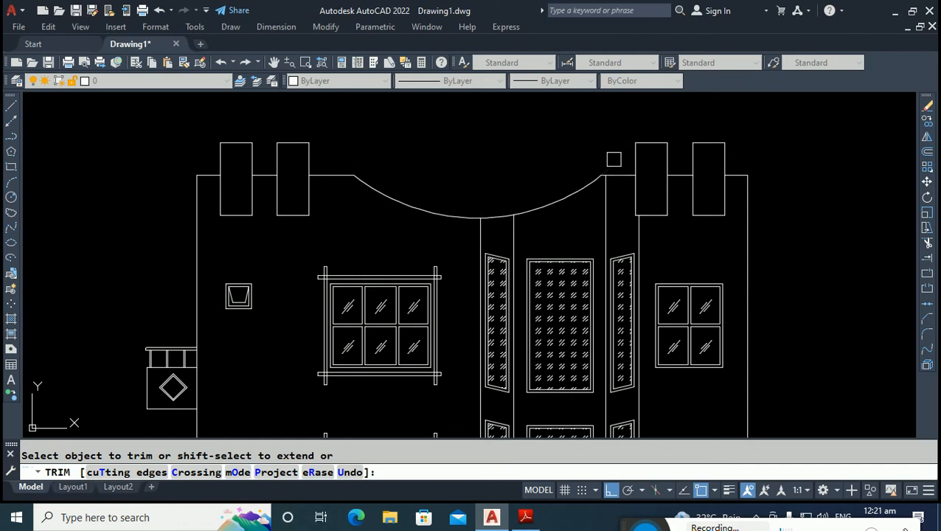
pyautogui.scroll(-6, 534, 194)
pyautogui.press('Escape')
pyautogui.press('Escape')
pyautogui.moveTo(733, 240); pyautogui.dragTo(578, 201, button='middle')
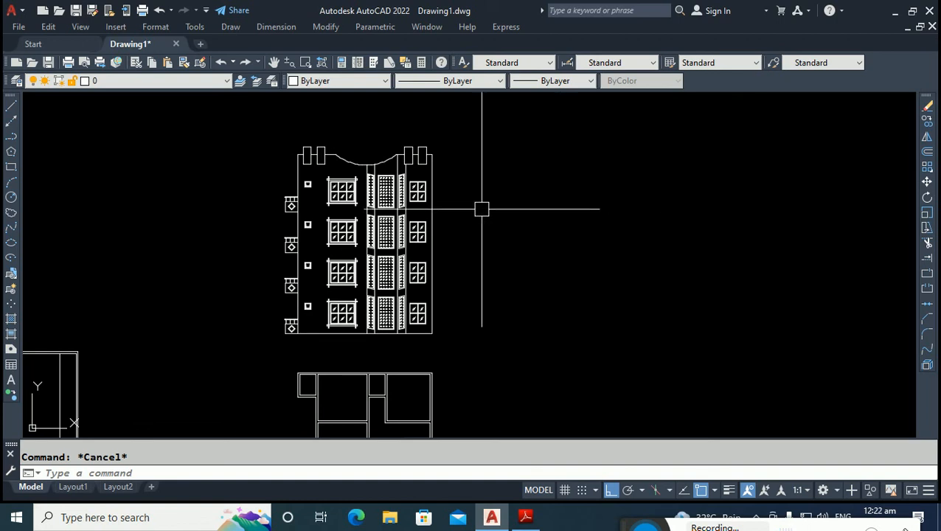
pyautogui.scroll(2, 362, 159)
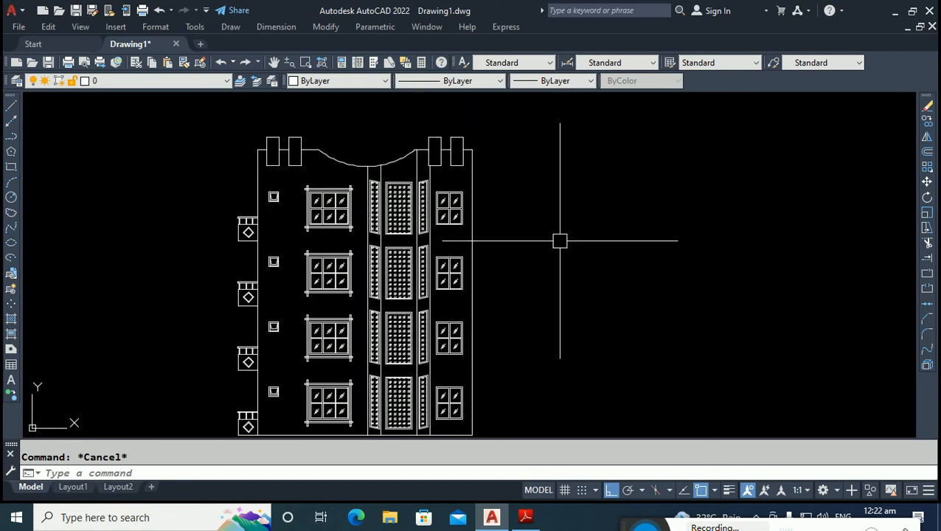
# Undo the curved parapet edits, the bay line extensions and the roof line erasure.
pyautogui.hotkey('ctrl', 'z')
pyautogui.hotkey('ctrl', 'z')
pyautogui.hotkey('ctrl', 'z')
pyautogui.hotkey('ctrl', 'z')
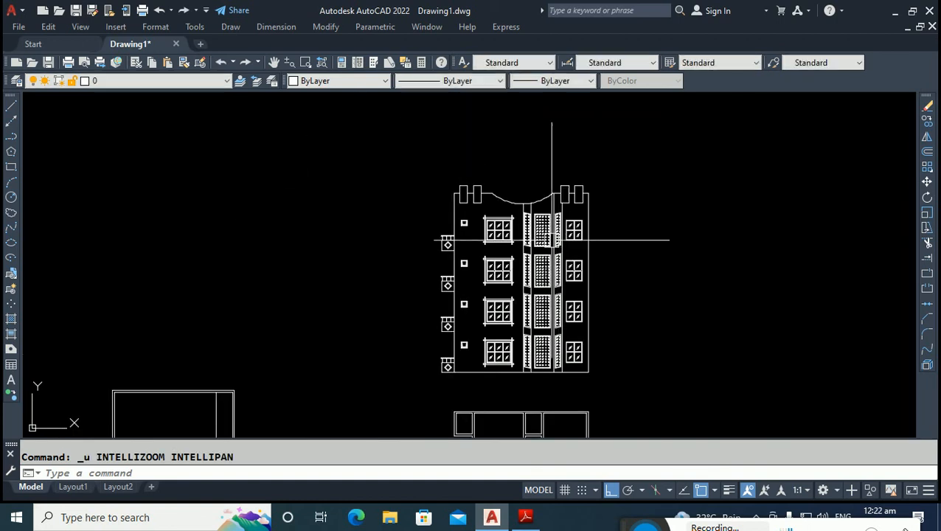
pyautogui.hotkey('ctrl', 'z')
pyautogui.hotkey('ctrl', 'z')
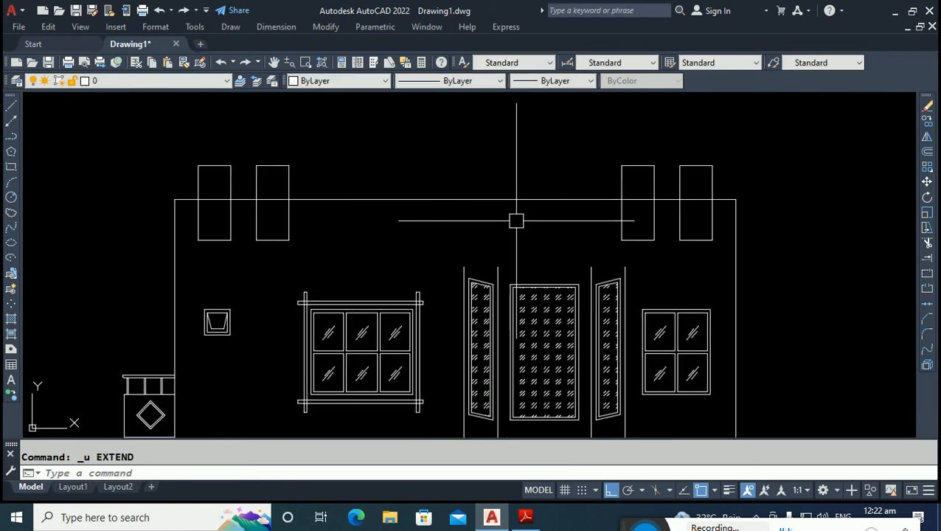
pyautogui.press('Escape')
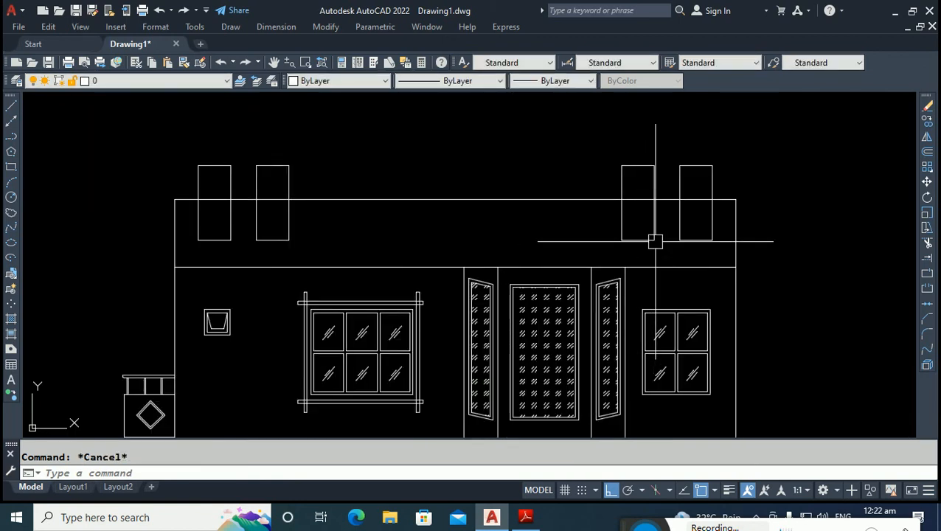
# Trim the parapet's top line inside all four upright rectangles.
pyautogui.write('tr')
pyautogui.press('Return')
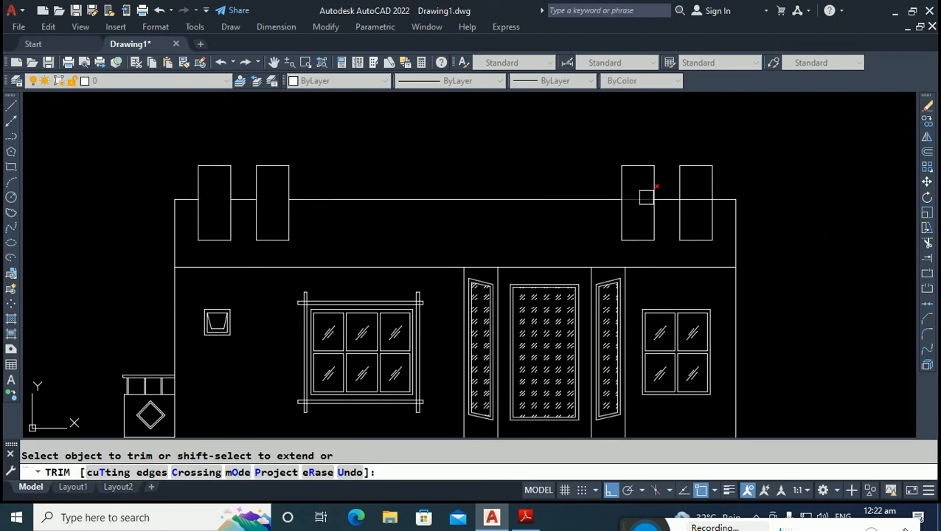
pyautogui.scroll(-6, 559, 178)
pyautogui.press('Escape')
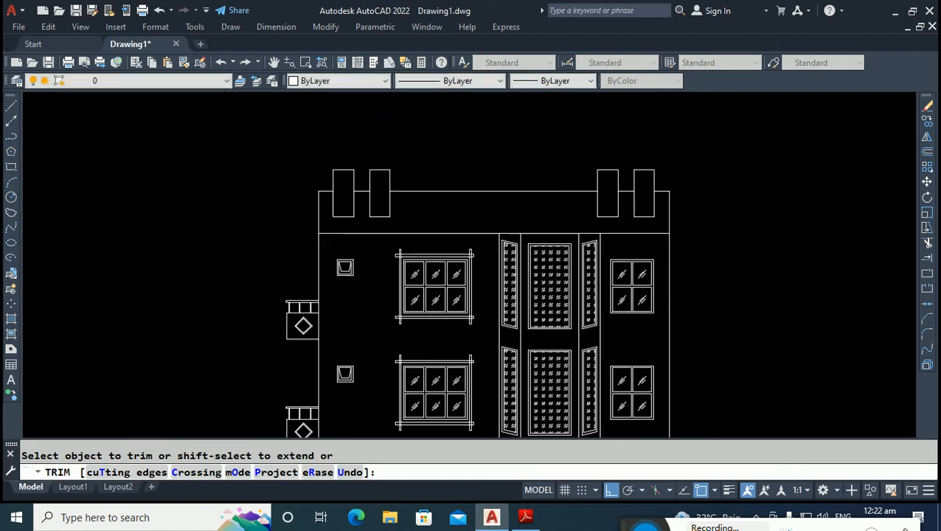
# Draw a polyline stepping down twice from above the parapet's top line, ending in a horizontal run about 7'-2" long.
pyautogui.moveTo(643, 214); pyautogui.dragTo(477, 179, button='middle')
pyautogui.scroll(4, 358, 173)
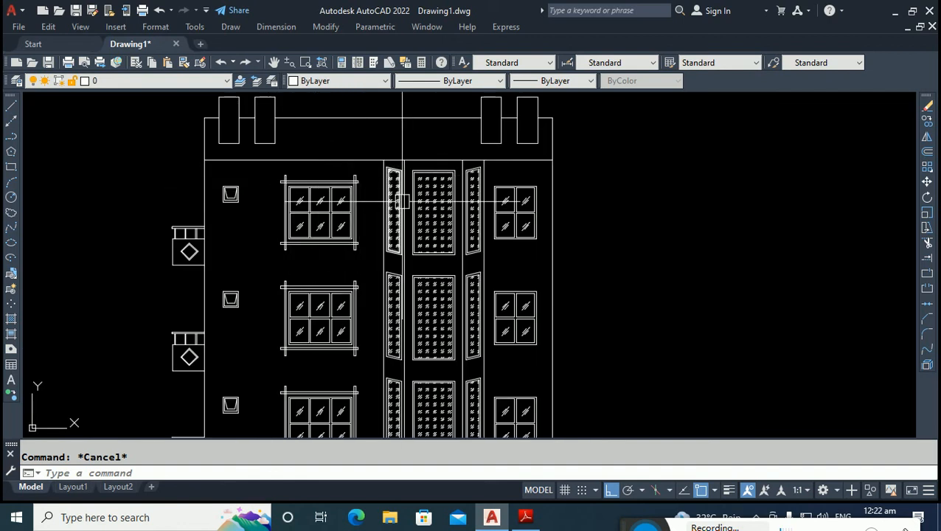
pyautogui.scroll(-4, 334, 131)
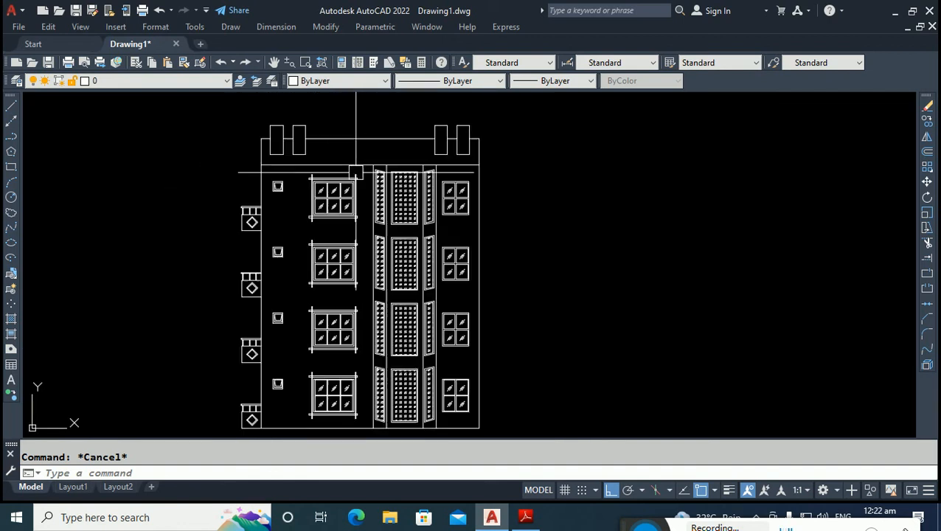
pyautogui.scroll(8, 424, 168)
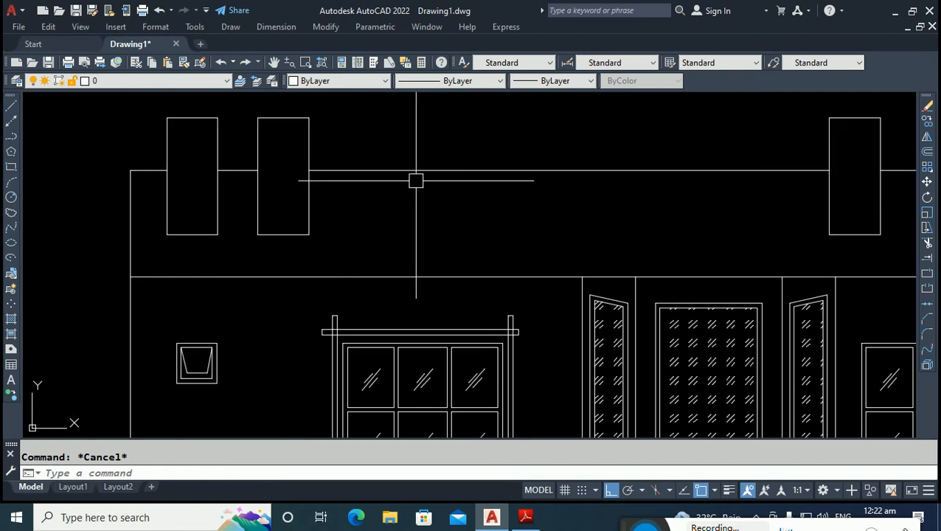
pyautogui.write('pl')
pyautogui.press('Return')
pyautogui.click(380, 137)
pyautogui.click(380, 194)
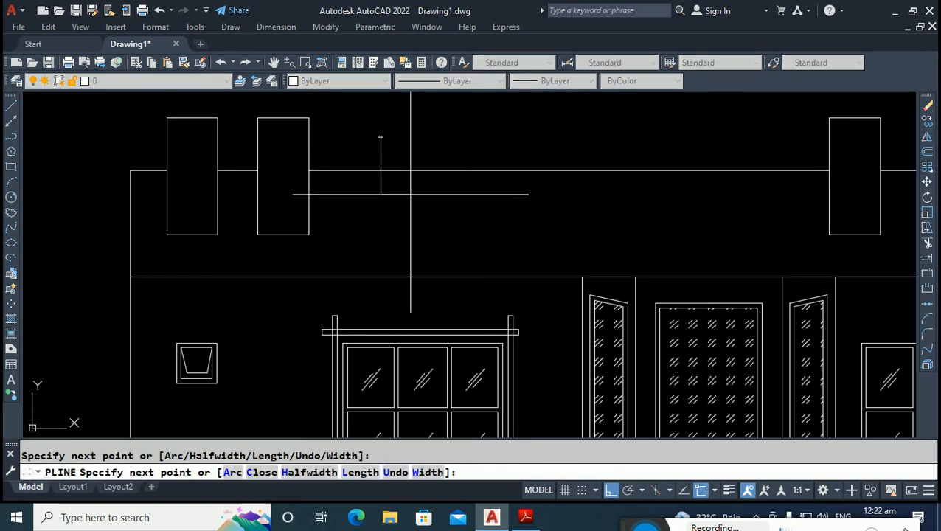
pyautogui.press('F8')
pyautogui.press('F8')
pyautogui.click(457, 194)
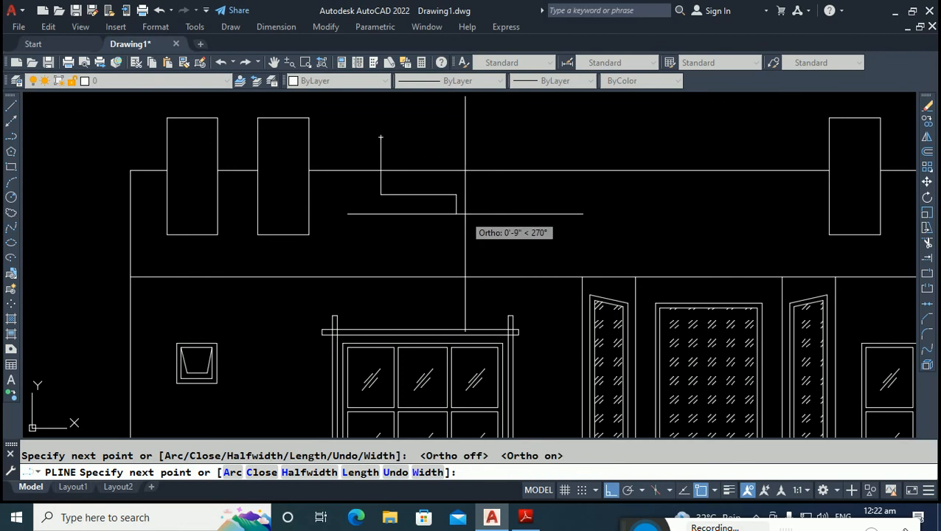
pyautogui.click(470, 207)
pyautogui.hotkey('ctrl', 'z')
pyautogui.click(461, 218)
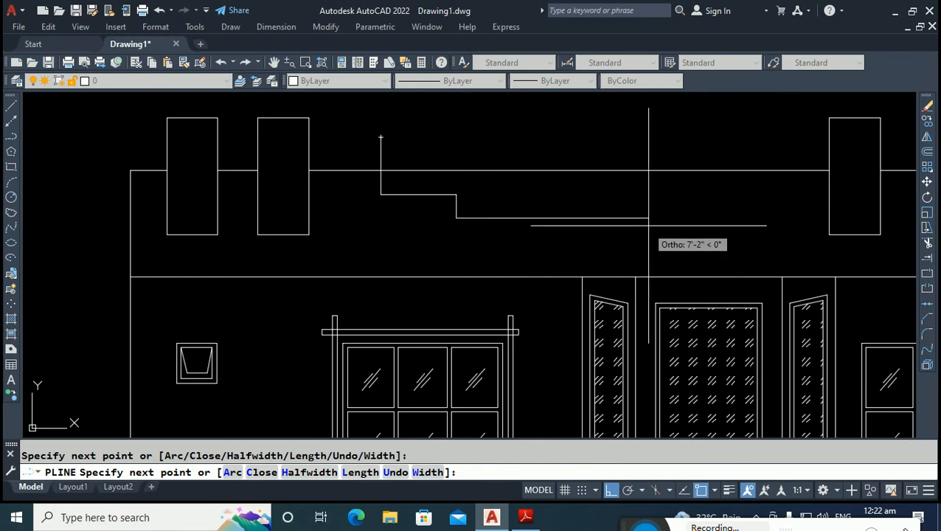
pyautogui.click(648, 225)
pyautogui.press('Escape')
# Mirror the stepped polyline about the vertical axis through the midpoint of the parapet's top line.
pyautogui.click(486, 219)
pyautogui.moveTo(474, 240); pyautogui.dragTo(410, 252, button='middle')
pyautogui.write('mi')
pyautogui.press('Return')
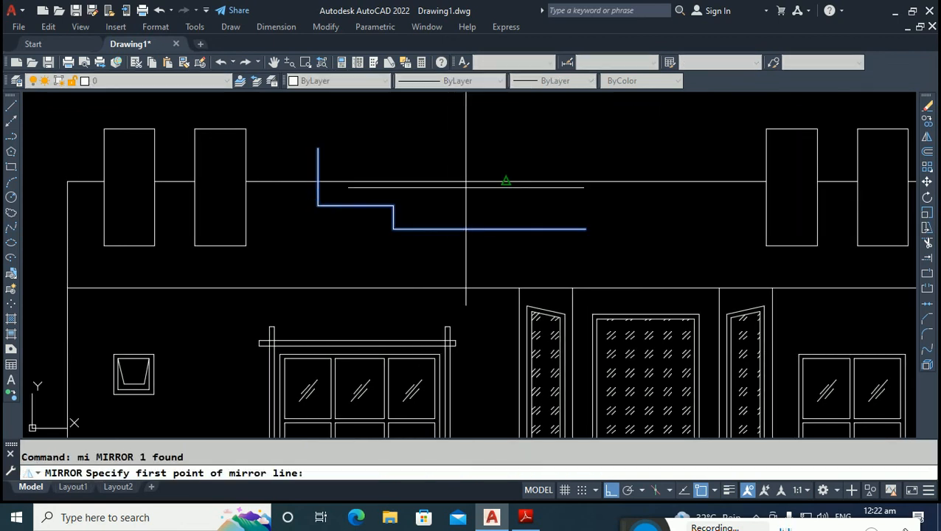
pyautogui.click(506, 182)
pyautogui.click(491, 118)
pyautogui.press('Return')
pyautogui.press('Escape')
# Shorten the mirrored polyline's overlapping bottom run to meet the end of the original polyline.
pyautogui.click(564, 229)
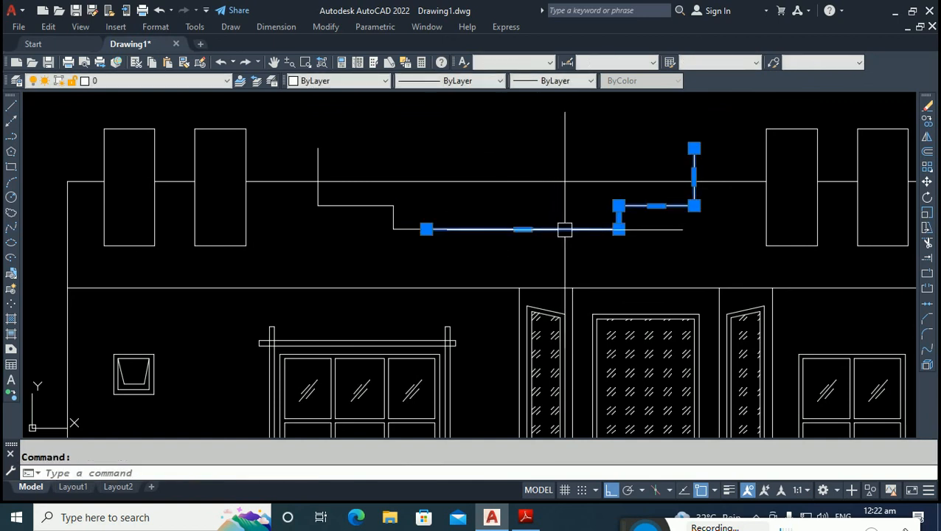
pyautogui.click(427, 229)
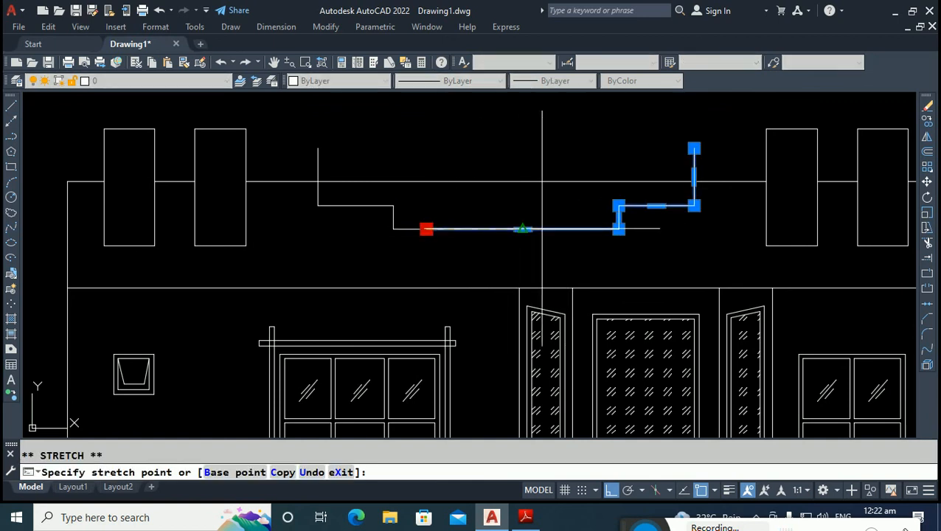
pyautogui.click(583, 229)
pyautogui.press('Escape')
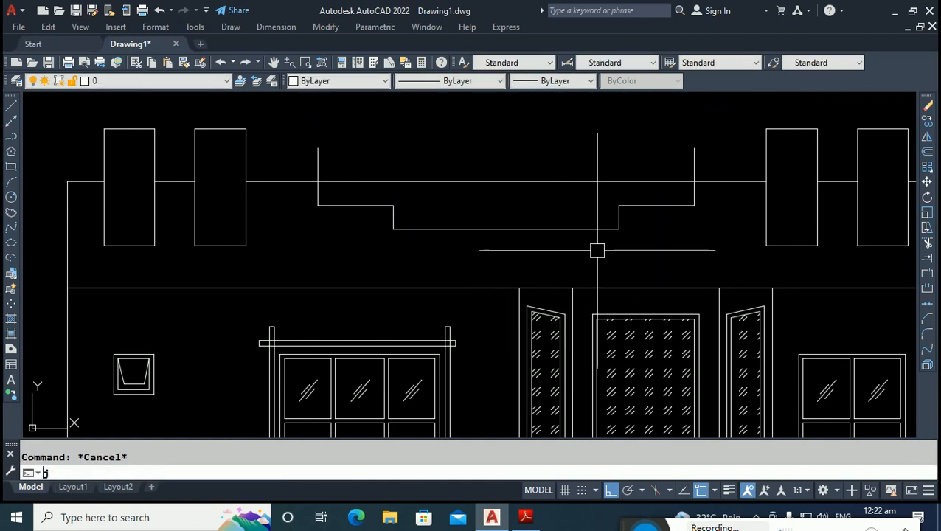
# Join the two stepped halves along their bottom run into one polyline.
pyautogui.press('Return')
pyautogui.click(600, 249)
pyautogui.click(567, 225)
pyautogui.press('Return')
pyautogui.click(554, 220)
pyautogui.click(512, 253)
pyautogui.press('Escape')
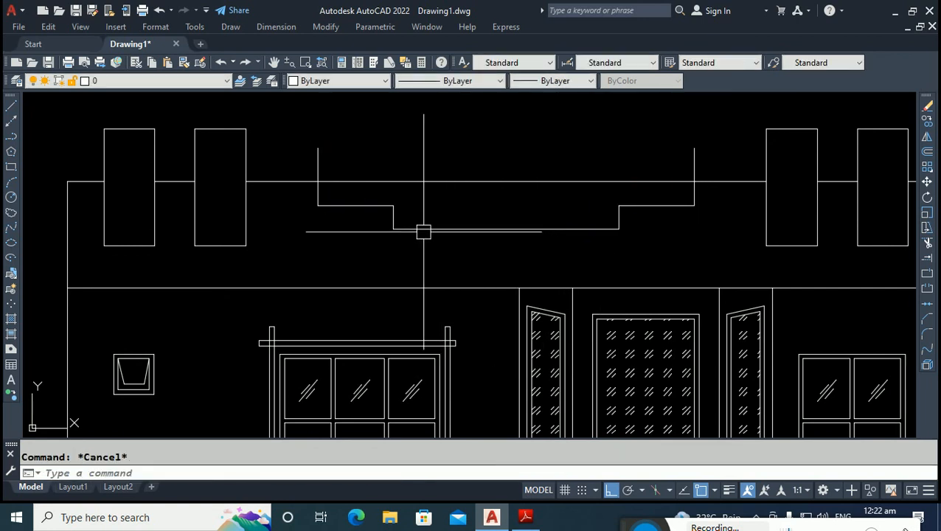
# Trim the parapet's top line across the stepped recess and the recess uprights projecting above it.
pyautogui.scroll(-4, 407, 227)
pyautogui.scroll(2, 441, 199)
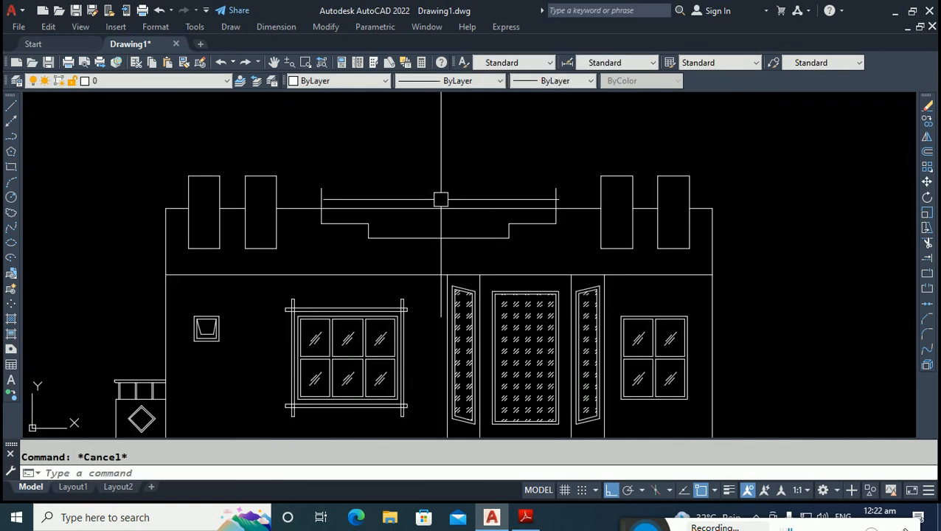
pyautogui.write('tr')
pyautogui.press('Return')
pyautogui.click(382, 218)
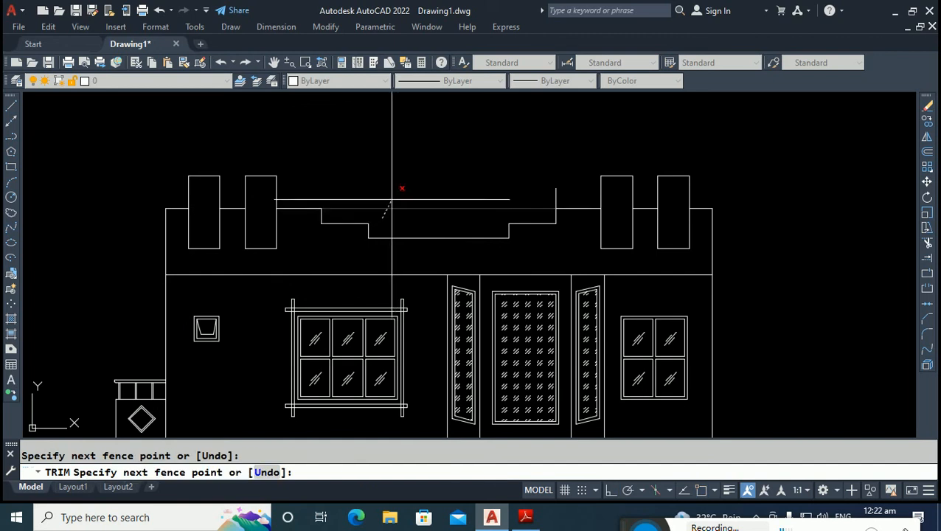
pyautogui.click(393, 198)
pyautogui.press('Escape')
pyautogui.scroll(-4, 333, 145)
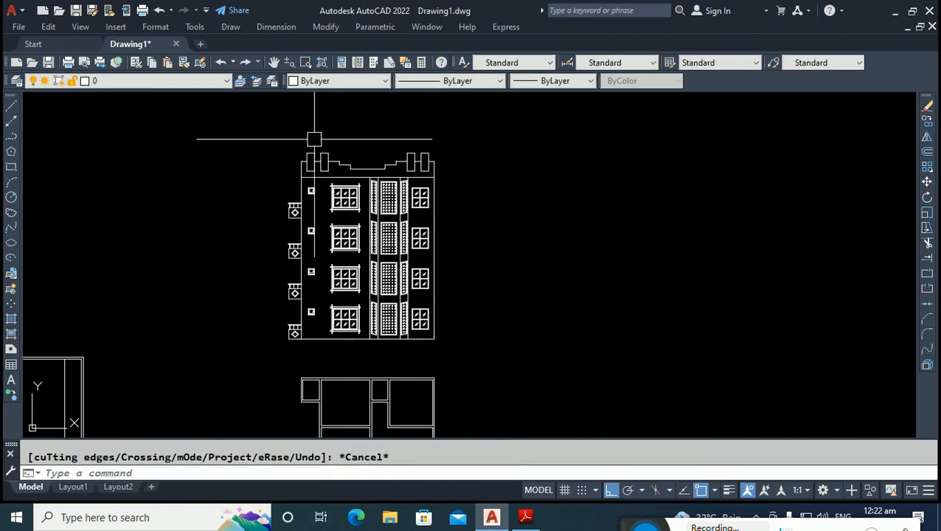
# Move the whole building elevation straight up, away from the floor plan below it.
pyautogui.scroll(2, 221, 231)
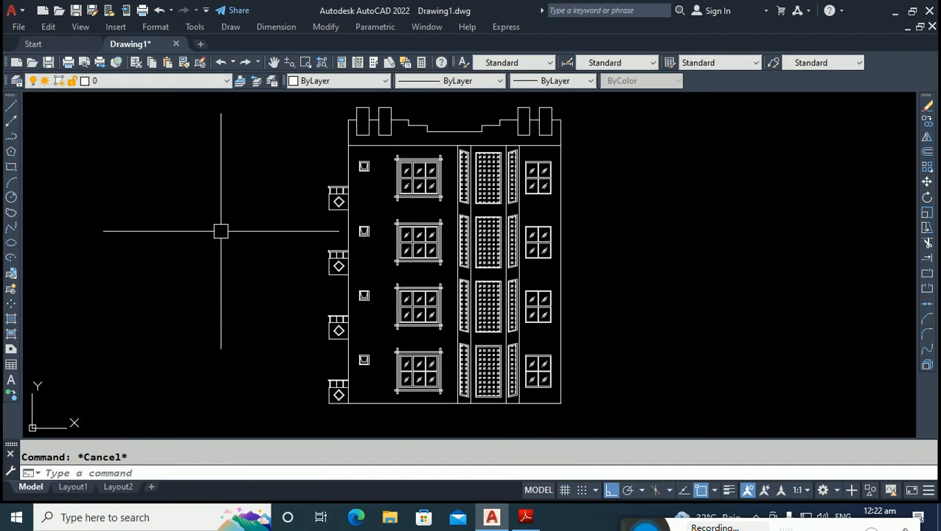
pyautogui.scroll(-2, 221, 231)
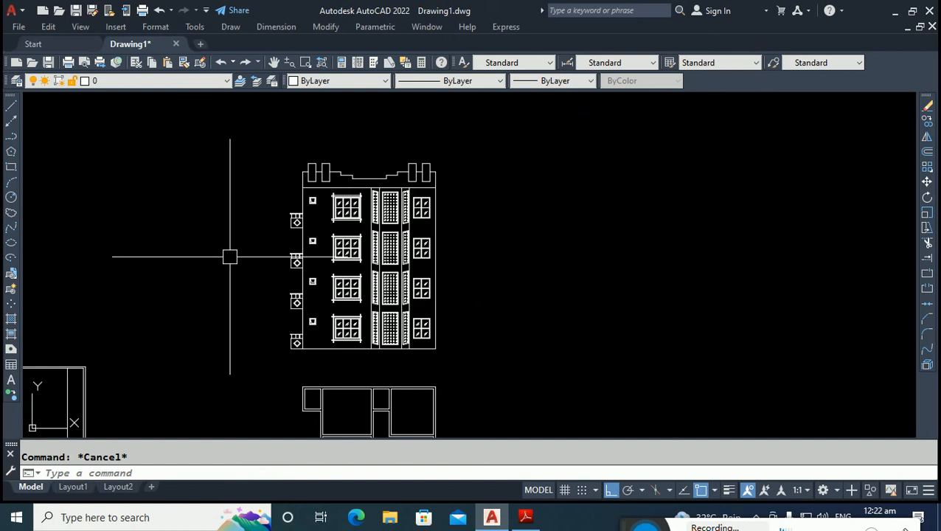
pyautogui.click(450, 364)
pyautogui.click(256, 140)
pyautogui.write('m')
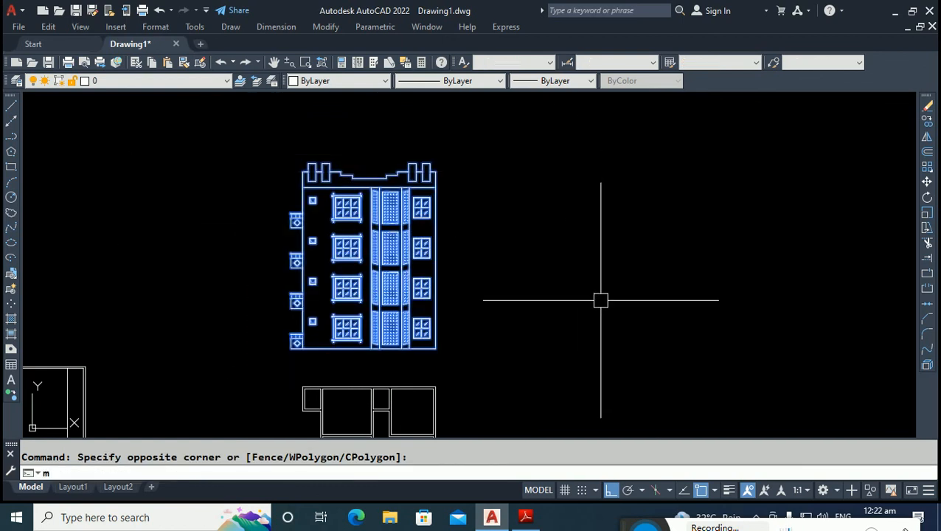
pyautogui.press('Return')
pyautogui.click(593, 340)
pyautogui.click(589, 244)
pyautogui.press('Escape')
# Offset the elevation's base line 11' downward to mark the bottom of a new ground floor.
pyautogui.scroll(2, 384, 247)
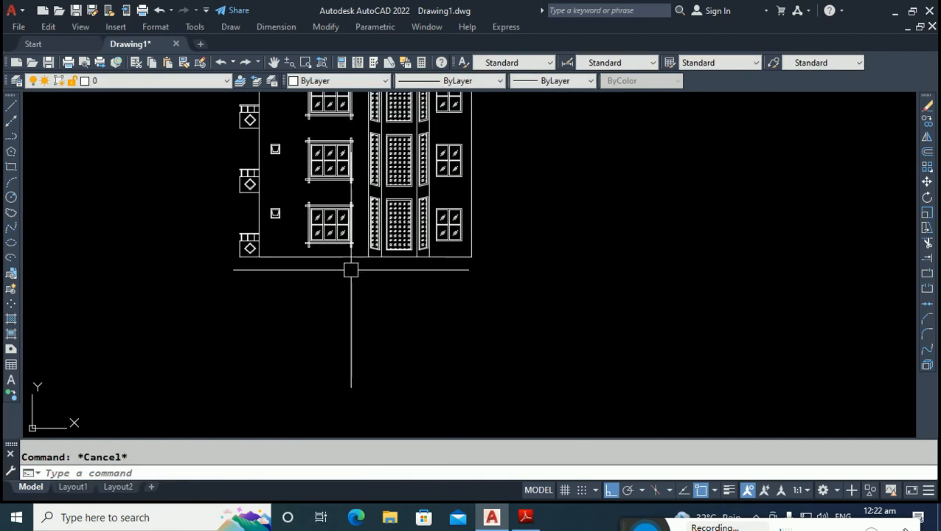
pyautogui.write('o')
pyautogui.press('Return')
pyautogui.write('1')
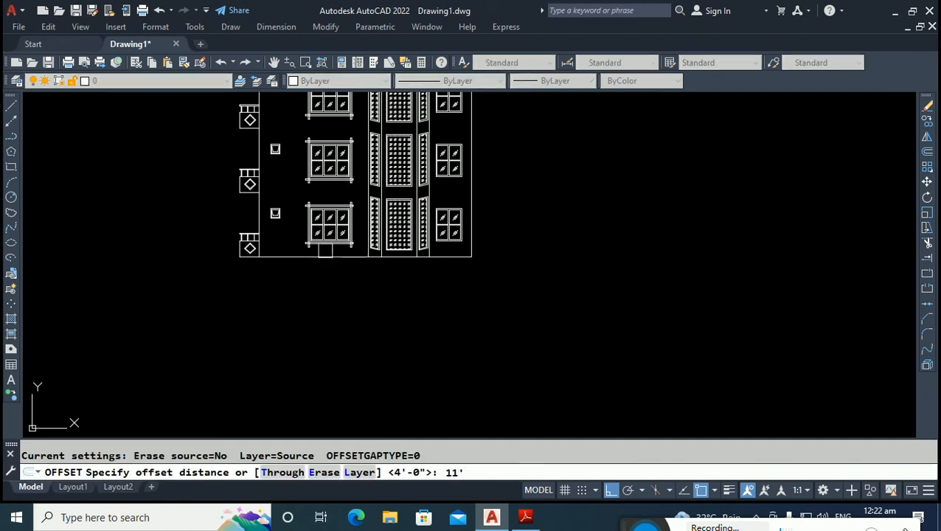
pyautogui.write("1'")
pyautogui.press('Return')
pyautogui.click(336, 257)
pyautogui.click(336, 330)
pyautogui.press('Escape')
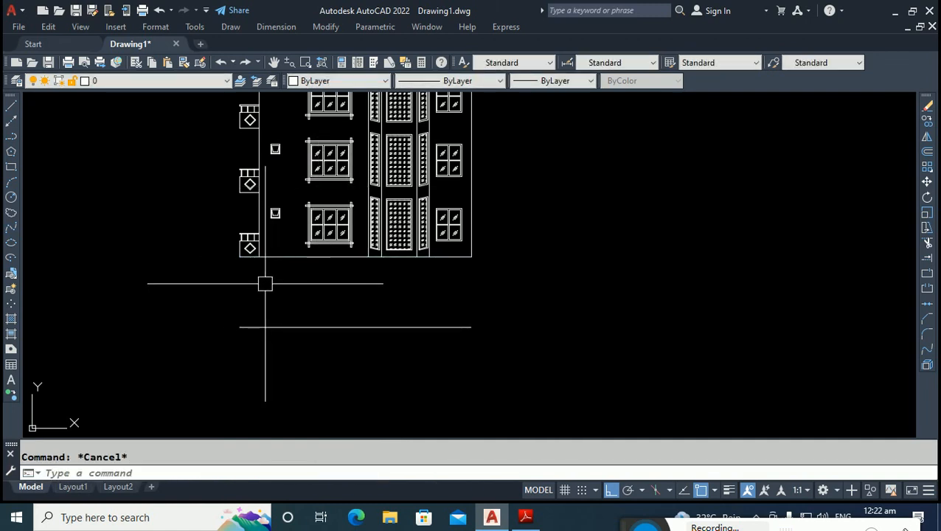
# Fillet the left and right outer wall lines to the offset line, forming square lower corners.
pyautogui.write('f')
pyautogui.press('Return')
pyautogui.click(259, 231)
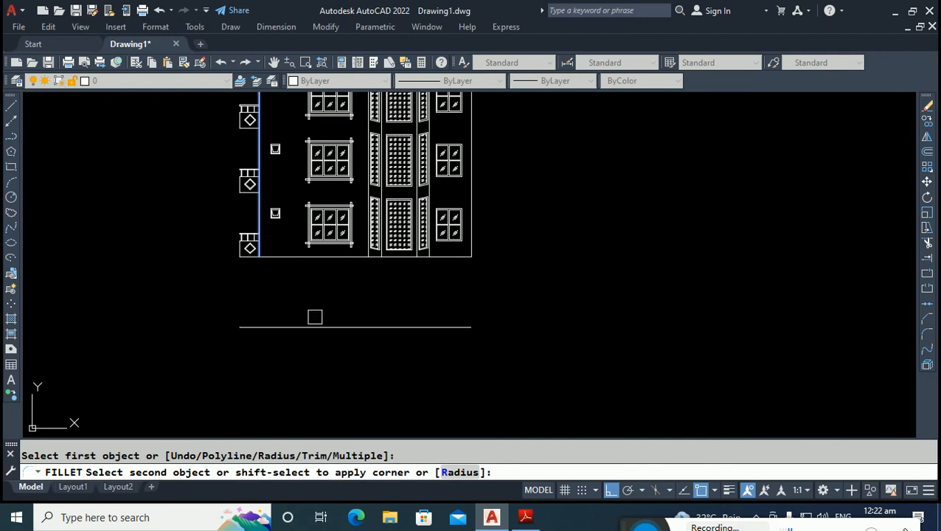
pyautogui.click(312, 325)
pyautogui.press('Return')
pyautogui.click(416, 326)
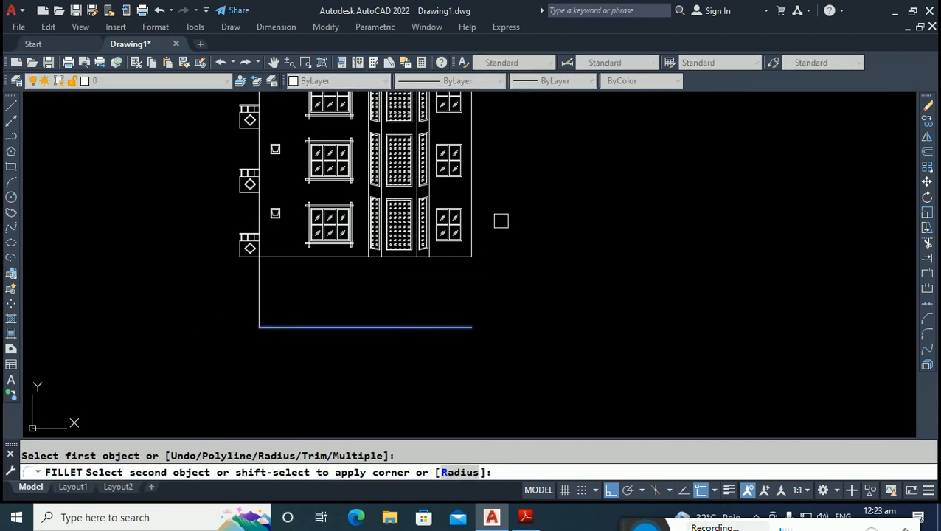
pyautogui.click(472, 211)
pyautogui.press('Escape')
# Trim the left wall line between the former base line and the new bottom line.
pyautogui.scroll(2, 262, 265)
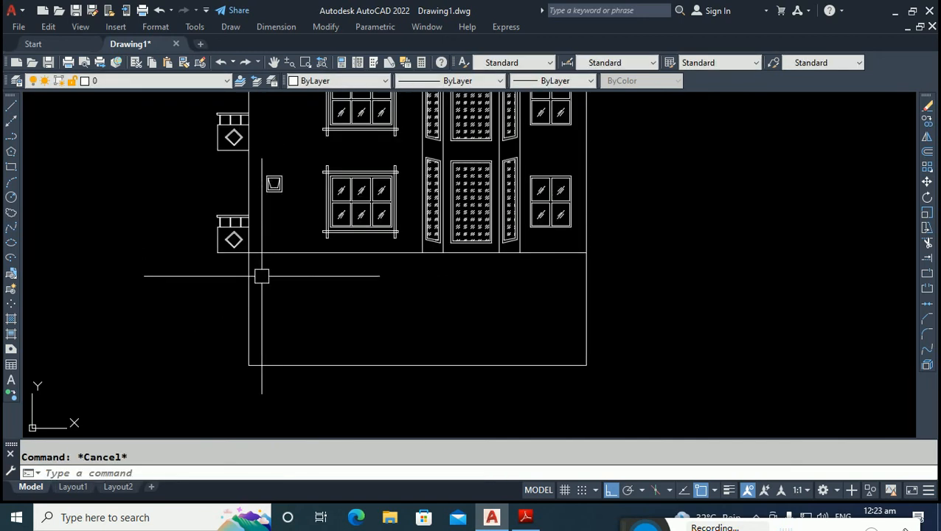
pyautogui.click(246, 287)
pyautogui.press('Escape')
pyautogui.click(252, 299)
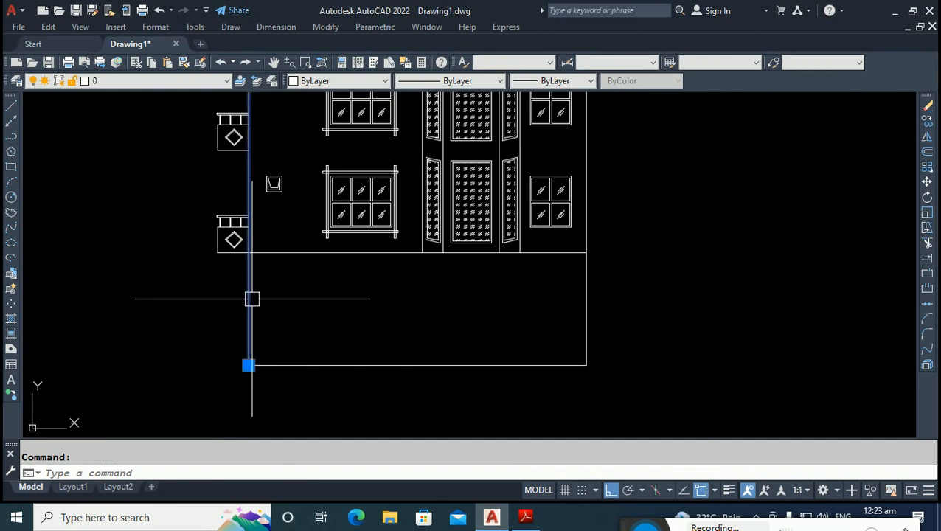
pyautogui.press('Return')
pyautogui.press('Escape')
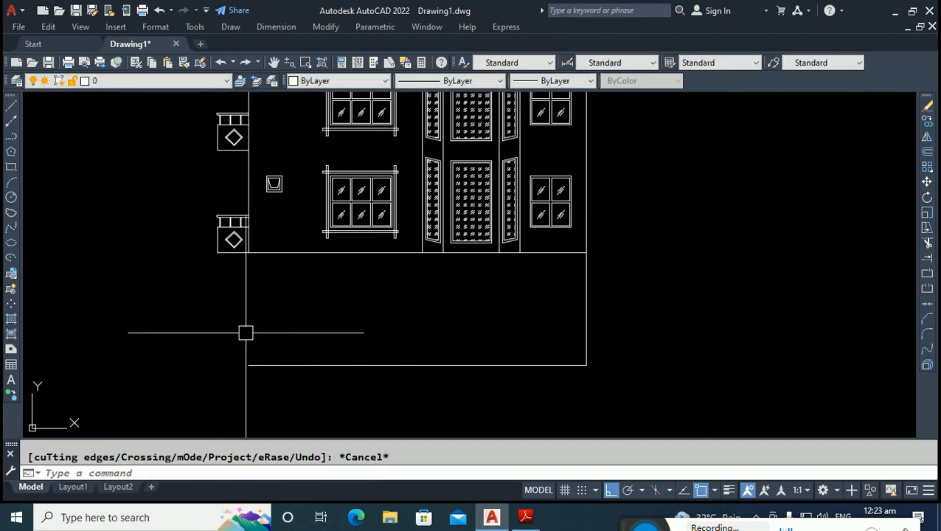
# Draw a separate vertical line from the ground floor's lower-left corner up to the former base line.
pyautogui.write('l')
pyautogui.press('Return')
pyautogui.click(252, 352)
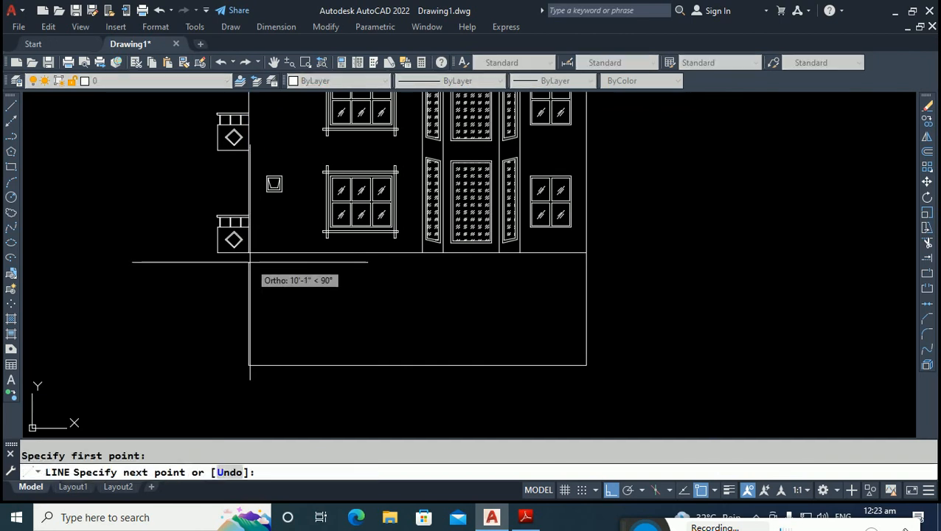
pyautogui.press('Escape')
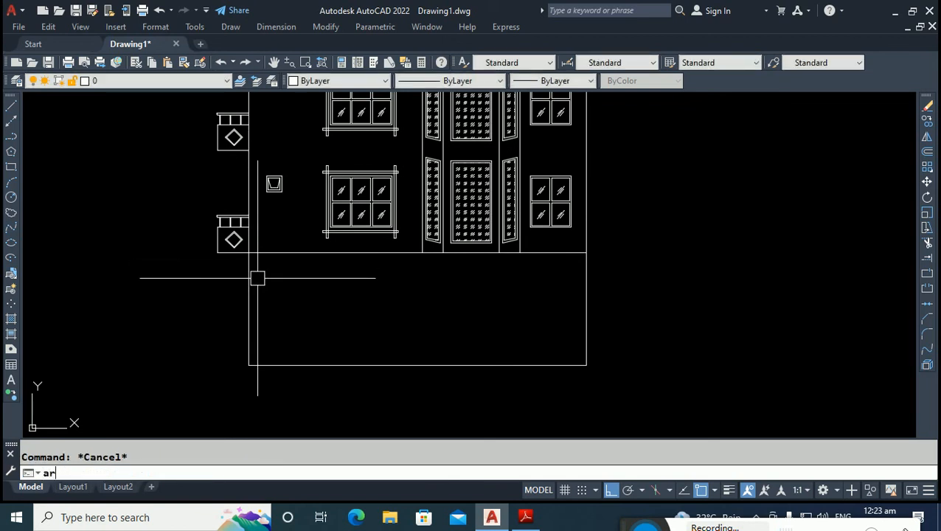
# Copy the short left wall line as a fitted array of 5 items ending at the ground floor's lower-right corner.
pyautogui.write('co')
pyautogui.press('Return')
pyautogui.click(255, 281)
pyautogui.press('Return')
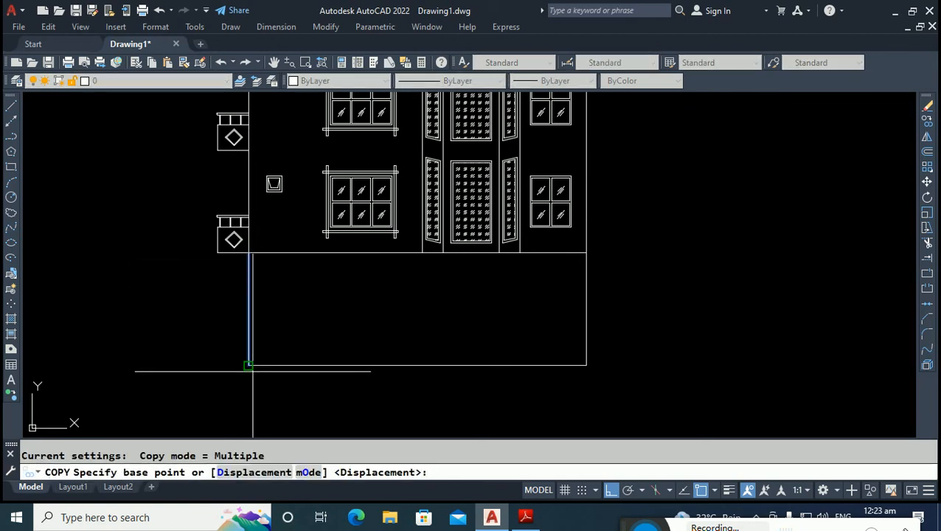
pyautogui.click(252, 365)
pyautogui.click(246, 473)
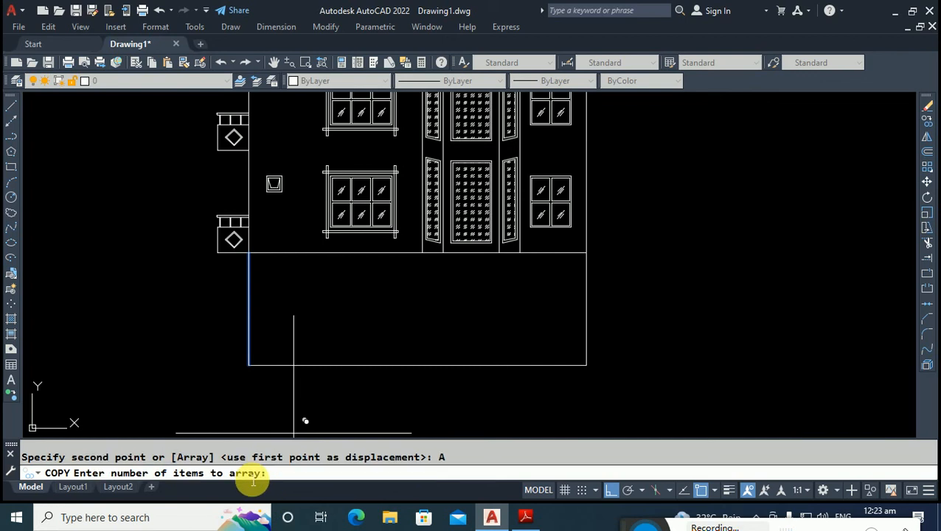
pyautogui.write('5')
pyautogui.press('Return')
pyautogui.click(241, 474)
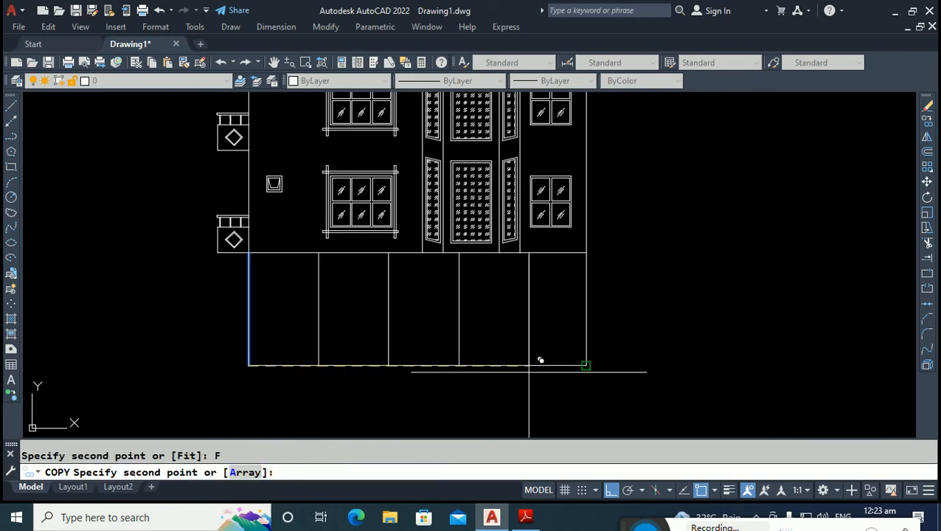
pyautogui.click(586, 364)
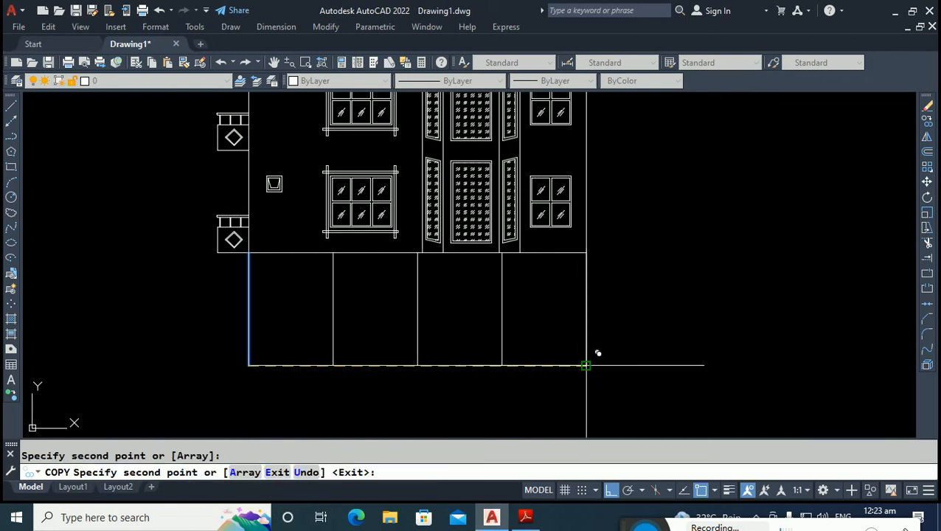
pyautogui.press('Return')
# Delete the array's last line overlapping the right outer wall and check the wall line there.
pyautogui.click(585, 294)
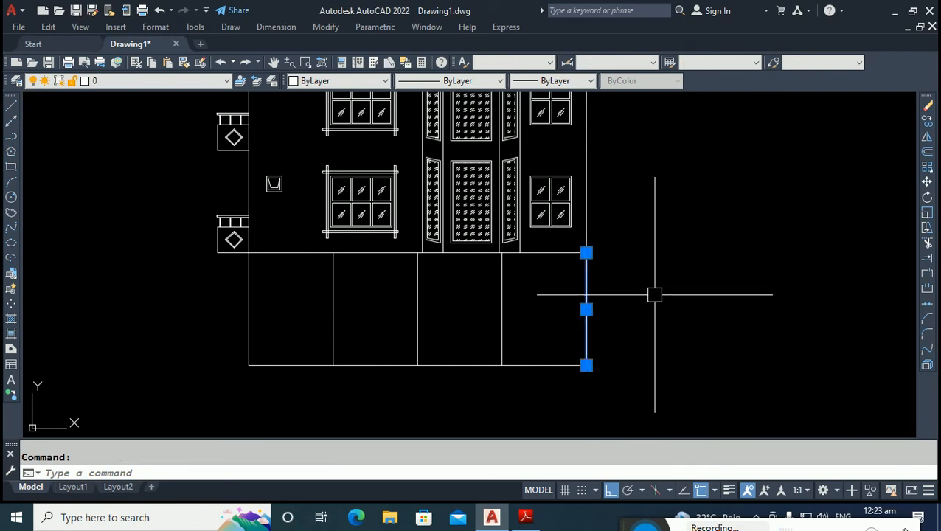
pyautogui.press('Delete')
pyautogui.click(584, 283)
pyautogui.press('Escape')
pyautogui.click(585, 342)
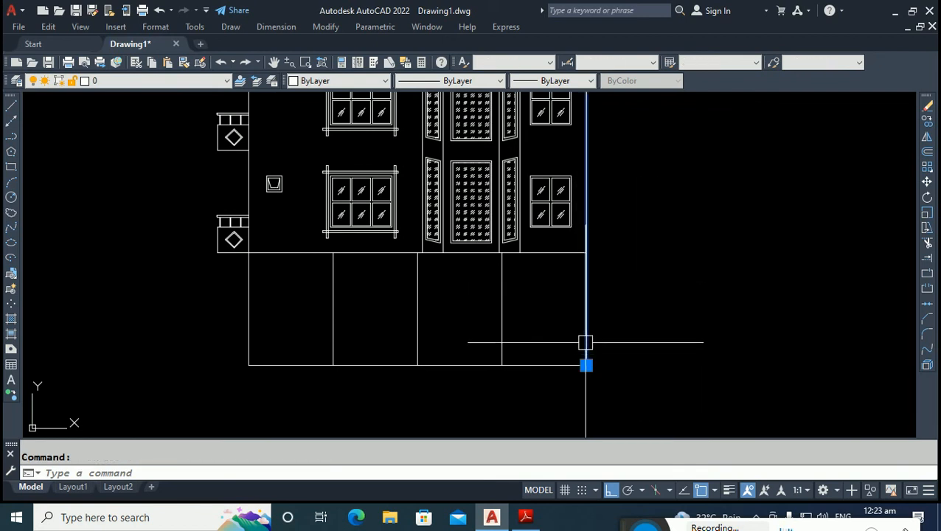
pyautogui.press('Escape')
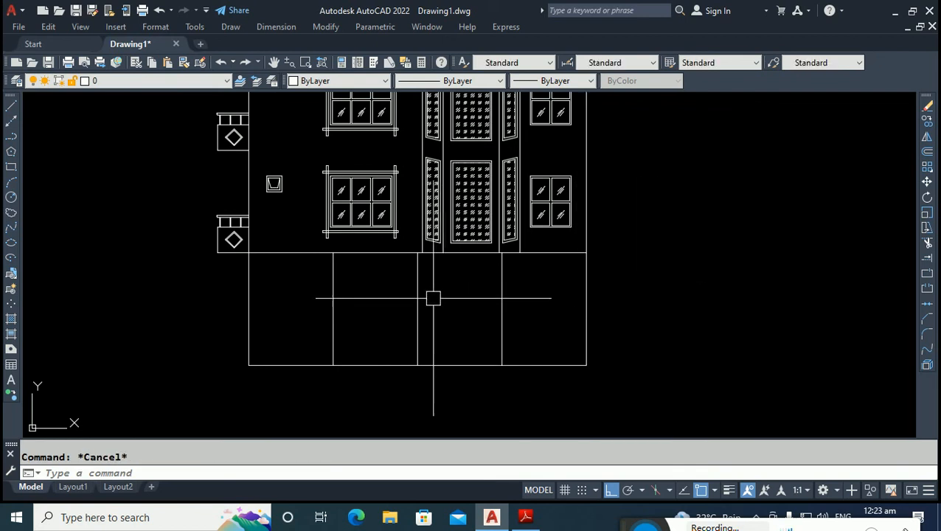
# Copy the former base line about 2' down across the ground-floor bays.
pyautogui.click(381, 256)
pyautogui.write('co')
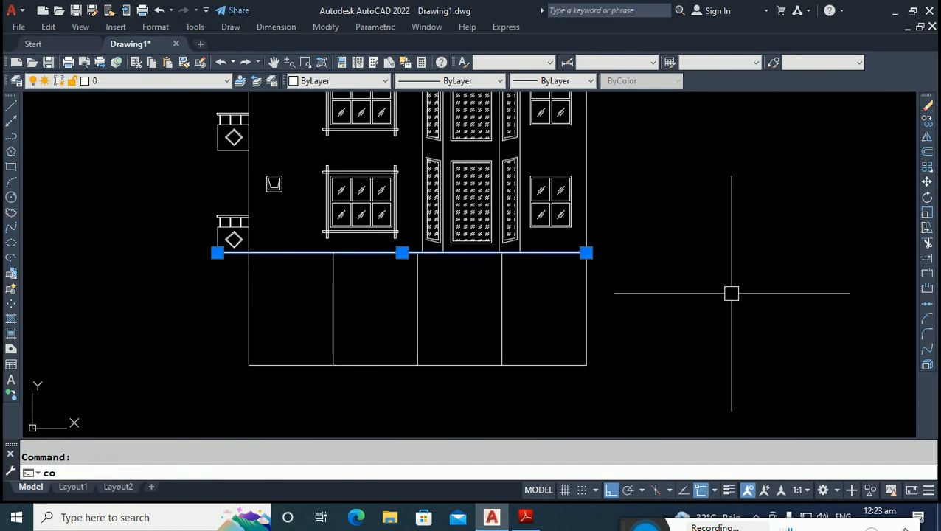
pyautogui.press('Return')
pyautogui.click(731, 294)
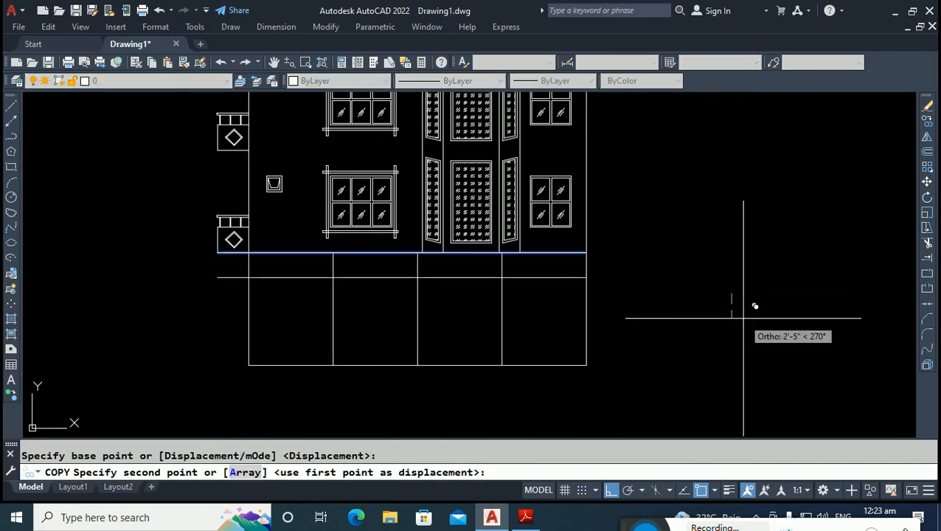
pyautogui.click(746, 317)
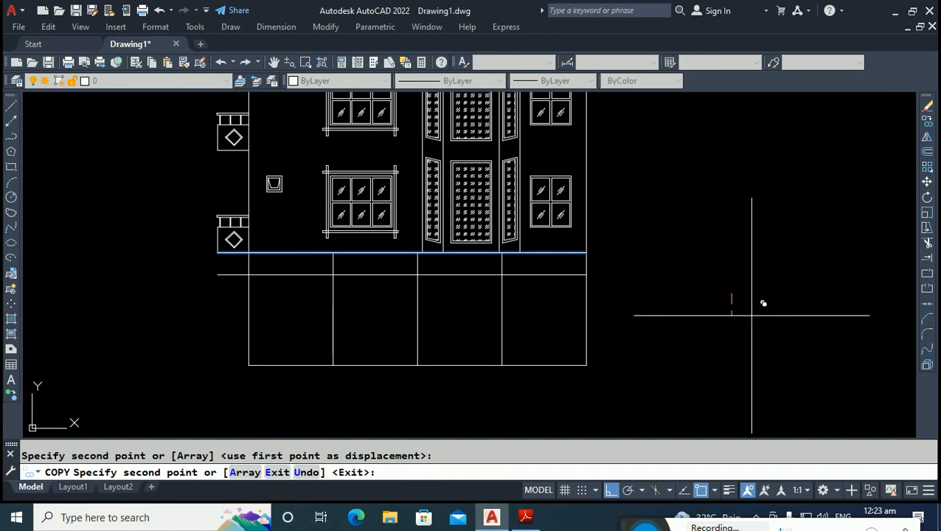
pyautogui.press('Escape')
# Trim the copied line's overhang beyond the left wall, and erase the rest of that copy.
pyautogui.write('tr')
pyautogui.press('Return')
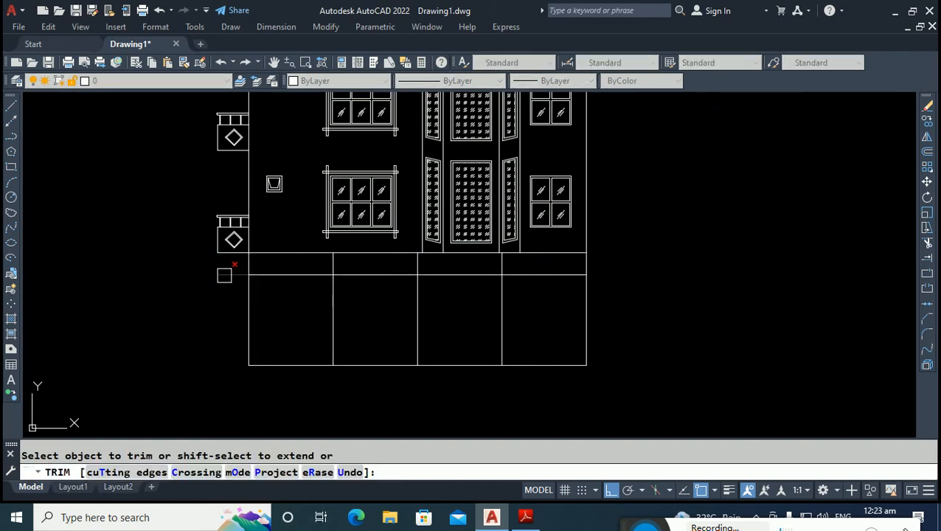
pyautogui.scroll(2, 366, 321)
pyautogui.press('Escape')
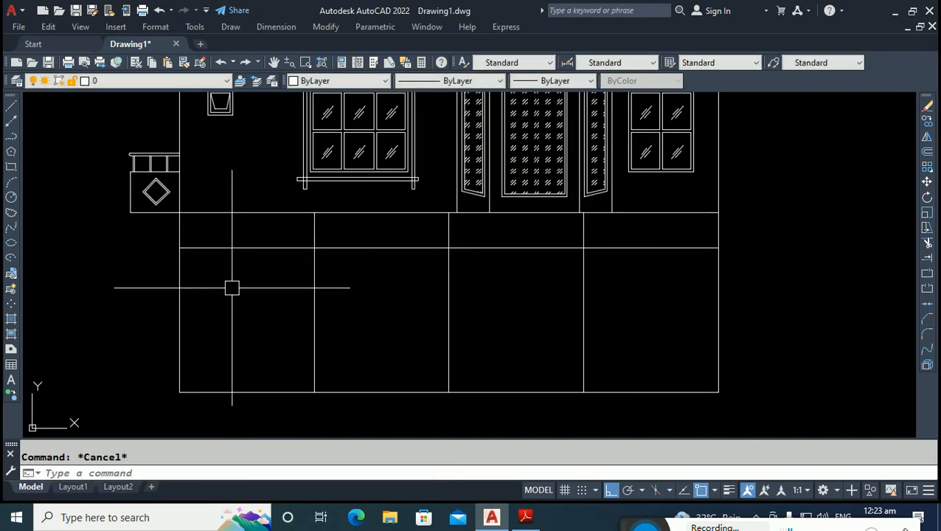
pyautogui.click(279, 247)
pyautogui.press('Delete')
# Draw a rectangle inside the leftmost ground-floor bay, inset slightly from the bay's edges.
pyautogui.write('rec')
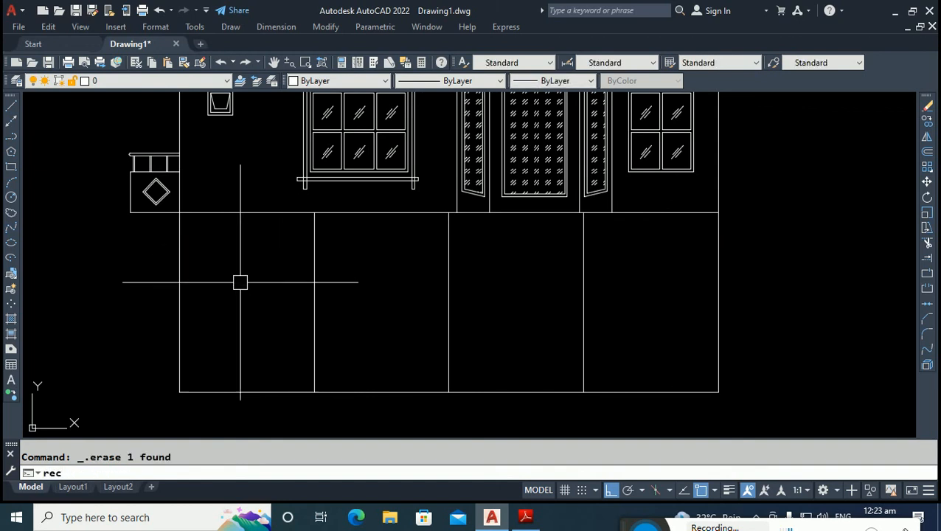
pyautogui.press('Return')
pyautogui.scroll(3, 182, 194)
pyautogui.scroll(2, 189, 212)
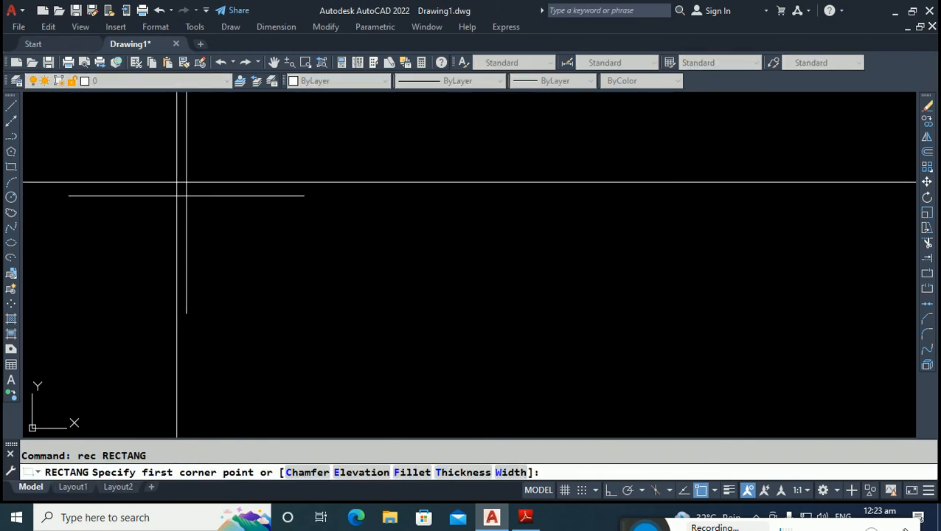
pyautogui.click(186, 196)
pyautogui.scroll(-5, 207, 213)
pyautogui.moveTo(395, 382); pyautogui.dragTo(313, 250, button='middle')
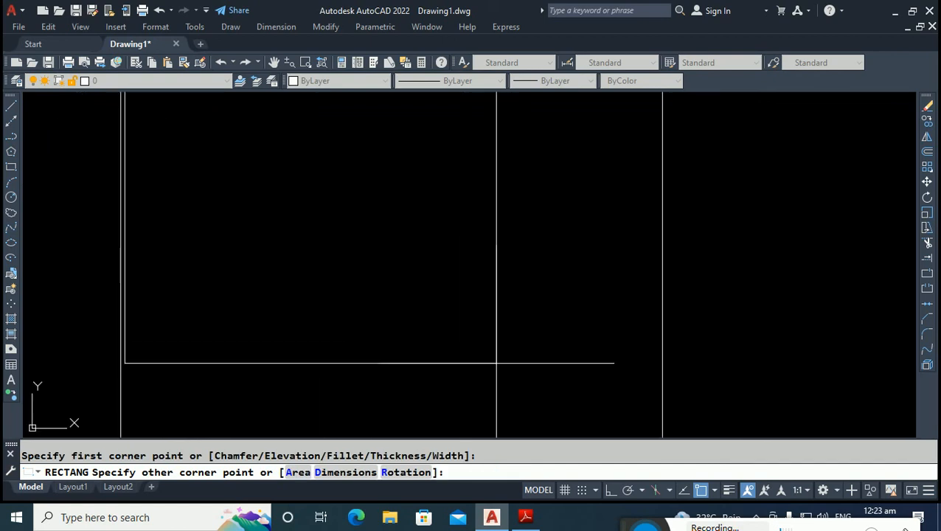
pyautogui.moveTo(496, 364); pyautogui.dragTo(336, 152, button='middle')
pyautogui.scroll(-2, 458, 343)
pyautogui.moveTo(468, 398); pyautogui.dragTo(462, 304, button='middle')
pyautogui.scroll(6, 472, 317)
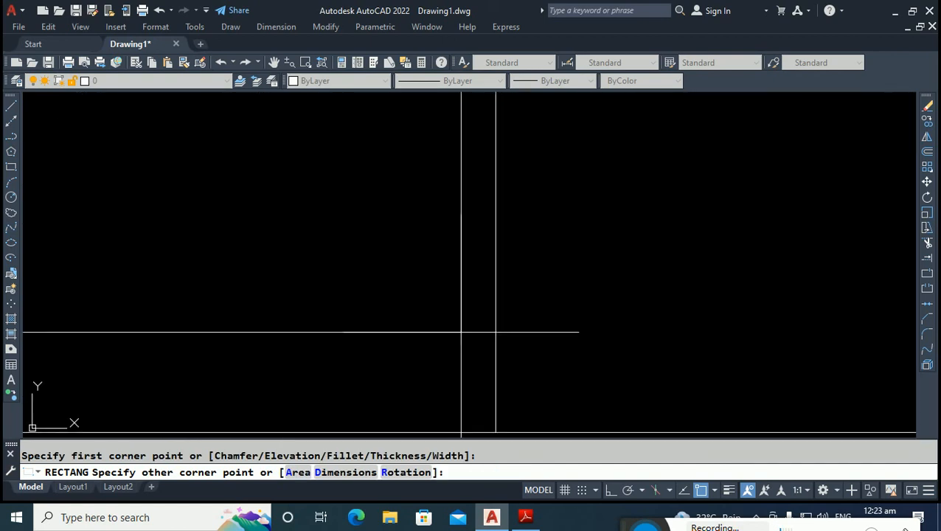
pyautogui.scroll(1, 504, 323)
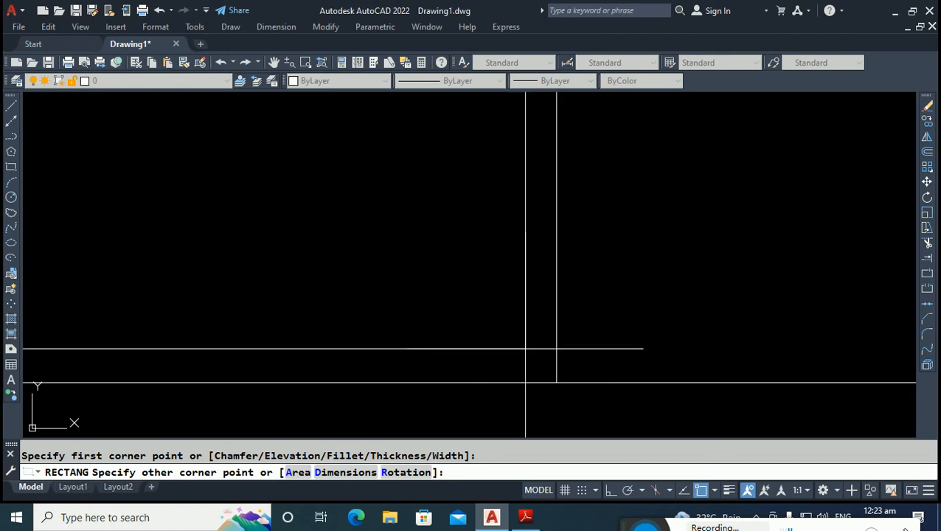
pyautogui.press('F8')
pyautogui.click(542, 363)
pyautogui.scroll(-5, 458, 351)
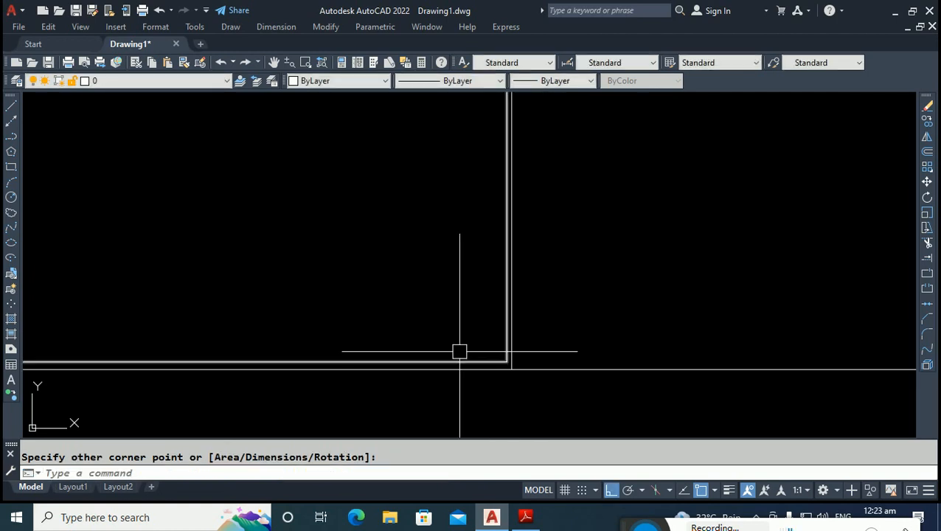
pyautogui.moveTo(363, 265)
pyautogui.mouseDown(button='middle')
pyautogui.moveTo(376, 314)
pyautogui.moveTo(363, 280)
pyautogui.mouseUp(button='middle')
# Stretch the rectangle's right edge slightly inward, away from the first dividing line.
pyautogui.click(466, 292)
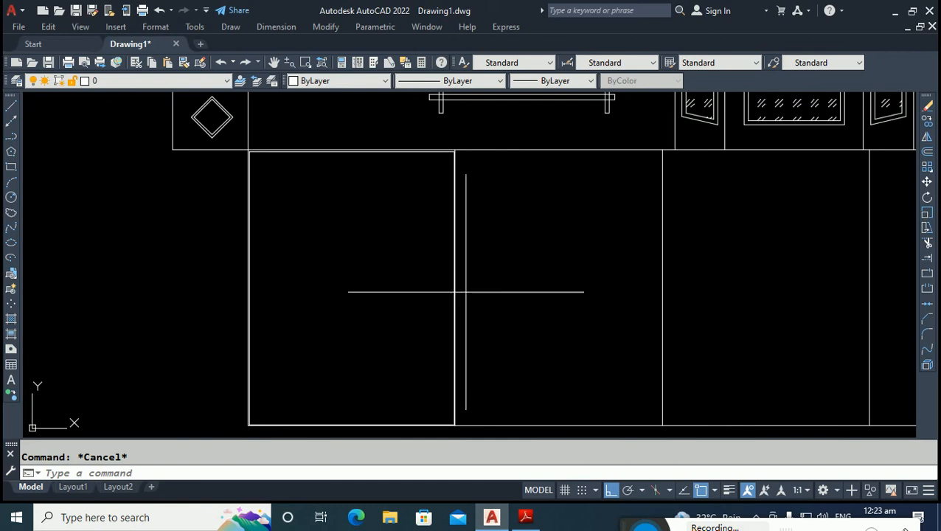
pyautogui.press('Escape')
pyautogui.click(454, 292)
pyautogui.press('Escape')
pyautogui.scroll(4, 454, 292)
pyautogui.click(450, 287)
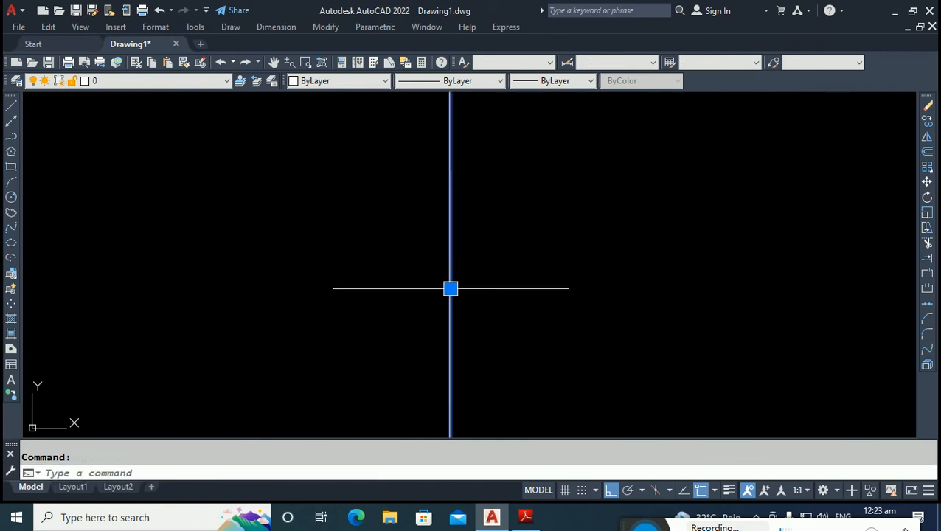
pyautogui.scroll(3, 456, 289)
pyautogui.press('Escape')
pyautogui.click(385, 362)
pyautogui.click(382, 376)
pyautogui.scroll(4, 377, 374)
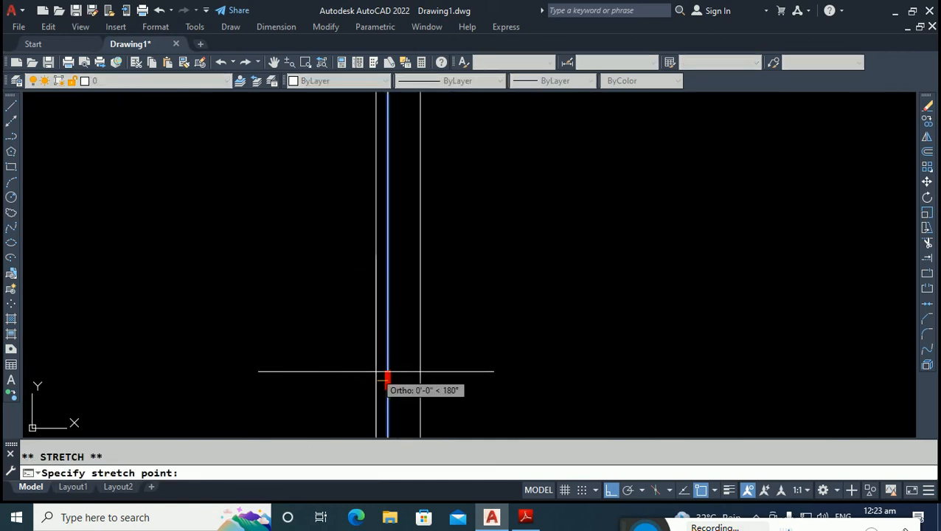
pyautogui.click(371, 369)
pyautogui.press('Escape')
pyautogui.scroll(-4, 445, 310)
pyautogui.scroll(-11, 475, 323)
pyautogui.scroll(2, 466, 318)
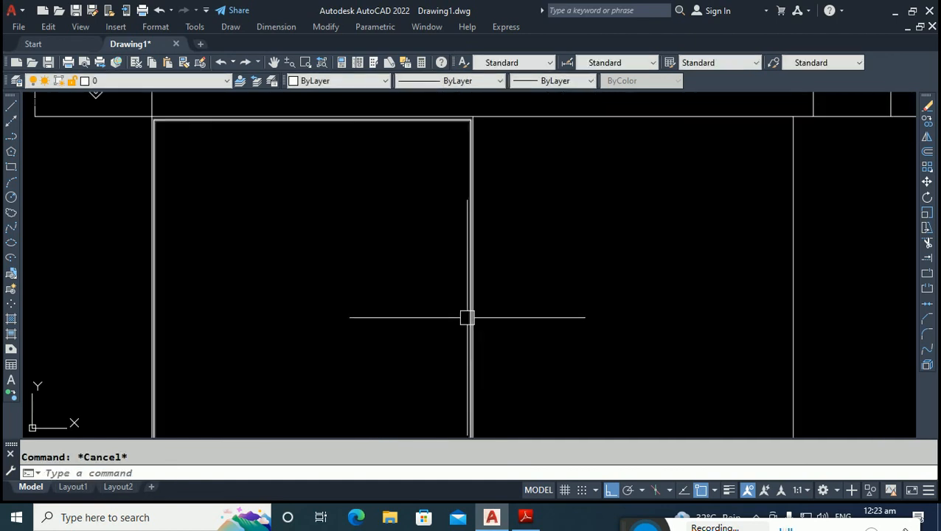
# Draw a shallow rectangle across the upper part of the leftmost ground-floor bay, inset slightly from its inner frame.
pyautogui.moveTo(396, 245); pyautogui.dragTo(370, 310, button='middle')
pyautogui.scroll(2, 203, 218)
pyautogui.scroll(2, 202, 217)
pyautogui.scroll(-2, 198, 217)
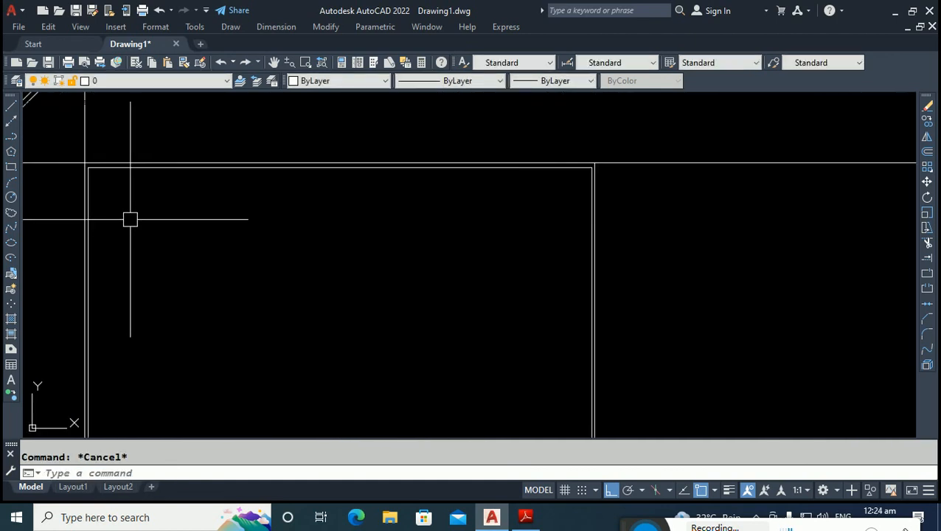
pyautogui.write('rec')
pyautogui.press('Return')
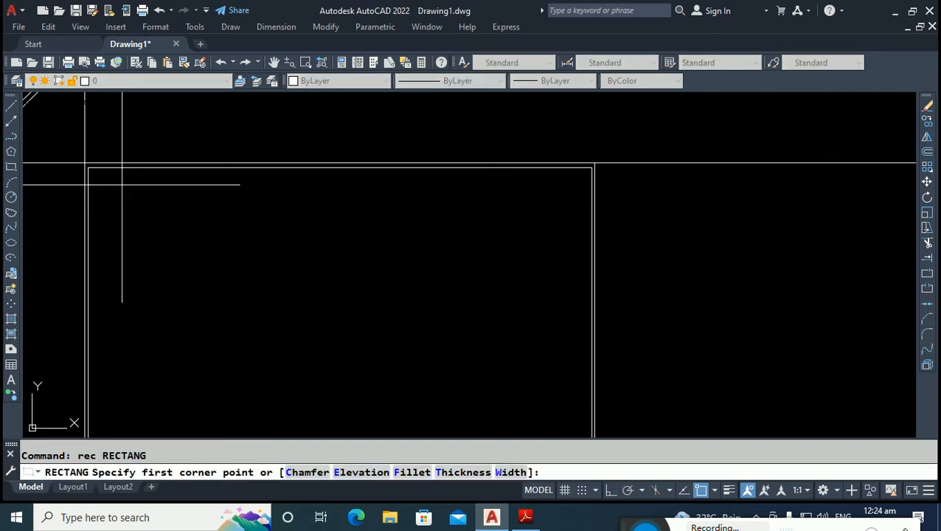
pyautogui.click(105, 187)
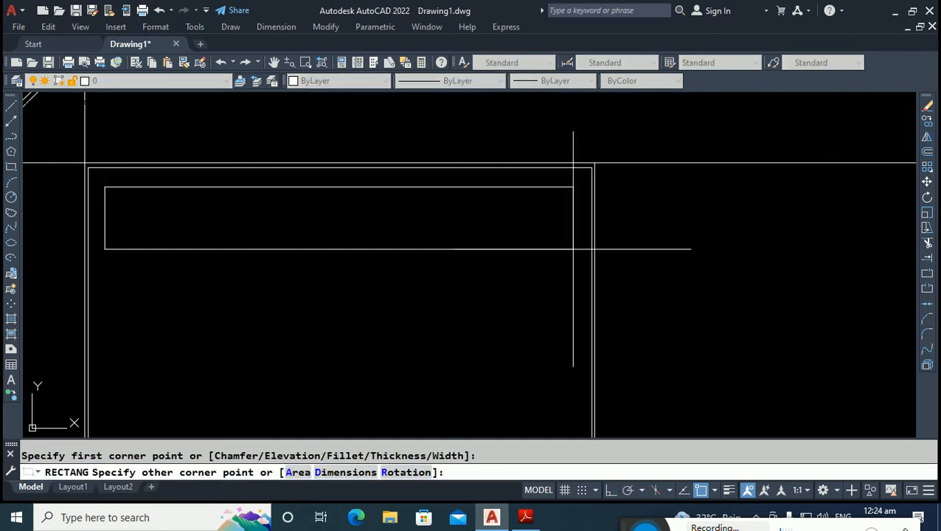
pyautogui.click(578, 266)
# Copy the shallow rectangle about 1'-7" straight down, leaving a small gap below the original.
pyautogui.scroll(-8, 516, 256)
pyautogui.click(430, 204)
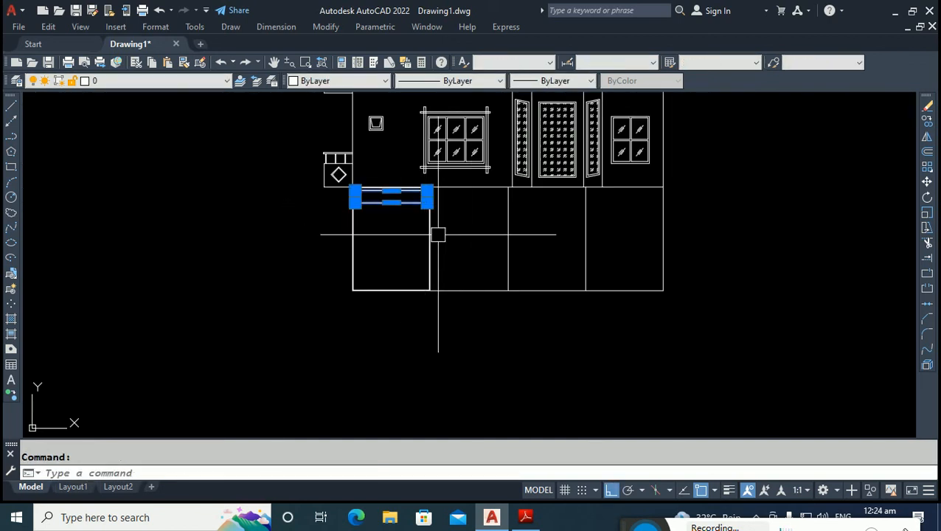
pyautogui.scroll(2, 493, 219)
pyautogui.write('co')
pyautogui.press('Return')
pyautogui.click(495, 214)
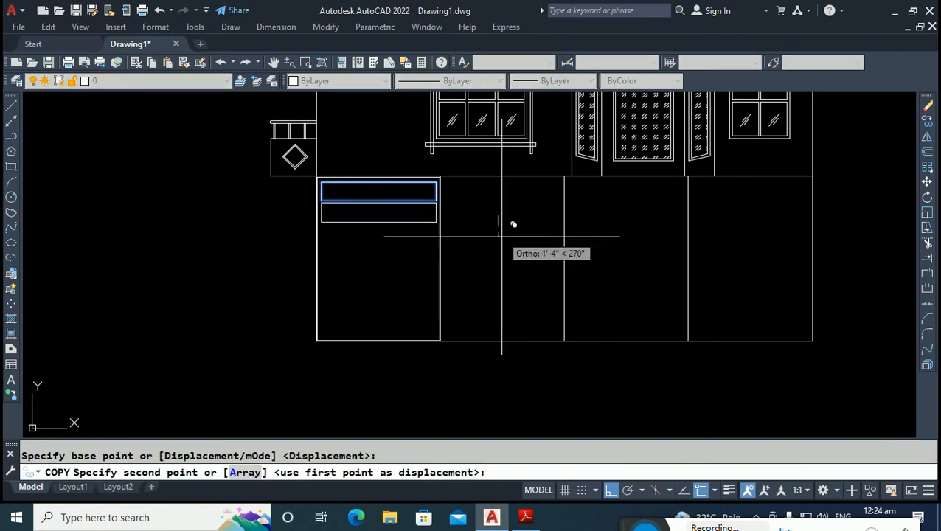
pyautogui.click(499, 240)
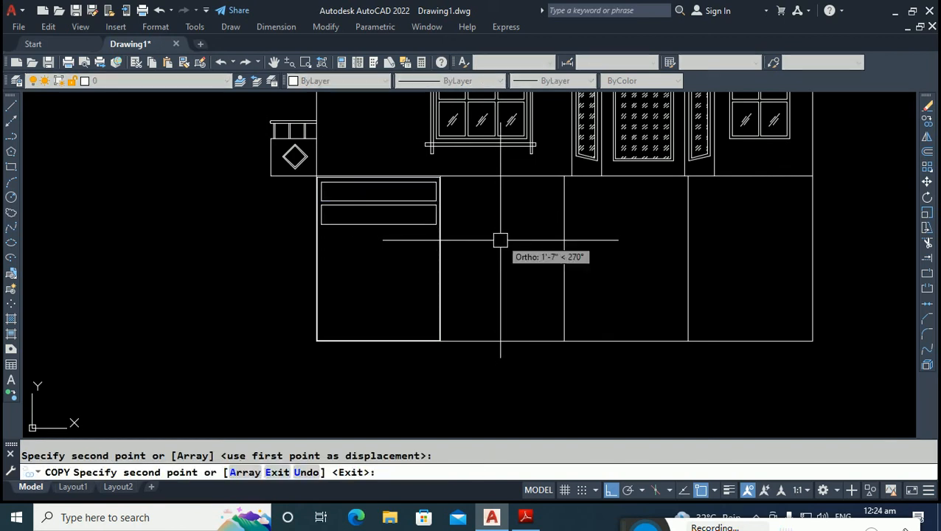
pyautogui.press('Escape')
# Stretch the lower rectangle's bottom edge down about 7'-6" to just above the bottom of the bay's frame.
pyautogui.click(378, 226)
pyautogui.click(379, 224)
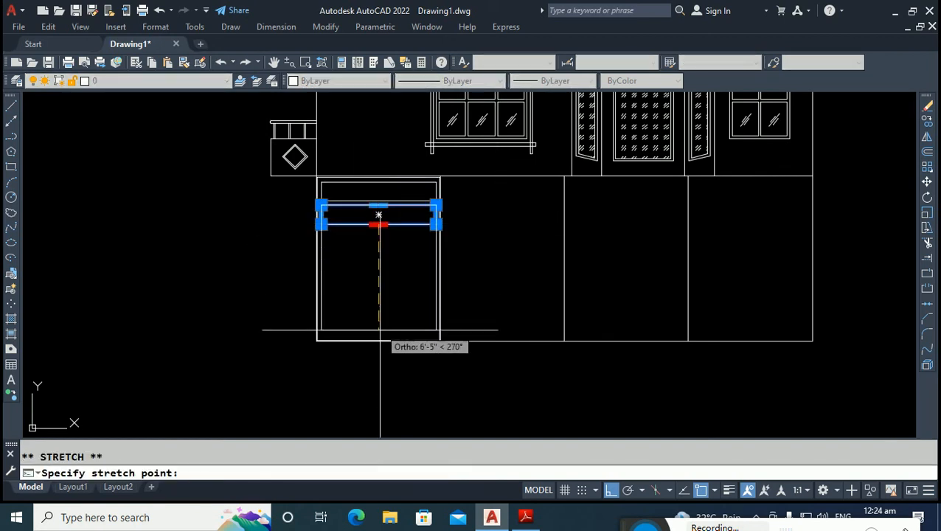
pyautogui.scroll(5, 379, 346)
pyautogui.scroll(-5, 381, 331)
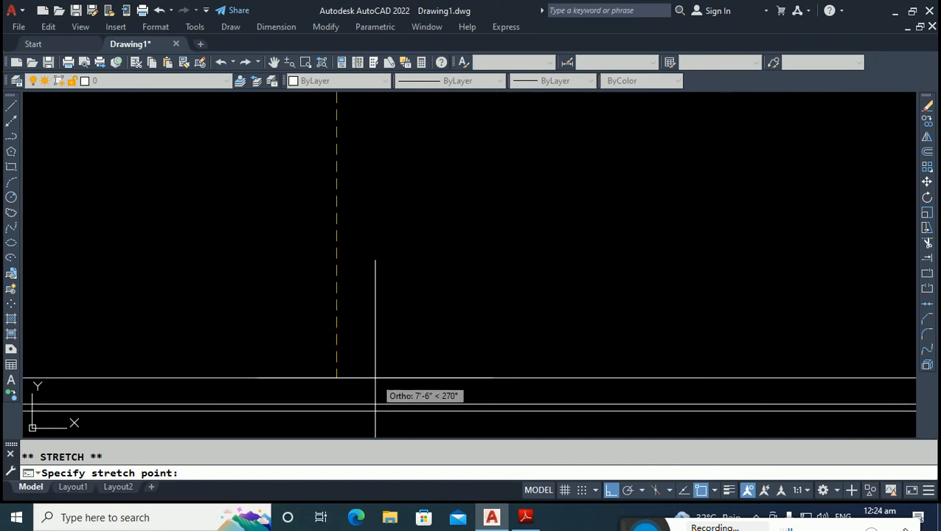
pyautogui.press('Escape')
pyautogui.scroll(2, 394, 355)
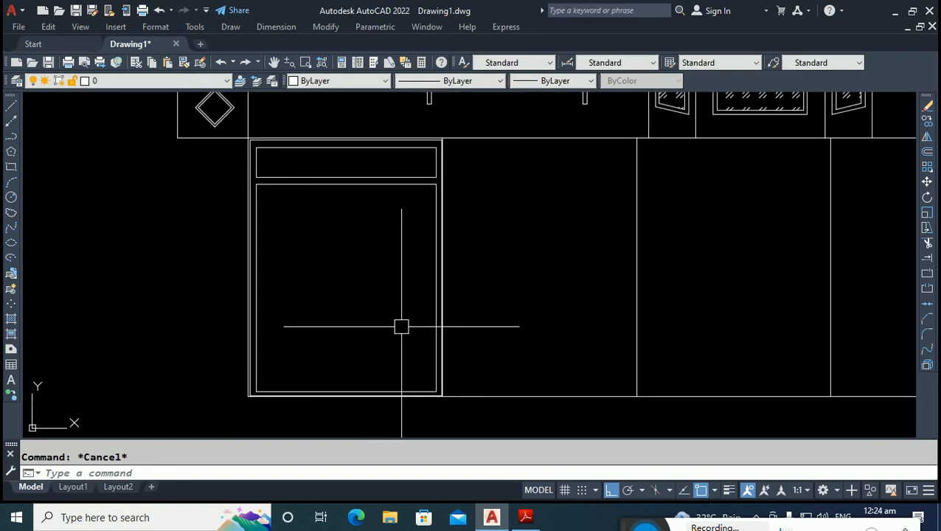
# Start a hatch with the ANSI32 pattern and choose the tall lower panel of the leftmost bay as its area.
pyautogui.write('h')
pyautogui.press('Return')
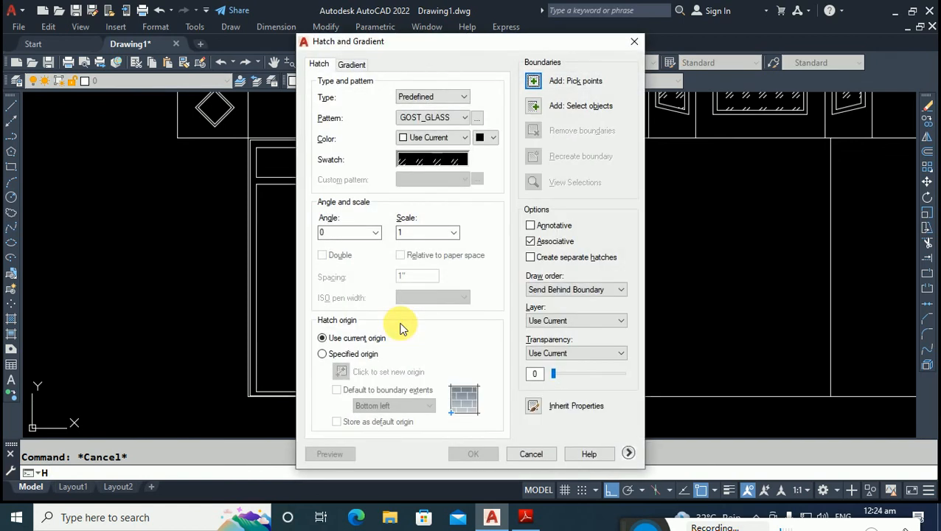
pyautogui.click(479, 119)
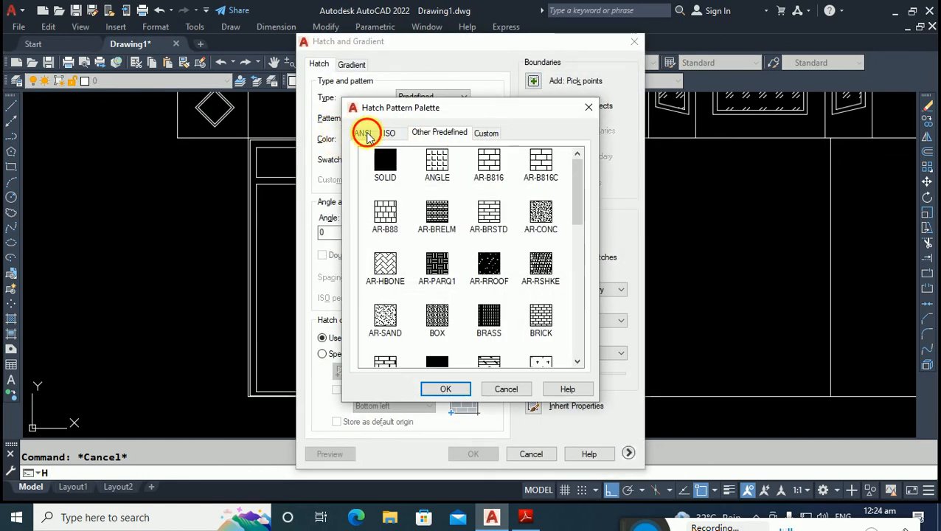
pyautogui.click(365, 134)
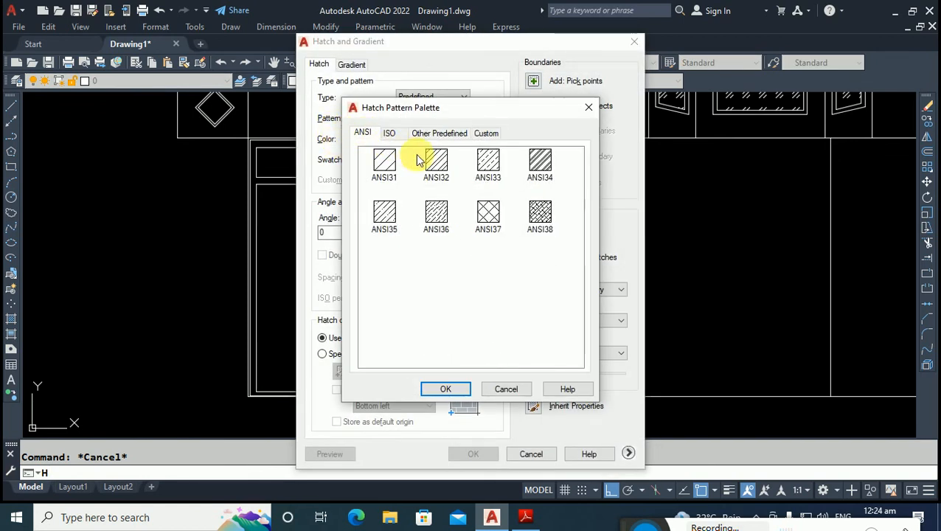
pyautogui.click(446, 389)
pyautogui.click(536, 81)
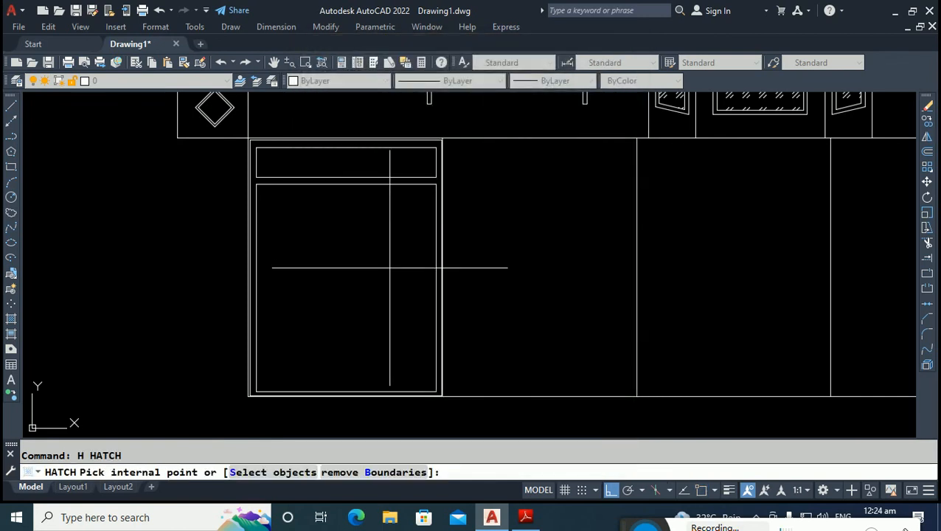
pyautogui.click(389, 266)
pyautogui.press('Return')
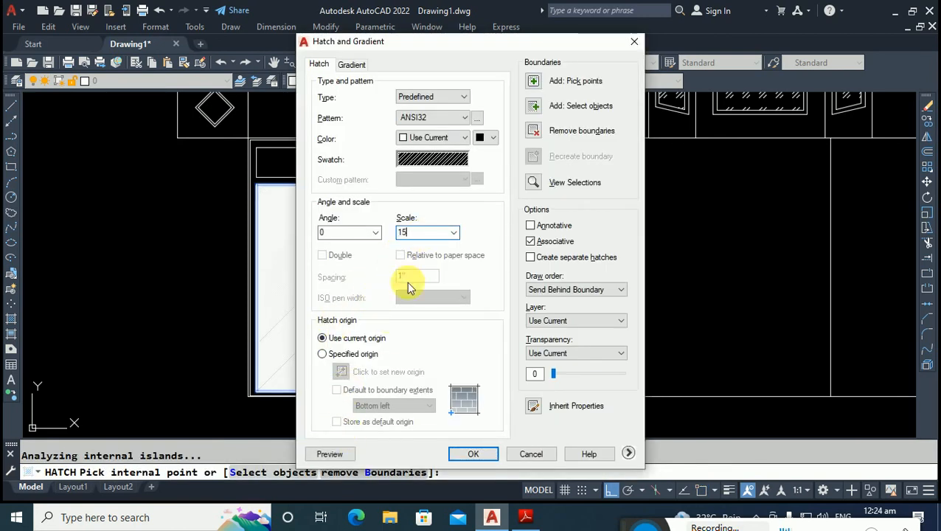
# Set the hatch scale to 15 and rotate the pattern so its lines run horizontally, previewing it on the panel.
pyautogui.click(330, 455)
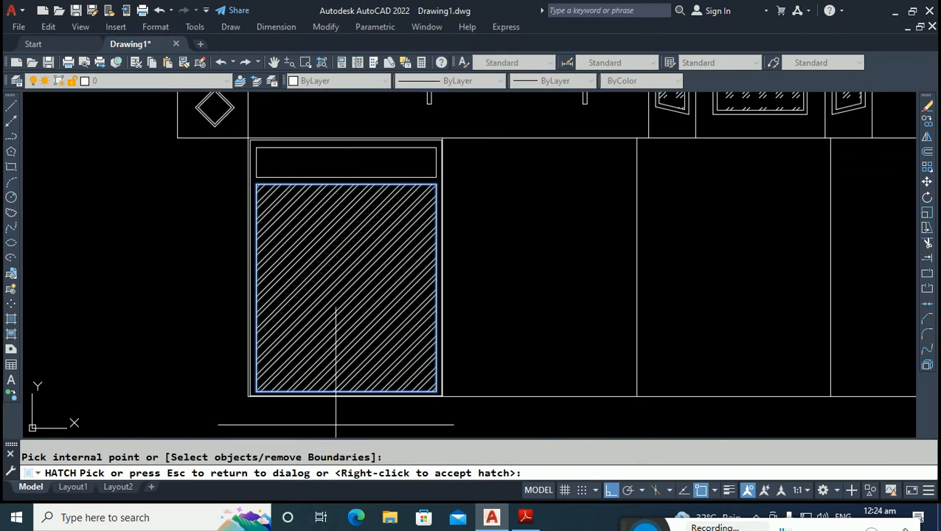
pyautogui.click(337, 209)
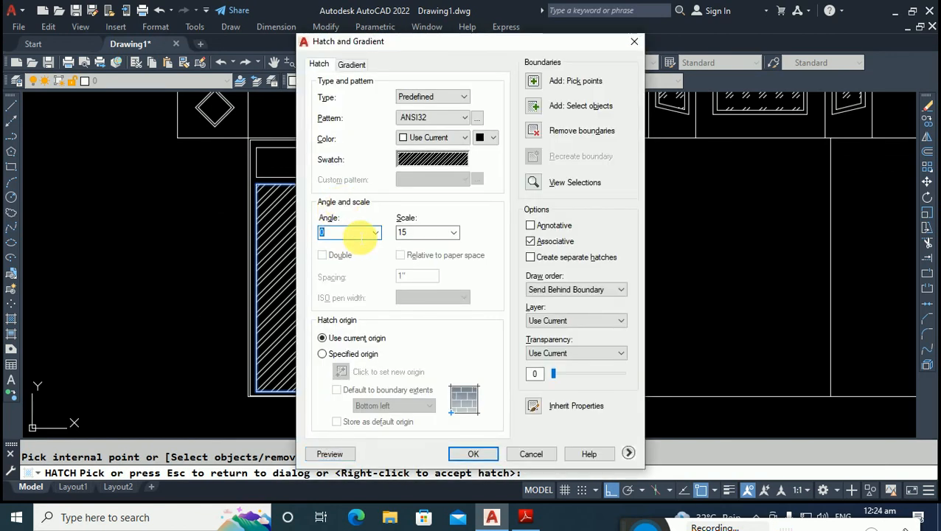
pyautogui.click(329, 454)
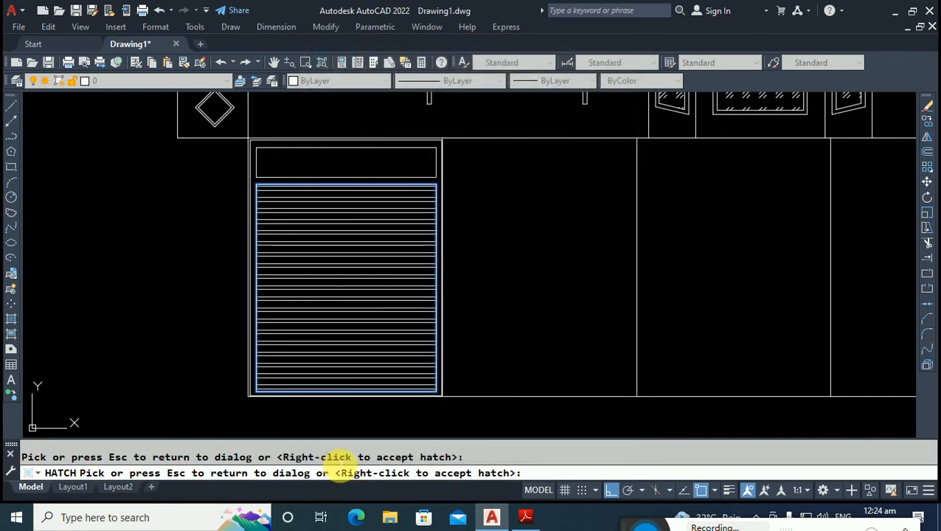
# Apply the ANSI32 hatch at a 135° angle to the shutter panel of the first shop bay.
pyautogui.press('Escape')
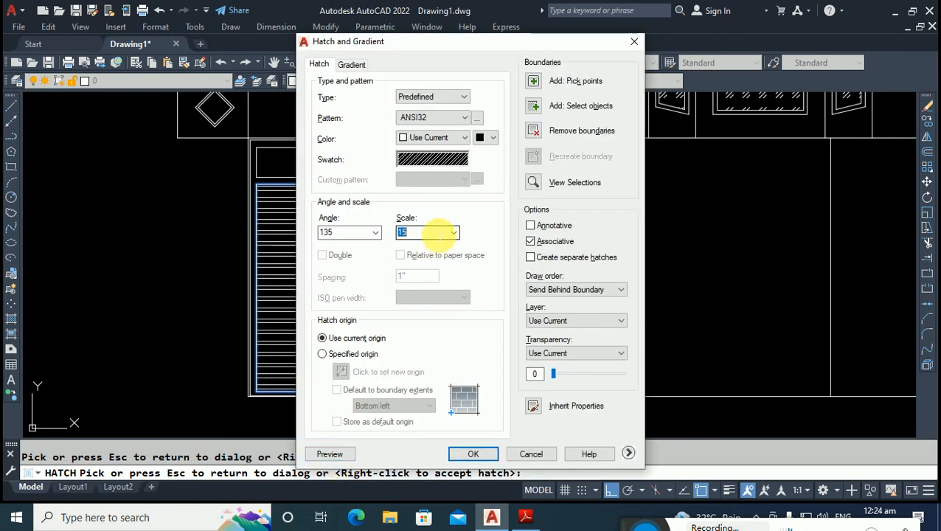
pyautogui.press('Return')
pyautogui.scroll(-5, 231, 260)
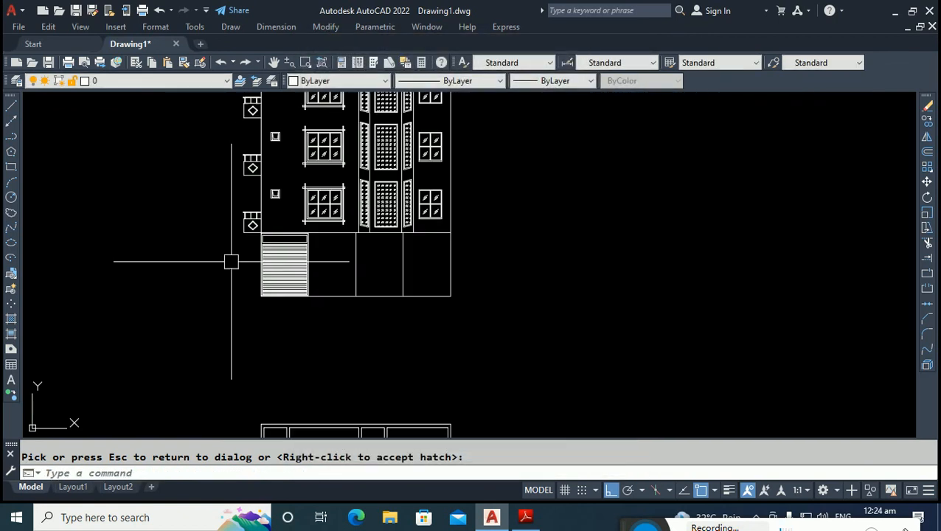
pyautogui.press('Escape')
# Add the multiline text SHOP#1 inside the sign rectangle above the hatched shutter.
pyautogui.scroll(4, 308, 248)
pyautogui.scroll(2, 308, 248)
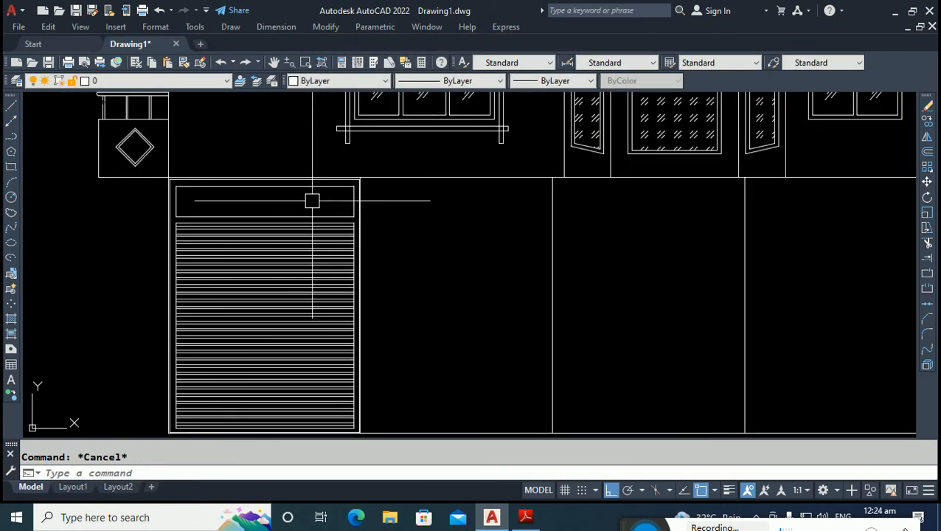
pyautogui.scroll(3, 273, 203)
pyautogui.write('t')
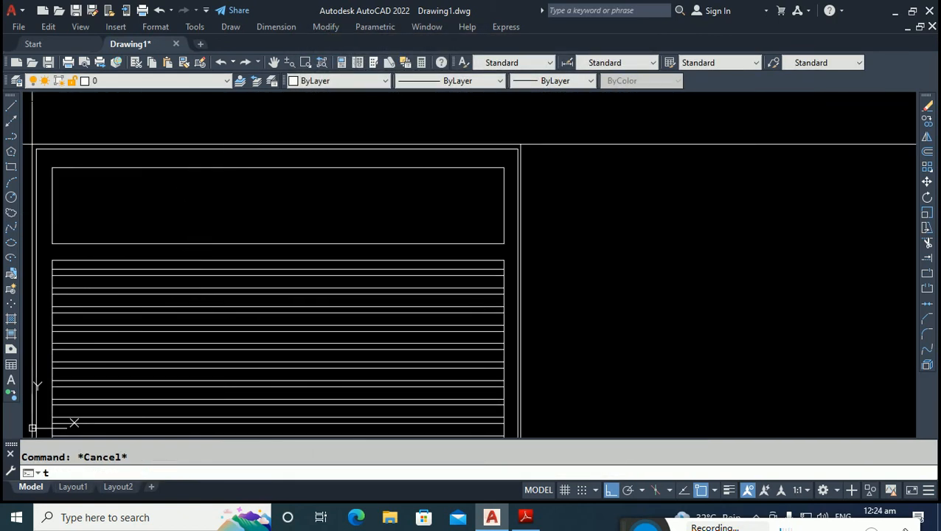
pyautogui.press('Return')
pyautogui.click(170, 194)
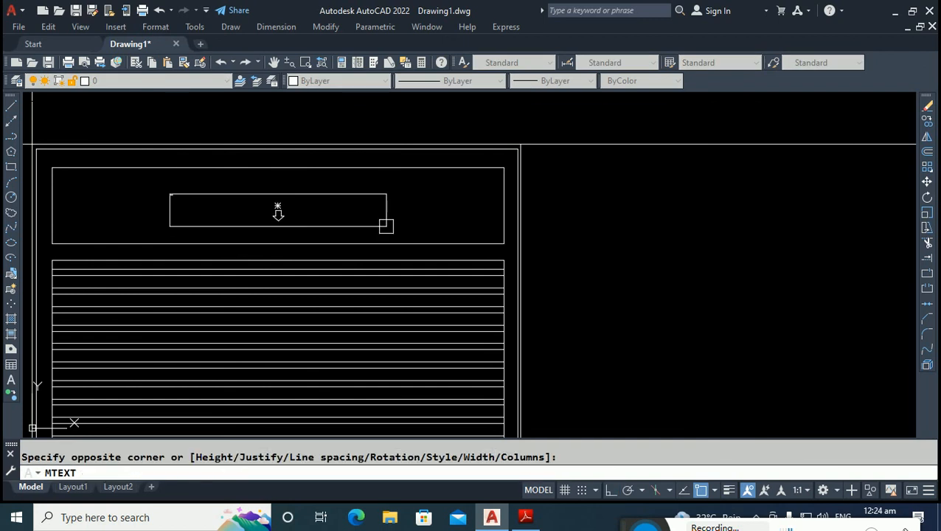
pyautogui.click(386, 226)
pyautogui.write('SHOP')
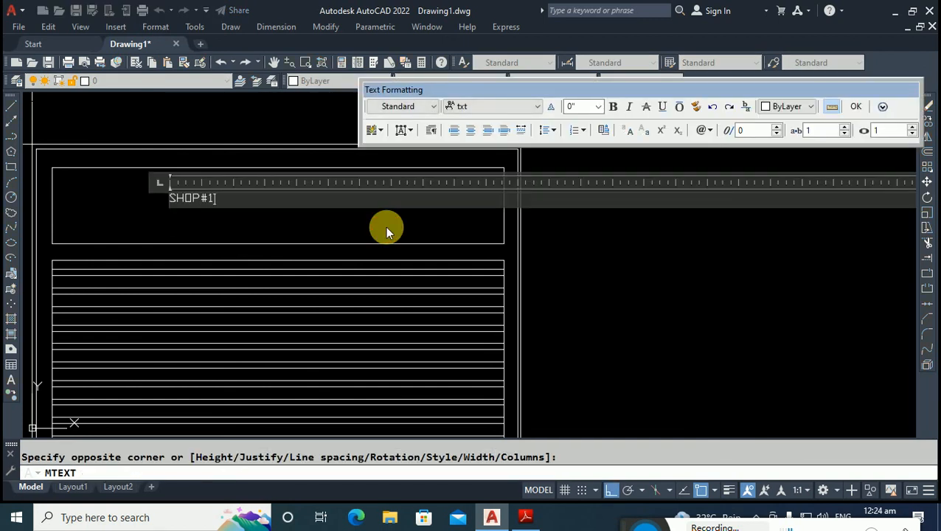
pyautogui.write('#1')
# Format the whole SHOP#1 text in Times New Roman with a height of 6" and finish editing.
pyautogui.hotkey('ctrl', 'a')
pyautogui.click(480, 107)
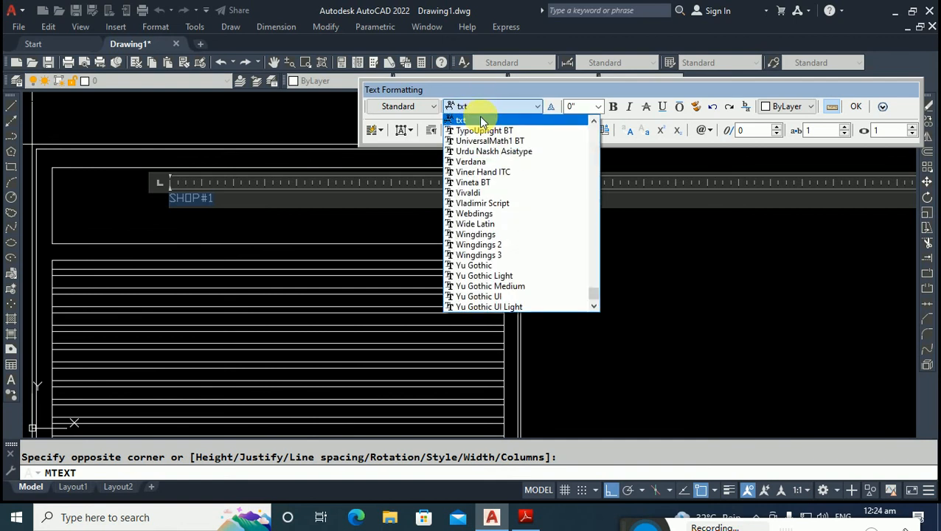
pyautogui.click(480, 116)
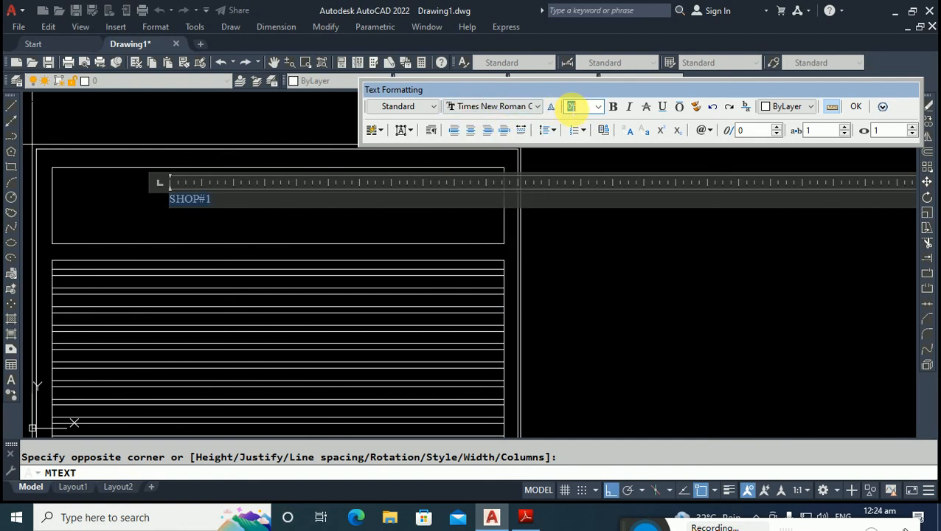
pyautogui.write('6')
pyautogui.press('Return')
pyautogui.click(223, 119)
pyautogui.press('Escape')
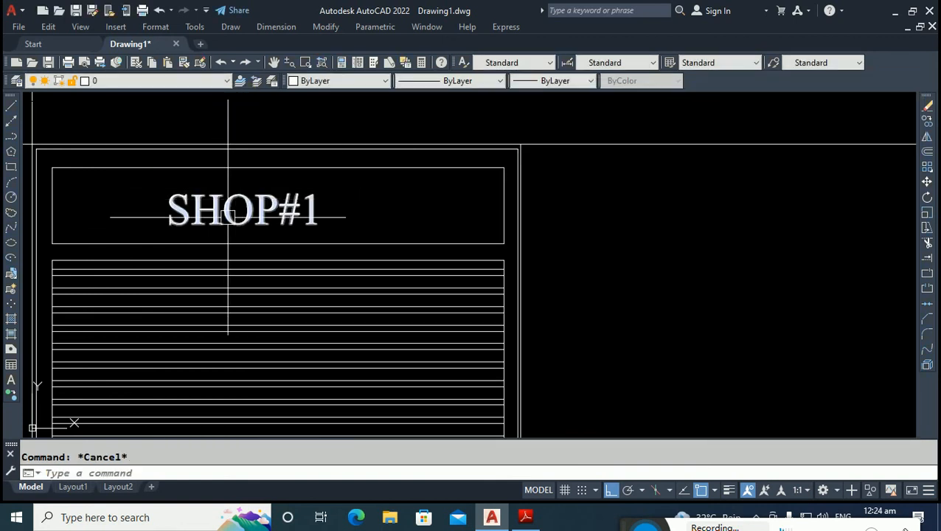
# Copy the shop front with its frame, sign, shutter and text from its upper right corner into the second bay.
pyautogui.scroll(-3, 227, 216)
pyautogui.scroll(6, 185, 176)
pyautogui.click(168, 191)
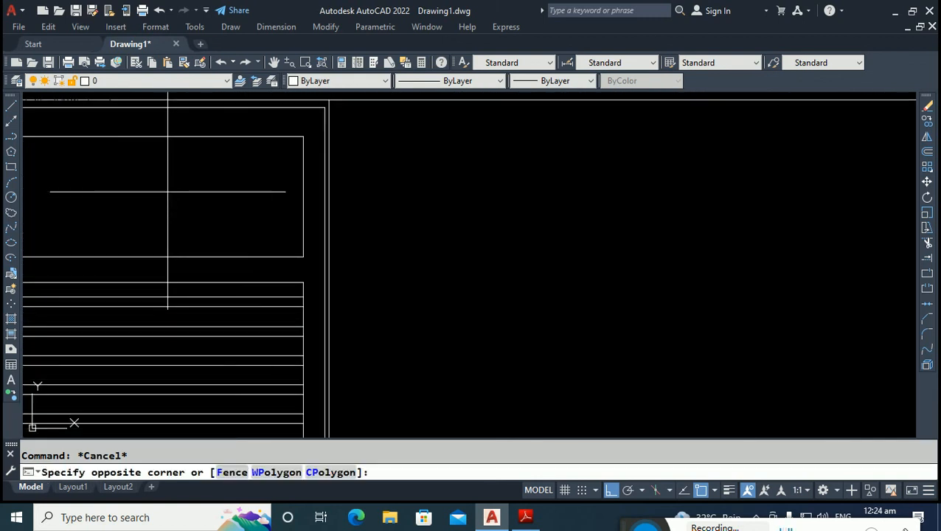
pyautogui.scroll(-4, 168, 185)
pyautogui.click(174, 194)
pyautogui.scroll(5, 198, 175)
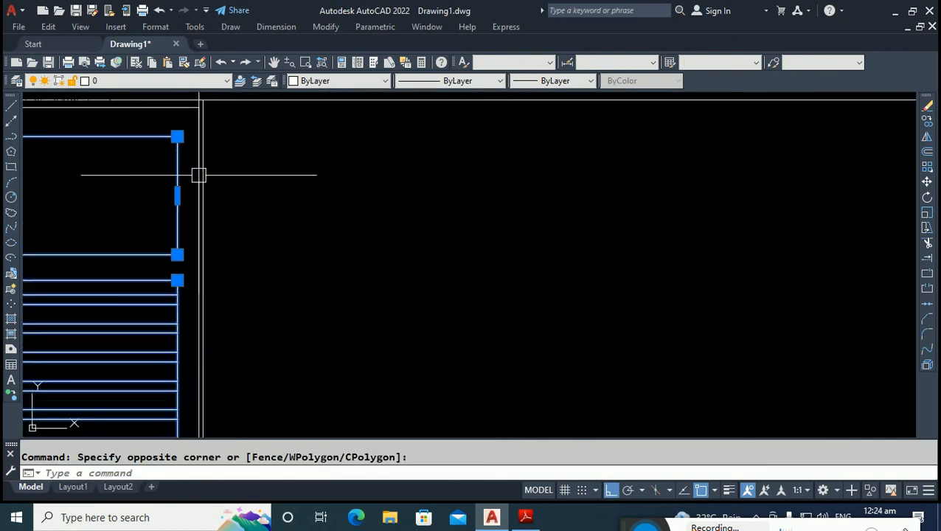
pyautogui.scroll(2, 199, 175)
pyautogui.click(195, 170)
pyautogui.scroll(-6, 178, 239)
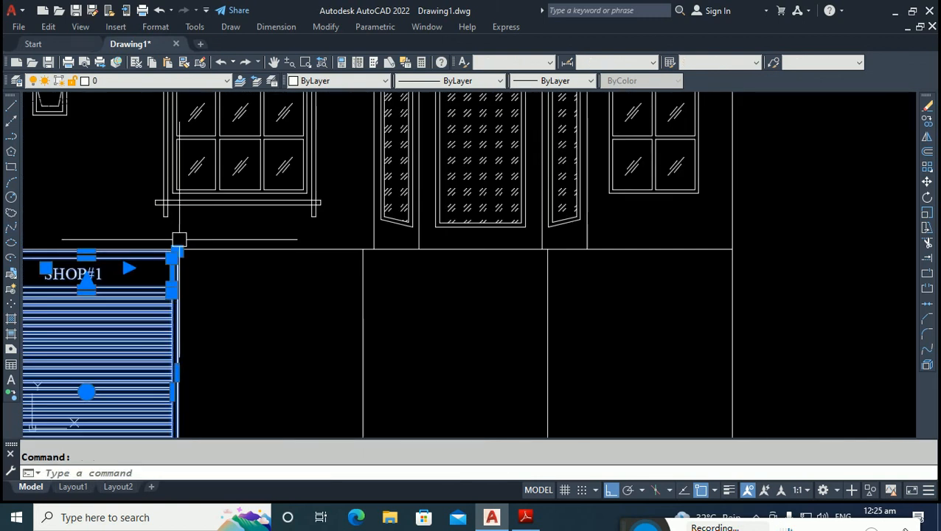
pyautogui.scroll(5, 178, 239)
pyautogui.write('co')
pyautogui.press('Return')
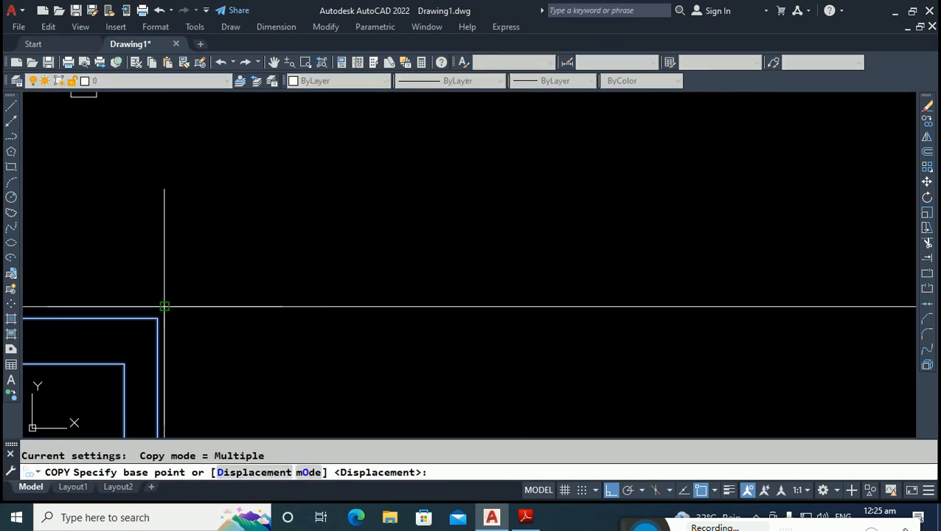
pyautogui.click(164, 306)
pyautogui.scroll(2, 402, 285)
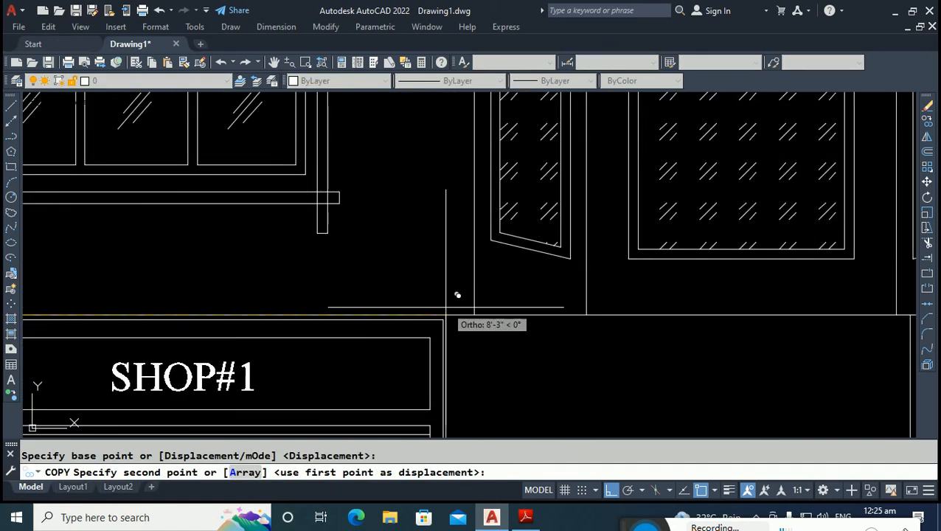
pyautogui.click(452, 310)
# Place further copies of the shop front in the third and fourth bays and end the Copy command.
pyautogui.scroll(-4, 335, 316)
pyautogui.scroll(4, 502, 314)
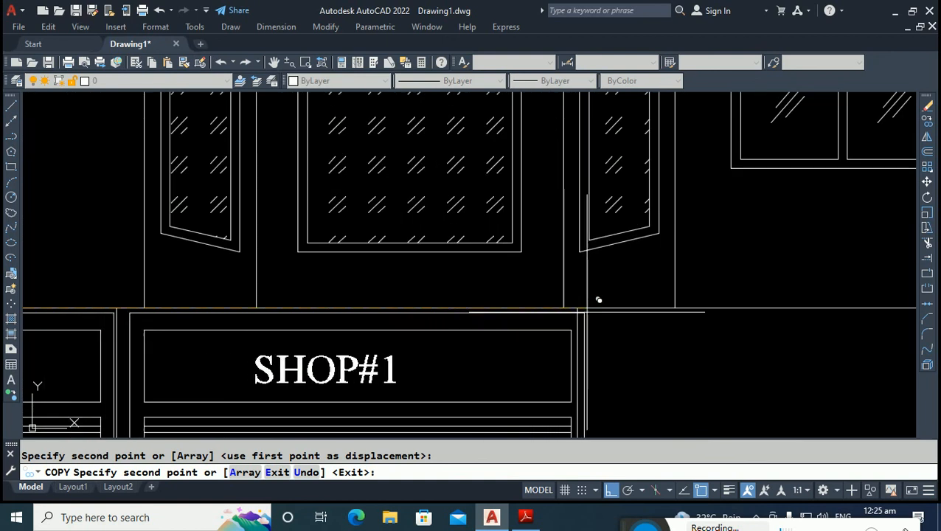
pyautogui.scroll(-4, 590, 295)
pyautogui.click(623, 316)
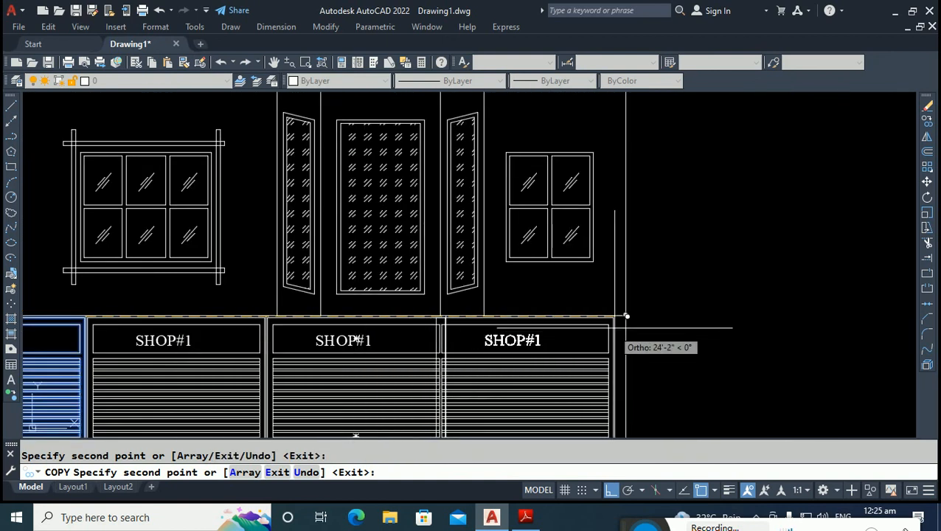
pyautogui.scroll(4, 640, 298)
pyautogui.press('Escape')
pyautogui.moveTo(557, 347); pyautogui.dragTo(485, 306, button='middle')
pyautogui.press('Escape')
# Change the sign text of the fourth shop to SHOP#4.
pyautogui.scroll(4, 436, 308)
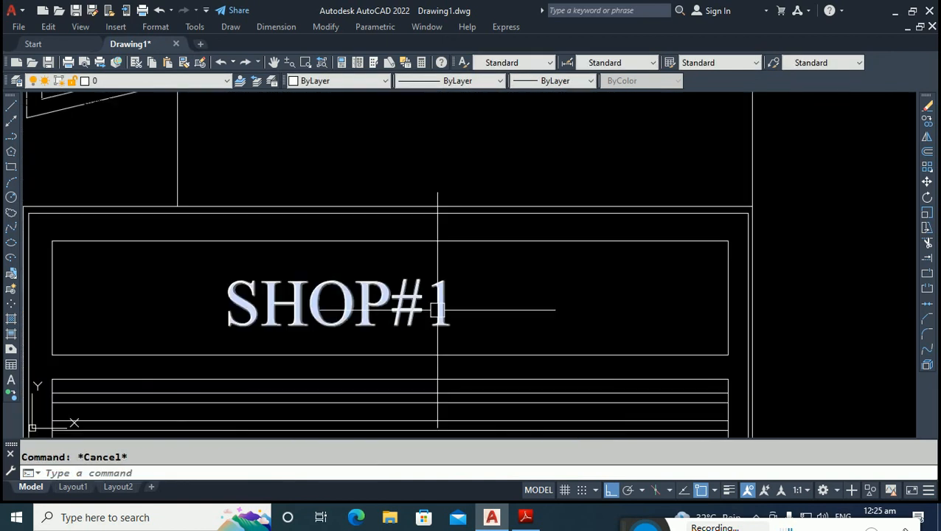
pyautogui.doubleClick(437, 309)
pyautogui.moveTo(473, 320); pyautogui.dragTo(435, 313)
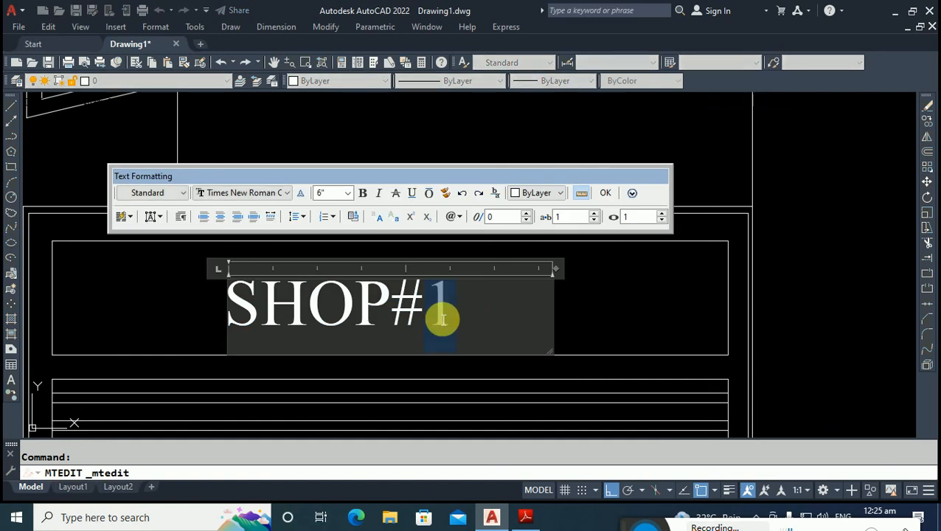
pyautogui.write('4')
pyautogui.click(206, 308)
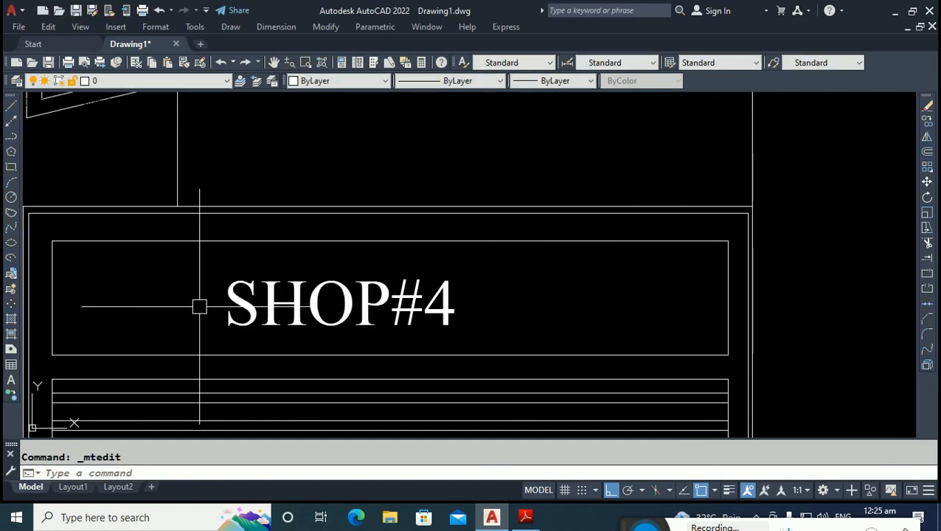
# Change the sign text of the third shop to SHOP#3.
pyautogui.scroll(-4, 292, 265)
pyautogui.scroll(3, 144, 277)
pyautogui.doubleClick(144, 279)
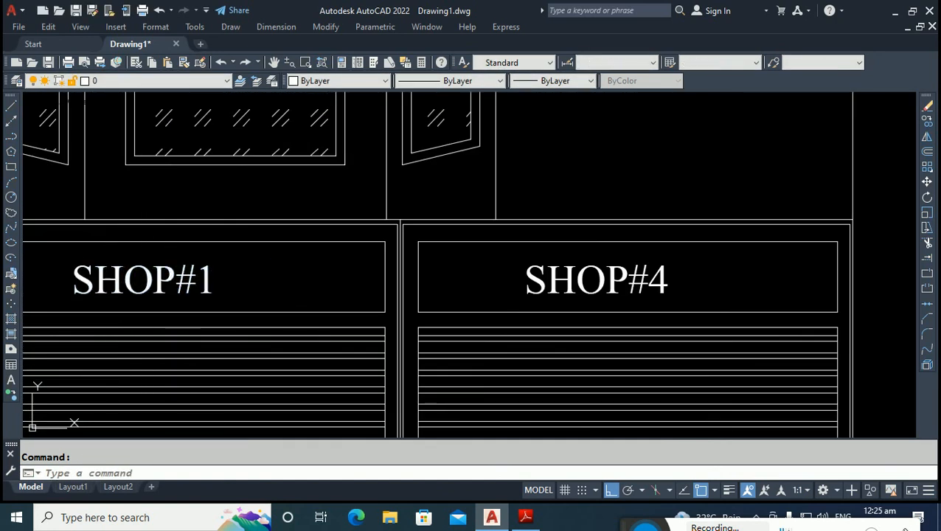
pyautogui.moveTo(227, 280); pyautogui.dragTo(213, 289)
pyautogui.write('3')
pyautogui.click(347, 311)
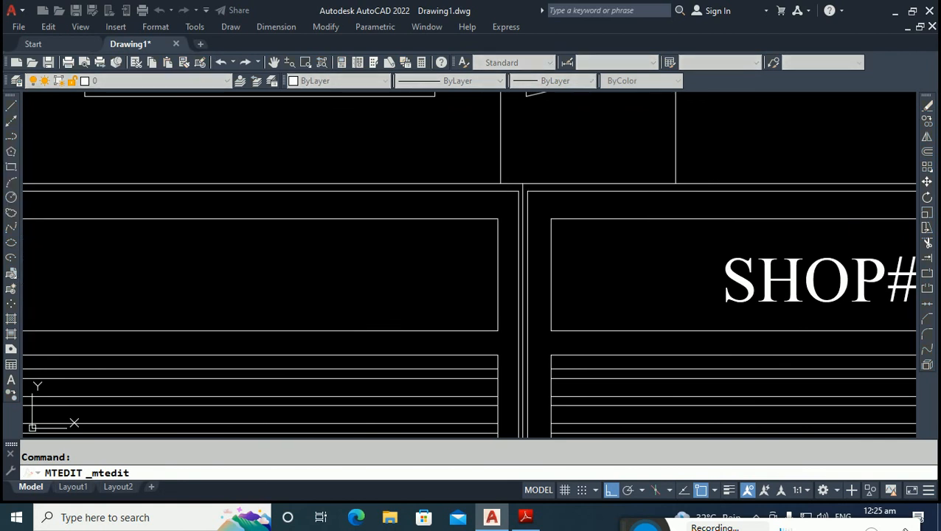
# Change the sign text of the second shop to SHOP#2.
pyautogui.scroll(-3, 381, 270)
pyautogui.scroll(4, 130, 264)
pyautogui.click(190, 287)
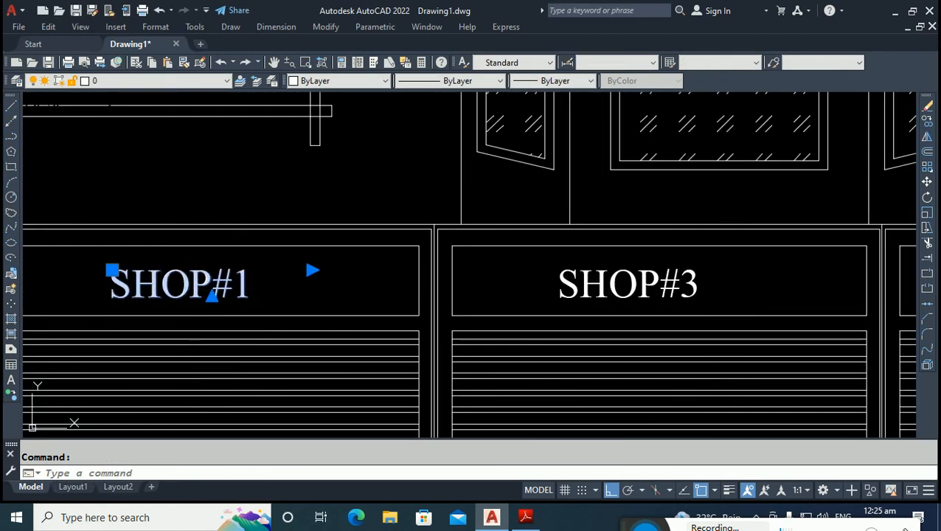
pyautogui.doubleClick(235, 294)
pyautogui.moveTo(250, 294); pyautogui.dragTo(239, 300)
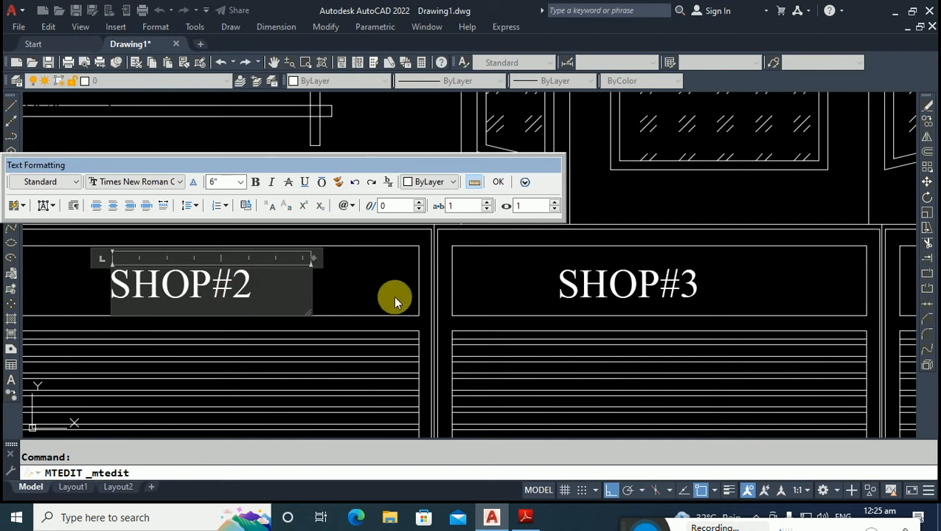
pyautogui.click(394, 299)
# Switch to the PDF in Adobe Reader, fit page 34 to the window width and examine the floor plan against the elevation.
pyautogui.scroll(-6, 313, 291)
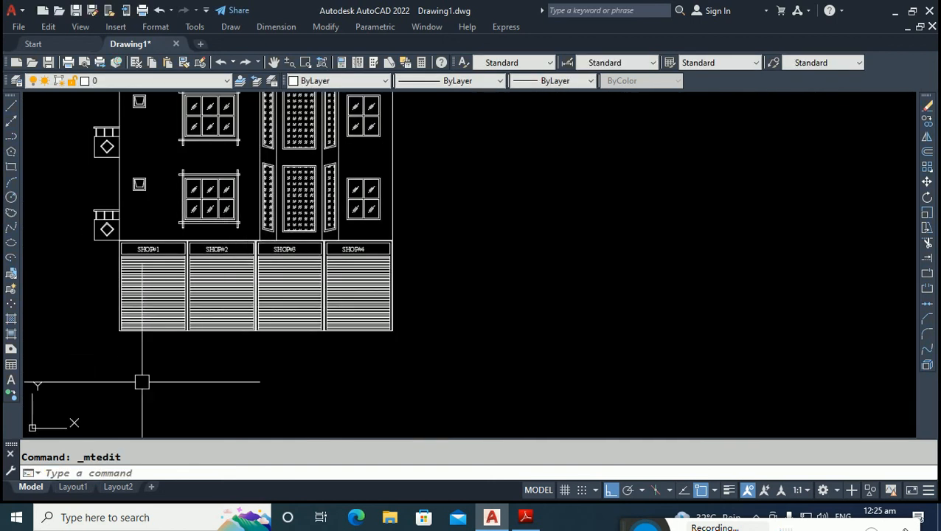
pyautogui.scroll(-4, 102, 377)
pyautogui.scroll(2, 184, 339)
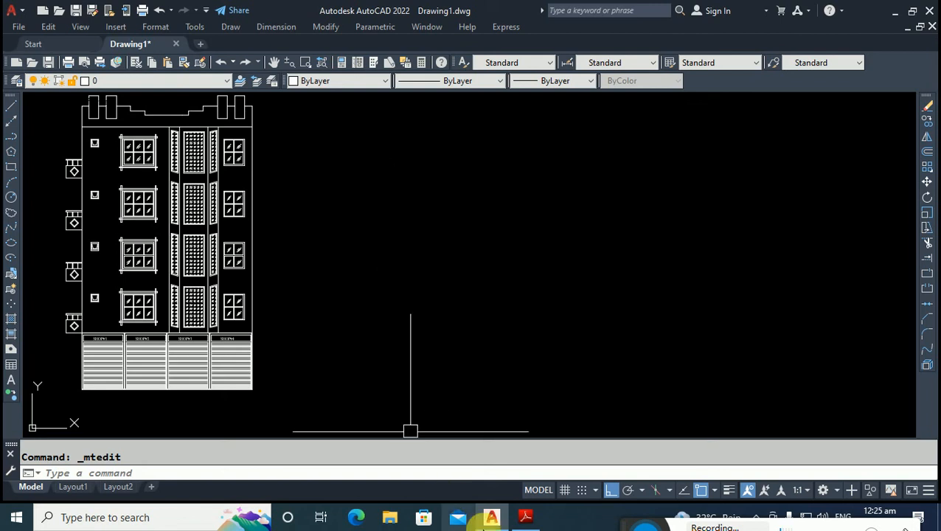
pyautogui.click(525, 517)
pyautogui.scroll(-4, 396, 319)
pyautogui.scroll(2, 397, 319)
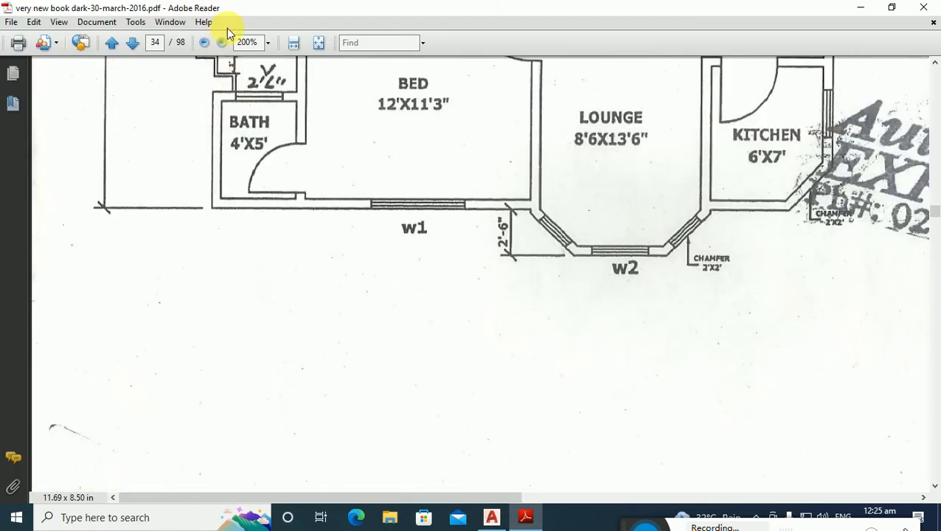
pyautogui.click(286, 47)
pyautogui.scroll(5, 487, 164)
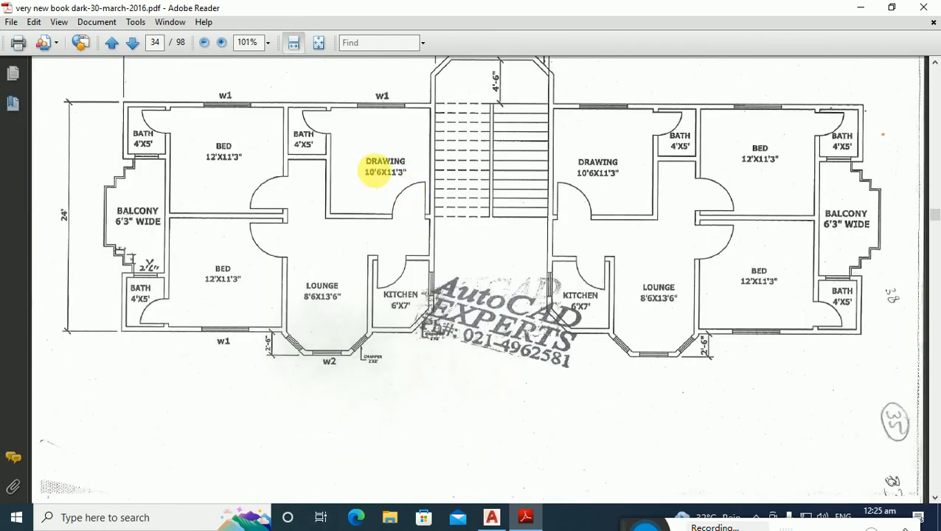
pyautogui.scroll(2, 496, 225)
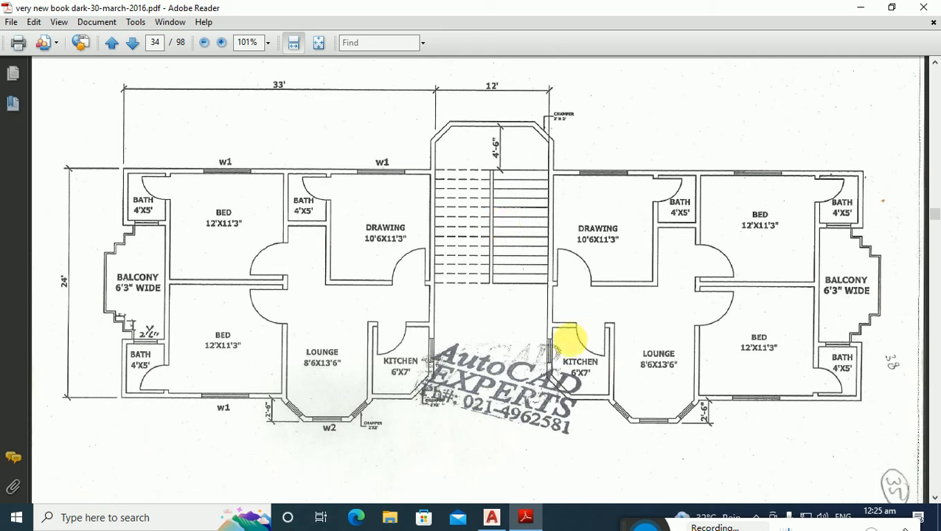
pyautogui.click(491, 517)
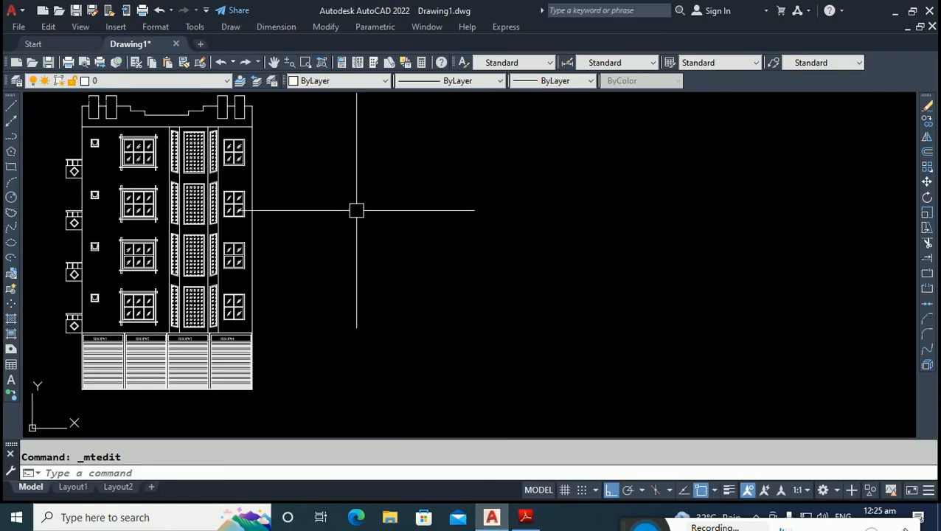
pyautogui.click(523, 516)
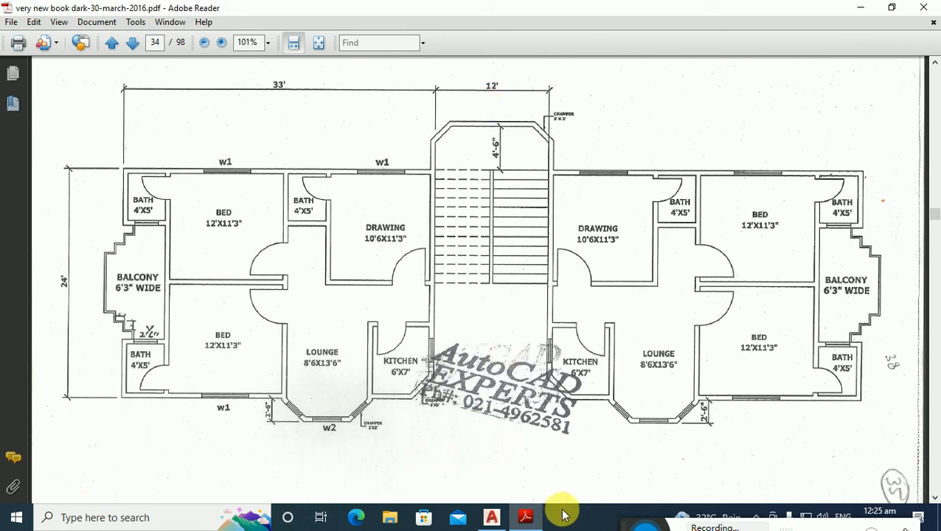
# Switch back to AutoCAD and draw a 6' horizontal line outward from the facade's upper right corner, just below the parapet.
pyautogui.click(491, 517)
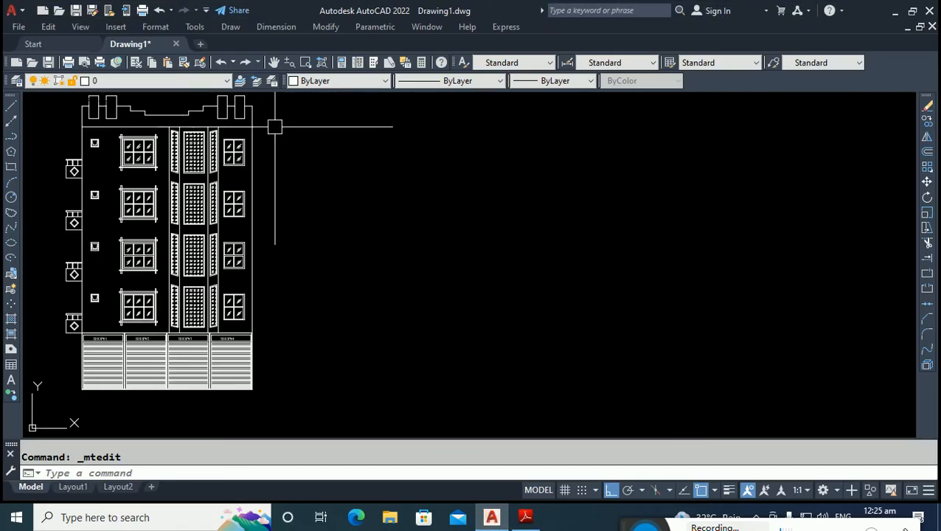
pyautogui.scroll(3, 288, 140)
pyautogui.scroll(-3, 284, 147)
pyautogui.write('l')
pyautogui.press('Return')
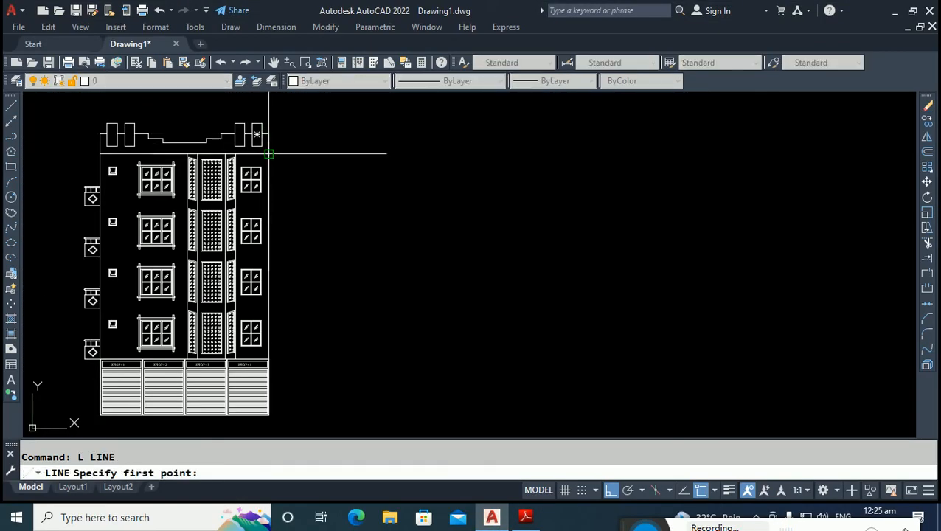
pyautogui.click(269, 153)
pyautogui.write("6'")
pyautogui.press('Return')
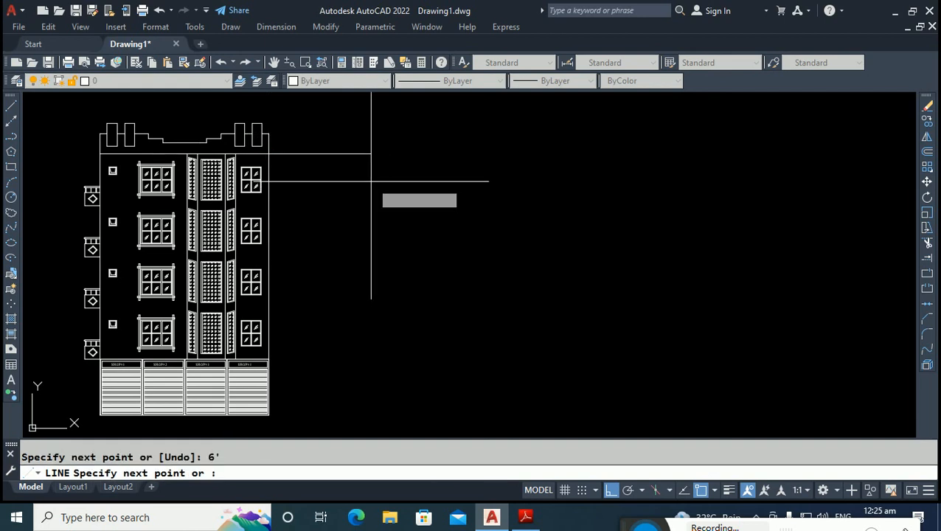
pyautogui.press('Escape')
pyautogui.press('Escape')
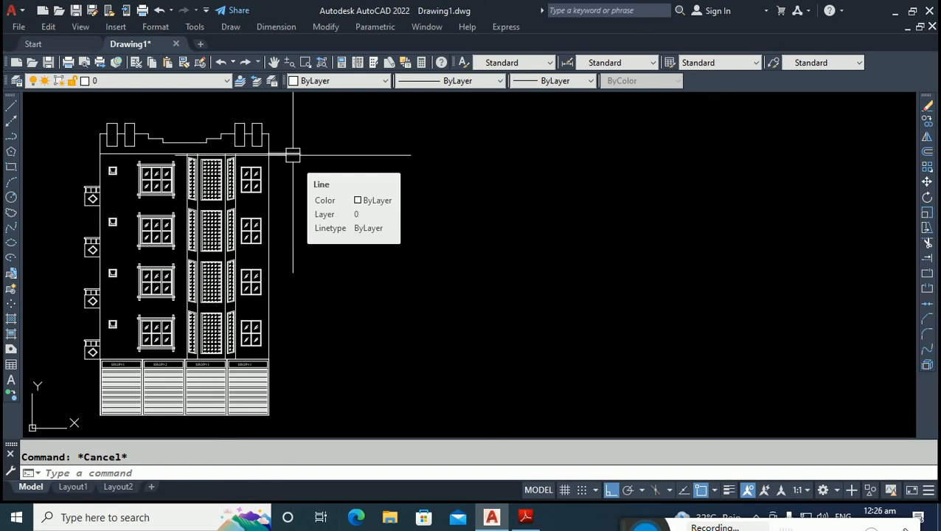
pyautogui.scroll(-3, 292, 154)
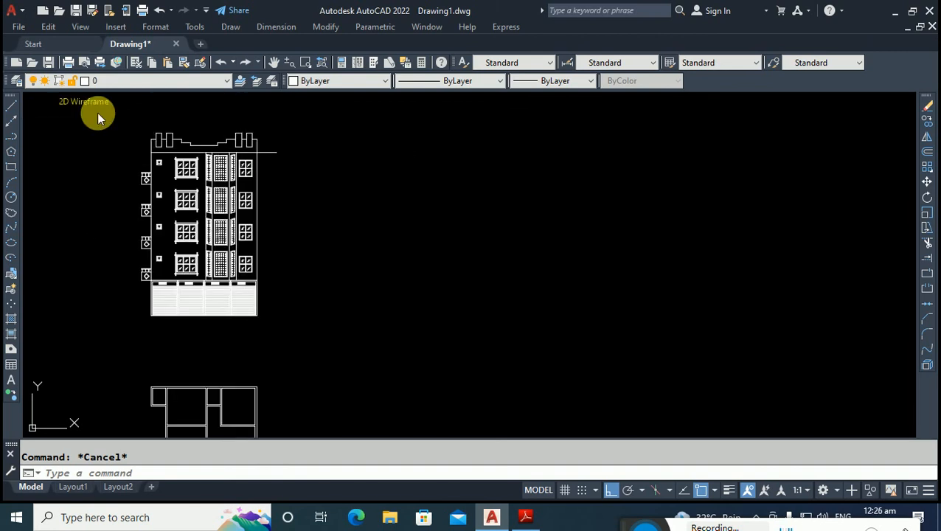
# Mirror the whole front elevation about a vertical line through the outer end of the 6' line, keeping the original.
pyautogui.click(118, 121)
pyautogui.click(280, 336)
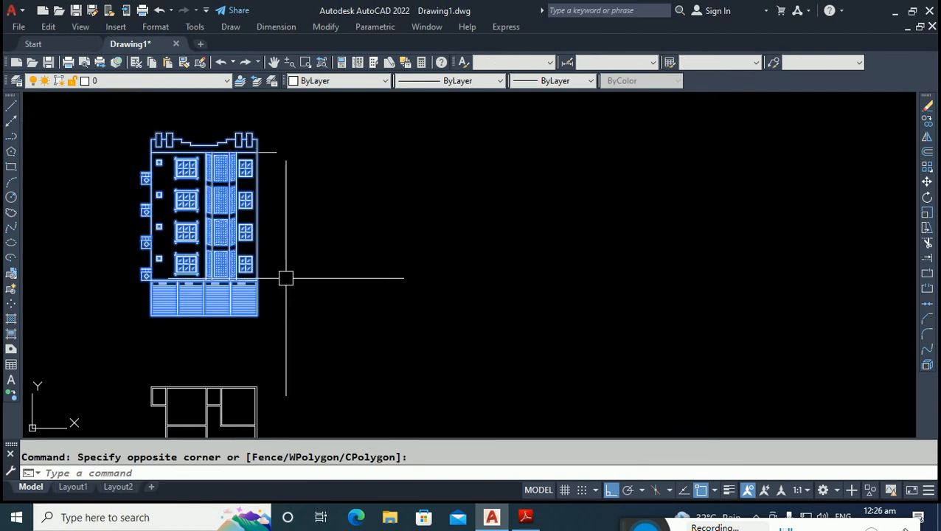
pyautogui.write('MI')
pyautogui.press('Return')
pyautogui.click(274, 151)
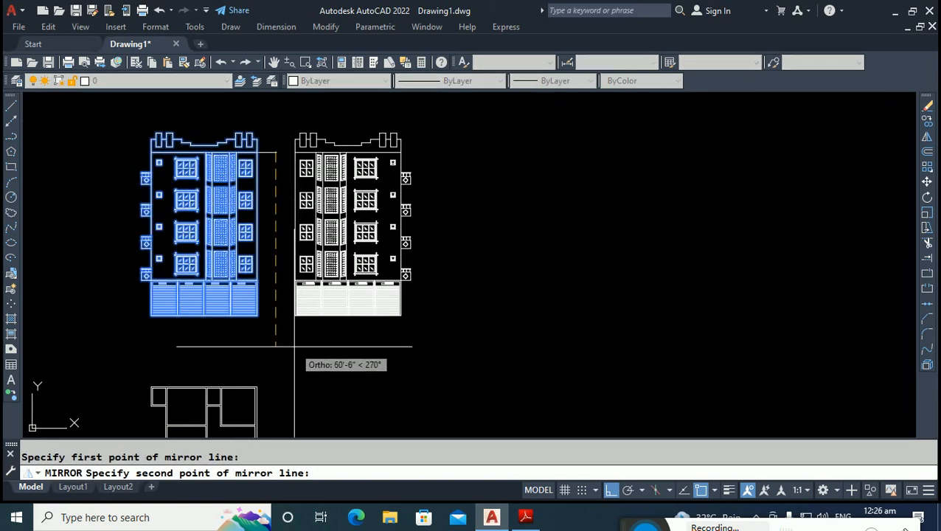
pyautogui.click(270, 329)
pyautogui.press('Return')
# Join the bottom lines of the original and mirrored ground-floor shops into one continuous line across the gap.
pyautogui.scroll(2, 283, 324)
pyautogui.scroll(2, 274, 318)
pyautogui.press('Escape')
pyautogui.scroll(1, 177, 319)
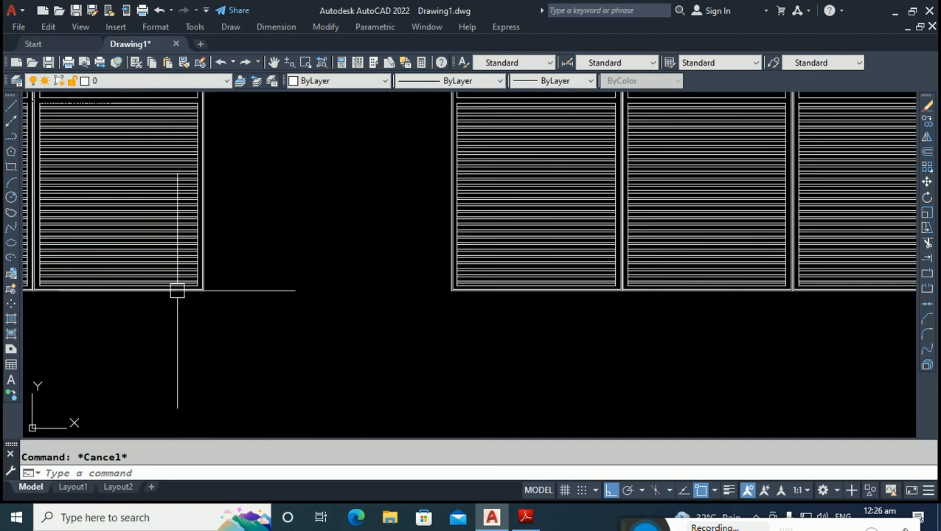
pyautogui.click(179, 289)
pyautogui.press('Escape')
pyautogui.scroll(3, 179, 286)
pyautogui.click(204, 288)
pyautogui.press('Escape')
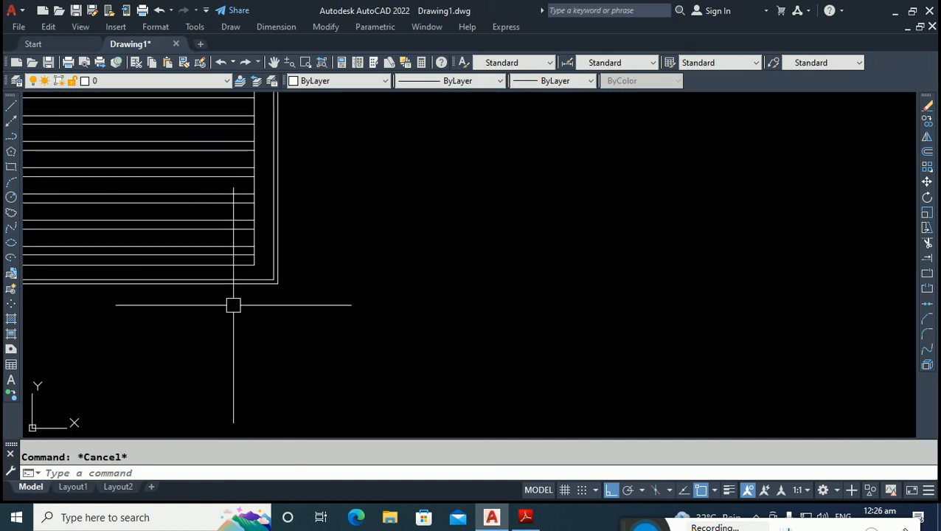
pyautogui.write('Kj')
pyautogui.press('Return')
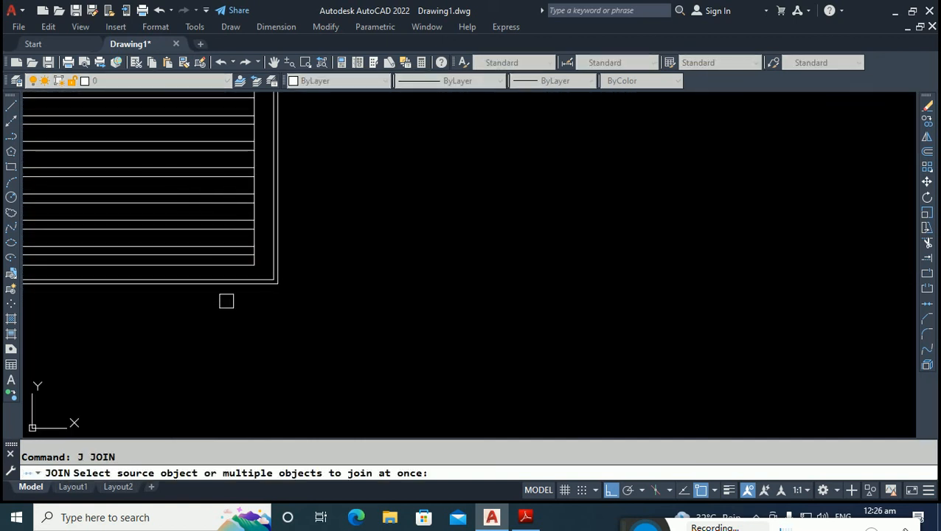
pyautogui.scroll(1, 258, 244)
pyautogui.click(265, 236)
pyautogui.scroll(-1, 357, 281)
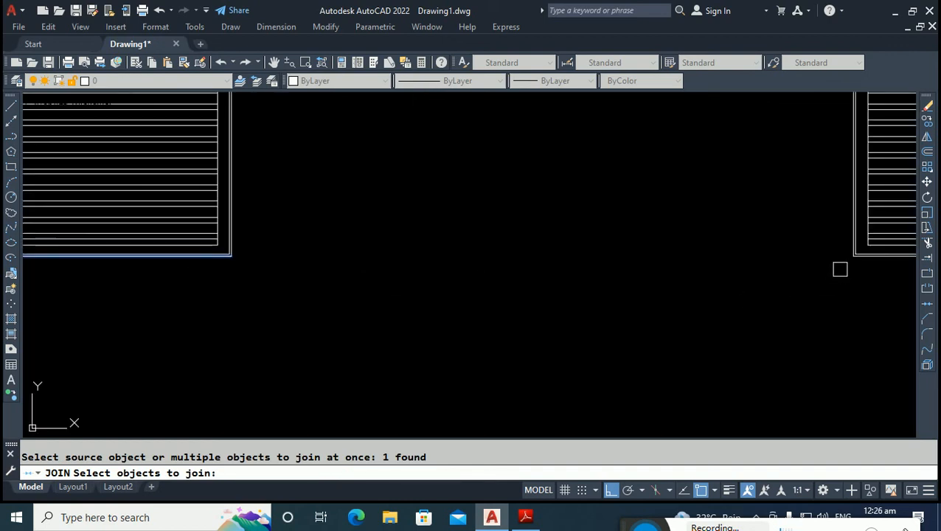
pyautogui.scroll(1, 840, 269)
pyautogui.click(859, 255)
pyautogui.press('Return')
pyautogui.scroll(-2, 337, 283)
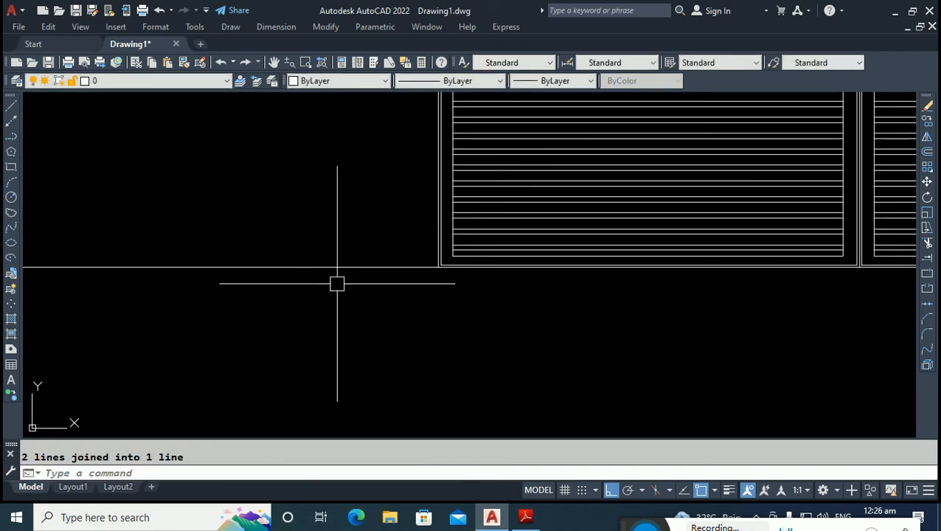
pyautogui.click(337, 267)
pyautogui.press('Escape')
# Offset the joined shop base line 36 inches downward as the ground line.
pyautogui.scroll(-3, 330, 292)
pyautogui.write('o')
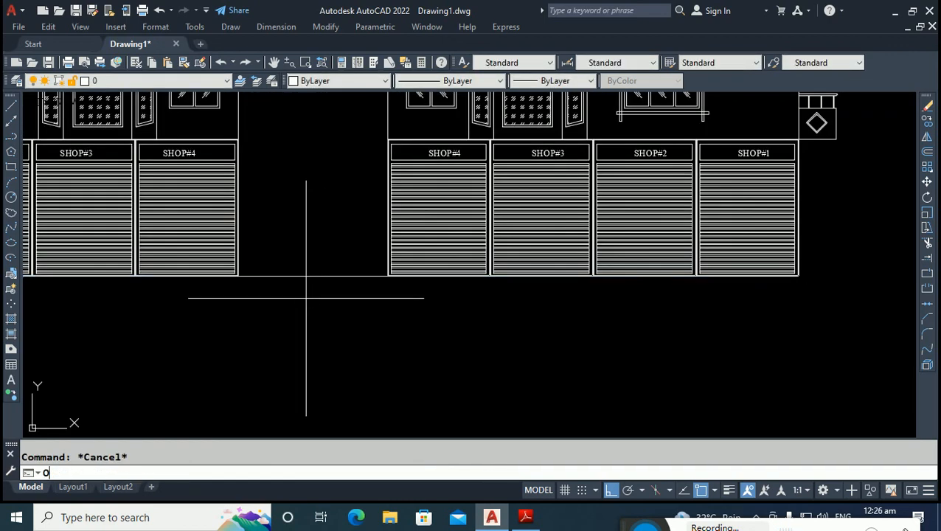
pyautogui.press('Return')
pyautogui.write('36')
pyautogui.press('Return')
pyautogui.click(312, 276)
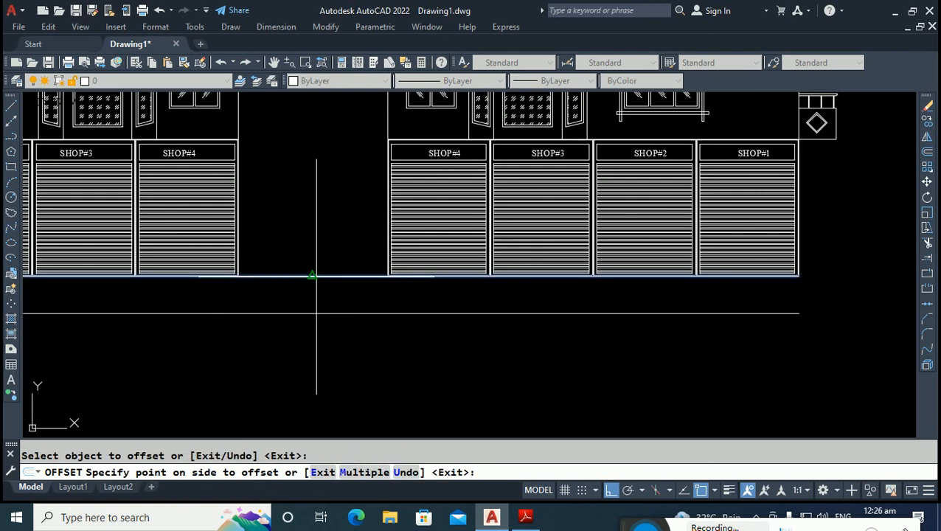
pyautogui.click(328, 314)
pyautogui.press('Escape')
# Draw a vertical line from the offset line's left end up to the base corner of the original facade.
pyautogui.scroll(-3, 196, 382)
pyautogui.scroll(4, 233, 287)
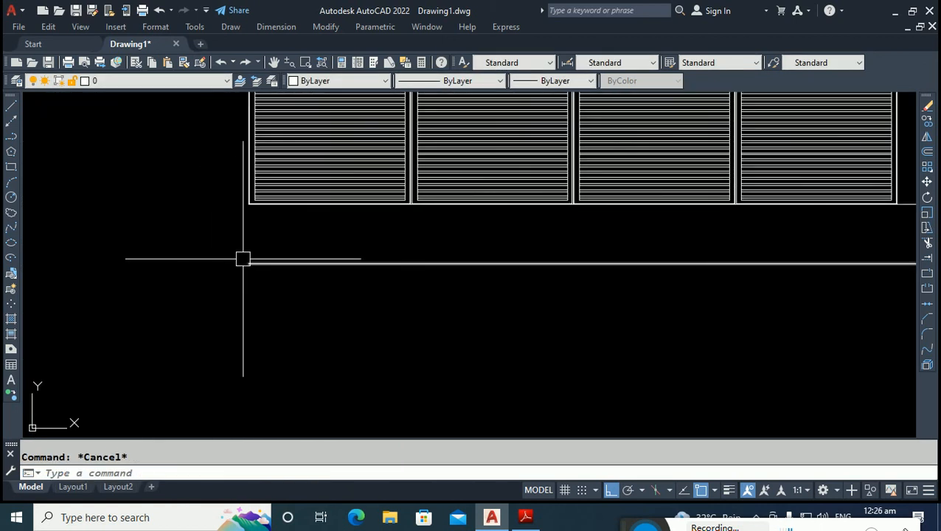
pyautogui.write('l')
pyautogui.press('Return')
pyautogui.click(248, 262)
pyautogui.scroll(4, 250, 231)
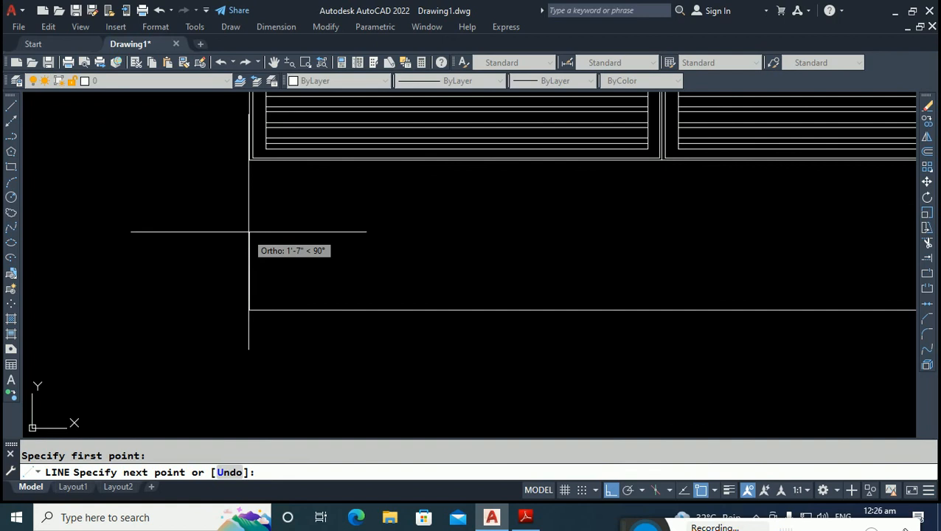
pyautogui.click(248, 167)
pyautogui.press('Escape')
pyautogui.scroll(-5, 160, 290)
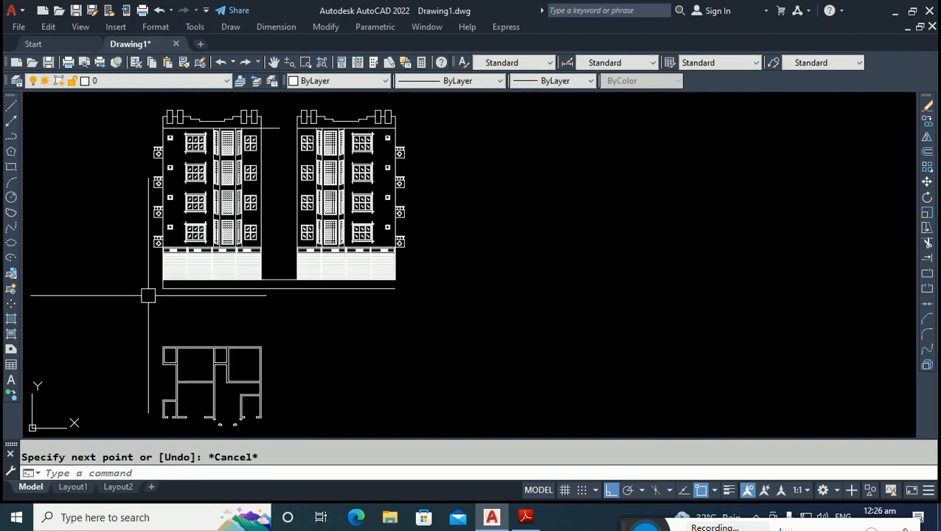
# Draw a vertical line from the offset line's right end up to the base corner of the mirrored facade.
pyautogui.scroll(4, 390, 277)
pyautogui.press('Return')
pyautogui.click(378, 269)
pyautogui.scroll(3, 379, 269)
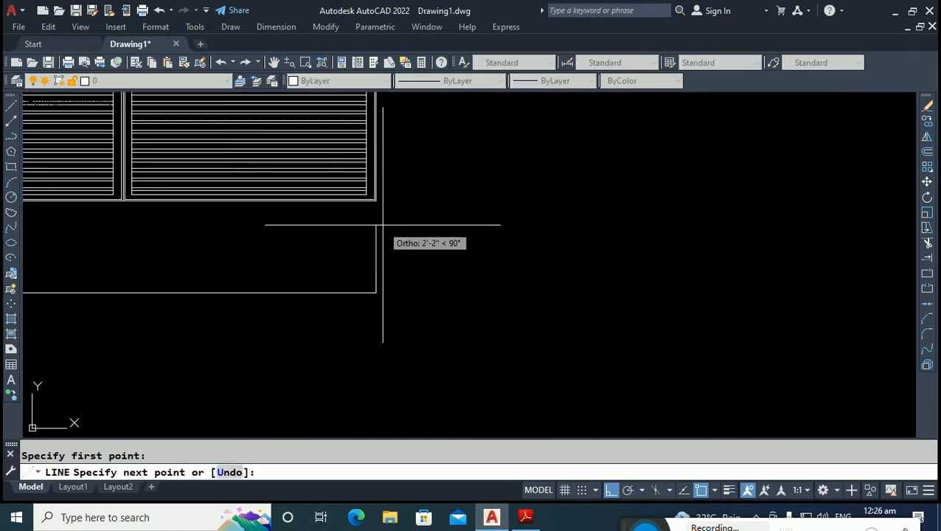
pyautogui.scroll(2, 383, 225)
pyautogui.click(370, 190)
pyautogui.press('Return')
pyautogui.scroll(-6, 357, 278)
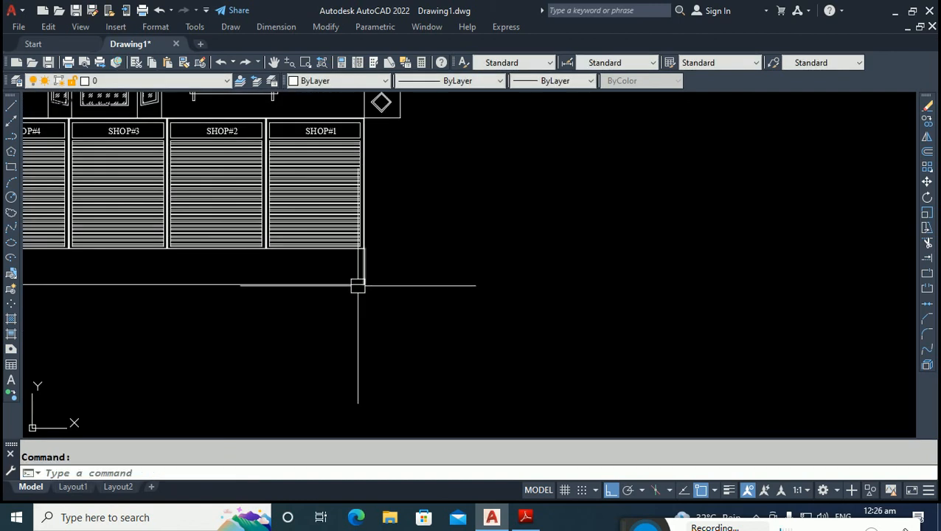
# Stretch both ends of the lower ground line outward past the building's sides.
pyautogui.click(347, 286)
pyautogui.click(362, 282)
pyautogui.press('Escape')
pyautogui.scroll(-4, 516, 259)
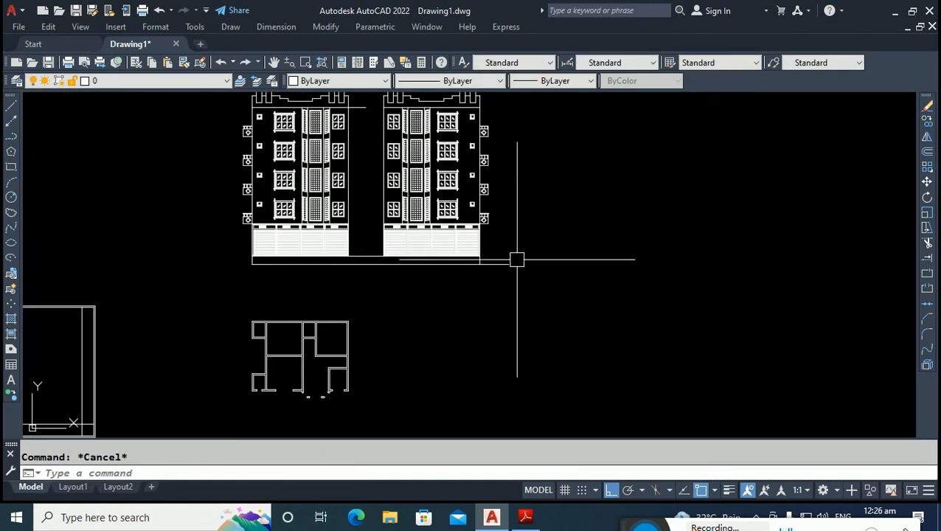
pyautogui.click(382, 264)
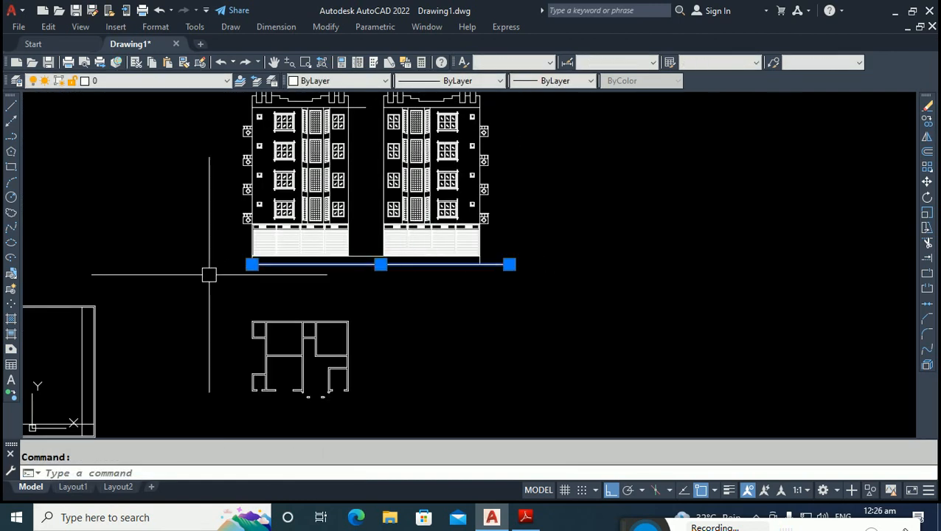
pyautogui.click(252, 264)
pyautogui.press('Escape')
pyautogui.press('Escape')
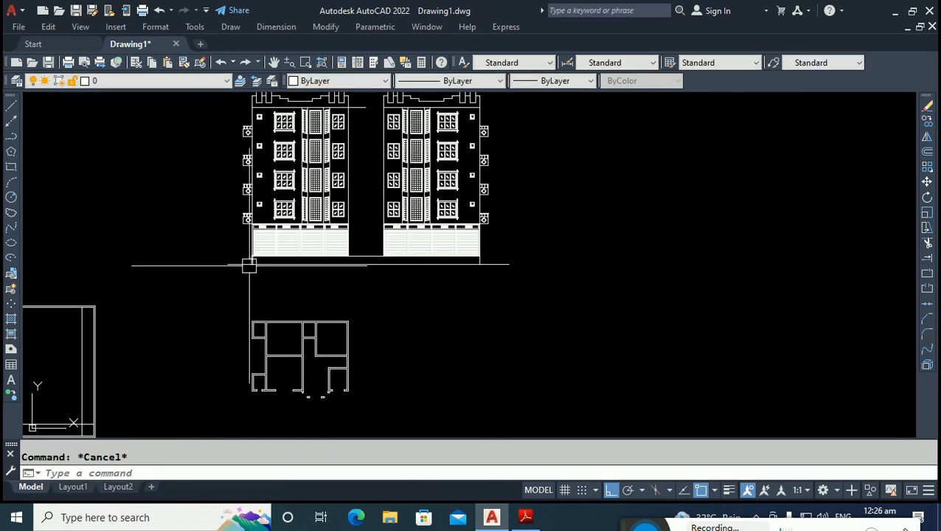
# Extend the short horizontal line below the parapet across the gap to the mirrored facade.
pyautogui.scroll(4, 406, 286)
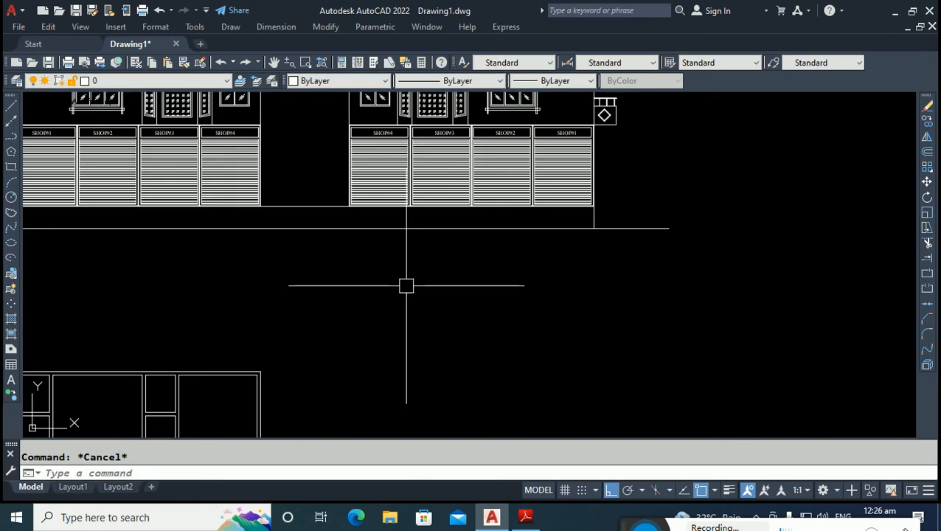
pyautogui.scroll(-5, 405, 286)
pyautogui.scroll(6, 373, 184)
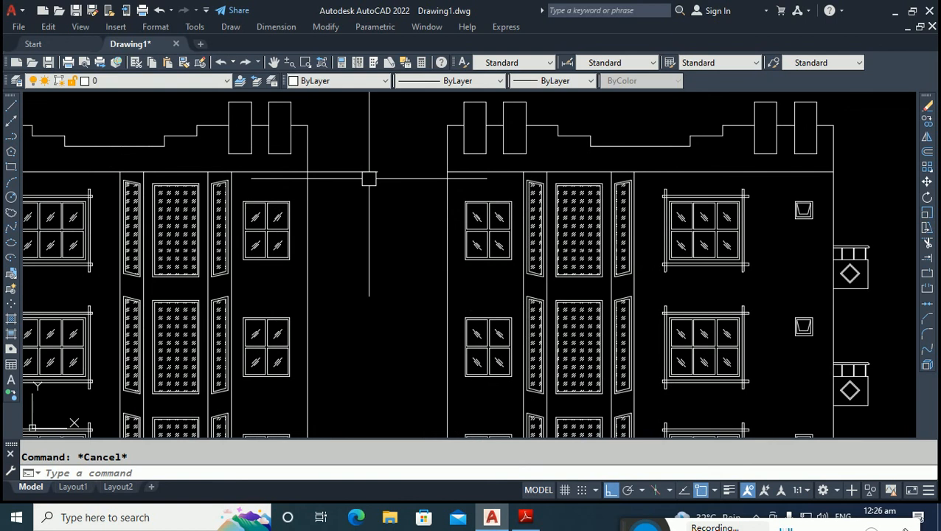
pyautogui.write('ex')
pyautogui.press('Return')
pyautogui.press('Escape')
pyautogui.press('Escape')
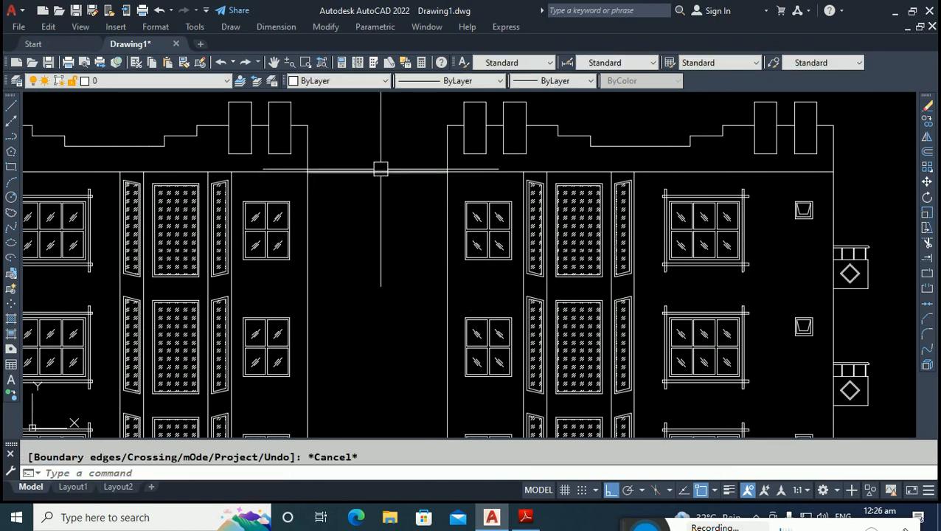
# Offset the horizontal line spanning the gap 7' upward and delete the original line.
pyautogui.moveTo(377, 183); pyautogui.dragTo(384, 263, button='middle')
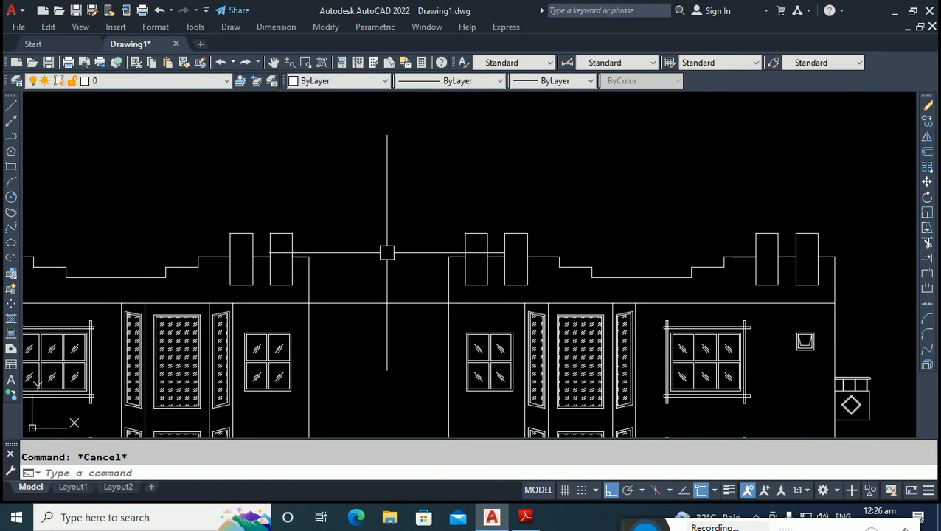
pyautogui.write('o')
pyautogui.press('Return')
pyautogui.write("7'")
pyautogui.press('Return')
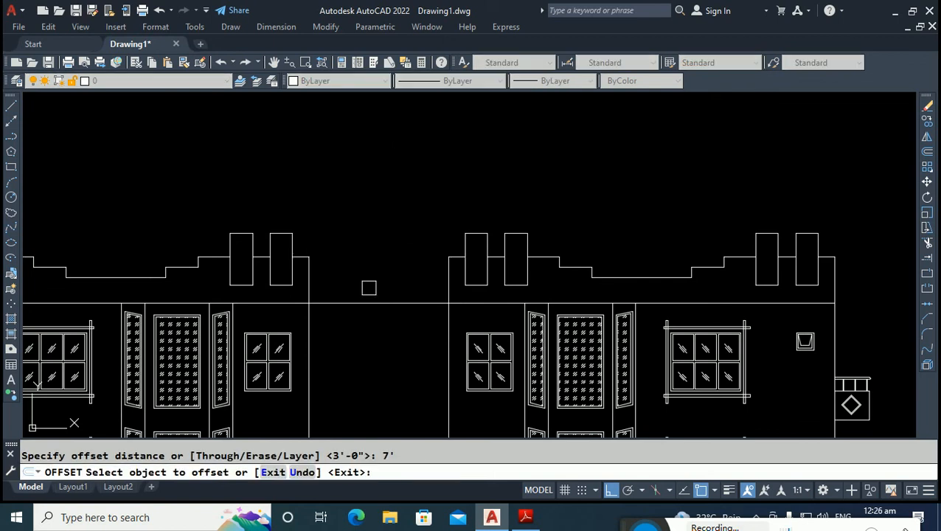
pyautogui.click(369, 303)
pyautogui.click(361, 220)
pyautogui.press('Escape')
pyautogui.click(339, 313)
pyautogui.click(340, 300)
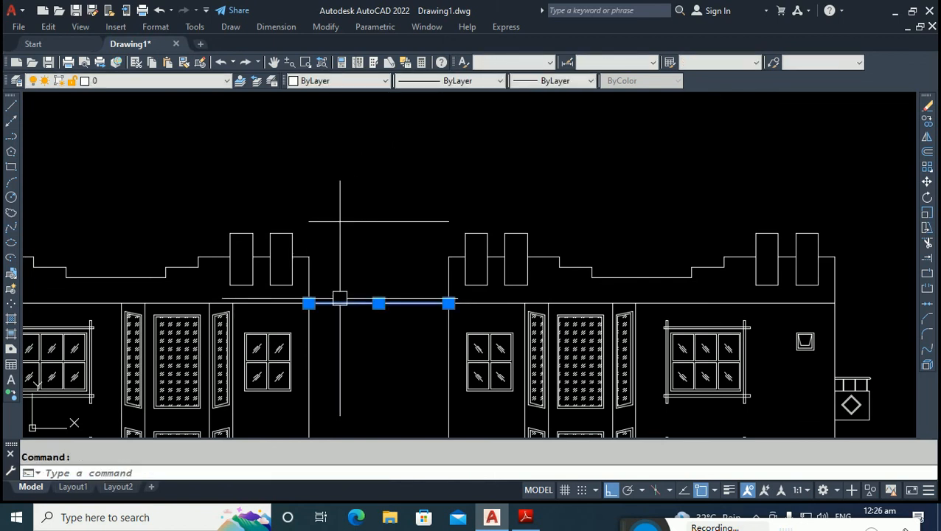
pyautogui.press('Delete')
# Fillet the raised line with the inner vertical edges of both facades at radius 0 to close the central block's top.
pyautogui.write('F')
pyautogui.press('Return')
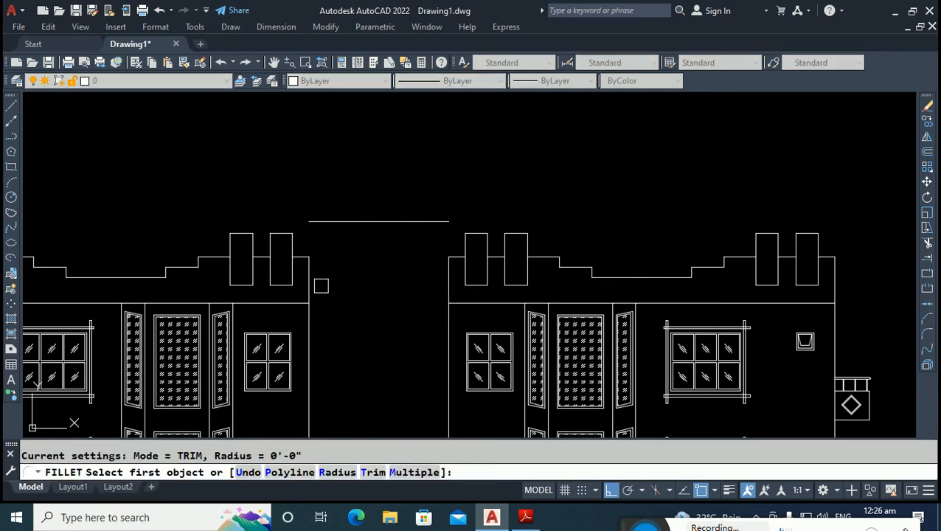
pyautogui.click(311, 280)
pyautogui.click(348, 221)
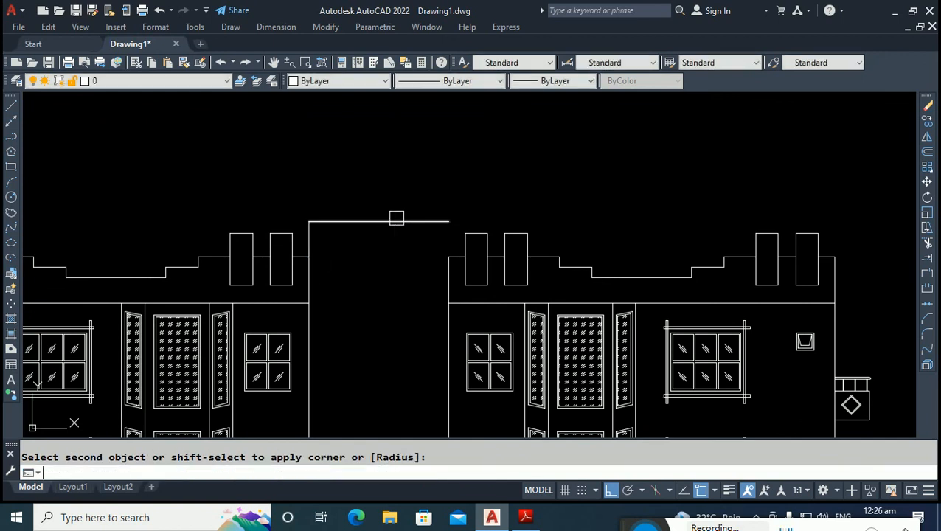
pyautogui.press('Return')
pyautogui.click(401, 220)
pyautogui.press('Escape')
pyautogui.scroll(-4, 314, 195)
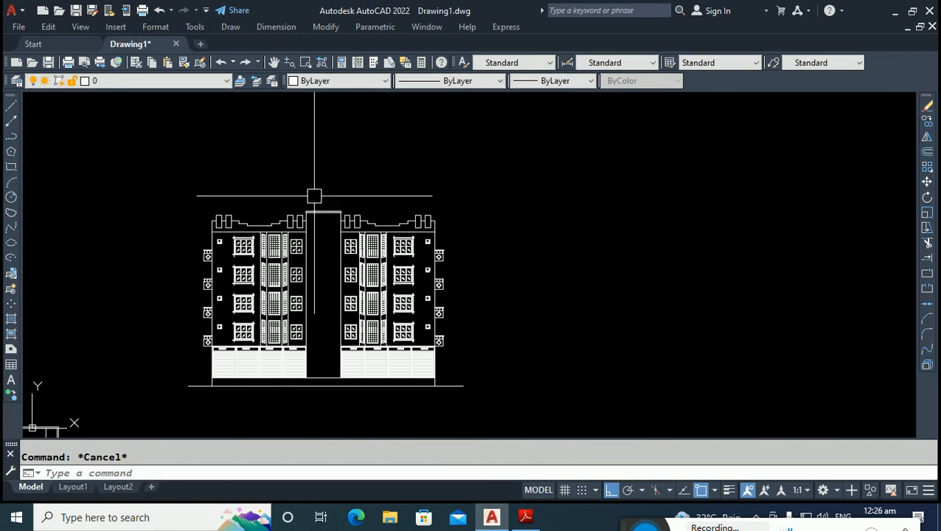
pyautogui.scroll(2, 339, 250)
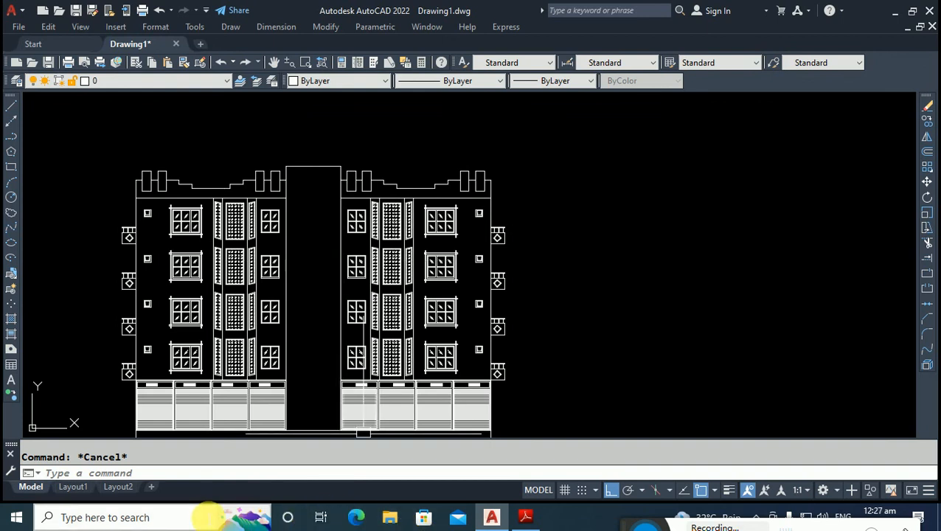
# Switch to Google Chrome, opening it with the existing Person 1 profile.
pyautogui.click(177, 520)
pyautogui.write('GOOG')
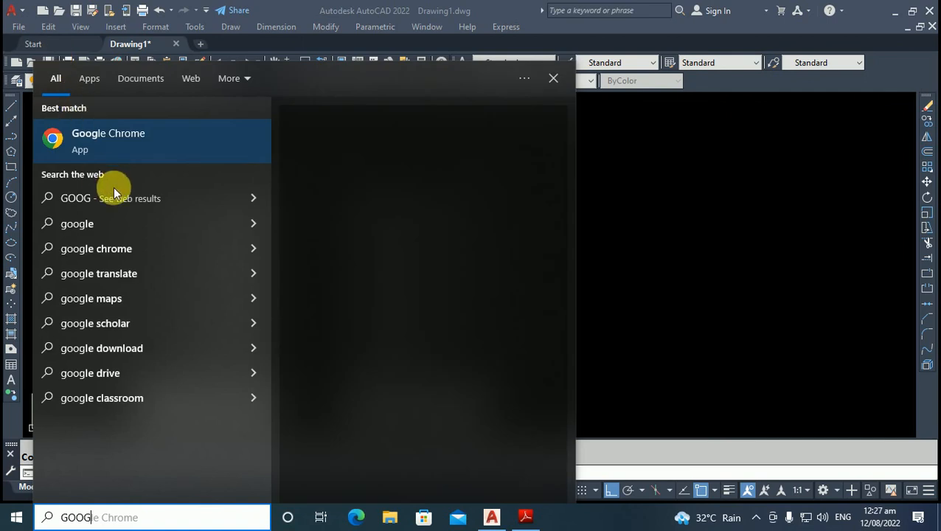
pyautogui.click(136, 137)
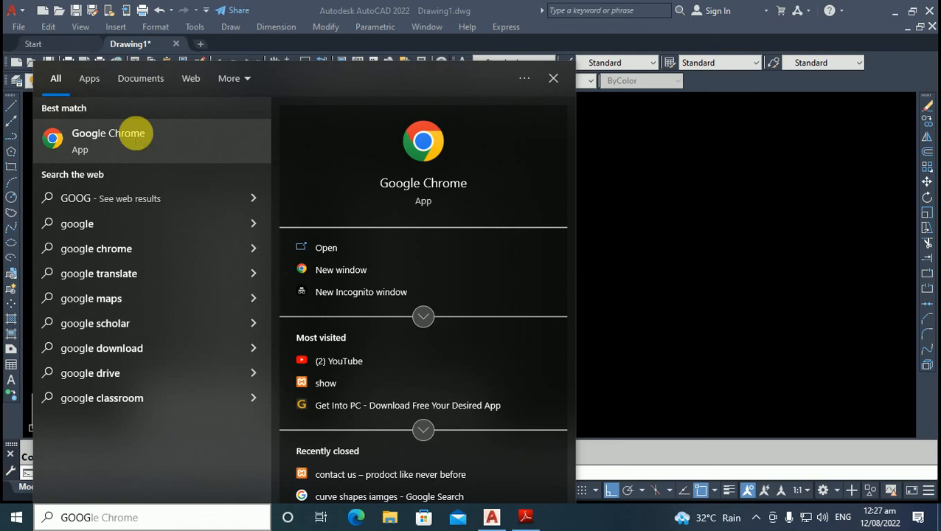
pyautogui.click(135, 133)
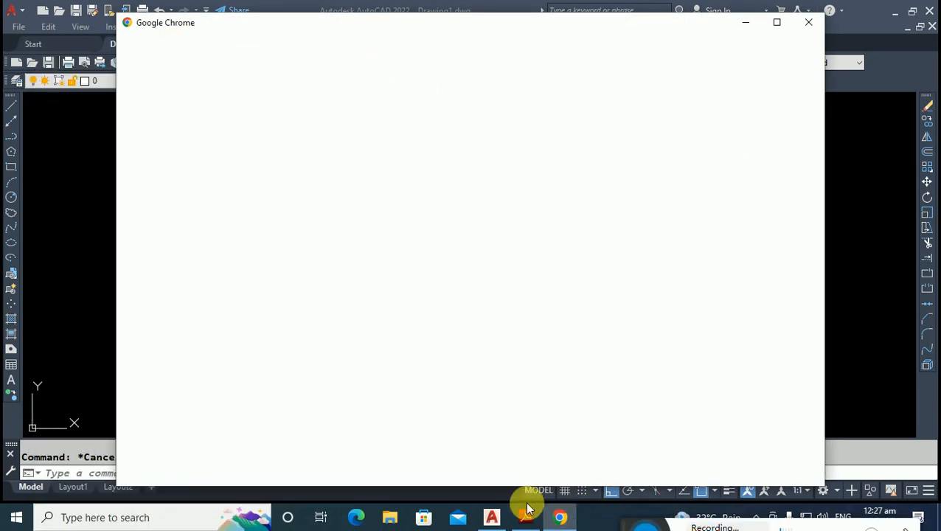
pyautogui.moveTo(526, 521)
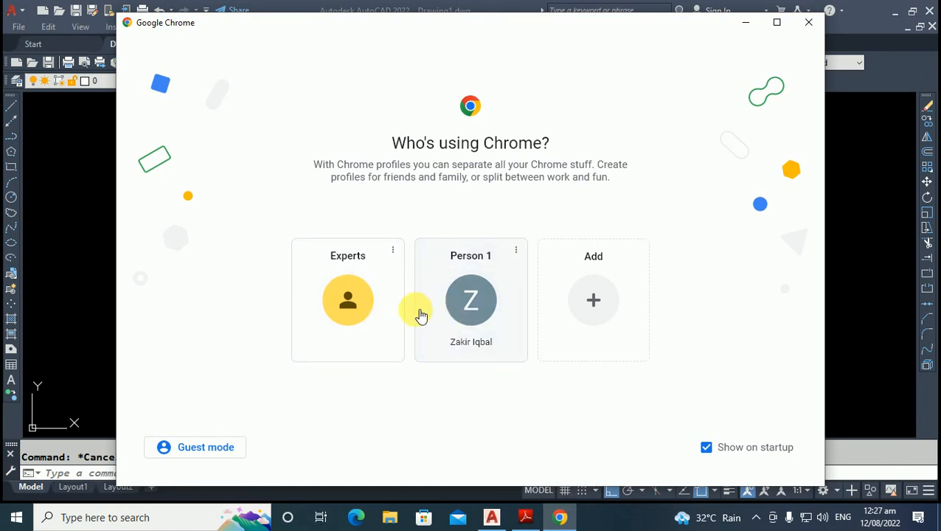
pyautogui.click(415, 321)
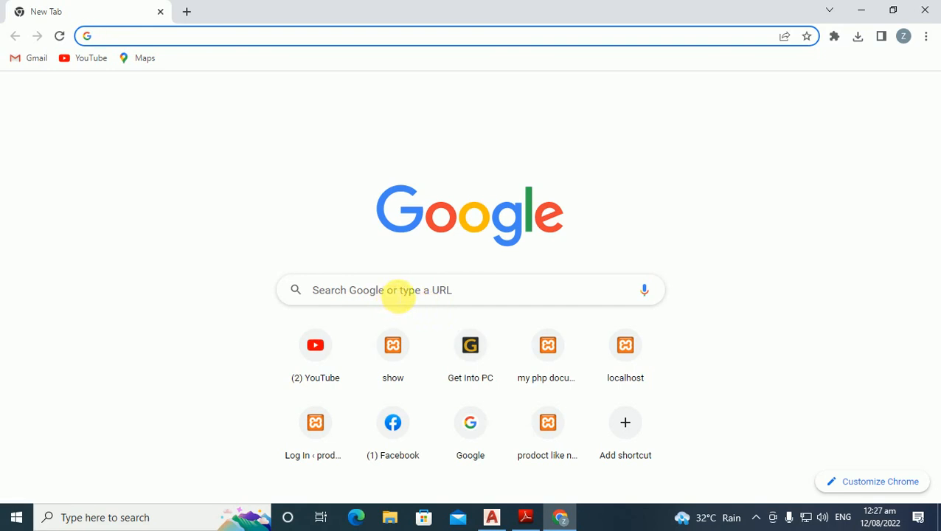
# Search Google for "staircase elevation".
pyautogui.click(398, 295)
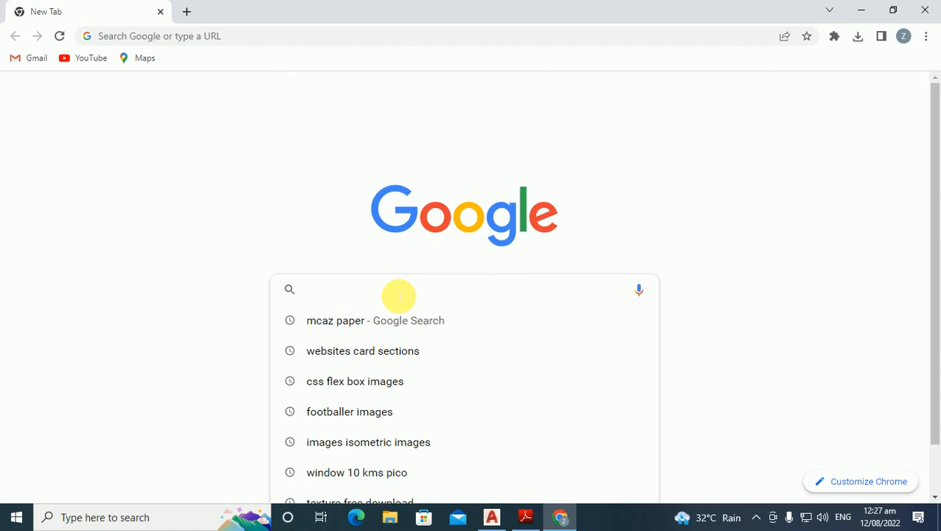
pyautogui.write('STA')
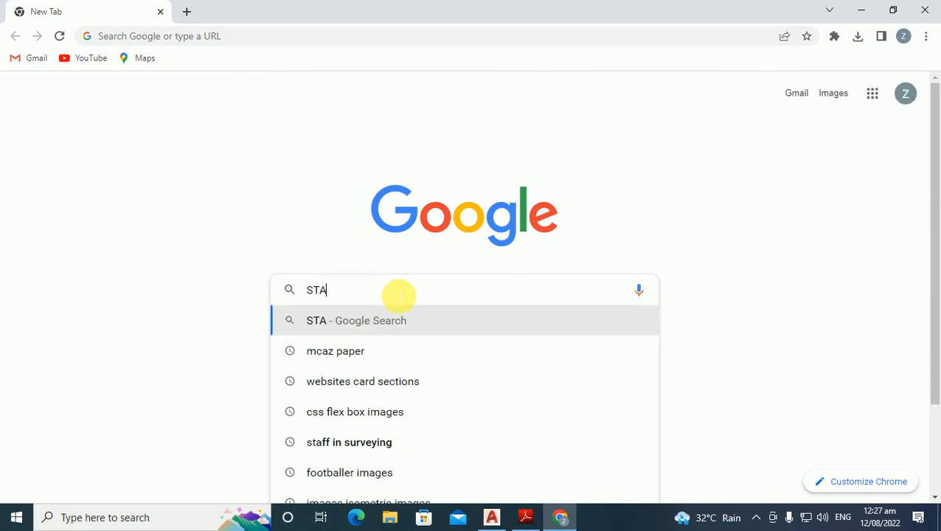
pyautogui.write('IRCA')
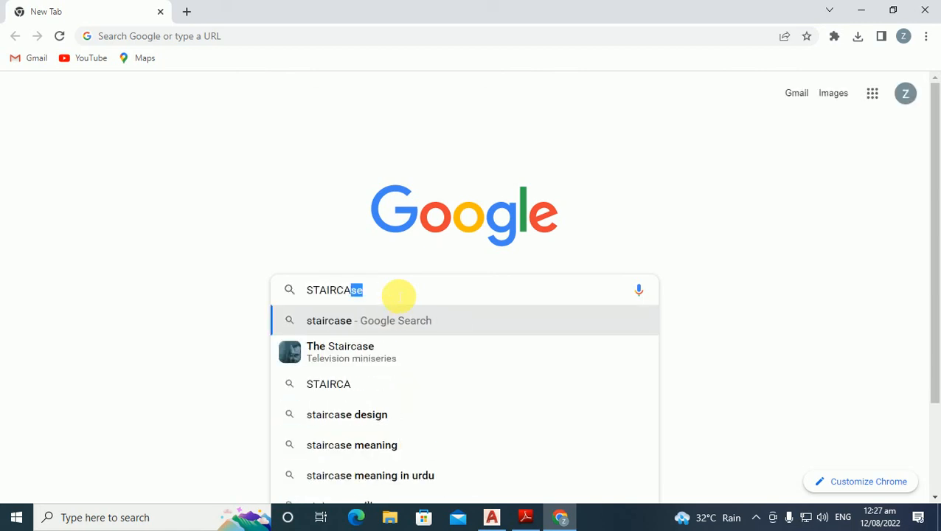
pyautogui.write('SE')
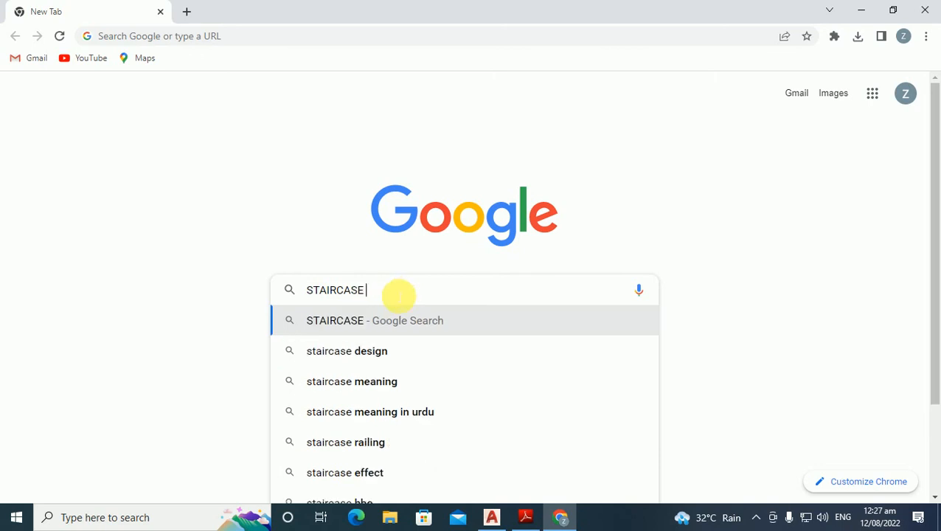
pyautogui.write(' ELEVATI')
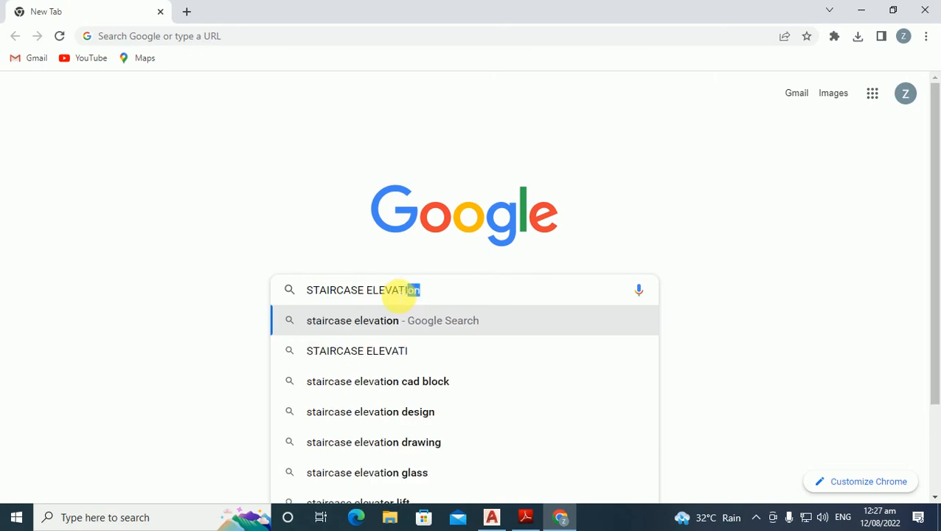
pyautogui.write('ON')
pyautogui.press('Return')
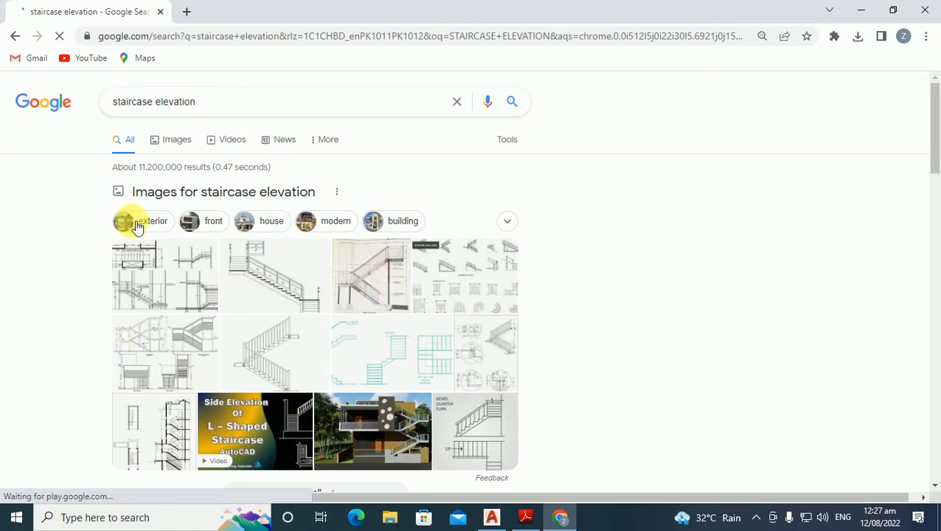
# Browse the exterior staircase elevation photos and their related house images for ideas on treating the staircase block.
pyautogui.scroll(-2, 426, 344)
pyautogui.click(406, 298)
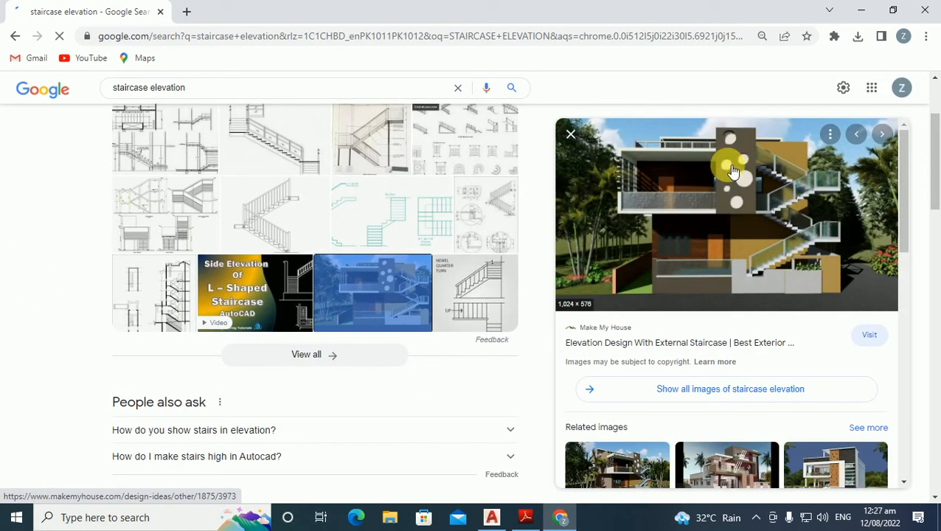
pyautogui.scroll(-2, 726, 190)
pyautogui.click(850, 337)
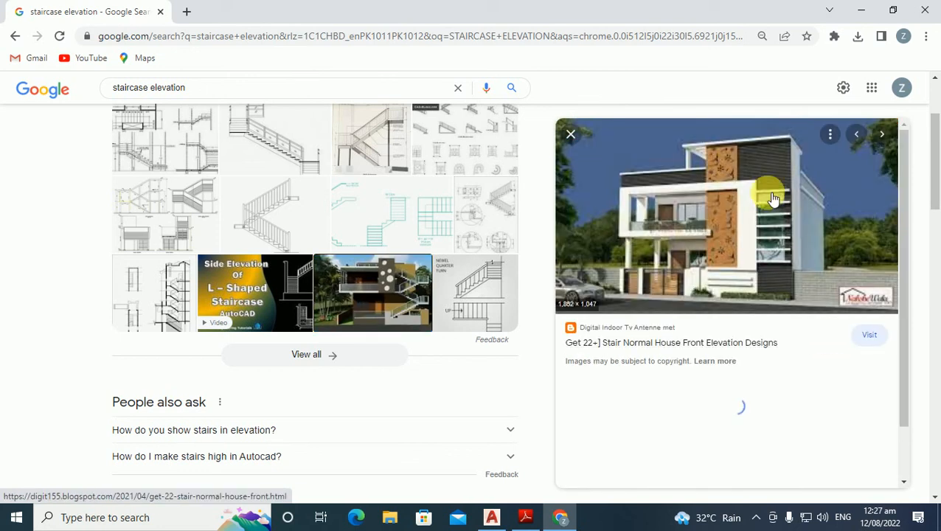
pyautogui.scroll(-3, 763, 247)
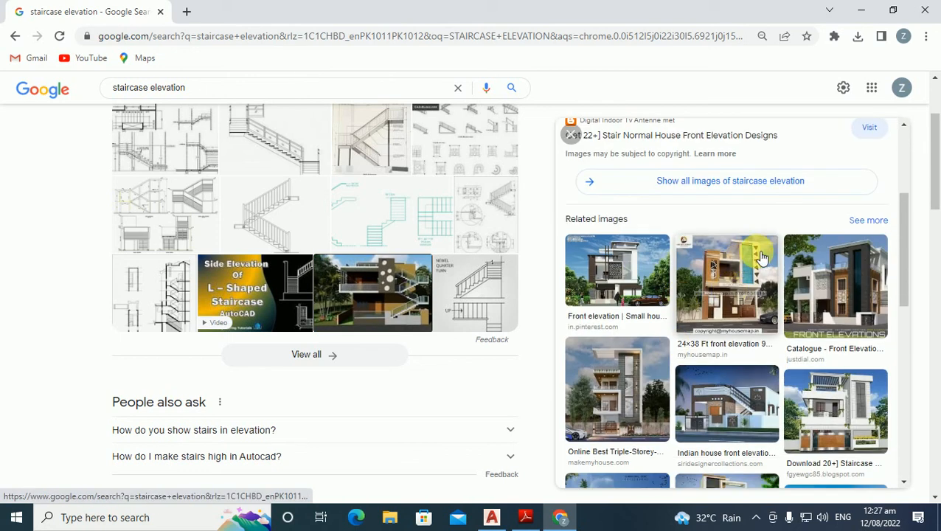
pyautogui.click(762, 257)
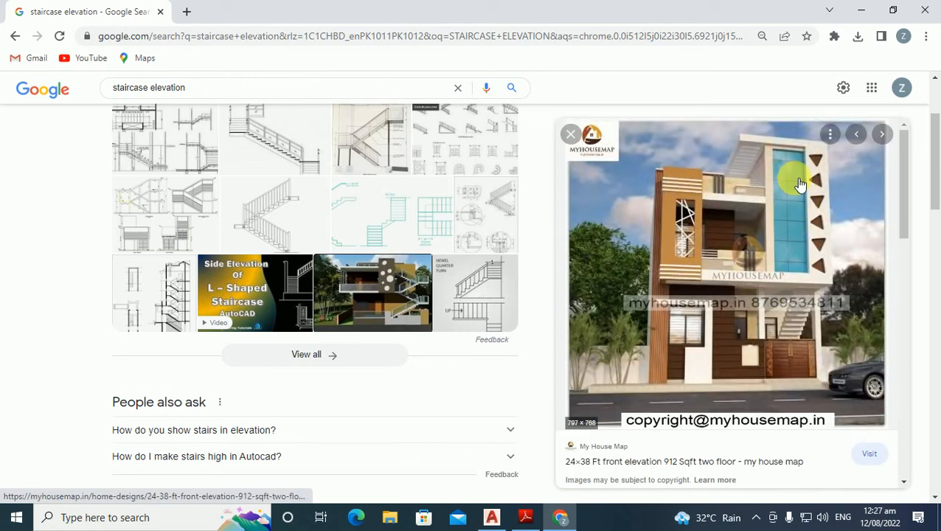
pyautogui.scroll(-3, 664, 276)
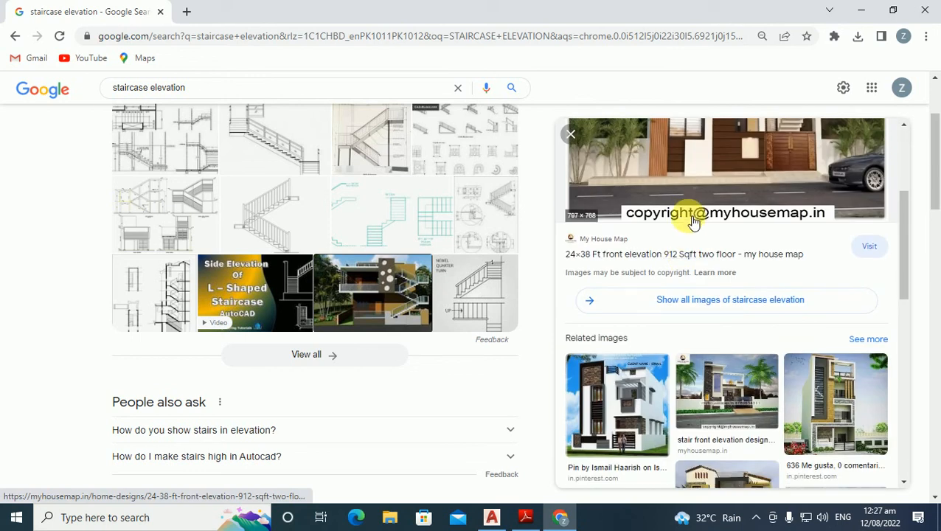
pyautogui.click(594, 418)
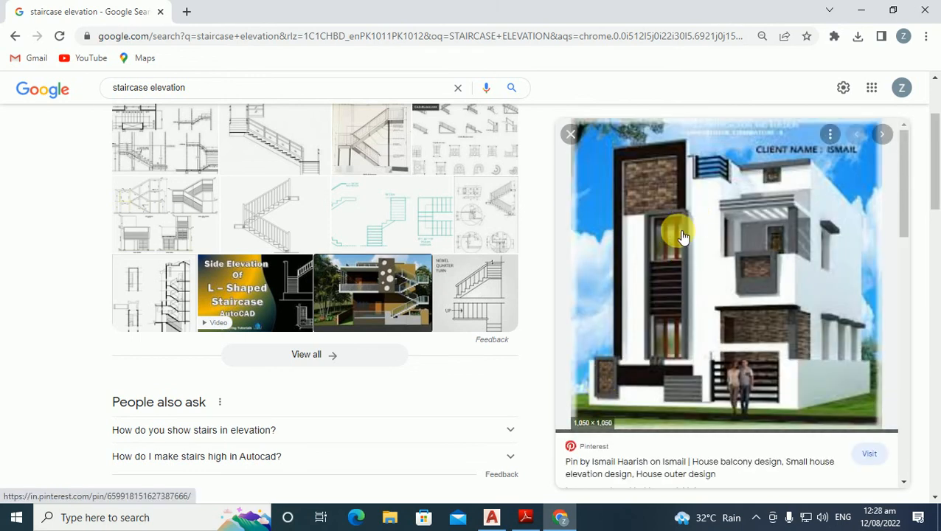
pyautogui.scroll(-5, 652, 255)
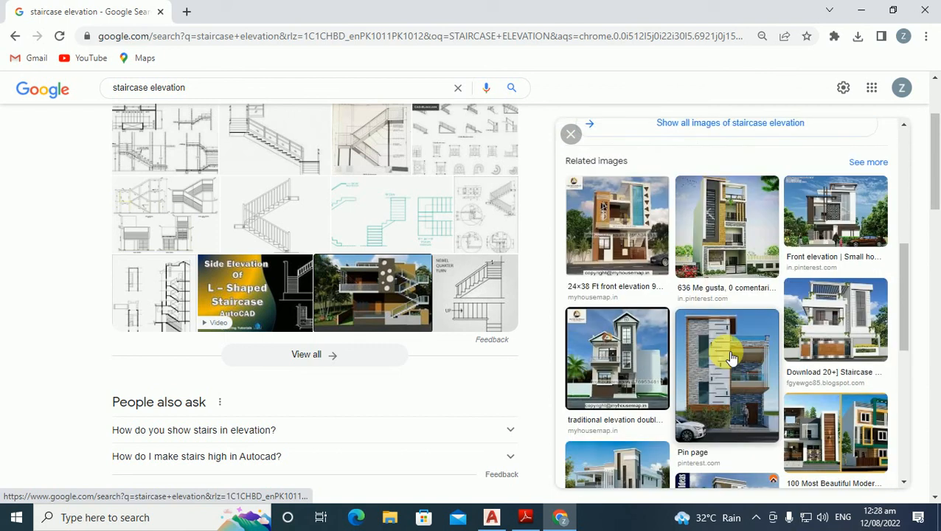
# Examine the staircase tower designs in further related front-elevation images, including the staircase design for a north-facing house and 31x53-House-Plan.
pyautogui.click(827, 299)
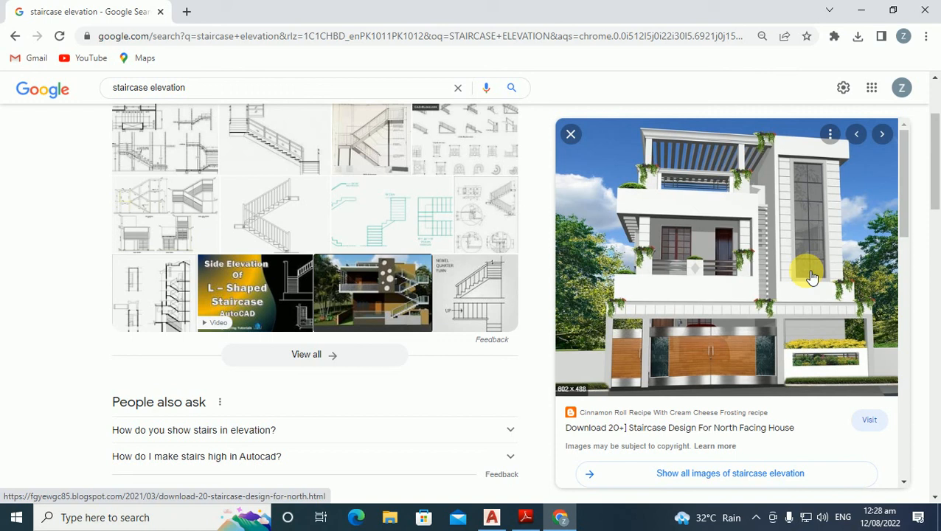
pyautogui.scroll(-3, 708, 324)
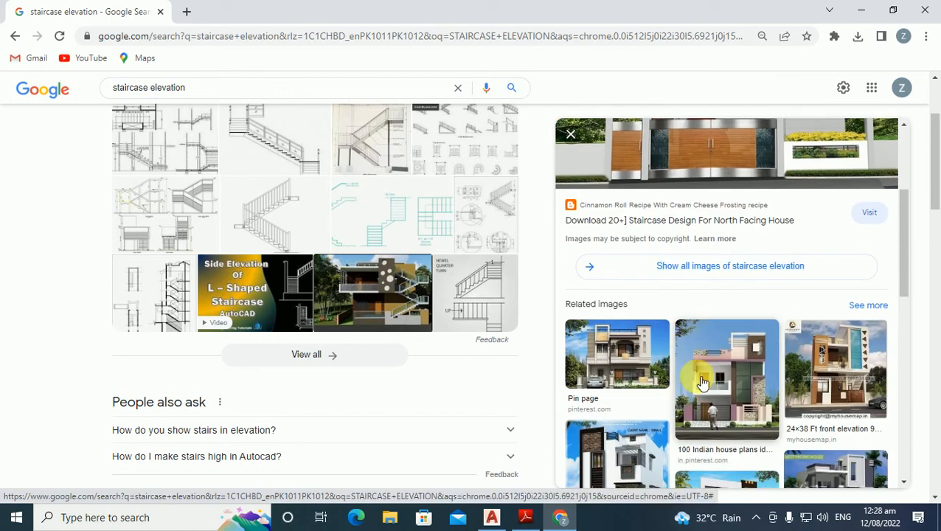
pyautogui.scroll(-1, 738, 380)
pyautogui.scroll(-2, 737, 380)
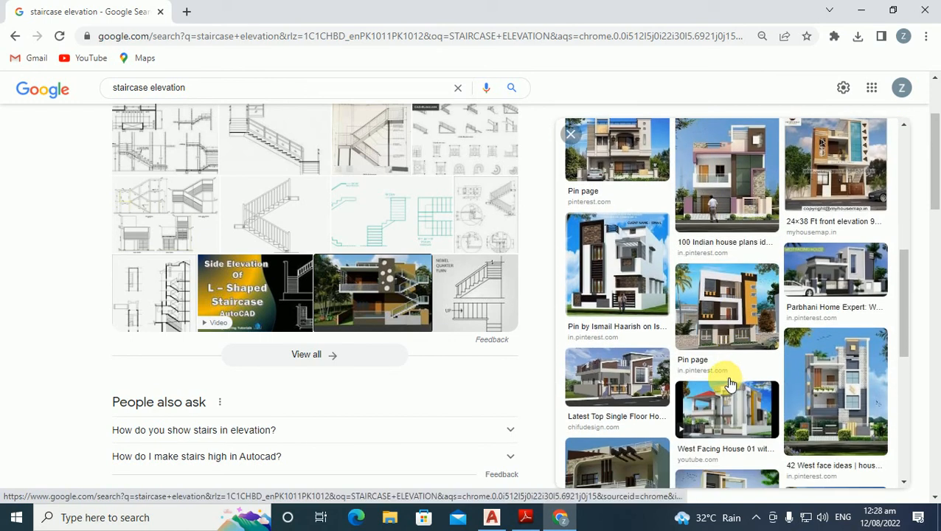
pyautogui.click(754, 327)
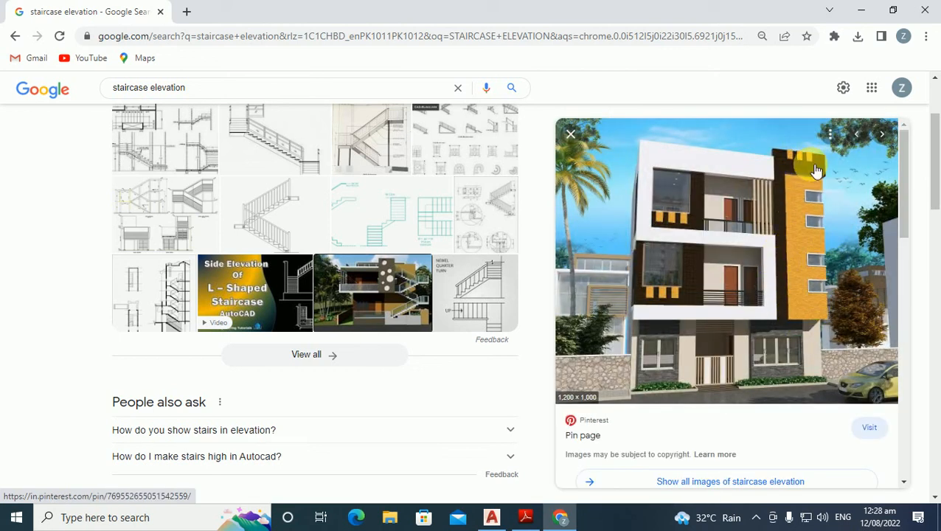
pyautogui.scroll(-10, 781, 219)
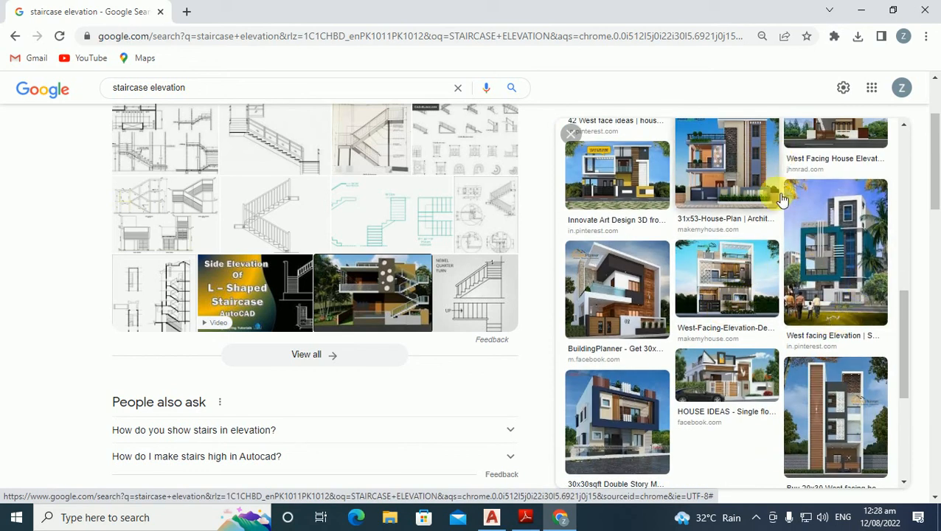
pyautogui.click(750, 178)
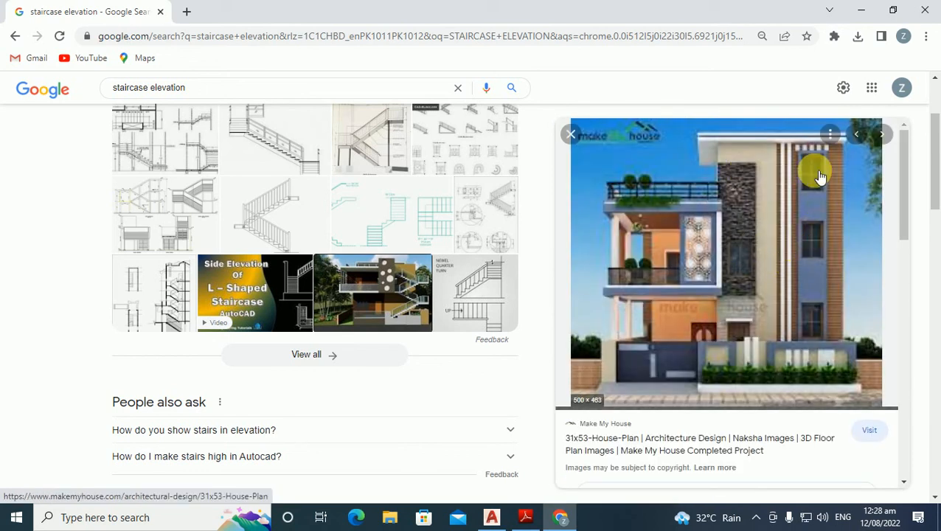
pyautogui.scroll(-10, 761, 324)
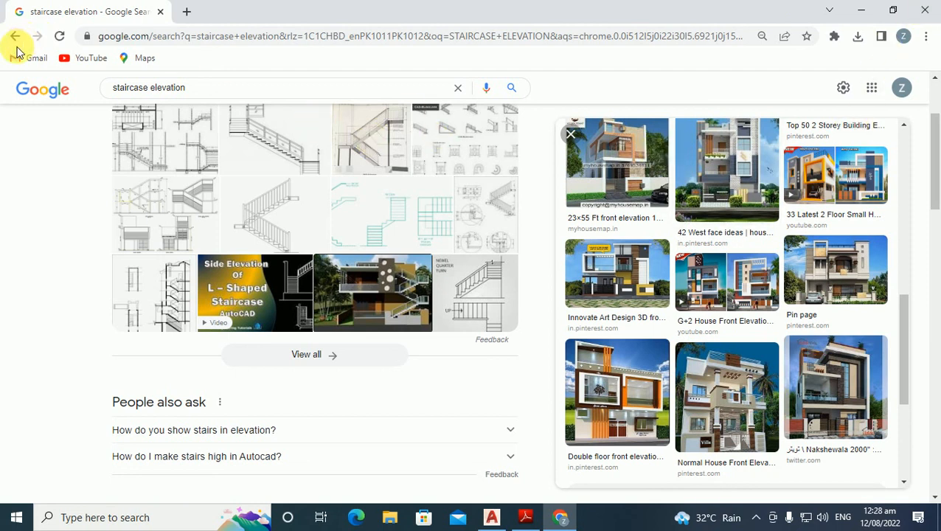
# Open YouTube in the browser and switch back to the elevation drawing in AutoCAD.
pyautogui.click(83, 57)
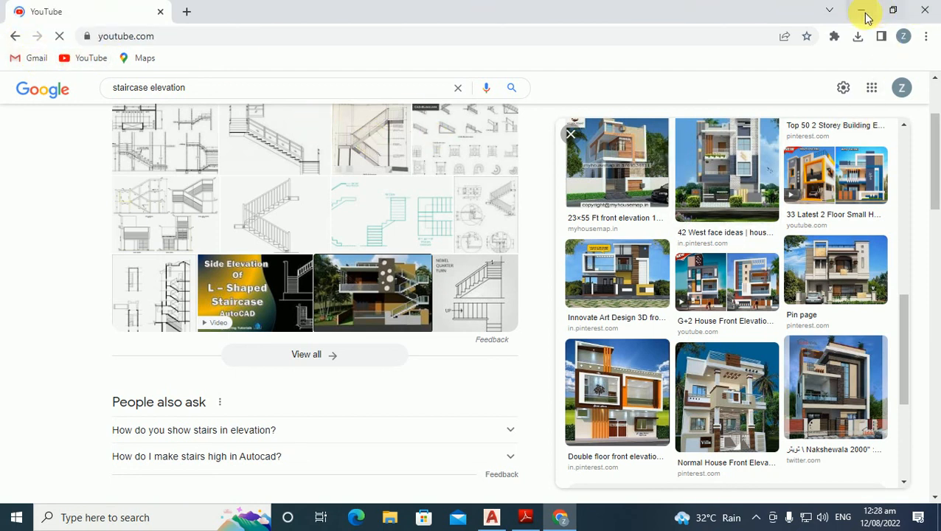
pyautogui.click(864, 11)
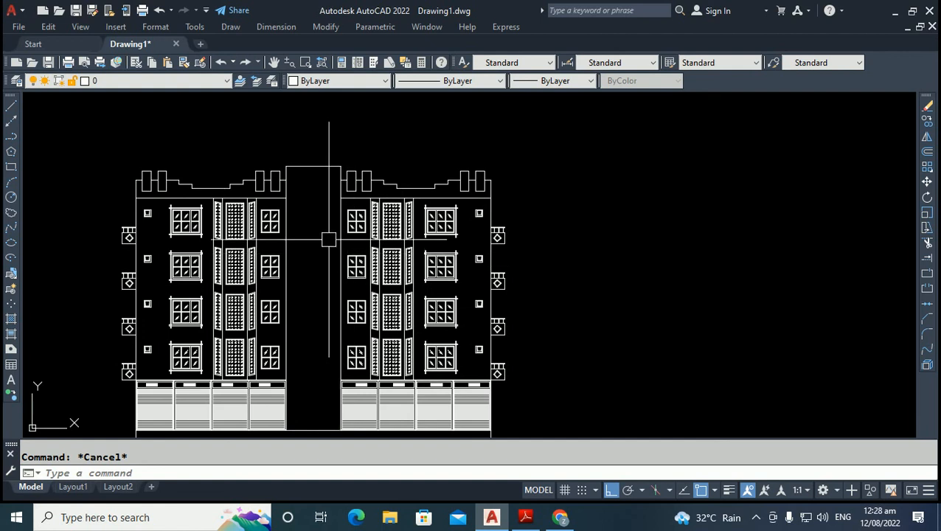
pyautogui.moveTo(297, 258); pyautogui.dragTo(336, 205, button='middle')
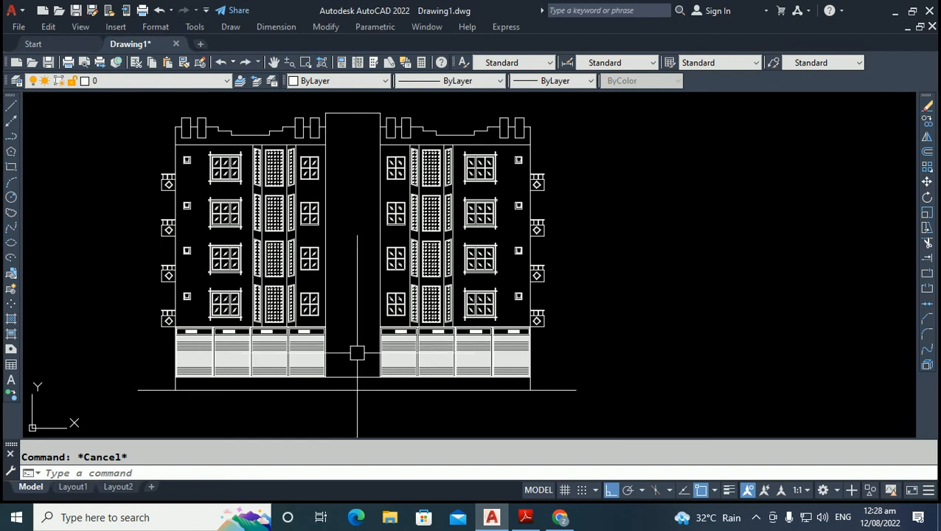
pyautogui.scroll(5, 353, 356)
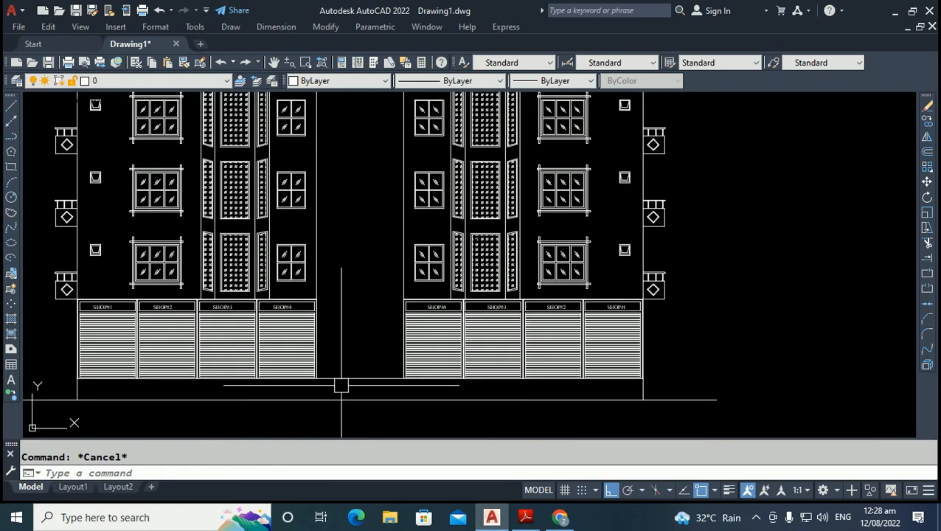
# Draw a horizontal line across the central gap, joining the top edges of the two SHOP#4 fronts.
pyautogui.click(339, 377)
pyautogui.press('Escape')
pyautogui.write('l')
pyautogui.press('Return')
pyautogui.scroll(6, 295, 251)
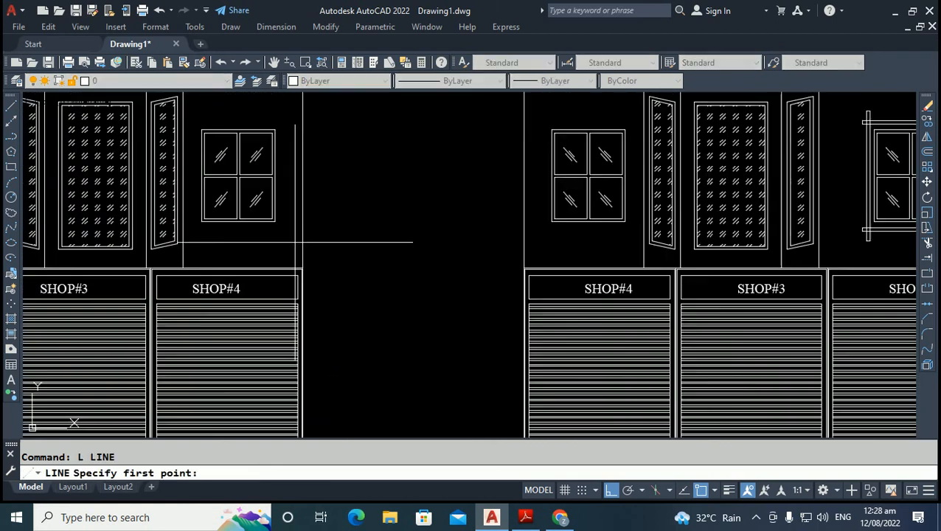
pyautogui.click(300, 260)
pyautogui.scroll(-2, 301, 261)
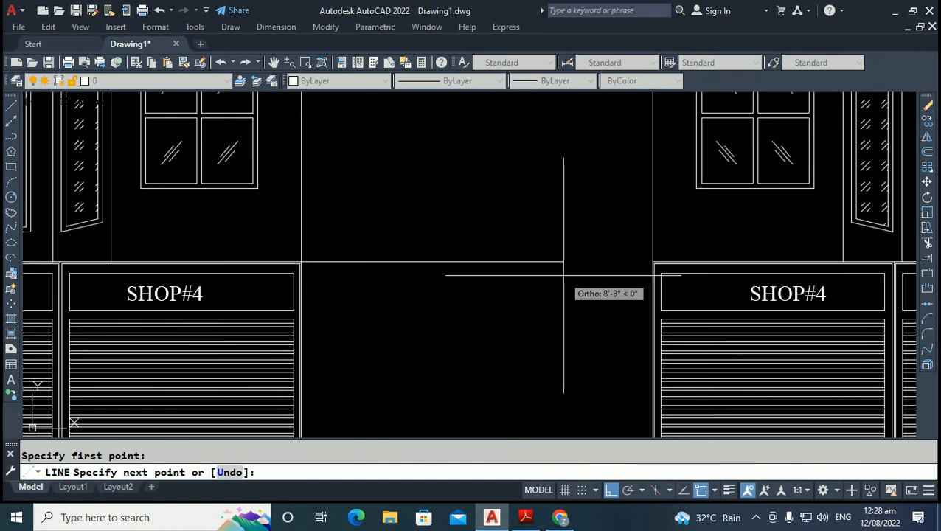
pyautogui.click(652, 260)
pyautogui.press('Return')
# Move the new line across the central gap about 2' straight down.
pyautogui.click(586, 262)
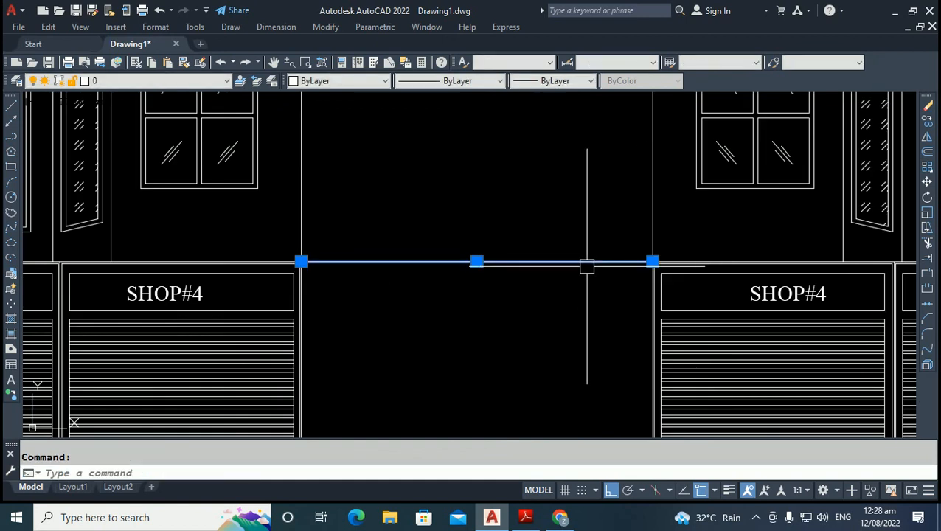
pyautogui.write('m')
pyautogui.press('Return')
pyautogui.click(462, 283)
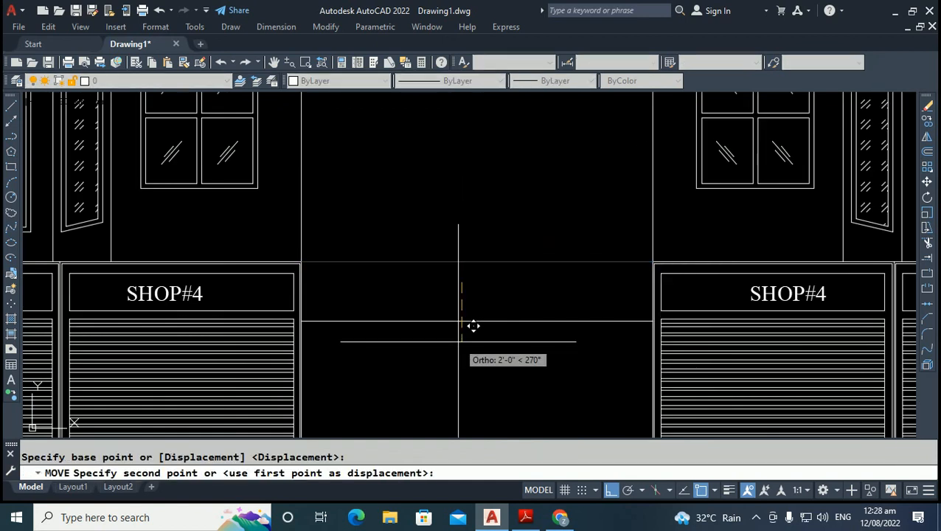
pyautogui.press('Escape')
# Draw a tall rectangle just inside the central block, from above the lowered line to slightly below the block's top edge.
pyautogui.scroll(-5, 386, 247)
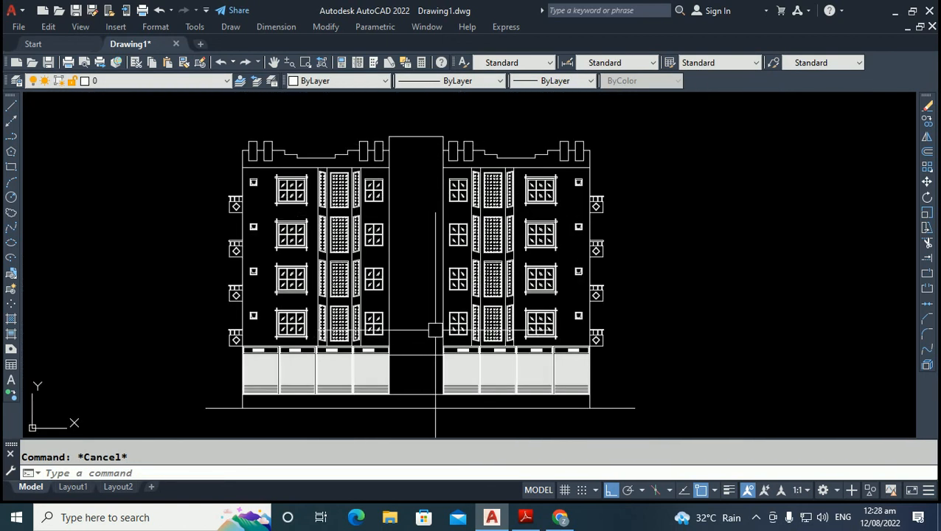
pyautogui.scroll(2, 427, 316)
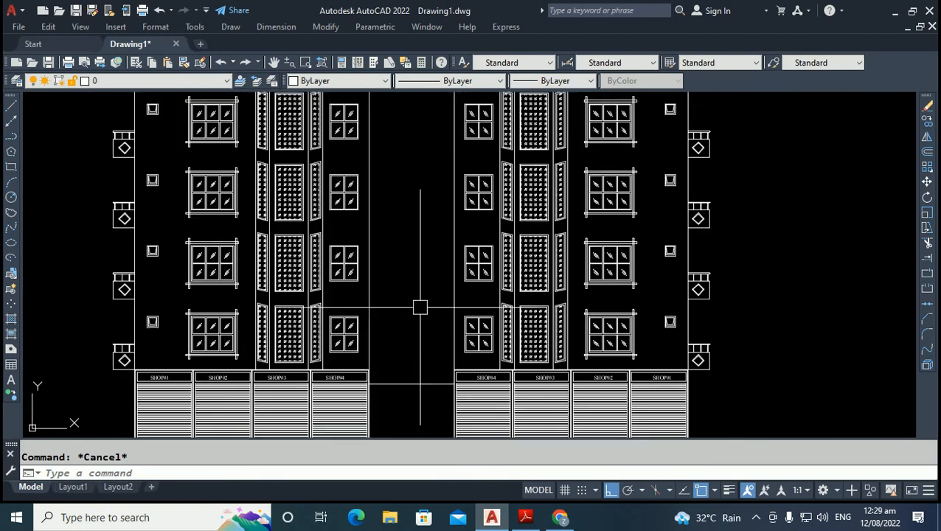
pyautogui.write('rec')
pyautogui.press('Return')
pyautogui.scroll(8, 322, 392)
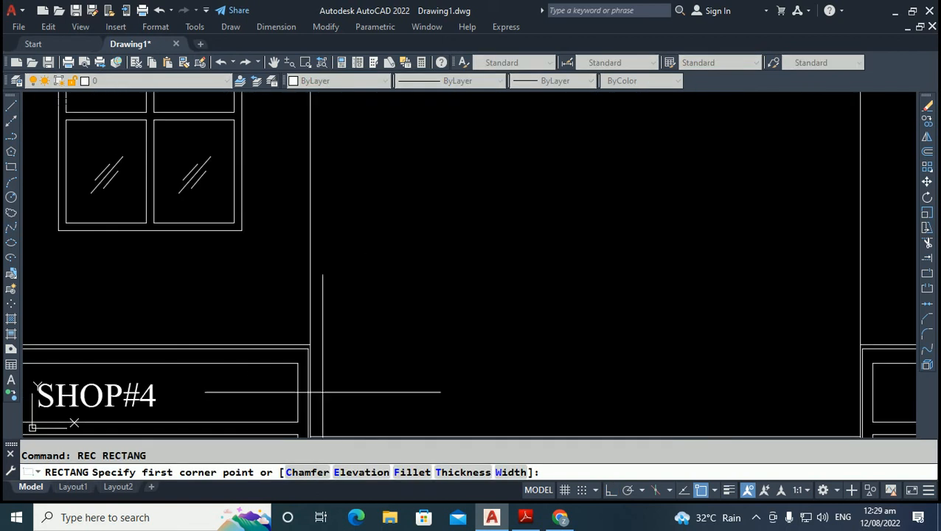
pyautogui.scroll(5, 329, 399)
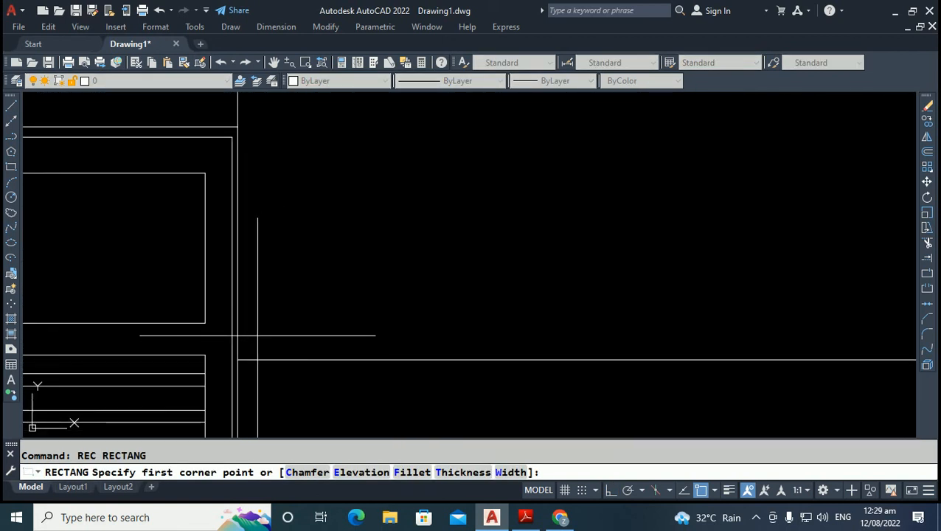
pyautogui.click(258, 336)
pyautogui.scroll(-8, 251, 341)
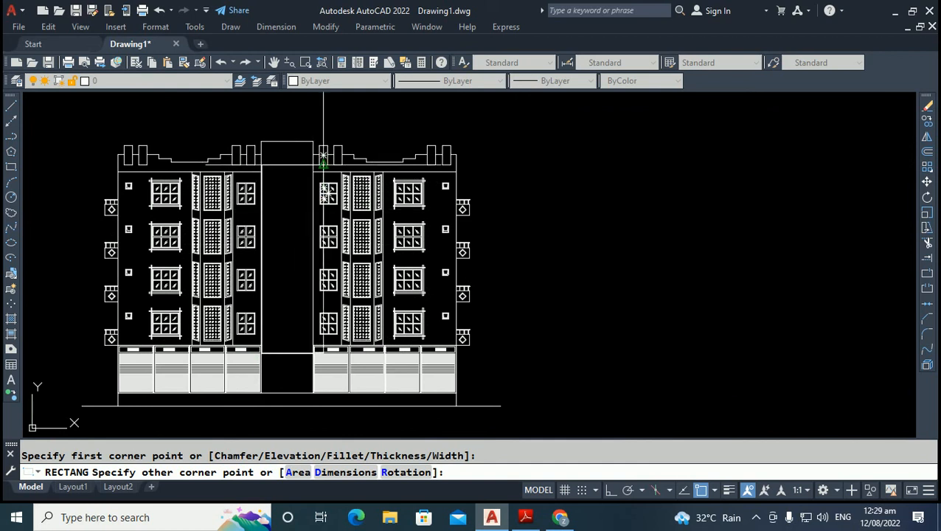
pyautogui.scroll(4, 324, 151)
pyautogui.scroll(4, 308, 131)
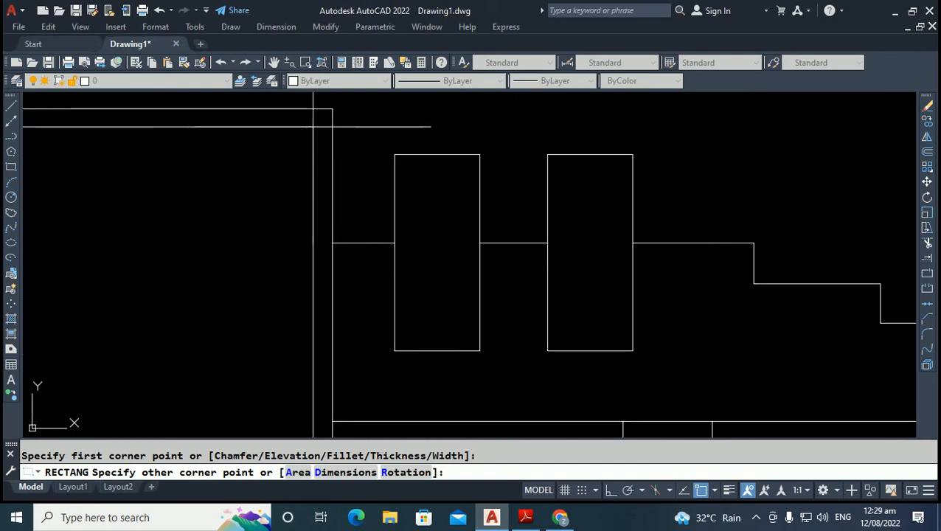
pyautogui.click(329, 140)
pyautogui.scroll(-5, 351, 152)
pyautogui.press('Escape')
pyautogui.scroll(5, 282, 131)
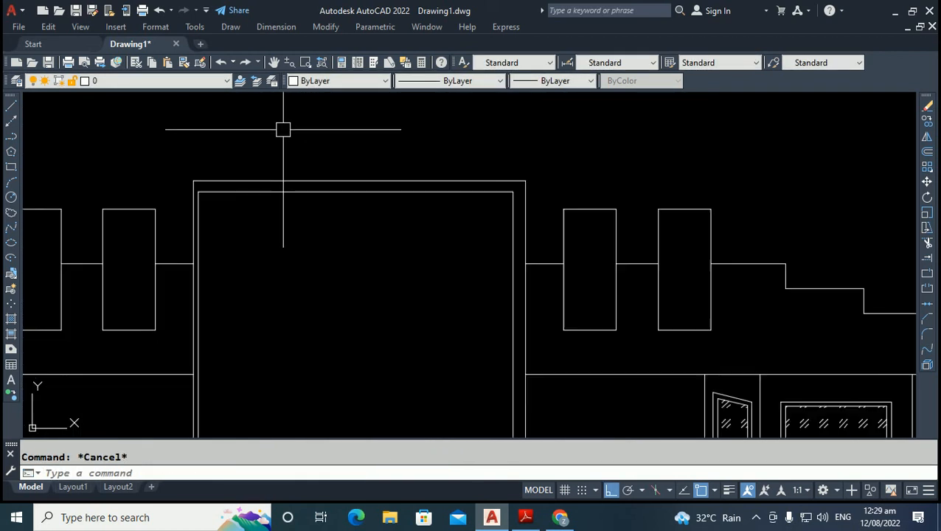
# Raise the bottom edge of the tall inner rectangle slightly, widening its gap above the lowered horizontal line.
pyautogui.click(282, 192)
pyautogui.scroll(-5, 221, 336)
pyautogui.scroll(9, 251, 413)
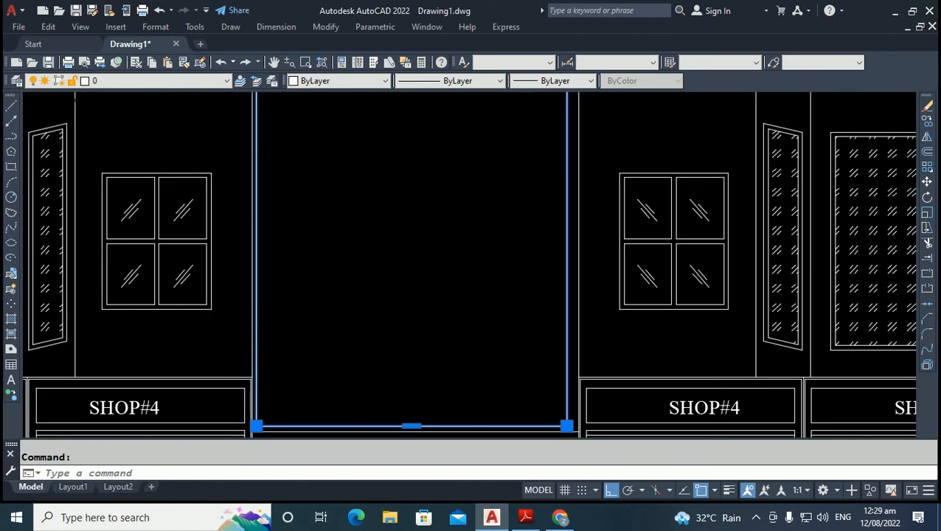
pyautogui.click(261, 433)
pyautogui.scroll(3, 278, 410)
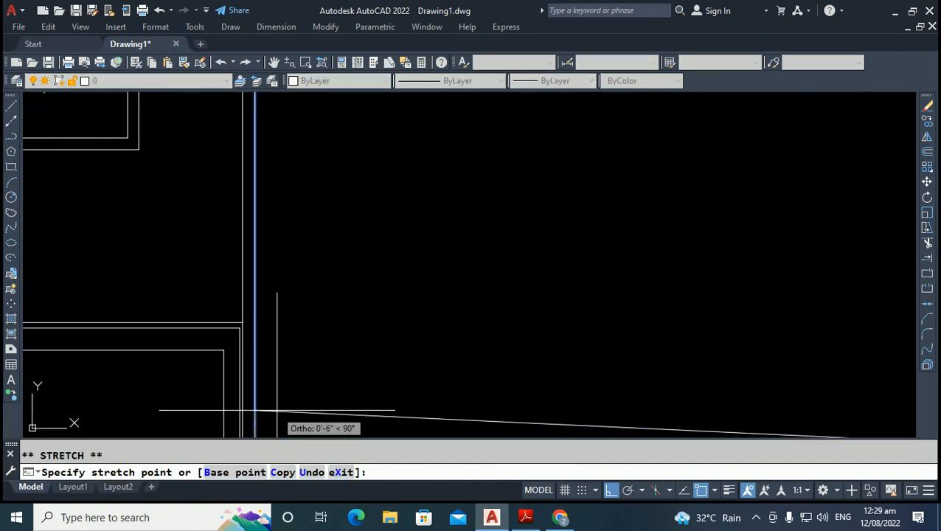
pyautogui.press('Escape')
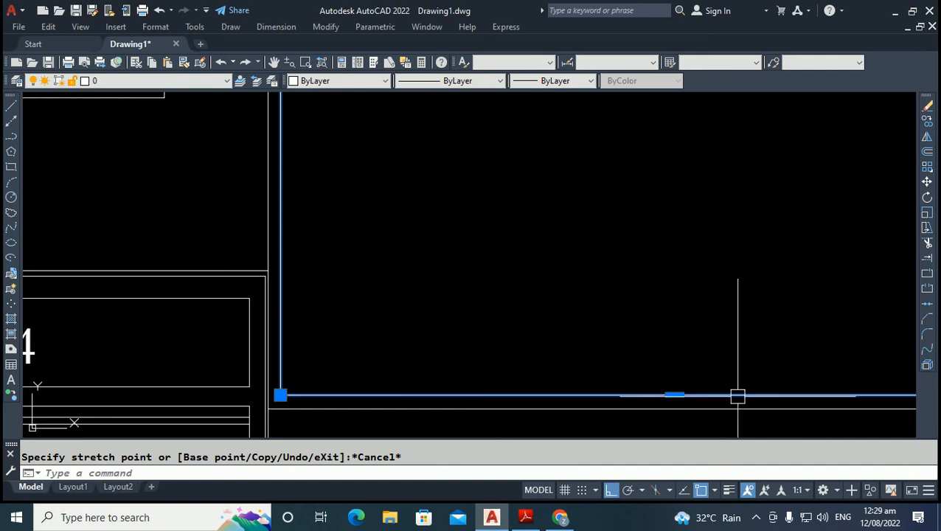
pyautogui.click(674, 394)
pyautogui.scroll(2, 672, 404)
pyautogui.scroll(-5, 607, 397)
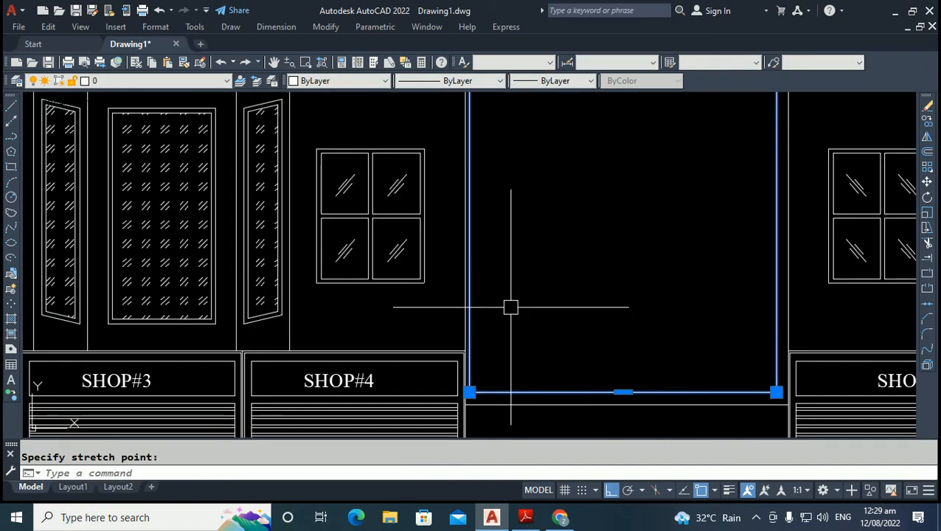
# Move the left edge of the inner rectangle slightly inward to match the gap on its right side.
pyautogui.moveTo(485, 179); pyautogui.dragTo(393, 303, button='middle')
pyautogui.scroll(-4, 401, 258)
pyautogui.scroll(4, 331, 250)
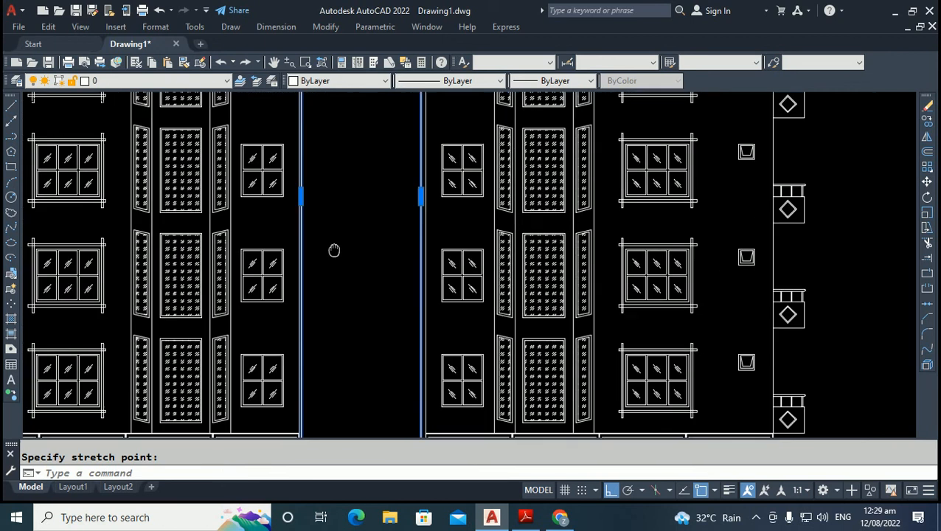
pyautogui.scroll(4, 262, 188)
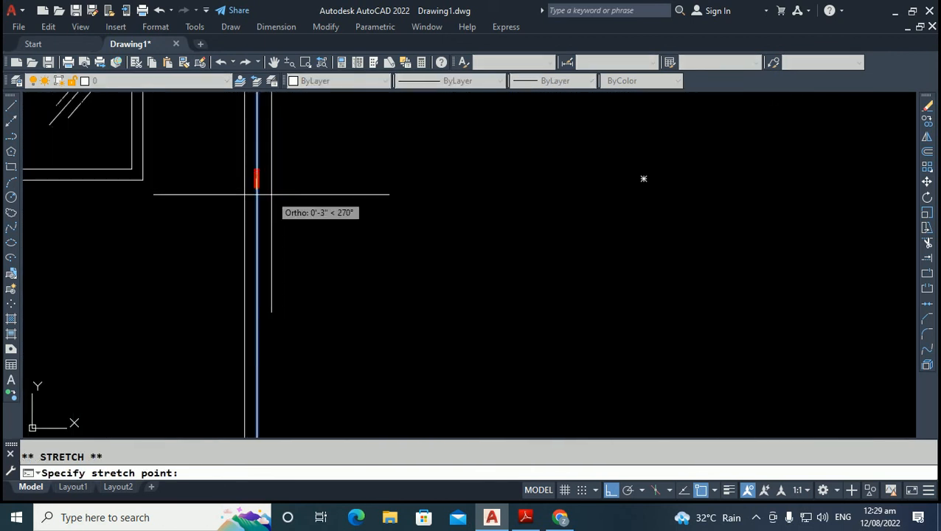
pyautogui.press('Escape')
pyautogui.scroll(-5, 354, 236)
pyautogui.scroll(2, 382, 233)
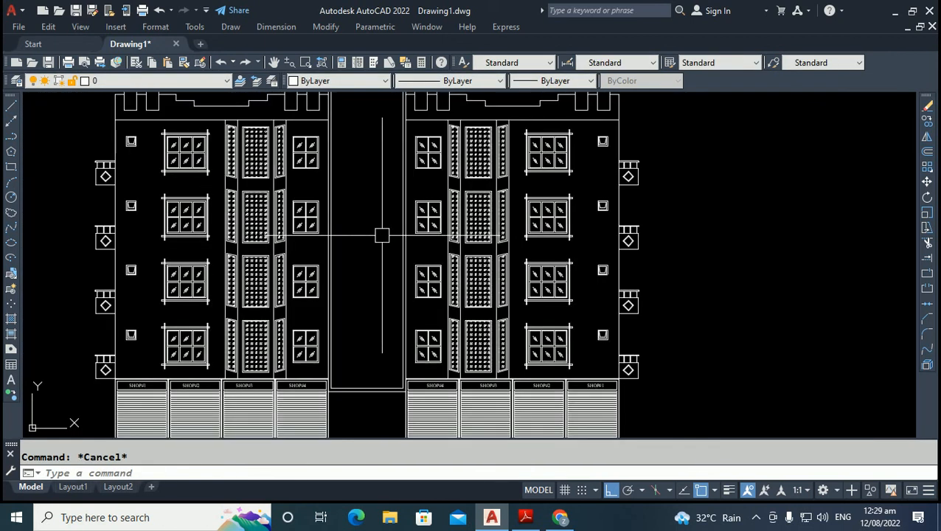
# Draw a narrow upright pillar rectangle in the ground-floor opening, from its lower-left corner to just below the lowered line.
pyautogui.scroll(-3, 354, 214)
pyautogui.scroll(5, 335, 317)
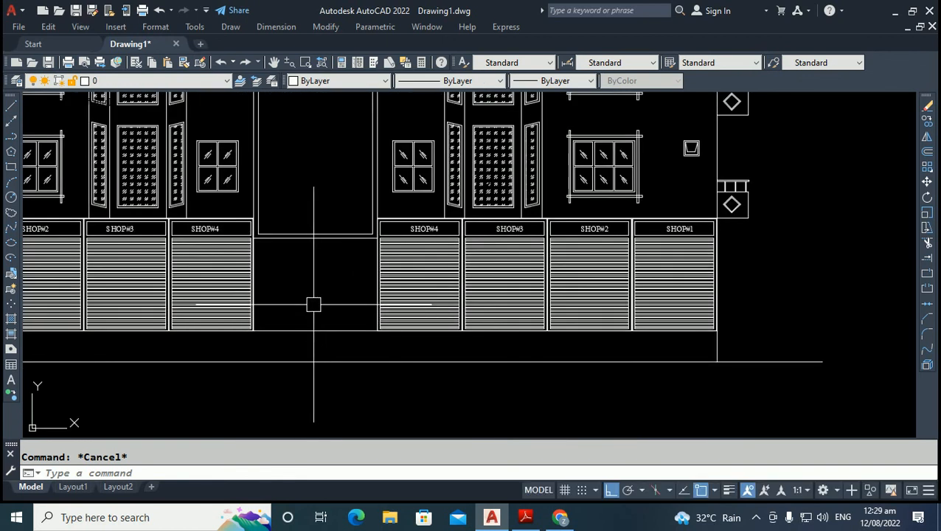
pyautogui.scroll(2, 280, 300)
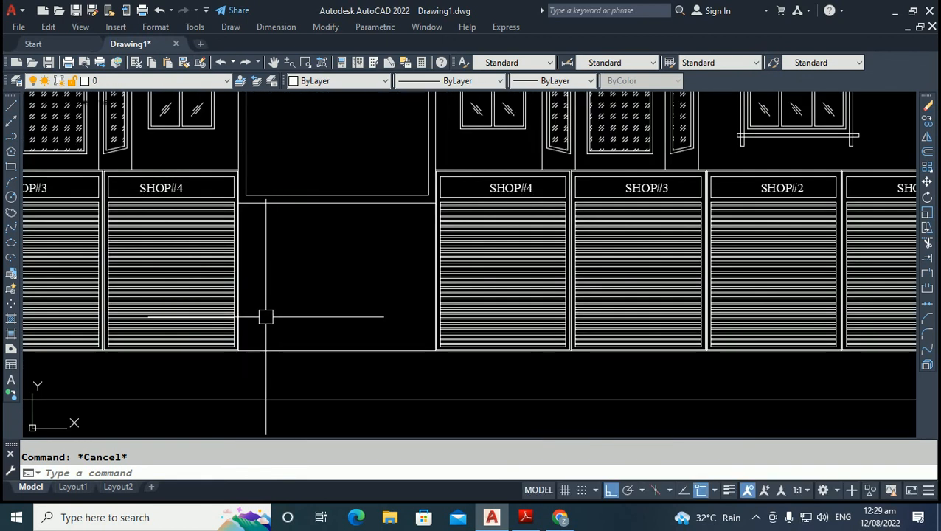
pyautogui.write('rec')
pyautogui.press('Return')
pyautogui.click(235, 346)
pyautogui.scroll(3, 247, 299)
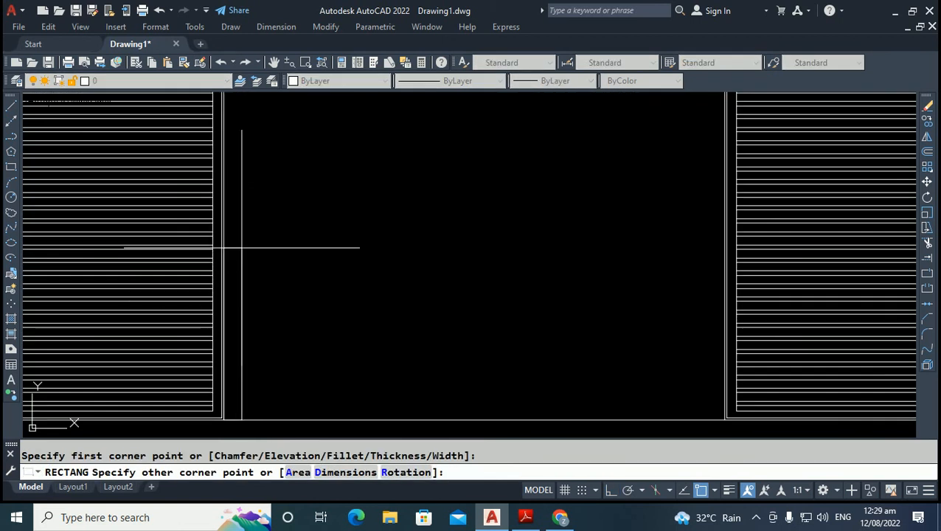
pyautogui.scroll(-3, 254, 204)
pyautogui.scroll(2, 235, 143)
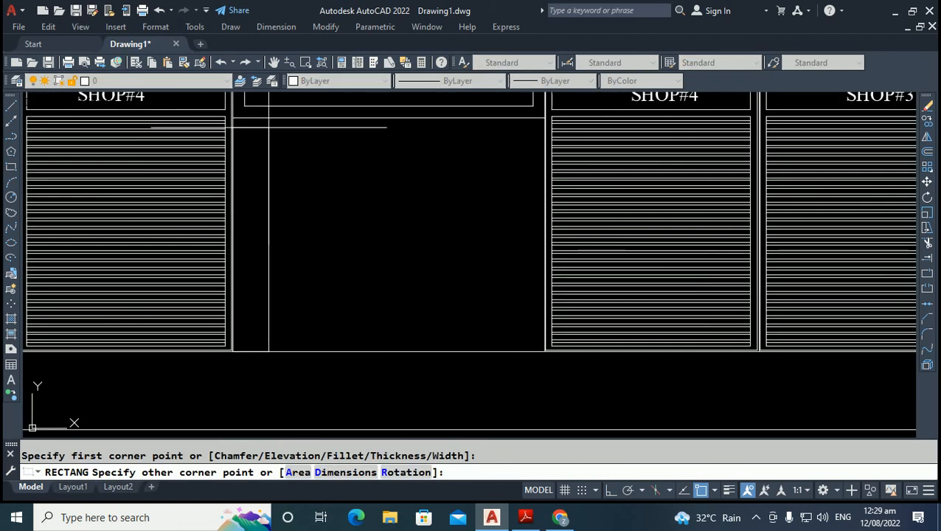
pyautogui.click(259, 133)
# Mirror the pillar about the vertical centreline of the ground-floor opening, keeping the original.
pyautogui.click(258, 153)
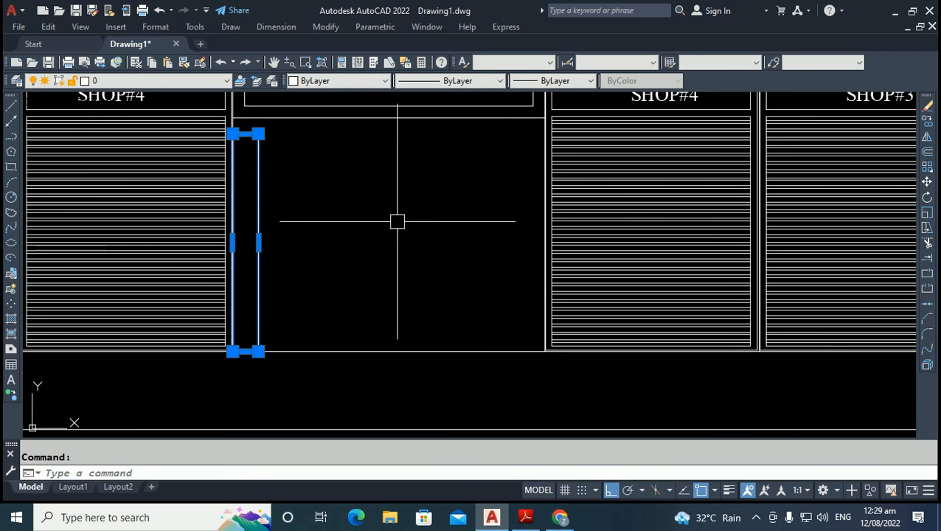
pyautogui.write('mi')
pyautogui.press('Return')
pyautogui.click(379, 351)
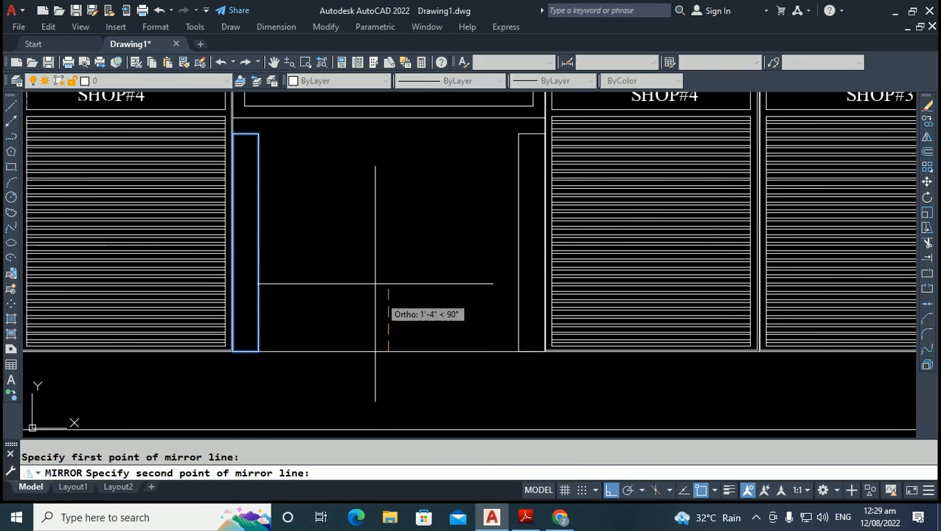
pyautogui.click(371, 269)
pyautogui.press('Escape')
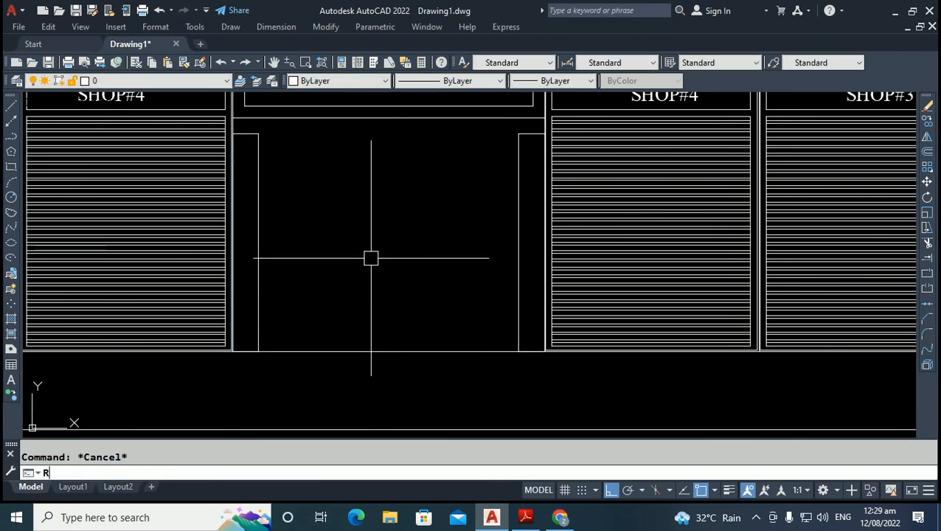
# Draw a thin horizontal beam rectangle across both pillar tops, extending slightly past the central block's side walls.
pyautogui.write('REC')
pyautogui.press('Return')
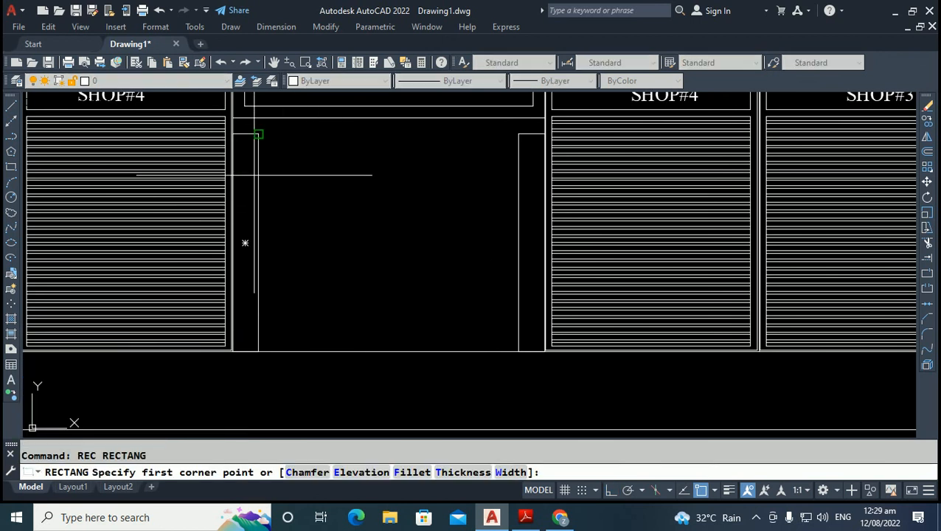
pyautogui.scroll(3, 239, 152)
pyautogui.scroll(5, 210, 160)
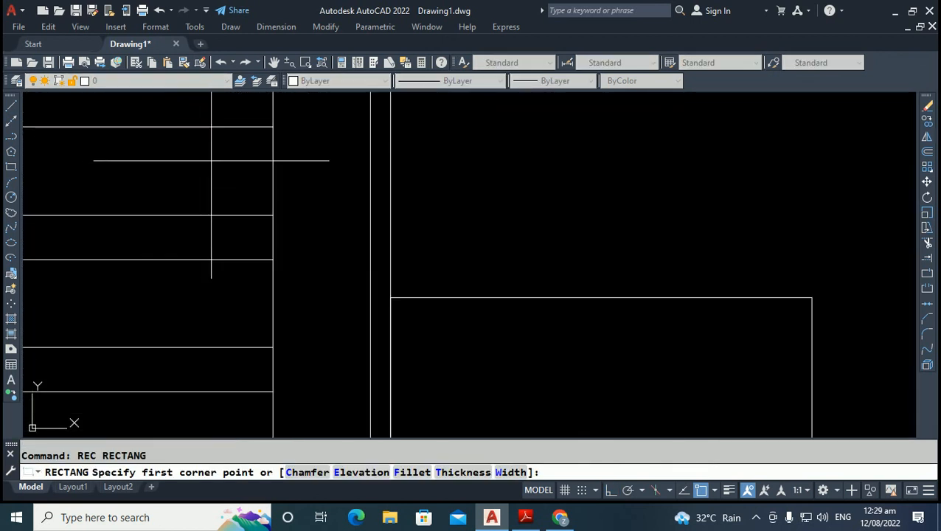
pyautogui.click(296, 155)
pyautogui.scroll(-8, 303, 229)
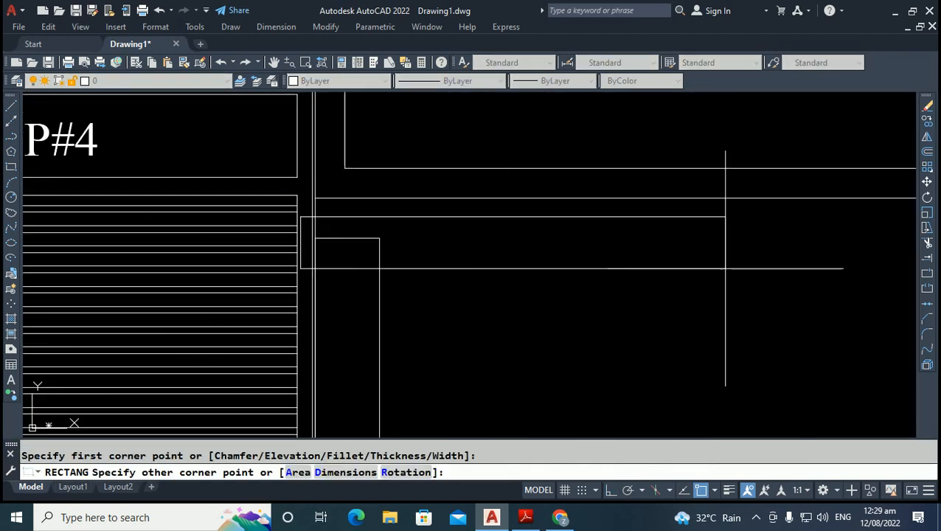
pyautogui.moveTo(725, 269); pyautogui.dragTo(327, 279, button='middle')
pyautogui.scroll(-4, 452, 272)
pyautogui.scroll(6, 583, 271)
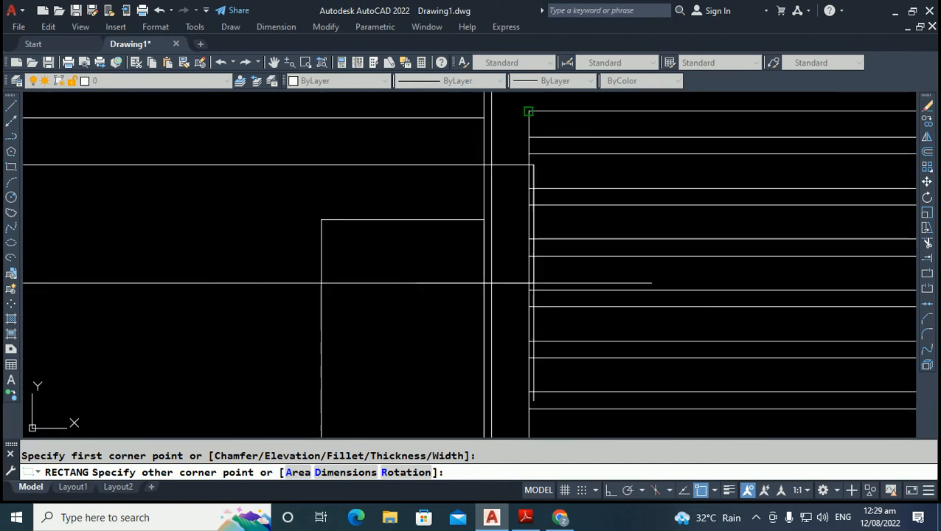
pyautogui.click(516, 276)
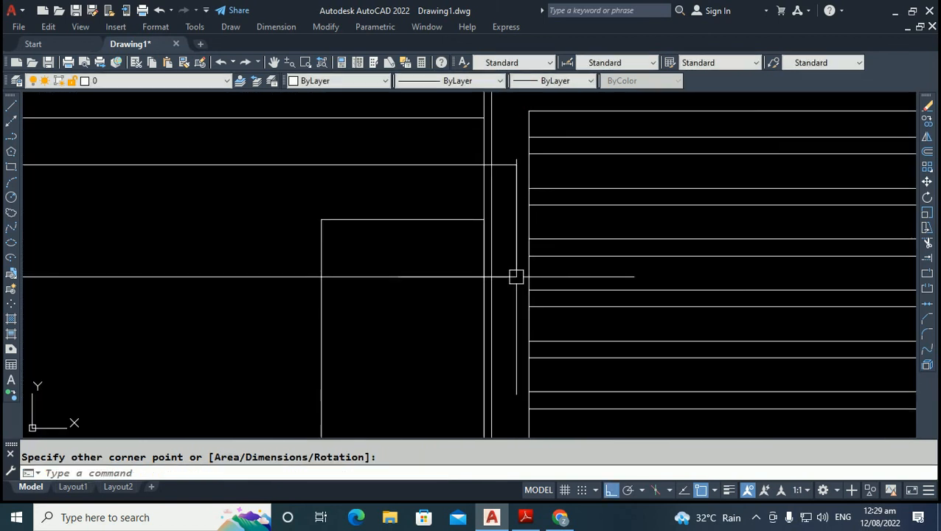
# Trim the right pillar's top and the right wall lines that lie inside the beam rectangle.
pyautogui.press('Escape')
pyautogui.write('tr')
pyautogui.press('Return')
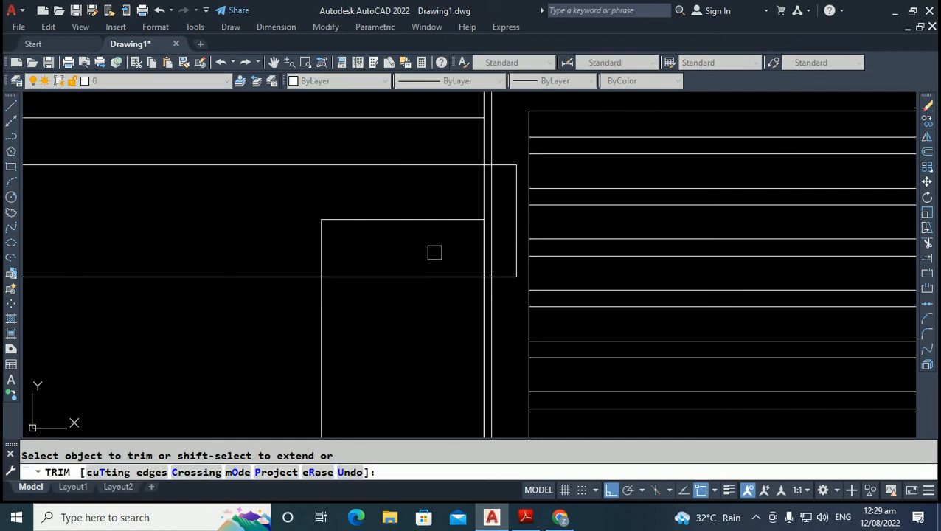
pyautogui.click(435, 253)
pyautogui.click(314, 230)
pyautogui.press('Return')
pyautogui.scroll(-3, 441, 220)
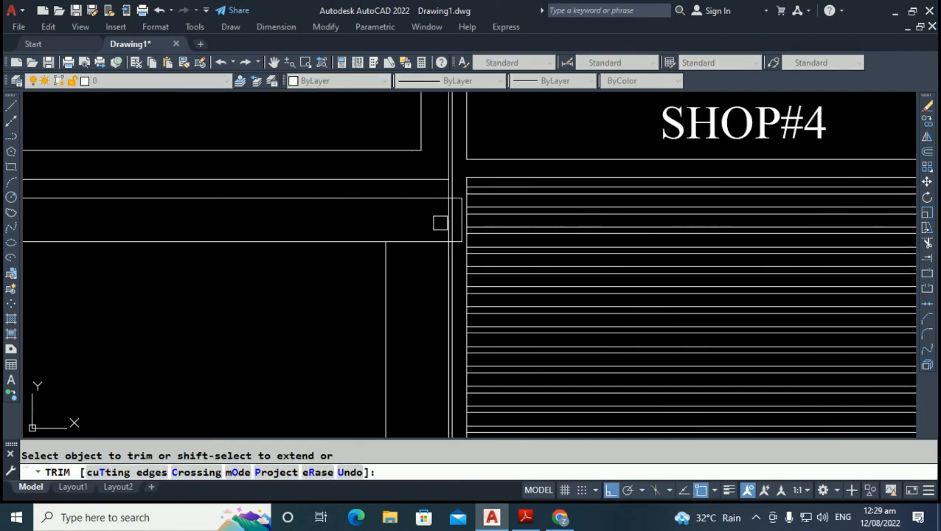
pyautogui.scroll(2, 441, 218)
pyautogui.click(441, 218)
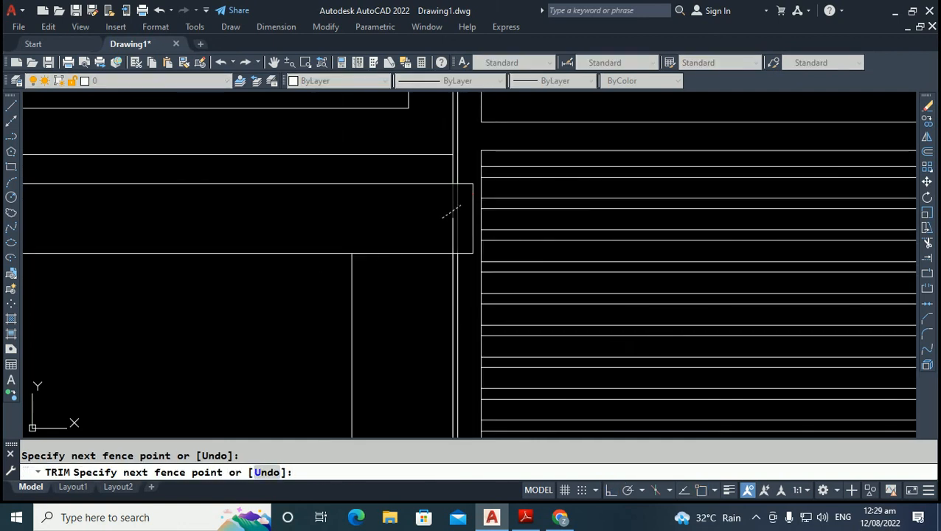
pyautogui.click(460, 207)
pyautogui.press('Return')
# Trim the left pillar's top and the left wall lines that lie inside the beam rectangle.
pyautogui.scroll(-3, 456, 221)
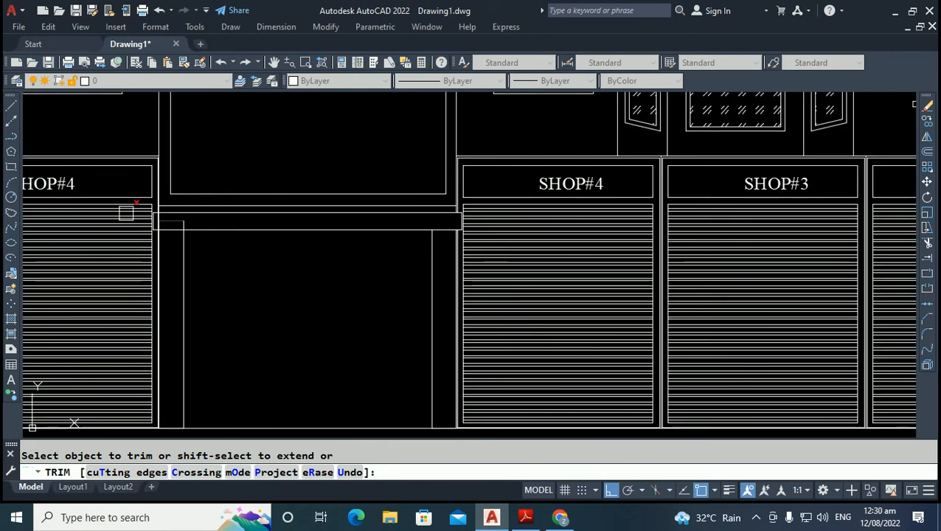
pyautogui.scroll(3, 199, 211)
pyautogui.moveTo(177, 98); pyautogui.dragTo(162, 75, button='middle')
pyautogui.scroll(5, 160, 211)
pyautogui.moveTo(163, 209); pyautogui.dragTo(132, 190)
pyautogui.moveTo(58, 188)
pyautogui.mouseDown()
pyautogui.moveTo(68, 185)
pyautogui.moveTo(47, 207)
pyautogui.mouseUp()
pyautogui.scroll(-10, 275, 248)
pyautogui.press('Escape')
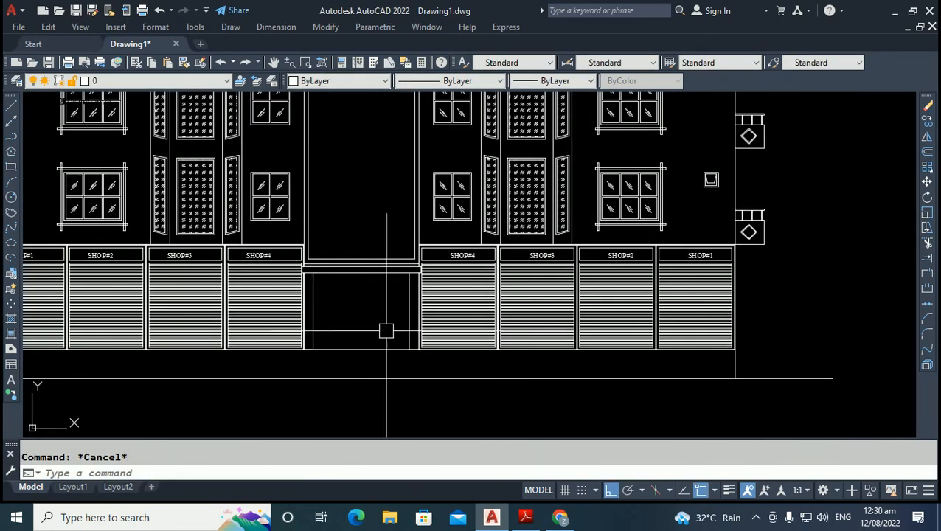
pyautogui.scroll(6, 386, 330)
pyautogui.moveTo(270, 260); pyautogui.dragTo(388, 182, button='middle')
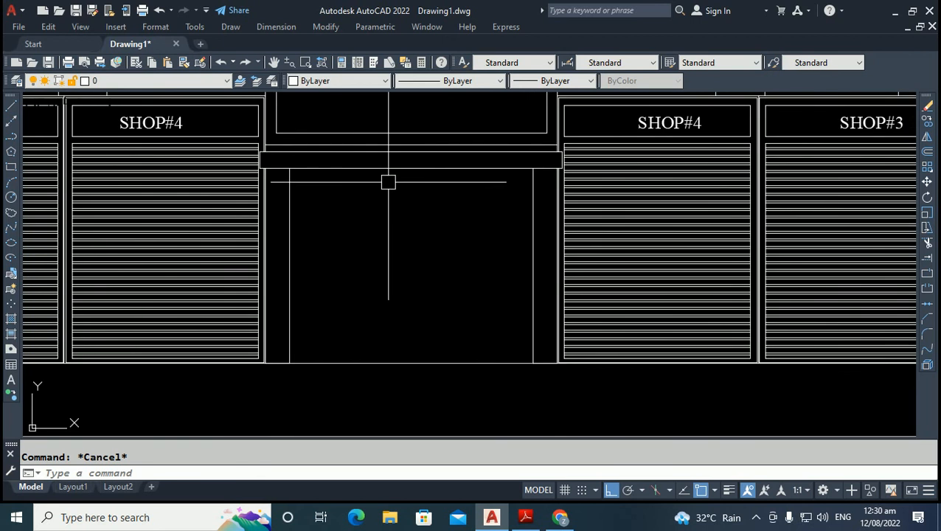
pyautogui.write('l')
pyautogui.press('Return')
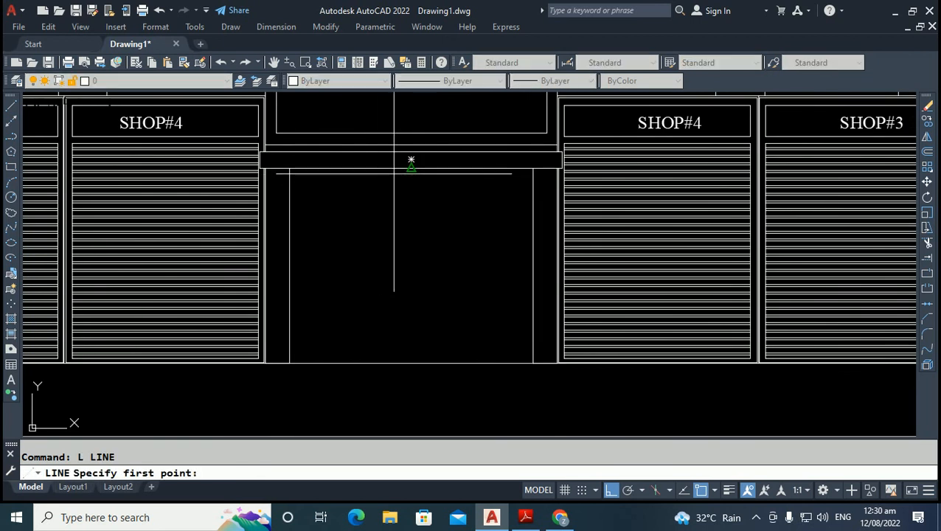
pyautogui.click(411, 159)
pyautogui.press('Escape')
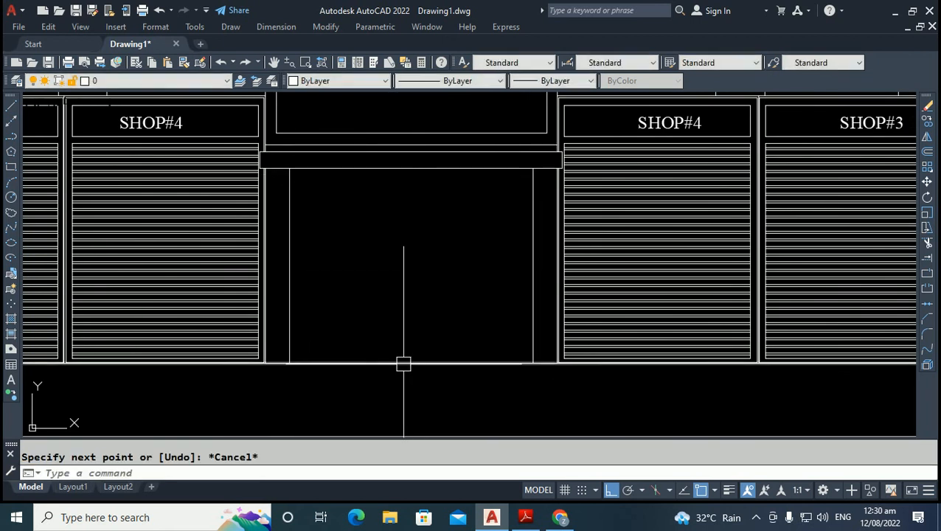
# Draw a vertical line up from the midpoint of the entrance's base and extend it to the beam's underside.
pyautogui.press('Return')
pyautogui.click(423, 206)
pyautogui.press('Escape')
pyautogui.press('Escape')
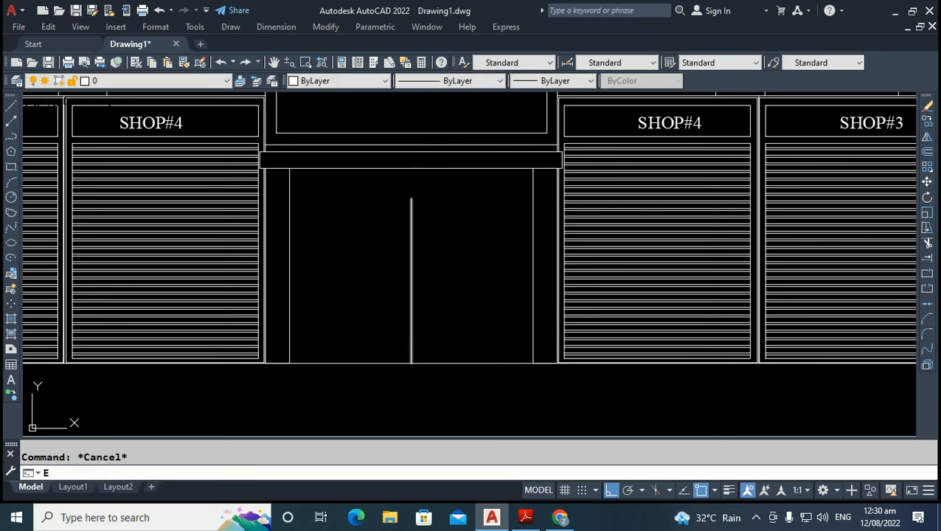
pyautogui.write('ex')
pyautogui.press('Return')
pyautogui.press('Escape')
# Draw a rectangle just inside the left half of the entrance, leaving a thin frame around the door leaf.
pyautogui.write('rec')
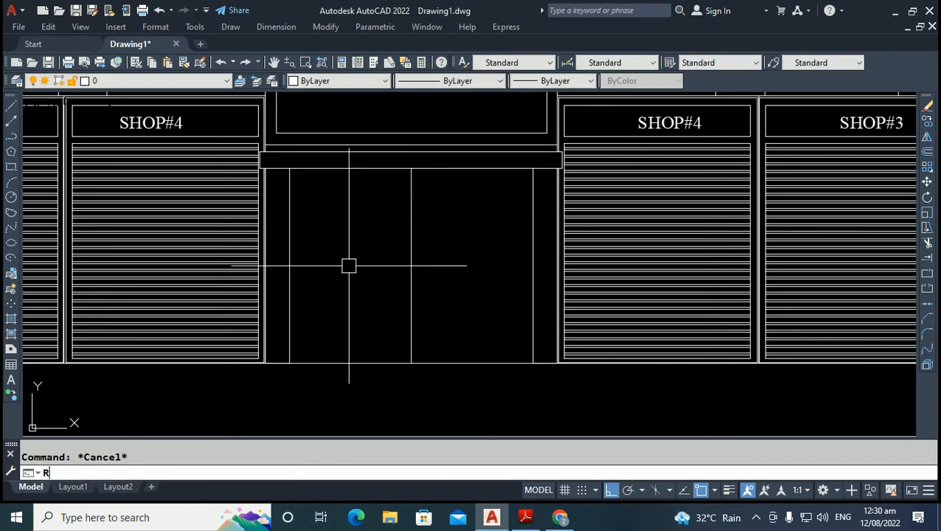
pyautogui.press('Return')
pyautogui.scroll(6, 306, 358)
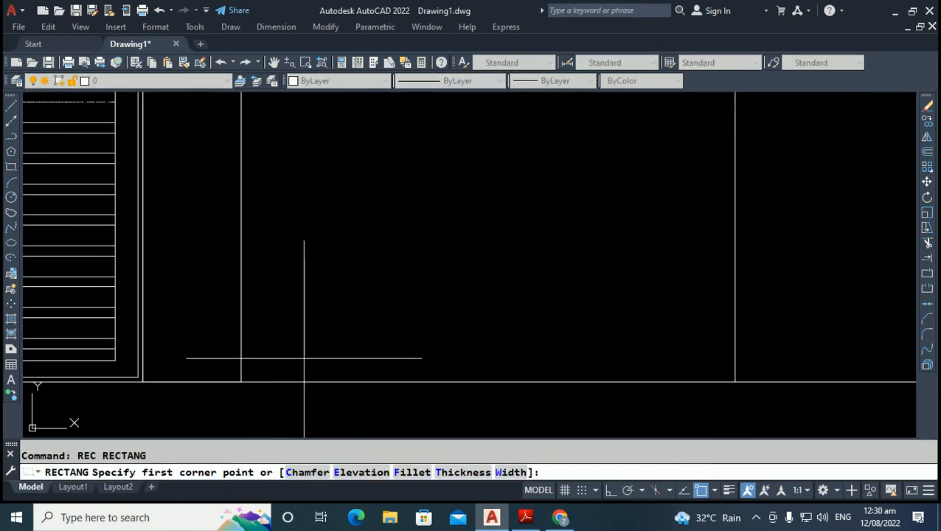
pyautogui.click(253, 369)
pyautogui.scroll(-4, 287, 373)
pyautogui.moveTo(444, 119); pyautogui.dragTo(401, 216, button='middle')
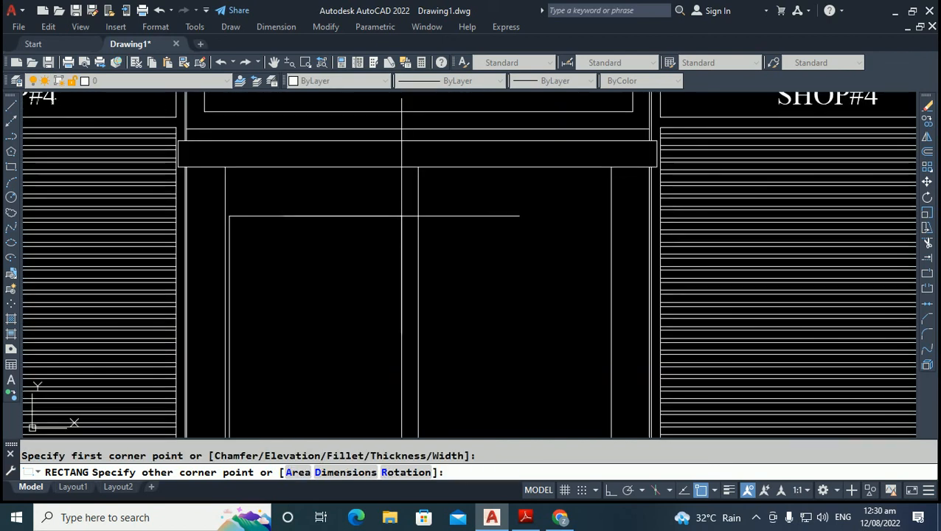
pyautogui.scroll(2, 418, 167)
pyautogui.scroll(2, 415, 158)
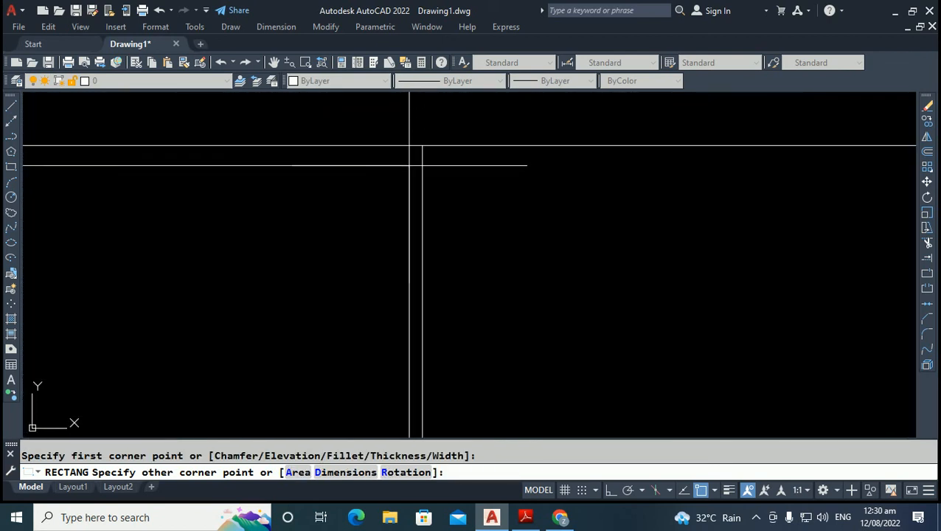
pyautogui.press('Escape')
# Set up a hatch with the ANSI37 pattern and pick the inside of the left door leaf's rectangle as its boundary.
pyautogui.scroll(-4, 359, 169)
pyautogui.moveTo(282, 252)
pyautogui.mouseDown(button='middle')
pyautogui.moveTo(295, 218)
pyautogui.moveTo(283, 241)
pyautogui.mouseUp(button='middle')
pyautogui.scroll(-2, 295, 217)
pyautogui.write('H')
pyautogui.press('Return')
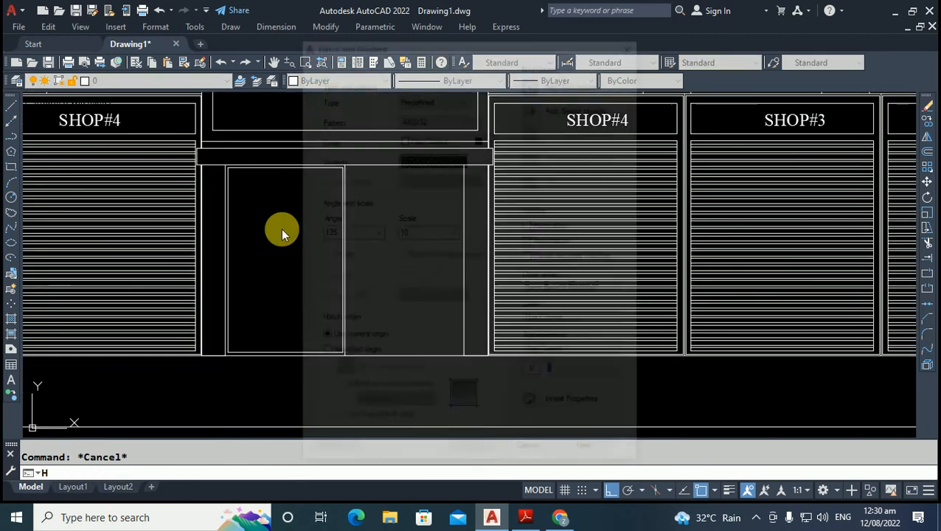
pyautogui.click(476, 119)
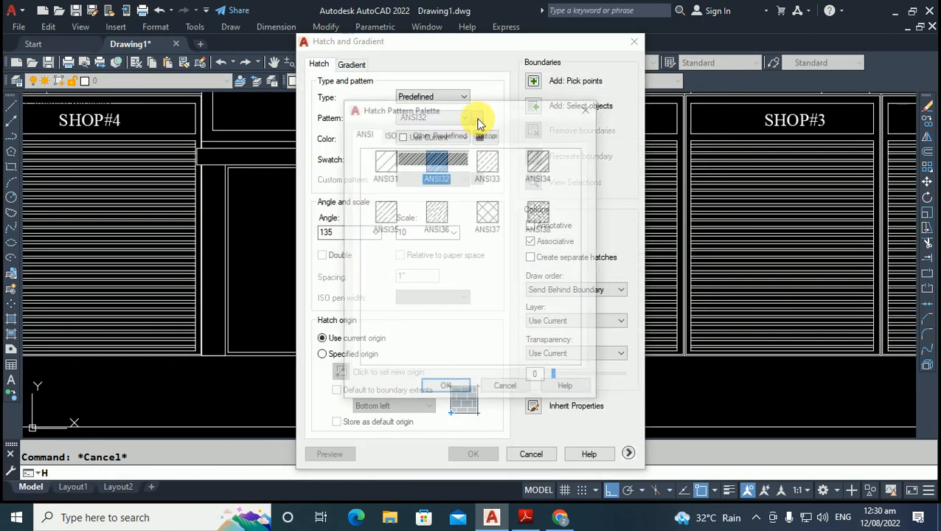
pyautogui.click(467, 389)
pyautogui.click(532, 82)
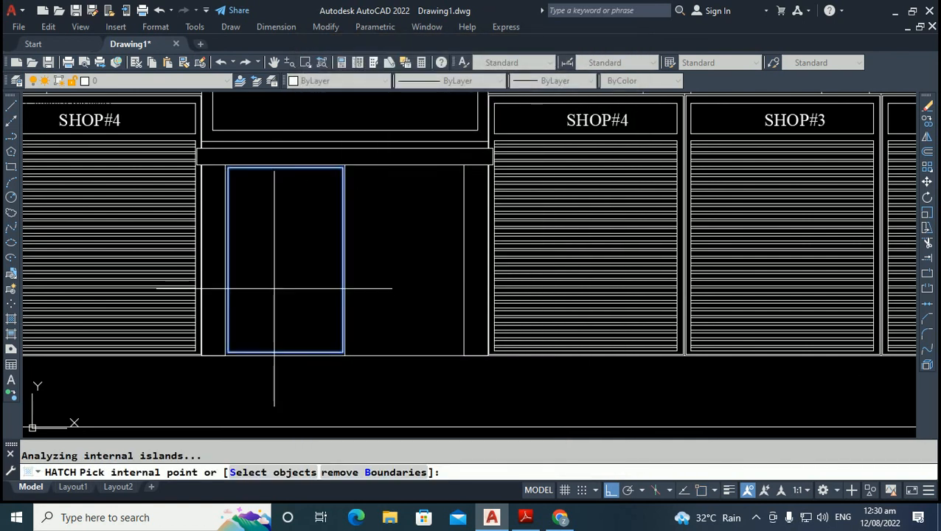
pyautogui.rightClick(240, 385)
# Preview the door leaf hatch, set its angle to 0, and enlarge its scale to 30 and finally 50.
pyautogui.click(330, 454)
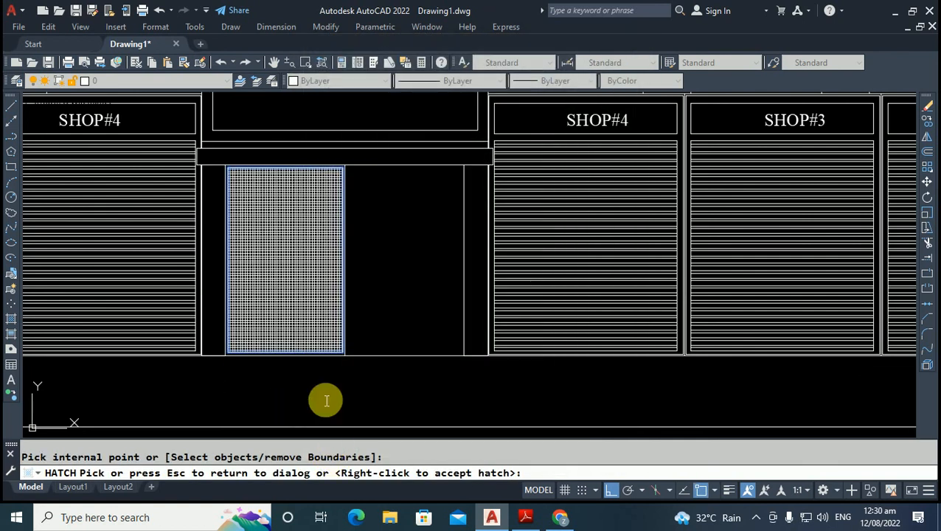
pyautogui.click(314, 267)
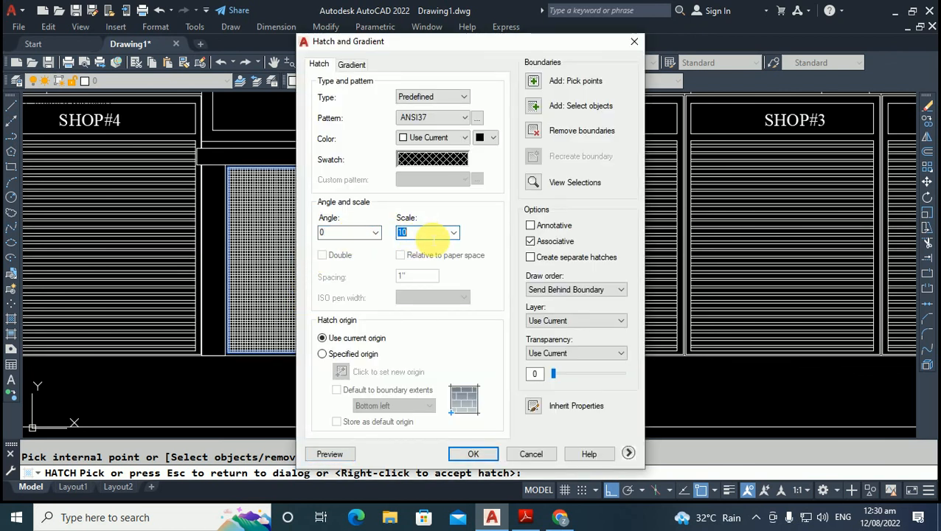
pyautogui.click(335, 458)
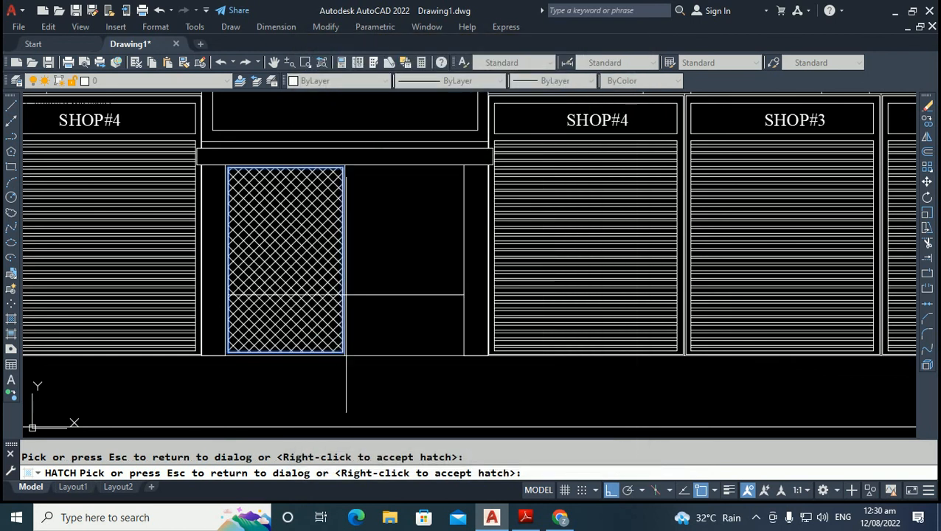
pyautogui.click(341, 329)
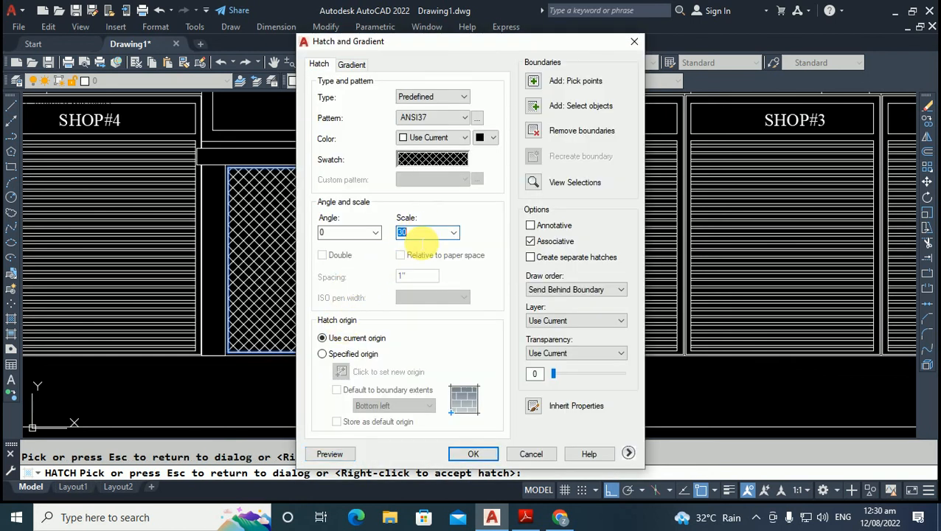
pyautogui.press('Escape')
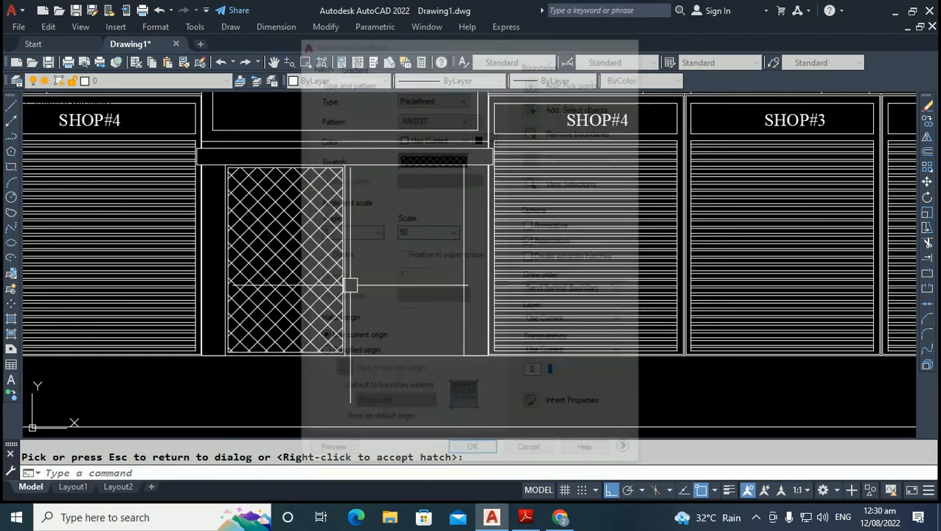
# Draw a bracket-shaped polyline for the handle near the left door leaf's inner edge, open toward the centre line.
pyautogui.scroll(3, 320, 243)
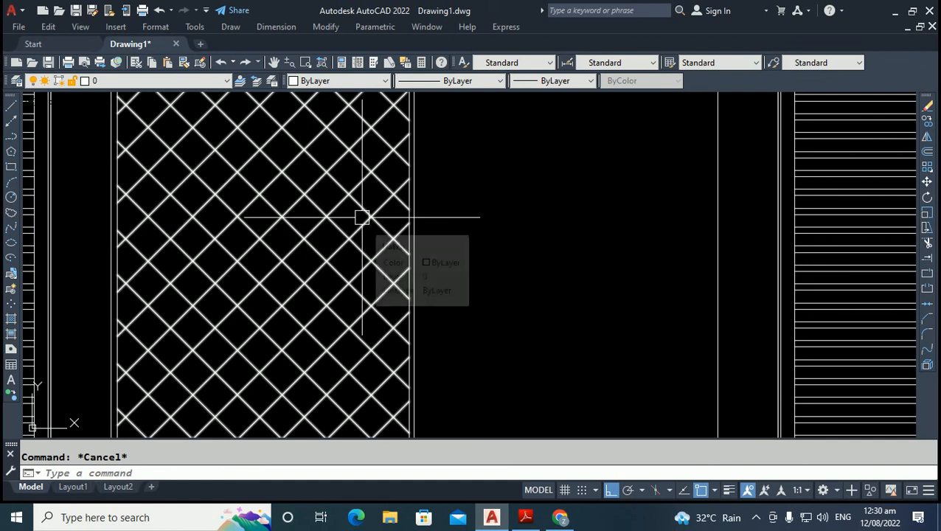
pyautogui.write('L')
pyautogui.press('Escape')
pyautogui.write('PL')
pyautogui.scroll(3, 372, 207)
pyautogui.press('Return')
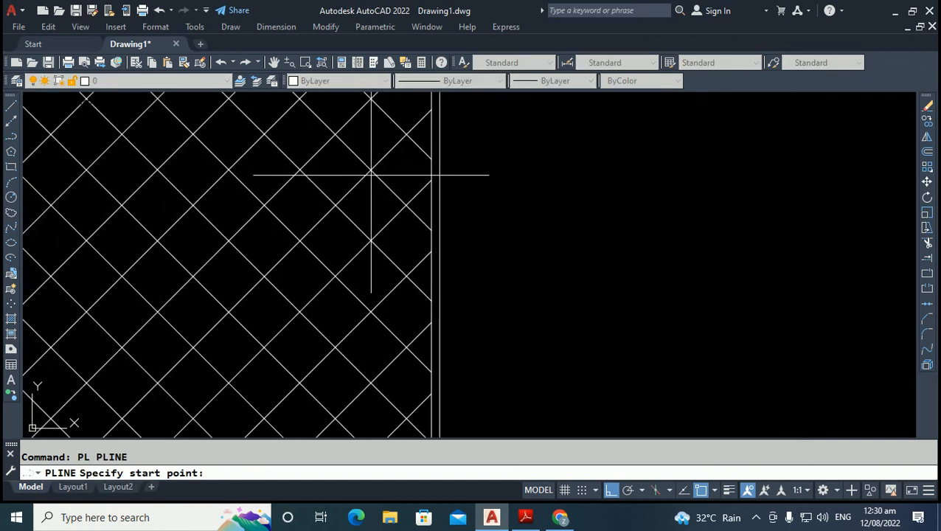
pyautogui.click(373, 199)
pyautogui.scroll(3, 346, 200)
pyautogui.click(317, 206)
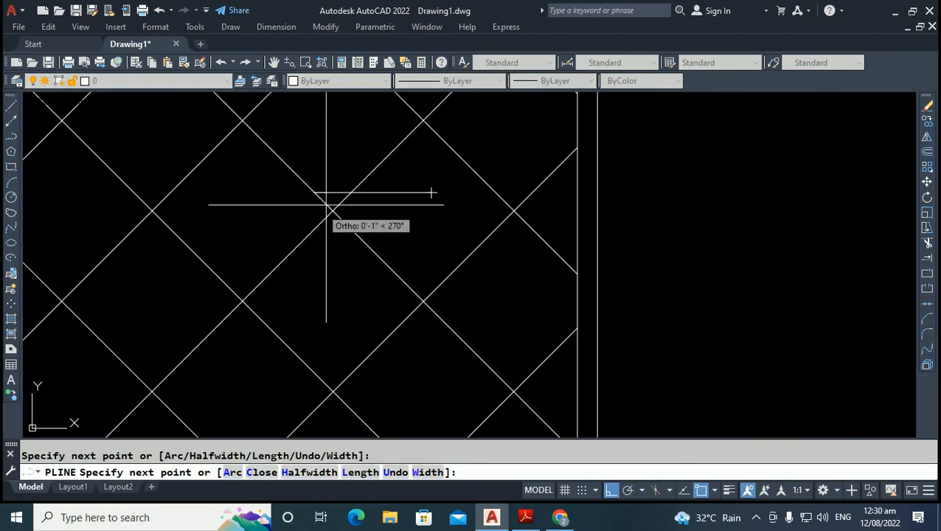
pyautogui.scroll(-4, 347, 244)
pyautogui.scroll(2, 365, 303)
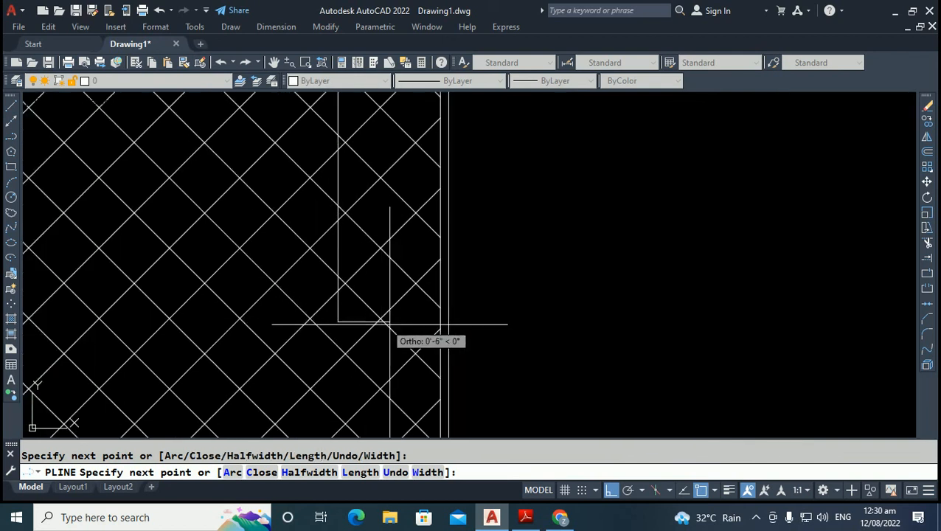
pyautogui.scroll(2, 398, 324)
pyautogui.press('Escape')
# Draw a vertical line about 2'-5" long inside the handle bracket, parallel to its long side.
pyautogui.write('L')
pyautogui.press('Return')
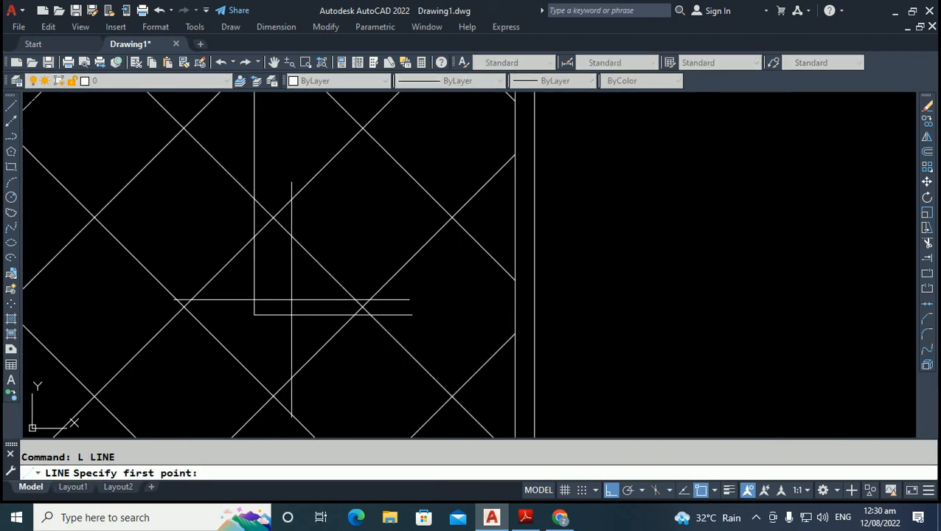
pyautogui.click(301, 293)
pyautogui.scroll(-3, 303, 294)
pyautogui.scroll(4, 306, 265)
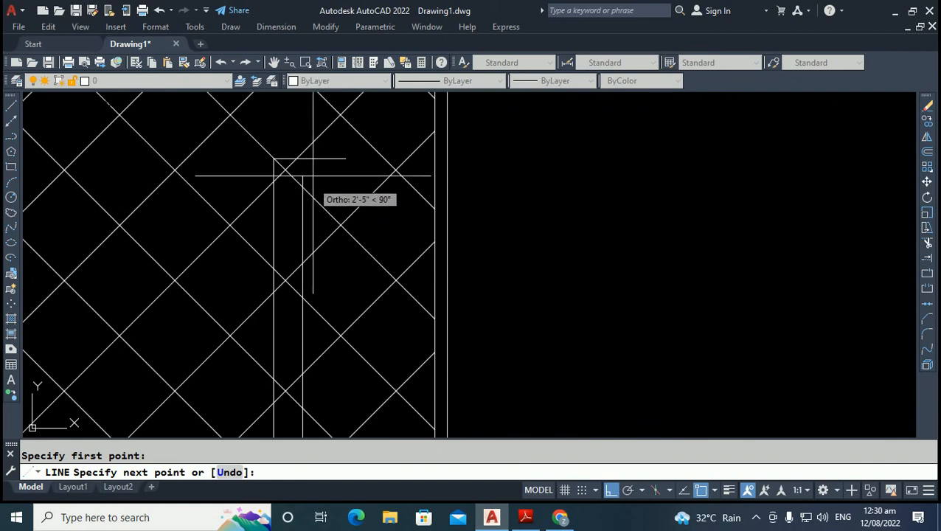
pyautogui.scroll(-6, 317, 218)
pyautogui.press('Escape')
pyautogui.press('Escape')
# Mirror the hatched left door leaf and its handle about the entrance's vertical centre line, keeping the original.
pyautogui.moveTo(228, 136); pyautogui.dragTo(221, 211, button='middle')
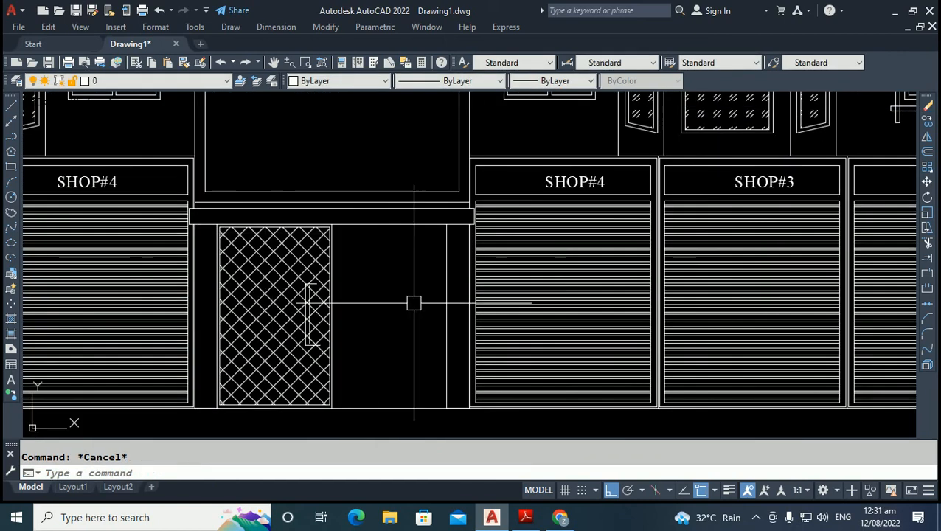
pyautogui.click(357, 276)
pyautogui.click(245, 325)
pyautogui.scroll(7, 326, 233)
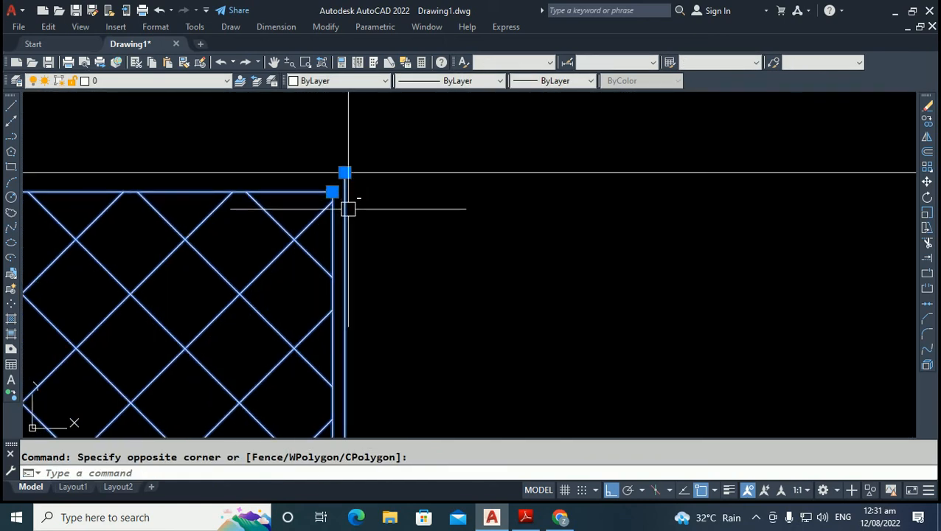
pyautogui.keyDown('shift'); pyautogui.click(348, 208); pyautogui.keyUp('shift')
pyautogui.write('MI')
pyautogui.press('Return')
pyautogui.click(342, 173)
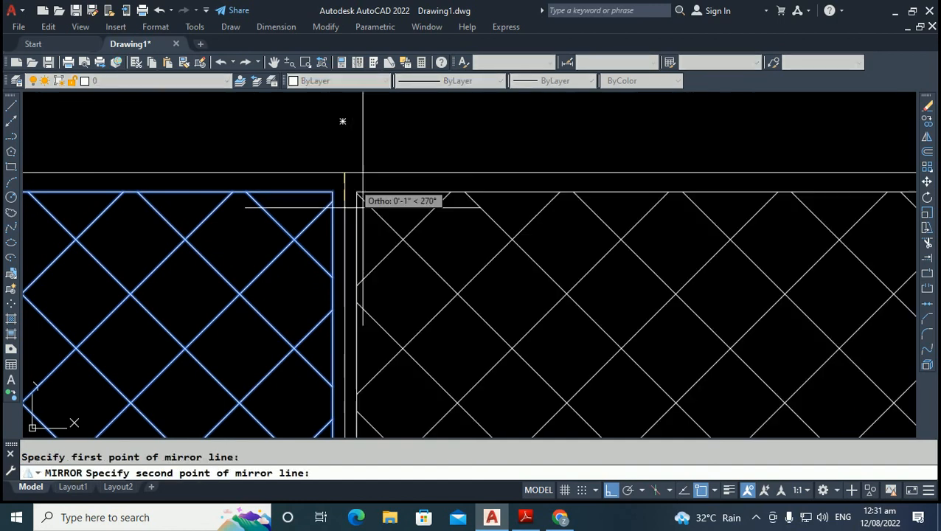
pyautogui.click(384, 296)
pyautogui.press('Escape')
pyautogui.scroll(-10, 359, 257)
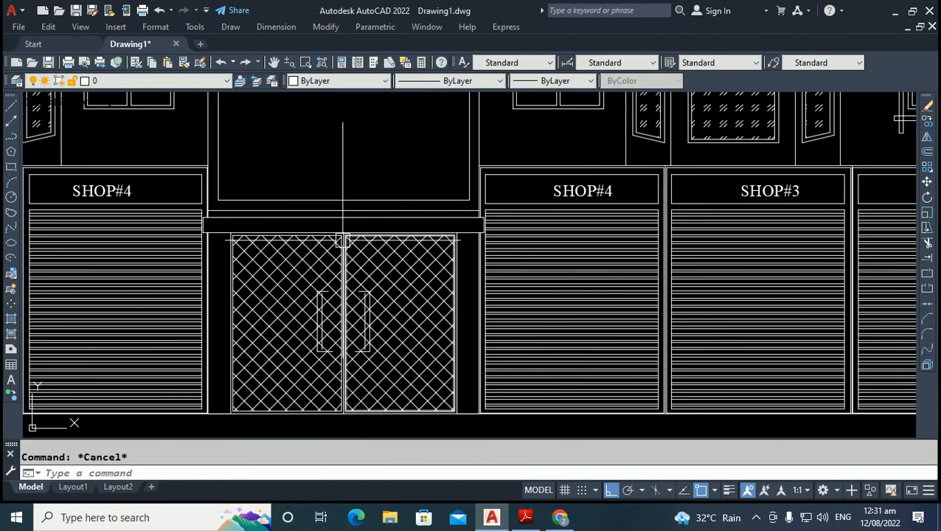
# Start a new hatch and choose the predefined AR-CONC pattern for it.
pyautogui.scroll(4, 354, 324)
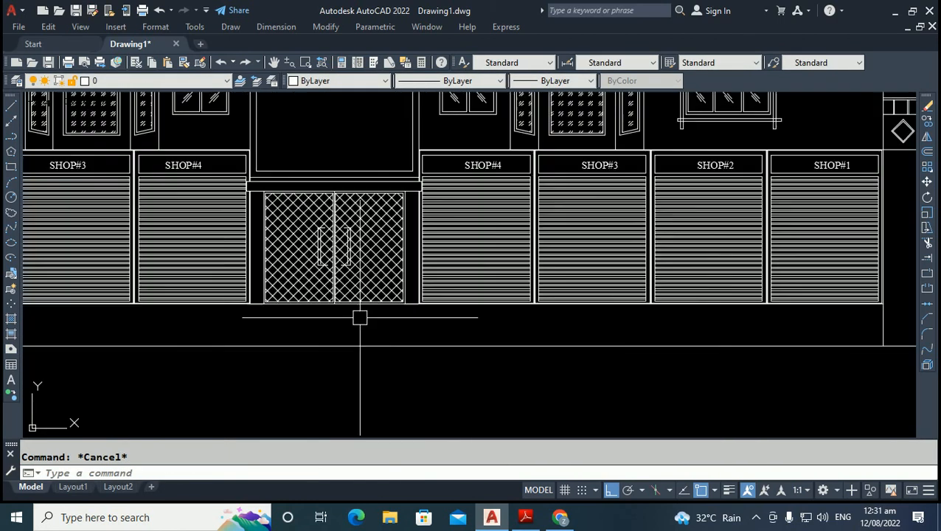
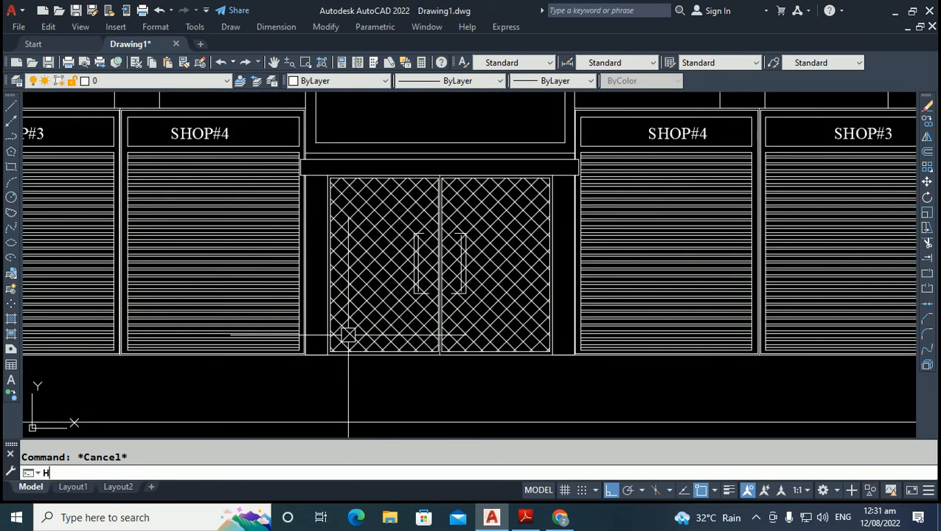
pyautogui.write('H')
pyautogui.press('Return')
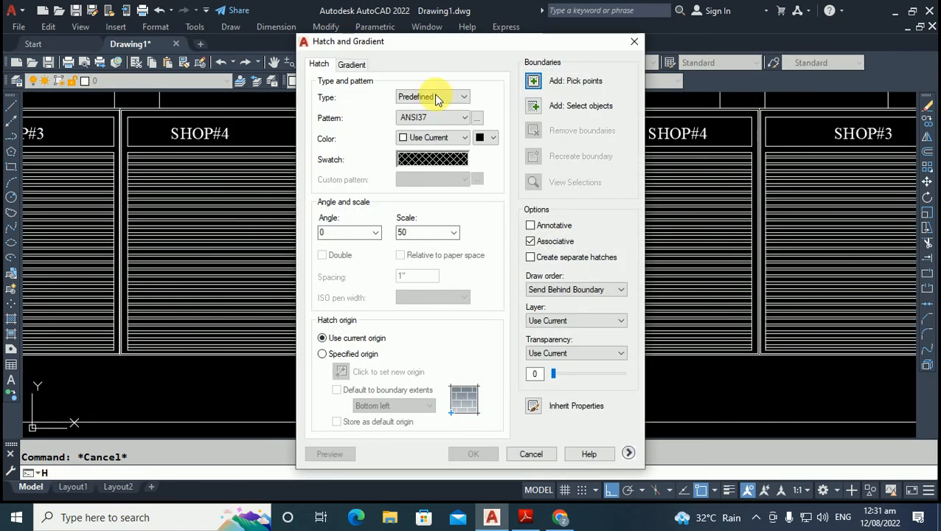
pyautogui.click(478, 118)
pyautogui.click(462, 135)
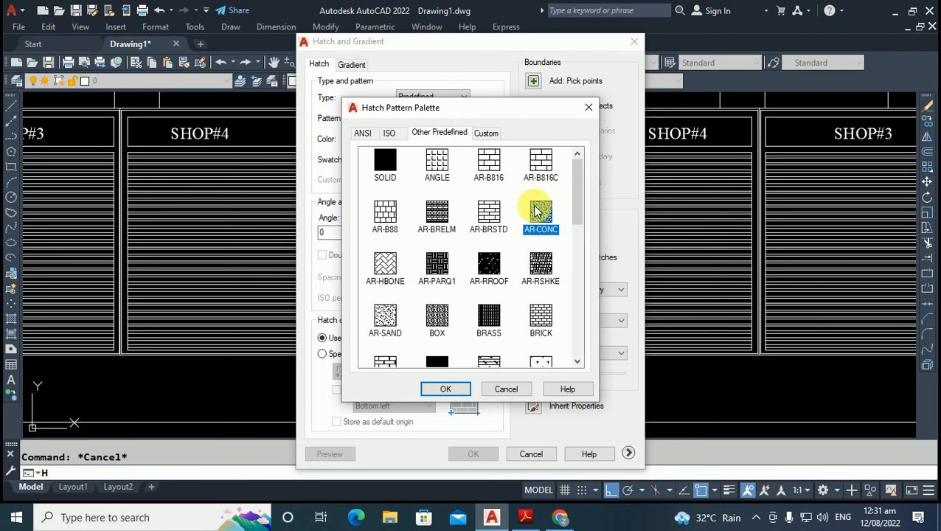
pyautogui.click(446, 388)
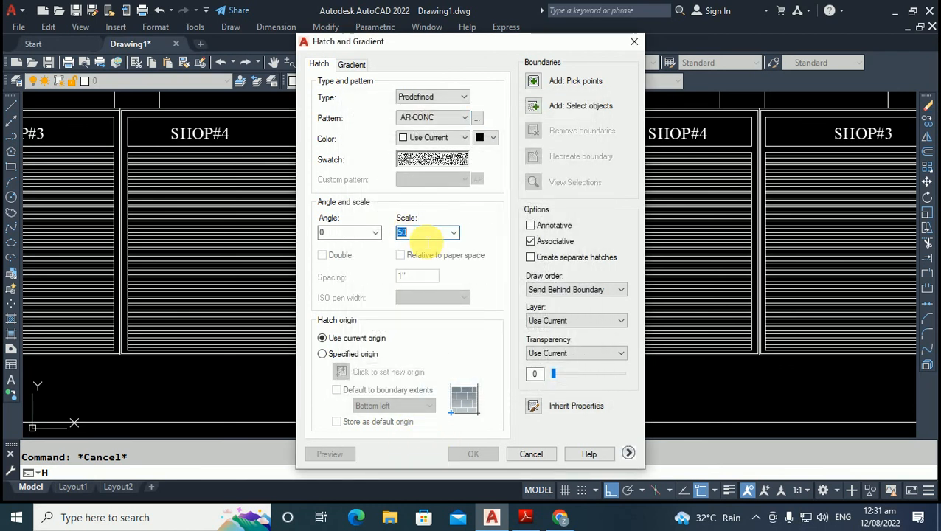
# Apply the AR-CONC hatch to the two entrance pillars and the beam above the doors.
pyautogui.click(533, 81)
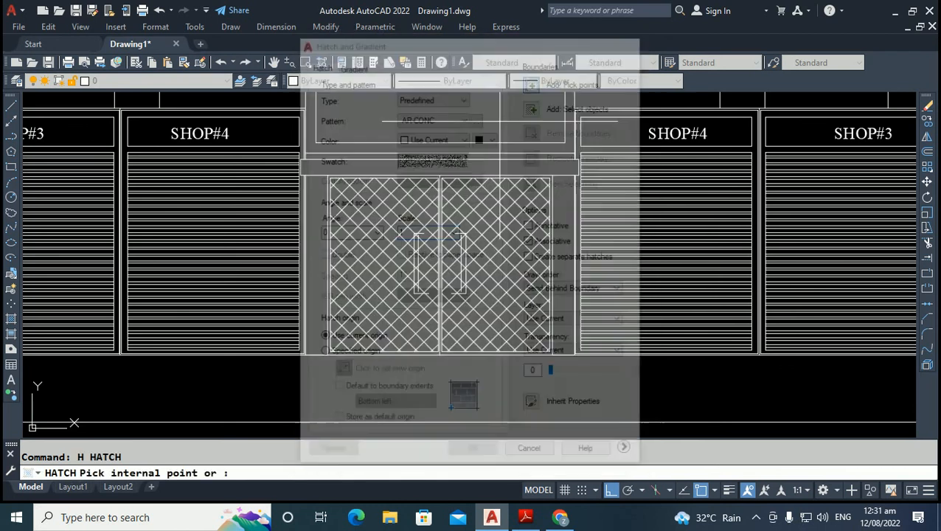
pyautogui.click(564, 234)
pyautogui.click(568, 235)
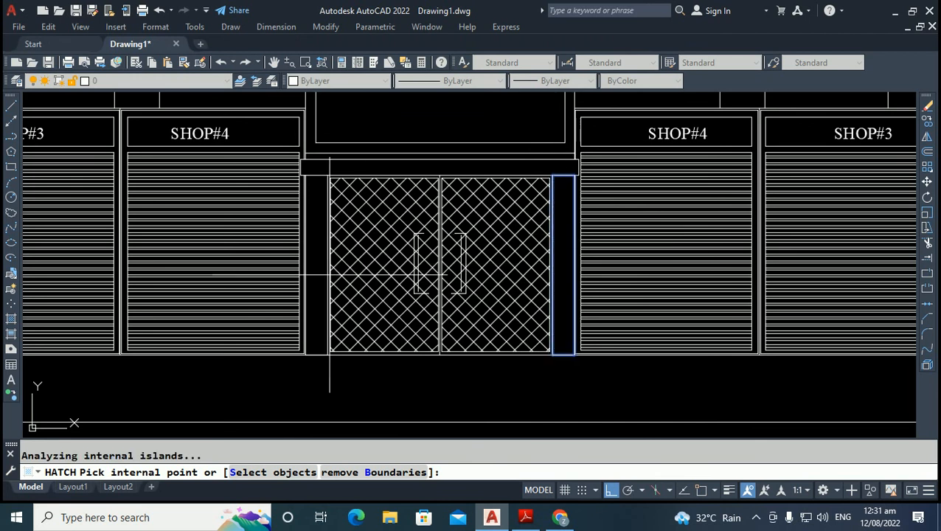
pyautogui.click(319, 256)
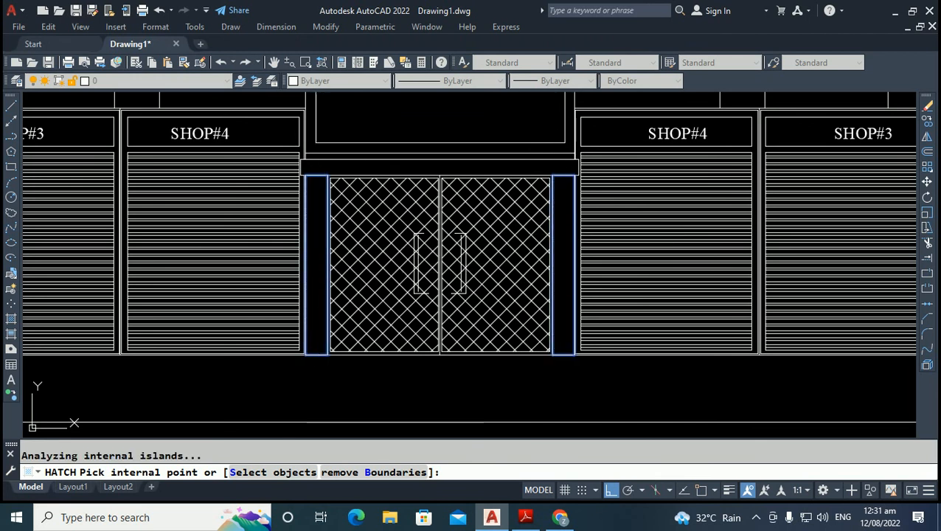
pyautogui.click(324, 170)
pyautogui.press('Return')
pyautogui.press('Escape')
pyautogui.scroll(-4, 181, 257)
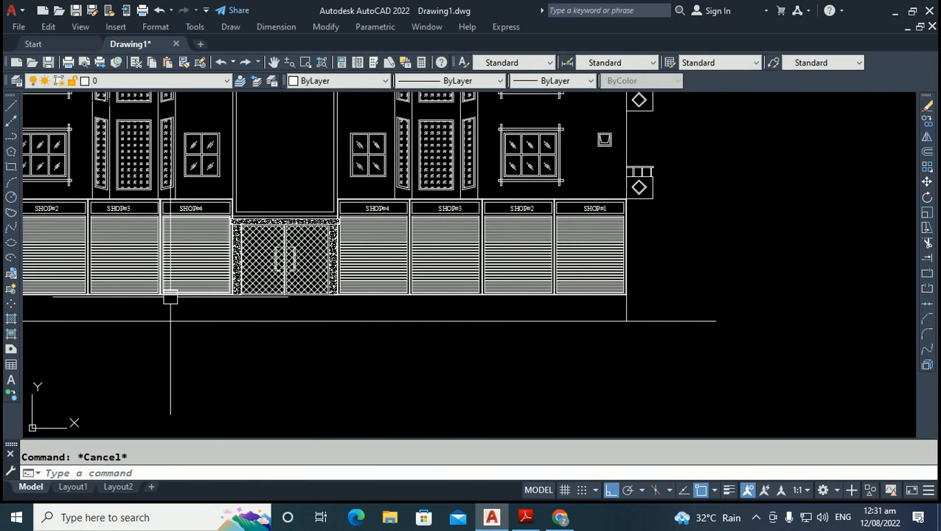
# Examine the finished entrance, the shop fronts and the empty staircase panel above the doors.
pyautogui.scroll(2, 177, 263)
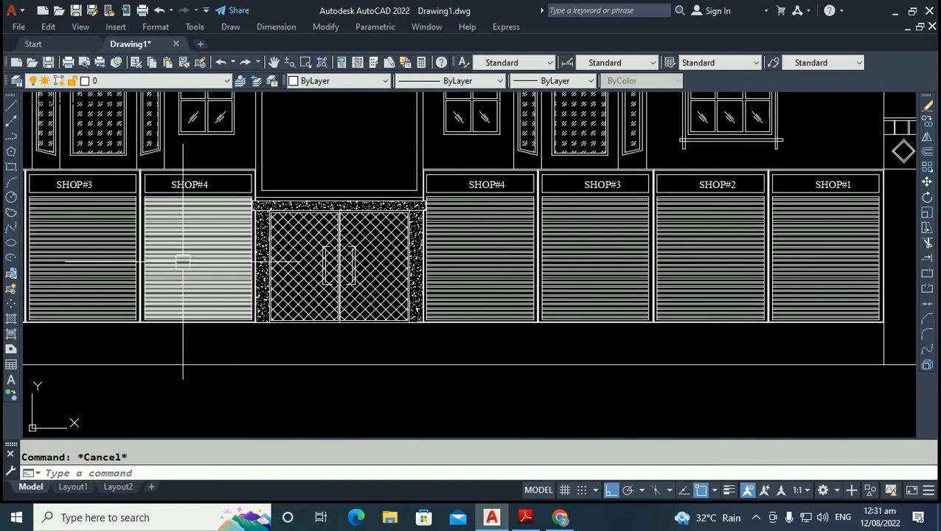
pyautogui.scroll(-2, 261, 301)
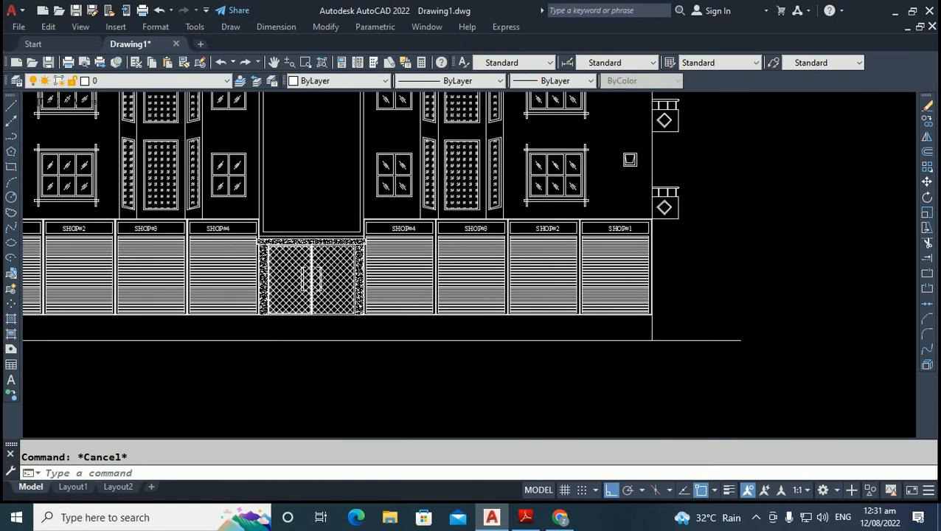
pyautogui.scroll(4, 306, 276)
pyautogui.scroll(-3, 308, 276)
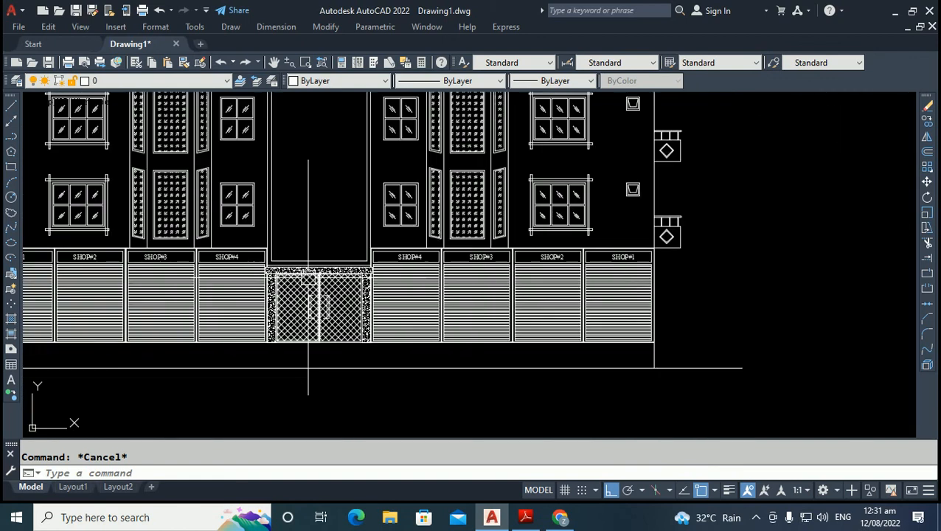
pyautogui.scroll(-2, 357, 143)
pyautogui.scroll(4, 357, 147)
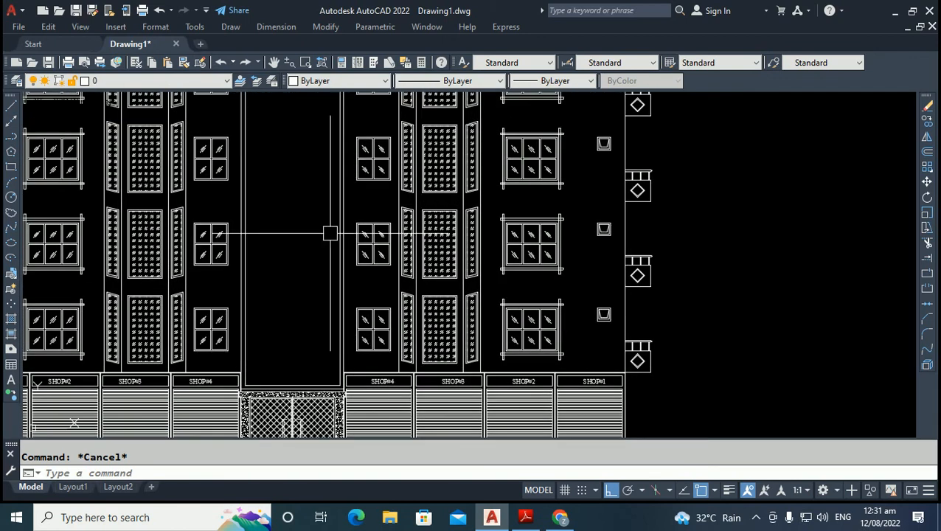
pyautogui.scroll(-2, 332, 221)
pyautogui.scroll(2, 287, 221)
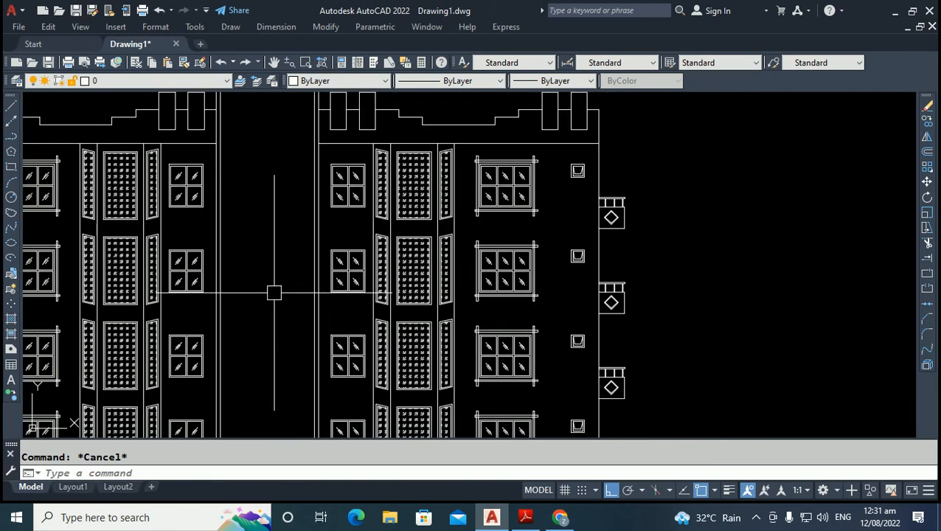
# Draw a diagonal line across the central staircase panel from its inner lower-left corner to its inner upper-right corner.
pyautogui.scroll(-2, 274, 293)
pyautogui.write('l')
pyautogui.press('Return')
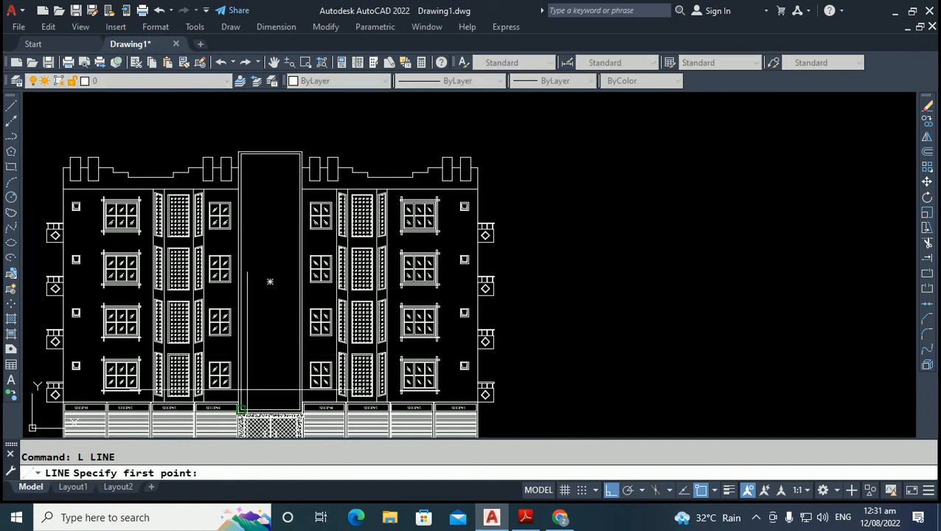
pyautogui.scroll(3, 244, 409)
pyautogui.click(238, 387)
pyautogui.scroll(-3, 239, 386)
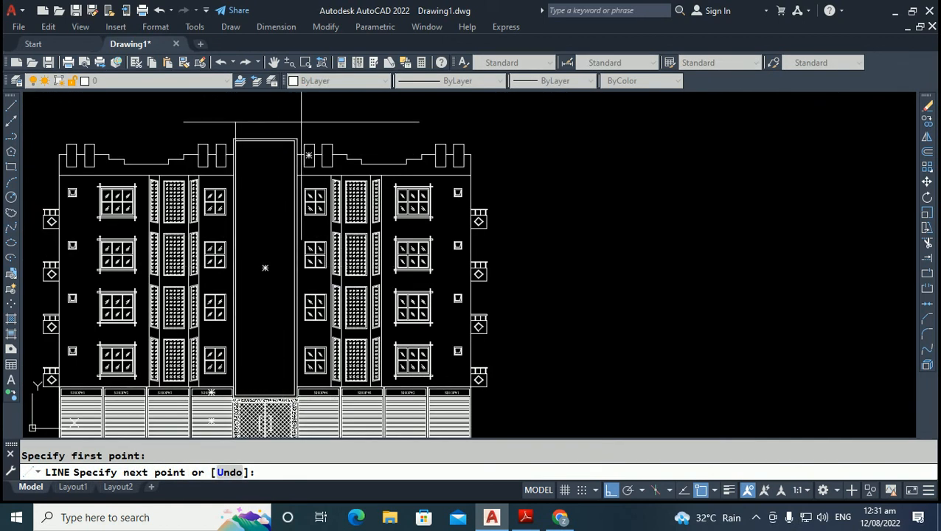
pyautogui.scroll(2, 268, 164)
pyautogui.click(288, 156)
pyautogui.press('Escape')
pyautogui.scroll(-3, 287, 156)
pyautogui.scroll(3, 274, 238)
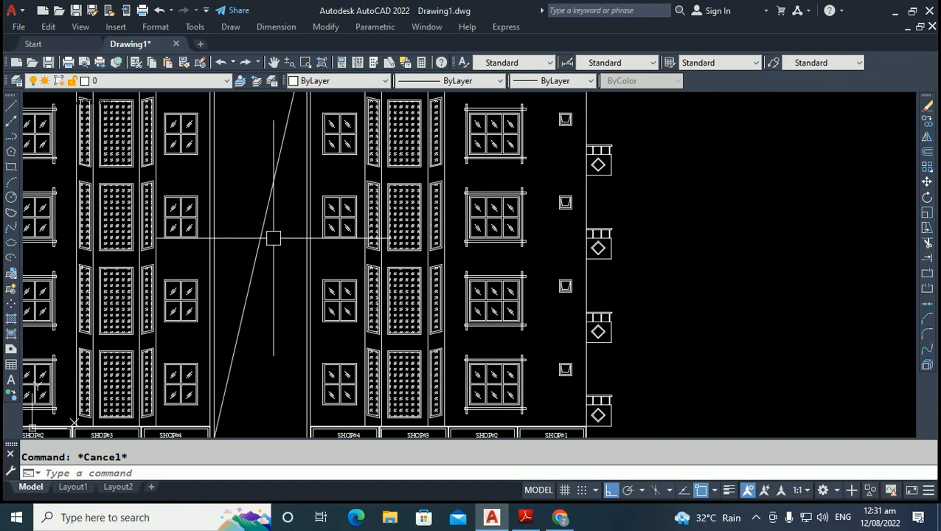
# Offset the staircase panel's diagonal line once toward the upper left, picking two points for a small offset distance.
pyautogui.scroll(-3, 274, 238)
pyautogui.scroll(3, 243, 184)
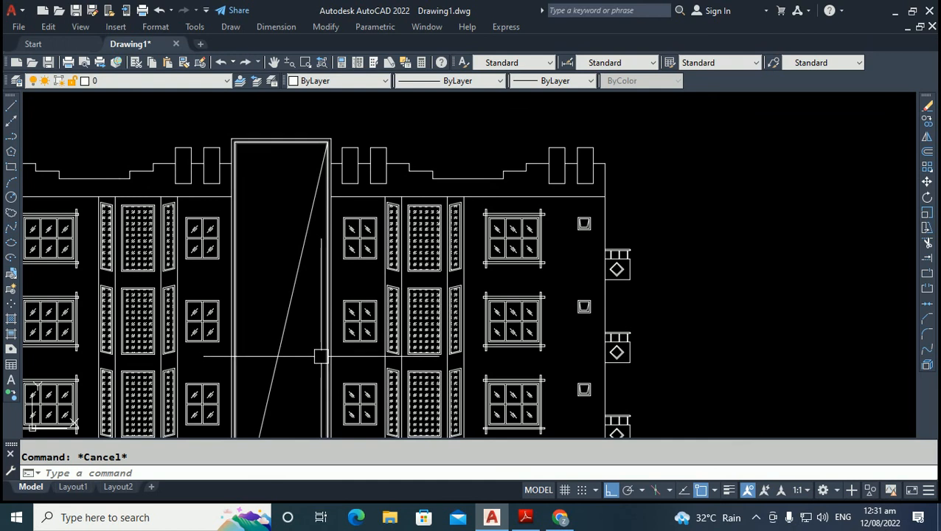
pyautogui.write('o')
pyautogui.press('Return')
pyautogui.click(273, 273)
pyautogui.click(279, 273)
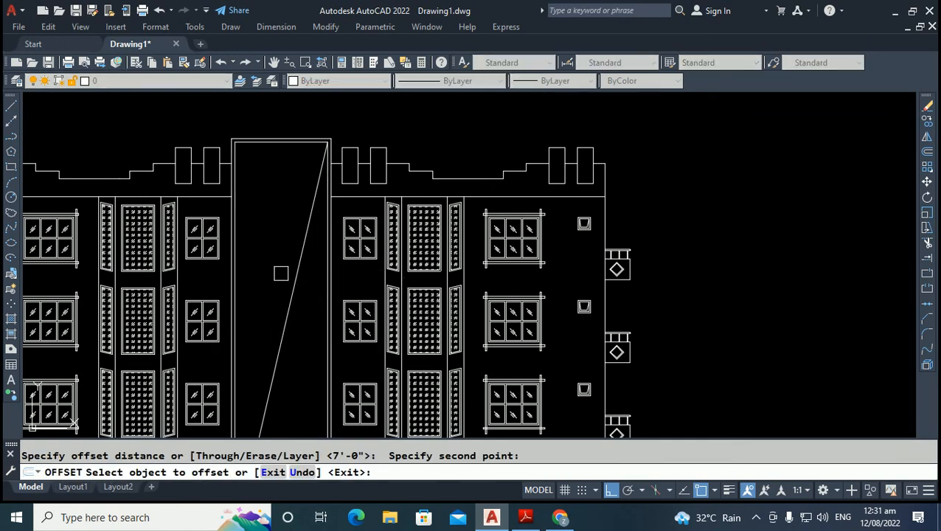
pyautogui.click(293, 279)
pyautogui.click(282, 280)
pyautogui.press('Escape')
# Trim the offset diagonal at the inner frame of the staircase panel and erase the leftover piece near SHOP#4.
pyautogui.scroll(3, 322, 147)
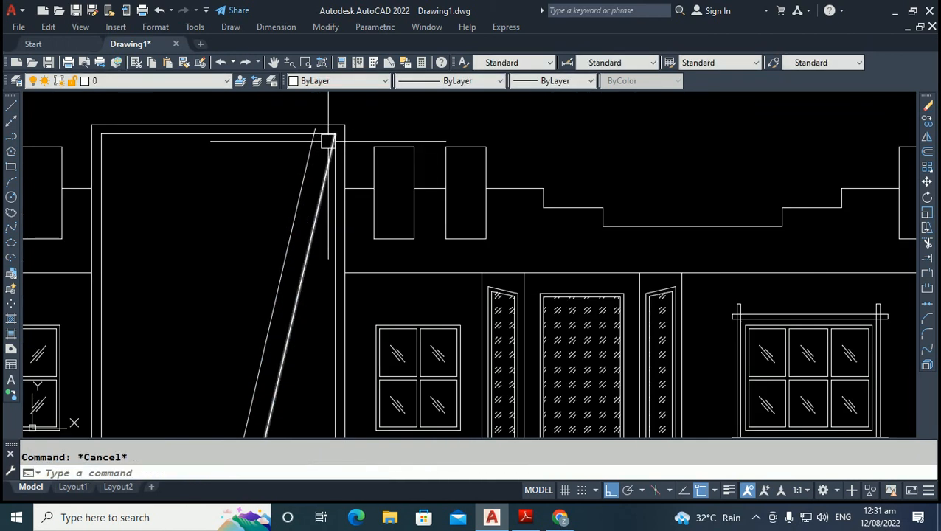
pyautogui.write('tr')
pyautogui.press('Return')
pyautogui.scroll(4, 325, 133)
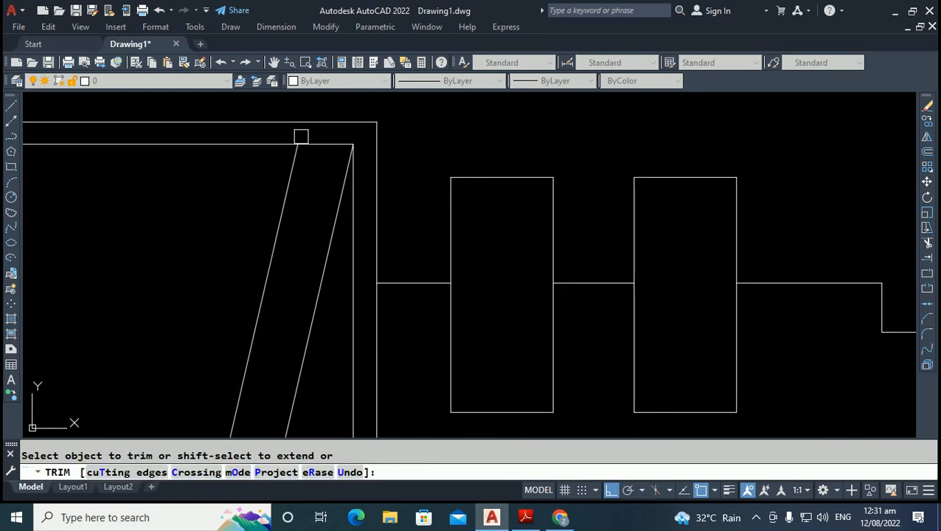
pyautogui.scroll(-6, 324, 169)
pyautogui.scroll(7, 302, 361)
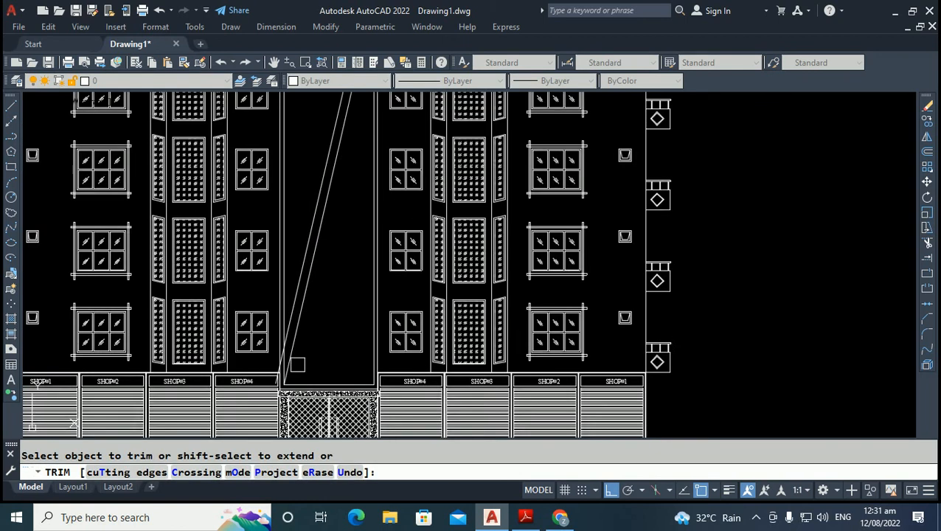
pyautogui.scroll(4, 243, 413)
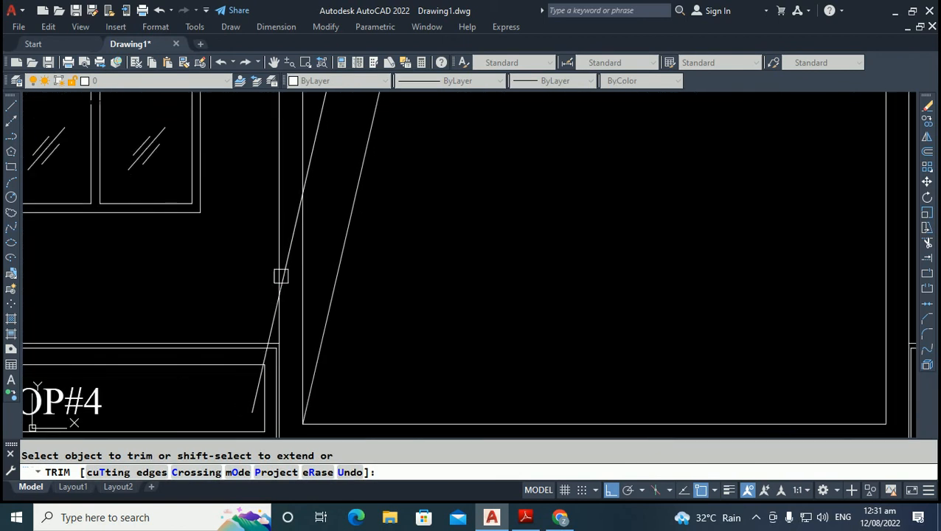
pyautogui.press('Escape')
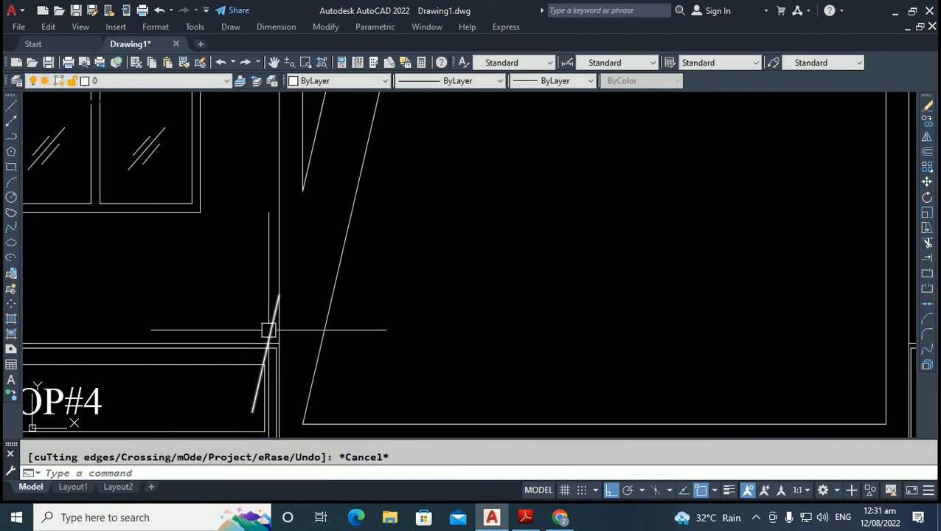
pyautogui.click(269, 330)
pyautogui.press('Delete')
pyautogui.scroll(-5, 233, 314)
pyautogui.scroll(-6, 233, 314)
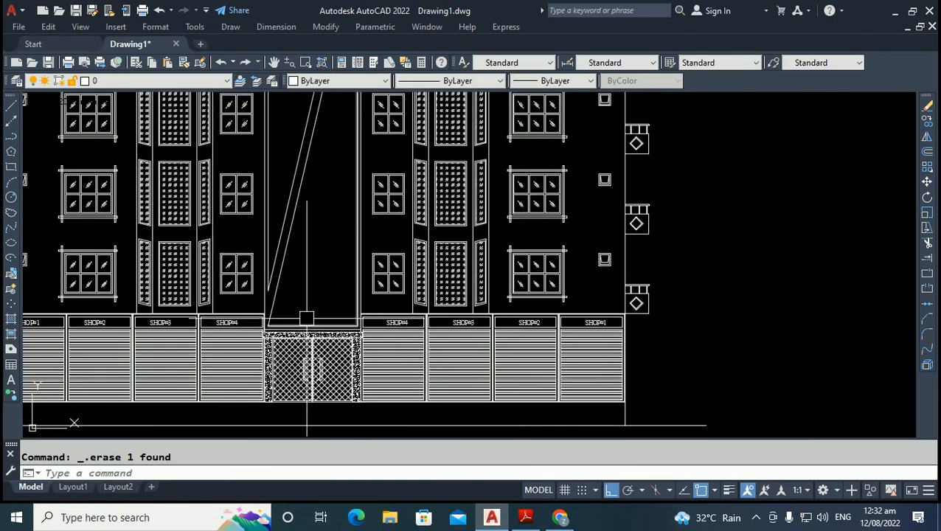
# Start a hatch inheriting the shop shutters' ANSI32 pattern and pick the triangle right of the diagonals as its area.
pyautogui.scroll(2, 318, 282)
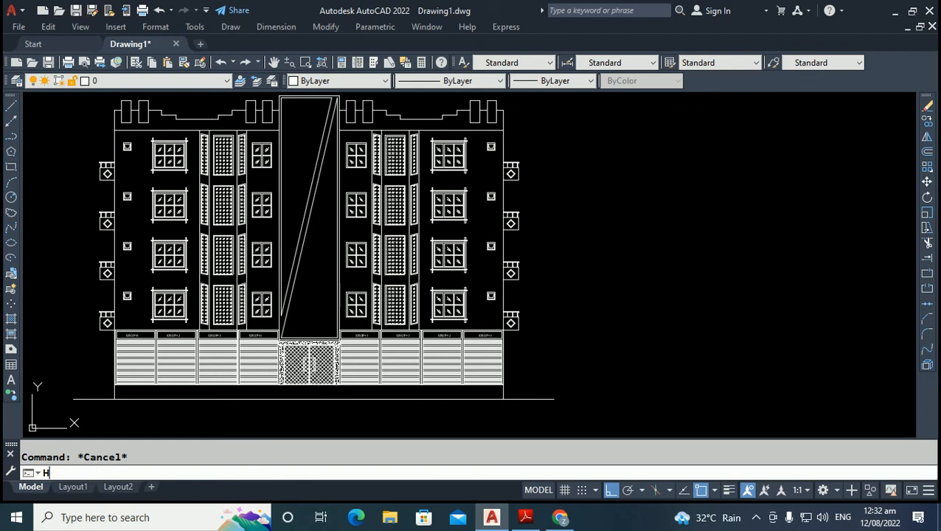
pyautogui.press('Return')
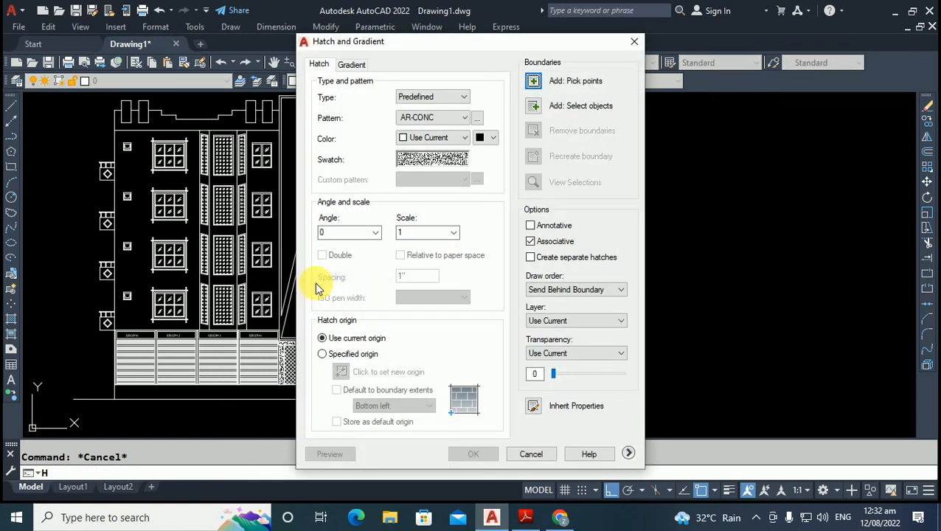
pyautogui.click(534, 406)
pyautogui.scroll(3, 280, 340)
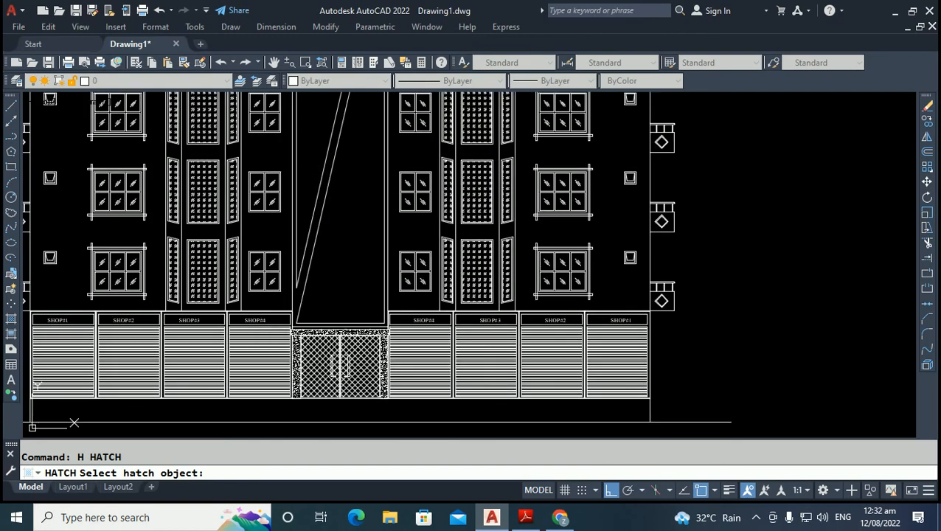
pyautogui.click(335, 364)
pyautogui.scroll(-2, 269, 365)
pyautogui.click(338, 283)
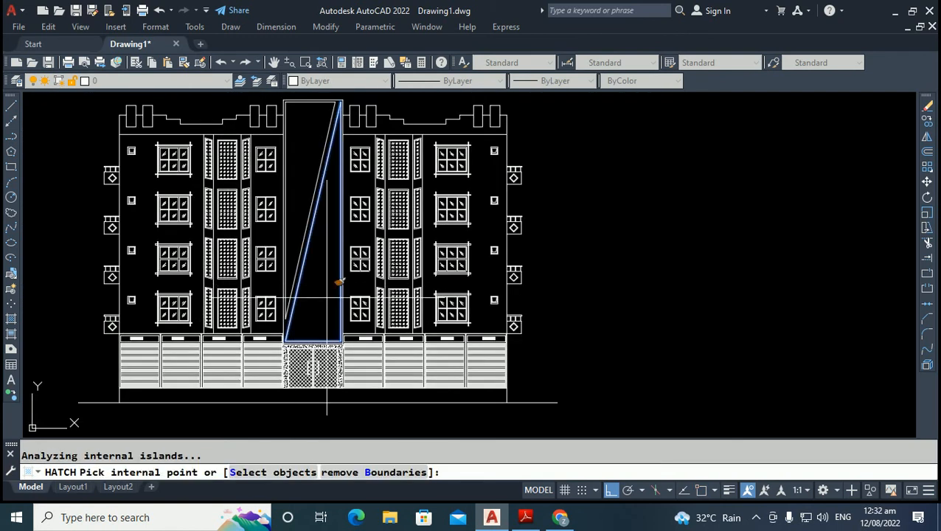
# Set the hatch scale to 50, preview it, and apply the horizontal-line hatch to the staircase triangle.
pyautogui.press('Return')
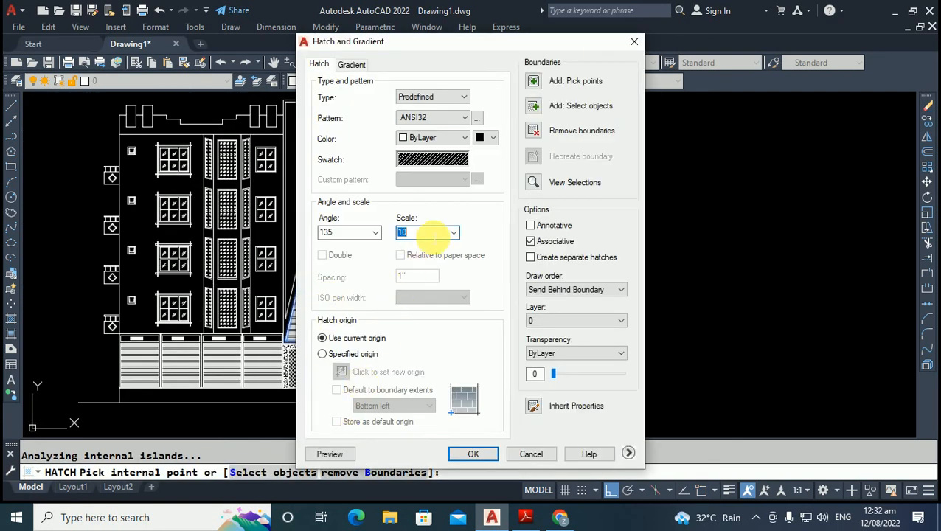
pyautogui.click(322, 454)
pyautogui.click(336, 357)
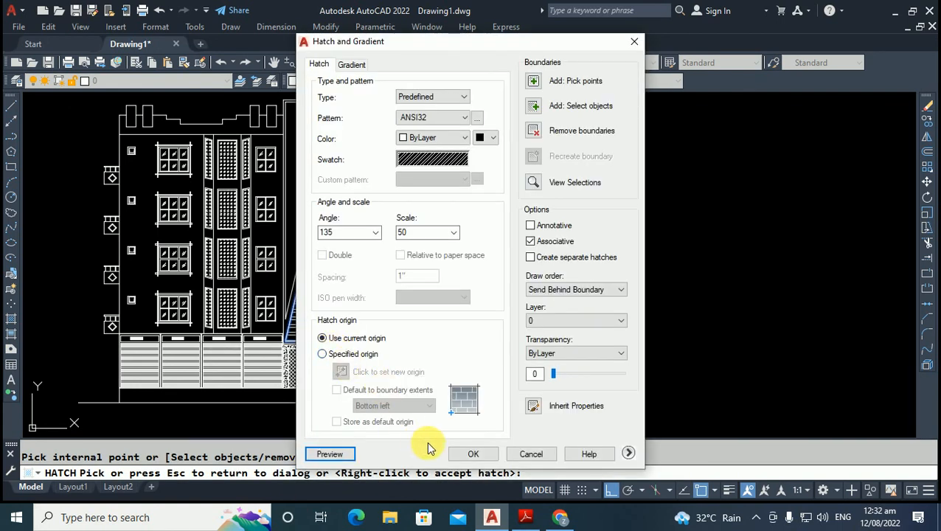
pyautogui.click(472, 454)
pyautogui.press('Escape')
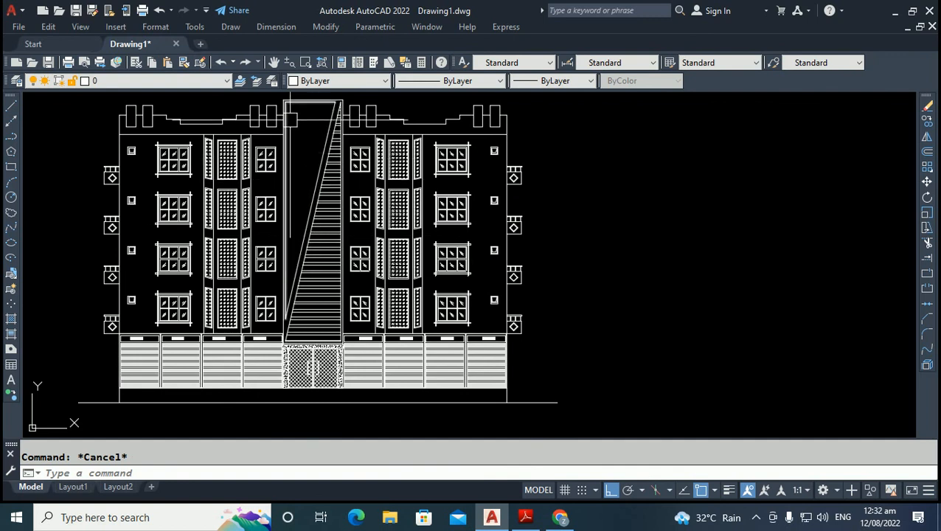
# Draw a circle of about 4'-4" radius in the upper part of the staircase panel, left of the diagonals.
pyautogui.scroll(5, 306, 197)
pyautogui.moveTo(306, 197); pyautogui.dragTo(312, 248, button='middle')
pyautogui.write('C')
pyautogui.press('Return')
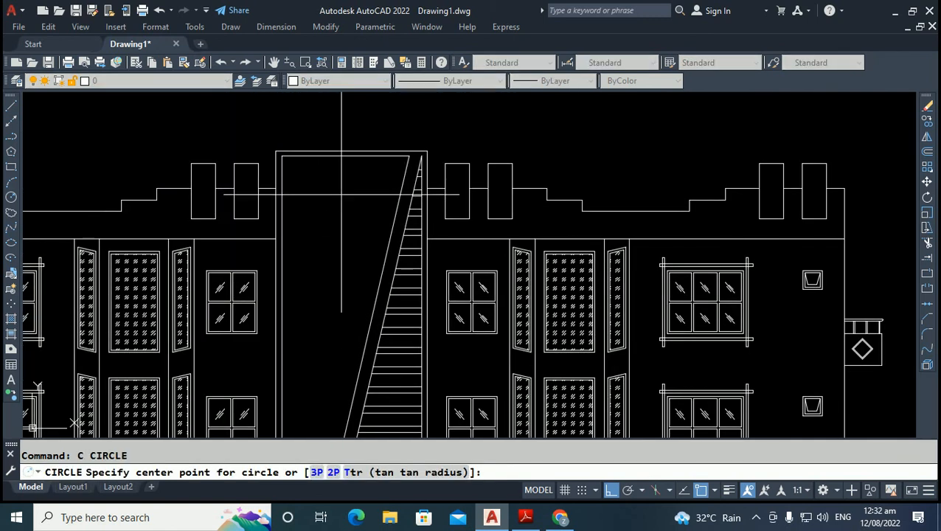
pyautogui.click(334, 206)
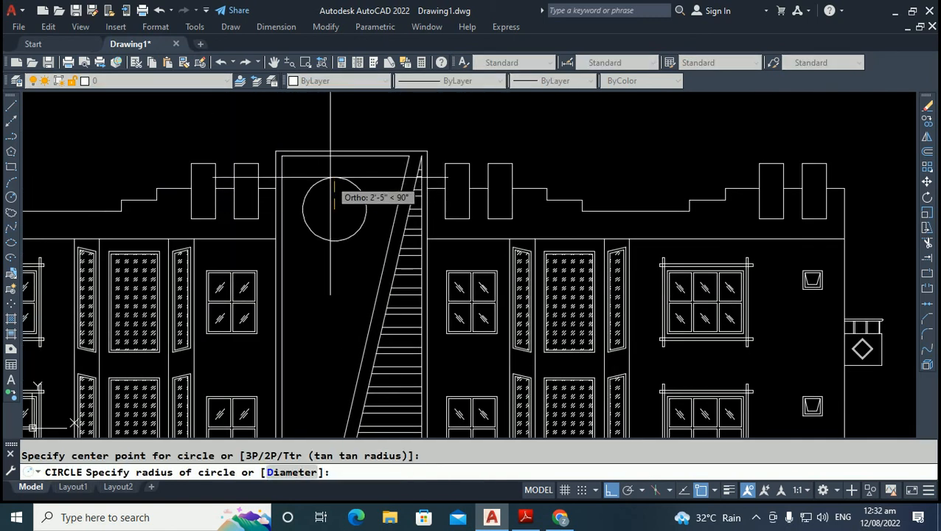
pyautogui.scroll(2, 334, 164)
pyautogui.click(339, 152)
pyautogui.press('Escape')
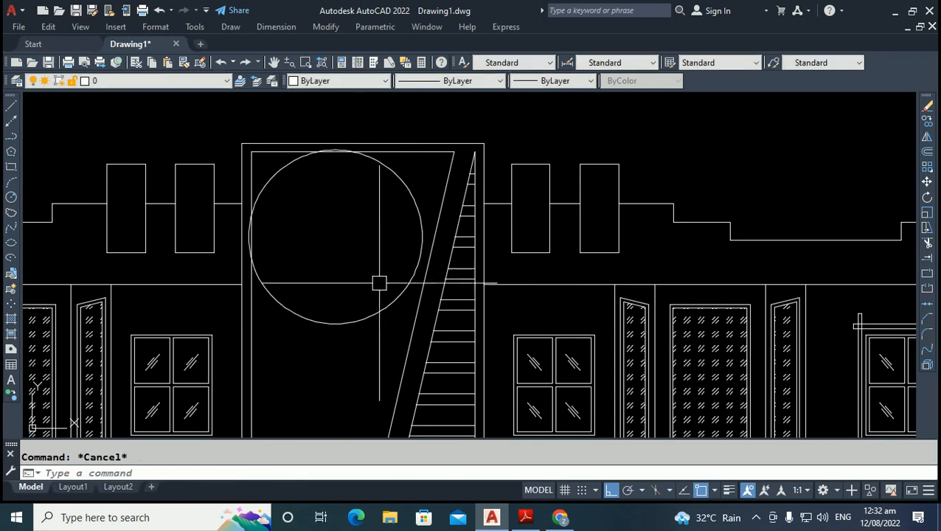
# Shrink the circle at the top of the staircase panel to a radius of about 3'-11".
pyautogui.click(376, 303)
pyautogui.scroll(2, 336, 325)
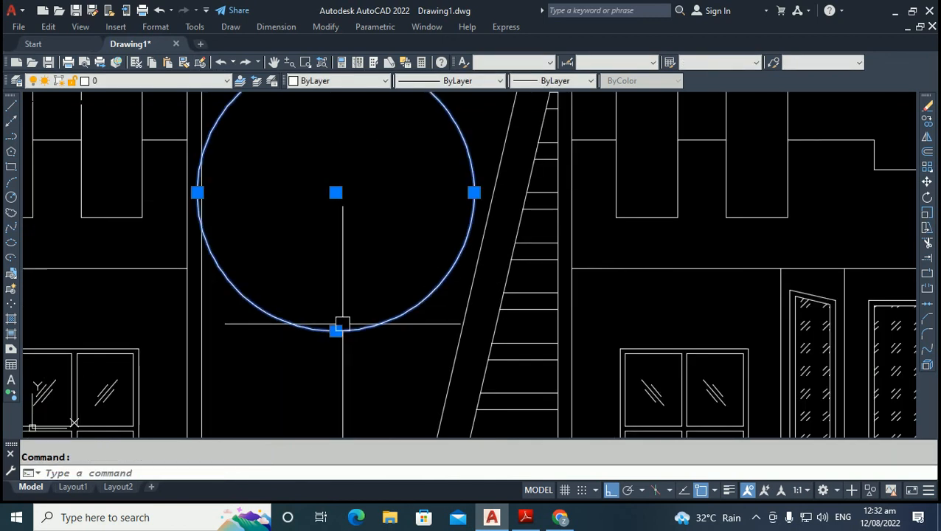
pyautogui.click(337, 331)
pyautogui.scroll(2, 336, 334)
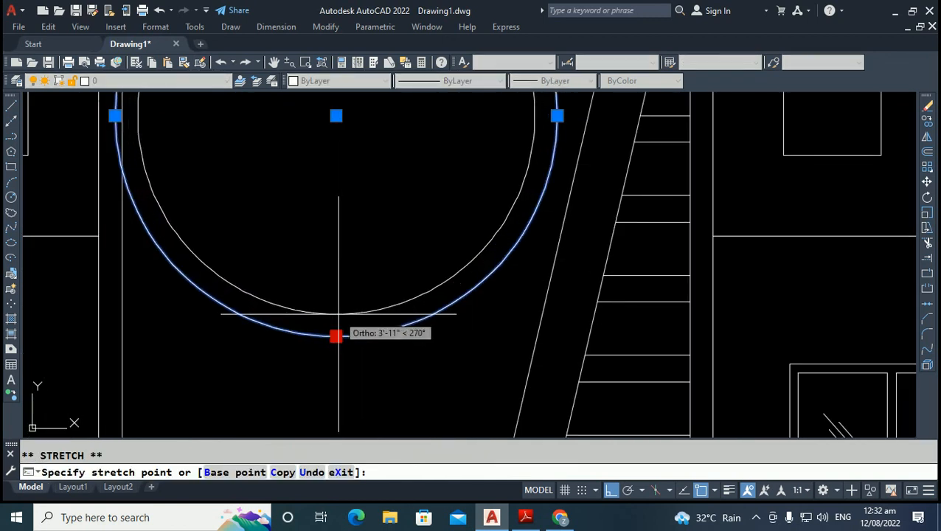
pyautogui.scroll(-1, 342, 329)
pyautogui.scroll(-2, 354, 319)
pyautogui.press('Escape')
# Move the top circle slightly to the right, centring it between the panel's frame and the diagonal.
pyautogui.click(354, 319)
pyautogui.write('m')
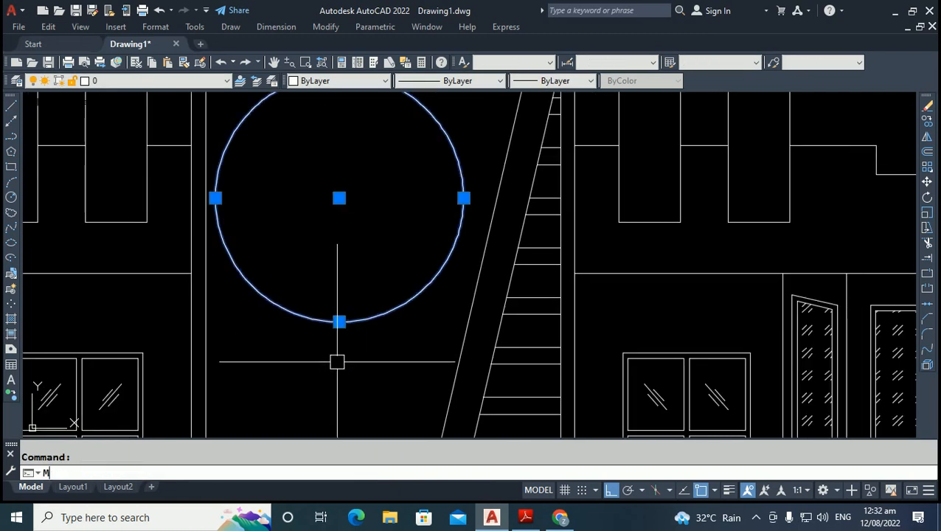
pyautogui.press('Return')
pyautogui.click(336, 361)
pyautogui.press('Escape')
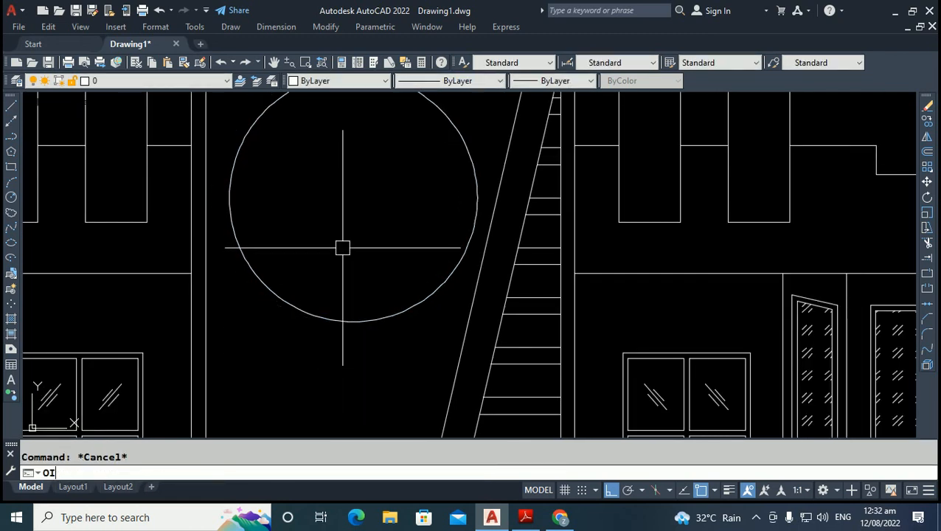
pyautogui.click(338, 243)
pyautogui.press('Escape')
pyautogui.press('Escape')
pyautogui.scroll(-4, 340, 294)
# Draw a concentric circle of about 3'-8" radius inside the top circle.
pyautogui.write('c')
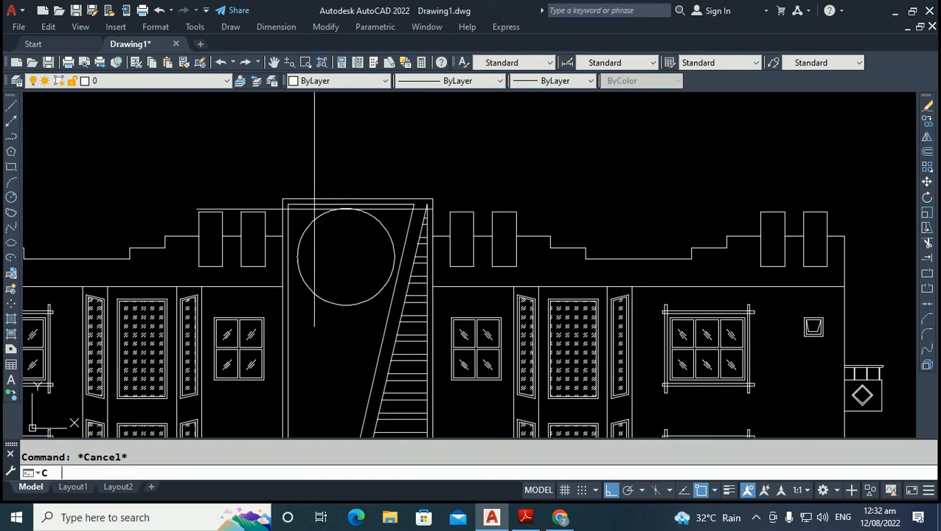
pyautogui.press('Return')
pyautogui.click(346, 254)
pyautogui.scroll(6, 361, 251)
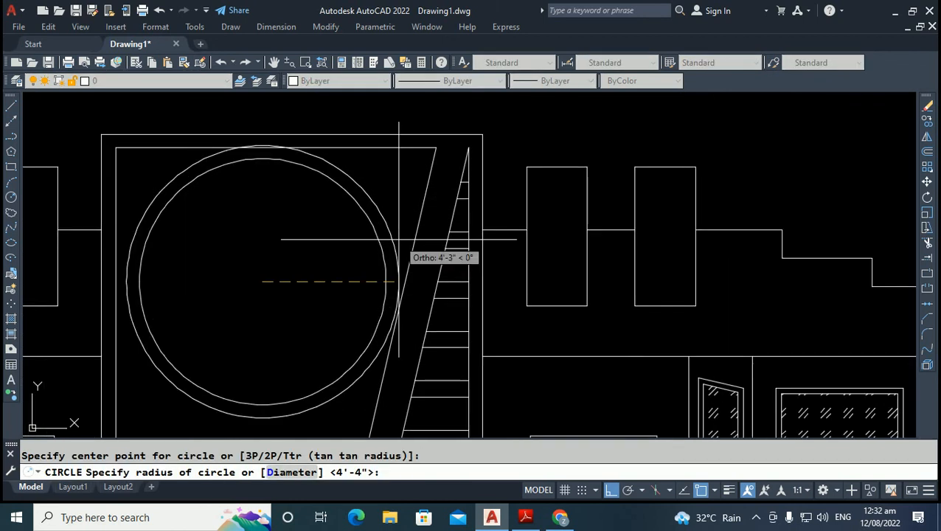
pyautogui.scroll(2, 367, 257)
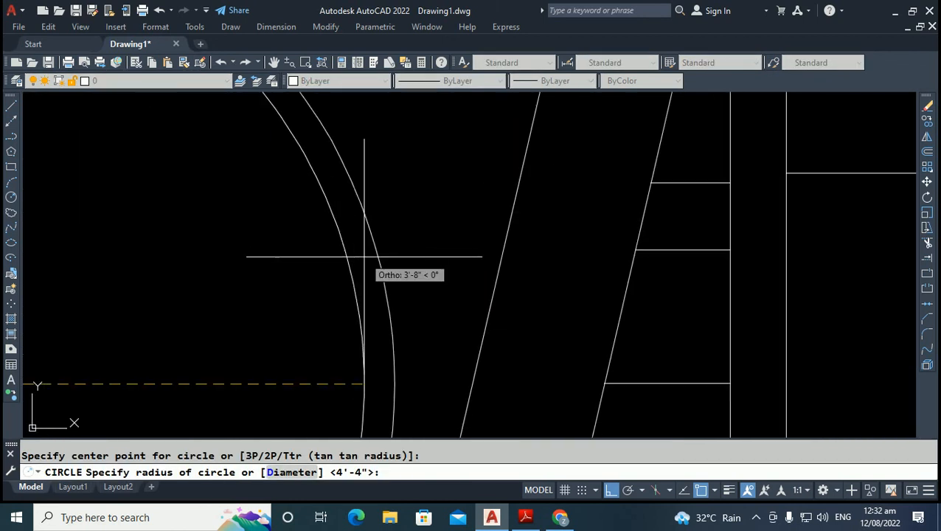
pyautogui.press('Escape')
pyautogui.scroll(-5, 310, 324)
pyautogui.scroll(-4, 310, 325)
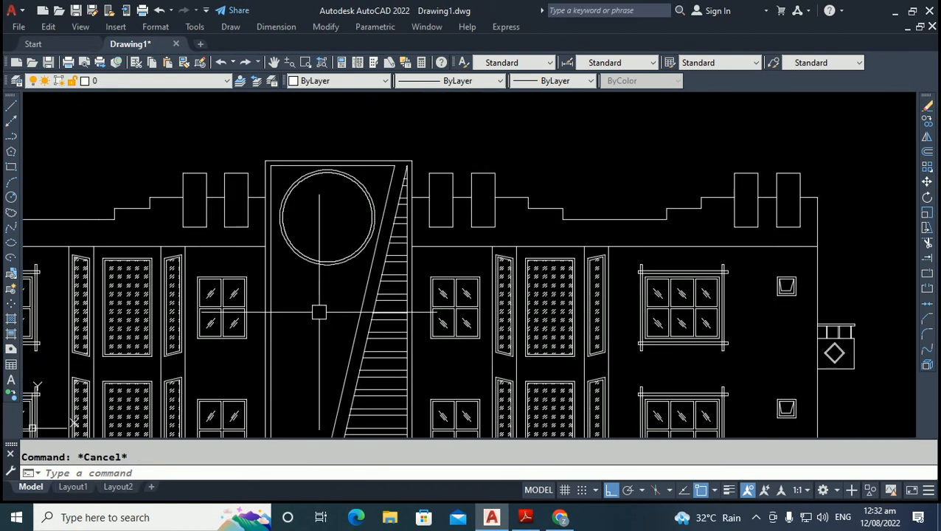
# Draw a second circle of about 2'-4" radius below the top ring in the staircase panel.
pyautogui.moveTo(318, 315); pyautogui.dragTo(341, 292, button='middle')
pyautogui.write('c')
pyautogui.press('Return')
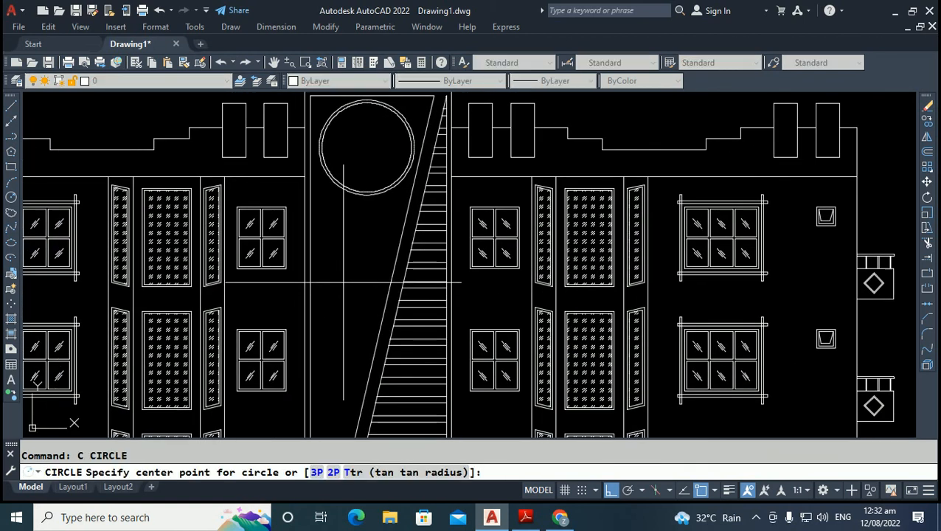
pyautogui.click(346, 280)
pyautogui.scroll(2, 345, 257)
pyautogui.click(346, 267)
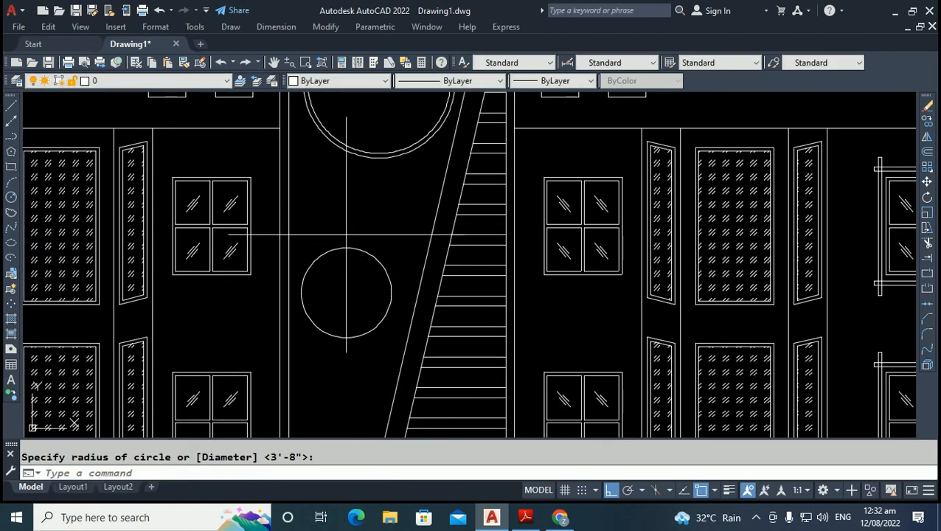
# Draw a concentric circle of about 2'-1" radius inside the second circle.
pyautogui.press('Return')
pyautogui.click(346, 292)
pyautogui.scroll(3, 348, 258)
pyautogui.scroll(3, 347, 257)
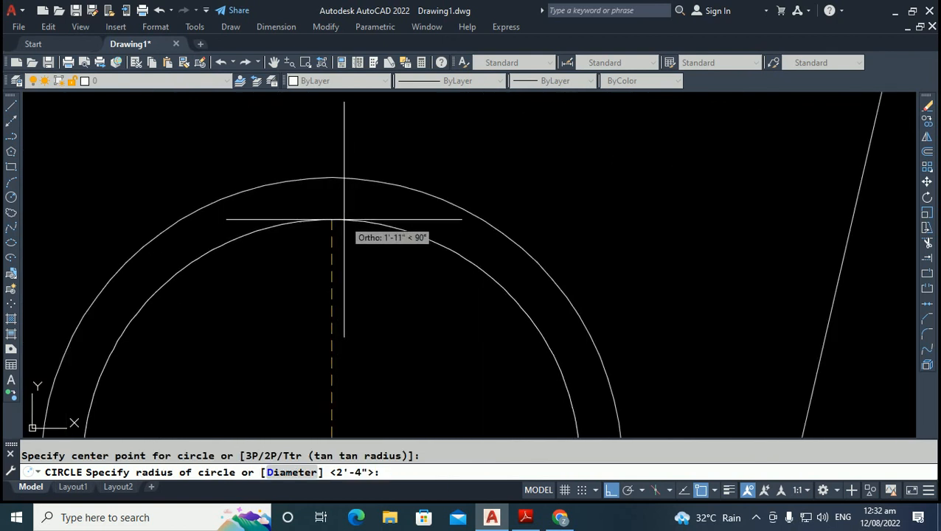
pyautogui.press('Escape')
# Draw a third circle of about 1'-11" radius below the second ring, left of the diagonals.
pyautogui.scroll(-6, 348, 201)
pyautogui.scroll(2, 348, 250)
pyautogui.moveTo(344, 290); pyautogui.dragTo(353, 270, button='middle')
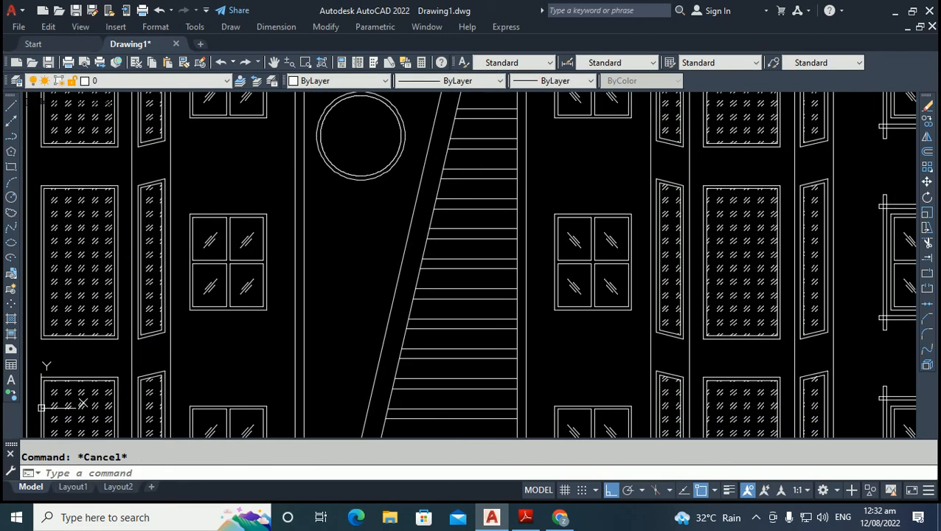
pyautogui.write('c')
pyautogui.press('Return')
pyautogui.click(351, 282)
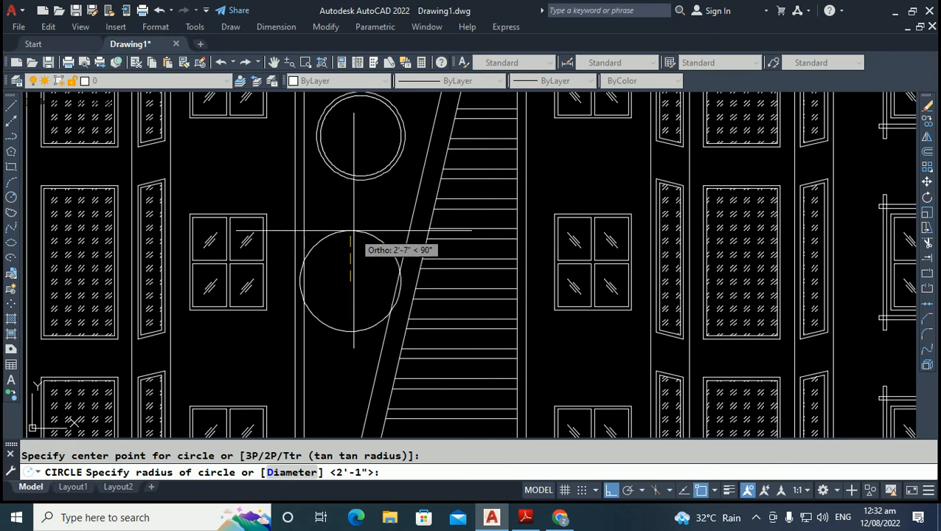
pyautogui.click(356, 243)
# Draw a slightly smaller concentric circle inside the third circle to form a ring.
pyautogui.press('Return')
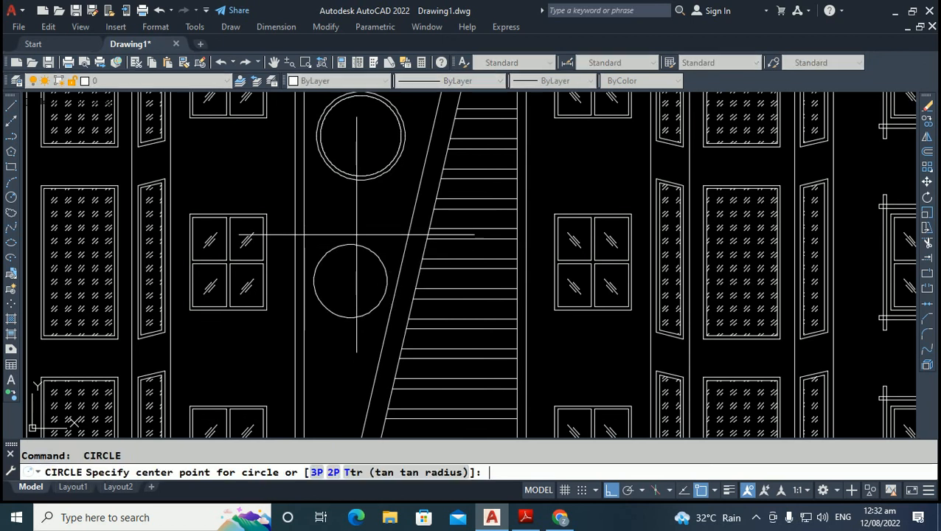
pyautogui.click(351, 281)
pyautogui.scroll(5, 349, 280)
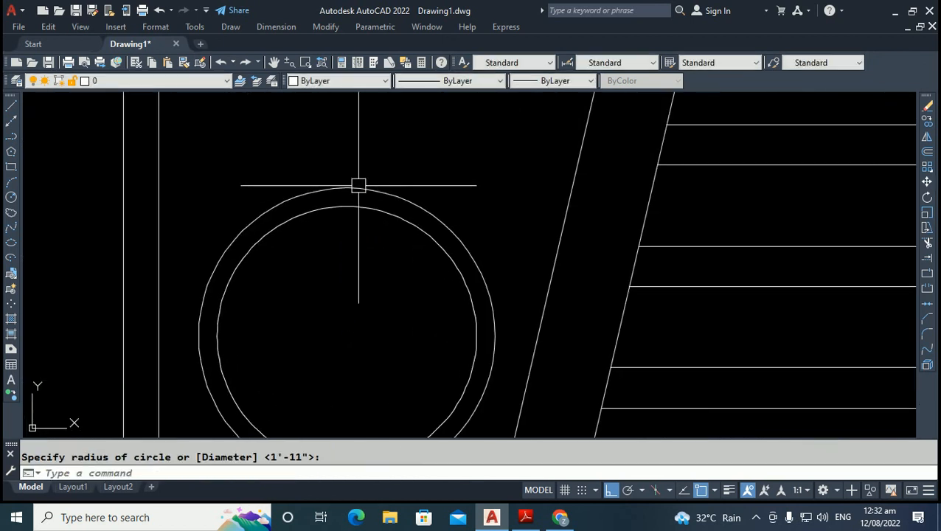
pyautogui.press('Escape')
# Draw a fourth ring below the third one in the staircase panel, using concentric circles of about 1'-2" and 1'-0" radius.
pyautogui.scroll(-6, 351, 289)
pyautogui.scroll(3, 352, 287)
pyautogui.write('c')
pyautogui.press('Return')
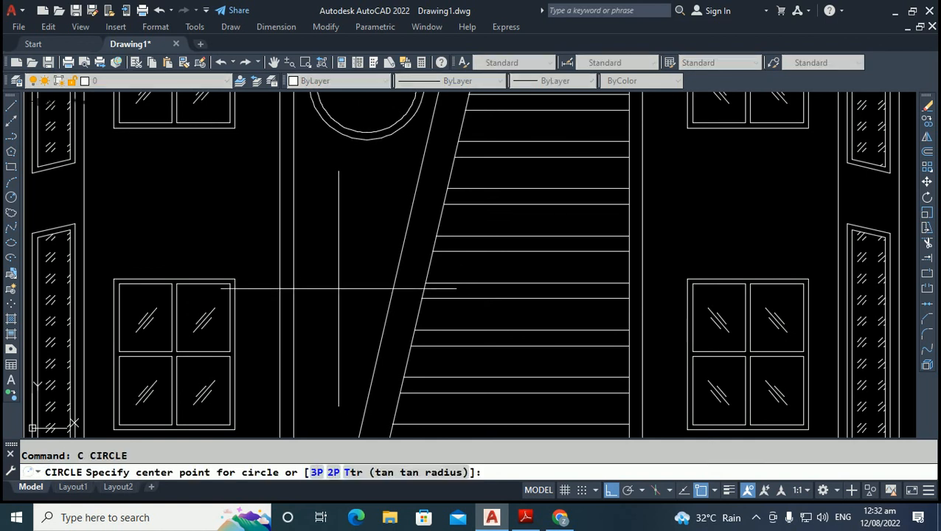
pyautogui.click(338, 288)
pyautogui.click(345, 253)
pyautogui.press('Return')
pyautogui.click(338, 289)
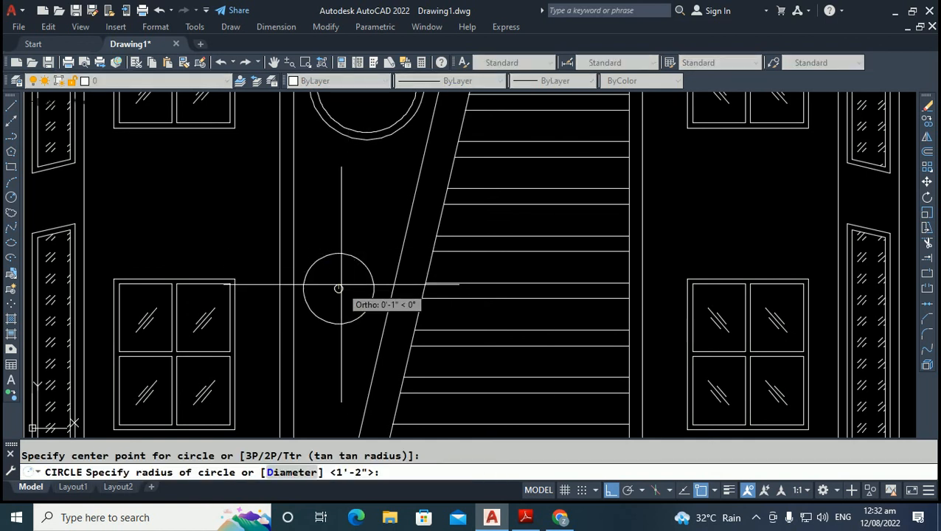
pyautogui.scroll(5, 338, 288)
pyautogui.press('Escape')
pyautogui.scroll(-7, 349, 247)
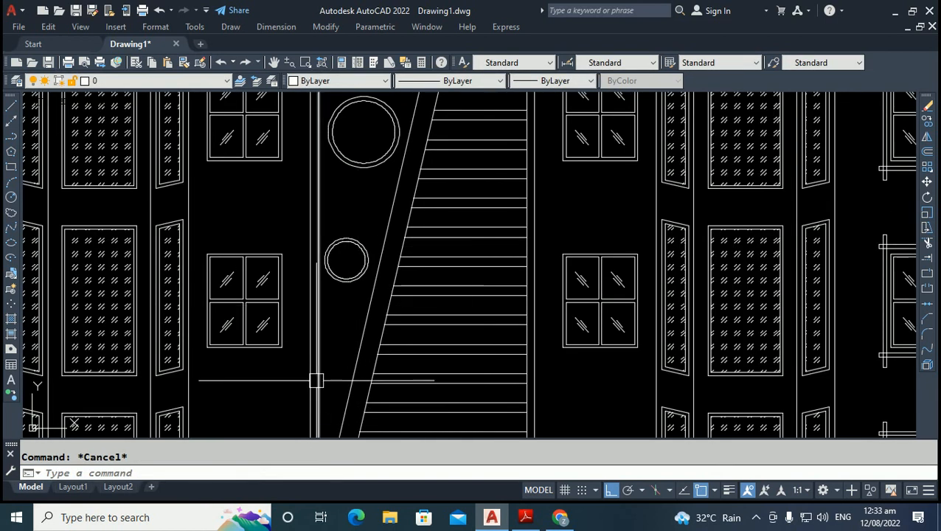
# Draw a fifth ring below the fourth one, with an outer circle of about 7" radius and a slightly smaller concentric circle.
pyautogui.scroll(4, 315, 381)
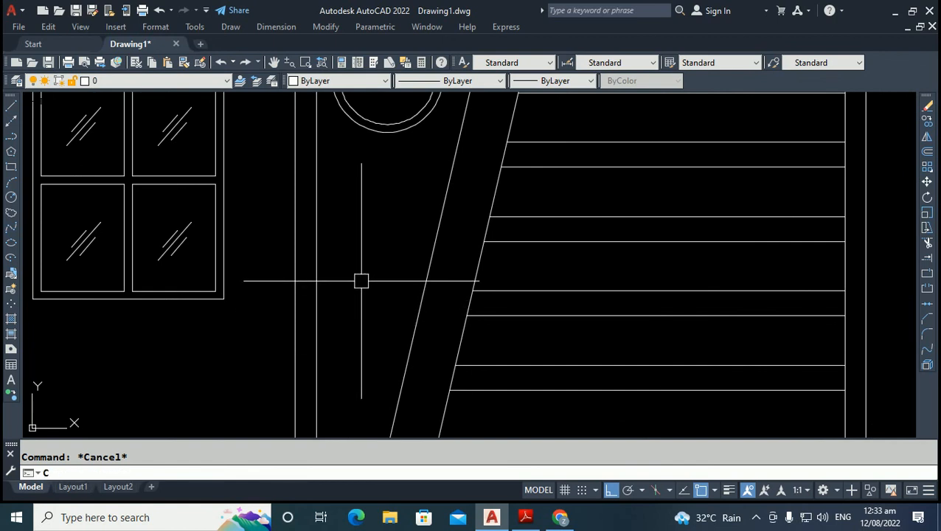
pyautogui.press('Return')
pyautogui.click(361, 288)
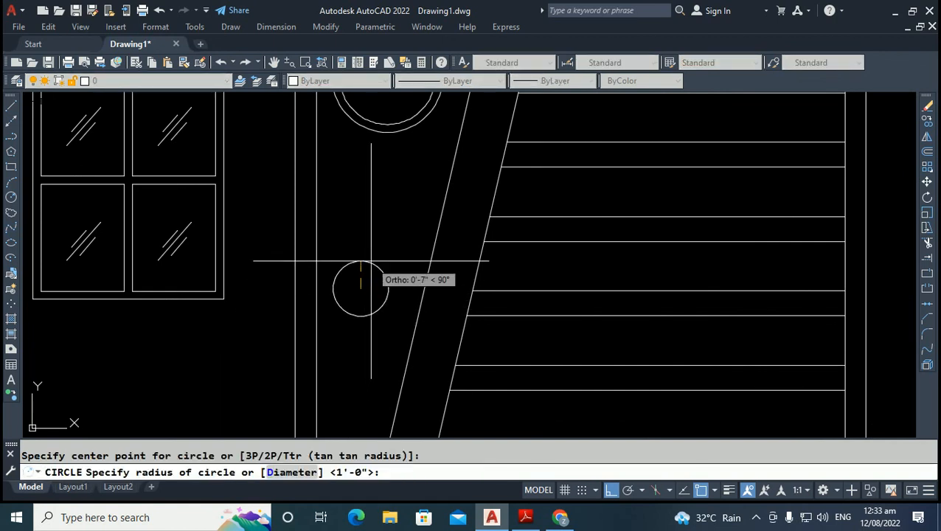
pyautogui.click(371, 260)
pyautogui.press('Return')
pyautogui.click(361, 288)
pyautogui.scroll(6, 361, 288)
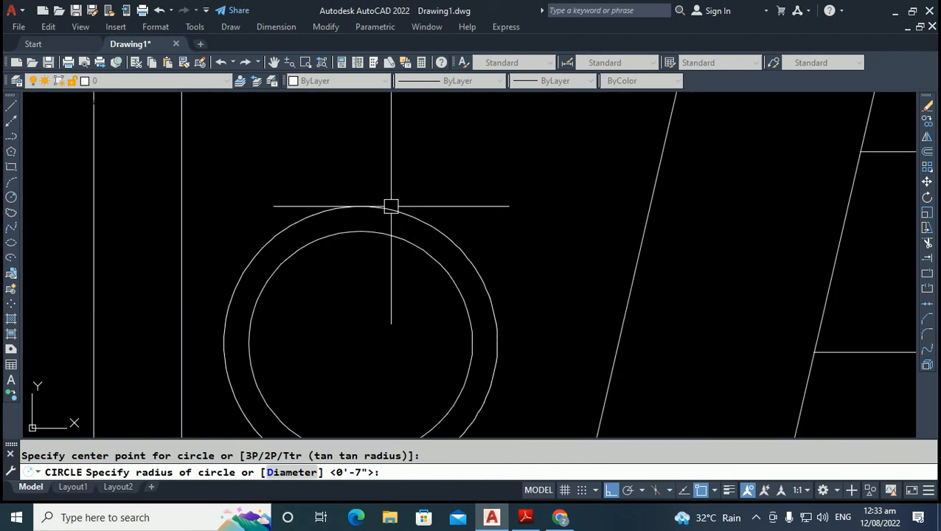
pyautogui.click(391, 206)
pyautogui.press('Escape')
# Move both circles of the smallest ring slightly sideways toward the diagonal band.
pyautogui.scroll(-10, 390, 222)
pyautogui.scroll(6, 389, 237)
pyautogui.click(395, 286)
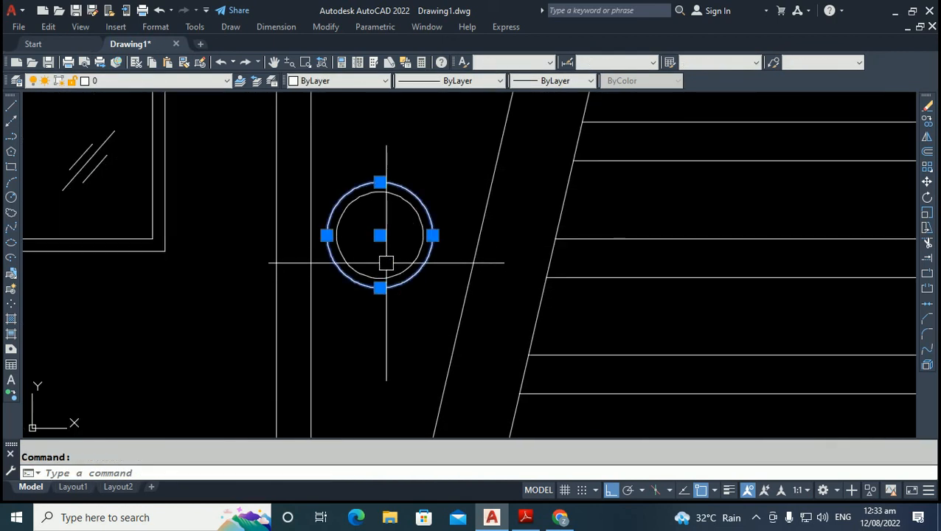
pyautogui.click(385, 263)
pyautogui.click(363, 332)
pyautogui.write('m')
pyautogui.press('Return')
pyautogui.click(364, 331)
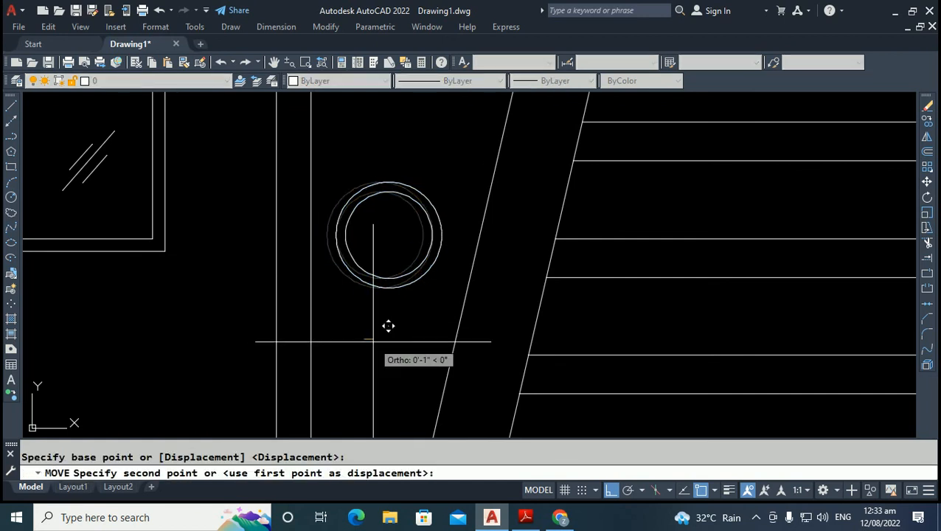
pyautogui.press('Escape')
pyautogui.scroll(-8, 376, 340)
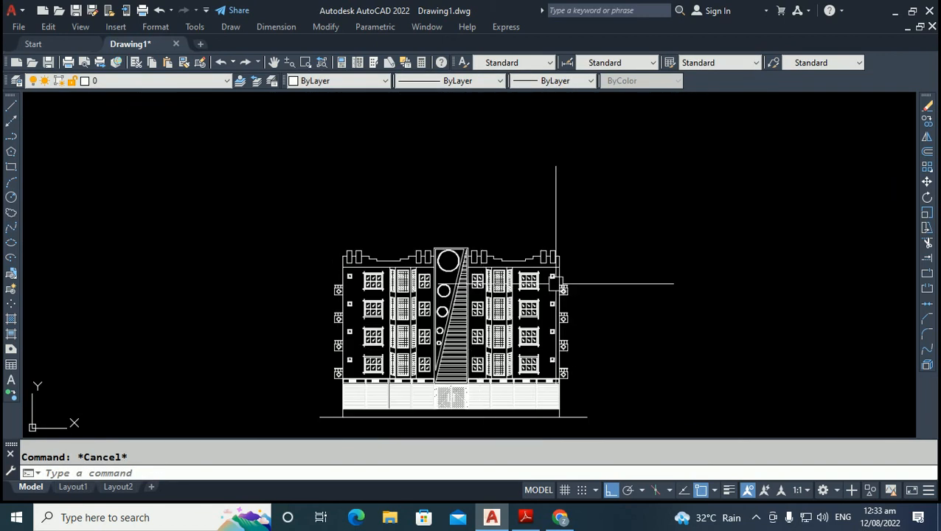
# Copy the top edge of the staircase panel about 5'-6" straight up.
pyautogui.scroll(4, 494, 253)
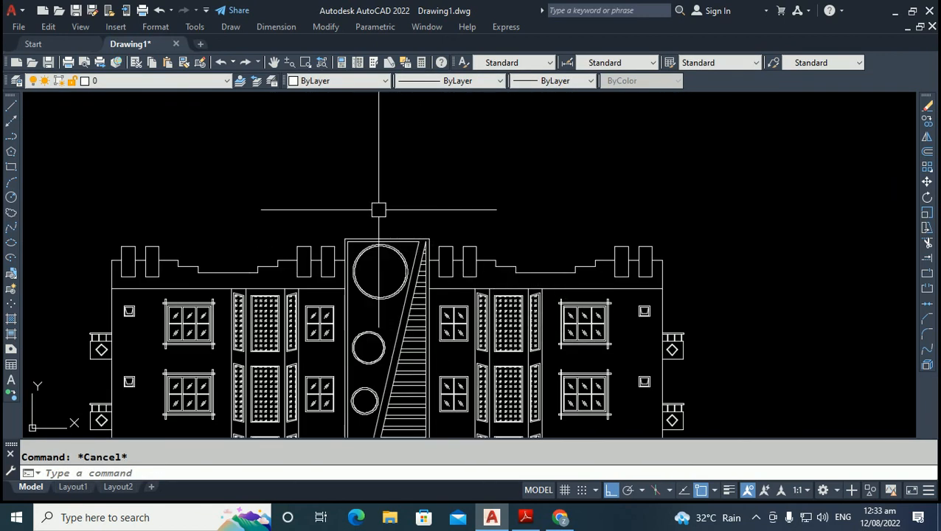
pyautogui.scroll(4, 382, 217)
pyautogui.click(386, 230)
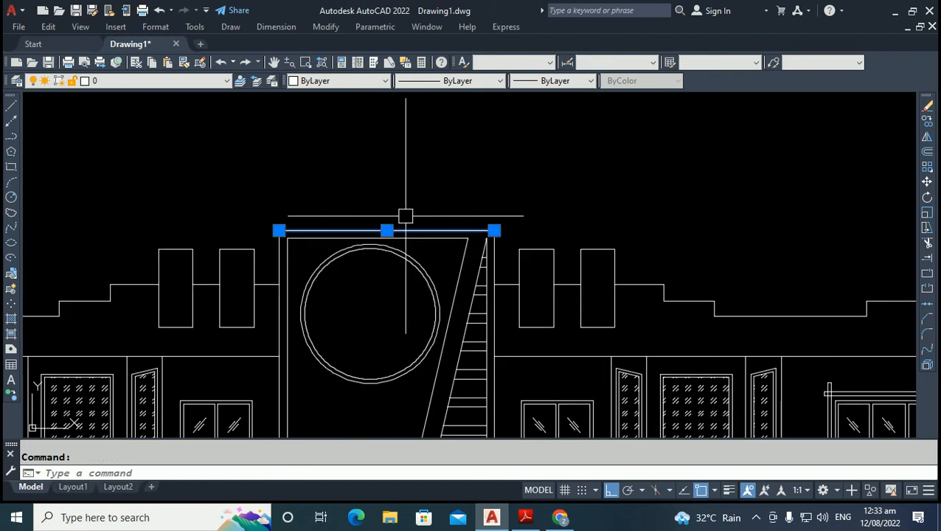
pyautogui.write('o')
pyautogui.press('Return')
pyautogui.click(376, 204)
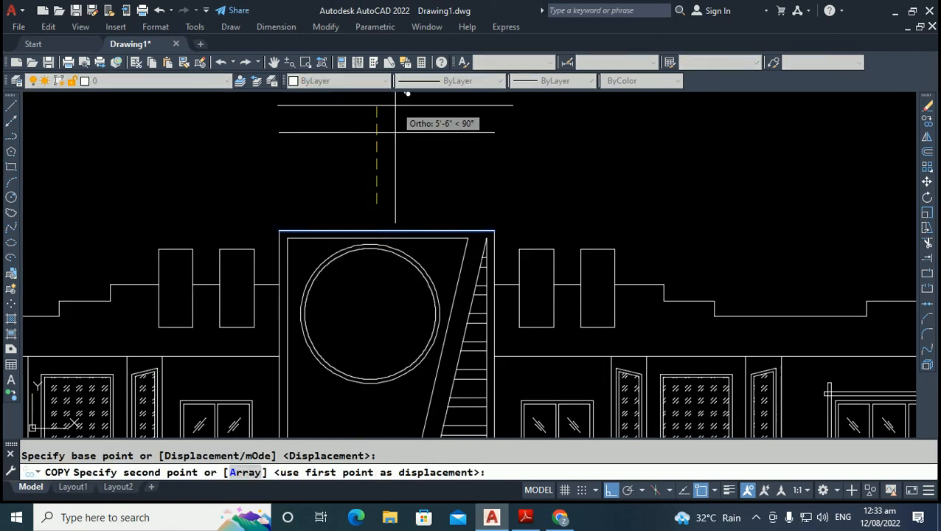
pyautogui.click(395, 106)
pyautogui.press('Escape')
pyautogui.moveTo(385, 153); pyautogui.dragTo(370, 216, button='middle')
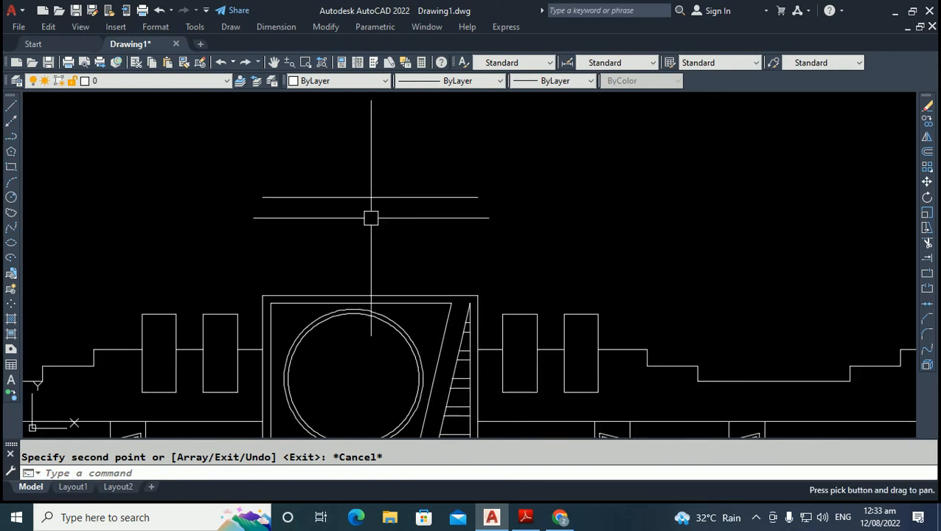
# Draw a vertical line from the panel's top edge near its left end, cut off at the raised horizontal line.
pyautogui.write('L')
pyautogui.press('Return')
pyautogui.scroll(2, 309, 239)
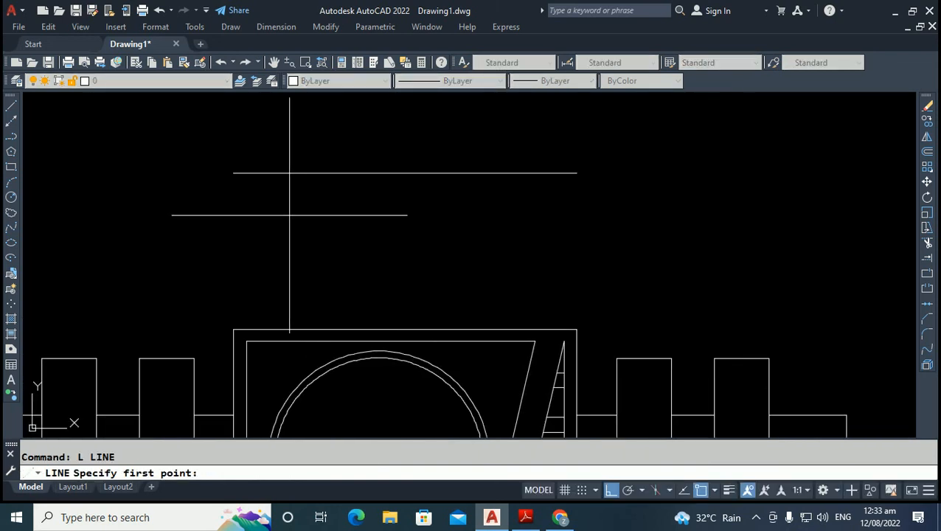
pyautogui.click(264, 159)
pyautogui.press('Escape')
pyautogui.write('EX')
pyautogui.press('Return')
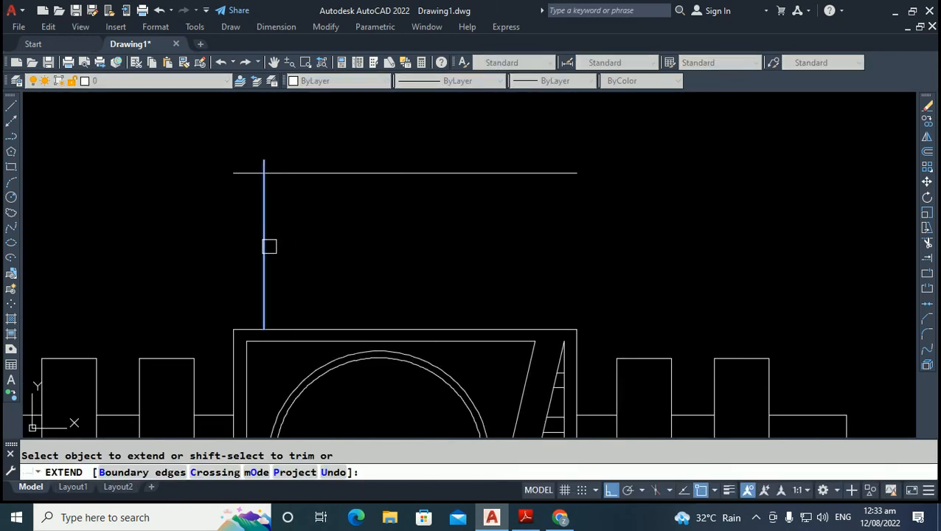
pyautogui.press('Escape')
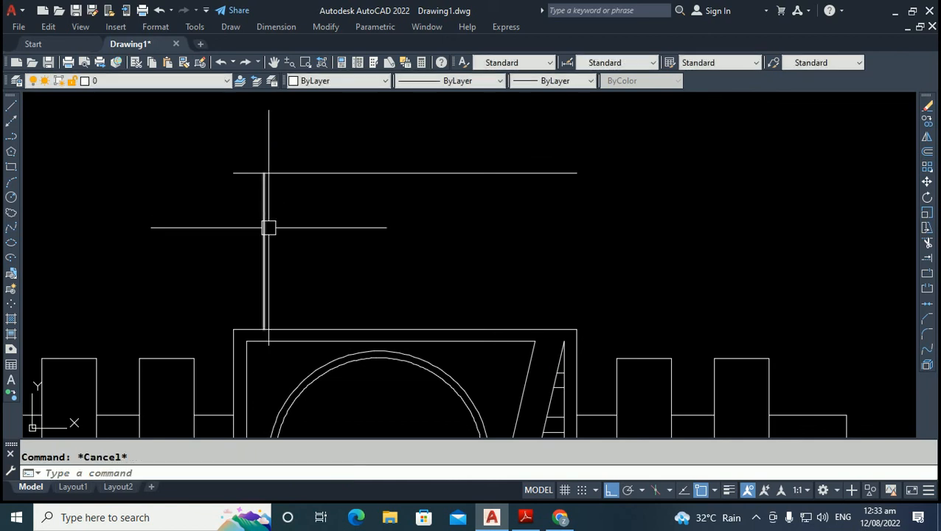
# Mirror the vertical line about the midpoint of the raised horizontal line to form the opposite wall of the rooftop block.
pyautogui.press('Return')
pyautogui.click(264, 193)
pyautogui.press('Return')
pyautogui.click(378, 170)
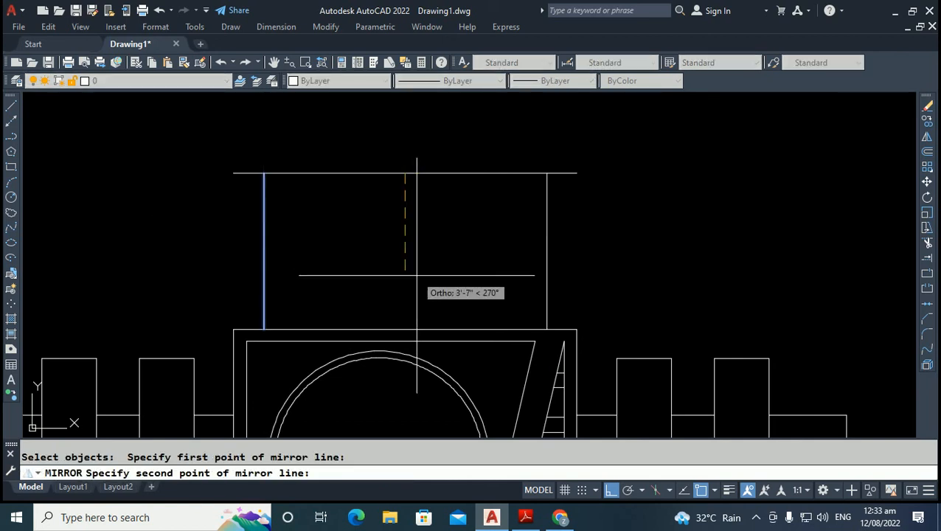
pyautogui.click(417, 275)
pyautogui.press('Return')
# Offset the raised horizontal line 6" upward to give the rooftop block's slab its thickness.
pyautogui.write('o')
pyautogui.press('Return')
pyautogui.write('6')
pyautogui.press('Return')
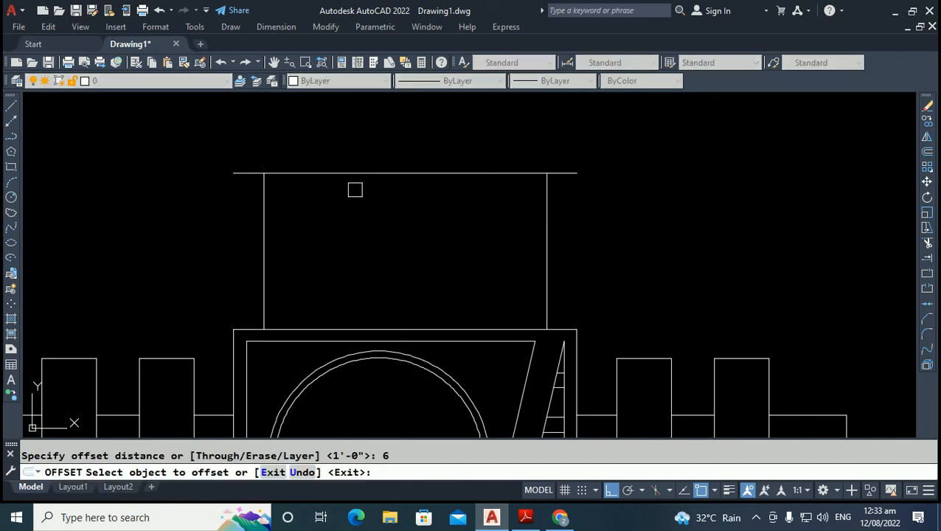
pyautogui.click(404, 173)
pyautogui.click(341, 169)
pyautogui.press('Escape')
# Close both ends of the rooftop slab with short vertical lines between its two horizontal edges.
pyautogui.write('l')
pyautogui.press('Return')
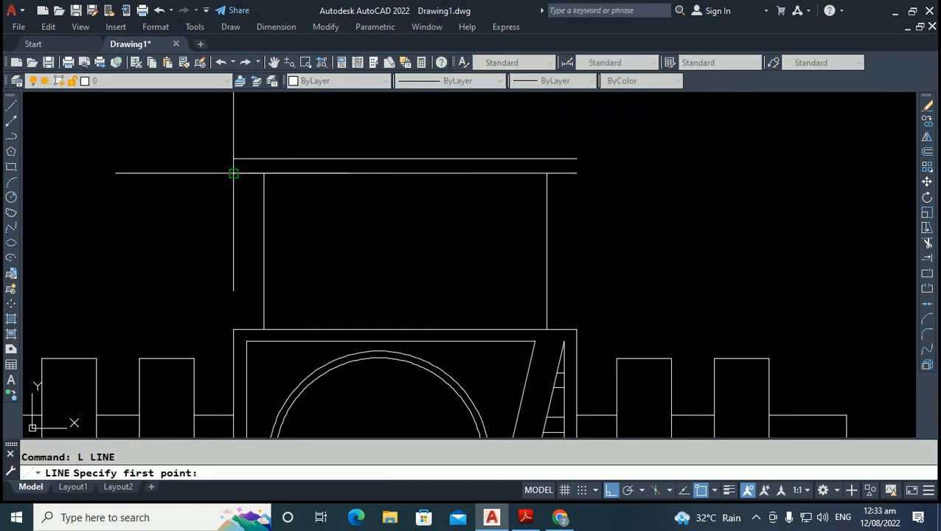
pyautogui.click(233, 172)
pyautogui.click(233, 157)
pyautogui.press('Return')
pyautogui.press('Return')
pyautogui.click(576, 172)
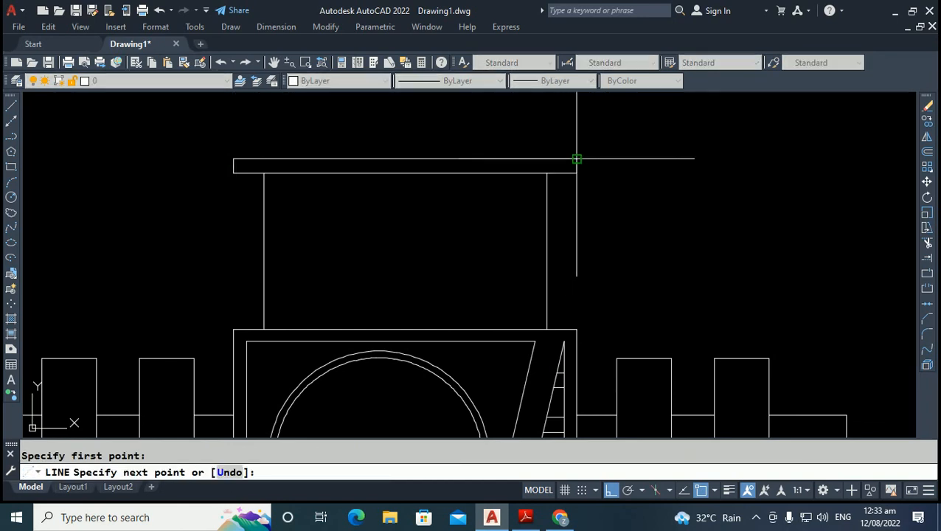
pyautogui.press('Escape')
# Draw a vertical line from the bottom left corner of the entrance surround down past the ground line.
pyautogui.scroll(-5, 445, 273)
pyautogui.moveTo(553, 324); pyautogui.dragTo(475, 248, button='middle')
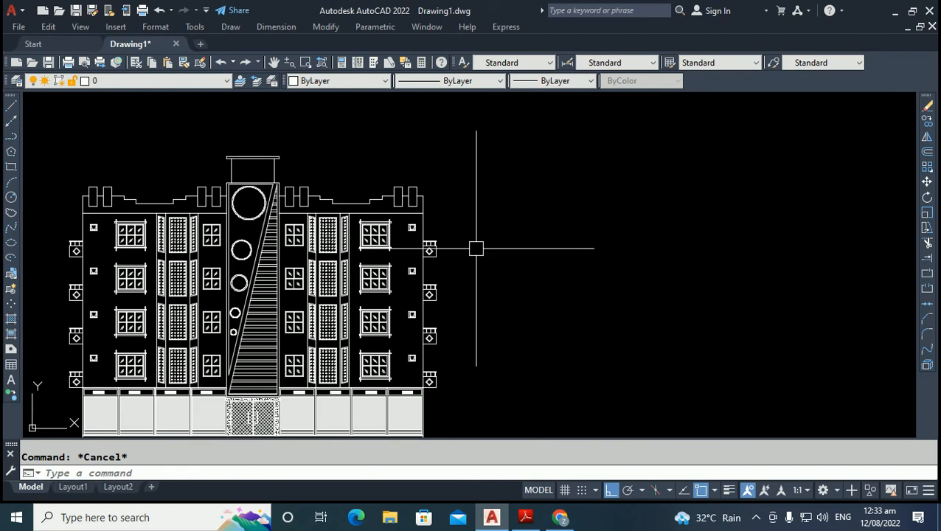
pyautogui.scroll(-2, 487, 266)
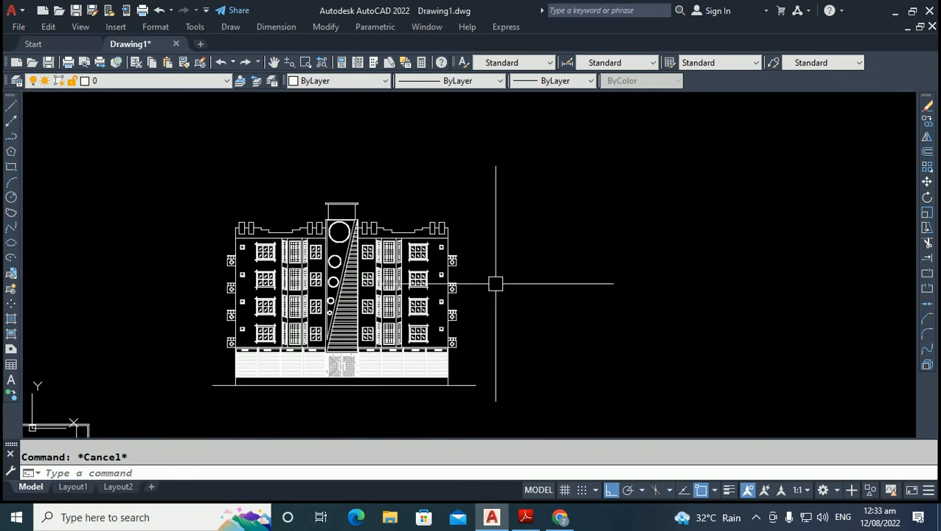
pyautogui.scroll(2, 507, 324)
pyautogui.scroll(3, 227, 352)
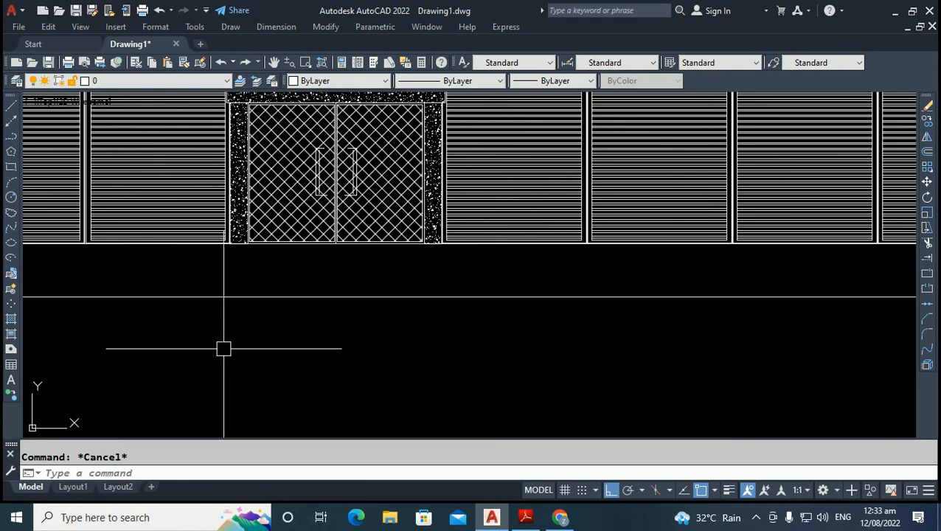
pyautogui.write('l')
pyautogui.press('Return')
pyautogui.click(229, 243)
pyautogui.press('Escape')
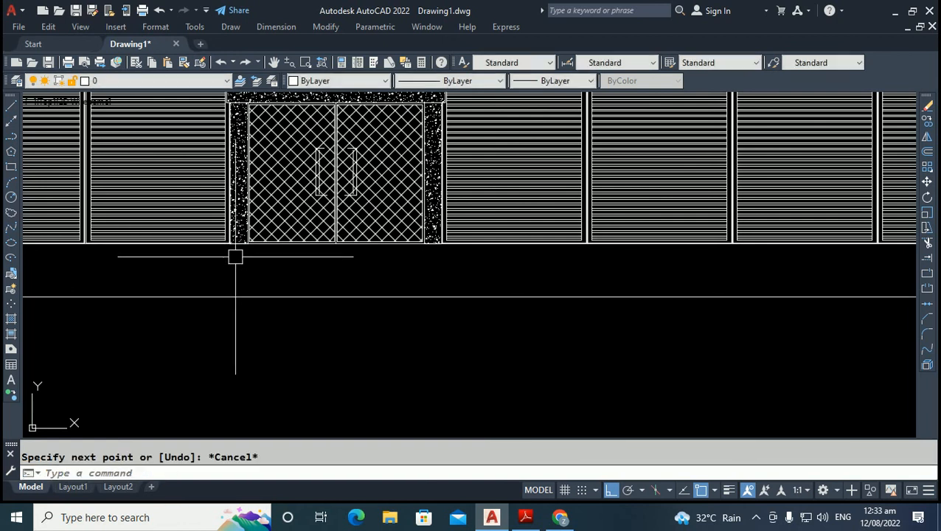
pyautogui.press('Return')
pyautogui.click(229, 244)
pyautogui.click(264, 356)
pyautogui.press('Escape')
# Draw a matching vertical line from the bottom right corner of the entrance surround down past the ground line.
pyautogui.press('Return')
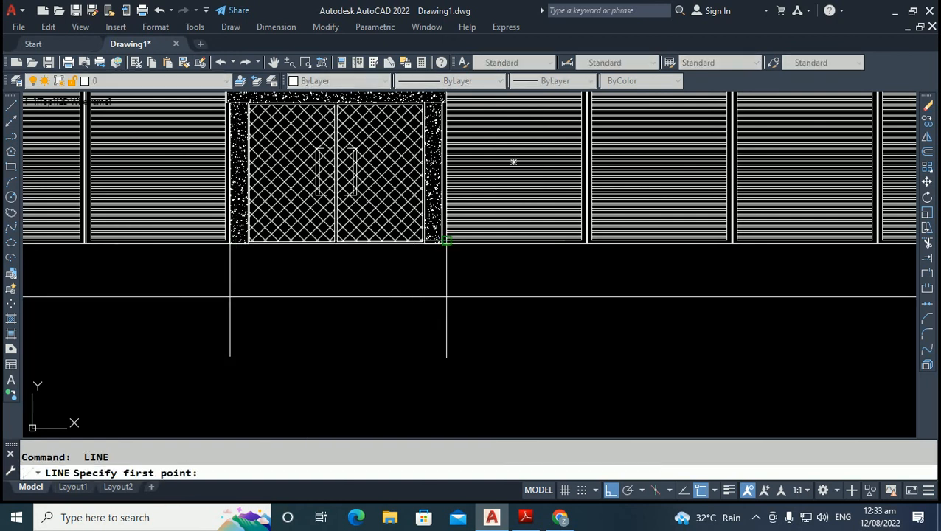
pyautogui.click(441, 244)
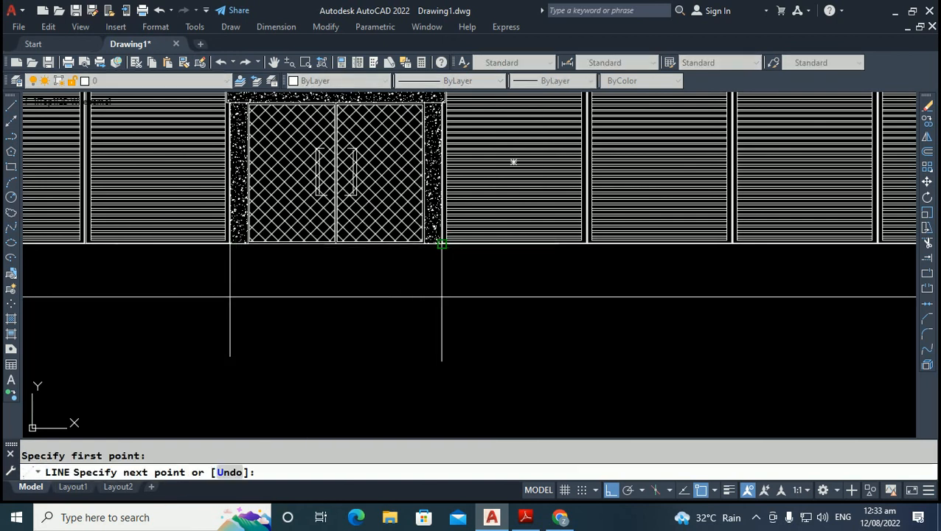
pyautogui.click(441, 314)
pyautogui.press('Escape')
# Trim the parts of the two vertical entrance lines that extend below the ground line.
pyautogui.write('tr')
pyautogui.press('Return')
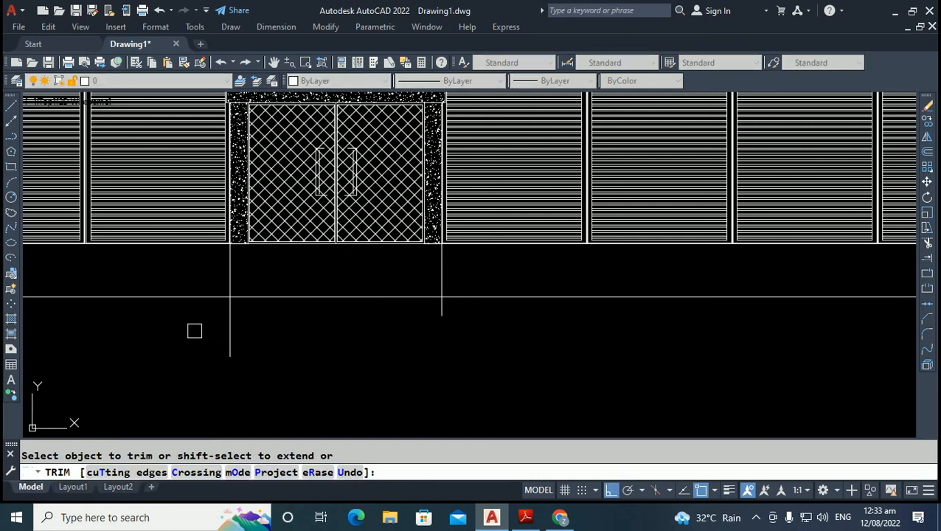
pyautogui.moveTo(114, 323)
pyautogui.mouseDown()
pyautogui.moveTo(346, 323)
pyautogui.moveTo(338, 315)
pyautogui.mouseUp()
pyautogui.press('Escape')
# Offset the base line under the entrance doors 6" downward to create the first step edge.
pyautogui.scroll(3, 287, 253)
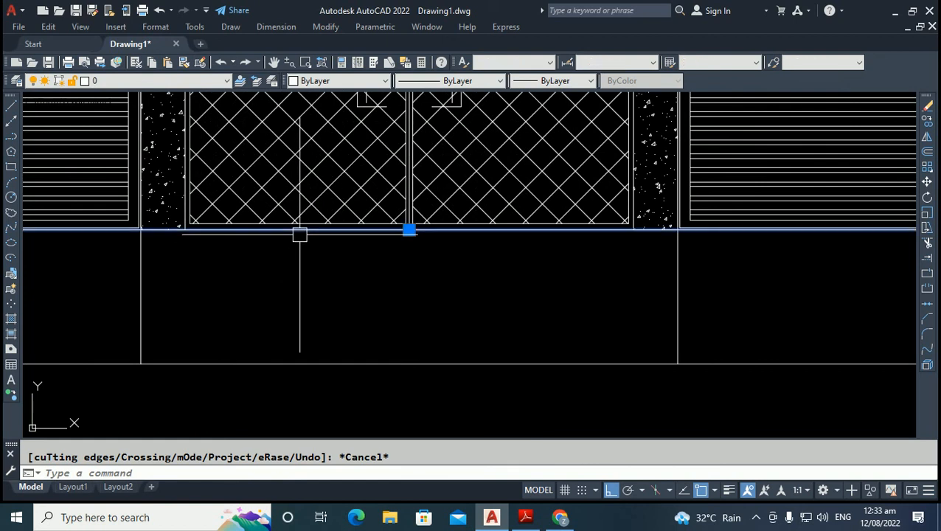
pyautogui.write('o')
pyautogui.press('Return')
pyautogui.write('6')
pyautogui.press('Return')
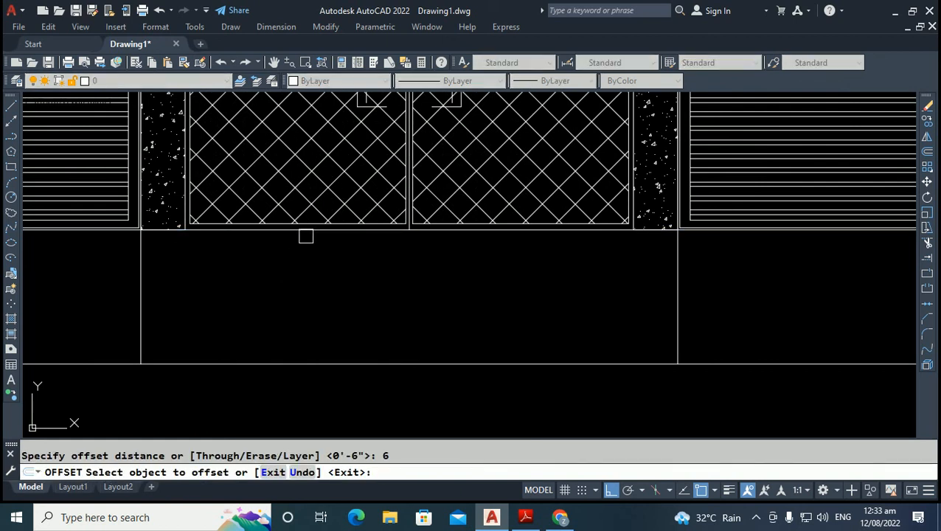
pyautogui.click(307, 233)
pyautogui.click(310, 269)
pyautogui.press('Escape')
# Trim the offset step line where it extends beyond the two vertical entrance lines.
pyautogui.write('tr')
pyautogui.press('Return')
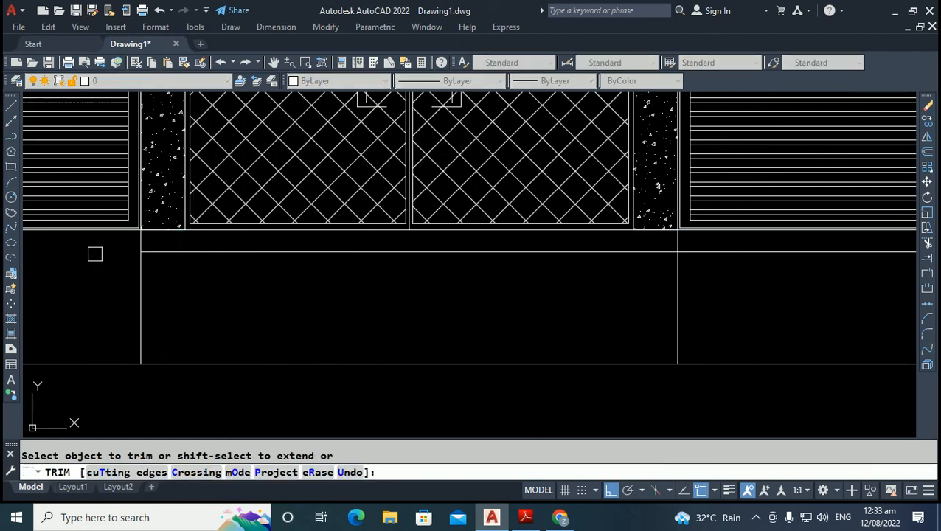
pyautogui.press('Escape')
pyautogui.press('Escape')
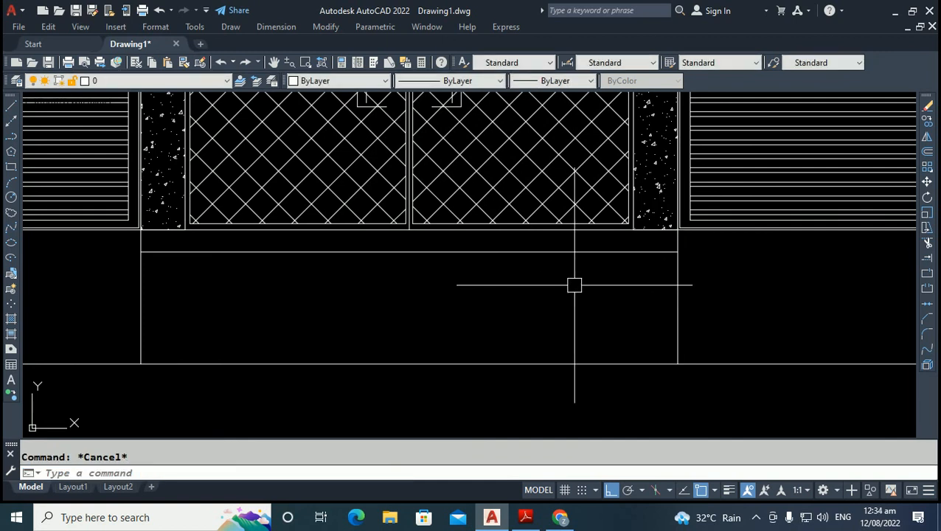
# Draw a vertical line from the centre of the entrance doors' base down past the ground line.
pyautogui.write('l')
pyautogui.press('Return')
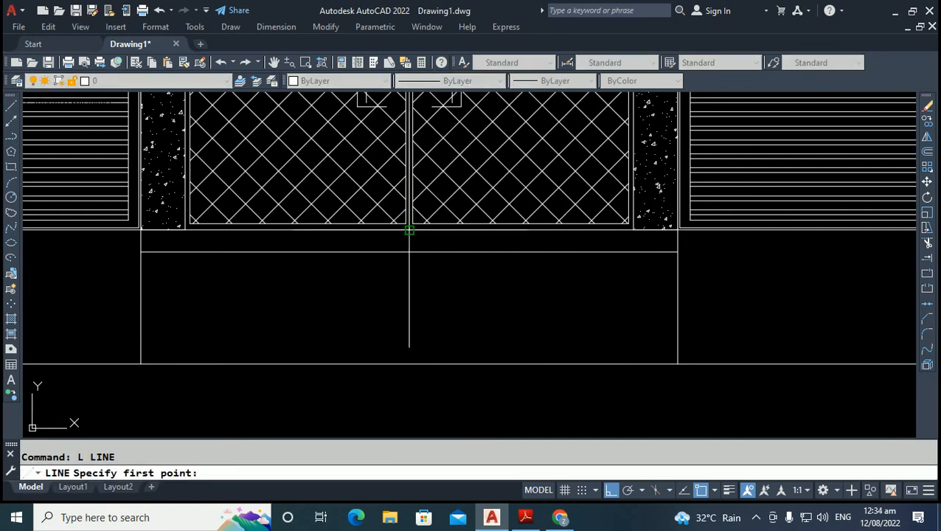
pyautogui.click(410, 230)
pyautogui.click(447, 393)
pyautogui.press('Escape')
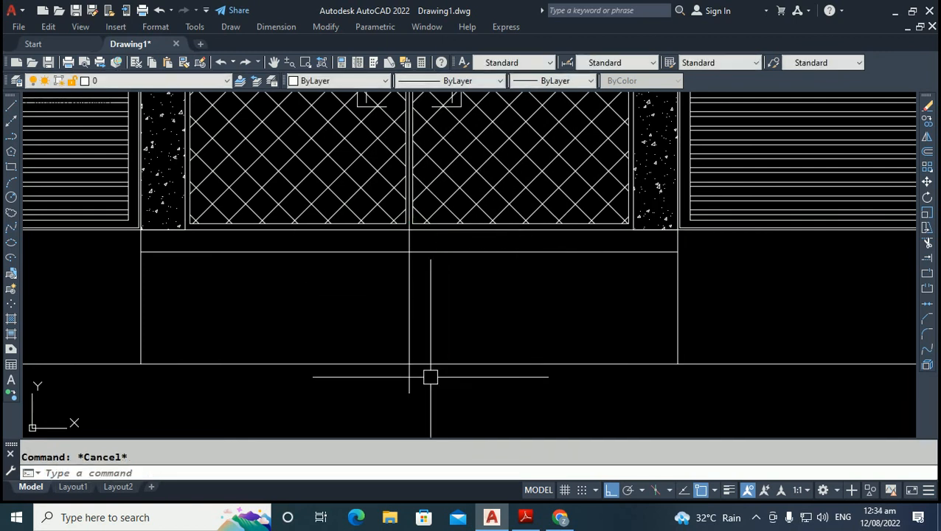
# Try to move the vertical centre line below the doors sideways to the right.
pyautogui.click(405, 332)
pyautogui.write('m')
pyautogui.press('Return')
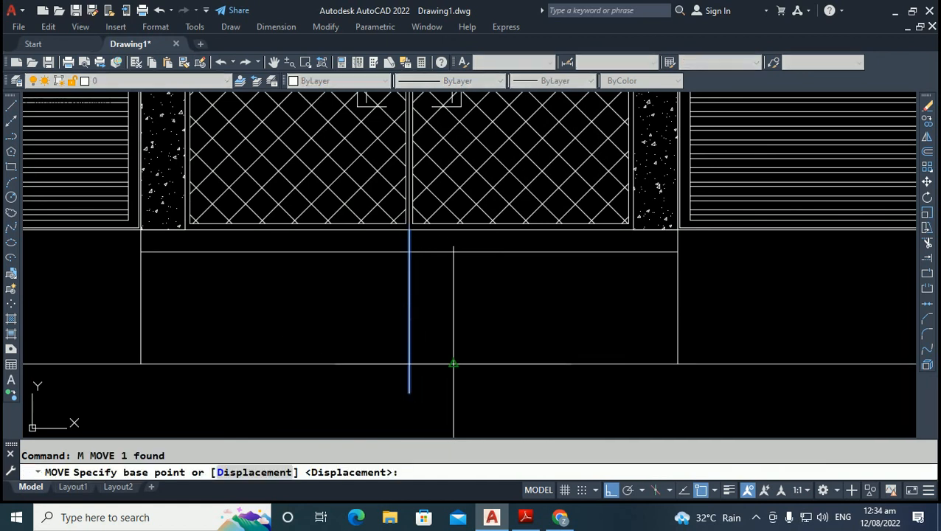
pyautogui.click(454, 363)
pyautogui.click(519, 368)
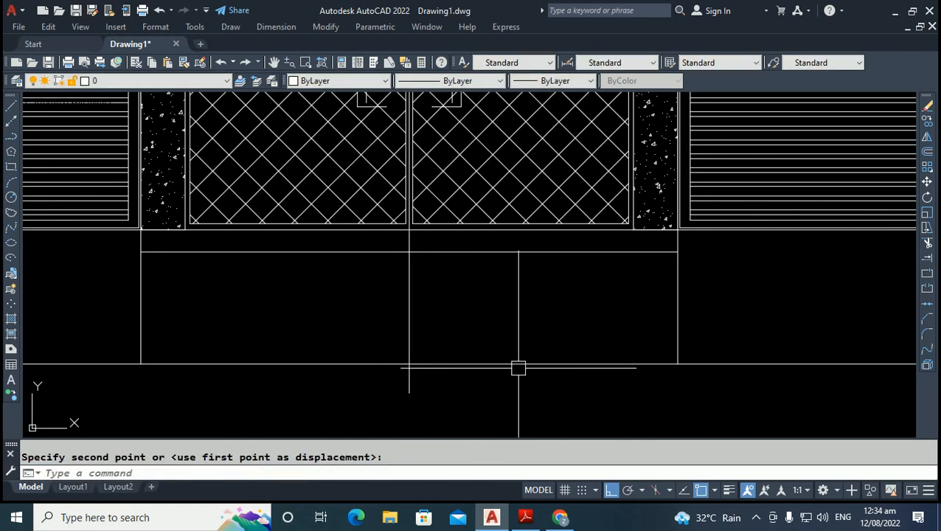
# Move the vertical centre line below the doors horizontally to the right of the door centre.
pyautogui.click(441, 379)
pyautogui.click(389, 392)
pyautogui.write('m')
pyautogui.press('Return')
pyautogui.click(434, 407)
pyautogui.click(495, 407)
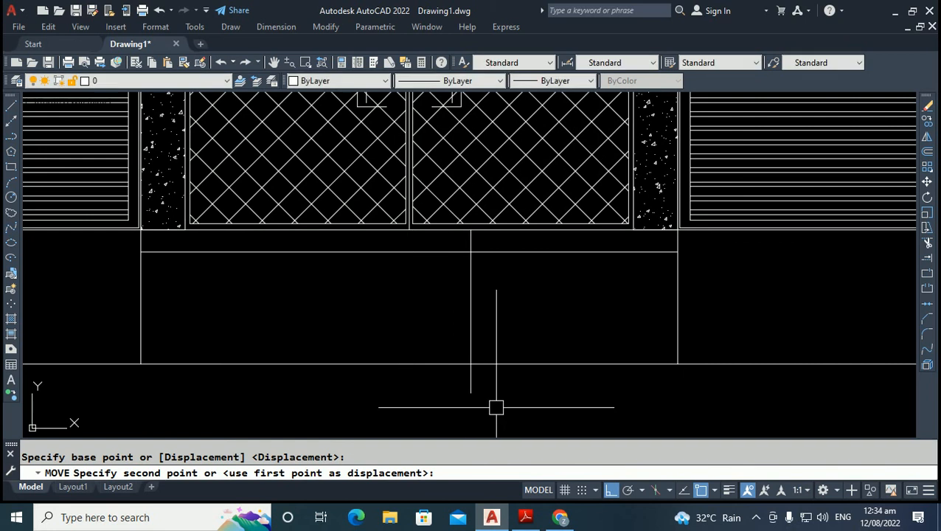
# Trim the end of the moved vertical divider that extends below the ground line.
pyautogui.press('Escape')
pyautogui.write('tr')
pyautogui.press('Return')
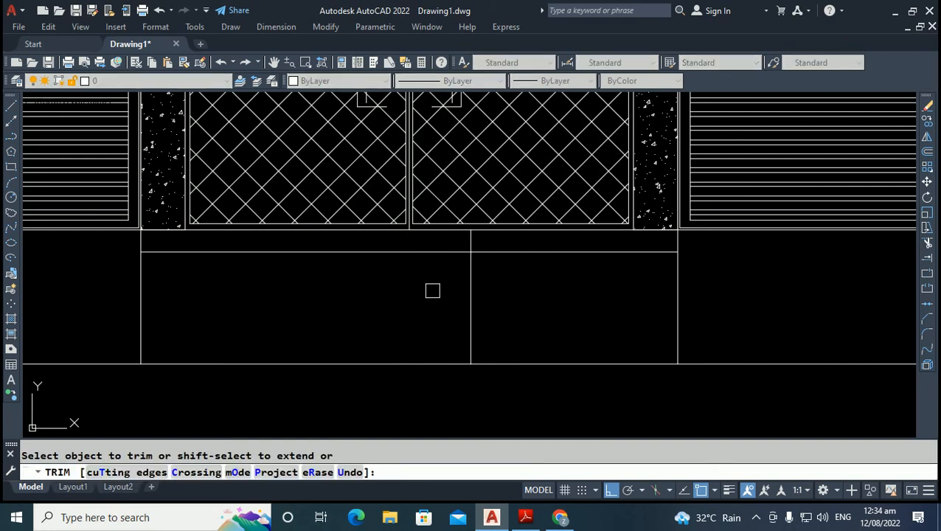
pyautogui.press('Escape')
pyautogui.press('Escape')
# Offset the first step line below the entrance doors 5" downward.
pyautogui.write('o')
pyautogui.press('Return')
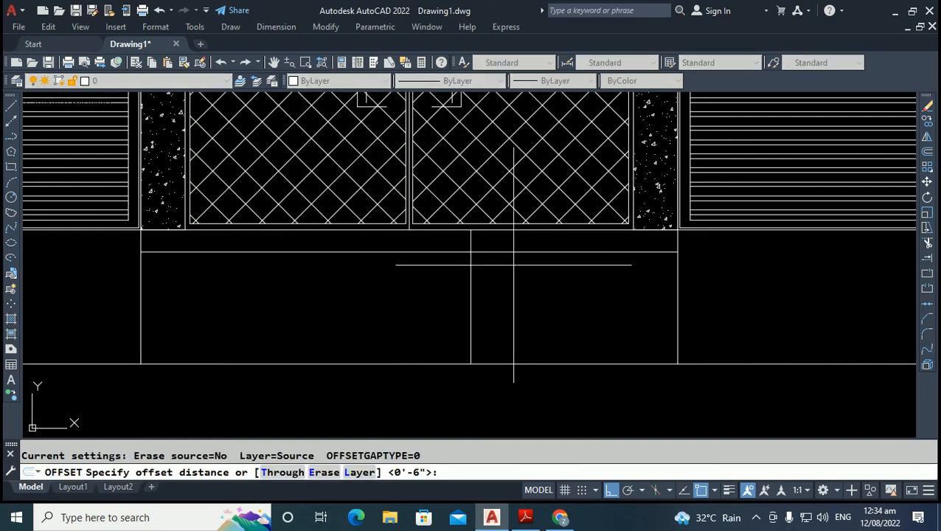
pyautogui.write('5')
pyautogui.press('Return')
pyautogui.press('Escape')
pyautogui.write('o')
pyautogui.press('Return')
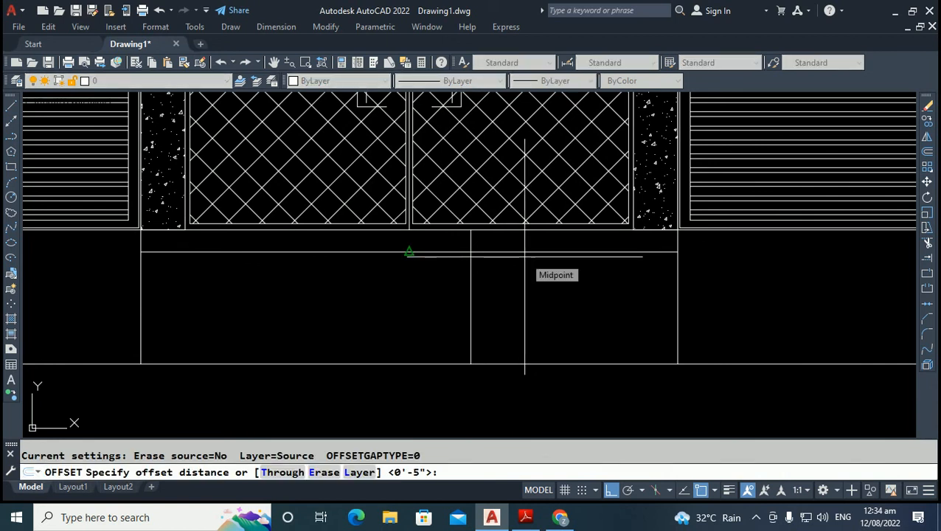
pyautogui.write('5')
pyautogui.press('Return')
pyautogui.click(514, 252)
pyautogui.click(516, 287)
pyautogui.press('Escape')
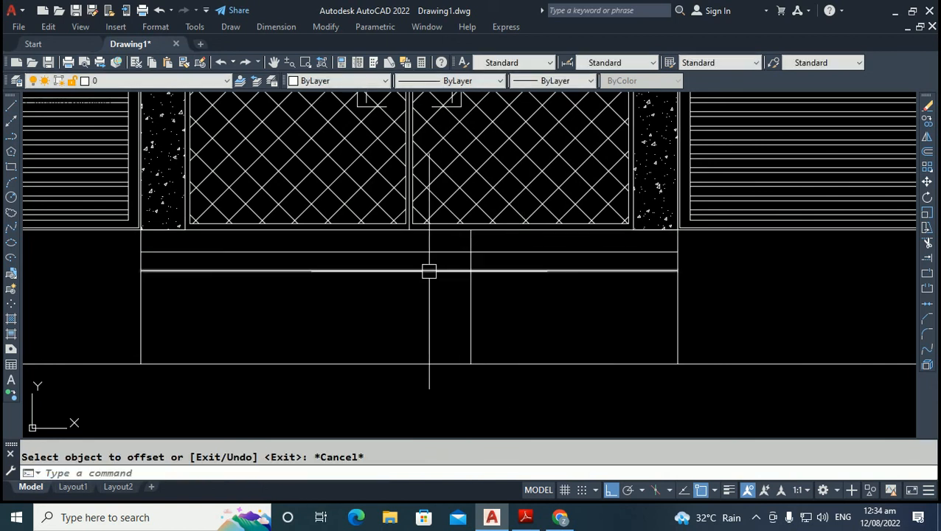
# Trim the part of the second step line that lies right of the vertical divider.
pyautogui.press('Escape')
pyautogui.write('TR')
pyautogui.press('Return')
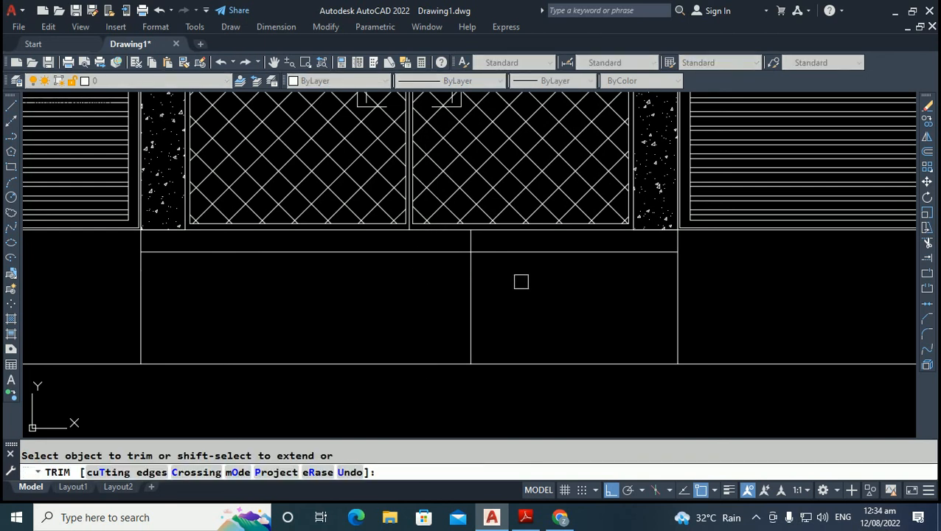
pyautogui.press('Escape')
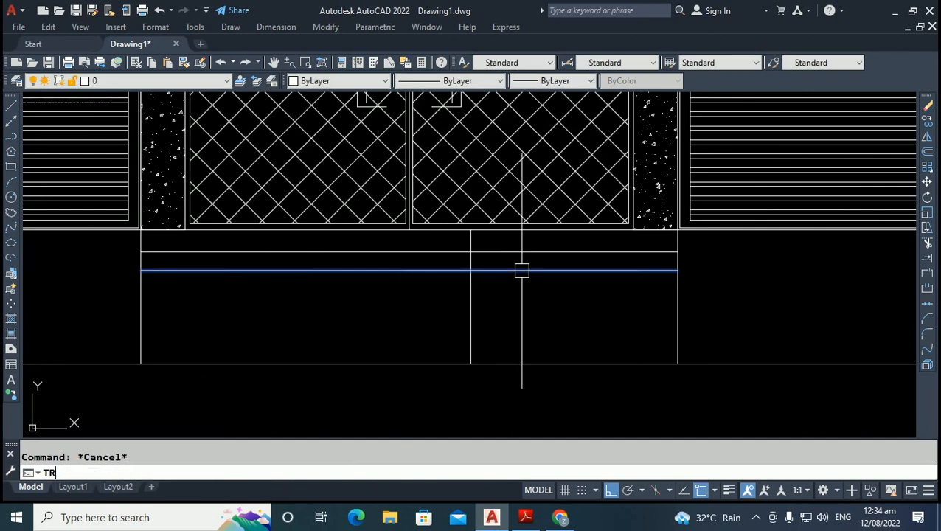
pyautogui.write('TR')
pyautogui.press('Return')
pyautogui.click(521, 271)
pyautogui.press('Escape')
# Try to offset the step line left of the divider 4" downward, and undo the offset.
pyautogui.write('o')
pyautogui.press('Return')
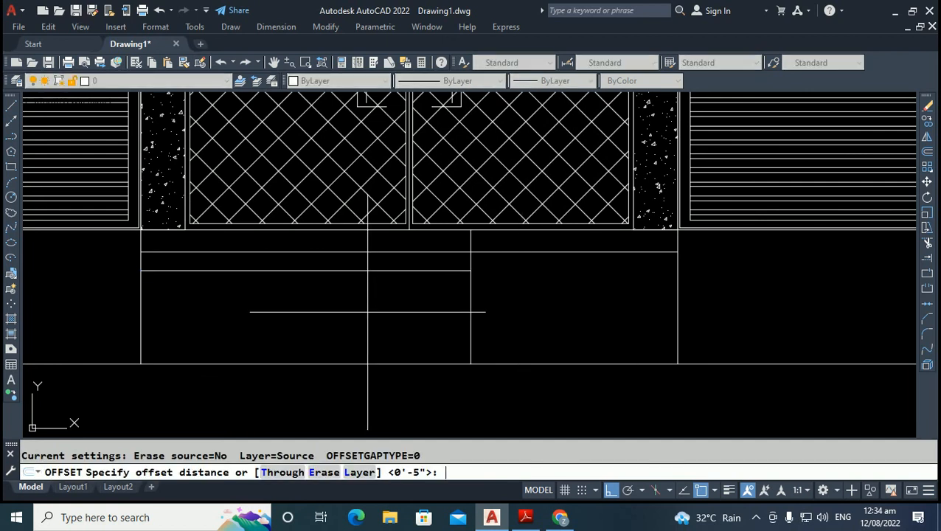
pyautogui.write('4')
pyautogui.press('Return')
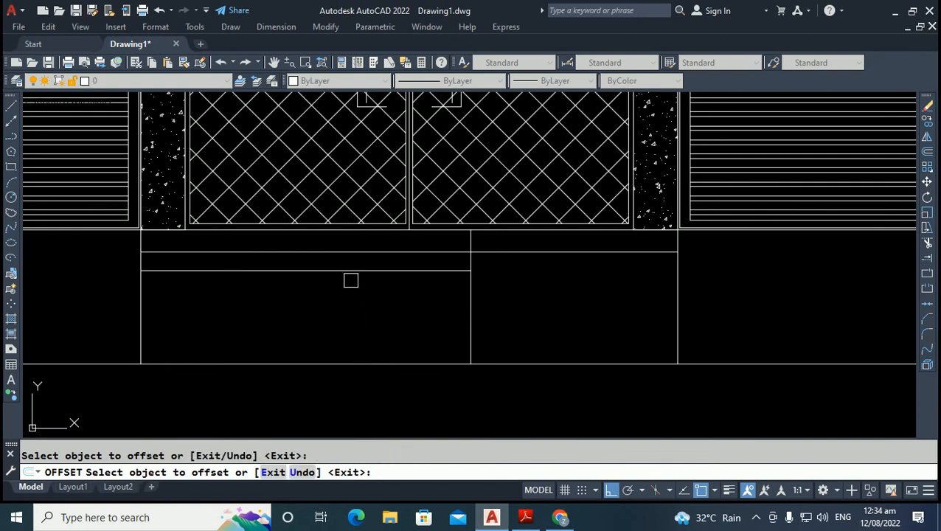
pyautogui.click(348, 271)
pyautogui.click(343, 313)
pyautogui.hotkey('ctrl', 'z')
pyautogui.press('Escape')
# Trim the part of the first step line that lies left of the vertical divider.
pyautogui.write('tr')
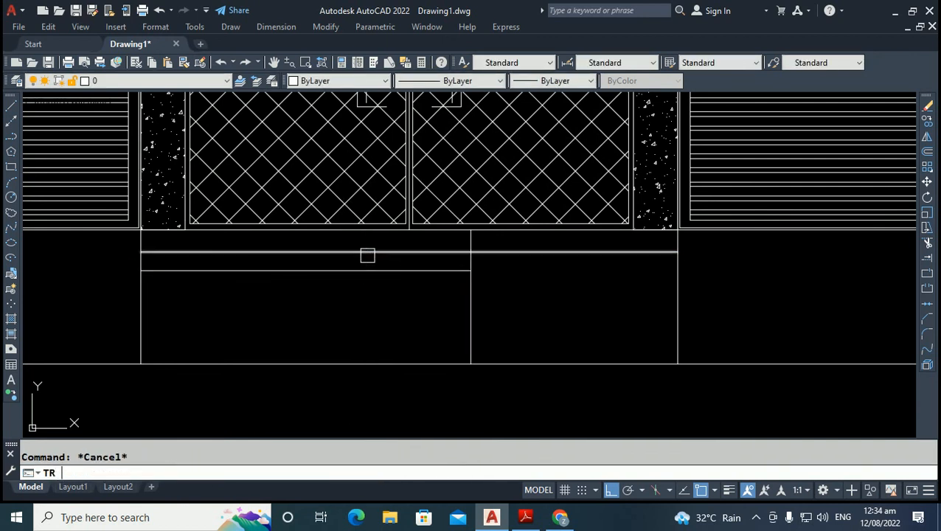
pyautogui.press('Return')
pyautogui.click(367, 253)
pyautogui.press('Escape')
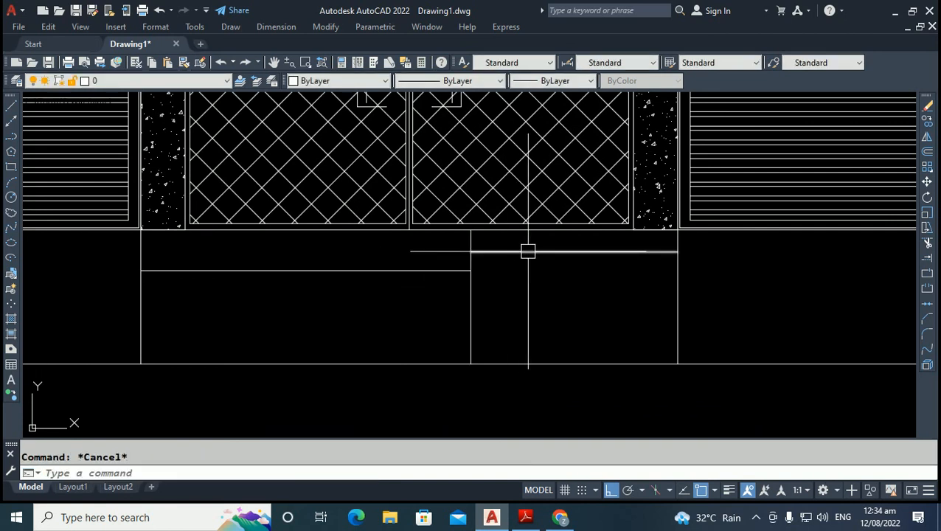
# Offset the remaining line left of the divider 7" downward.
pyautogui.write('o')
pyautogui.press('Return')
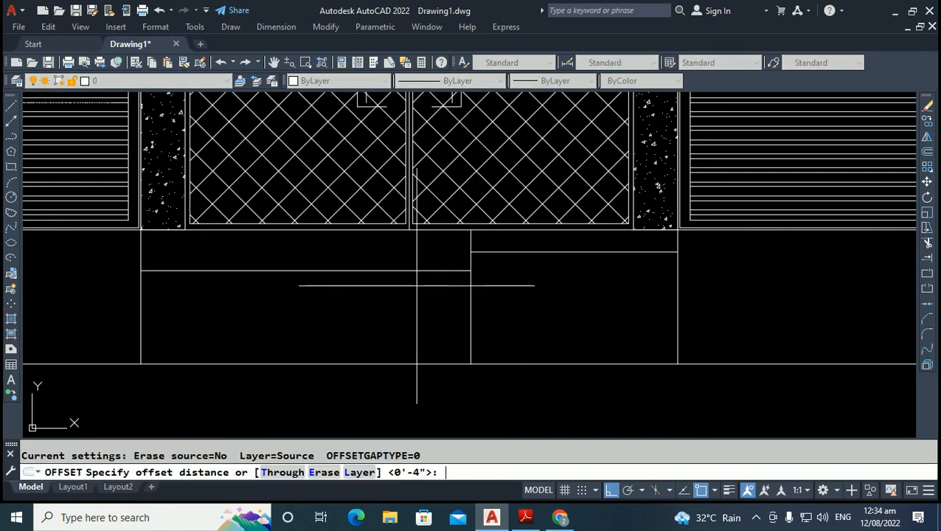
pyautogui.press('Return')
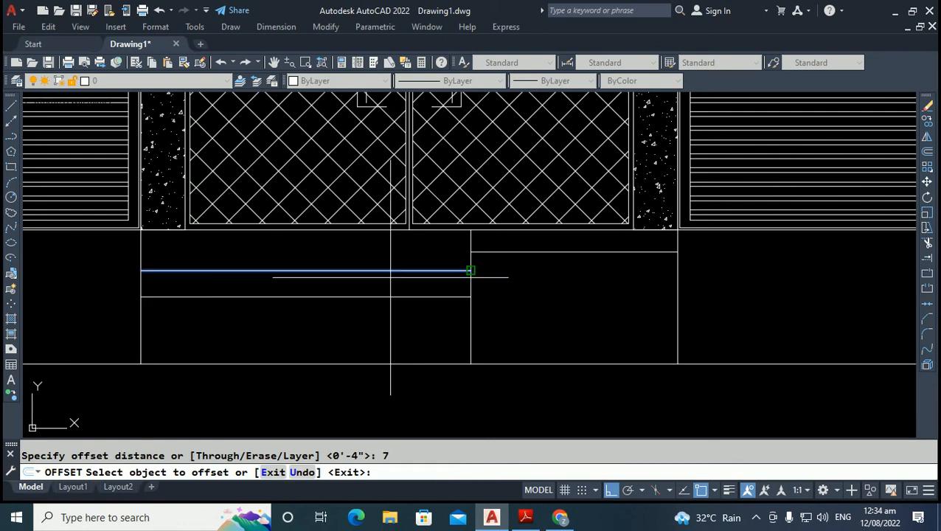
pyautogui.click(406, 271)
pyautogui.click(380, 305)
pyautogui.press('Return')
# Offset the lowest line left of the divider 6" downward.
pyautogui.press('Return')
pyautogui.write('6')
pyautogui.press('Return')
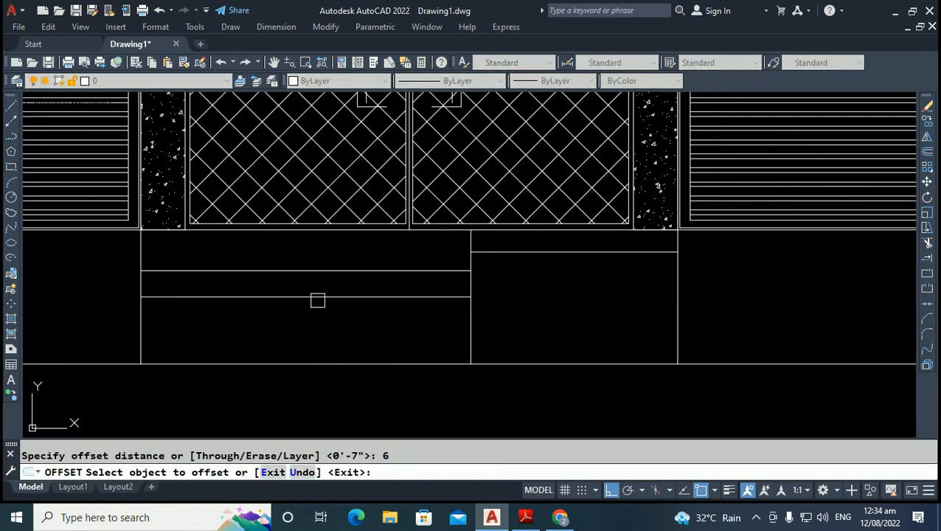
pyautogui.click(317, 297)
pyautogui.click(332, 355)
pyautogui.press('Return')
# Offset the lowest line left of the divider 5" downward.
pyautogui.press('Return')
pyautogui.write('5')
pyautogui.press('Return')
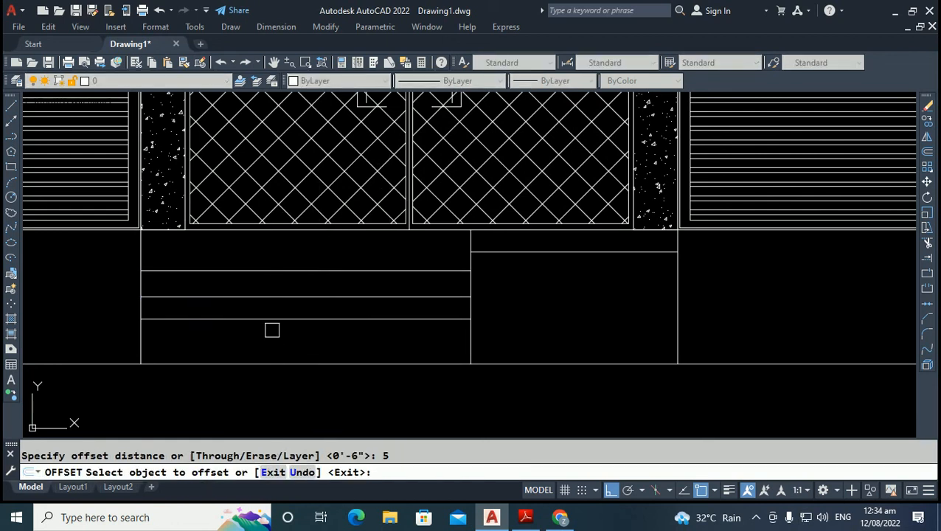
pyautogui.click(271, 318)
pyautogui.click(267, 340)
pyautogui.press('Return')
# Offset the lowest line left of the divider 3" downward.
pyautogui.press('Return')
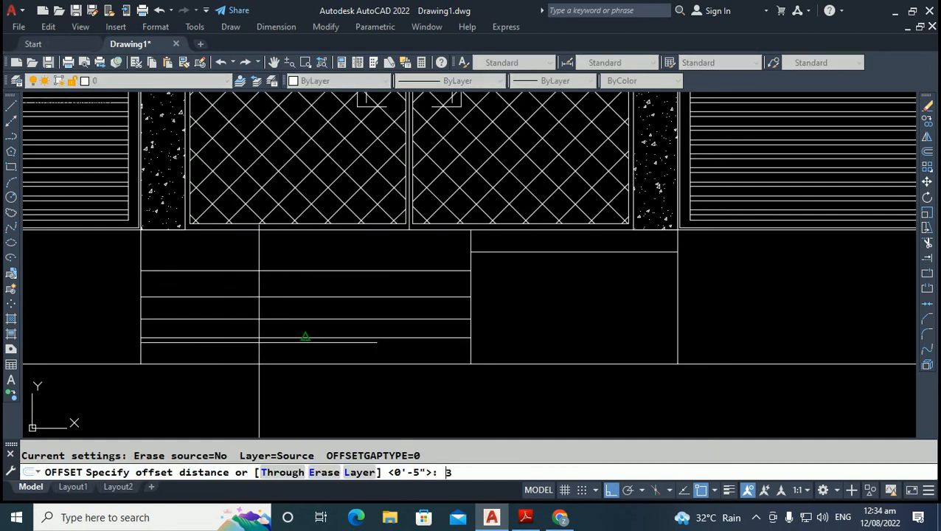
pyautogui.write('3')
pyautogui.press('Return')
pyautogui.click(254, 337)
pyautogui.click(277, 374)
pyautogui.press('Return')
# Offset the lowest line left of the divider downward three times in succession, spacing the copies 1" apart.
pyautogui.press('Return')
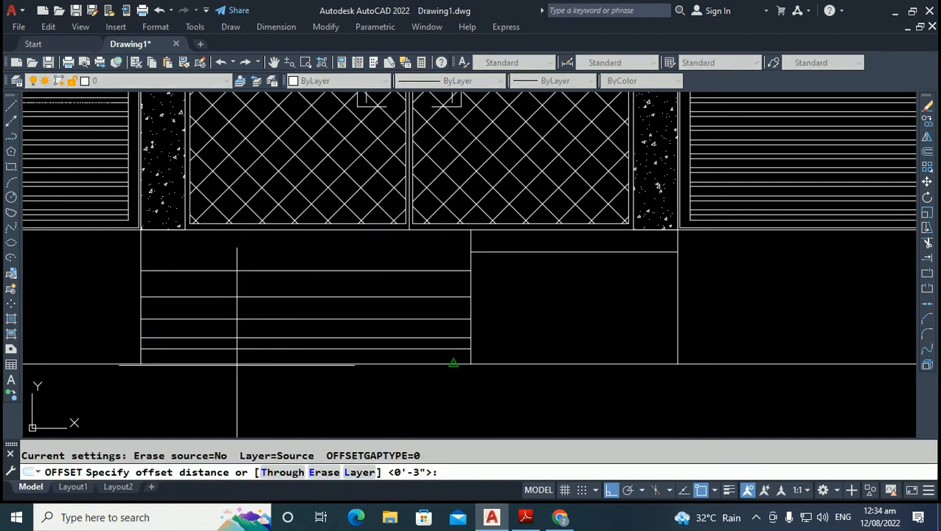
pyautogui.write('1')
pyautogui.press('Return')
pyautogui.click(211, 348)
pyautogui.click(223, 367)
pyautogui.scroll(2, 214, 365)
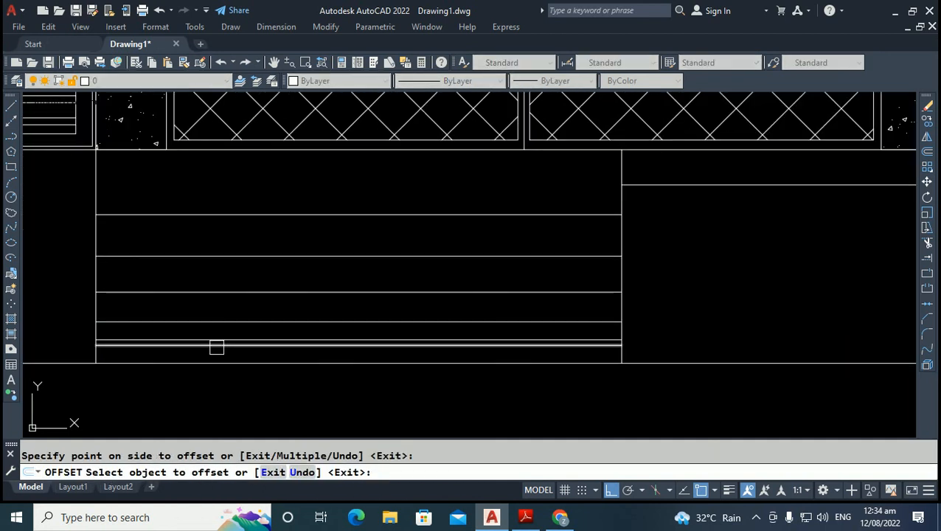
pyautogui.click(216, 347)
pyautogui.click(226, 370)
pyautogui.click(228, 354)
pyautogui.click(267, 402)
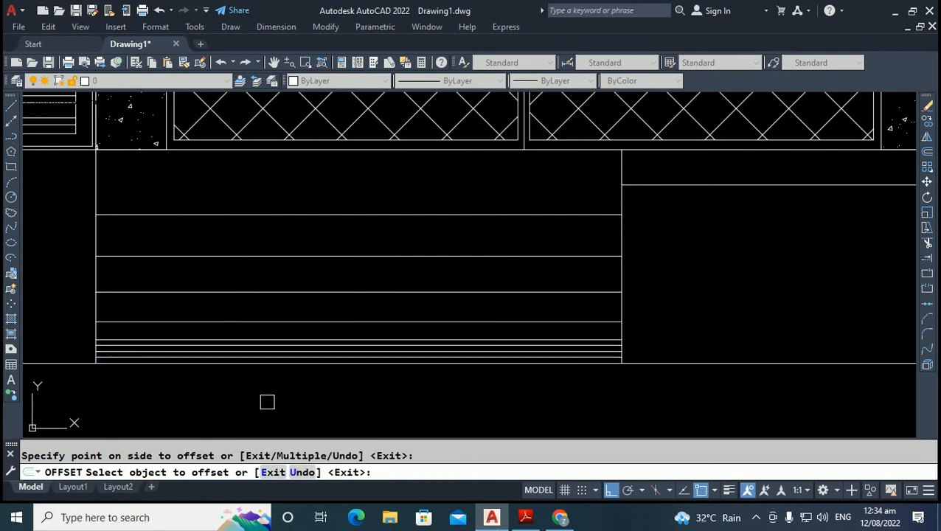
pyautogui.press('Return')
# Offset the lowest and the third-lowest 1"-spaced lines left of the divider 0.5" downward.
pyautogui.press('Return')
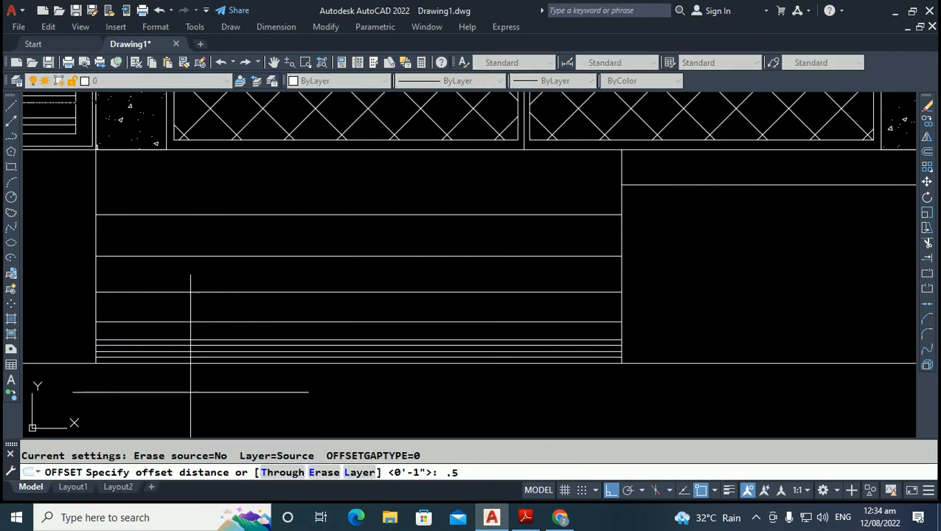
pyautogui.write('.5')
pyautogui.press('Return')
pyautogui.scroll(4, 189, 382)
pyautogui.click(205, 320)
pyautogui.click(216, 343)
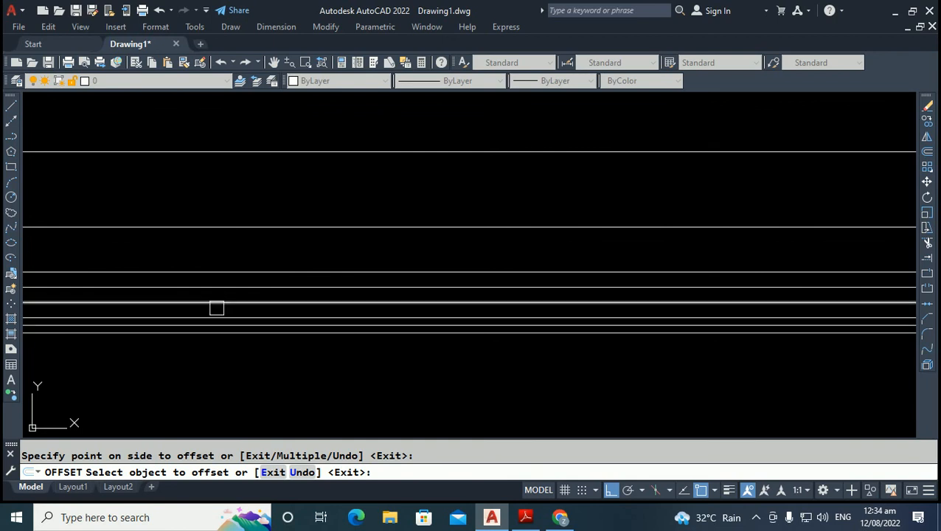
pyautogui.click(216, 308)
pyautogui.click(227, 317)
pyautogui.press('Return')
# Offset the lowest line above the ground left of the divider by 0.25", once downward and once upward.
pyautogui.press('Return')
pyautogui.write('.2')
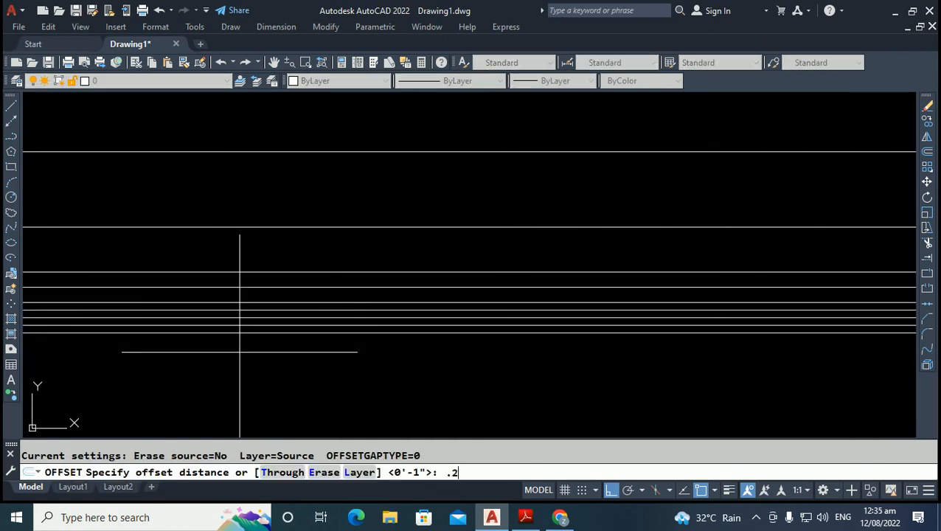
pyautogui.write('5')
pyautogui.press('Return')
pyautogui.click(232, 325)
pyautogui.click(248, 343)
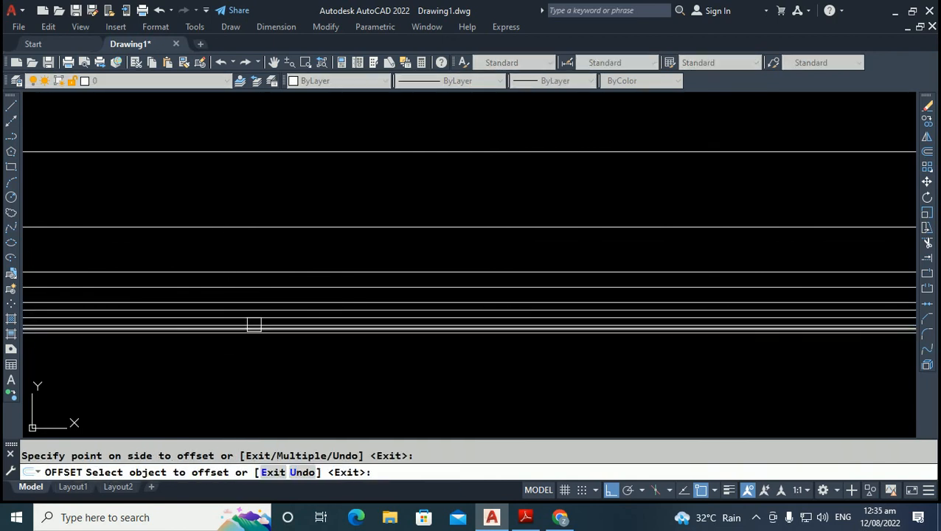
pyautogui.click(256, 324)
pyautogui.press('Escape')
pyautogui.press('Return')
pyautogui.press('Return')
pyautogui.click(263, 323)
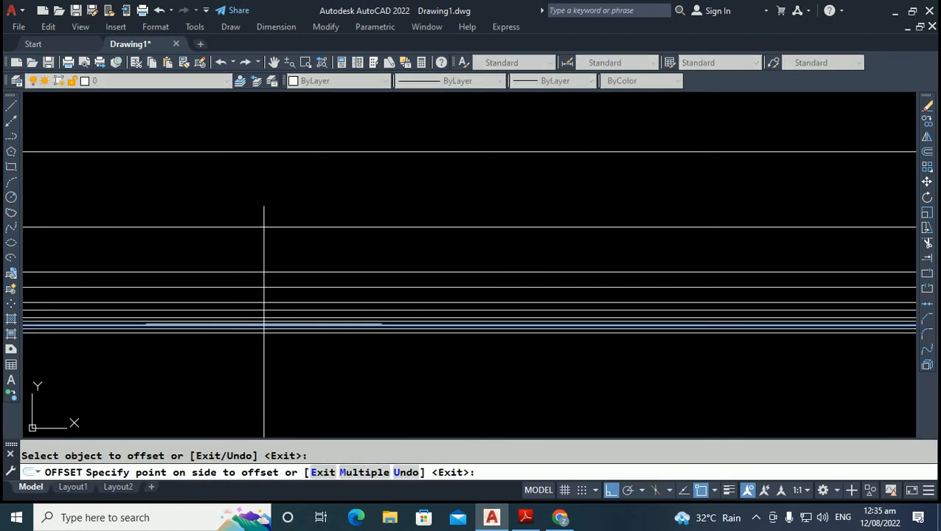
pyautogui.click(316, 253)
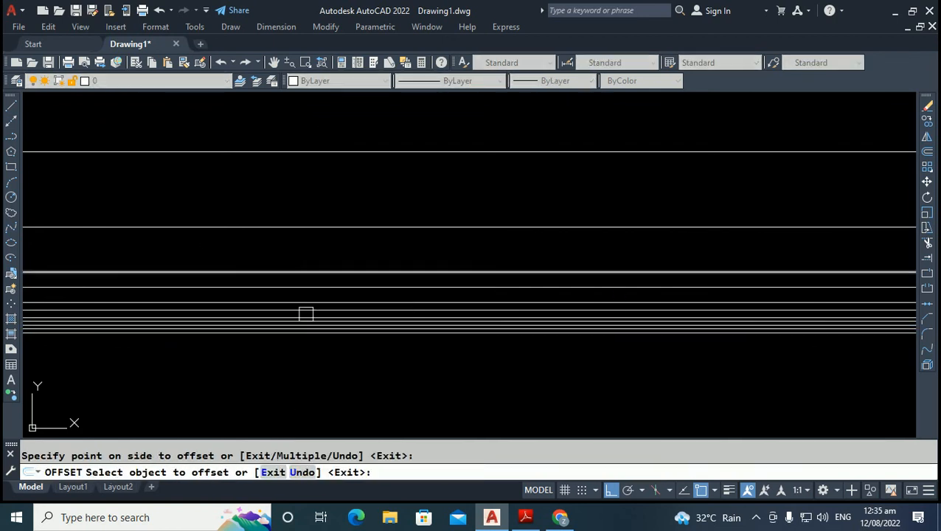
pyautogui.scroll(-3, 306, 313)
pyautogui.press('Escape')
# Offset the step line right of the divider downward repeatedly at 6" intervals with the Multiple option, filling the stair down to the ground.
pyautogui.scroll(2, 406, 266)
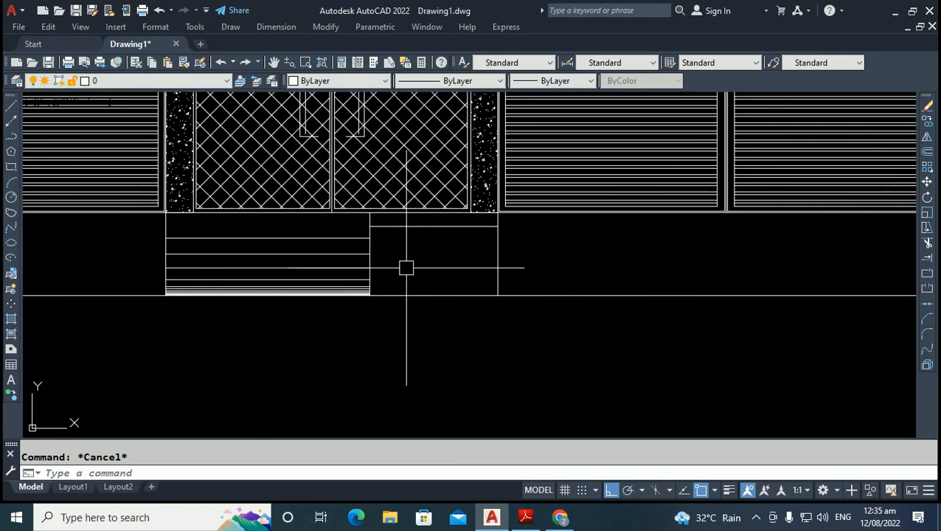
pyautogui.write('o')
pyautogui.press('Return')
pyautogui.write('6')
pyautogui.press('Return')
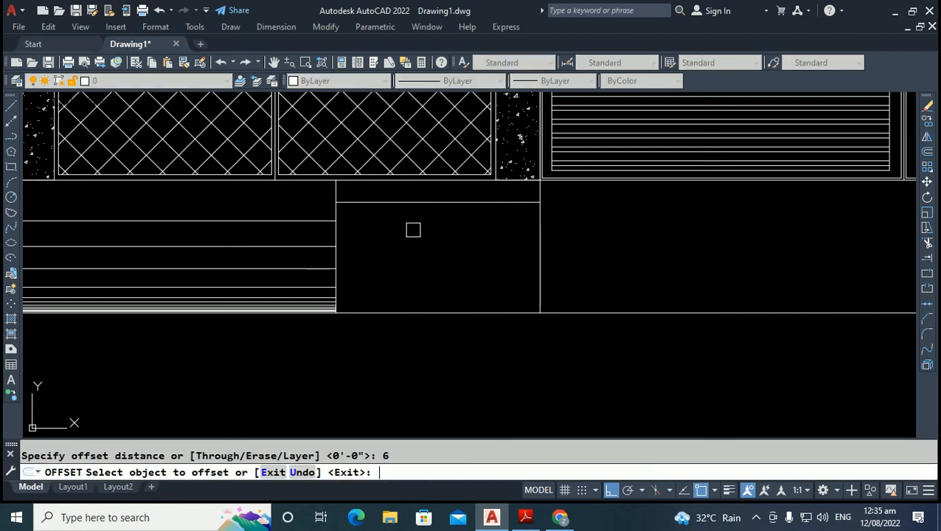
pyautogui.click(414, 205)
pyautogui.write('M')
pyautogui.press('Return')
pyautogui.click(404, 279)
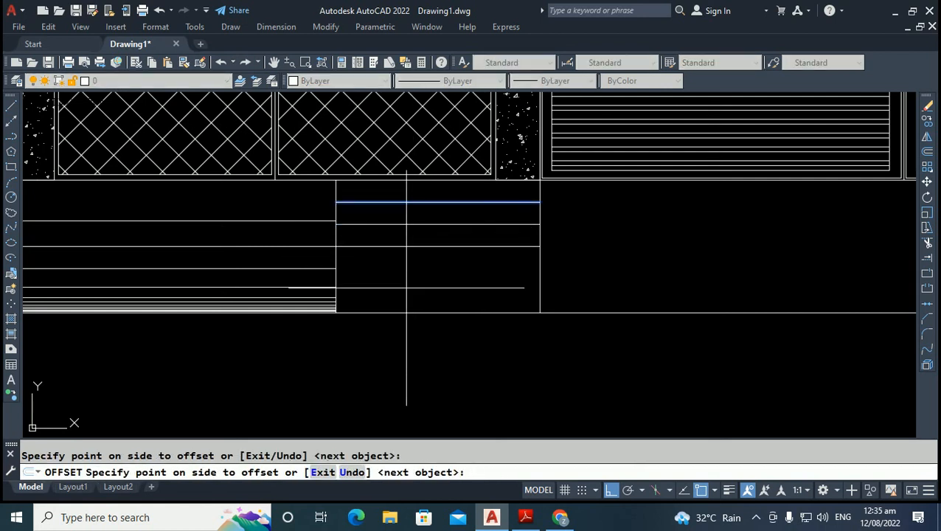
pyautogui.click(411, 317)
pyautogui.click(416, 331)
pyautogui.press('Escape')
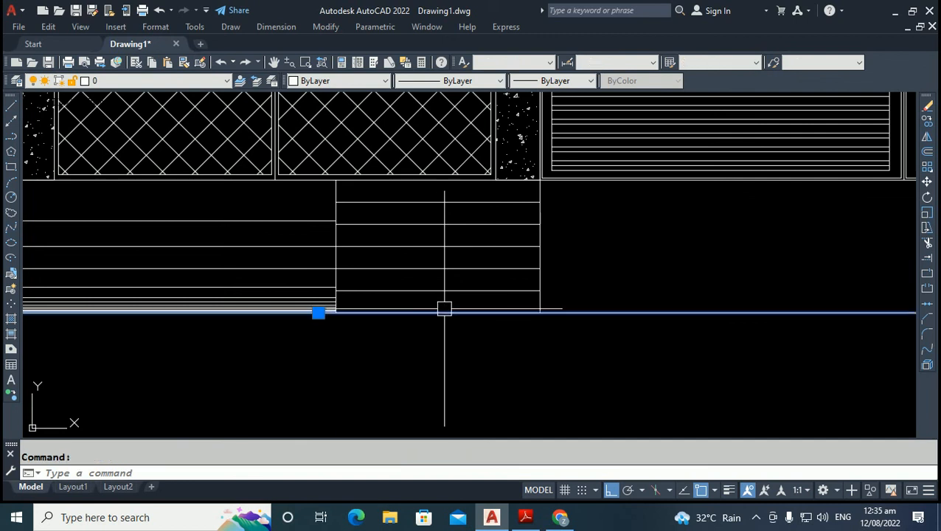
pyautogui.press('Escape')
# Examine the whole front elevation, from the entrance steps and ground line up to the rooftop block.
pyautogui.scroll(-2, 449, 328)
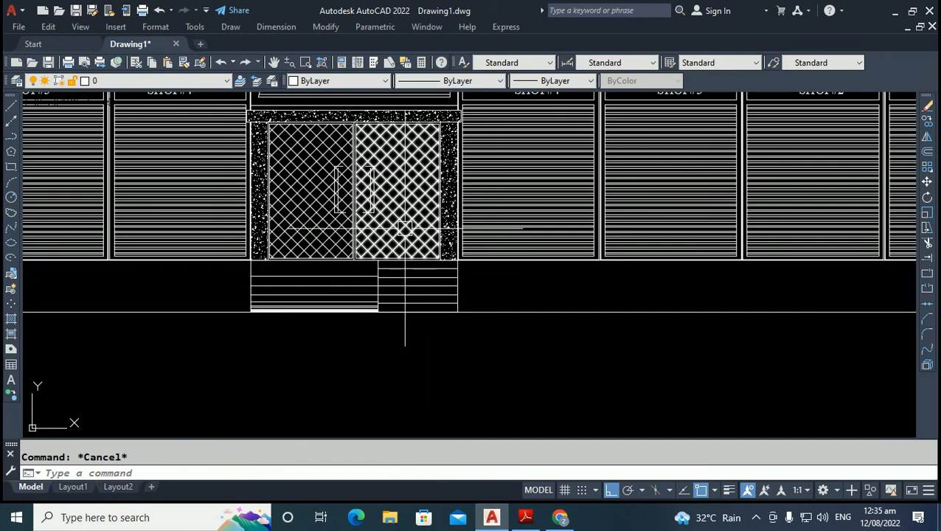
pyautogui.scroll(-5, 385, 227)
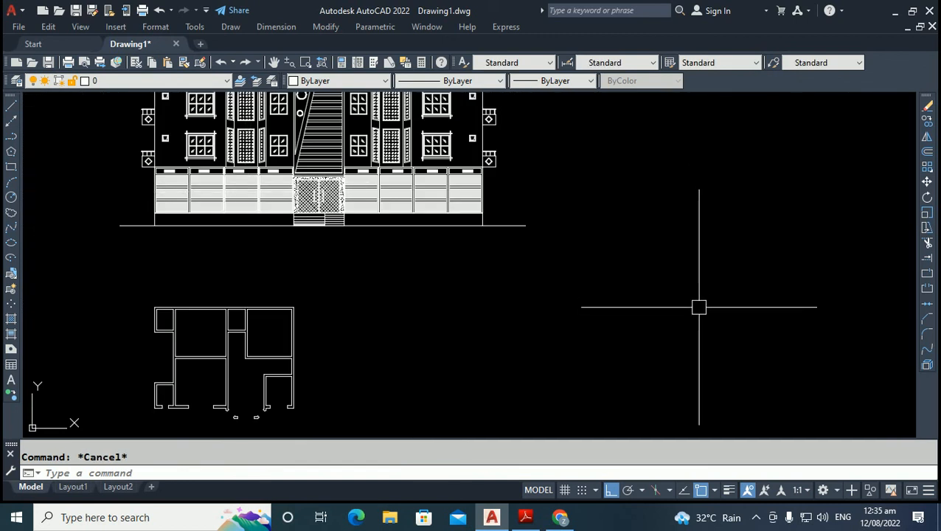
pyautogui.scroll(4, 376, 226)
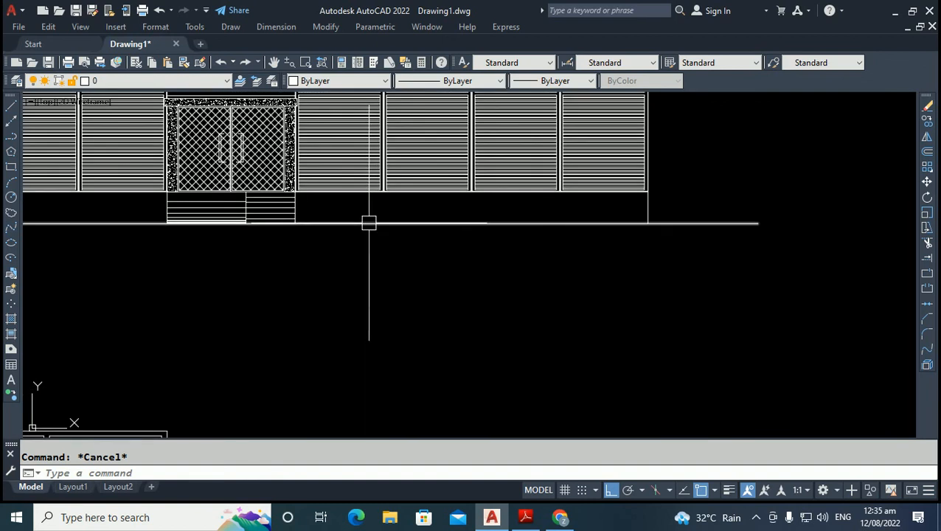
pyautogui.scroll(-4, 317, 272)
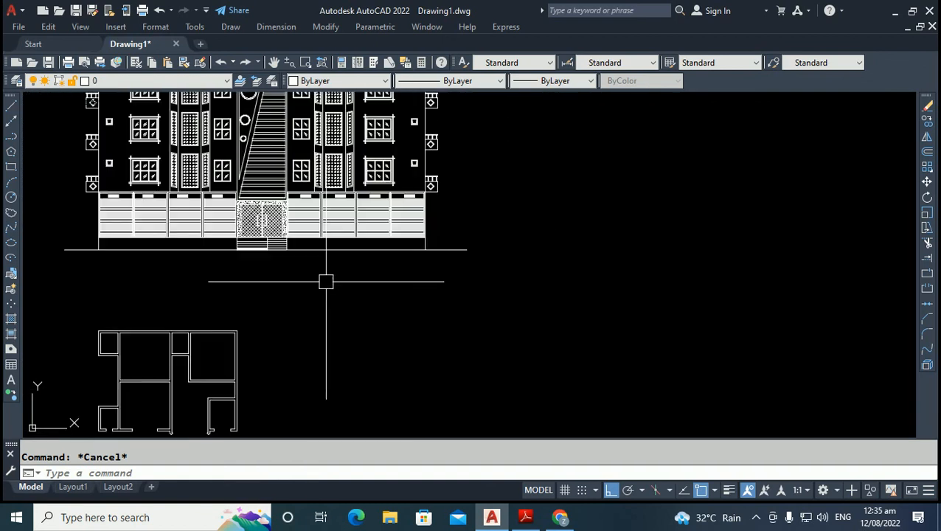
pyautogui.scroll(-1, 319, 272)
pyautogui.moveTo(354, 304)
pyautogui.mouseDown(button='middle')
pyautogui.moveTo(376, 268)
pyautogui.moveTo(380, 308)
pyautogui.mouseUp(button='middle')
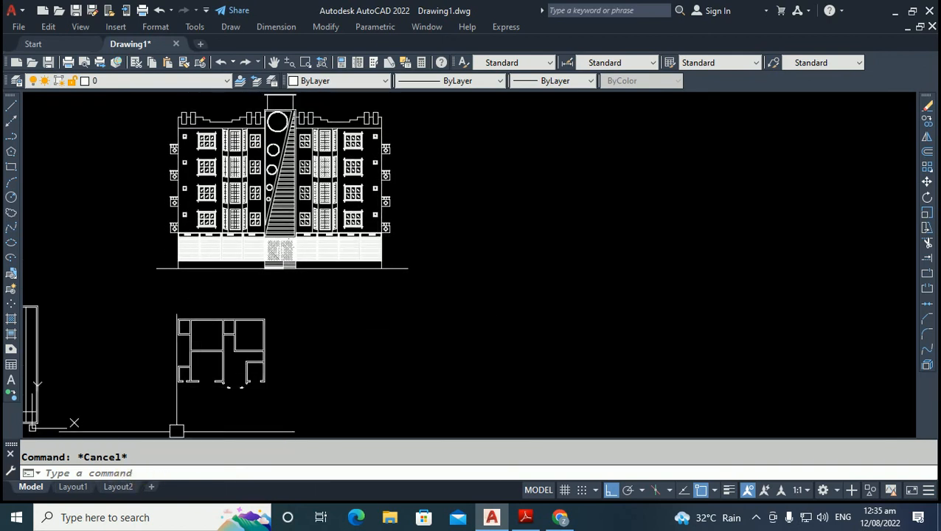
pyautogui.moveTo(189, 402); pyautogui.dragTo(189, 421, button='middle')
pyautogui.scroll(3, 278, 286)
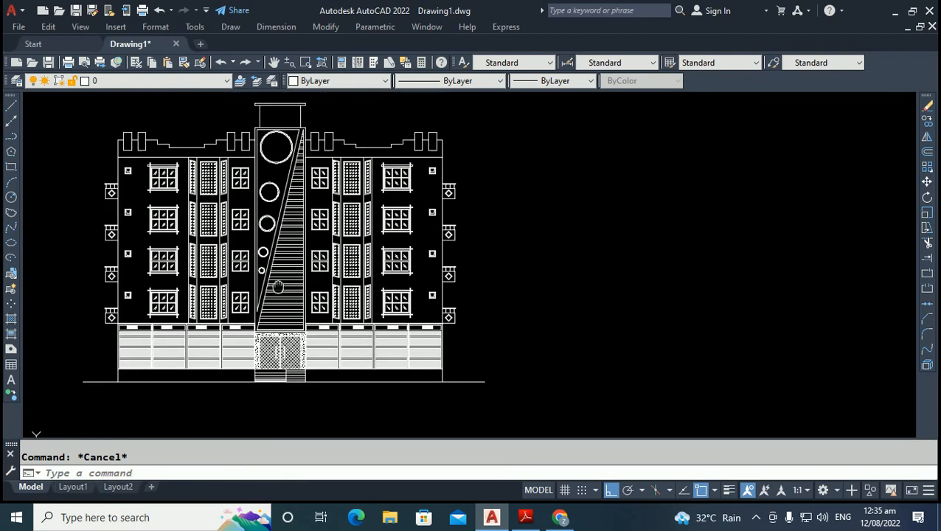
pyautogui.moveTo(278, 286); pyautogui.dragTo(267, 319, button='middle')
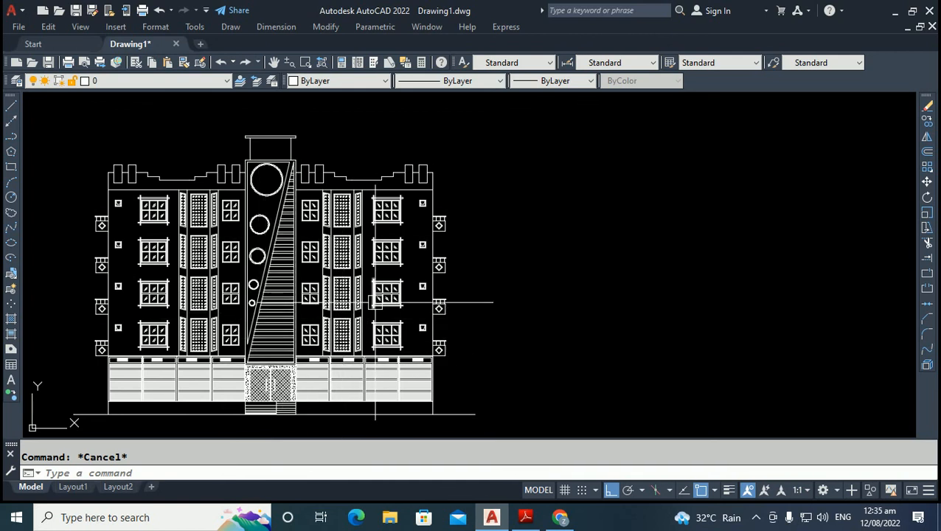
pyautogui.moveTo(375, 302); pyautogui.dragTo(402, 290, button='middle')
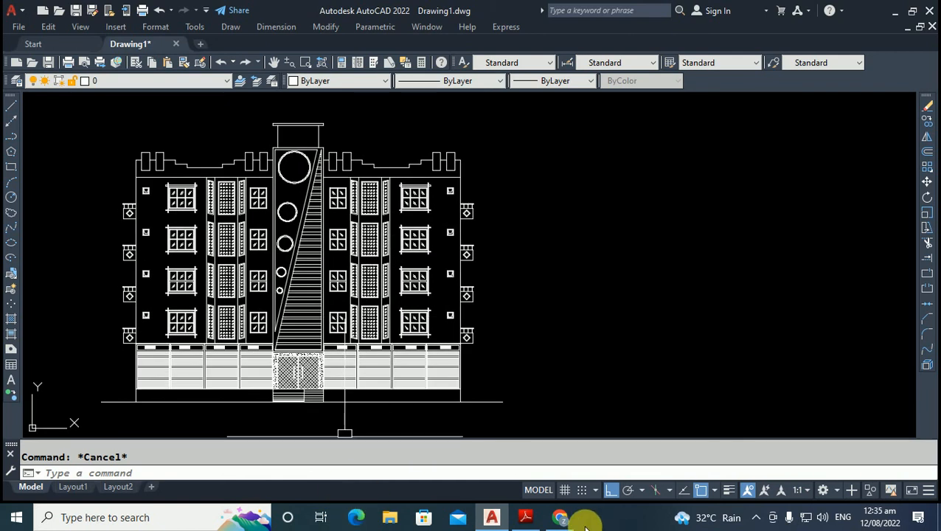
# Switch to Chrome and look through the playlists of the Experts Technologies channel on YouTube.
pyautogui.click(559, 516)
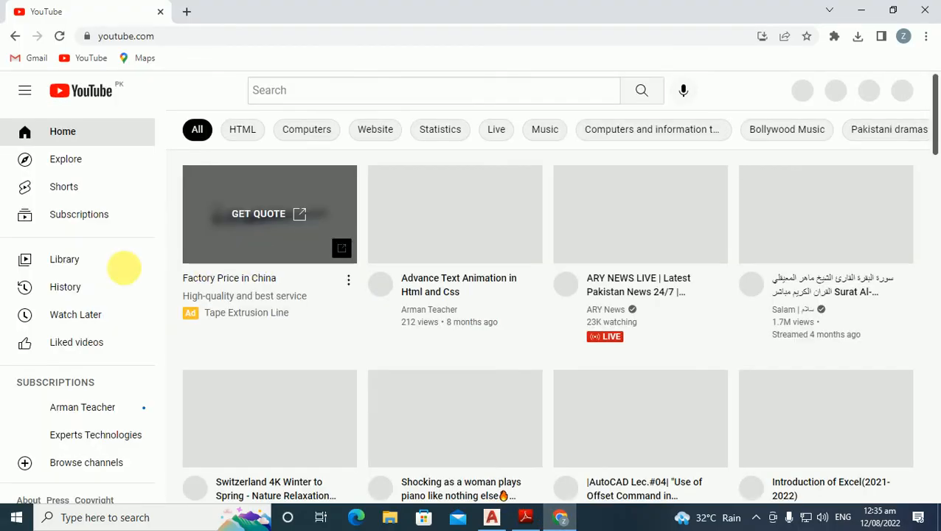
pyautogui.click(78, 437)
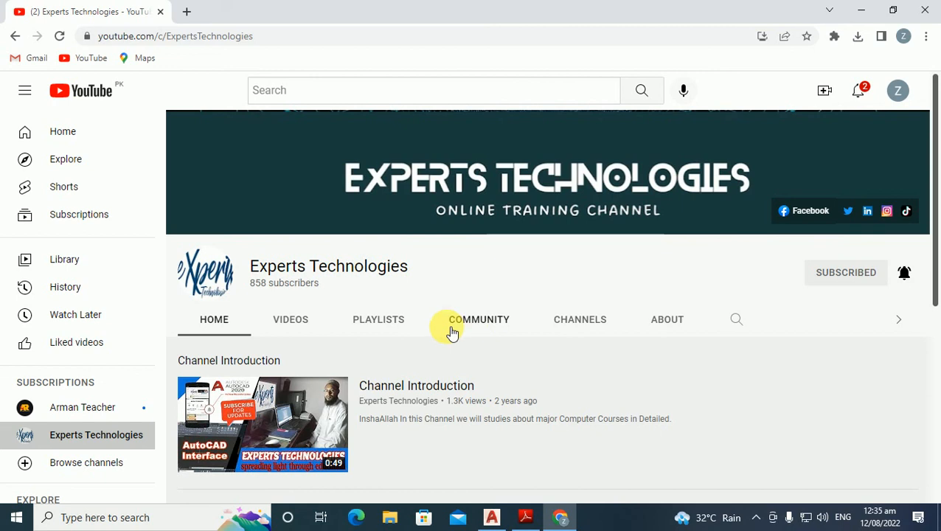
pyautogui.click(395, 323)
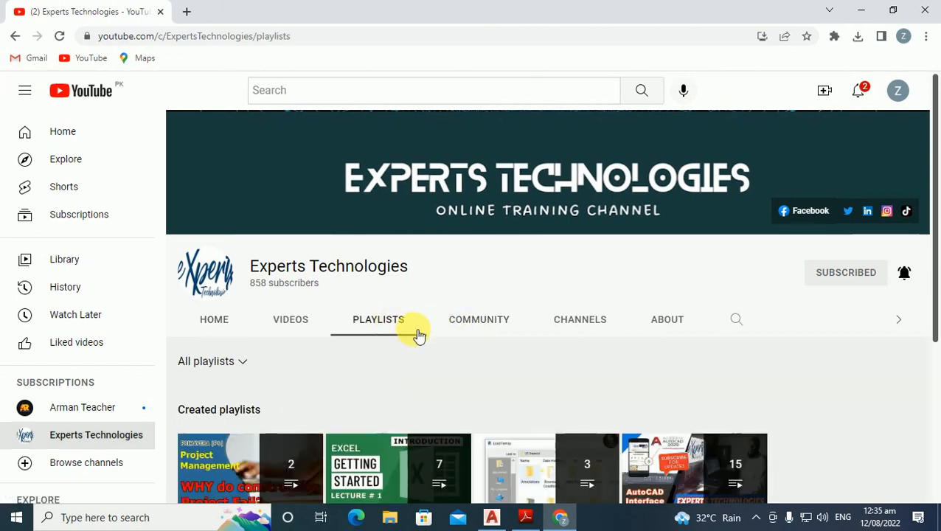
pyautogui.scroll(-2, 427, 335)
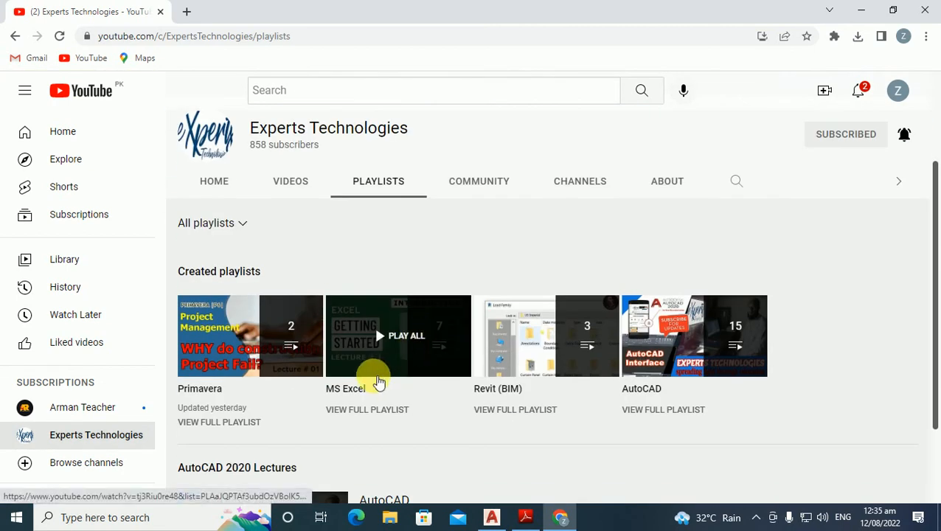
pyautogui.scroll(-1, 374, 380)
pyautogui.scroll(3, 377, 382)
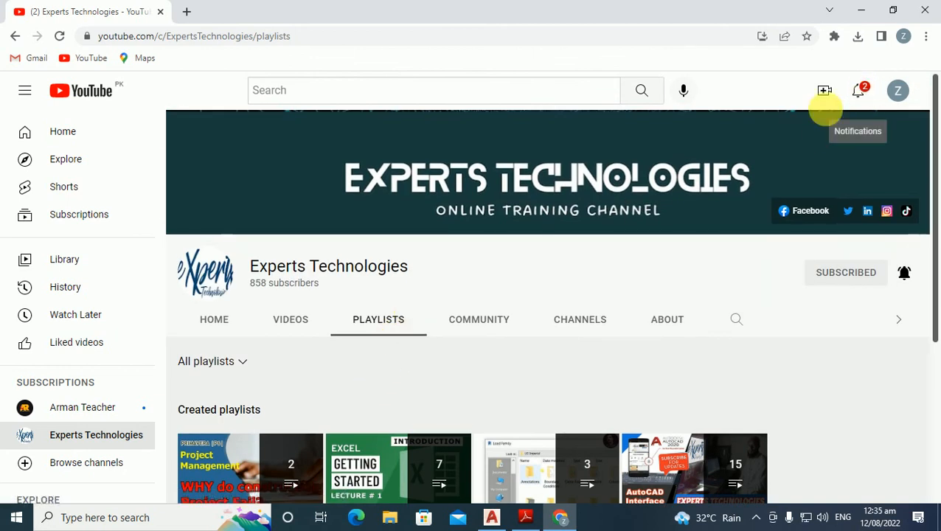
# Play the channel's AutoCAD playlist, skip the advertisement, and minimize the browser.
pyautogui.click(669, 462)
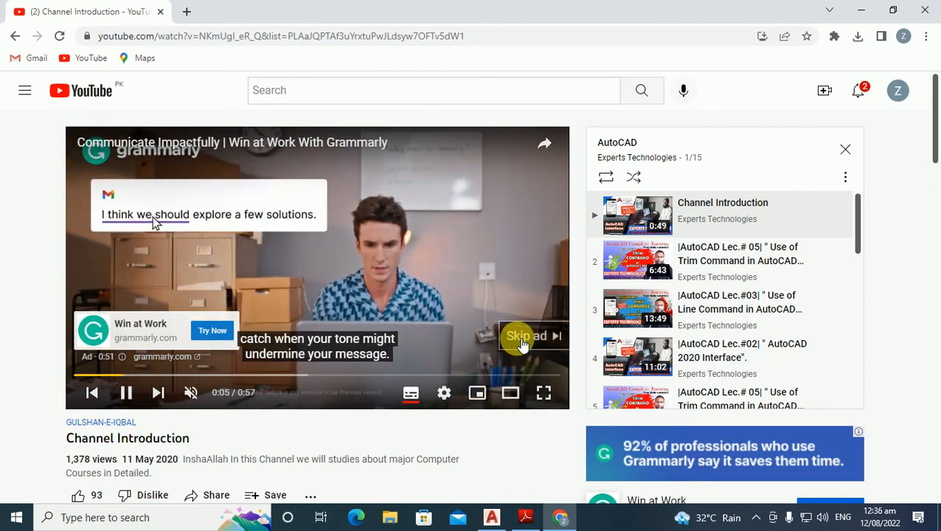
pyautogui.click(521, 341)
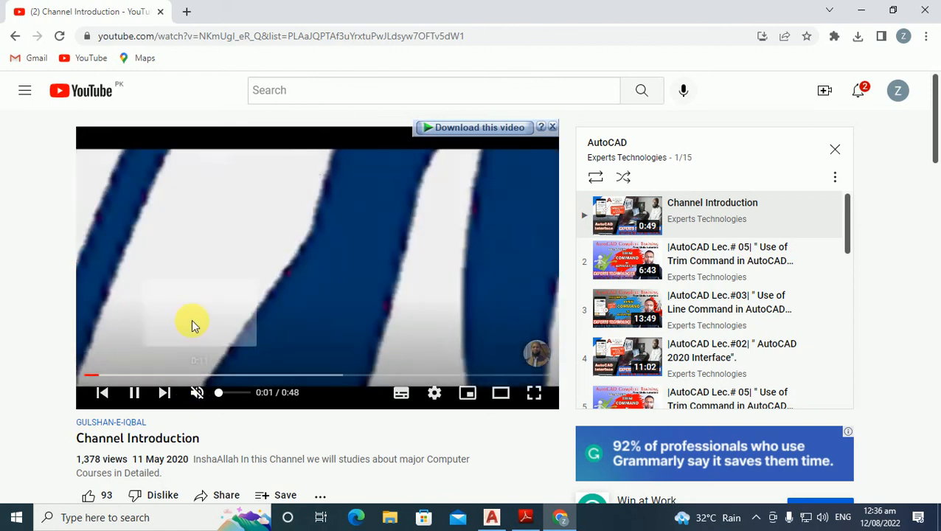
pyautogui.click(860, 11)
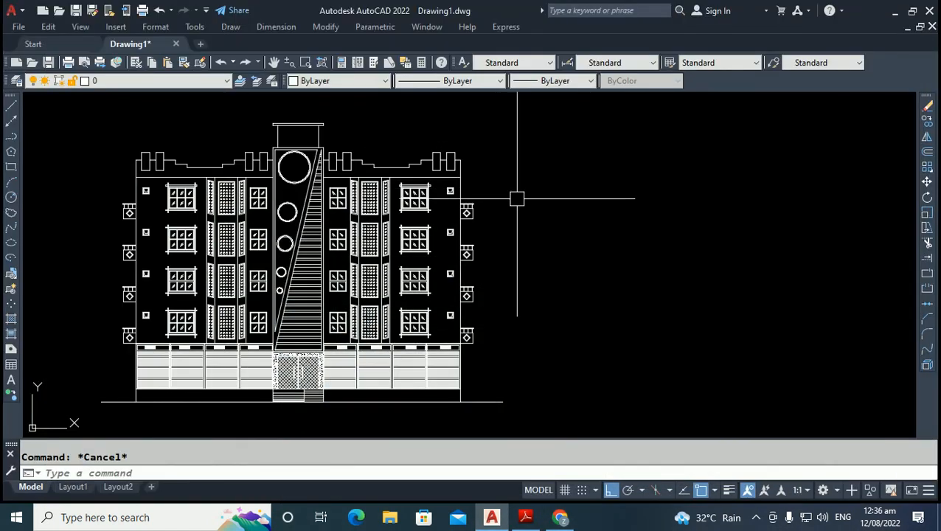
pyautogui.moveTo(572, 270); pyautogui.dragTo(578, 268, button='middle')
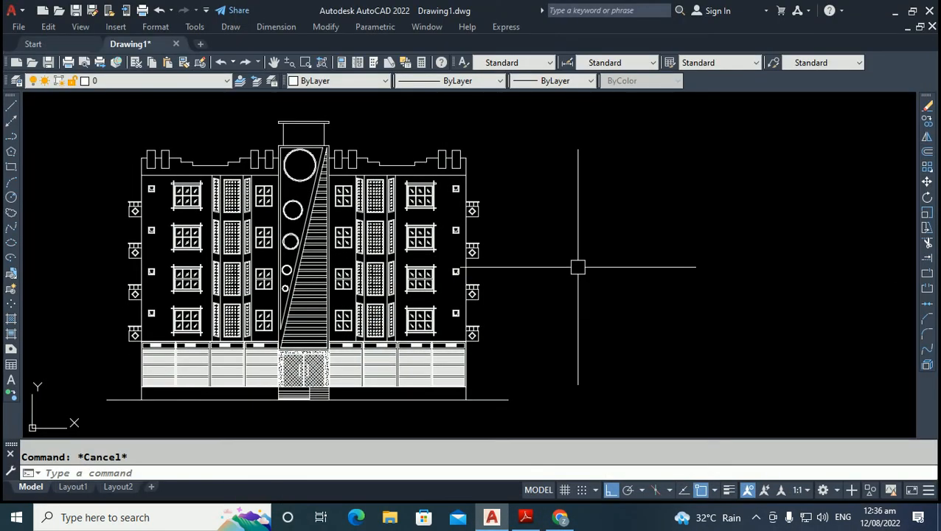
pyautogui.click(559, 518)
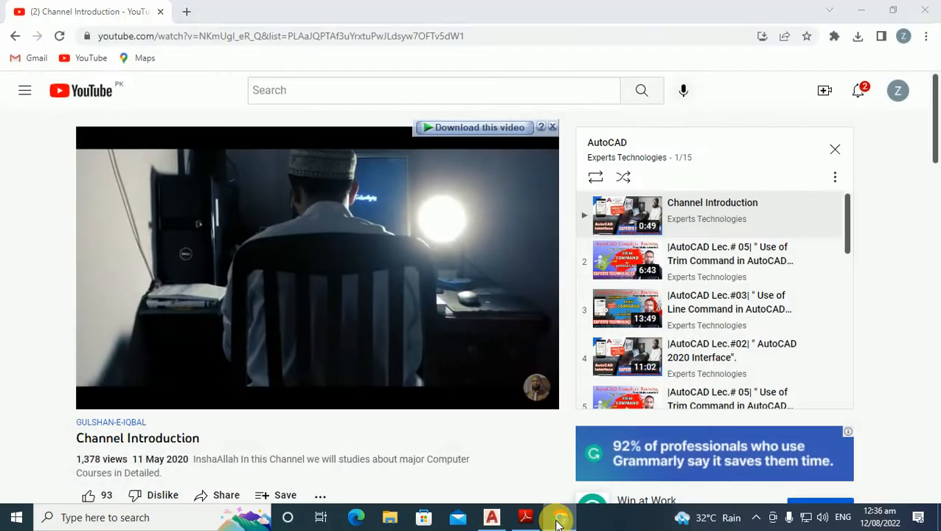
pyautogui.click(560, 518)
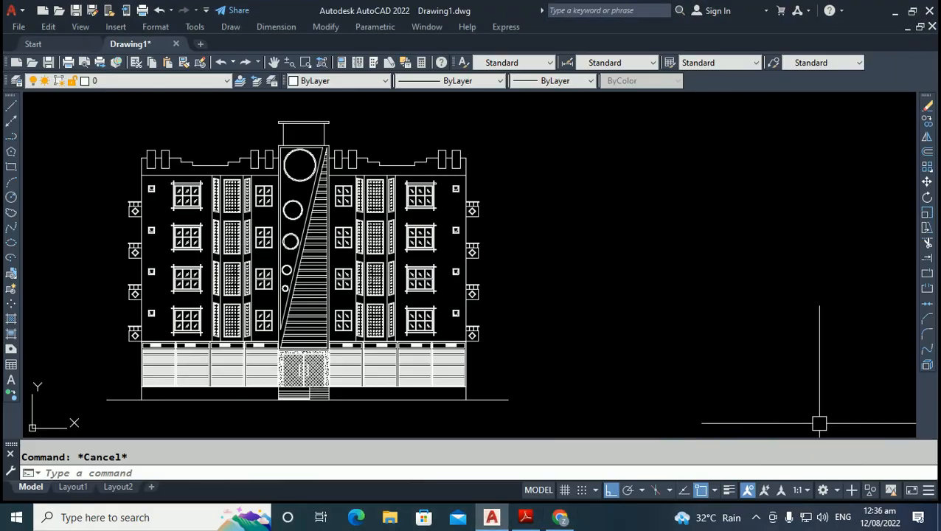
# Minimize the drawing window and close the floor plan PDF in Adobe Reader.
pyautogui.click(892, 11)
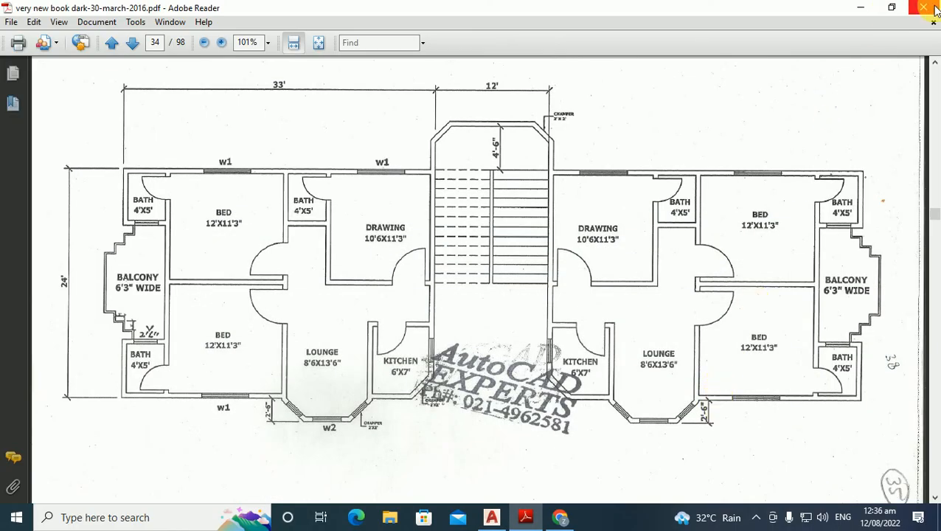
pyautogui.hotkey('alt', 'F4')
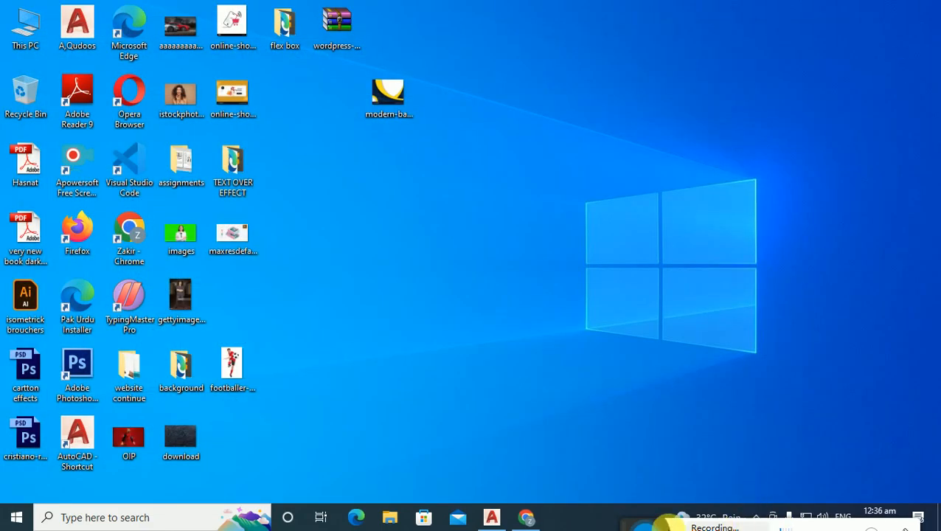
pyautogui.moveTo(628, 527); pyautogui.dragTo(594, 438)
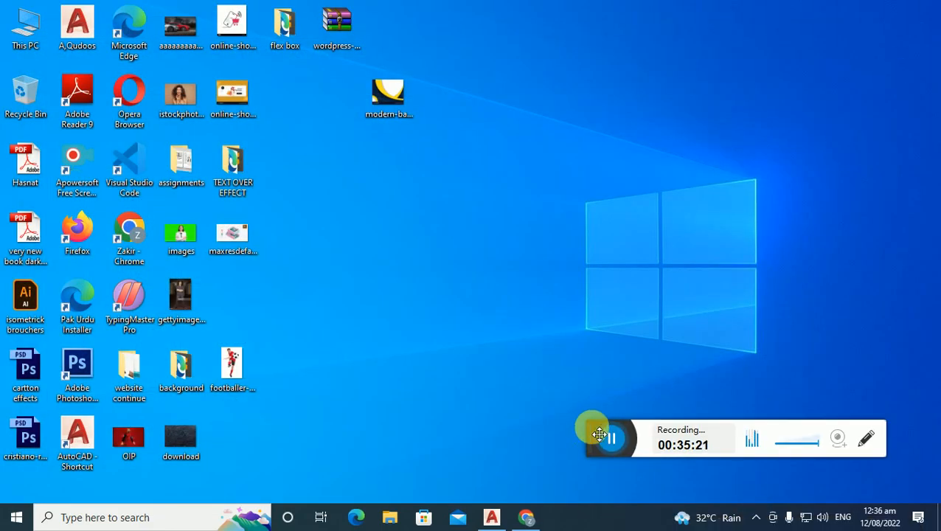